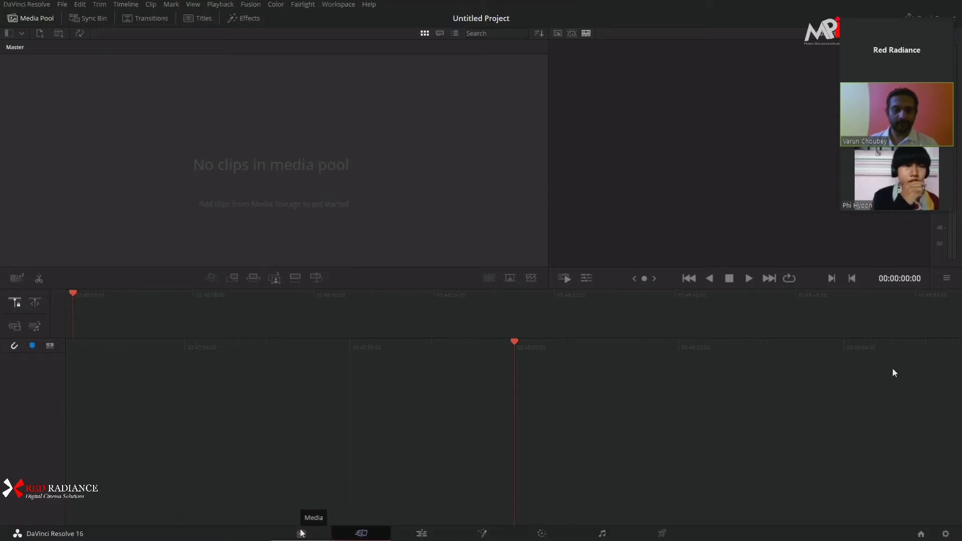
Look through the Media, Cut, Edit, Fusion and Color pages and set the page navigation to show icons and labels.
left_click(302, 533)
left_click(361, 534)
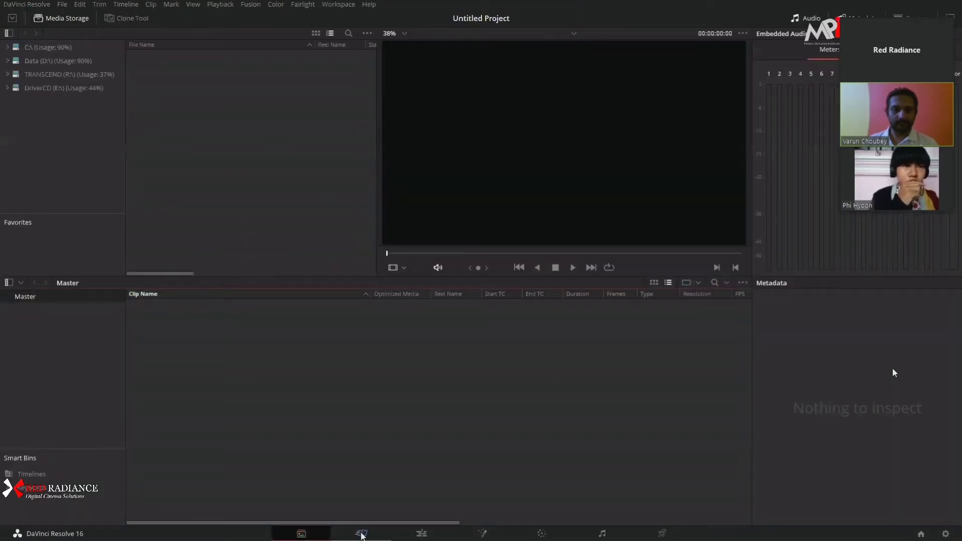
left_click(421, 534)
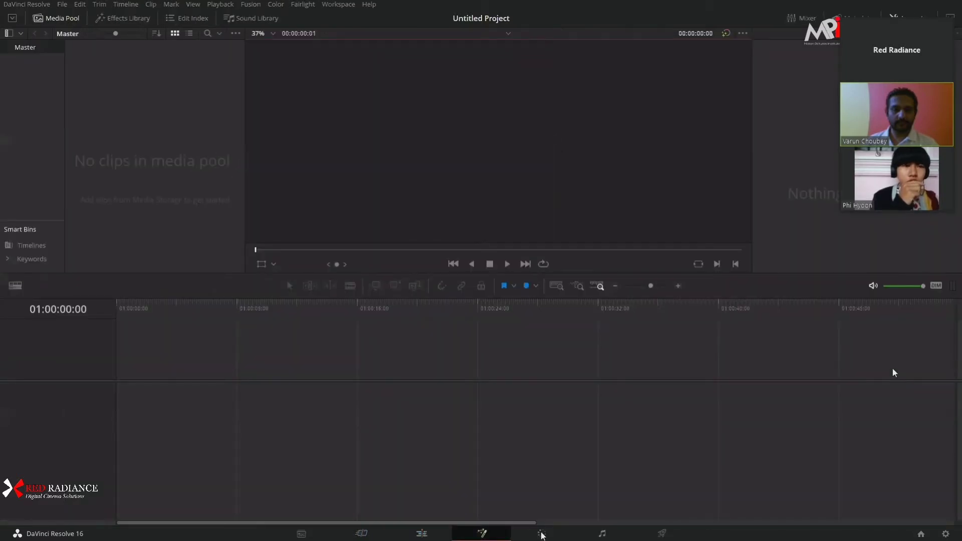
left_click(541, 534)
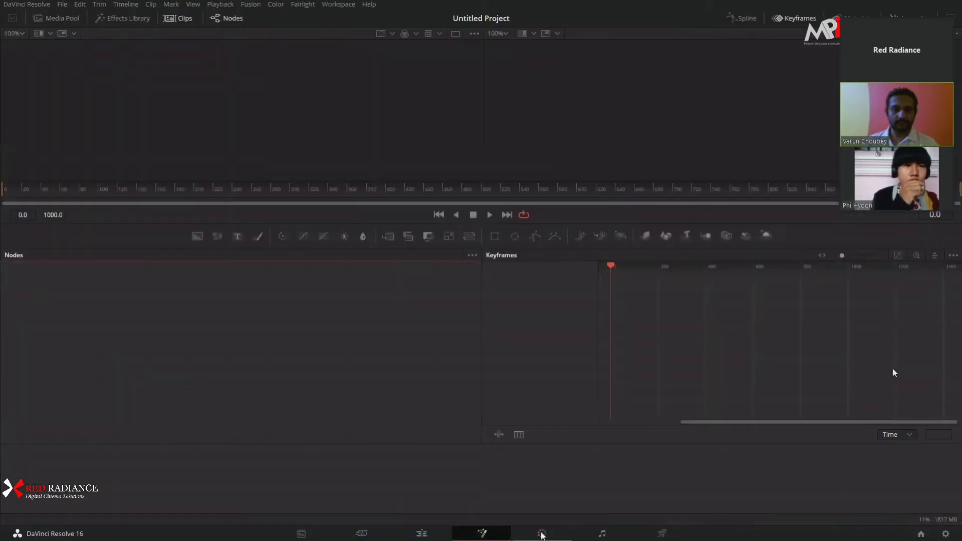
right_click(701, 537)
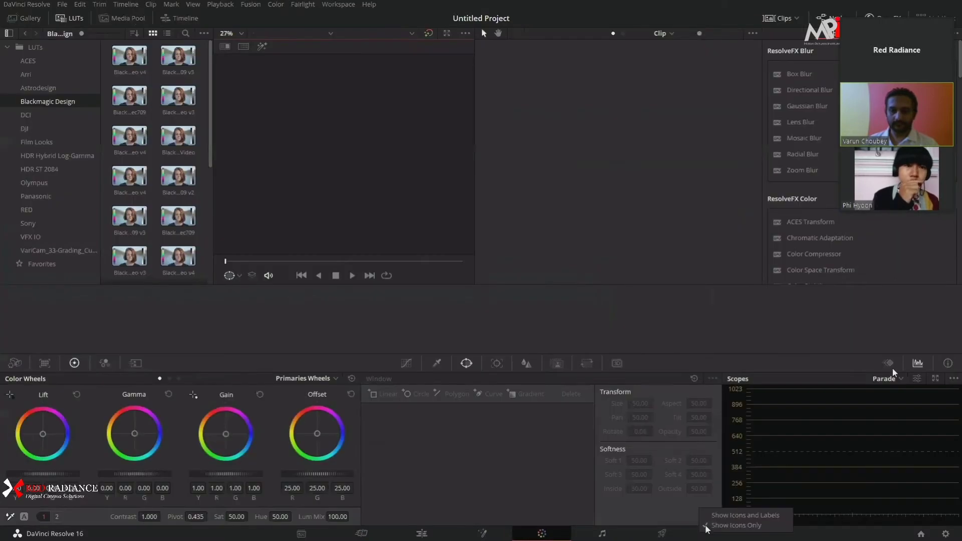
left_click(717, 516)
Examine the Media page layout and compare the Cut page with the Edit page.
left_click(360, 529)
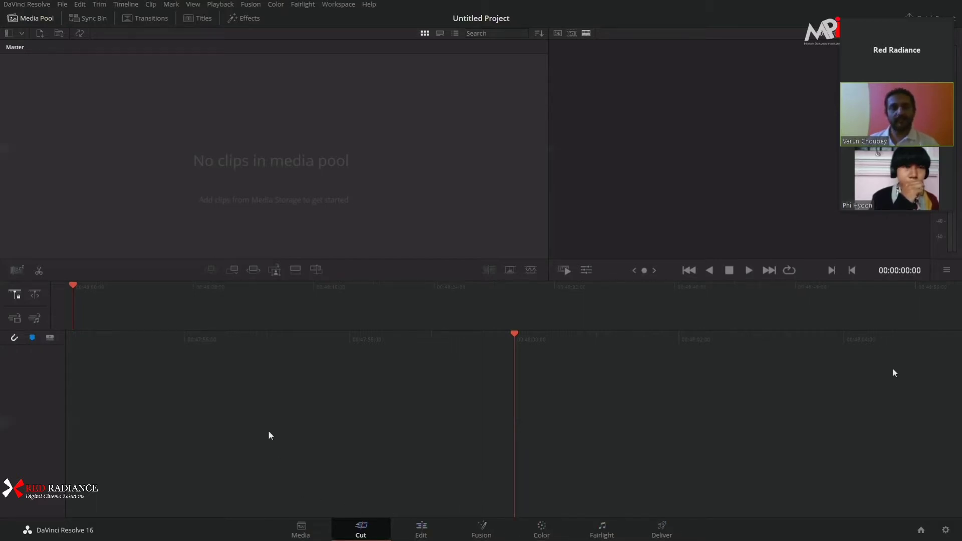
left_click(931, 26)
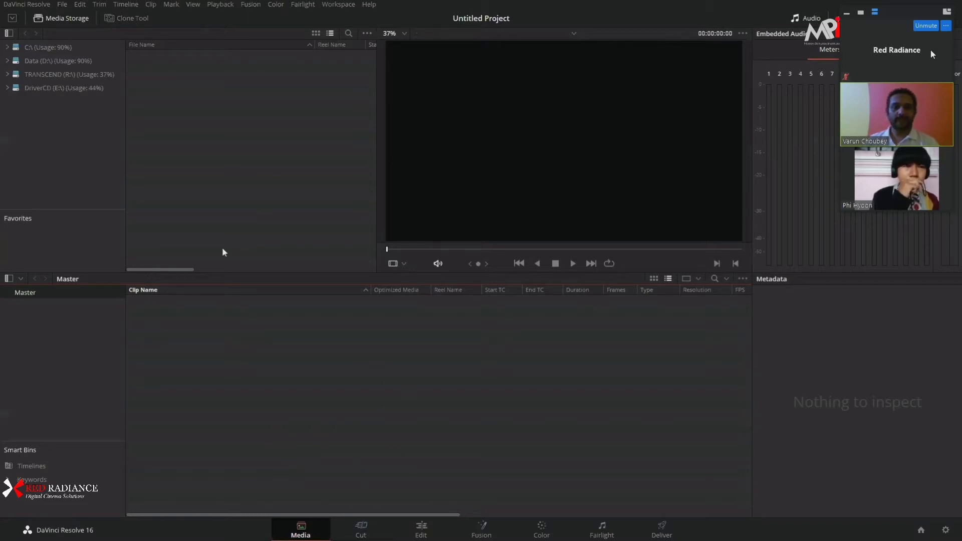
left_click(377, 532)
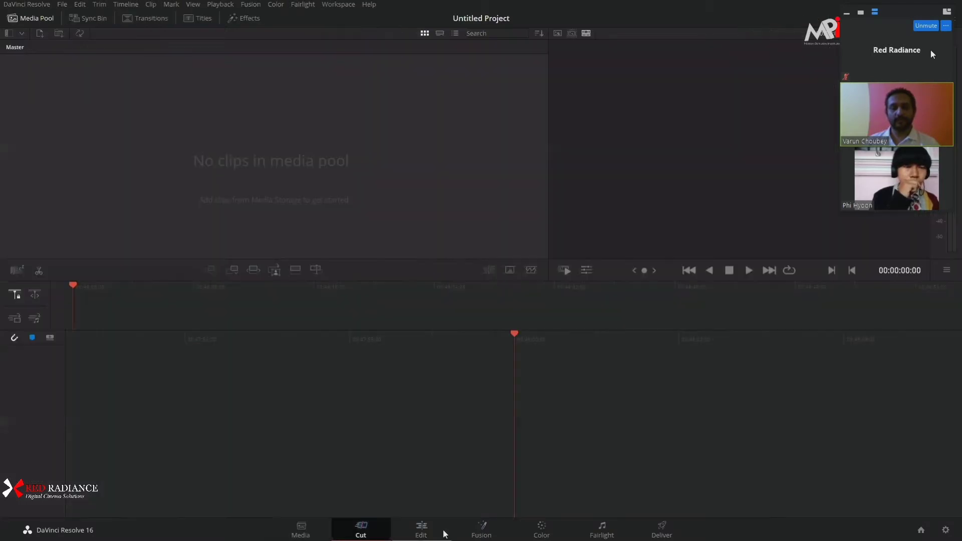
left_click(422, 527)
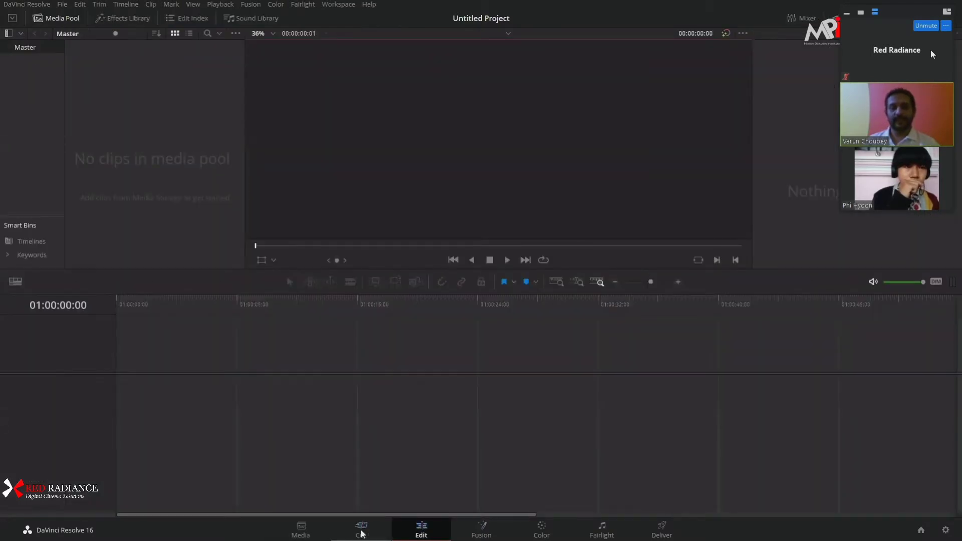
left_click(376, 531)
left_click(421, 528)
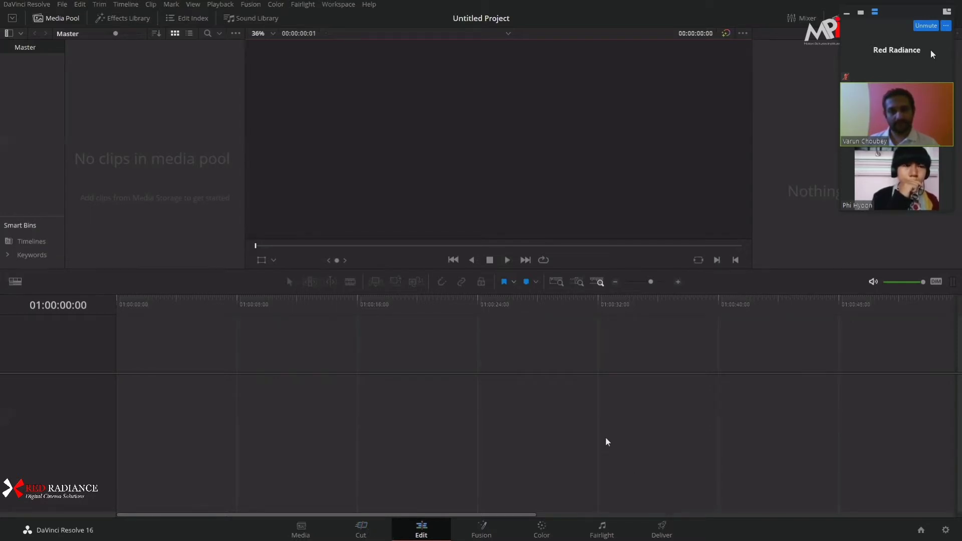
left_click(362, 531)
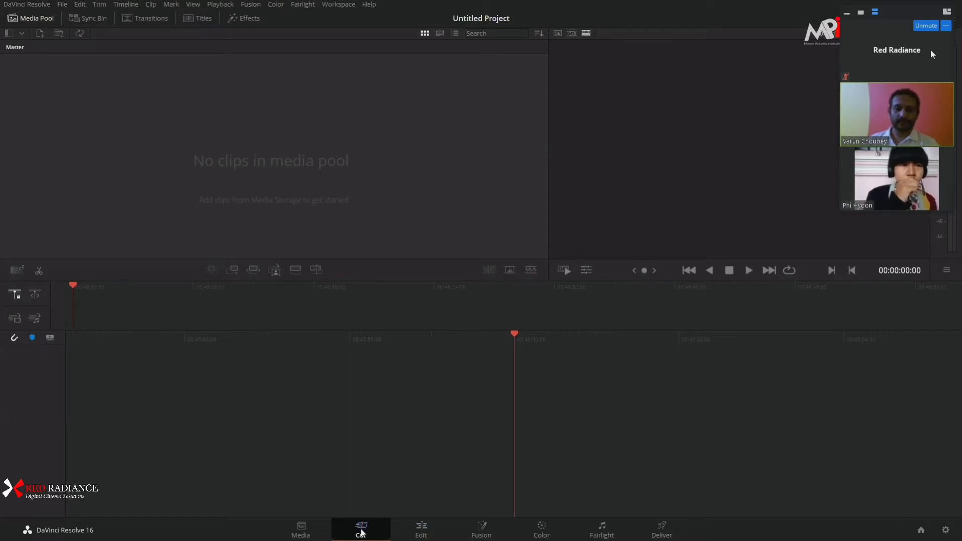
left_click(420, 531)
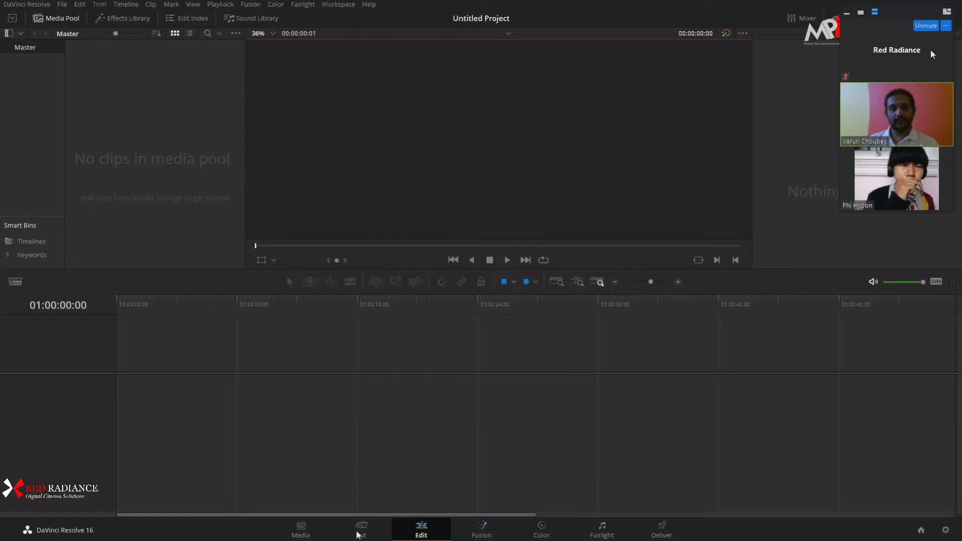
Examine the layouts of the Fusion, Color, Fairlight and Deliver pages in turn.
left_click(482, 531)
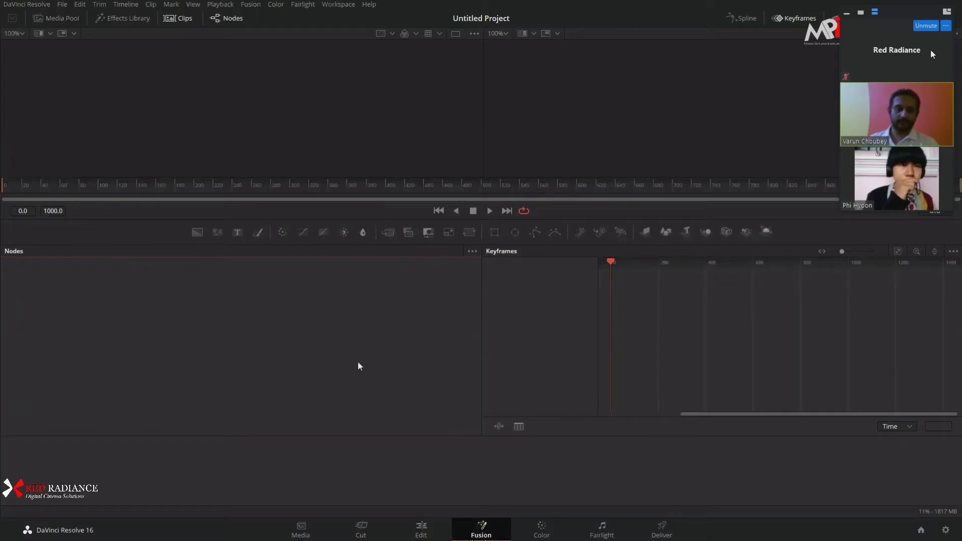
left_click(543, 532)
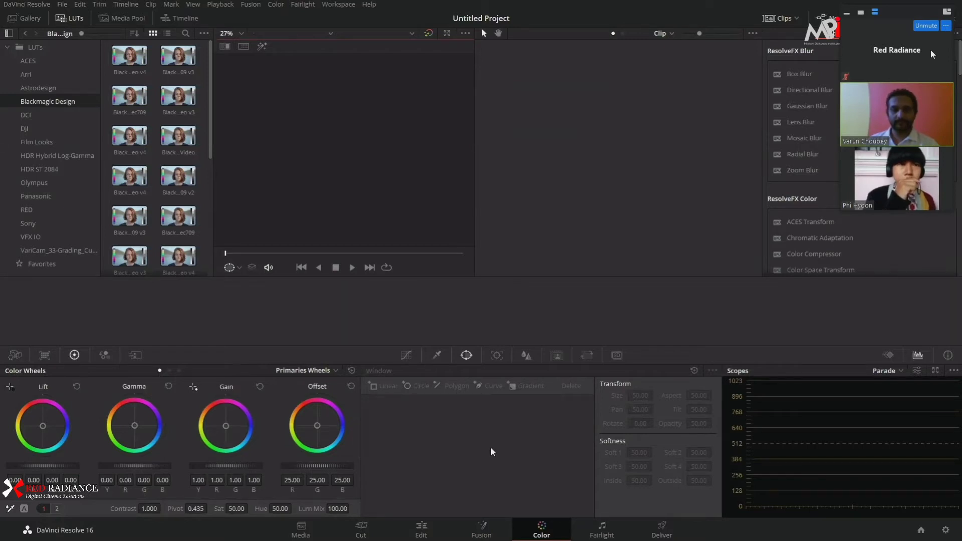
left_click(602, 530)
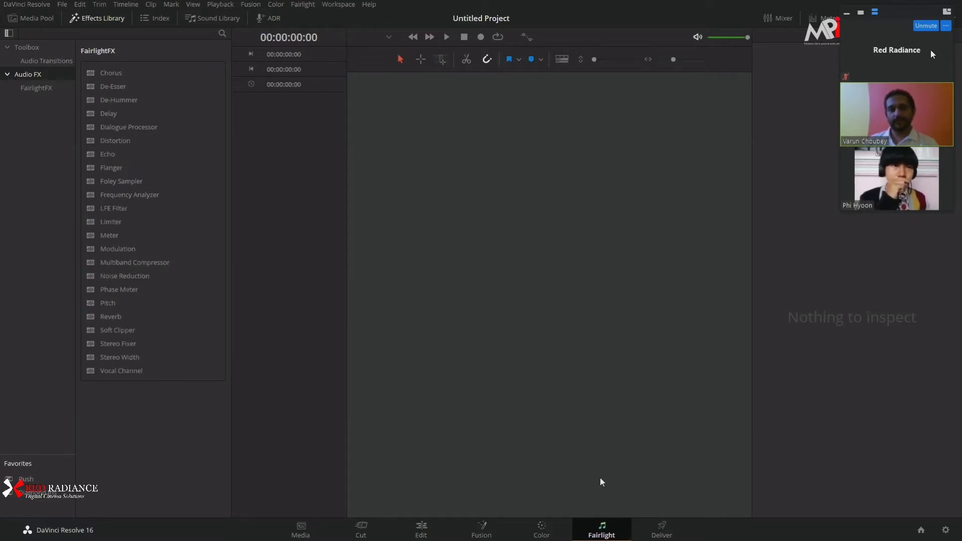
left_click(662, 530)
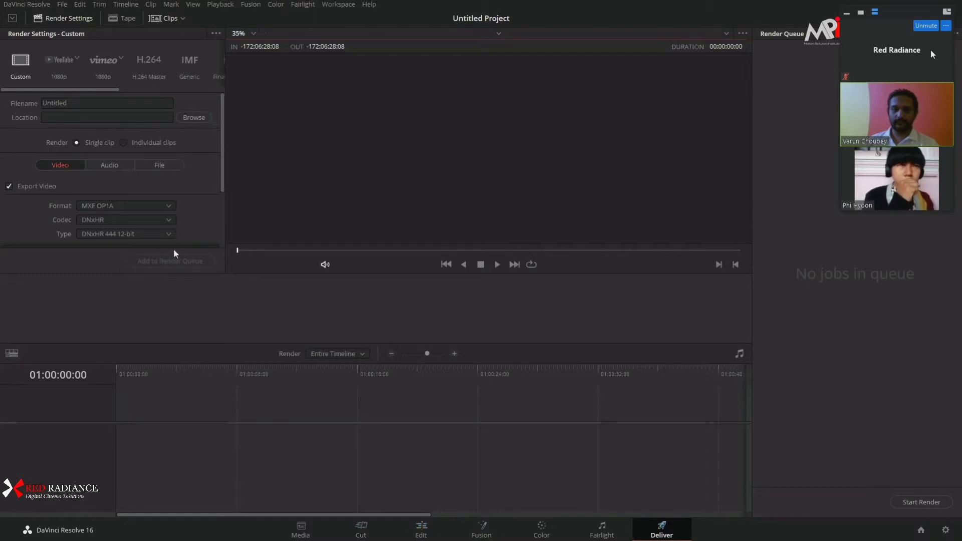
Revisit the Media page briefly and return to the Edit page.
left_click(421, 529)
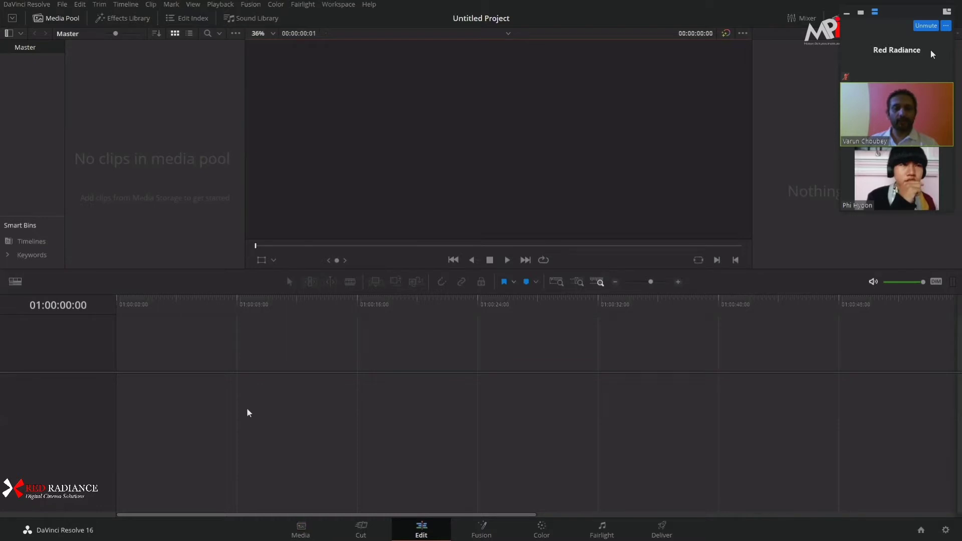
left_click(302, 527)
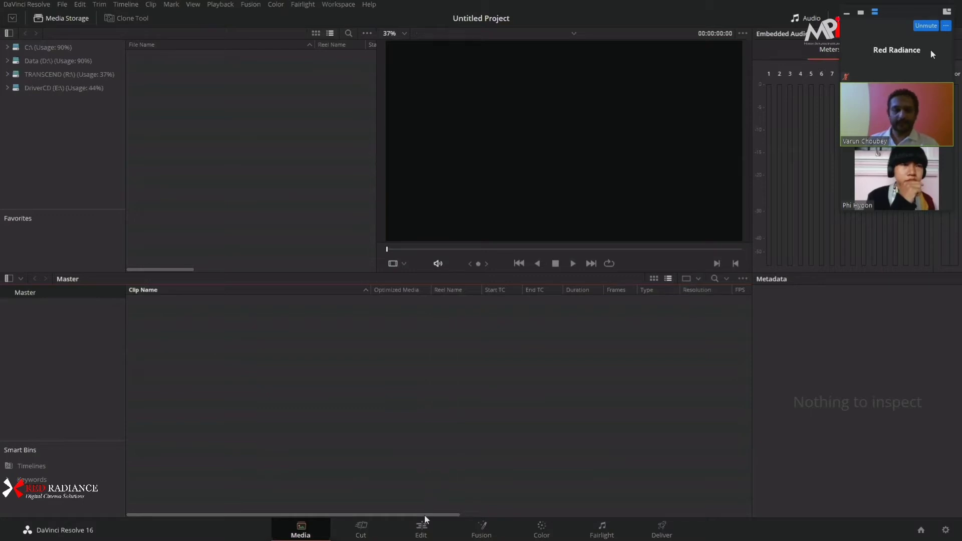
left_click(423, 529)
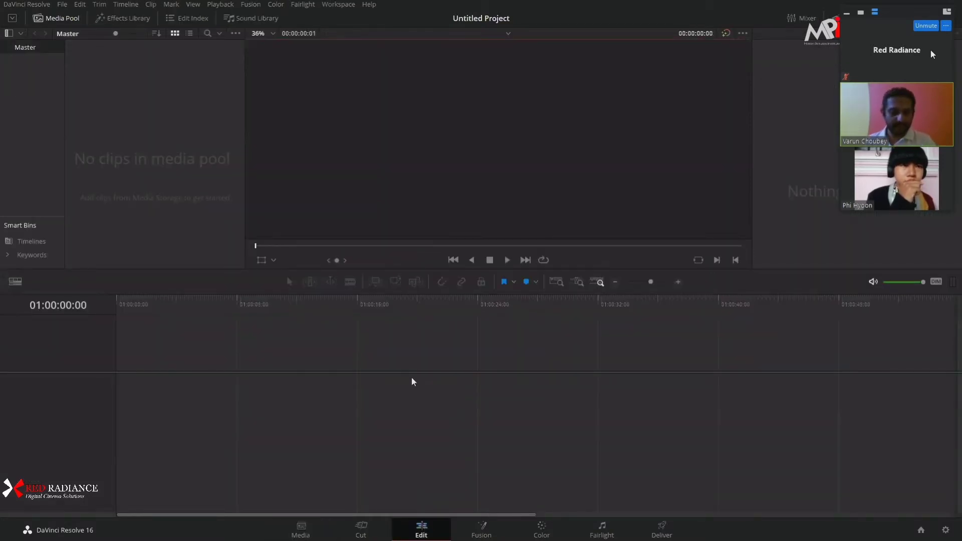
In File Explorer, open the MPI MEDIA folder on the TRANSCEND (R:) drive and select all its files.
key("super+e")
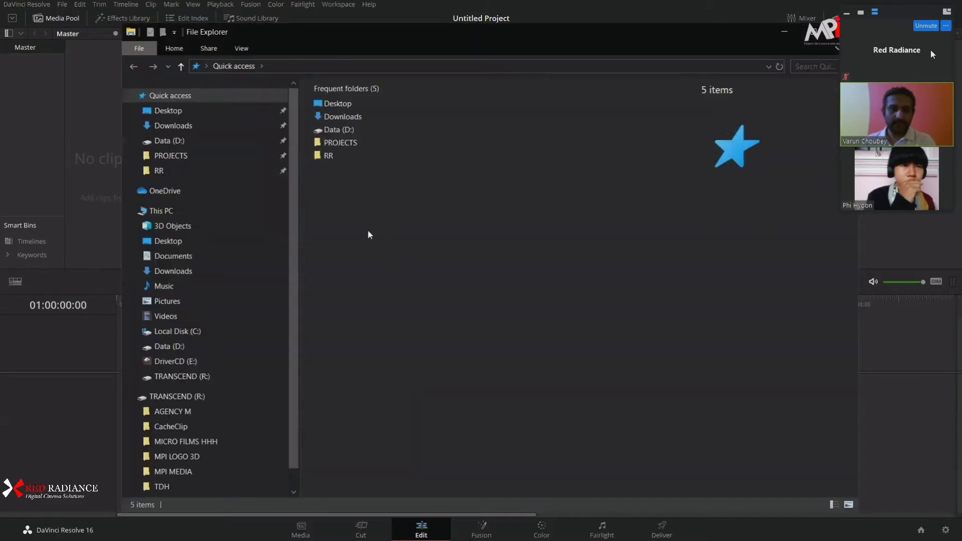
left_click(165, 210)
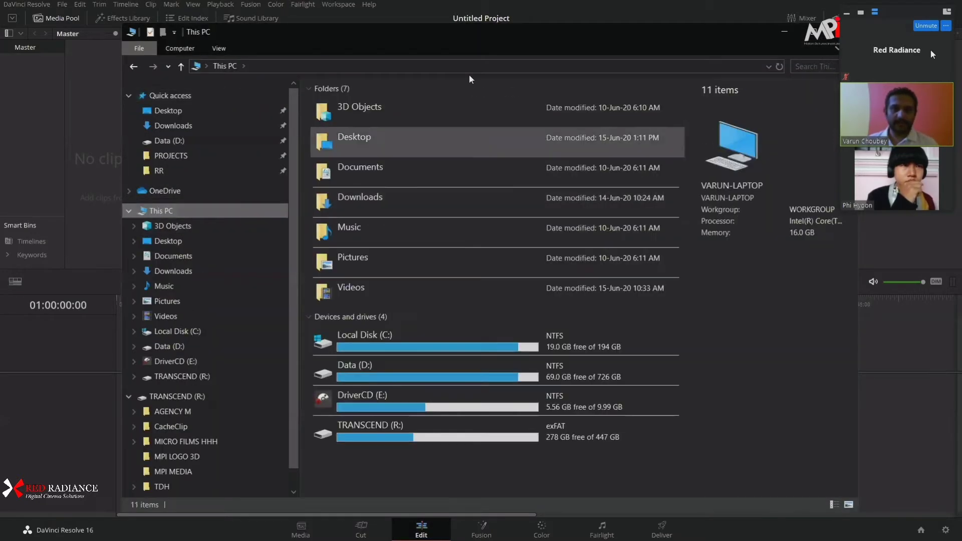
double_click(420, 433)
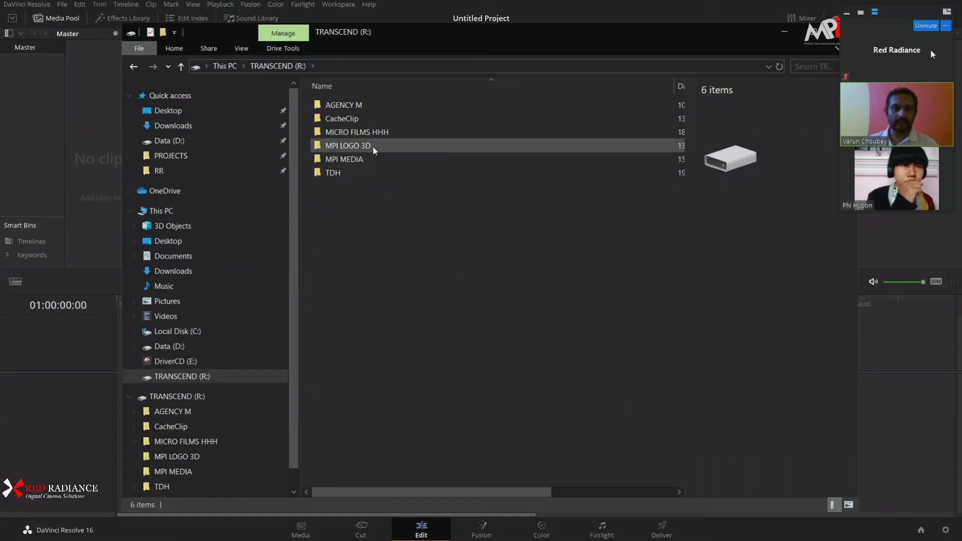
double_click(354, 158)
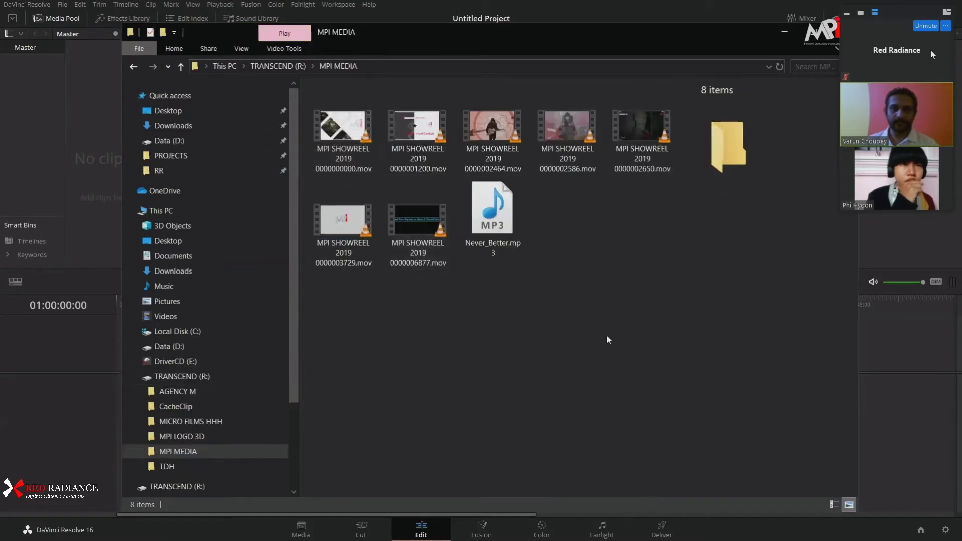
left_click_drag(648, 356, 326, 126)
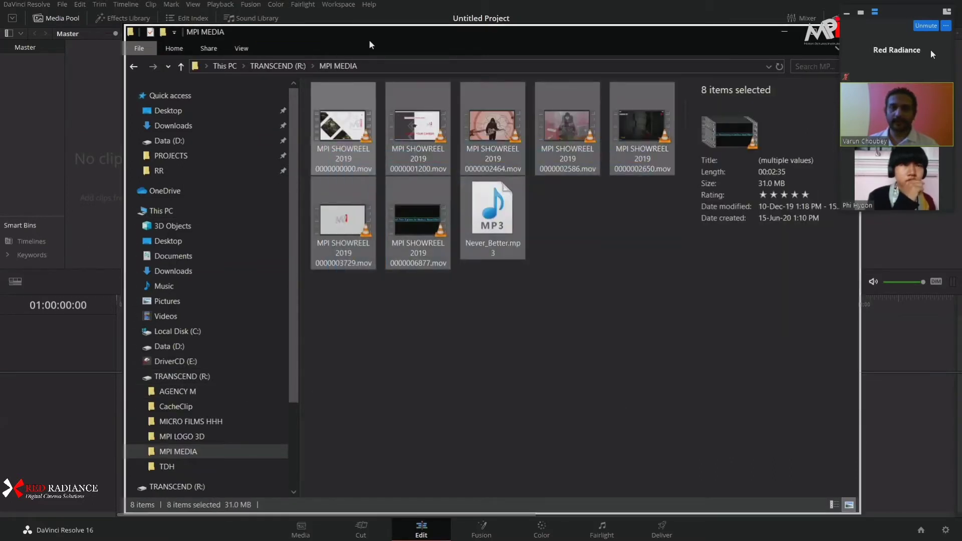
Import the selected showreel clips and Never_Better.mp3 into the Master bin, changing the timeline frame rate and video format to match.
left_click_drag(401, 32, 805, 56)
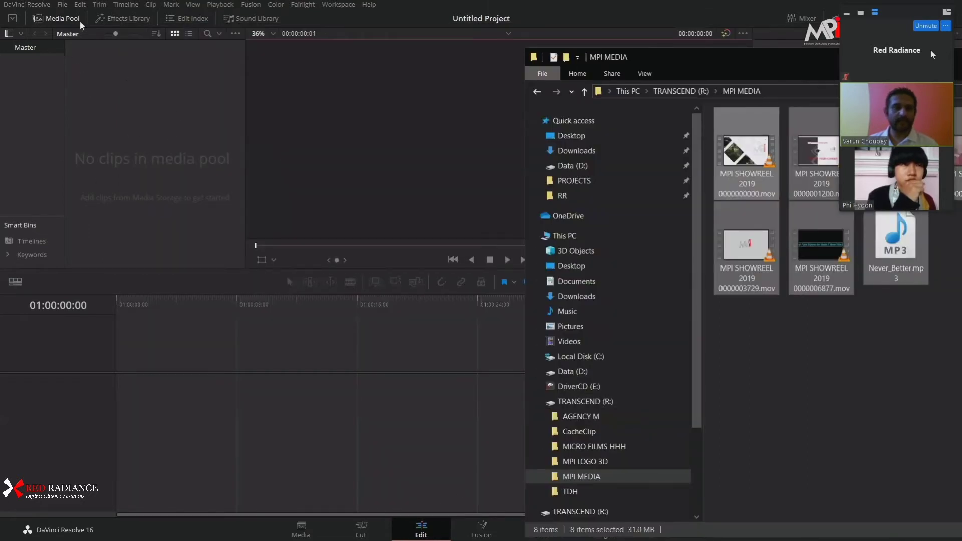
left_click_drag(724, 152, 113, 117)
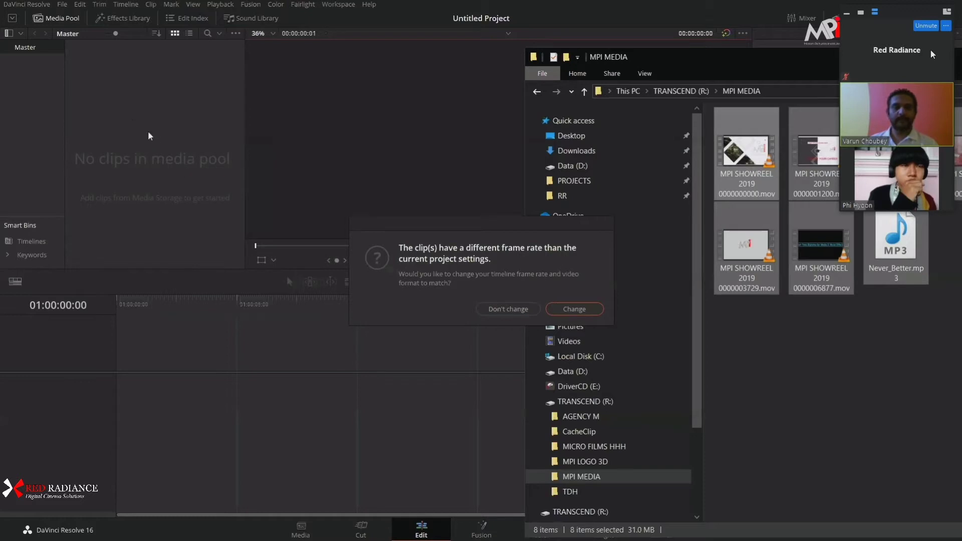
left_click(591, 309)
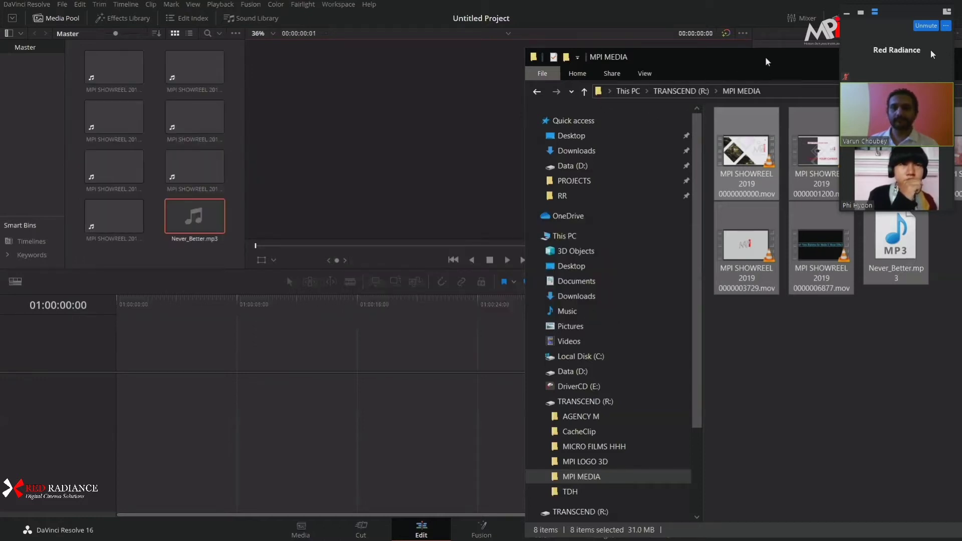
double_click(727, 56)
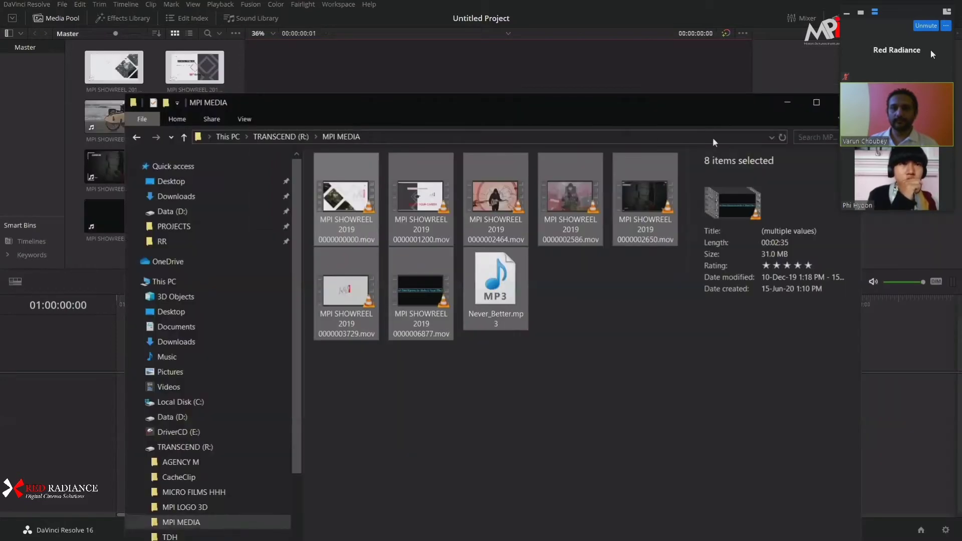
left_click_drag(710, 103, 706, 121)
left_click(706, 121)
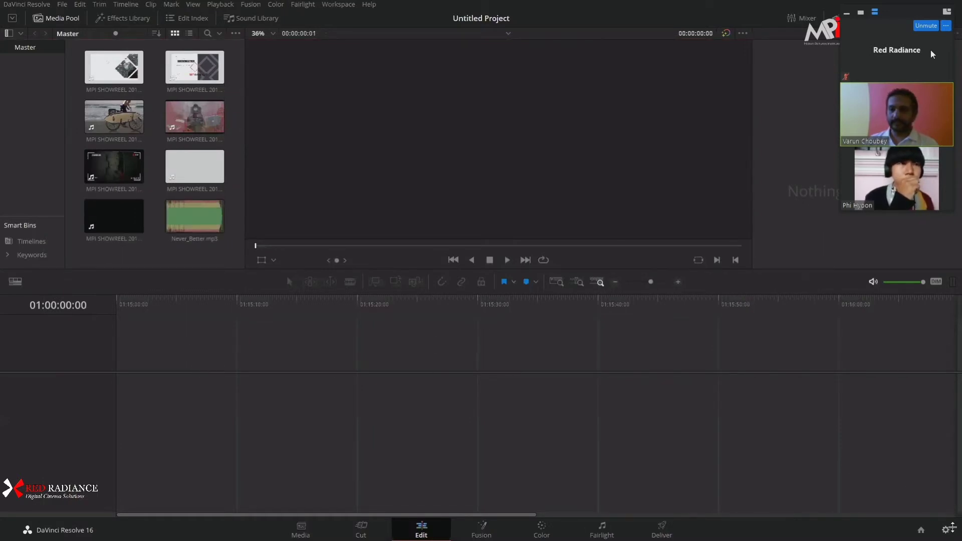
Examine the timeline resolution, frame rate and video monitoring options in the project's Master Settings, leaving them unsaved.
left_click(946, 529)
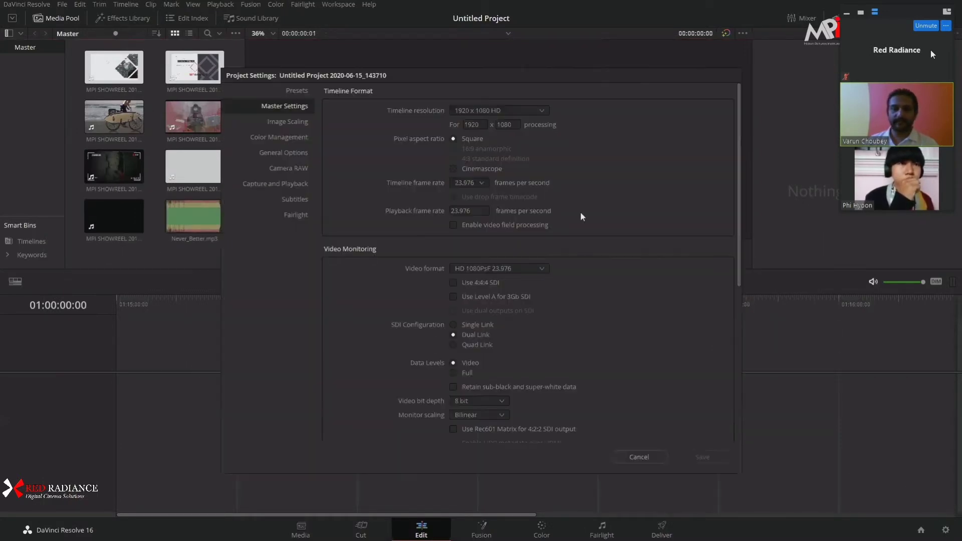
scroll(476, 250, "down", 3)
scroll(464, 247, "up", 3)
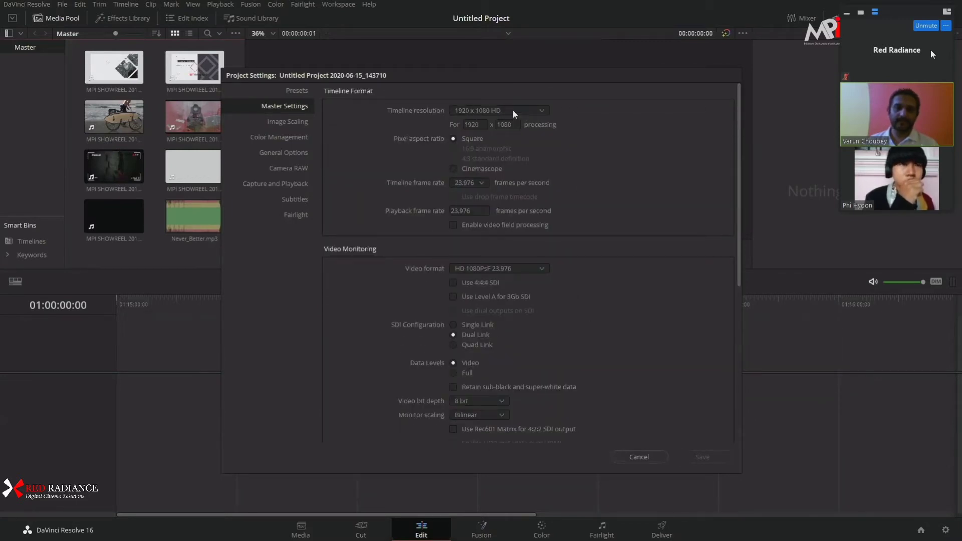
left_click(637, 460)
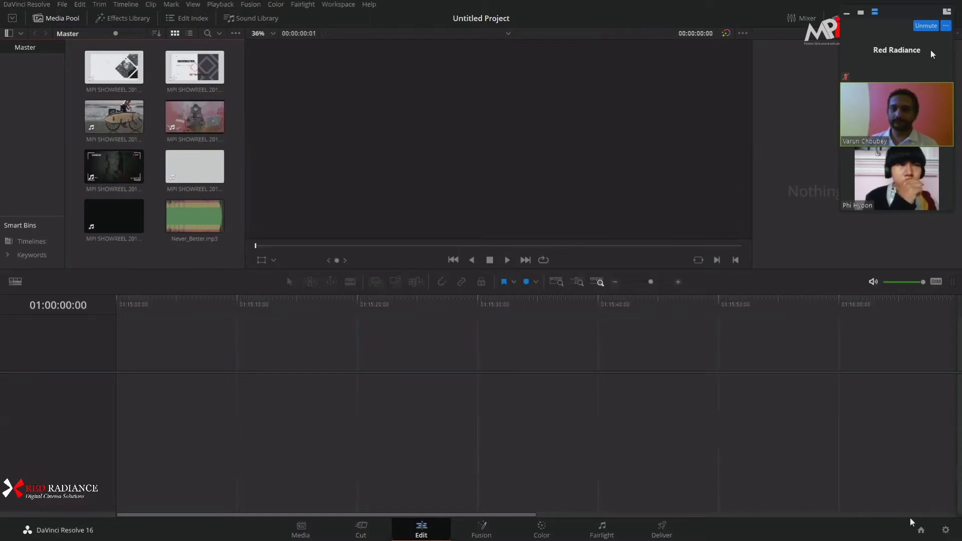
left_click(946, 530)
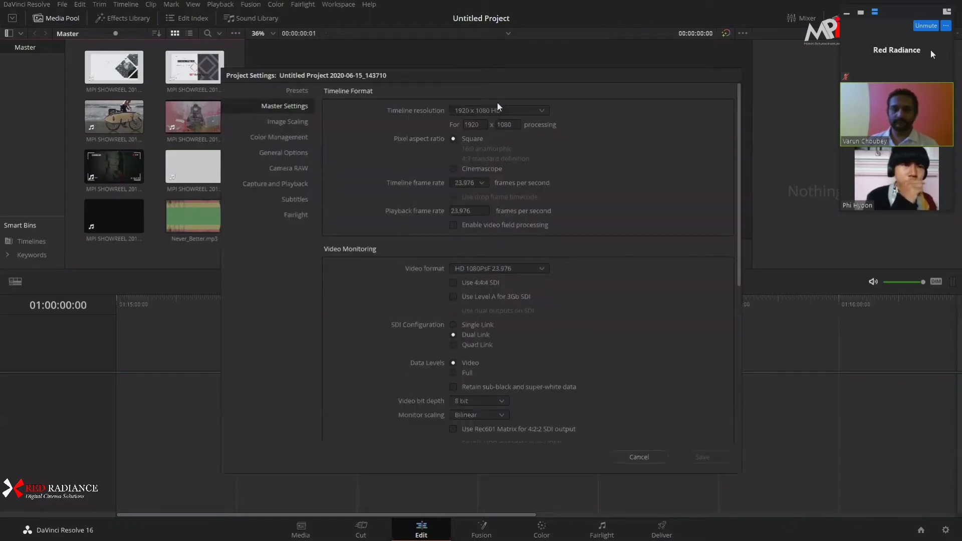
scroll(556, 215, "down", 5)
scroll(557, 225, "up", 6)
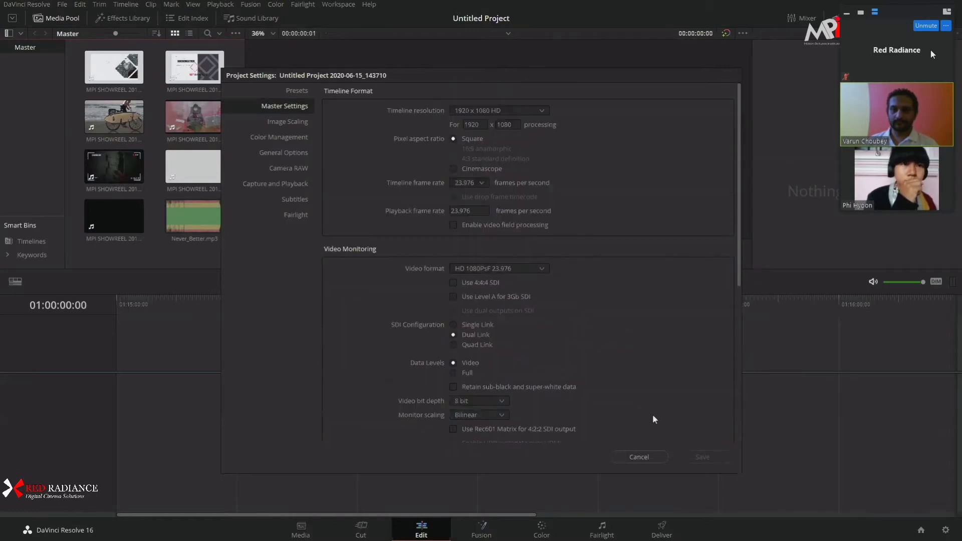
left_click(639, 457)
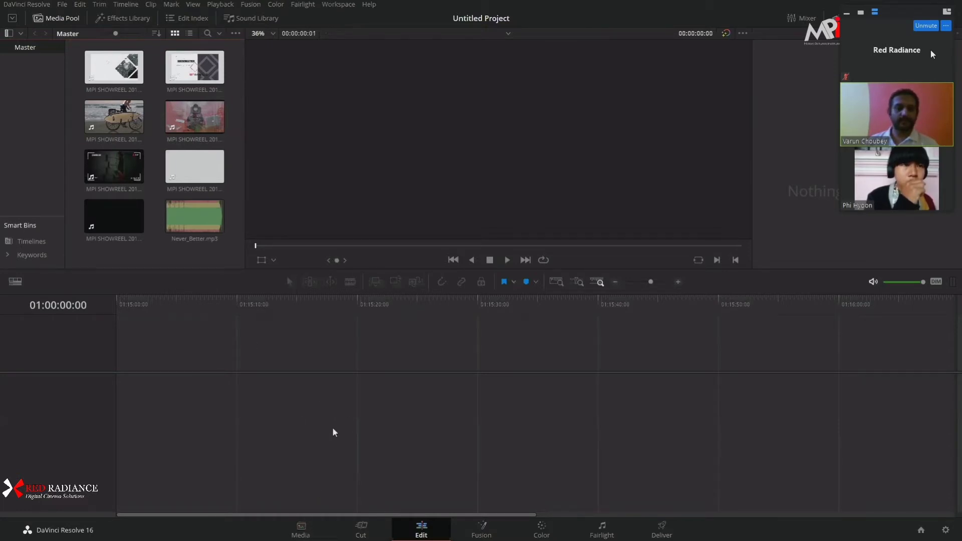
Enlarge the viewer area slightly by lowering its boundary with the timeline.
left_click_drag(257, 292, 259, 299)
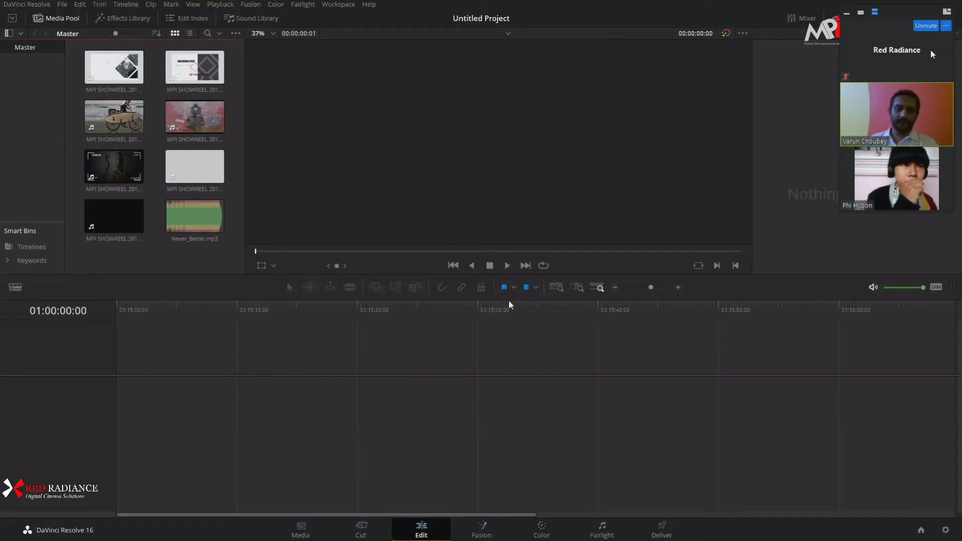
Try different heights for the viewer area by moving its boundary with the timeline up and down.
mouse_move(511, 302)
left_mouse_down()
mouse_move(517, 361)
mouse_move(525, 292)
left_mouse_up()
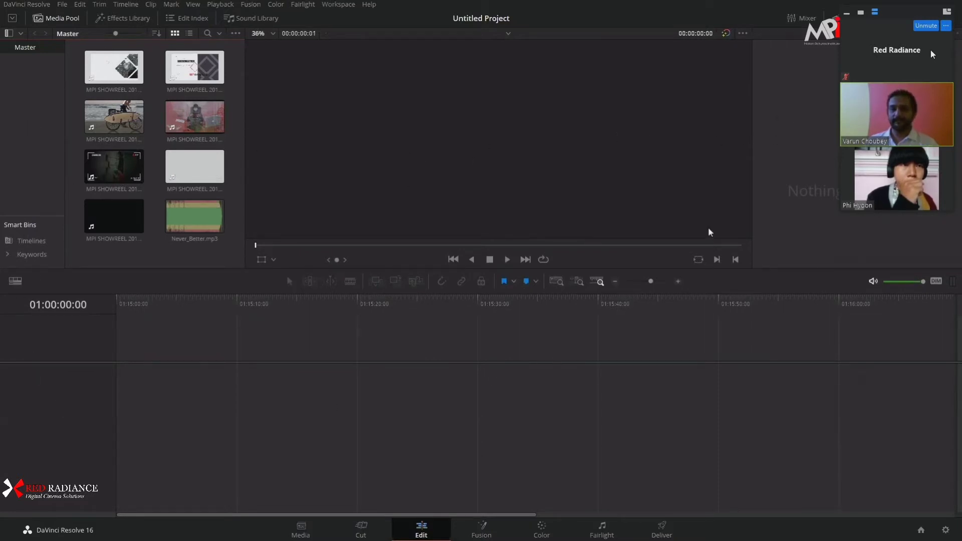
left_click_drag(692, 266, 692, 270)
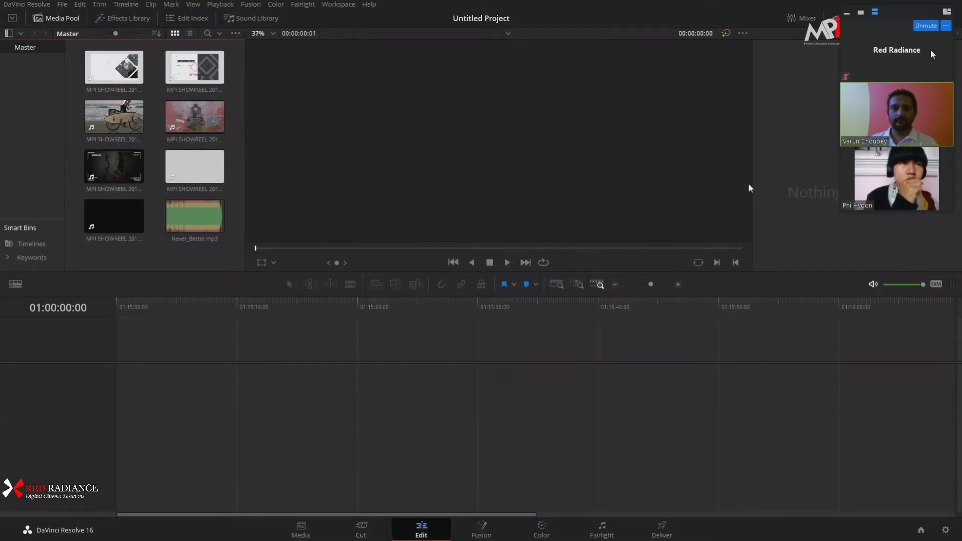
left_click_drag(147, 271, 150, 287)
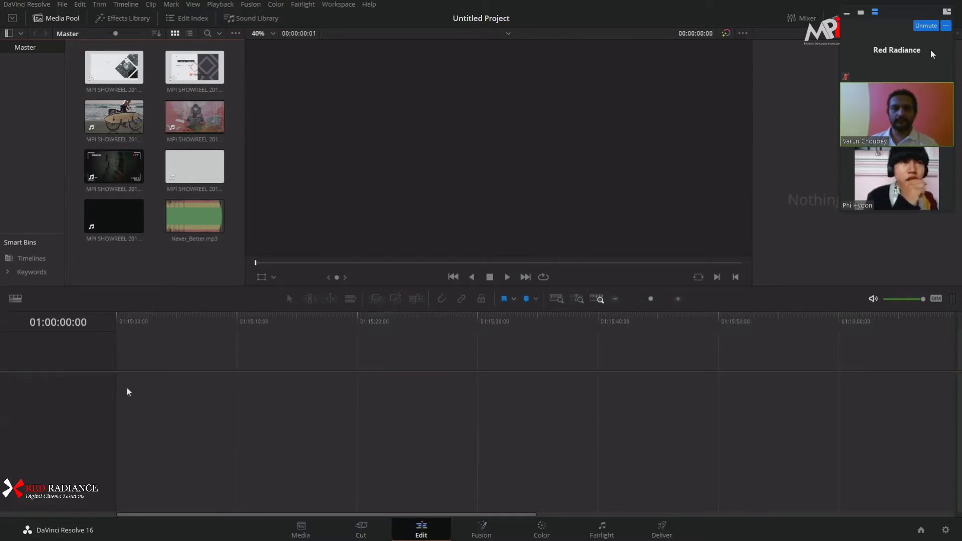
mouse_move(179, 288)
left_mouse_down()
mouse_move(180, 252)
mouse_move(175, 275)
left_mouse_up()
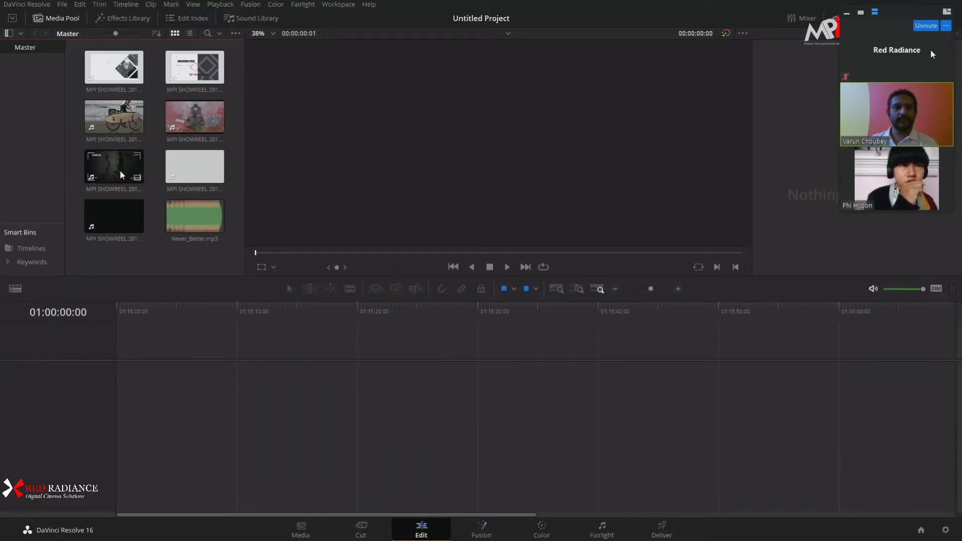
Hide and show the Media Pool repeatedly, and slightly reduce the height of the viewer area.
left_click(56, 19)
left_click(57, 19)
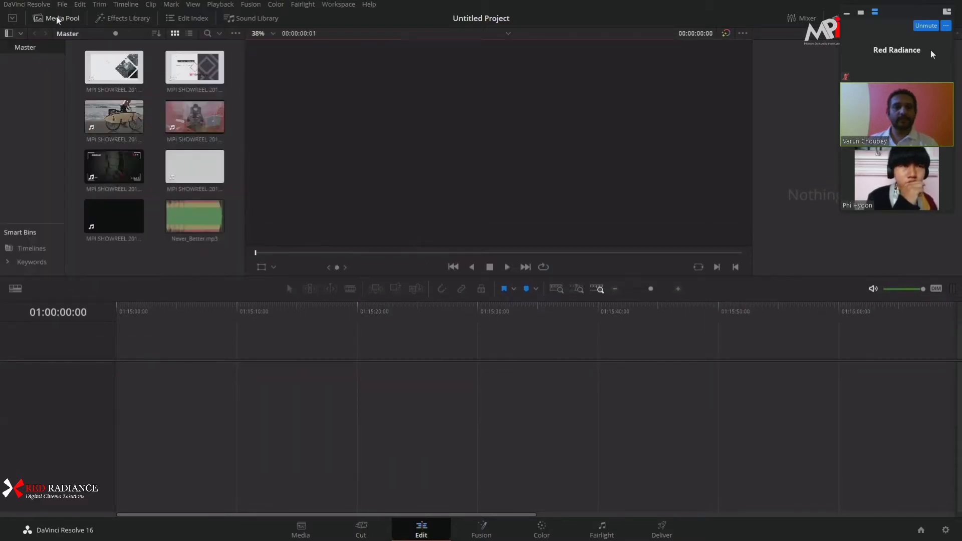
left_click(56, 20)
left_click(57, 19)
mouse_move(213, 278)
left_mouse_down()
mouse_move(216, 316)
mouse_move(220, 273)
left_mouse_up()
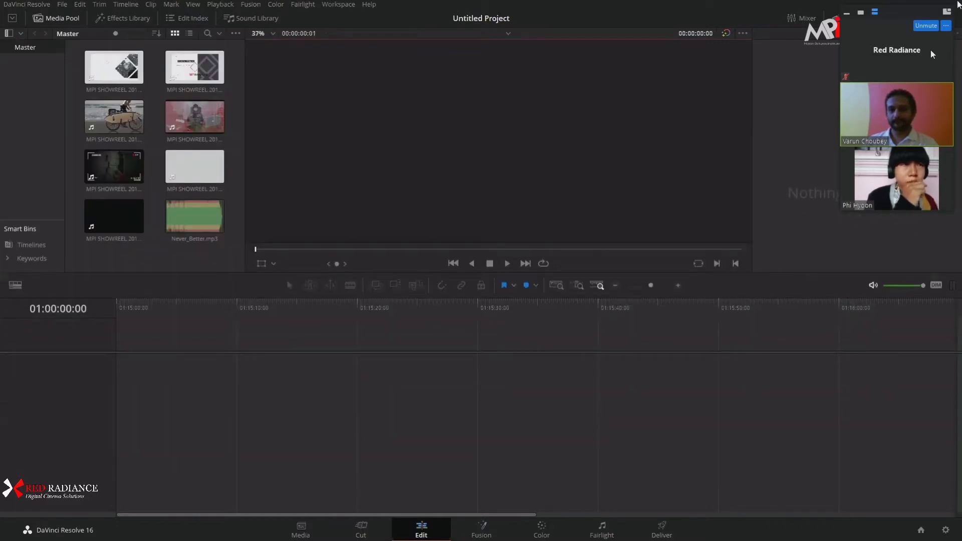
Close the Inspector to make room for both viewers, and view the Effects Library before returning to the Media Pool.
key("ctrl+9")
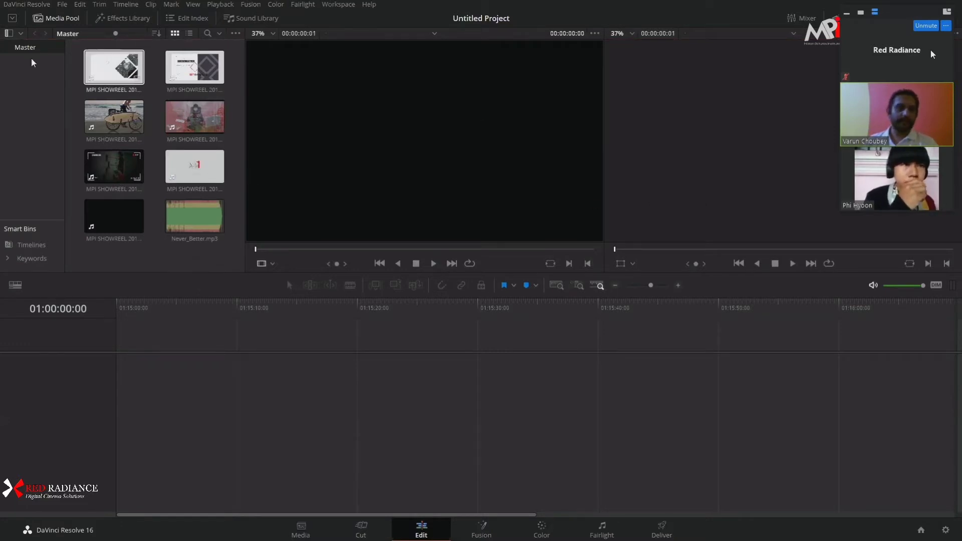
left_click(64, 19)
left_click(64, 19)
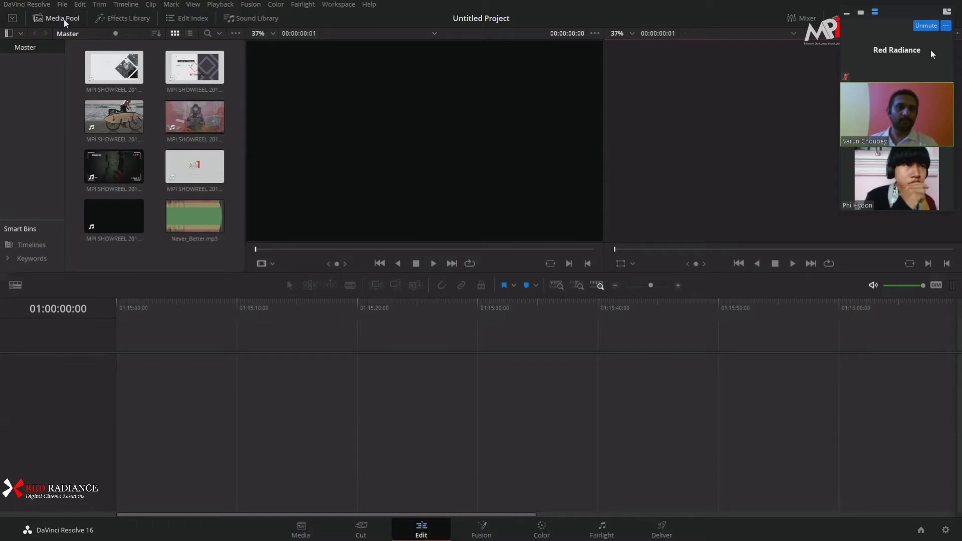
left_click(134, 19)
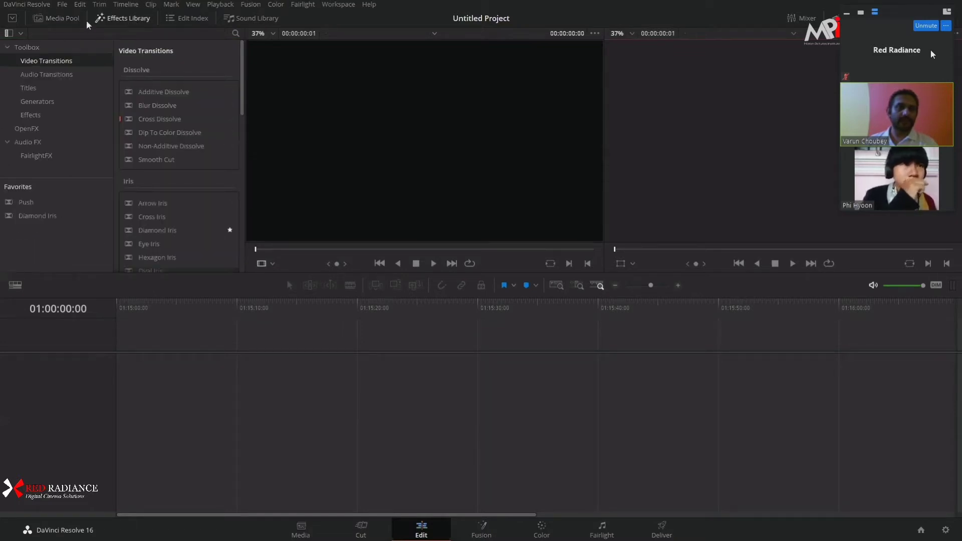
left_click(51, 19)
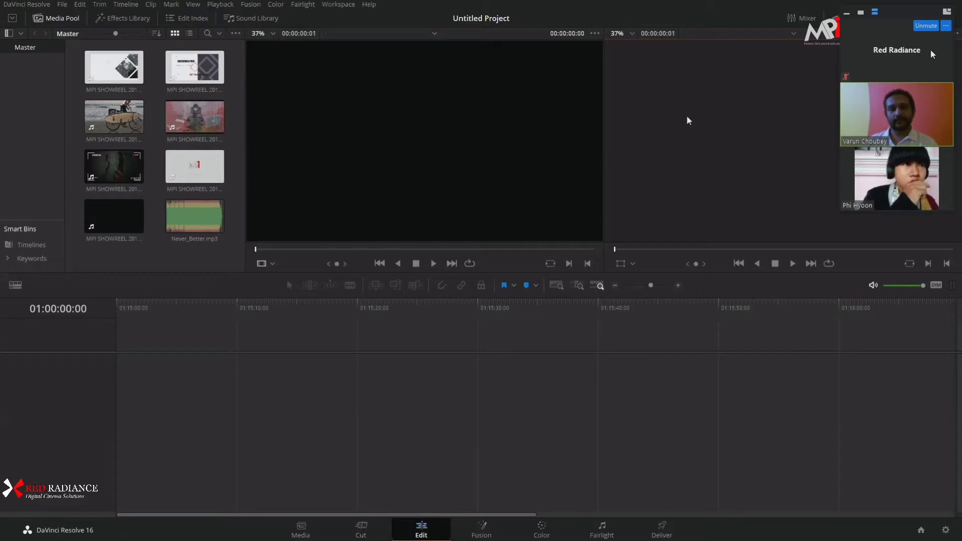
Load the white MPI logo clip ending in 3729.mov into the source viewer and scrub it to about 00:02:37:21.
left_click(114, 75)
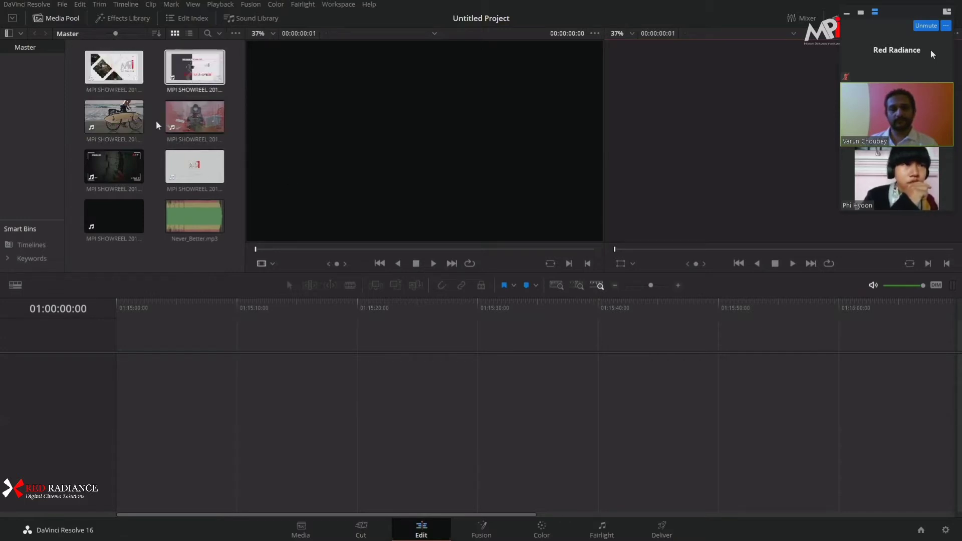
left_click(202, 120)
left_click(110, 207)
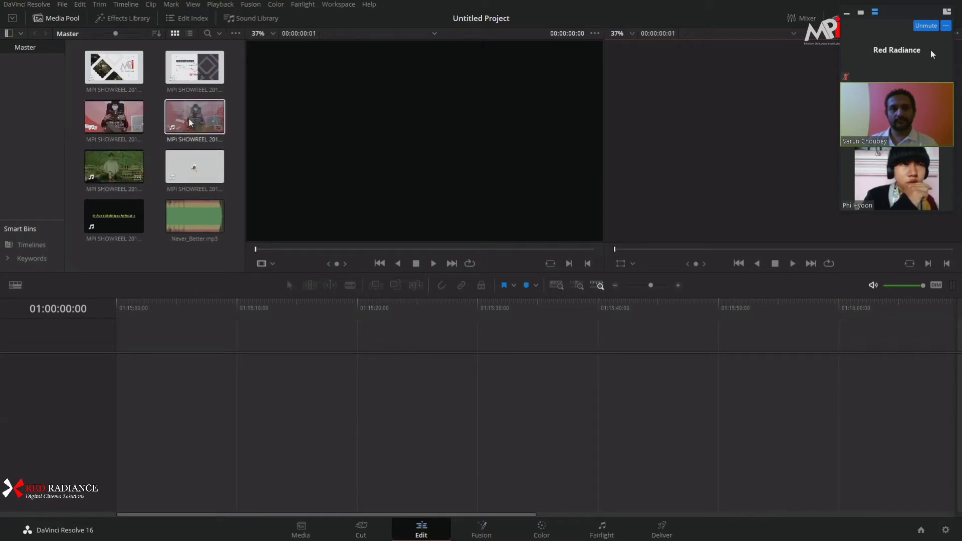
left_click(198, 165)
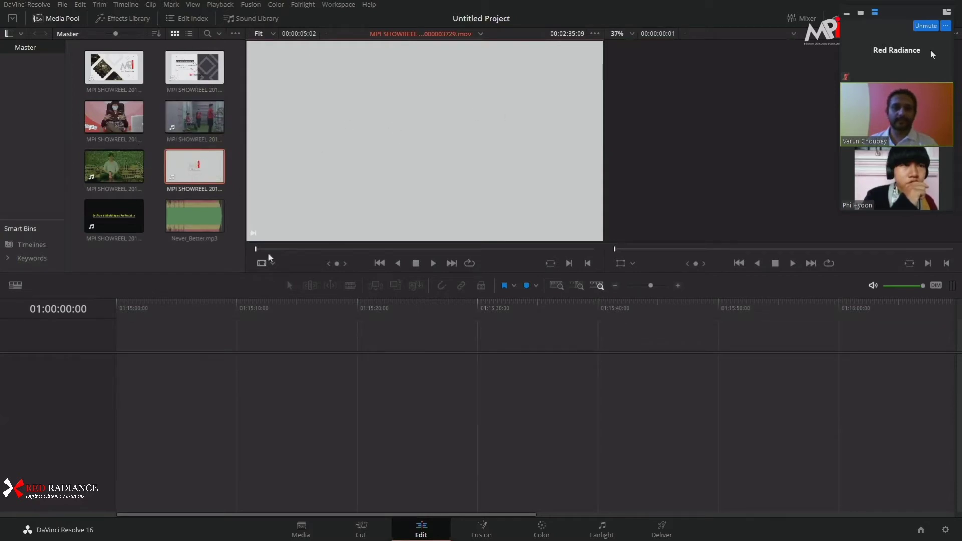
left_click_drag(269, 250, 422, 267)
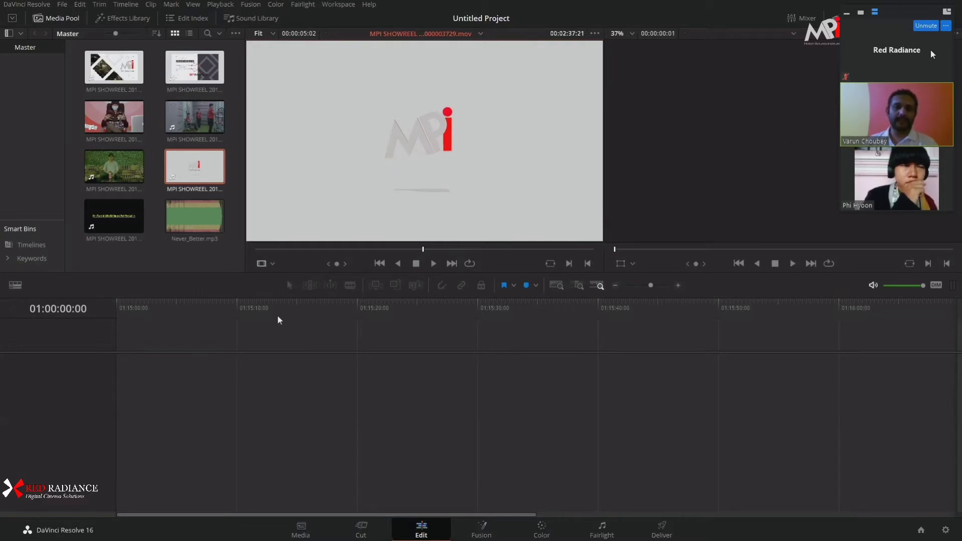
left_click(177, 253)
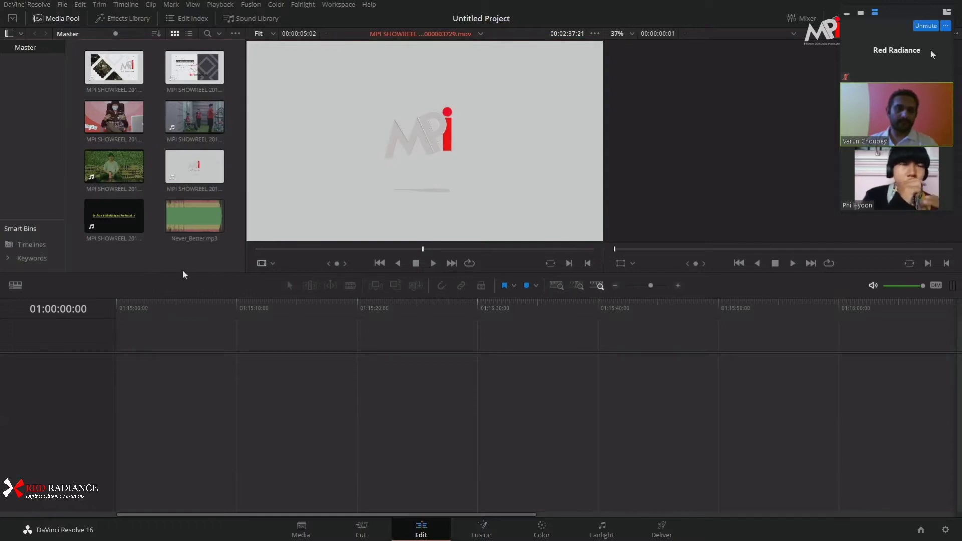
Enlarge the Media Pool and viewer area by lowering its boundary, and look at the Master bin's option for creating a new timeline.
left_click_drag(184, 278, 186, 304)
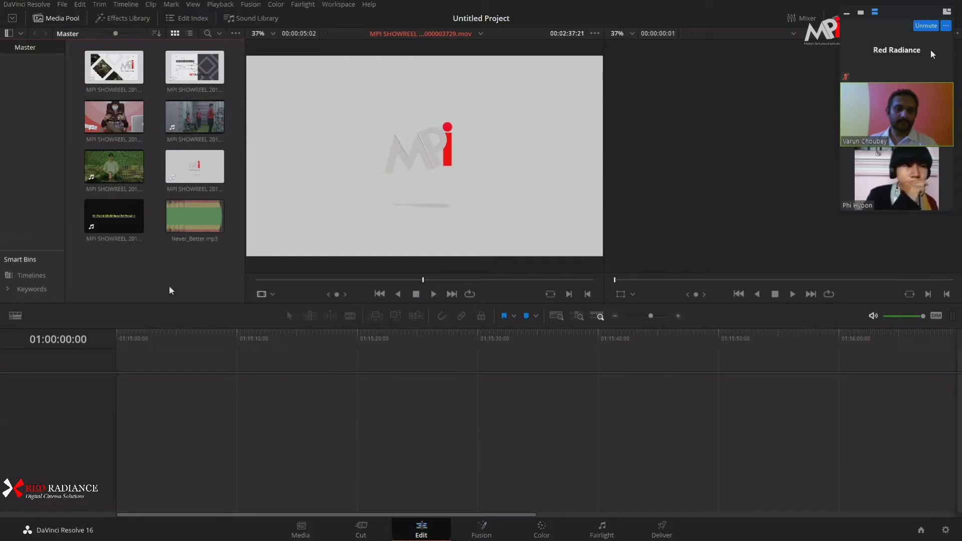
right_click(168, 271)
mouse_move(229, 276)
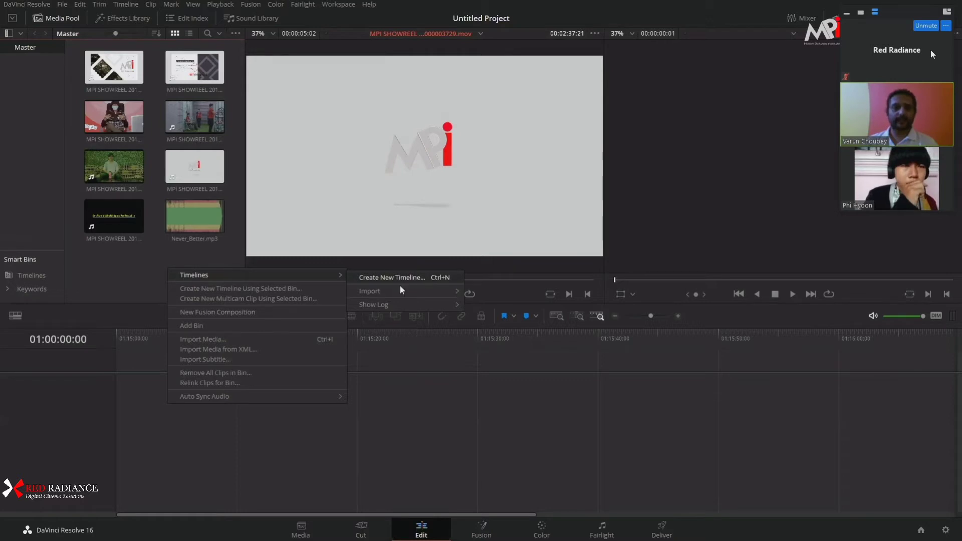
mouse_move(342, 276)
left_click(138, 273)
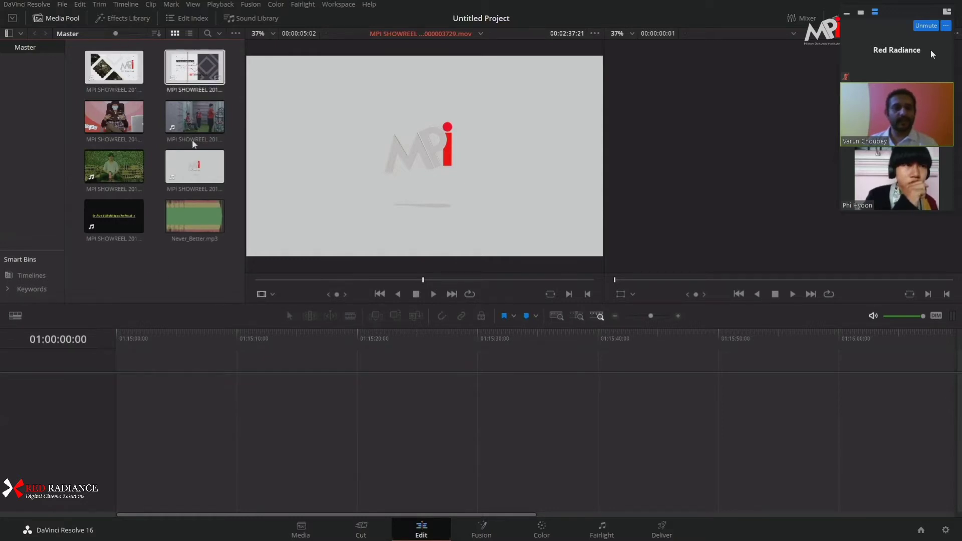
Create a timeline by placing the white MPI logo clip from the Master bin at the start of the empty timeline area.
left_click(196, 83)
left_click(190, 167)
left_click_drag(190, 167, 120, 432)
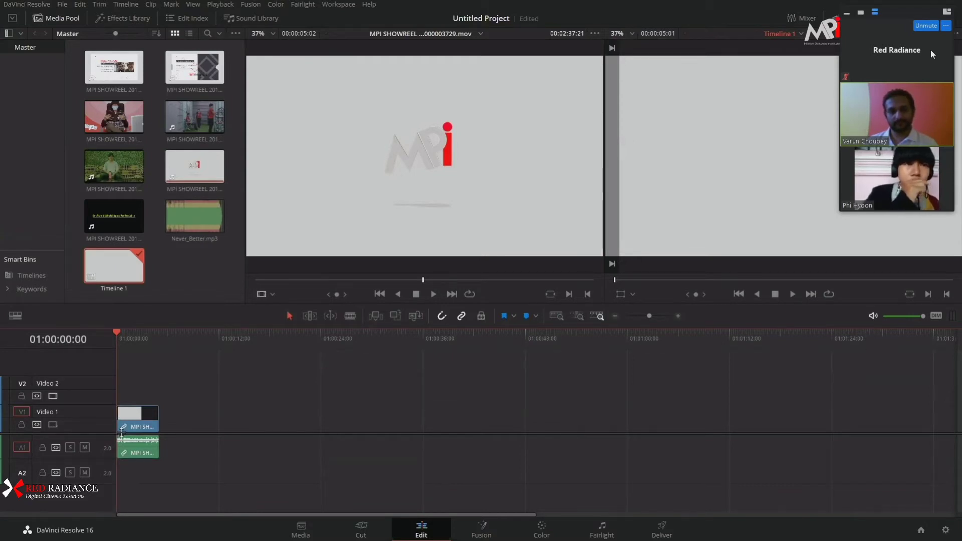
Examine the Master bin's Timelines options for creating a new timeline, leaving them unused.
right_click(200, 272)
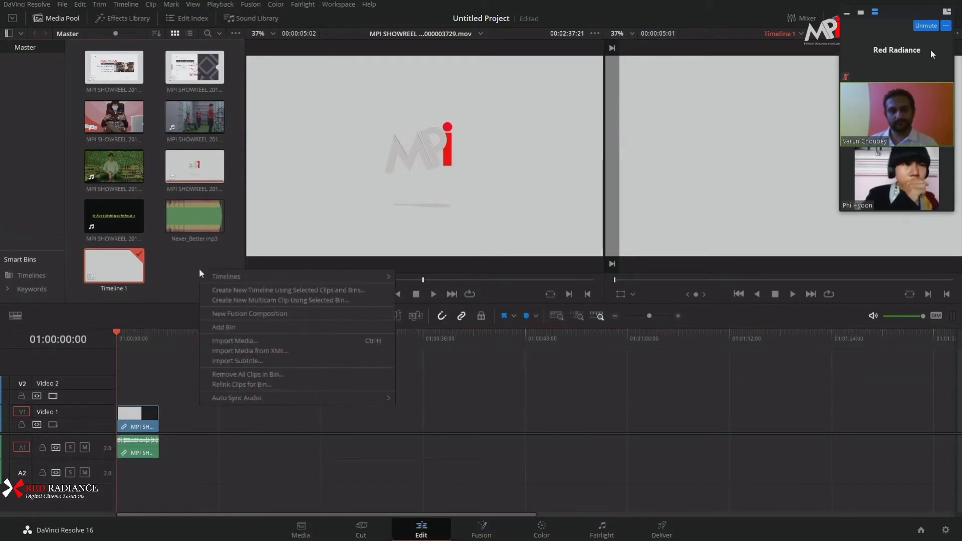
mouse_move(241, 279)
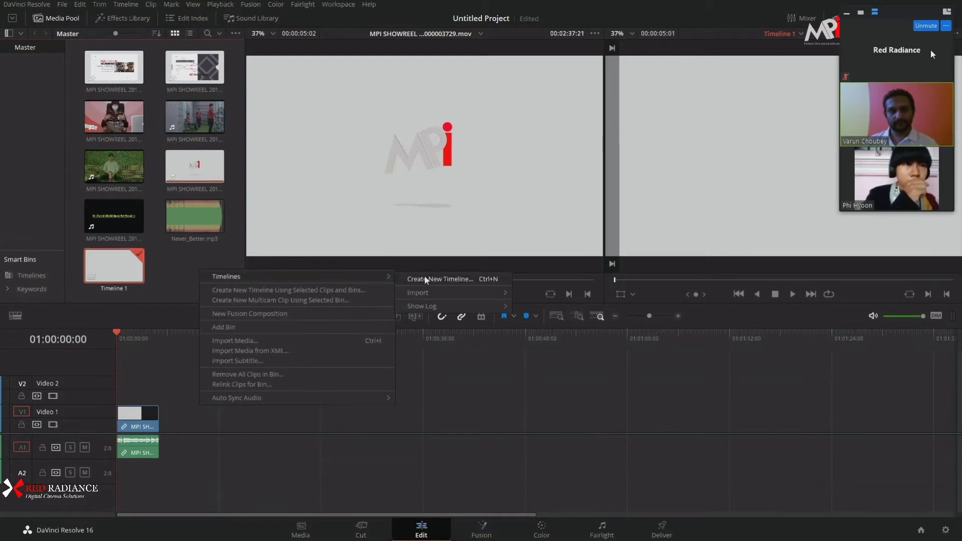
left_click(193, 267)
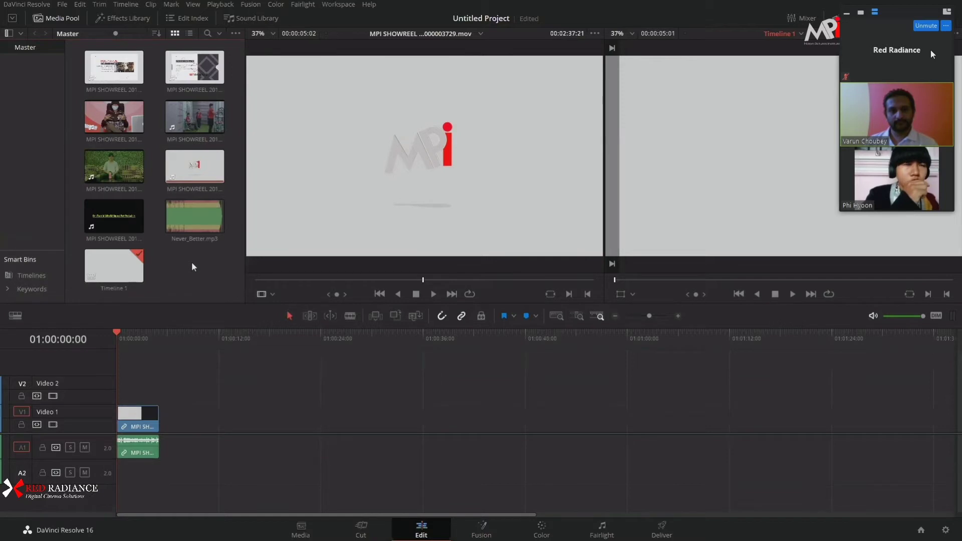
right_click(180, 269)
mouse_move(216, 275)
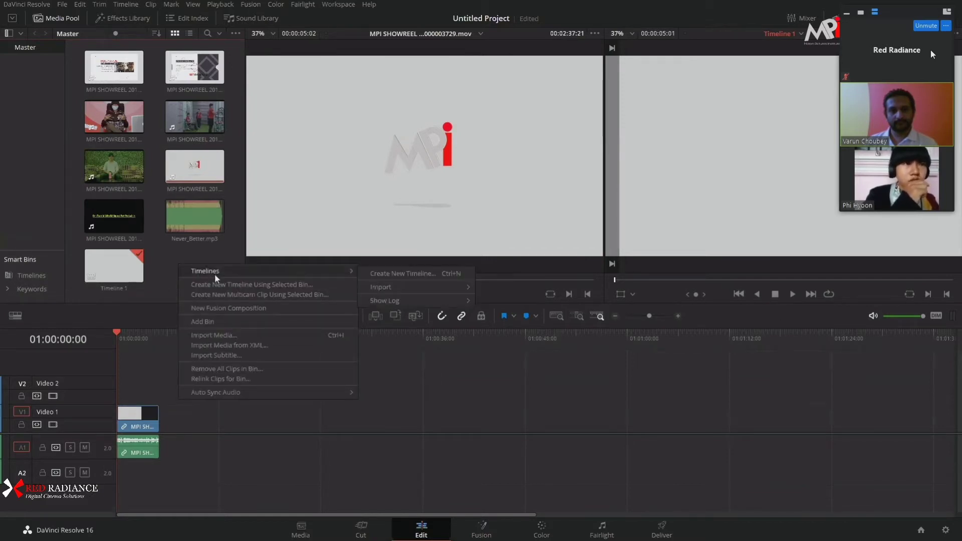
left_click(173, 265)
left_click(200, 177)
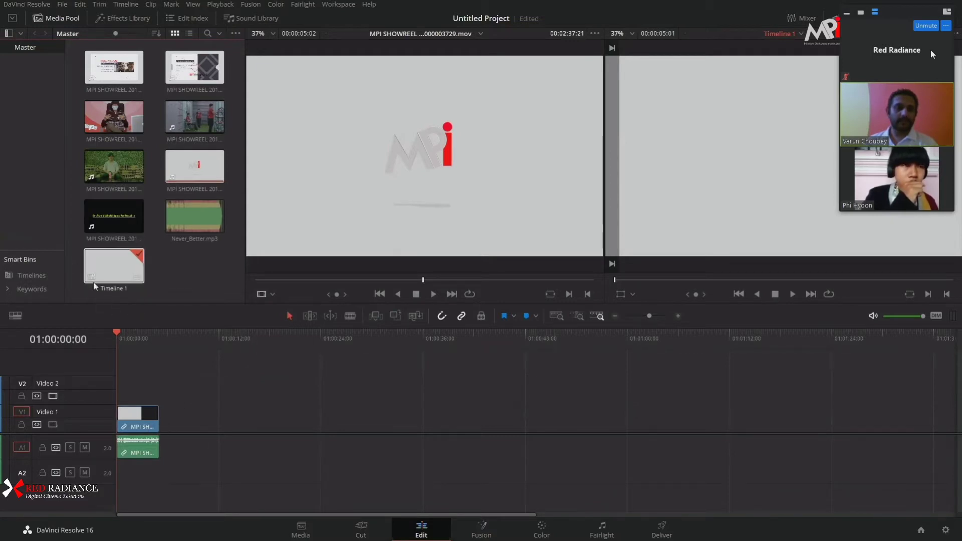
Rename the new timeline in the Master bin as MY FIRST TIMELINE.
right_click(116, 290)
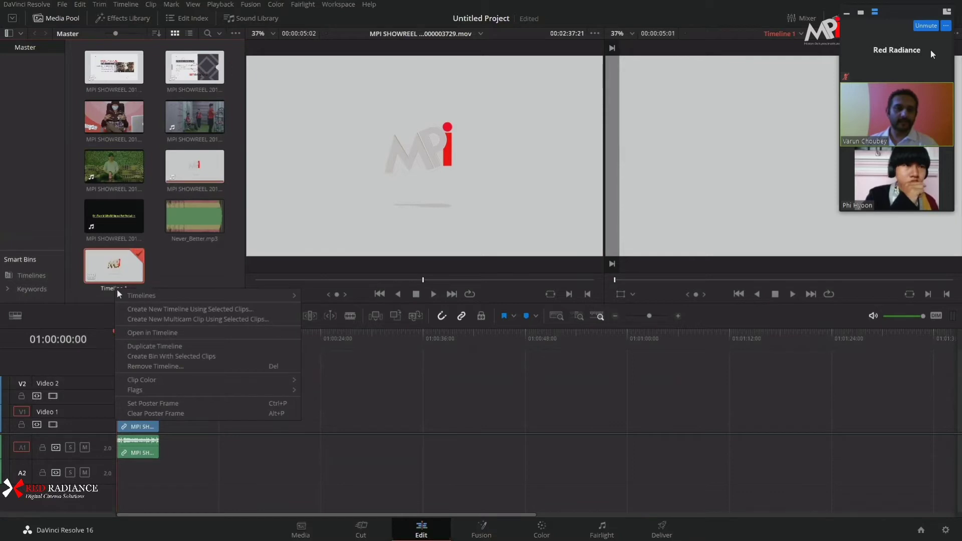
left_click(177, 266)
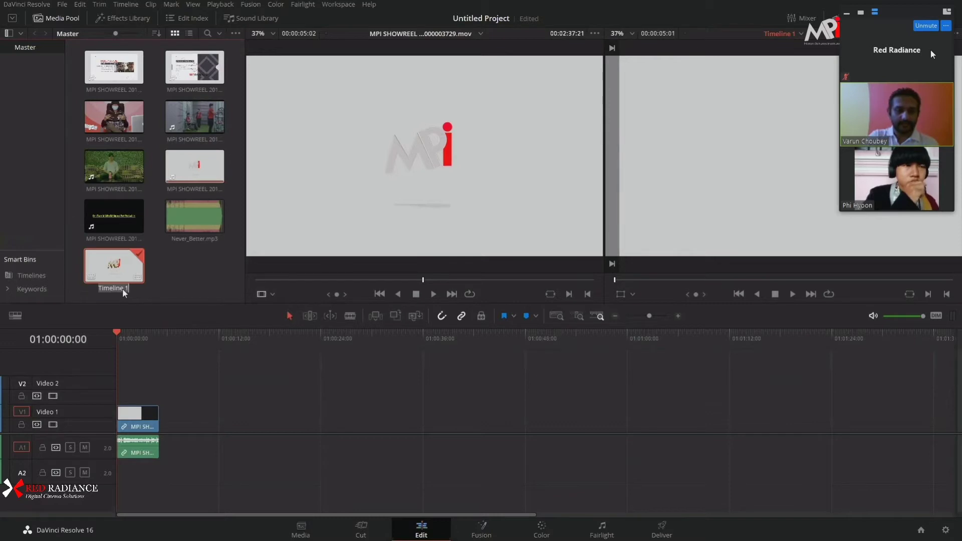
type("Fi")
type("MY")
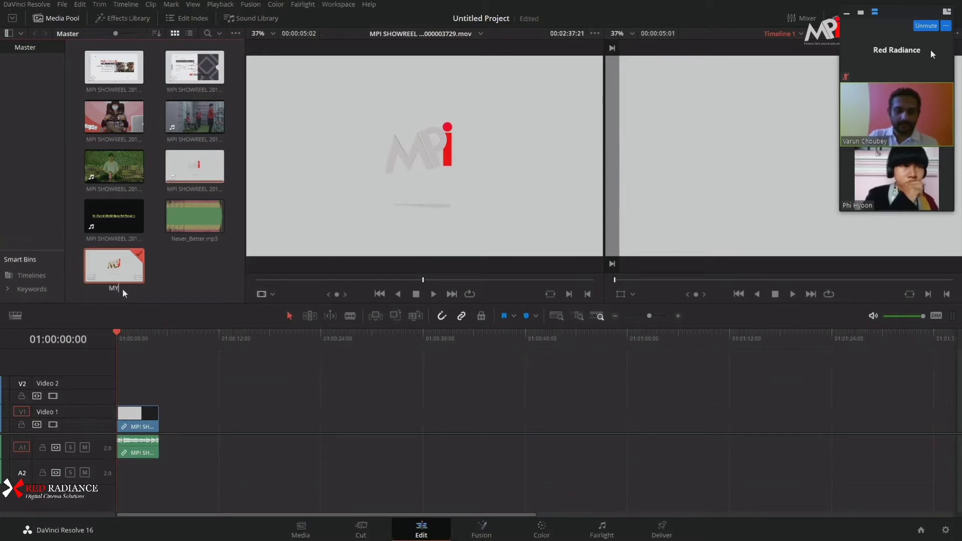
type(" FIRS")
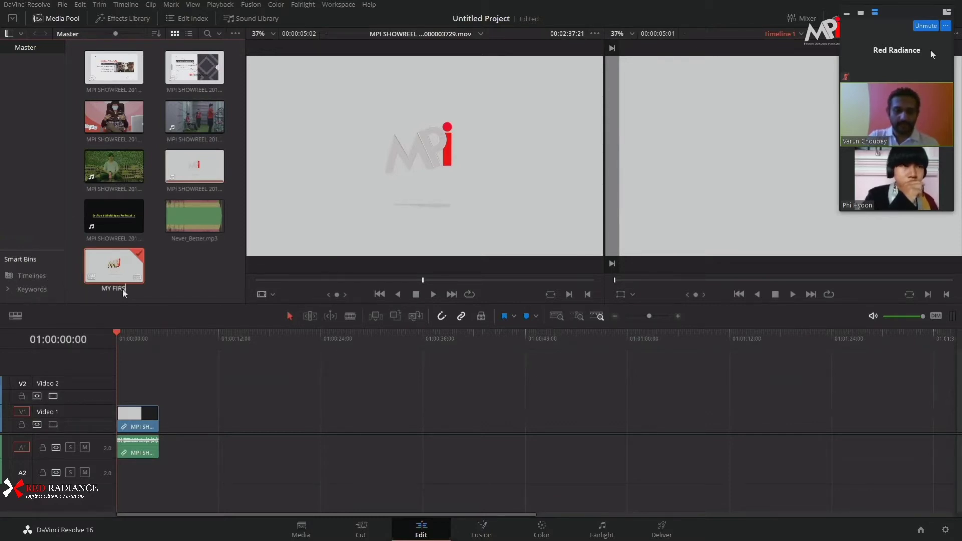
type("T TIM")
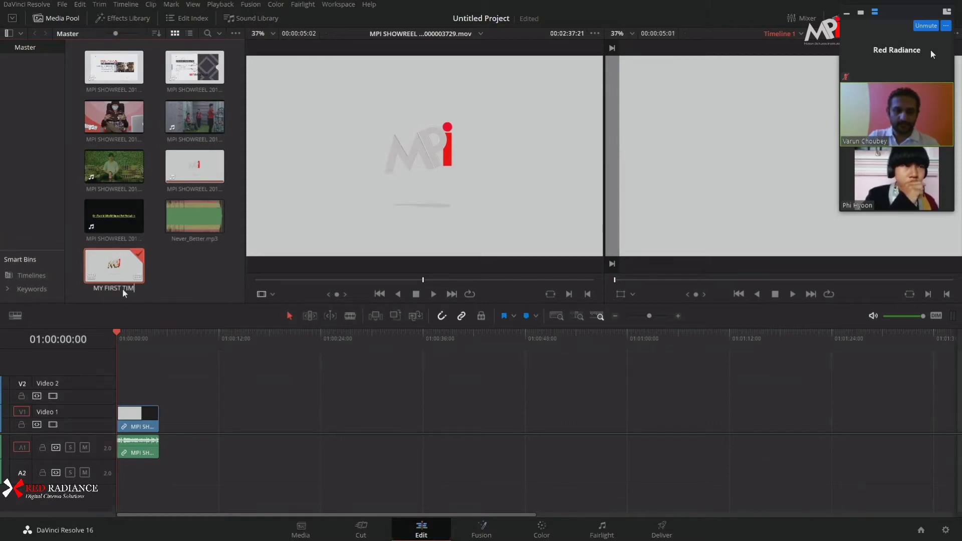
type("ELINE")
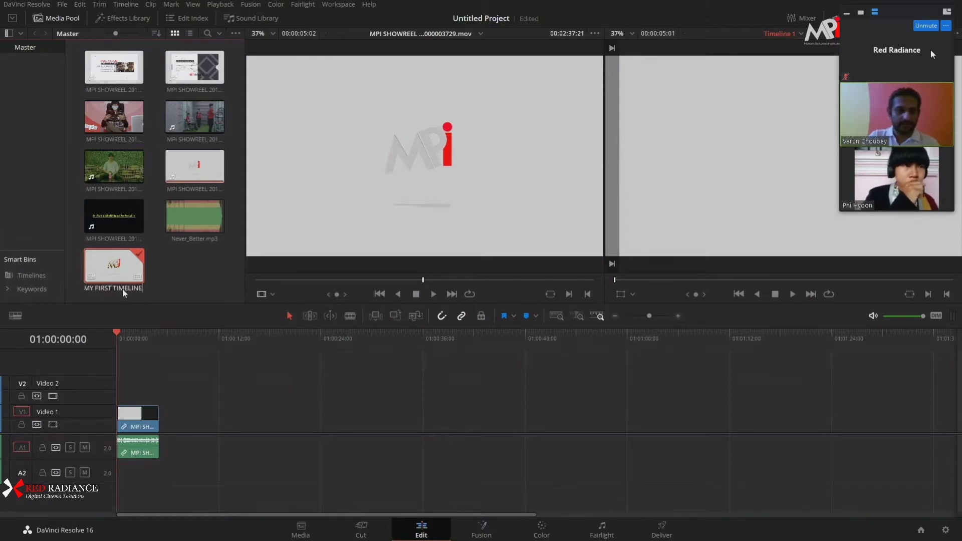
left_click(212, 287)
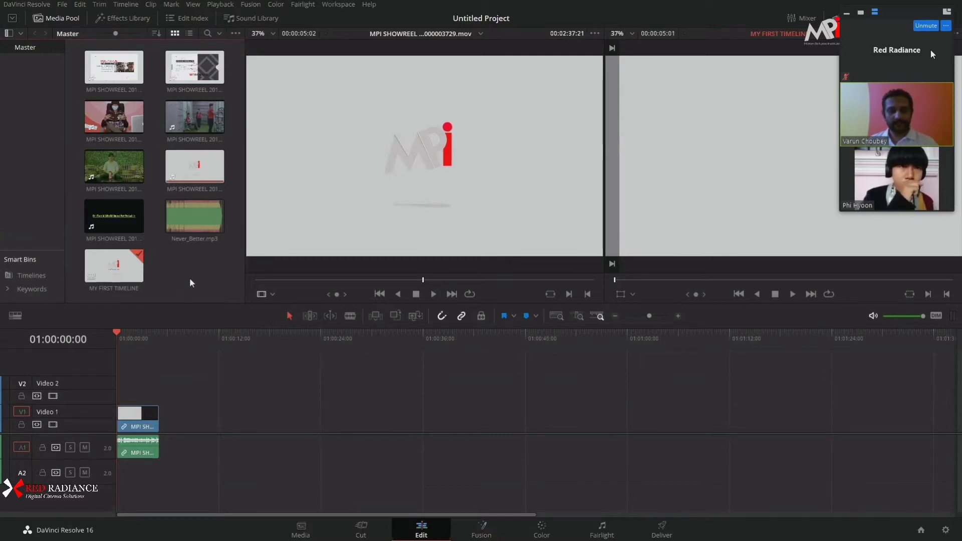
Save the project as MY FIRST PROJECT and open the Project Manager.
key("ctrl+s")
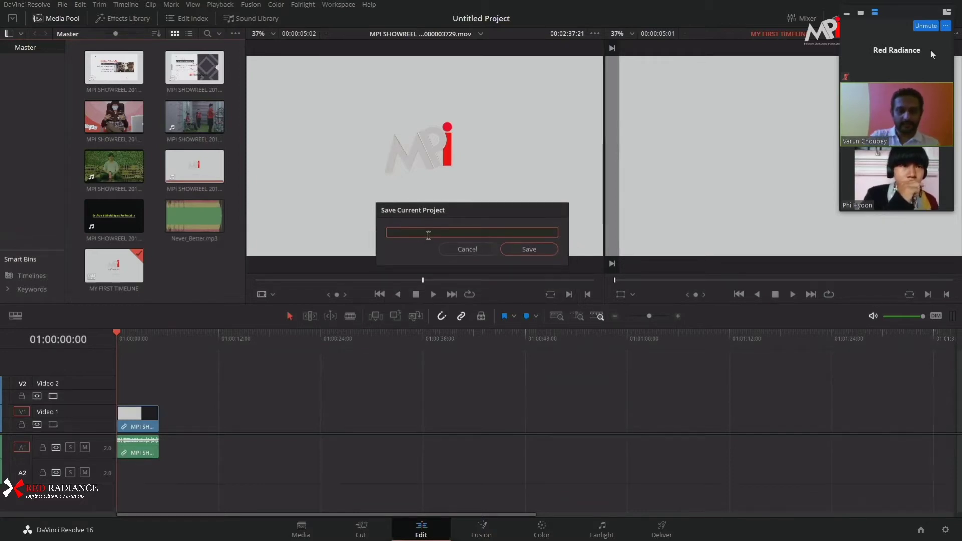
type("MY FIRST PROJECT")
key("Return")
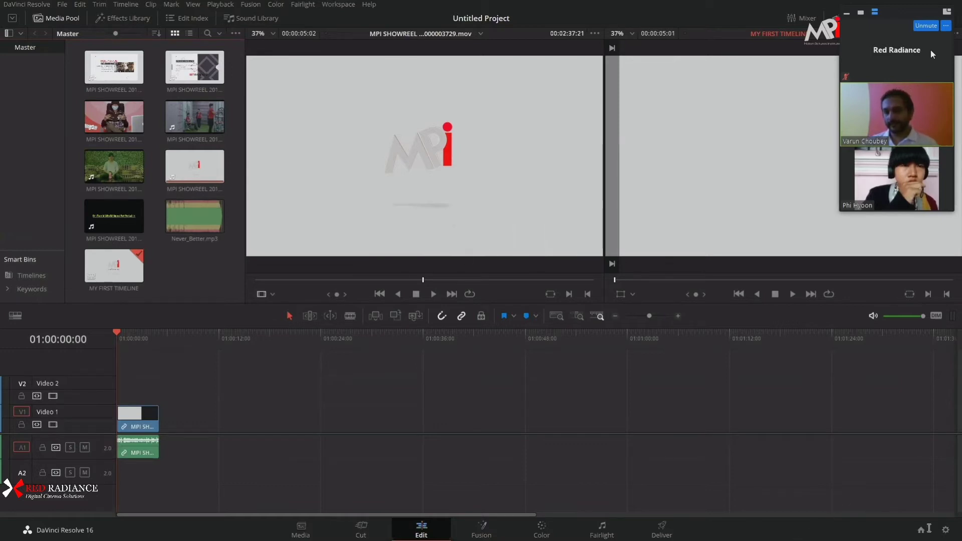
left_click(921, 530)
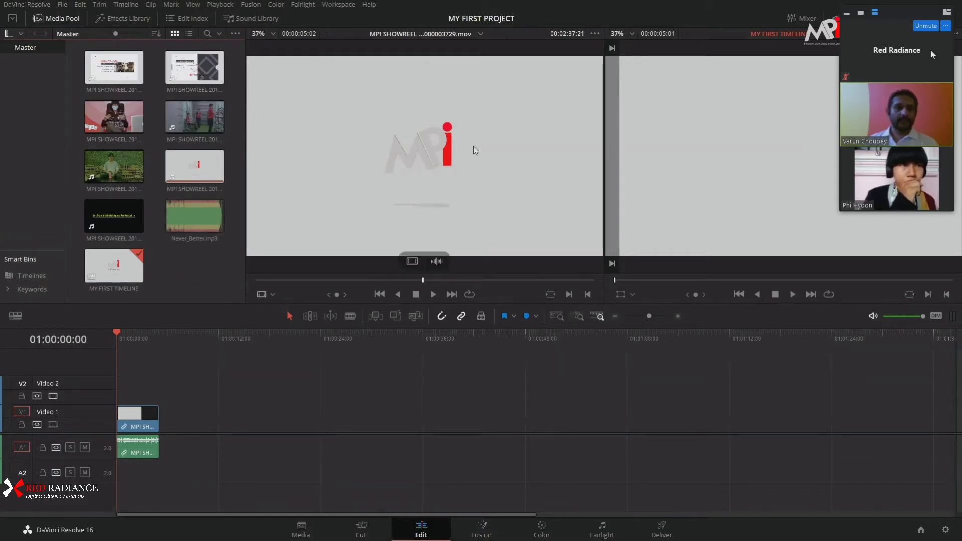
Scrub MY FIRST TIMELINE from the end of its clip back to the start at 01:00:00:00.
left_click_drag(160, 335, 116, 341)
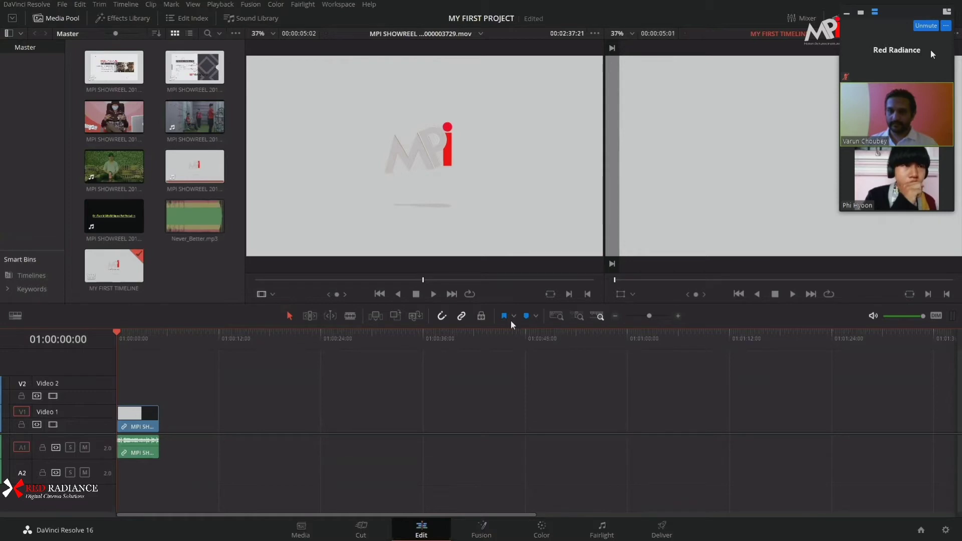
Play MY FIRST TIMELINE briefly, and preview the MPI SHOWREEL …000002464.mov clip in the source viewer for comparison.
key("space")
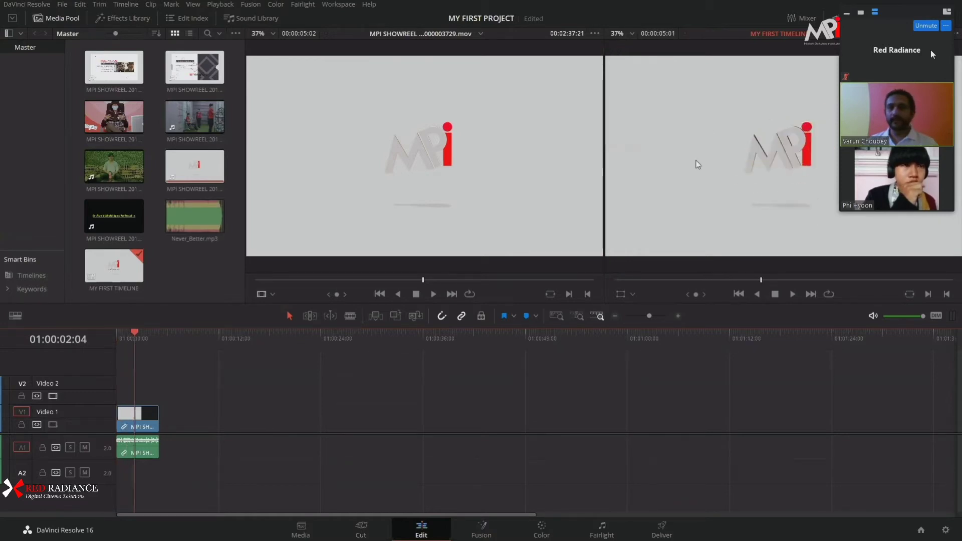
mouse_move(372, 125)
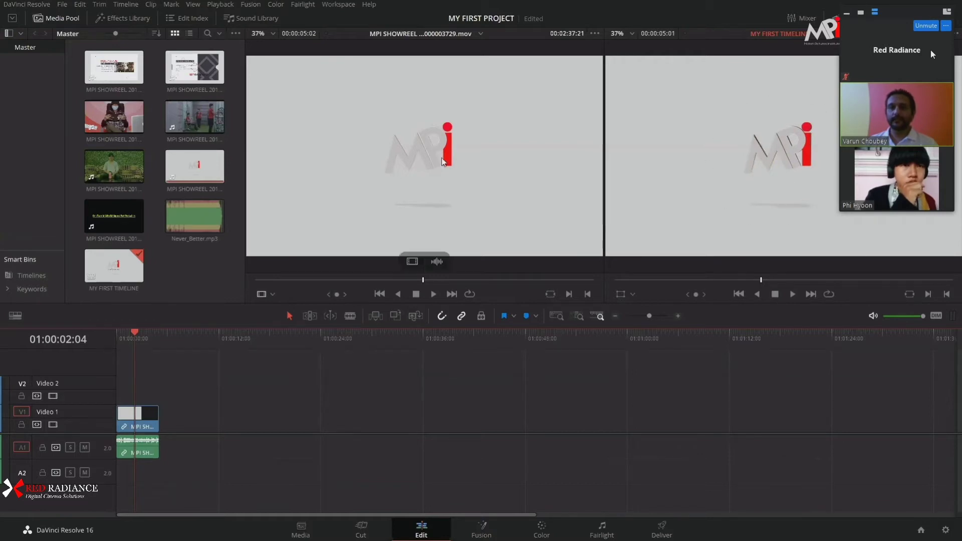
double_click(114, 117)
key("space")
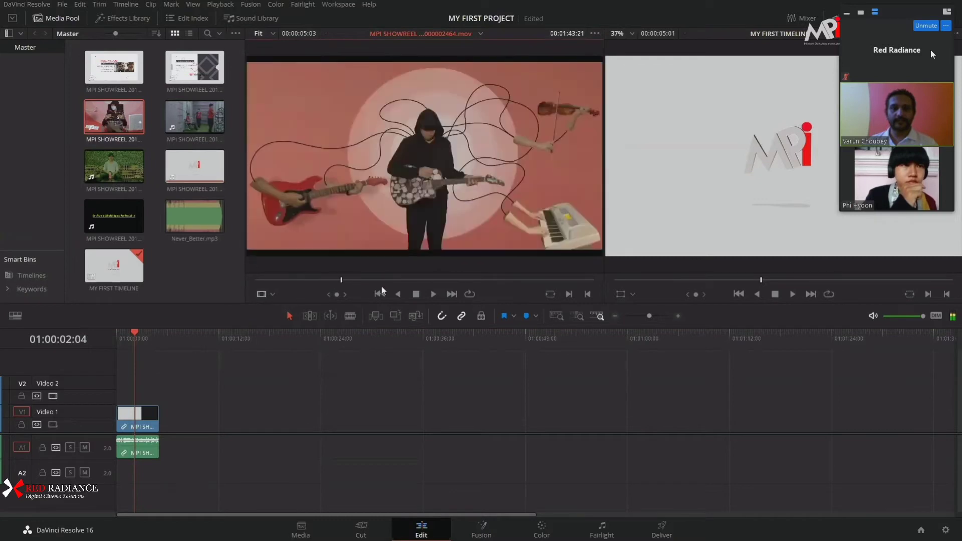
key("space")
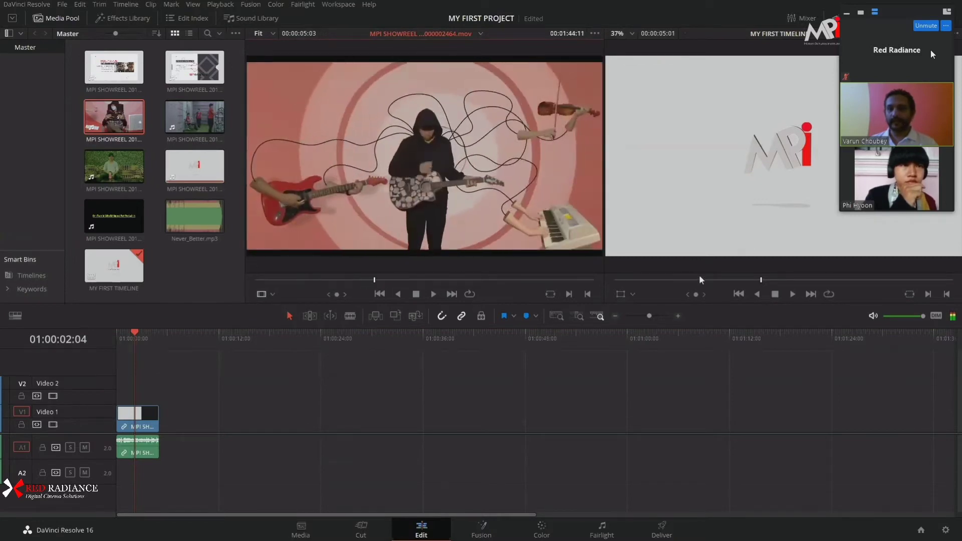
Move the timeline playhead to 01:00:02:12 and compare the timeline viewer with the source viewer.
left_click(142, 346)
left_click_drag(139, 348, 138, 348)
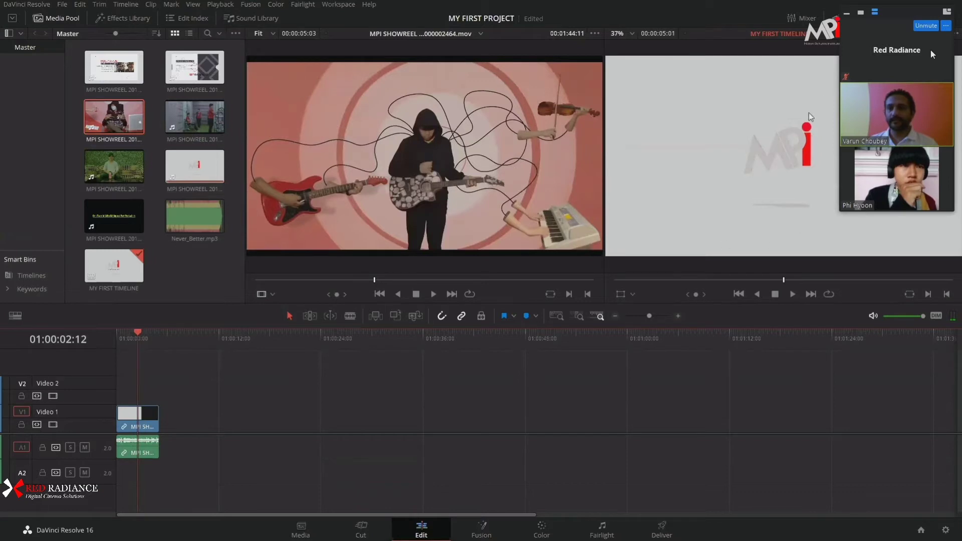
mouse_move(431, 193)
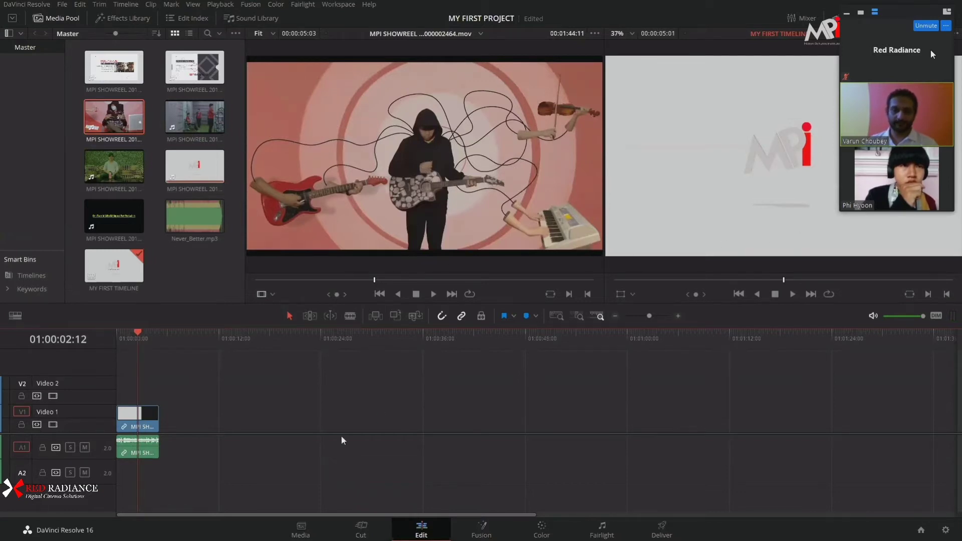
mouse_move(511, 200)
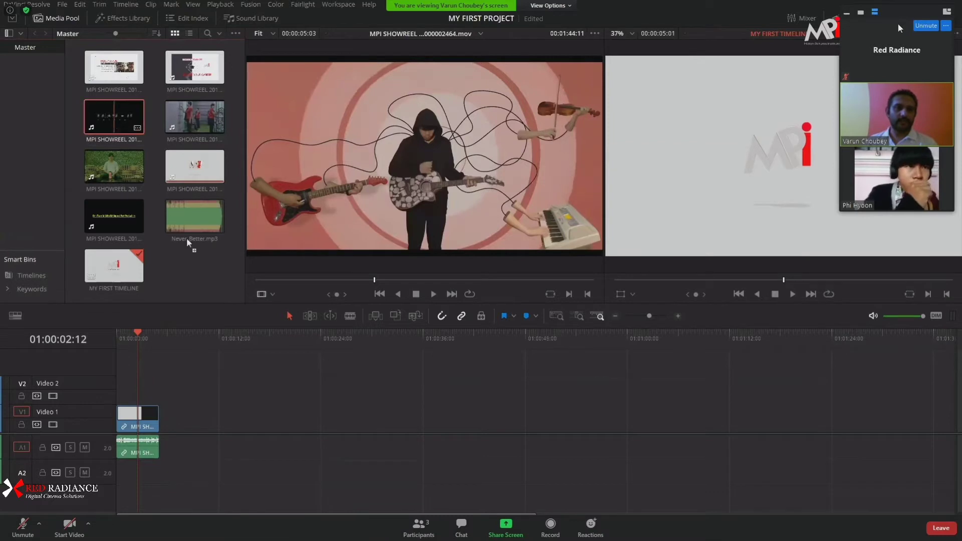
Move the floating meeting video window down so it no longer covers the timeline viewer.
left_click_drag(897, 19, 903, 18)
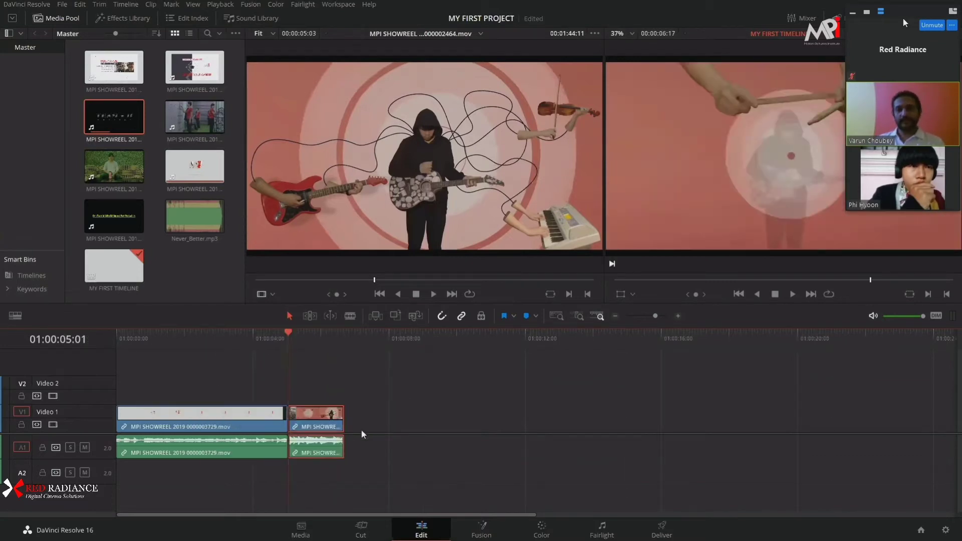
left_click_drag(901, 11, 898, 310)
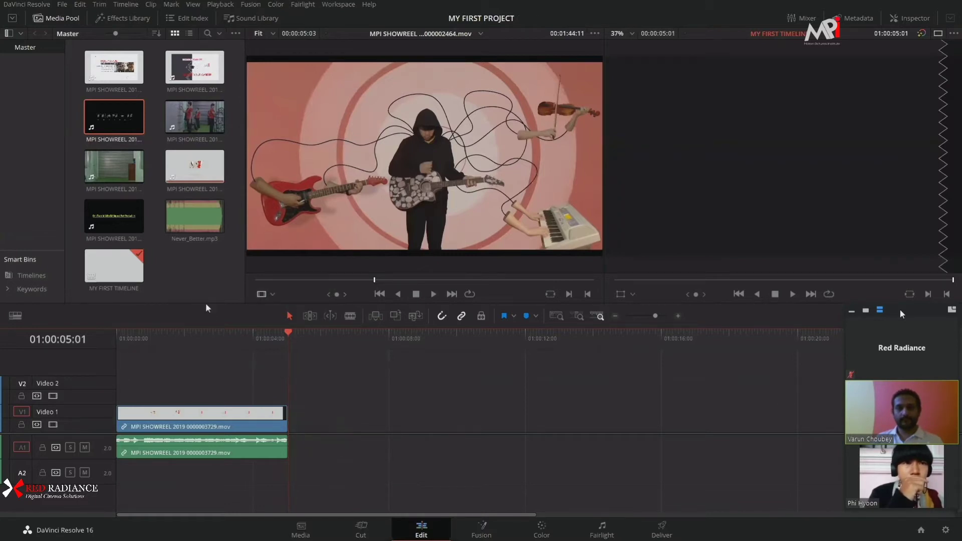
Open the …000002464.mov clip in the source viewer and scrub back to where the musician shot begins, about 01:43:04.
left_click(203, 276)
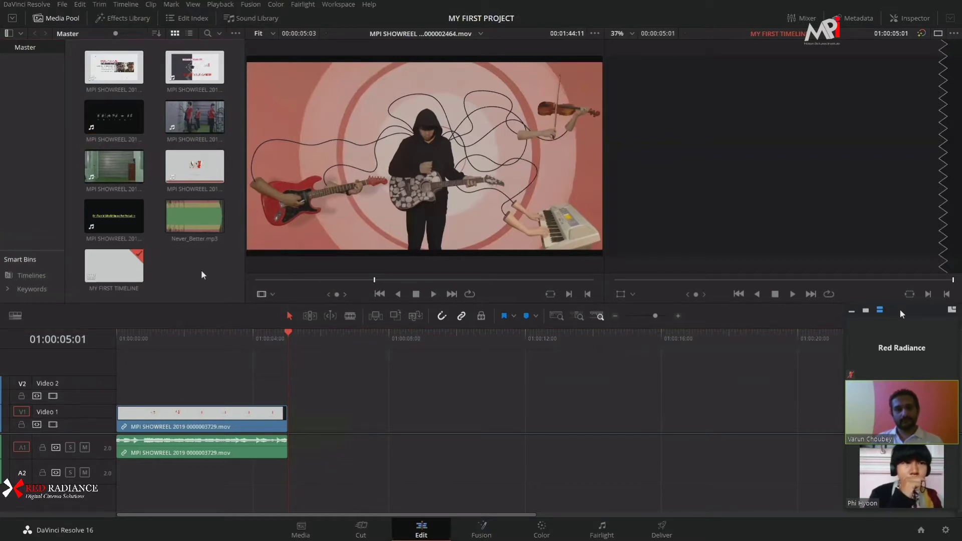
double_click(114, 116)
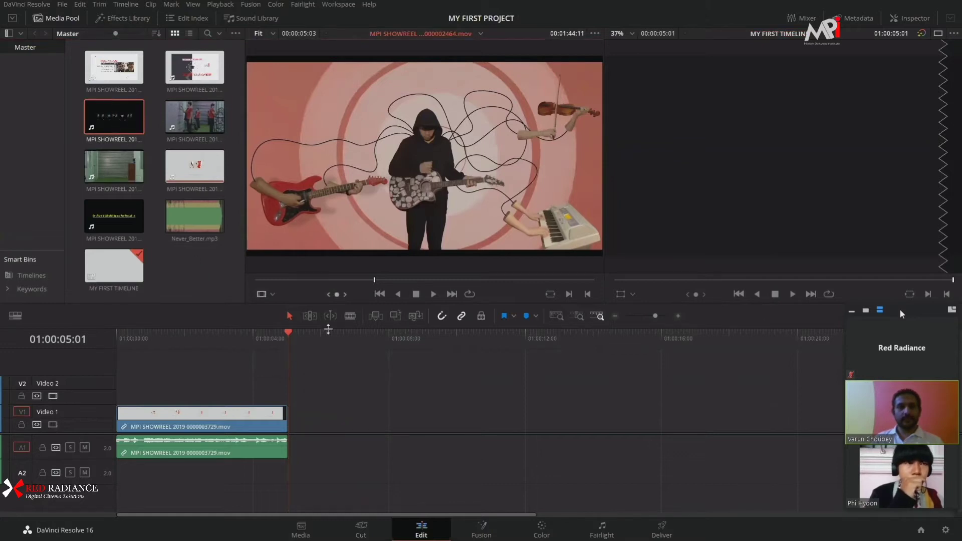
left_click_drag(374, 281, 301, 287)
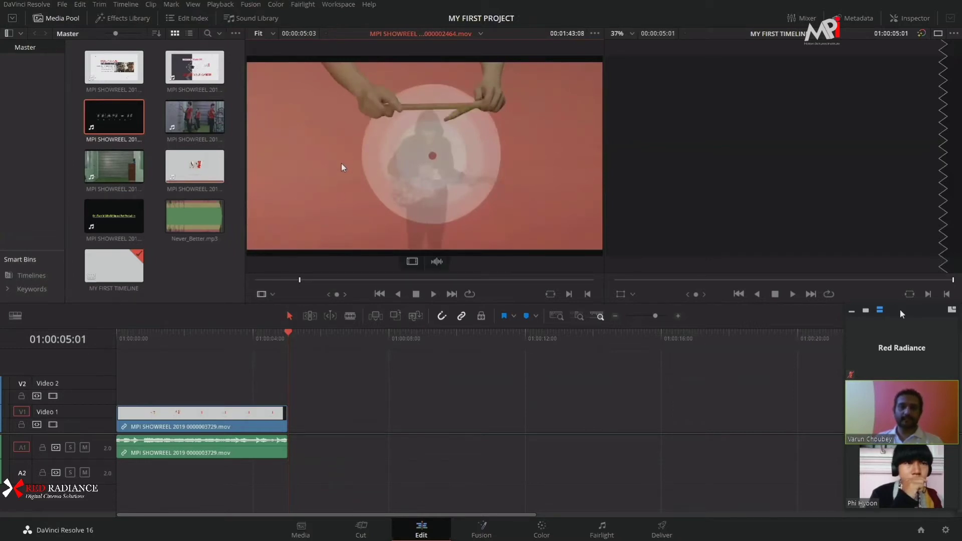
left_click(286, 281)
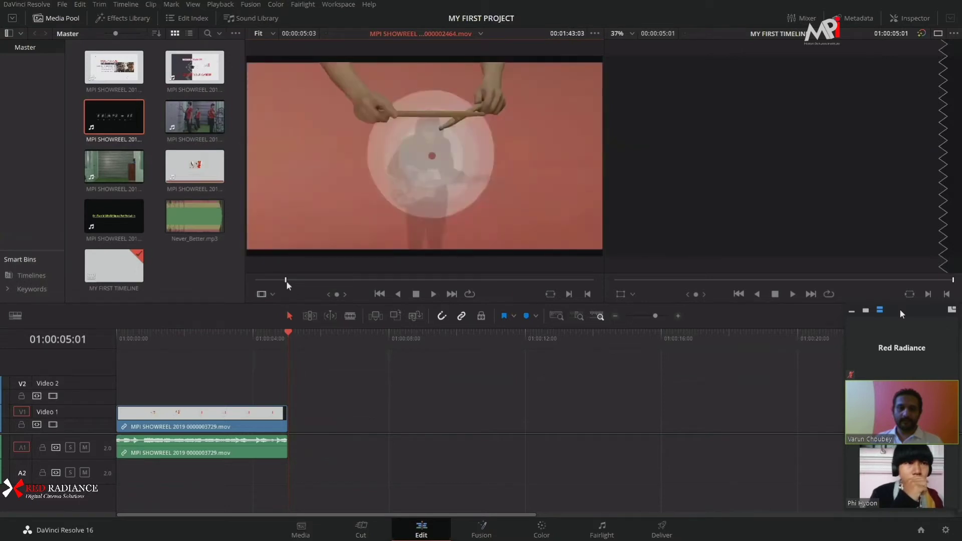
left_click(287, 280)
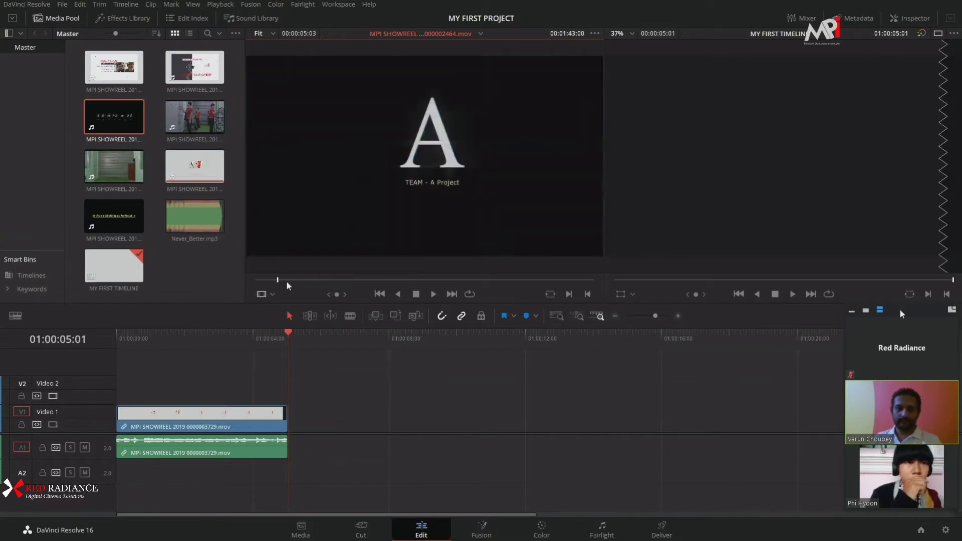
left_click(287, 281)
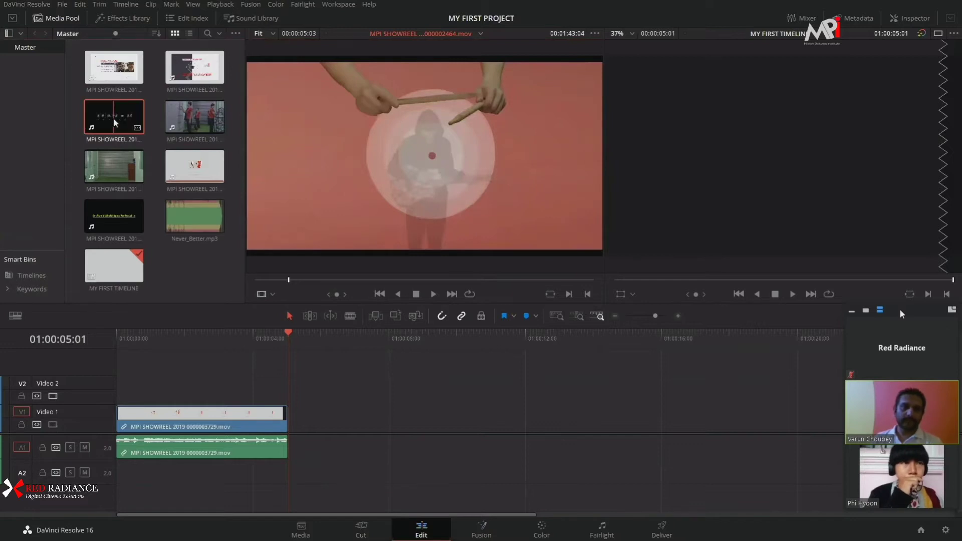
Play the musician shot forward in the source viewer, and scrub back to about 01:43:07.
left_click(434, 294)
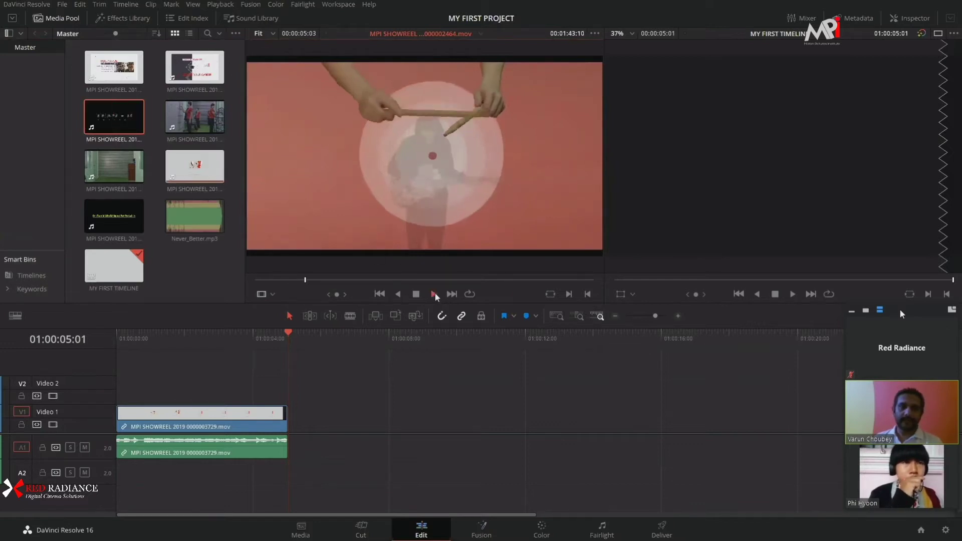
left_click(400, 294)
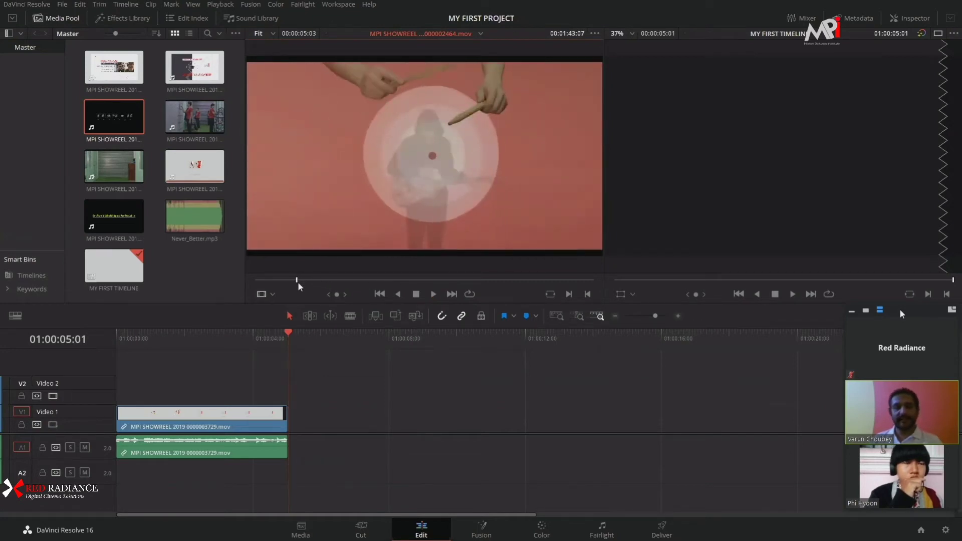
key("space")
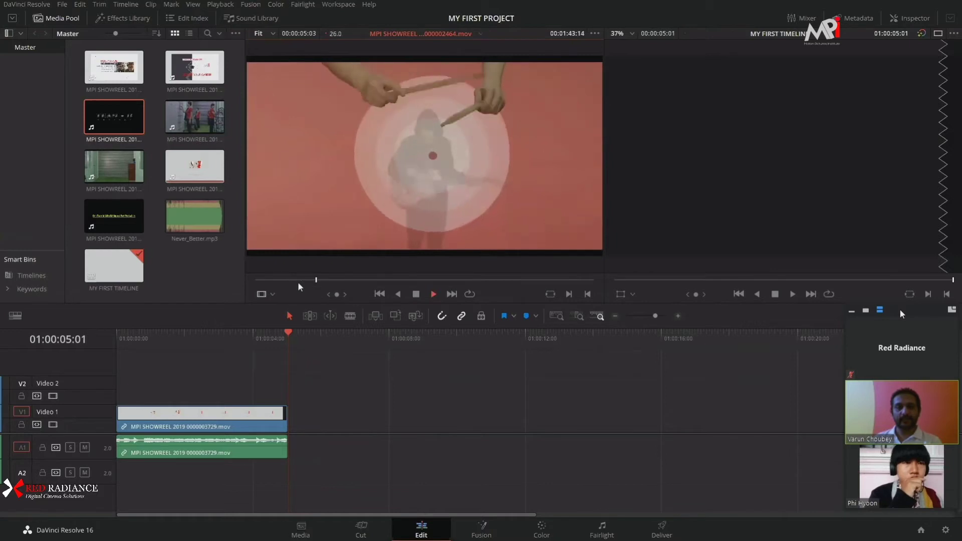
key("space")
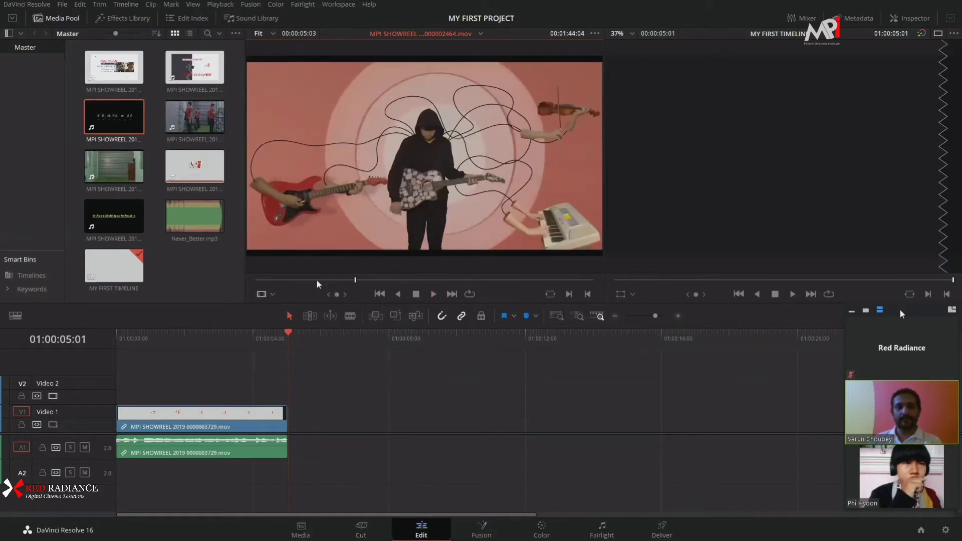
left_click_drag(350, 282, 345, 282)
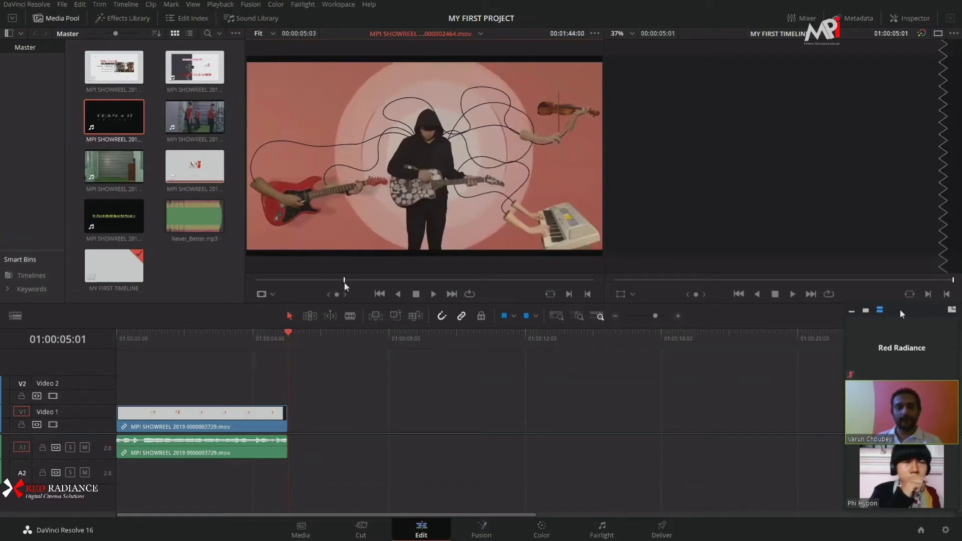
left_click_drag(341, 282, 297, 285)
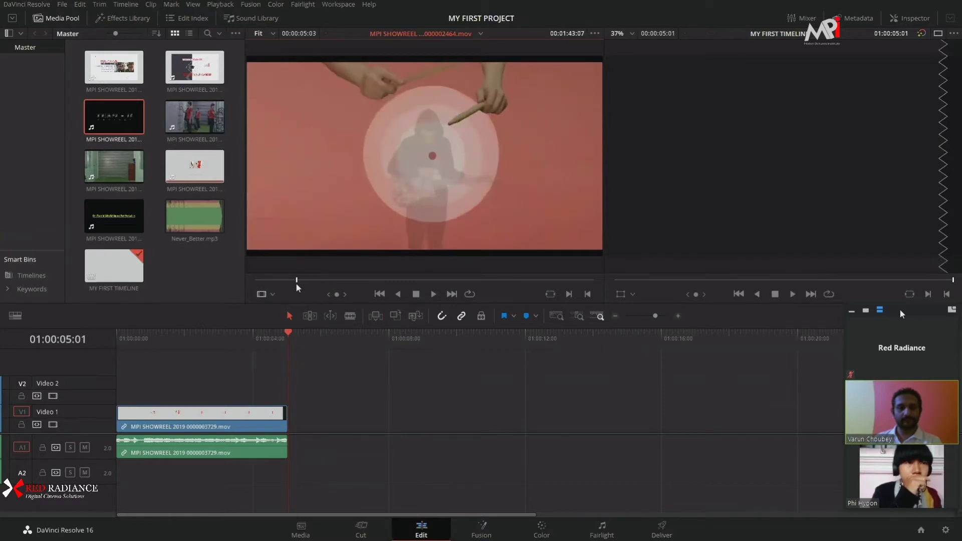
Step frame by frame to the musician shot's first frame at 01:43:03 and mark the In point there.
key("Left")
key("Left")
key("Left")
key("Left")
key("Left")
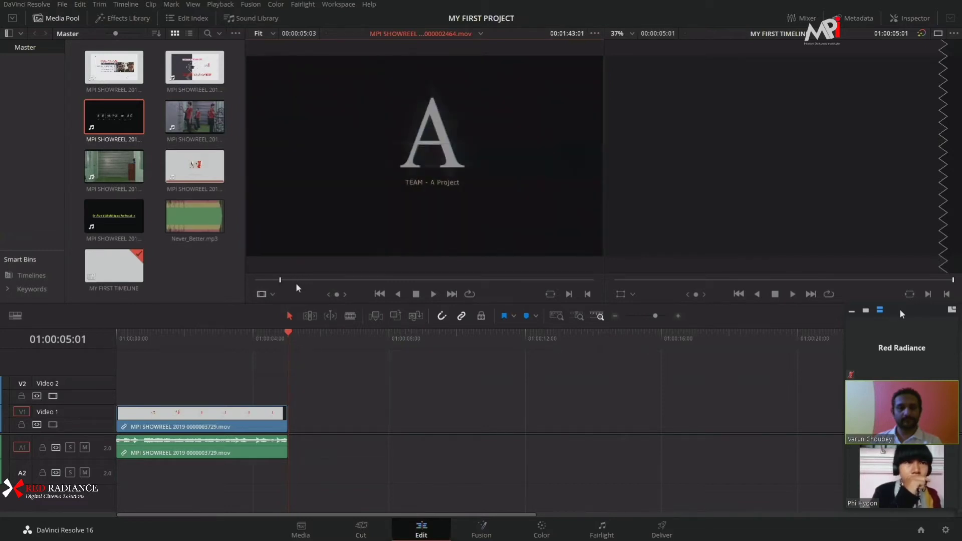
key("Right")
key("Left")
key("Right")
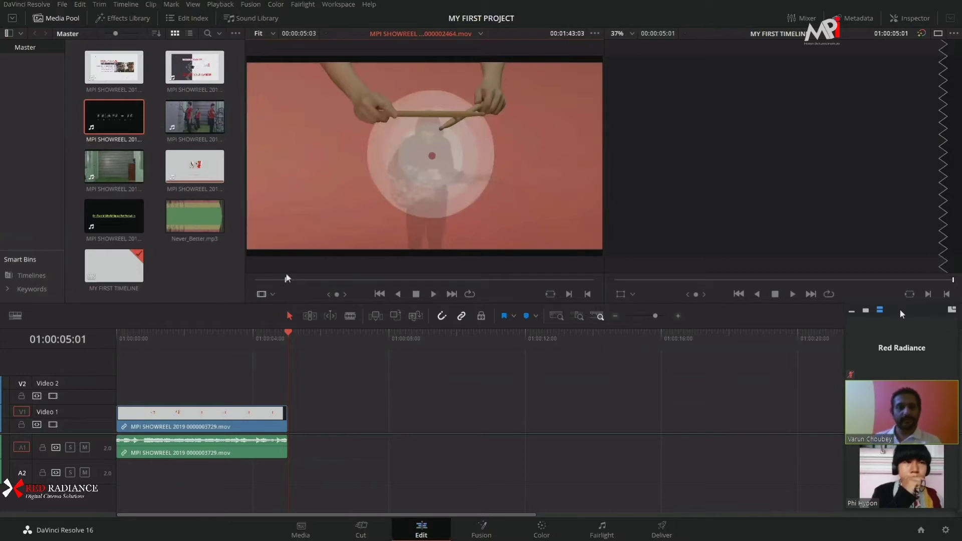
key("Left")
key("Right")
key("Left")
key("Right")
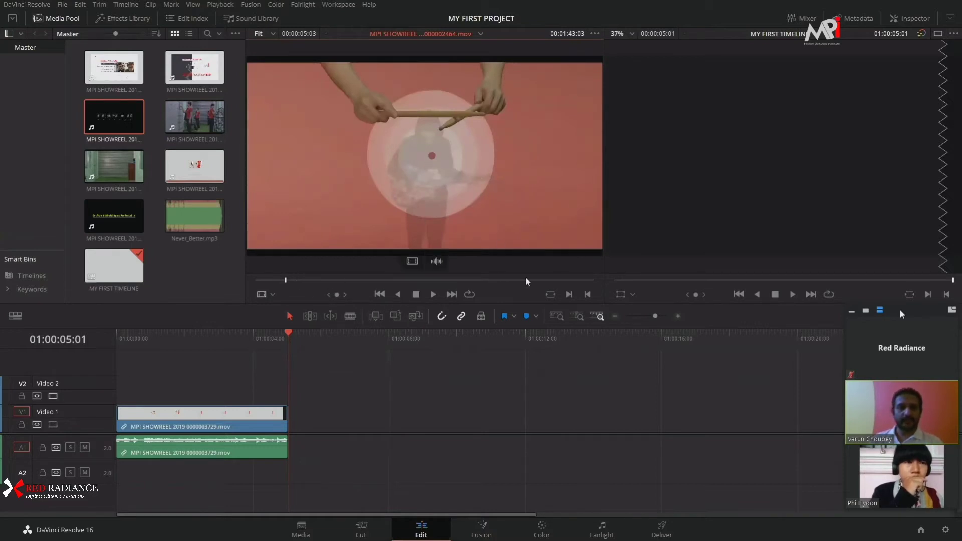
left_click(569, 294)
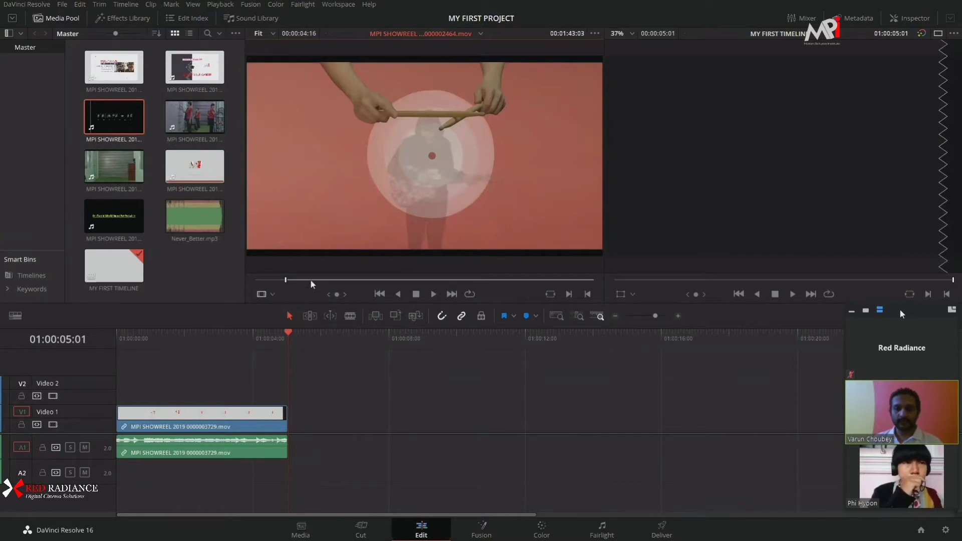
Play to the end of the musician shot, step frame by frame to 01:44:18, and mark the Out point there.
key("space")
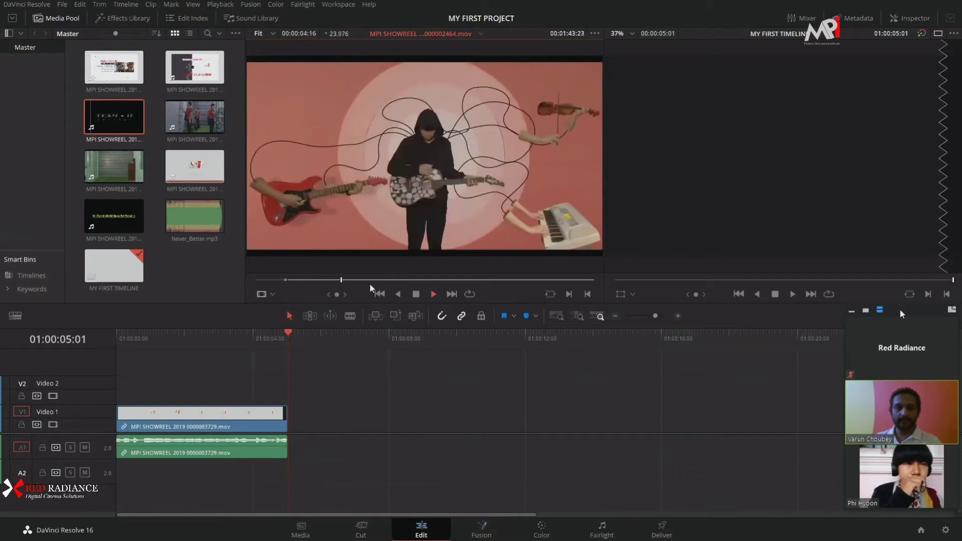
key("space")
left_click_drag(393, 286, 405, 290)
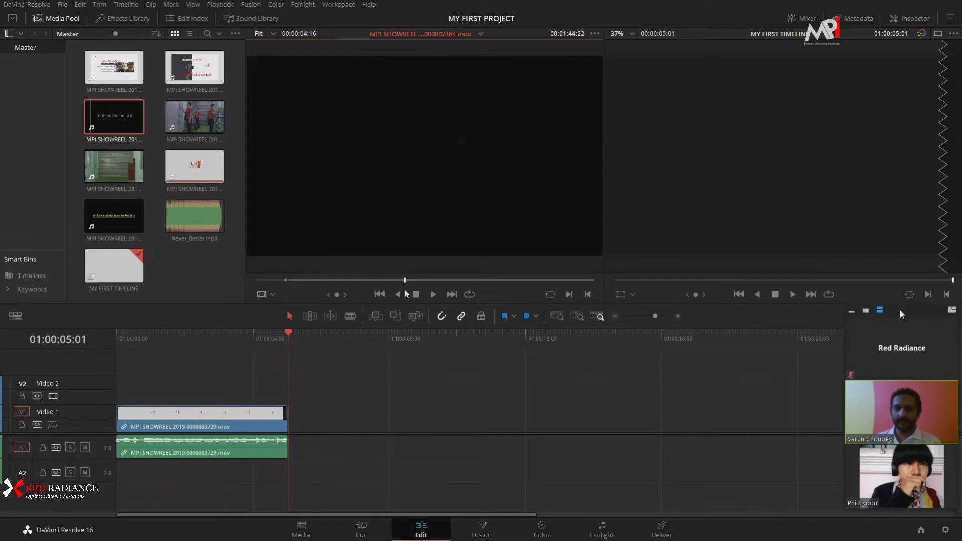
key("Left")
key("Left")
key("Left")
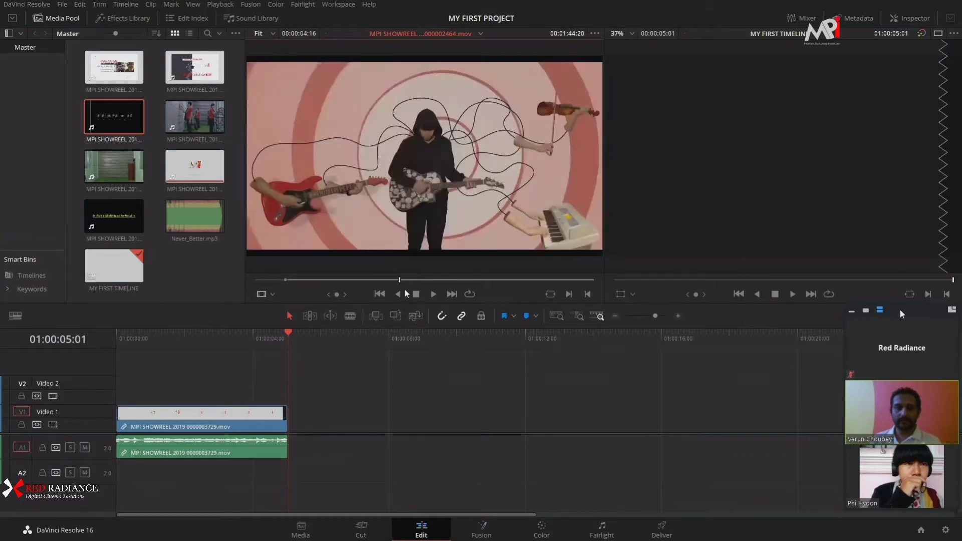
key("Right")
key("Right")
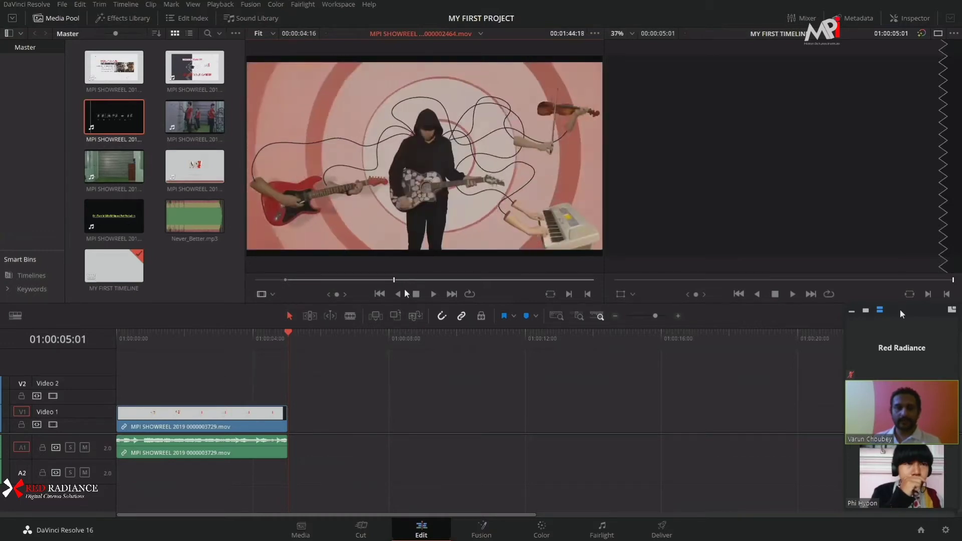
key("Left")
key("Left")
key("Left")
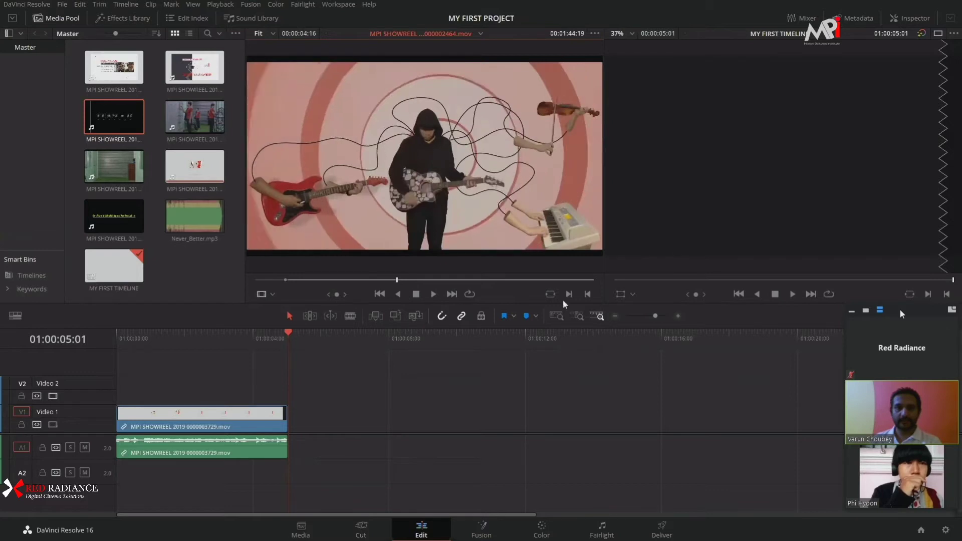
left_click(588, 295)
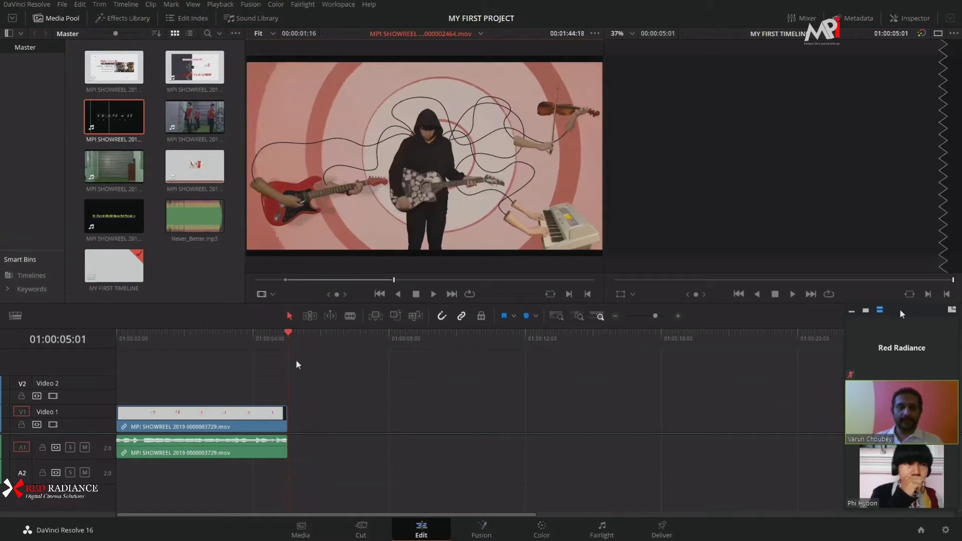
Append the marked source range directly after the existing clip in MY FIRST TIMELINE and save the project.
left_click_drag(333, 332, 280, 409)
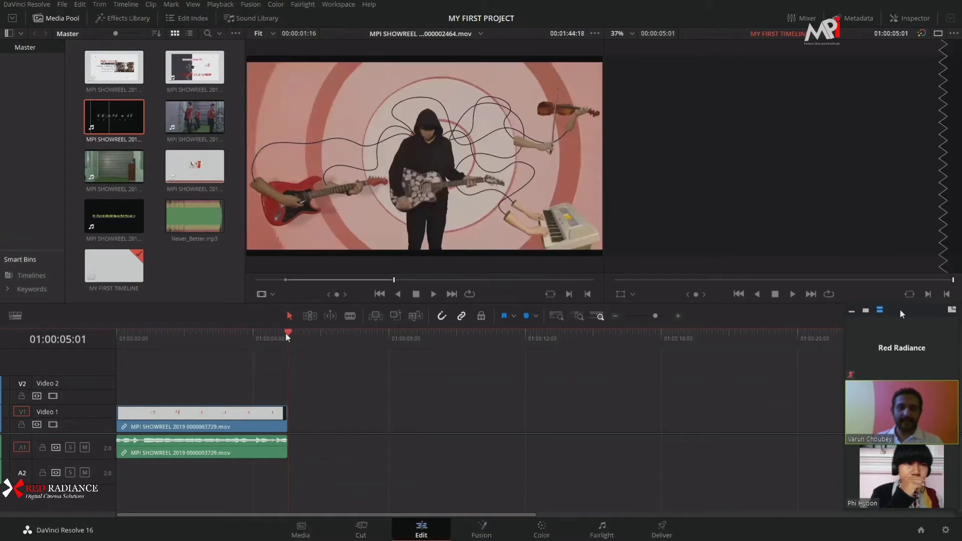
left_click_drag(410, 155, 918, 96)
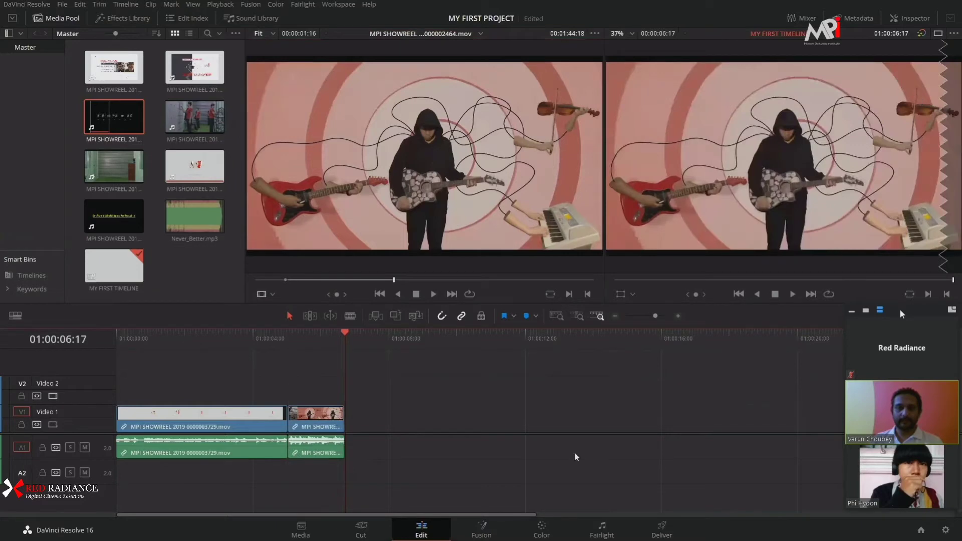
key("ctrl+s")
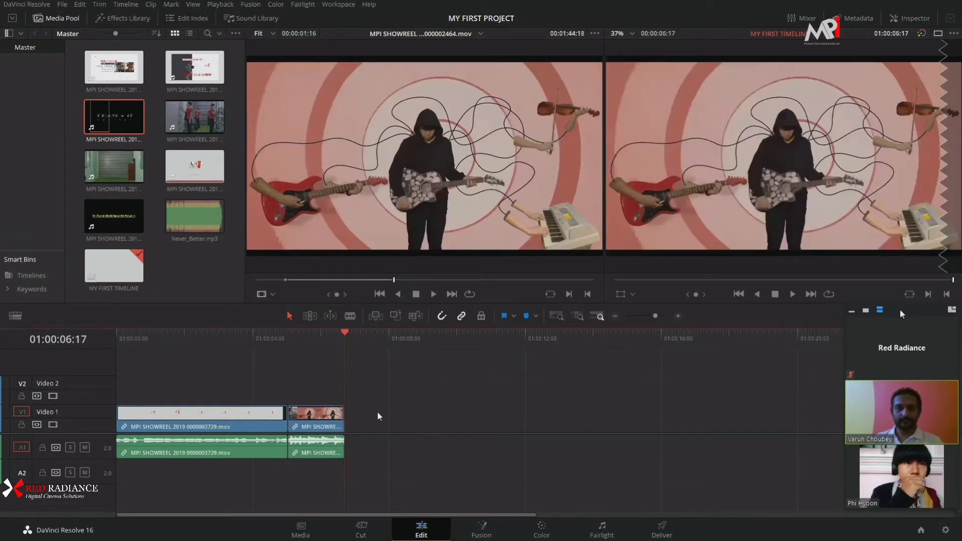
Delete the musician clip from MY FIRST TIMELINE and insert its marked range again at the end of the first clip.
left_click_drag(380, 408, 333, 463)
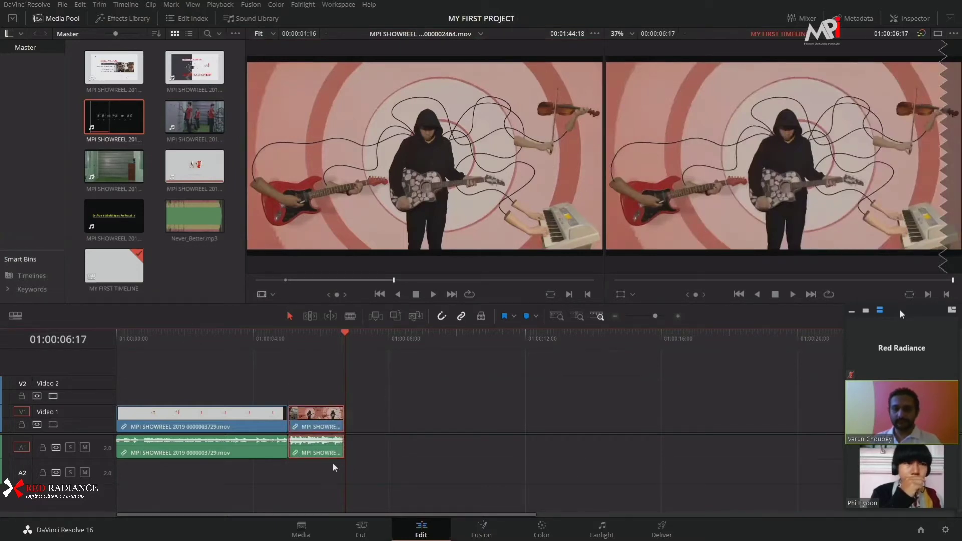
key("Delete")
left_click_drag(329, 339, 291, 382)
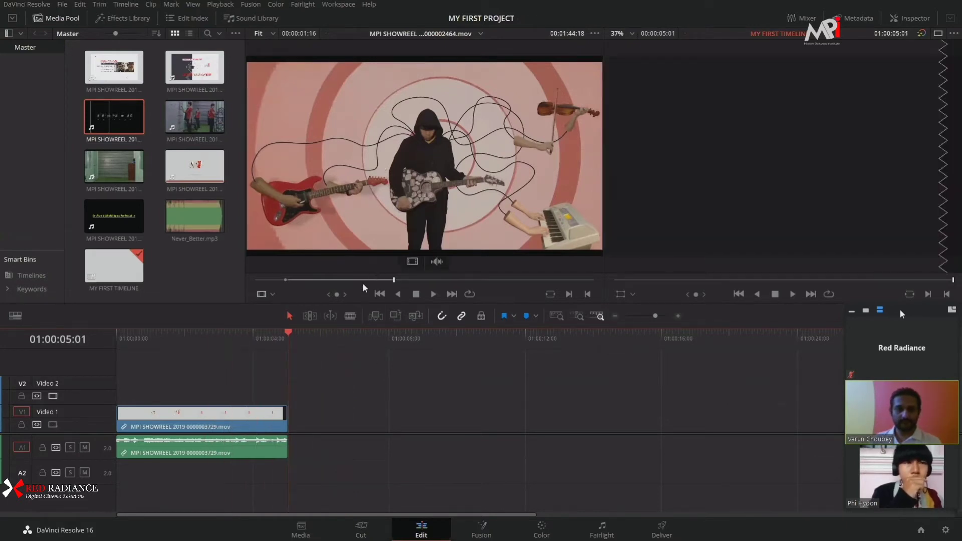
left_click_drag(382, 168, 924, 96)
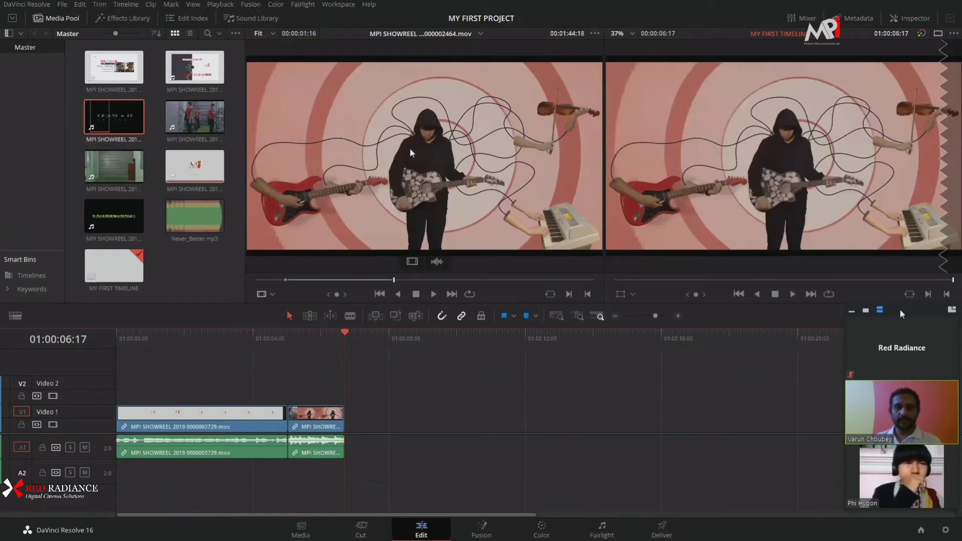
left_click_drag(408, 149, 852, 160)
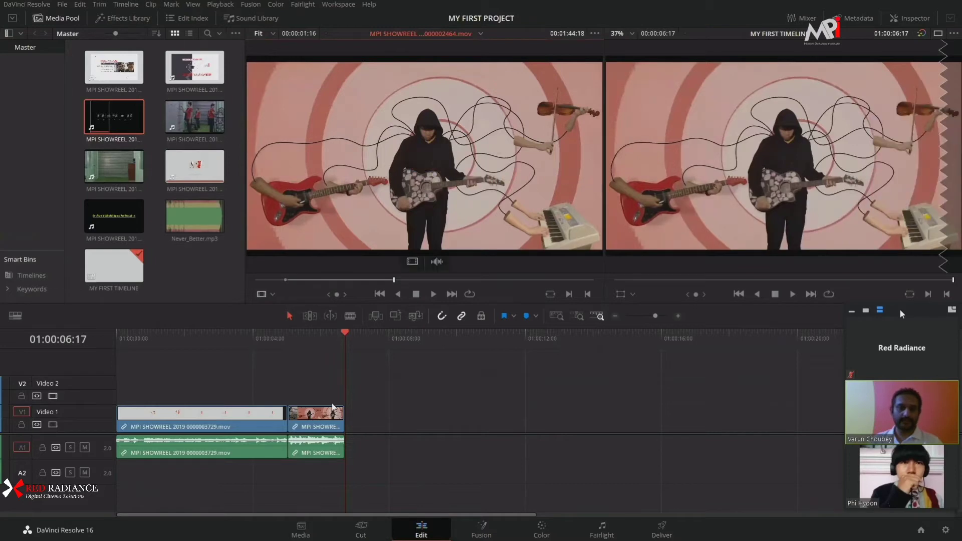
Play the musician clip in MY FIRST TIMELINE to check the edit up to its end.
left_click(303, 345)
key("space")
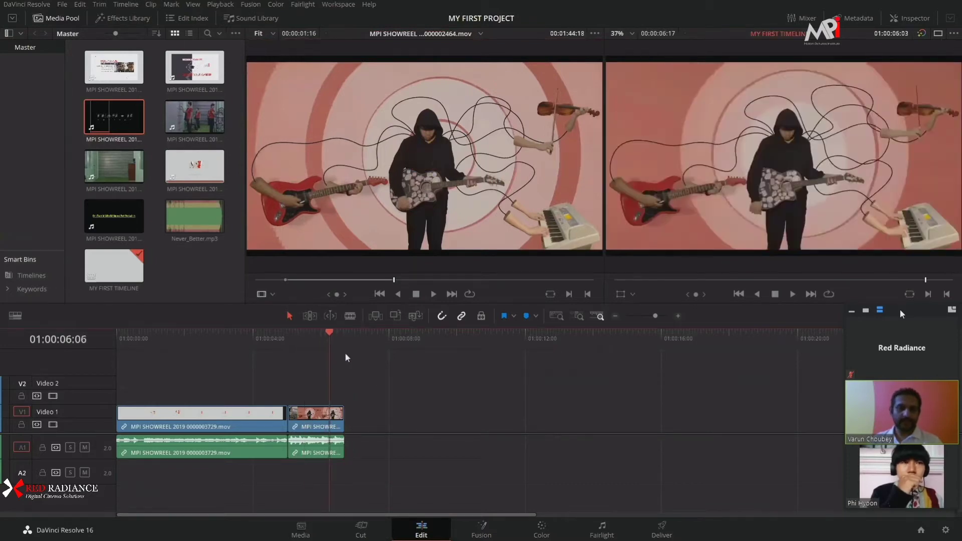
key("space")
Mark the locker-room clip from 01:48:10 to 01:50:04 and insert that range directly after the musician clip.
double_click(195, 112)
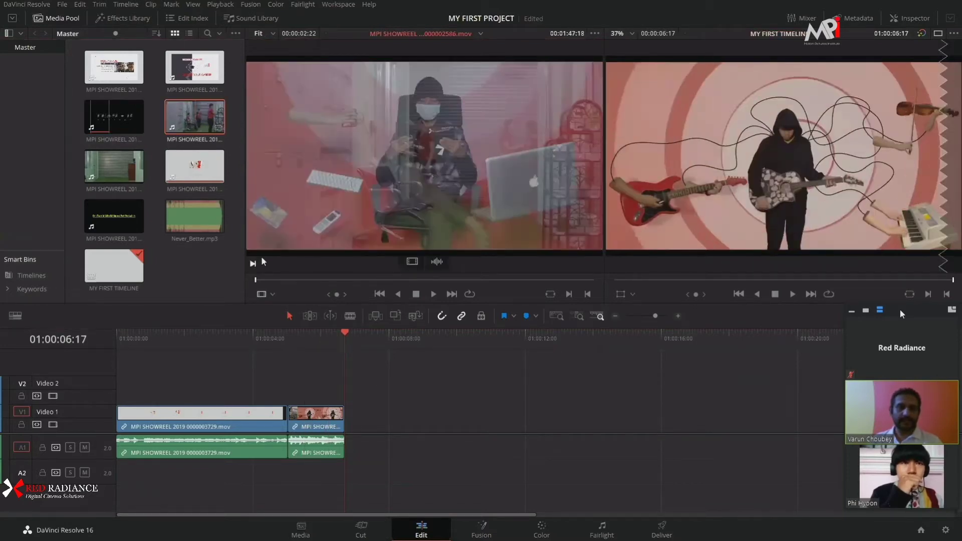
left_click_drag(306, 281, 332, 283)
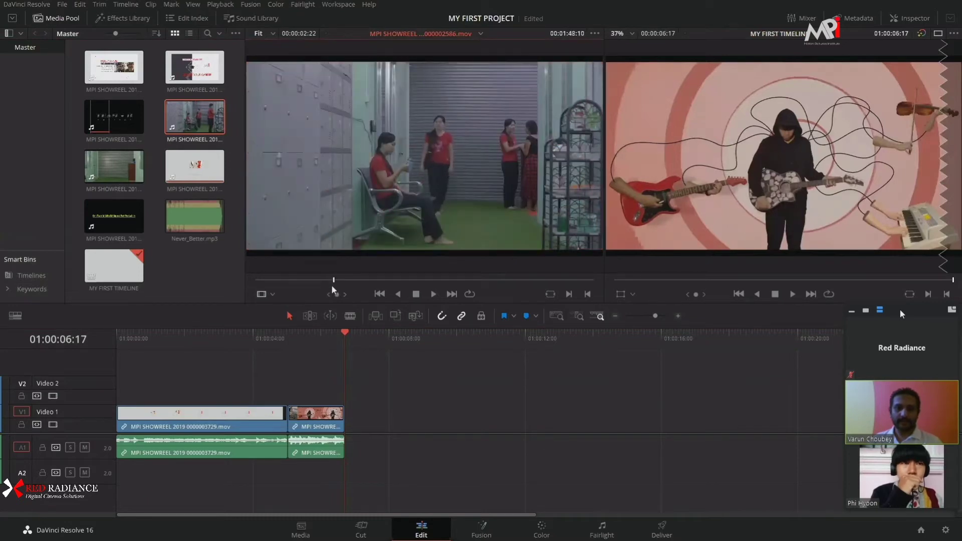
key("i")
key("space")
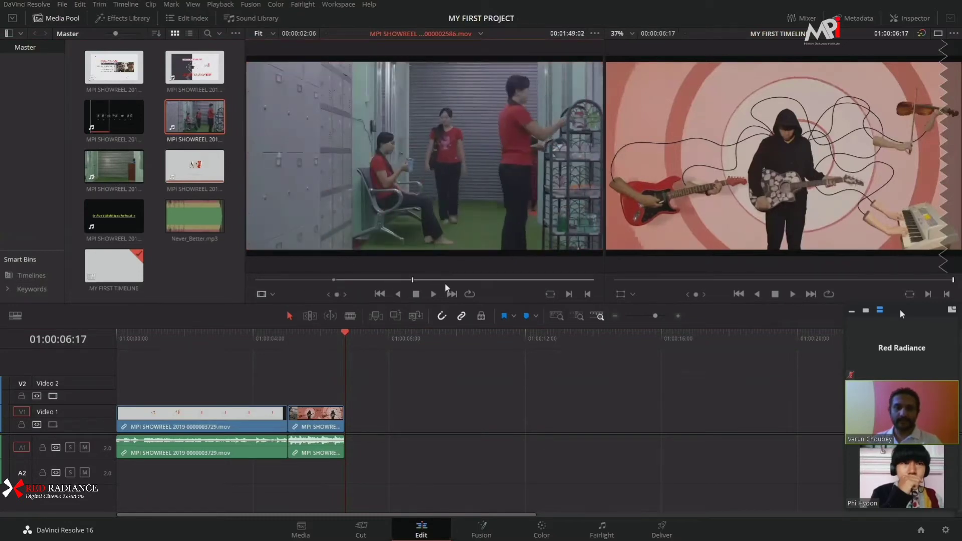
key("space")
key("o")
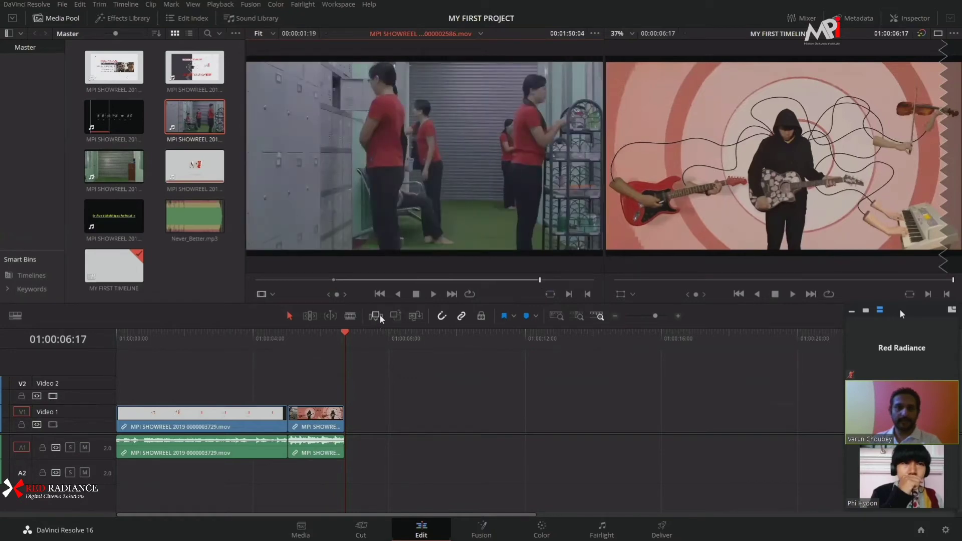
left_click_drag(377, 158, 925, 97)
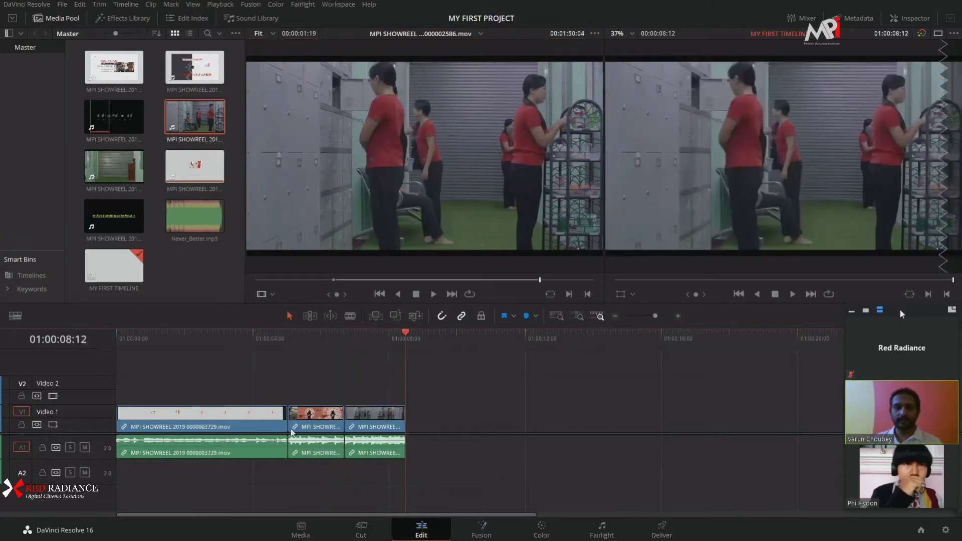
Shuttle the timeline backwards and forwards over the assembled clips, and scrub back to 01:00:01:21.
key("j")
key("j")
key("l")
key("l")
key("k")
key("j")
key("j")
key("l")
key("l")
left_click(360, 386)
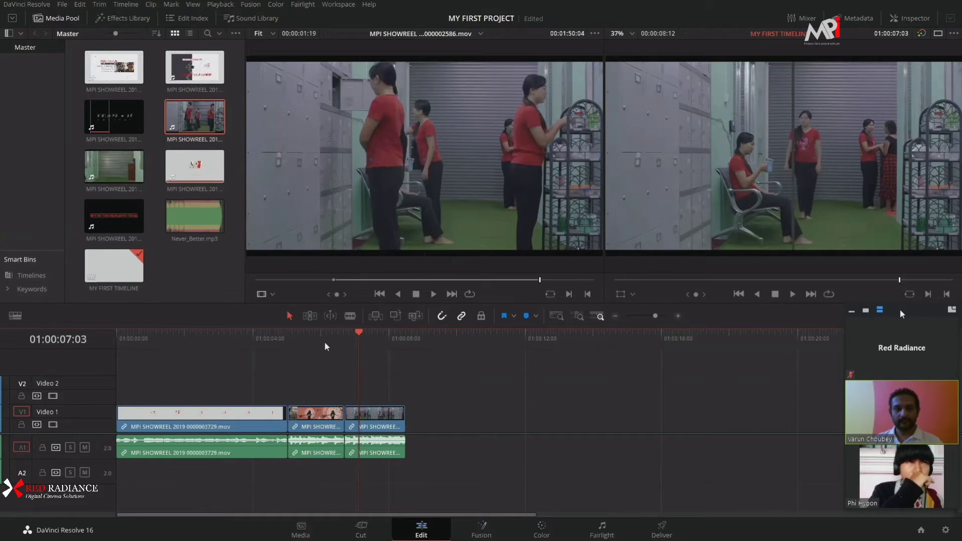
left_click_drag(330, 341, 179, 370)
left_click(409, 345)
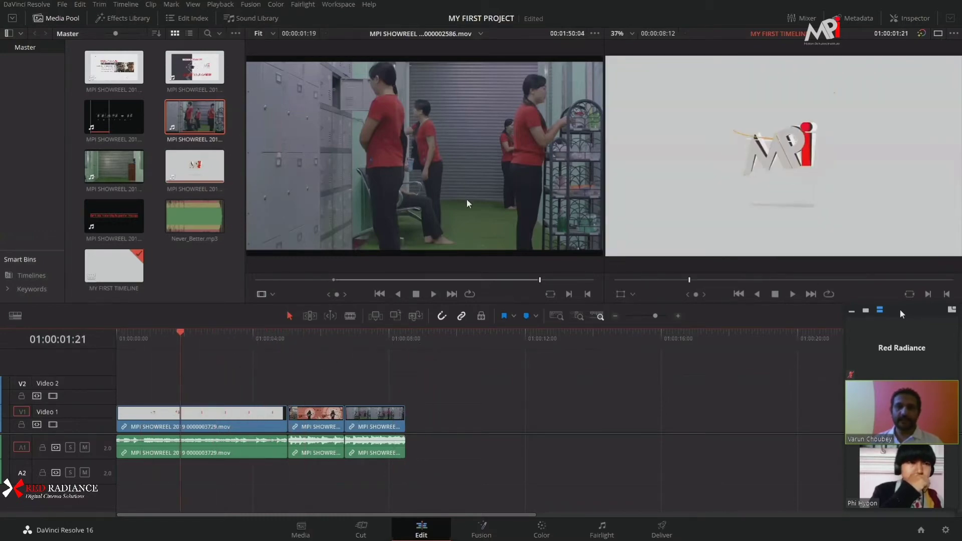
Load the "Choose Your Career" showreel clip in the source viewer and mark its In point and the Out point at 00:57:07.
double_click(194, 67)
left_click_drag(341, 284, 552, 281)
key("i")
key("Left")
key("Left")
key("Left")
key("Left")
key("o")
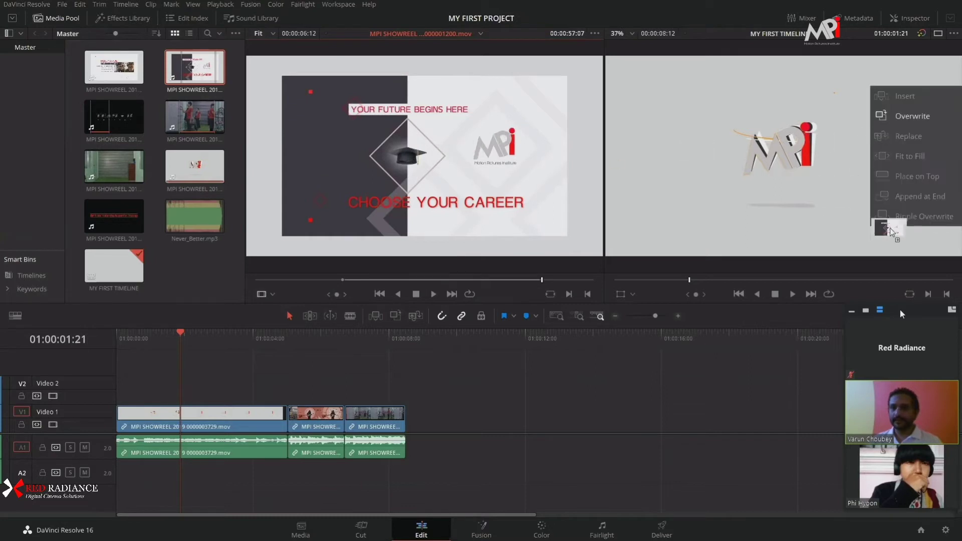
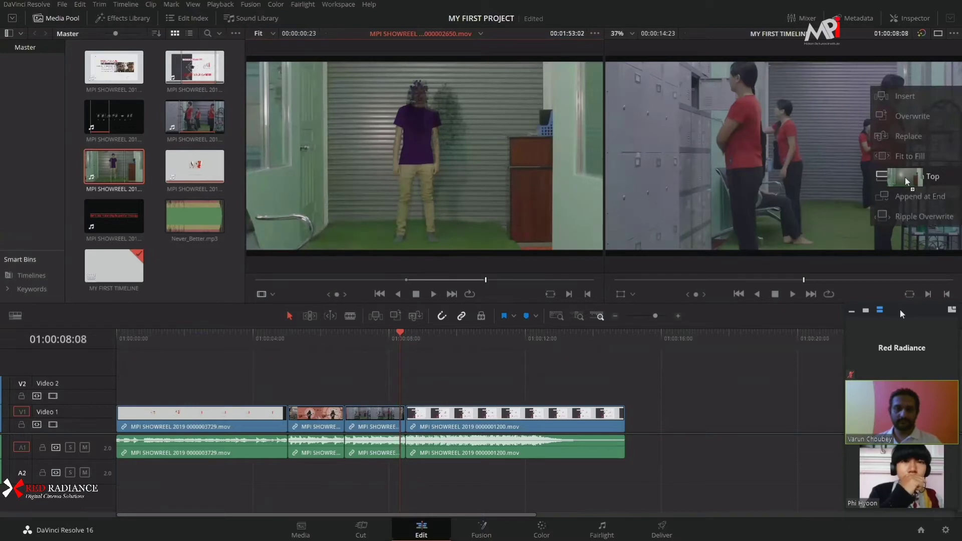
Place the marked purple-shirt shot on top of the existing clips at 01:00:08:08 and again at 01:00:05:01.
left_click_drag(908, 181, 908, 179)
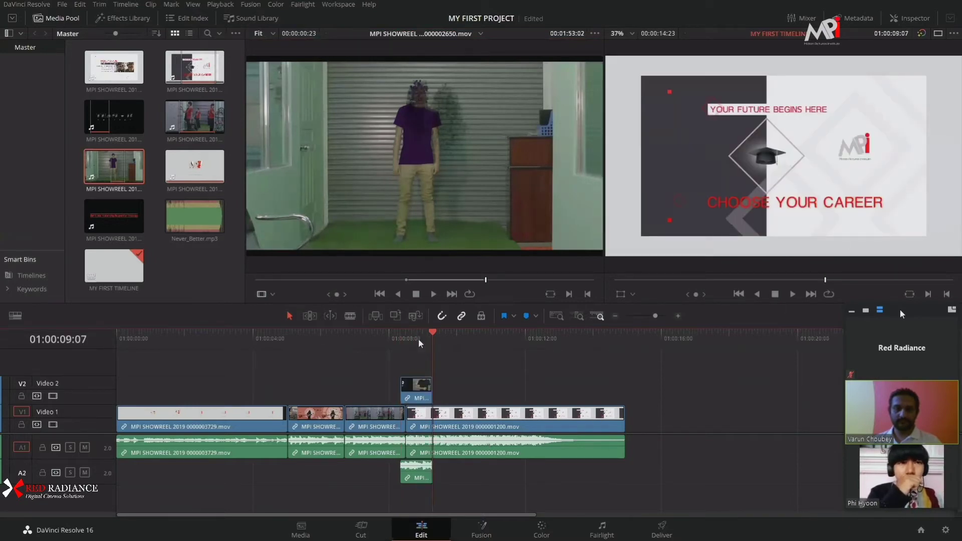
left_click_drag(421, 345, 289, 366)
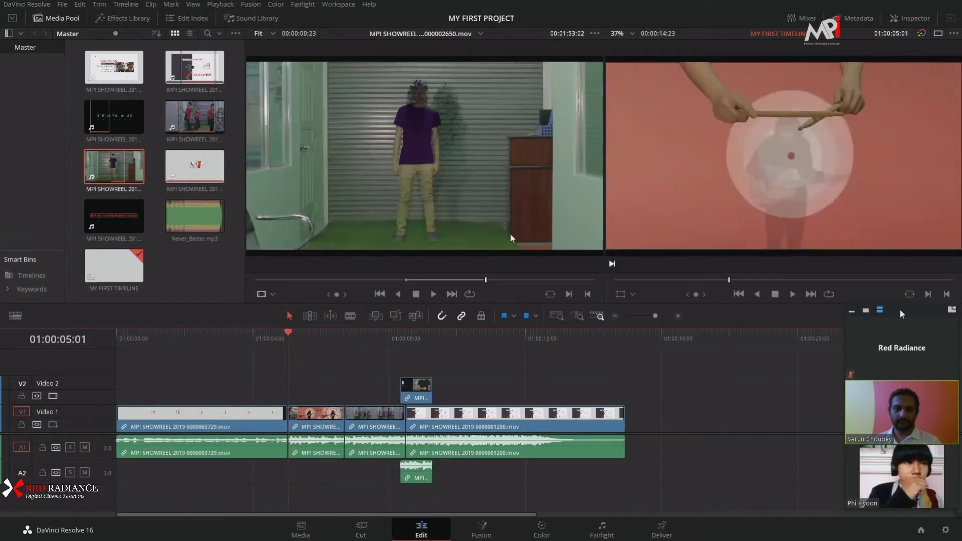
left_click_drag(373, 173, 926, 185)
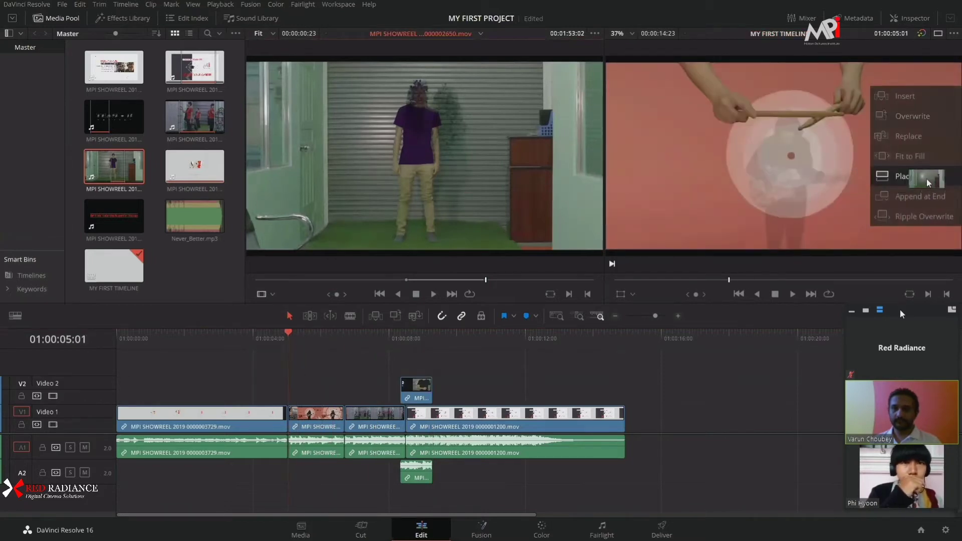
Delete both copies of the purple-shirt shot from Video 2 together with their linked audio.
left_click(425, 392)
key("Delete")
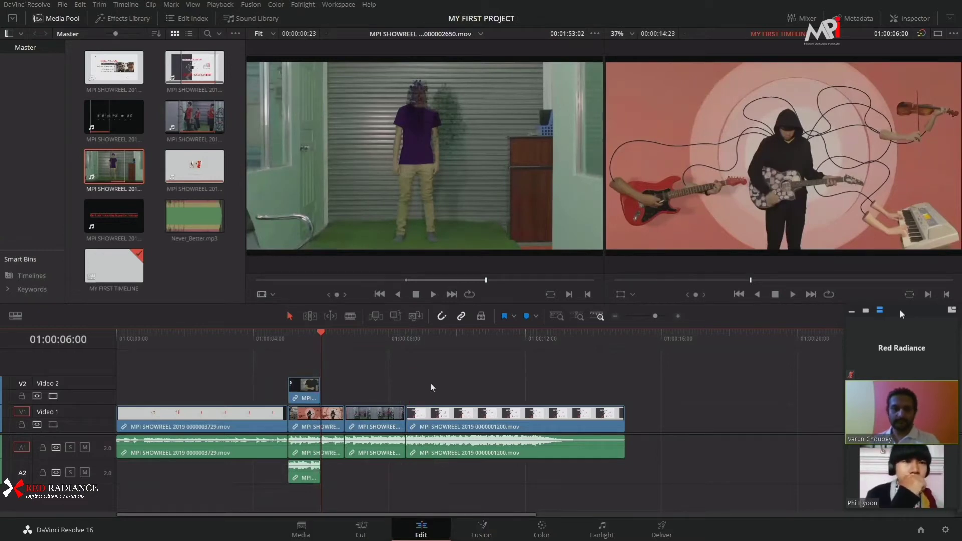
left_click(302, 397)
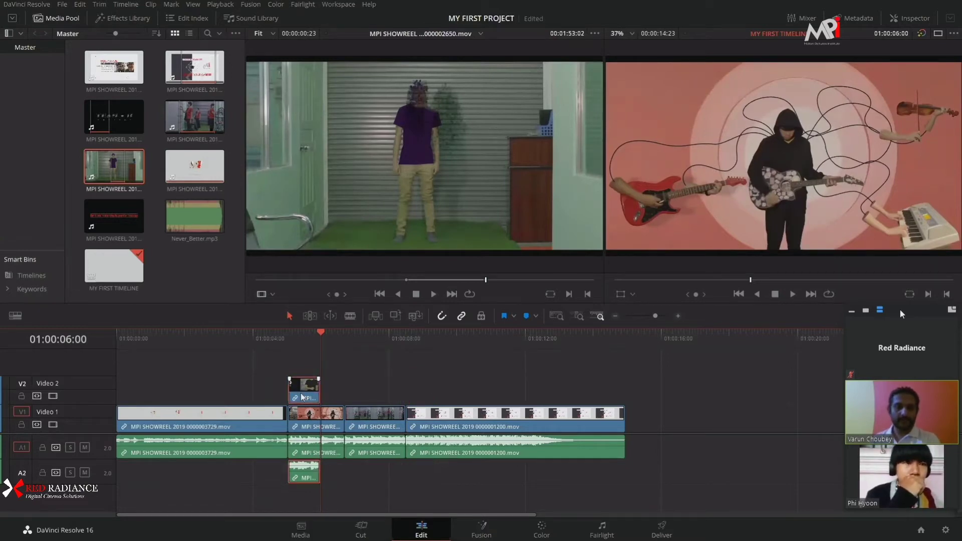
key("Delete")
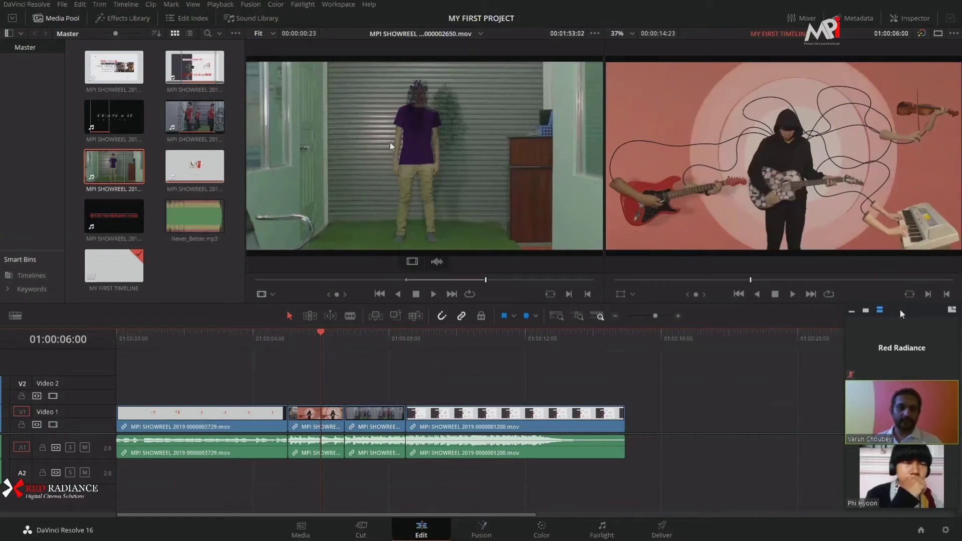
left_click(421, 371)
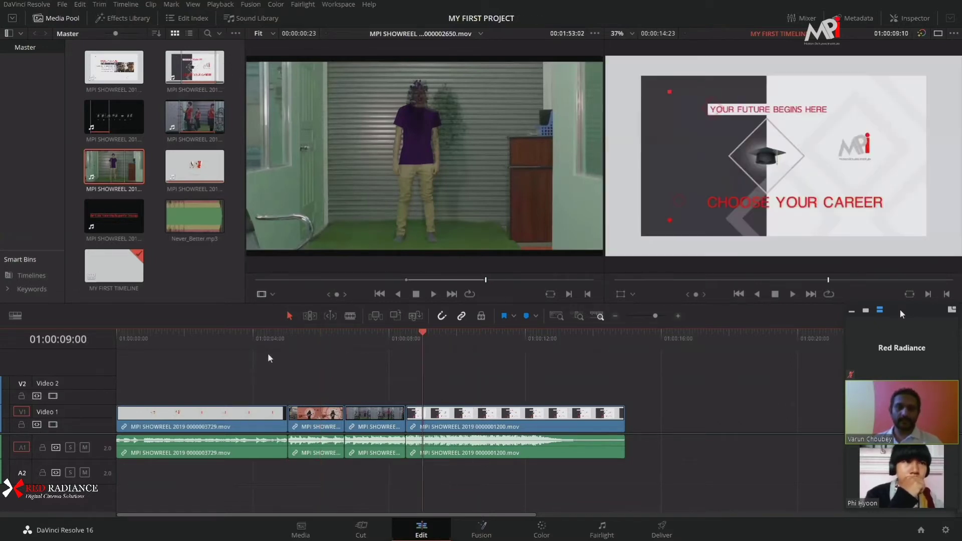
left_click(368, 373)
left_click(601, 381)
left_click(389, 401)
left_click(356, 401)
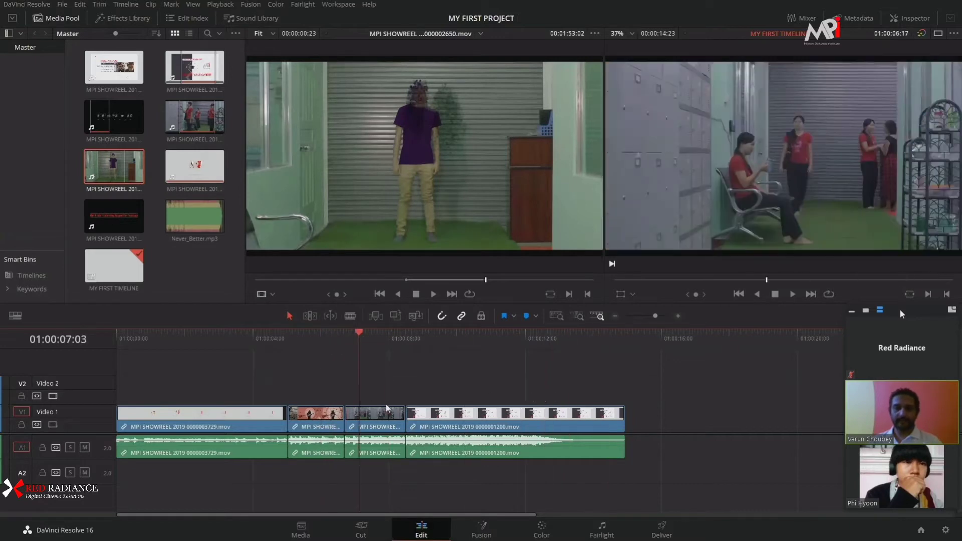
left_click(390, 407)
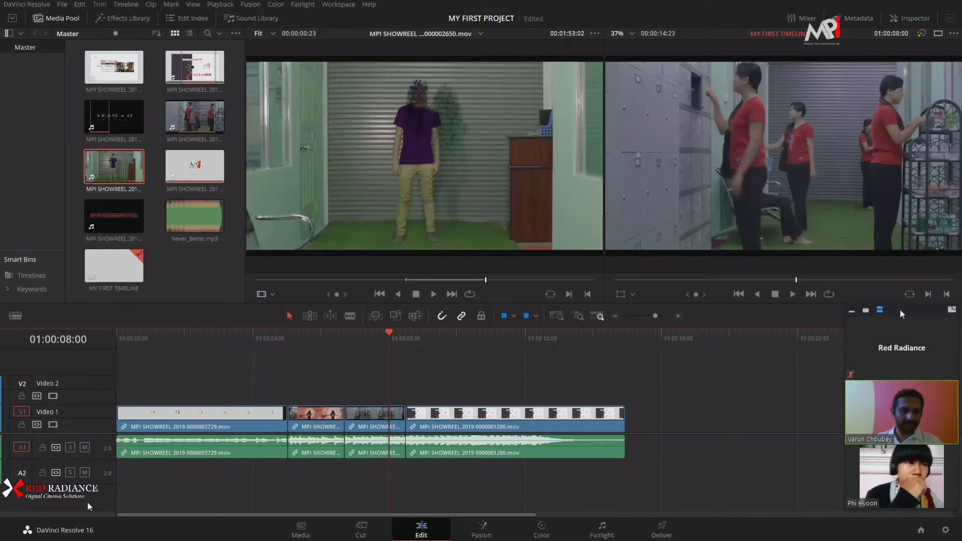
Add a third video track to MY FIRST TIMELINE and enlarge the timeline area.
right_click(92, 367)
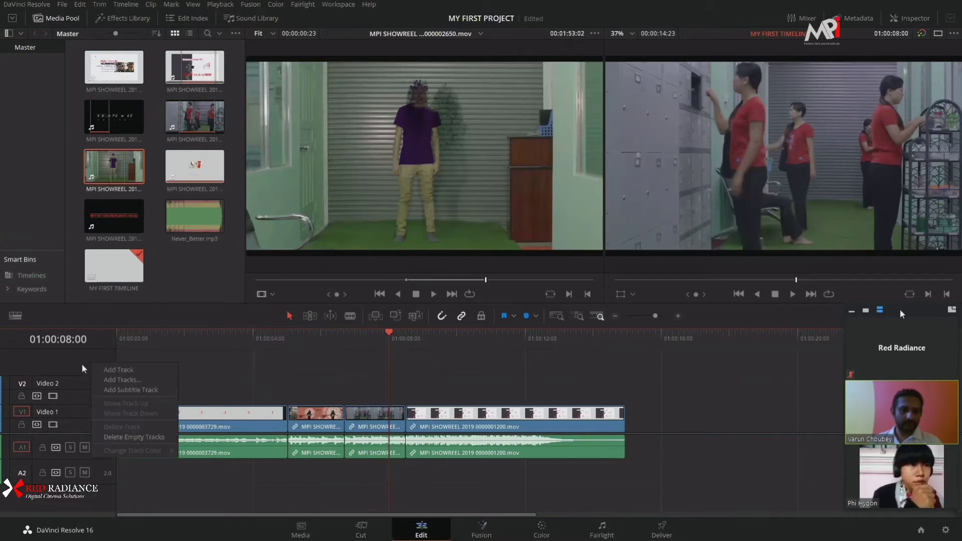
left_click(84, 370)
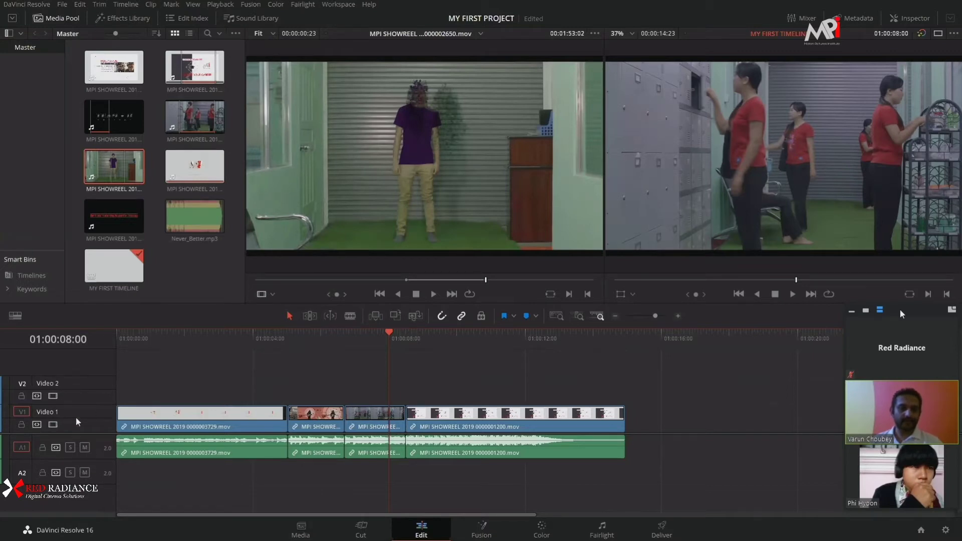
right_click(90, 366)
left_click(115, 370)
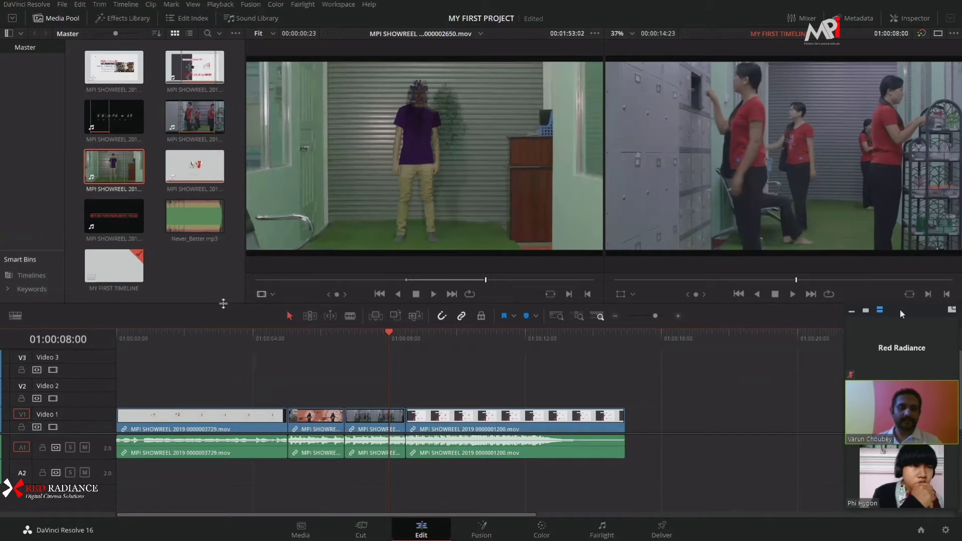
left_click_drag(224, 304, 224, 210)
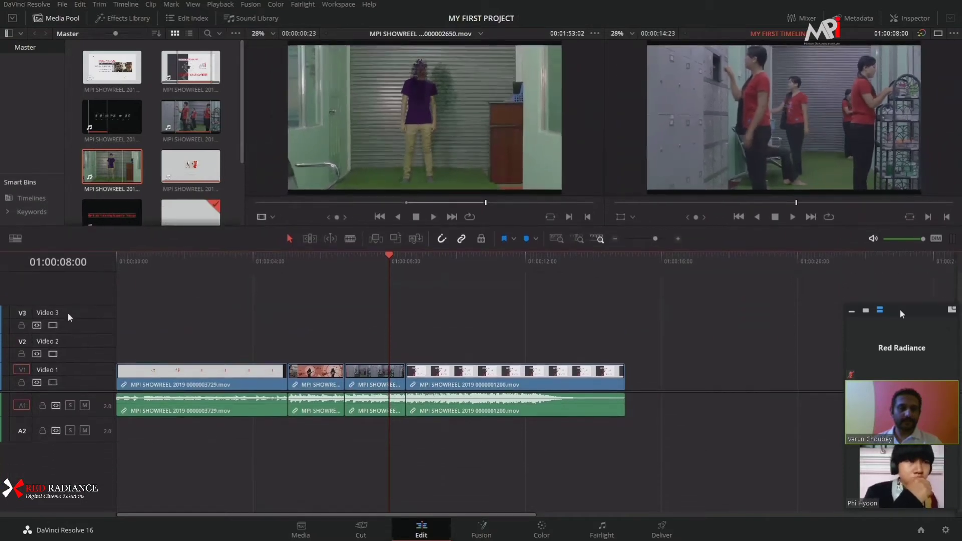
Add a mono audio track below Audio 2 in MY FIRST TIMELINE.
right_click(66, 345)
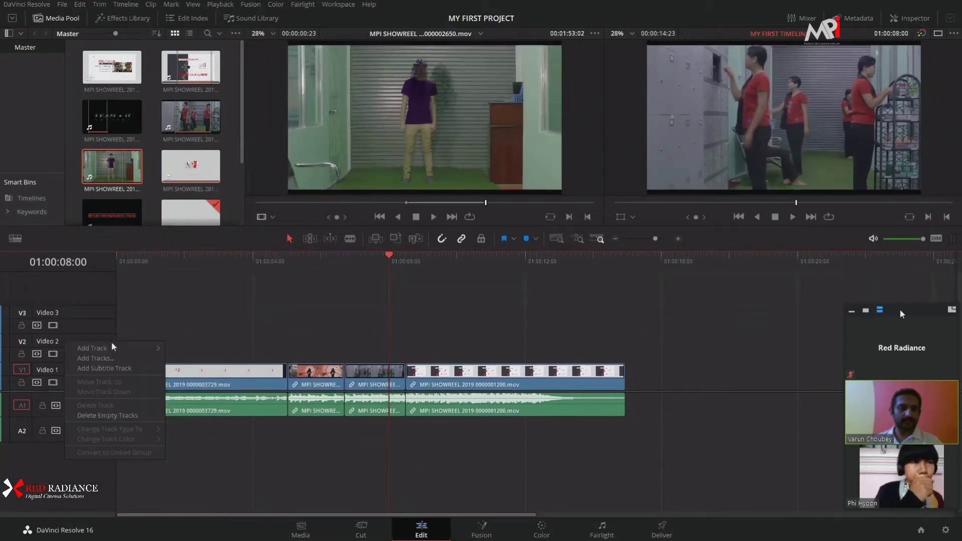
mouse_move(116, 349)
left_click(201, 354)
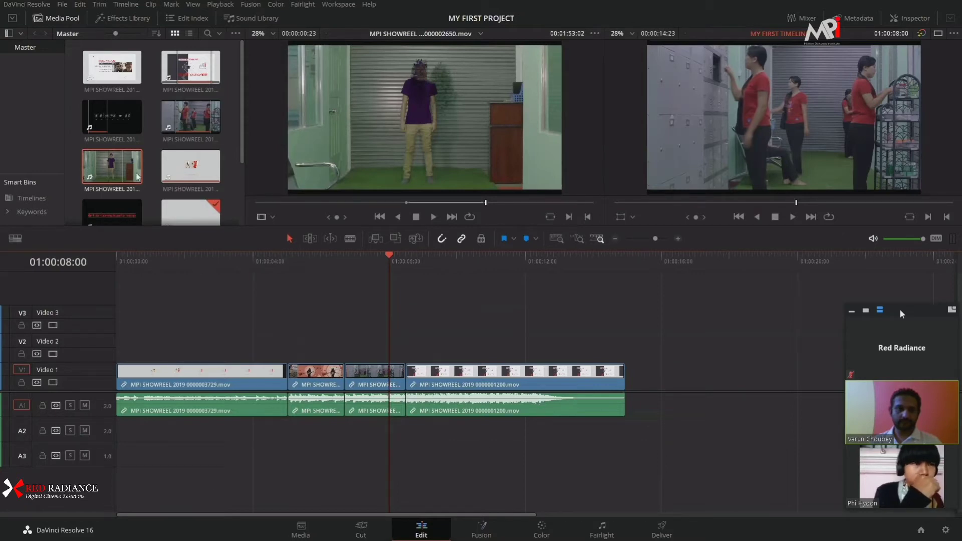
Place Never_Better.mp3 on Audio 2 from the start of the timeline and move the playhead to 01:00:01:11.
scroll(137, 176, "down", 3)
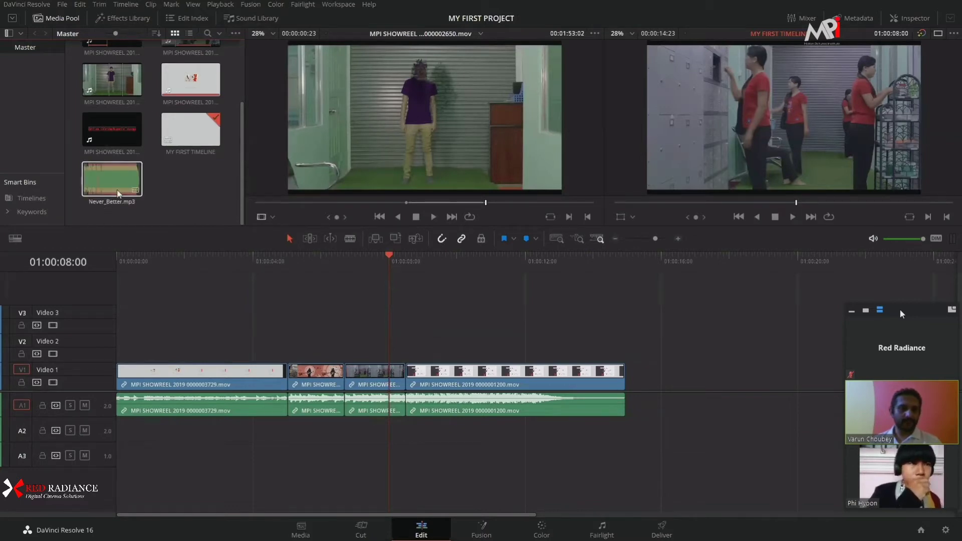
left_click_drag(106, 184, 127, 437)
left_click_drag(211, 269, 168, 281)
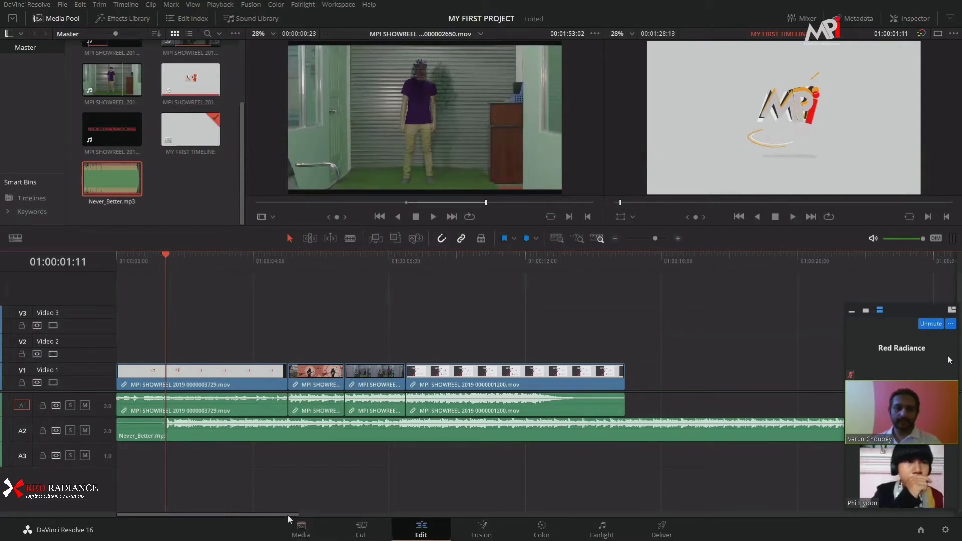
Zoom the timeline out to view the video clips together with the length of the Never_Better.mp3 music.
left_click_drag(290, 515, 256, 525)
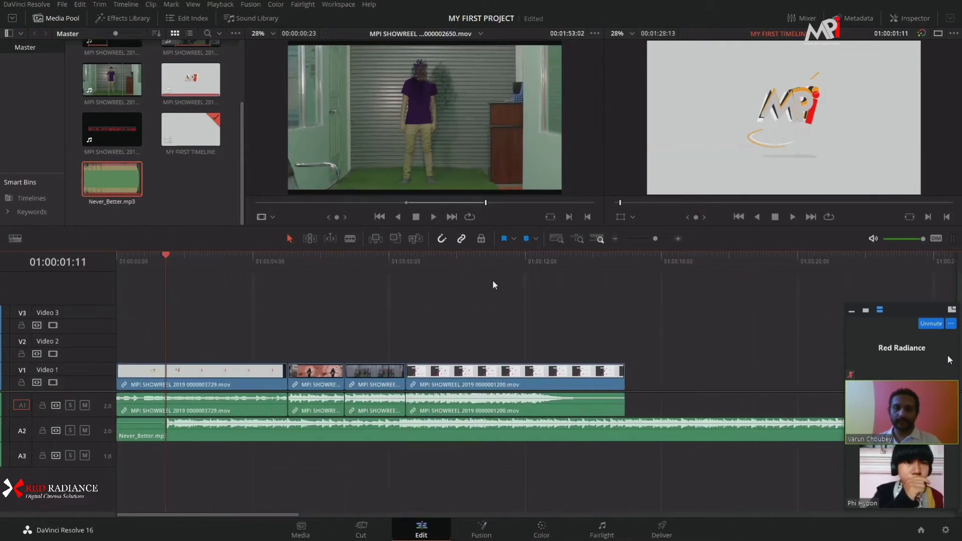
mouse_move(655, 239)
left_mouse_down()
mouse_move(639, 238)
mouse_move(654, 242)
mouse_move(646, 241)
left_mouse_up()
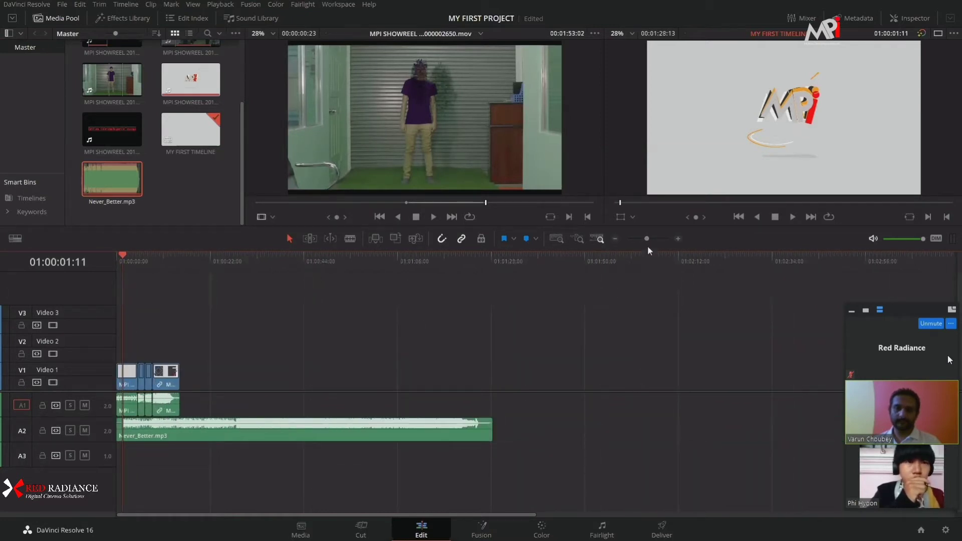
mouse_move(649, 249)
left_mouse_down()
mouse_move(642, 238)
mouse_move(655, 250)
left_mouse_up()
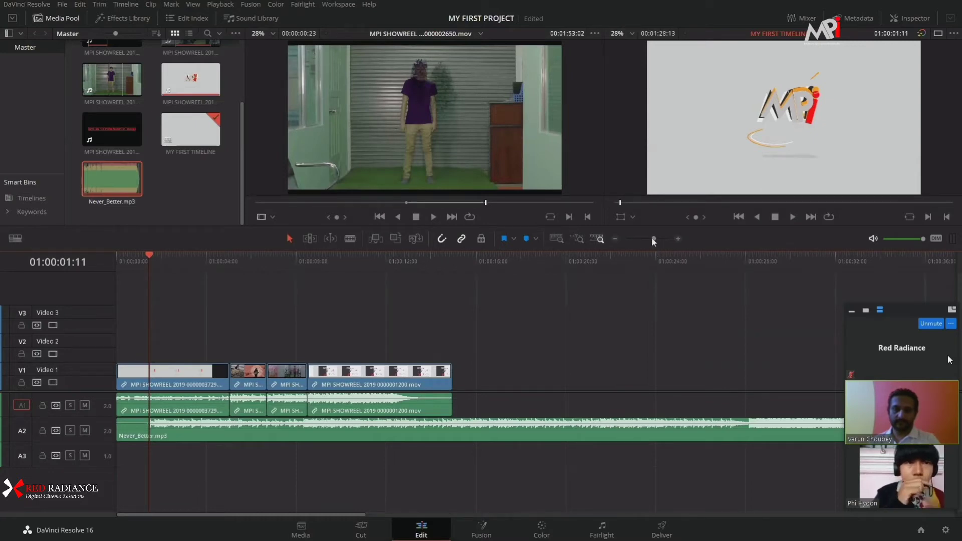
left_click_drag(652, 238, 649, 239)
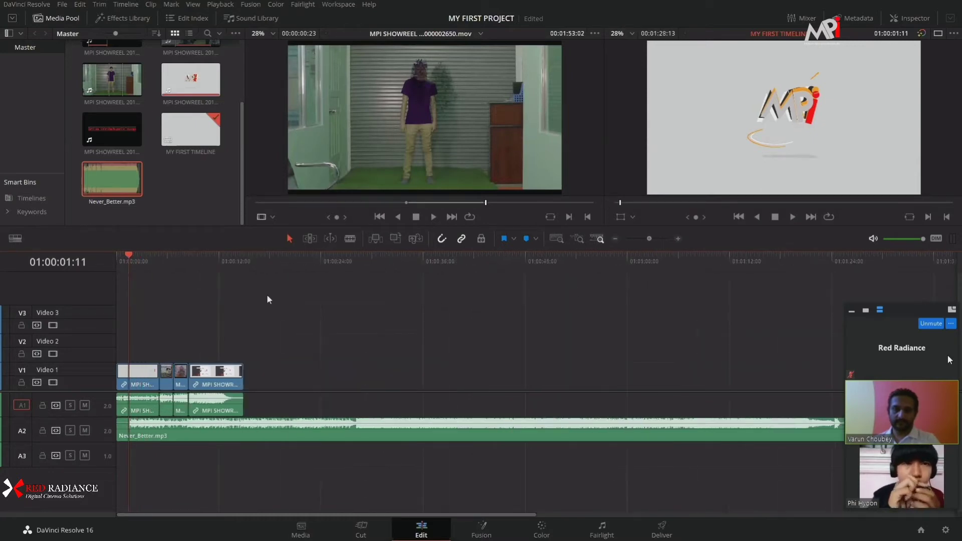
Place the playhead at 01:00:01:08 and examine the video clips and Never_Better.mp3 at wider and closer timeline zoom levels.
left_click(128, 266)
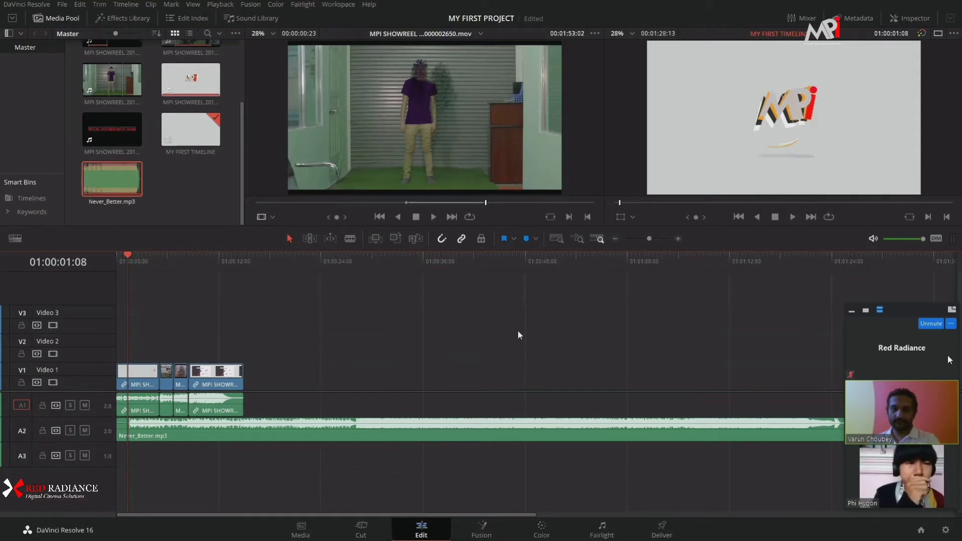
key("ctrl+minus")
key("ctrl+minus")
key("ctrl+minus")
key("ctrl+minus")
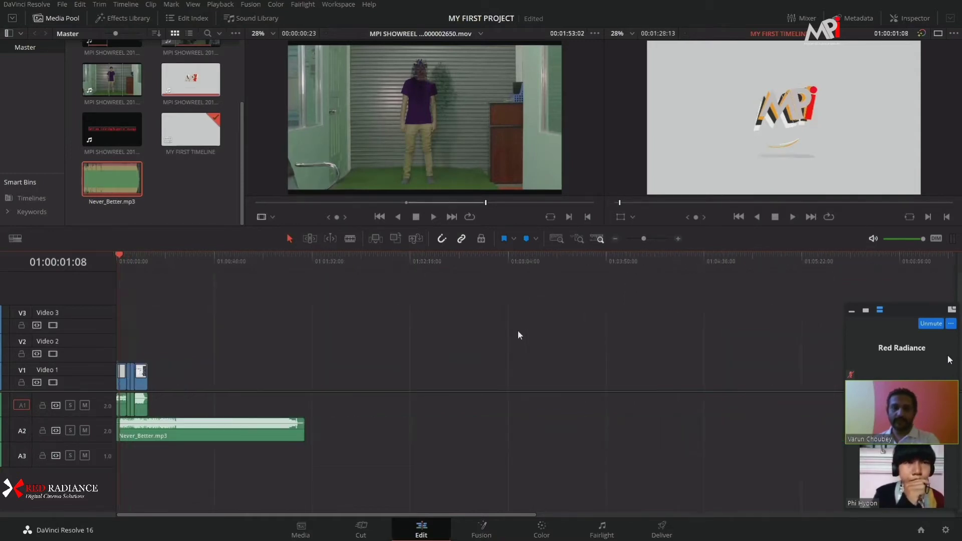
key("ctrl+equal")
key("ctrl+equal")
key("ctrl+equal")
key("ctrl+equal")
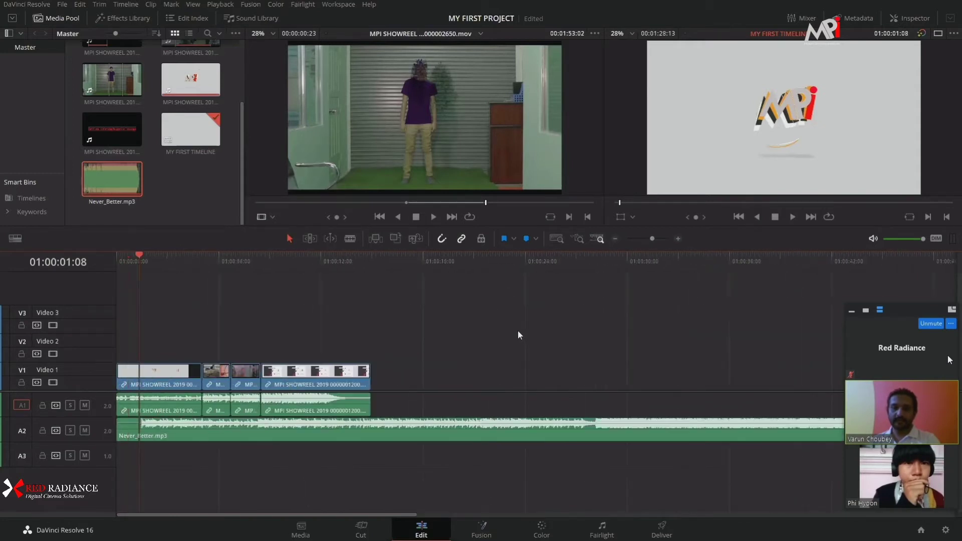
key("ctrl+minus")
key("ctrl+minus")
key("ctrl+minus")
key("ctrl+minus")
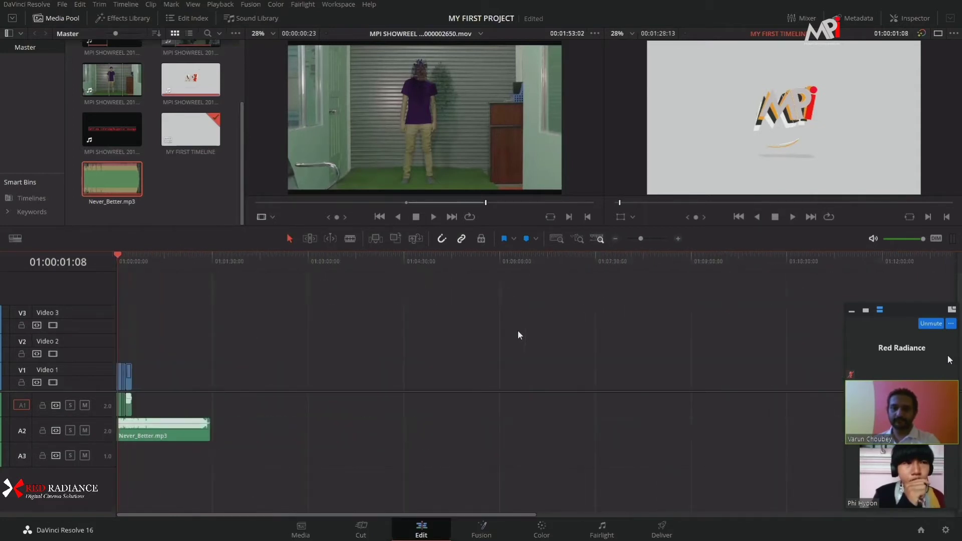
key("ctrl+equal")
key("ctrl+equal")
key("ctrl+equal")
key("ctrl+equal")
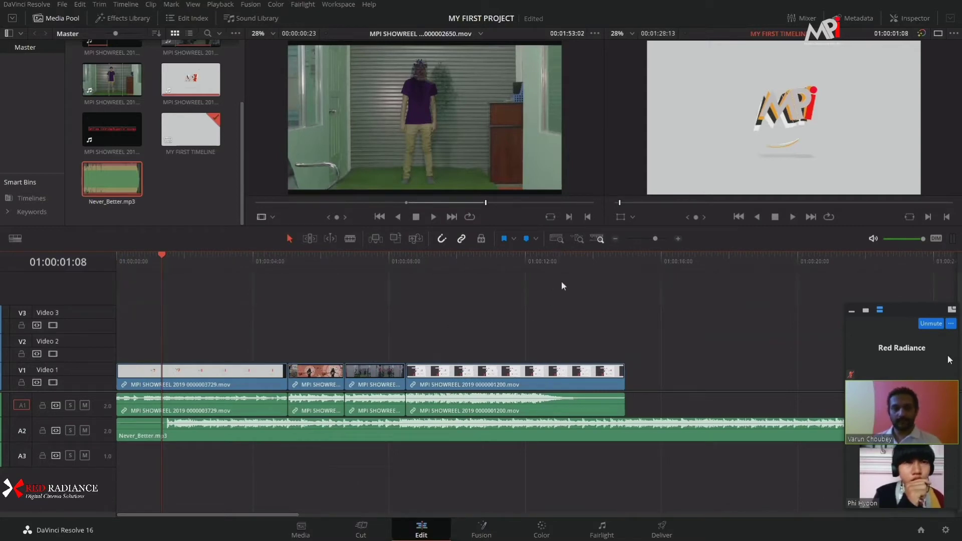
Move the playhead to 01:00:04:04 and view the whole of MY FIRST TIMELINE with Full Extent Zoom.
left_click_drag(461, 269, 258, 283)
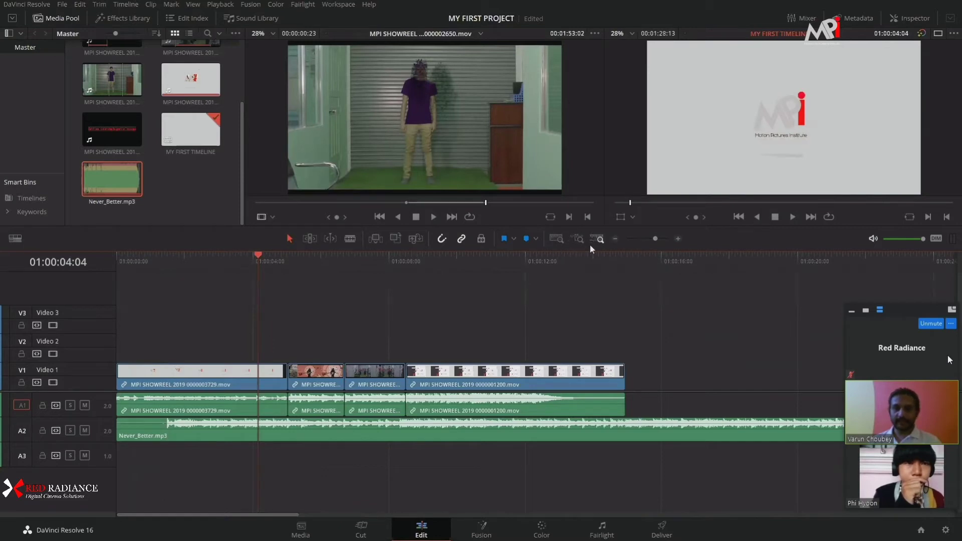
left_click(557, 239)
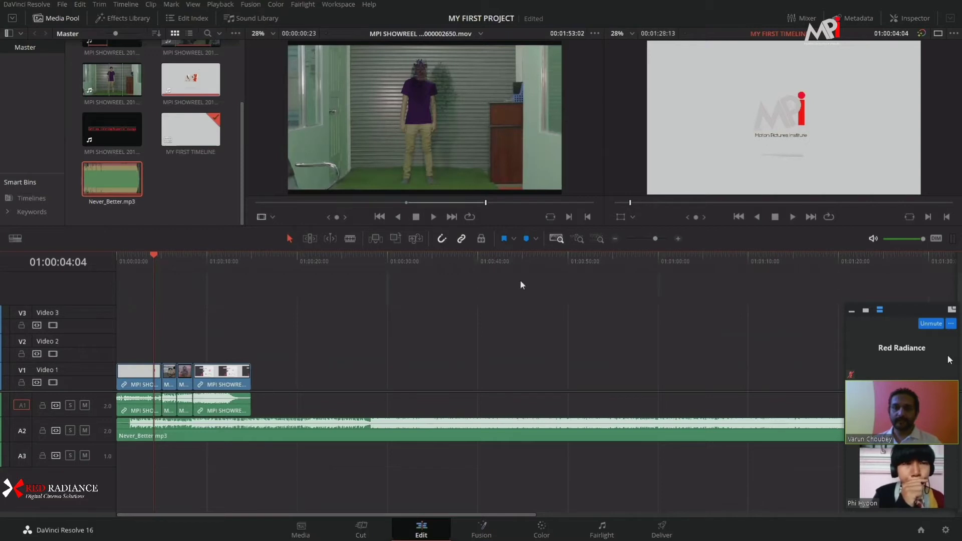
left_click(579, 240)
left_click(556, 239)
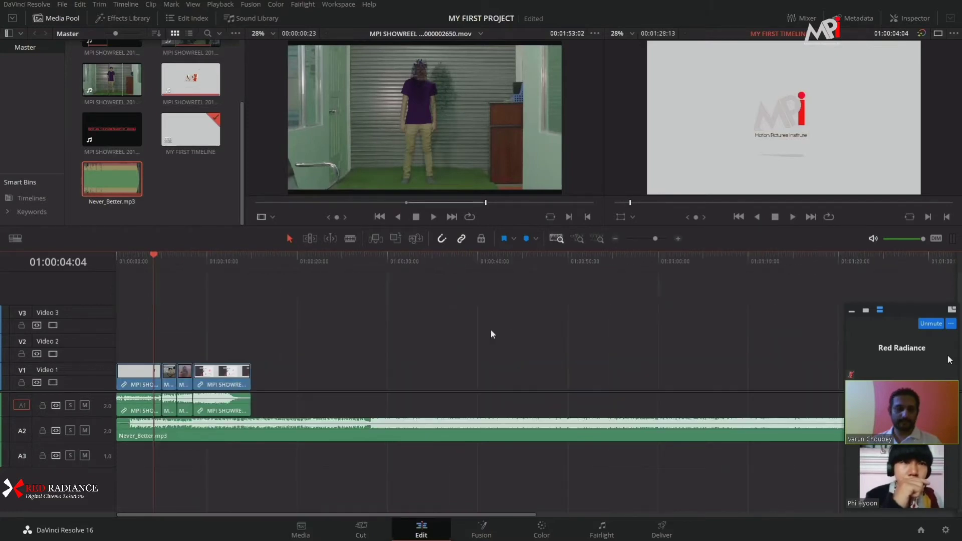
key("ctrl+minus")
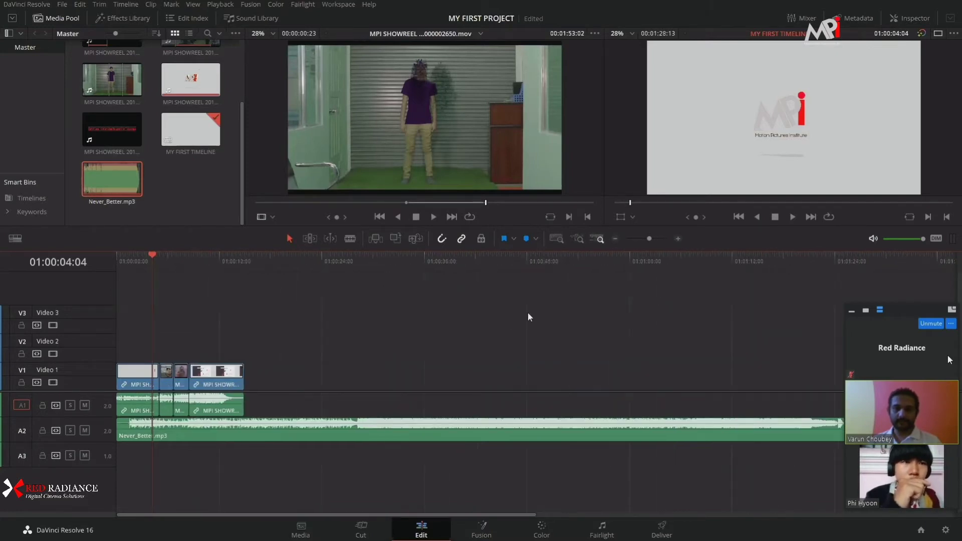
key("ctrl+equal")
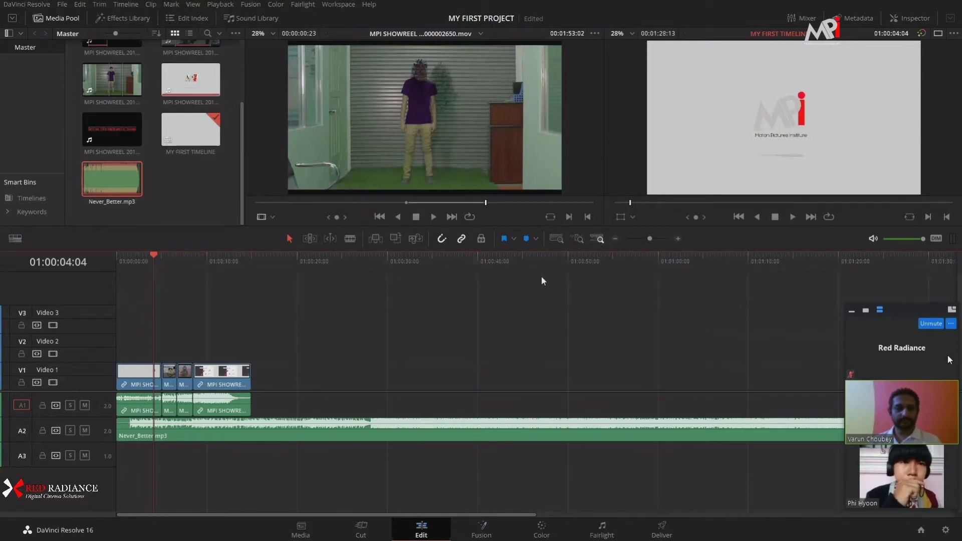
Inspect the clips around the playhead with Detail Zoom, move the playhead to 01:00:04:14, and return to Full Extent Zoom.
left_click(579, 240)
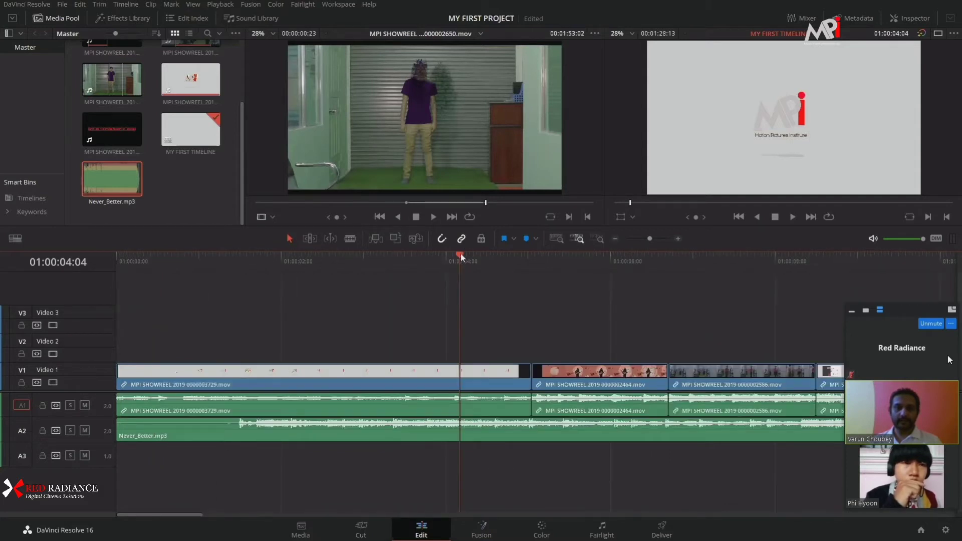
left_click_drag(460, 256, 494, 258)
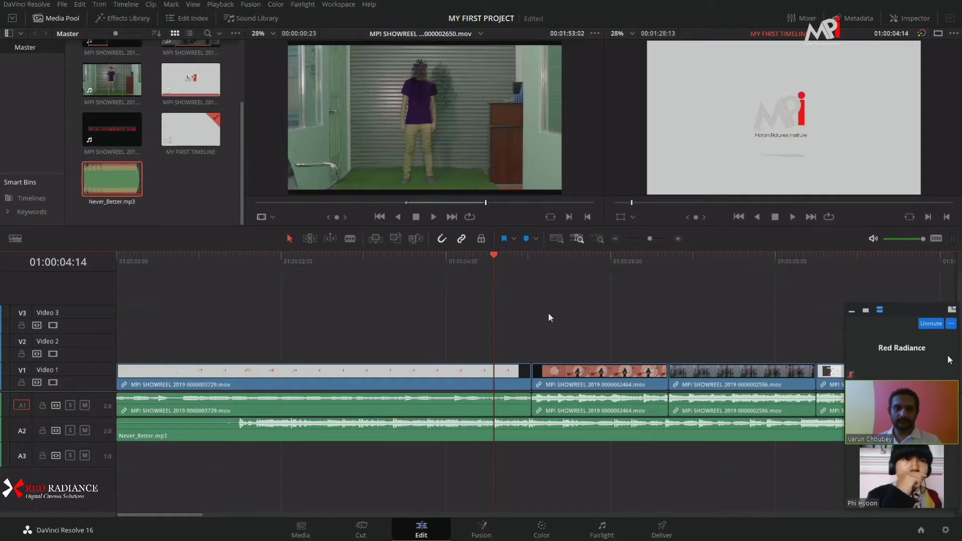
left_click(553, 239)
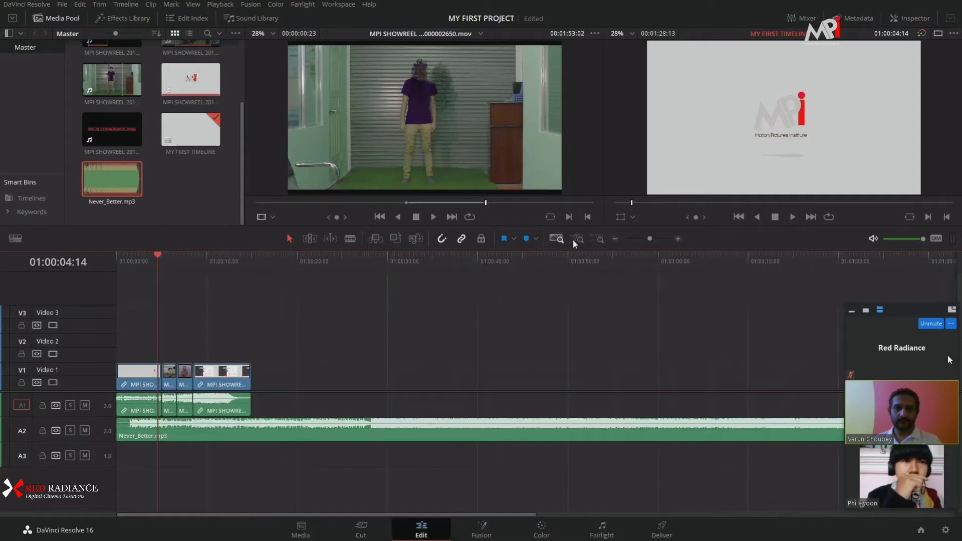
left_click(575, 241)
left_click(557, 239)
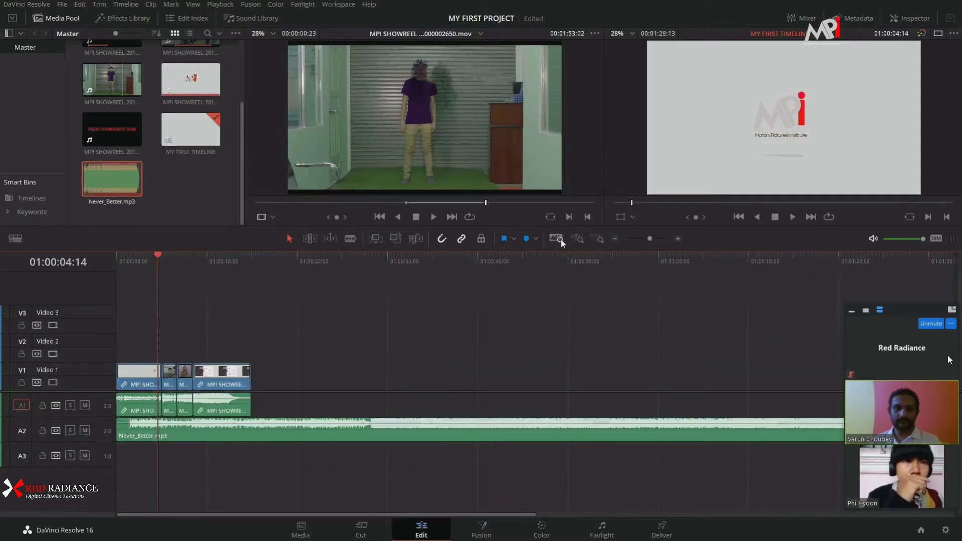
left_click(578, 240)
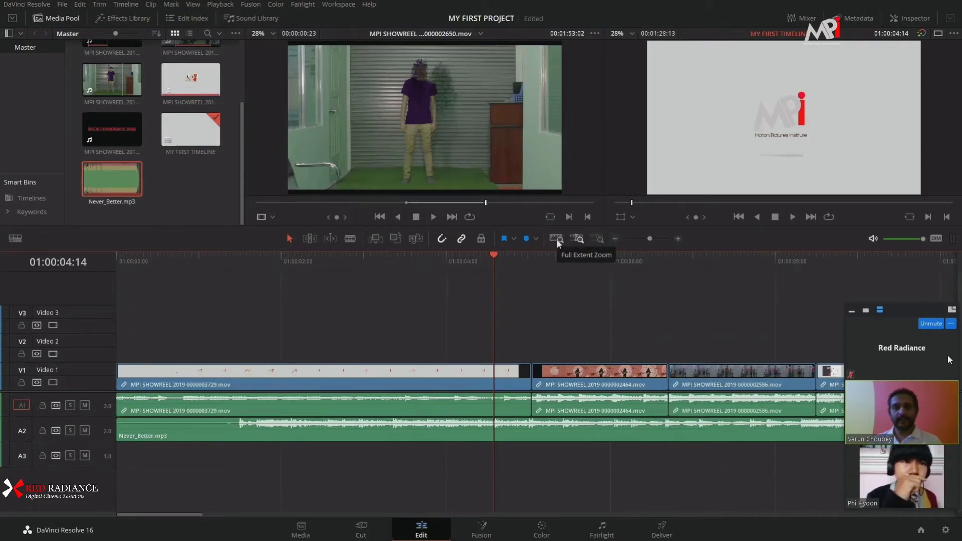
left_click(558, 240)
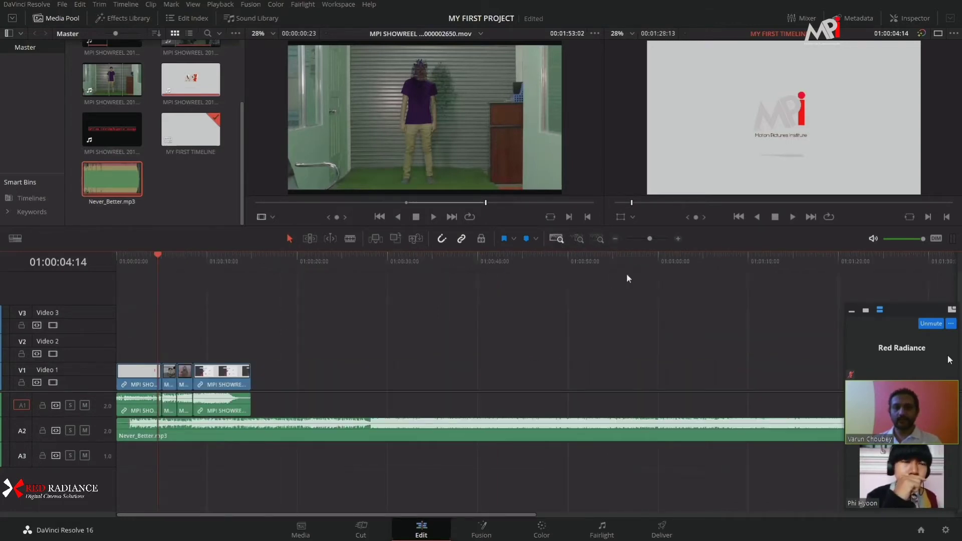
Inspect the timeline in Detail Zoom at 01:01:10:04 and at the last video clip's end, returning to Full Extent Zoom each time.
left_click(808, 290)
left_click_drag(814, 292, 751, 306)
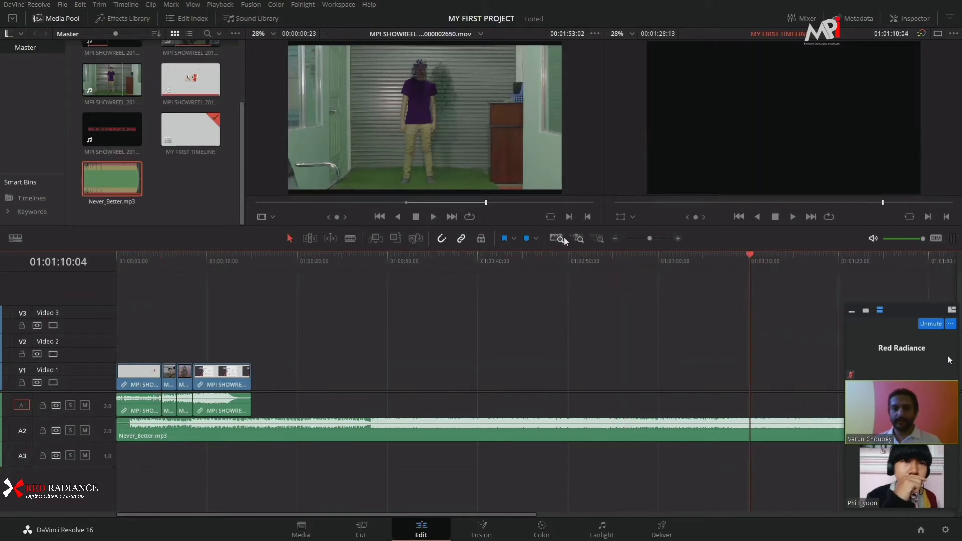
left_click(578, 240)
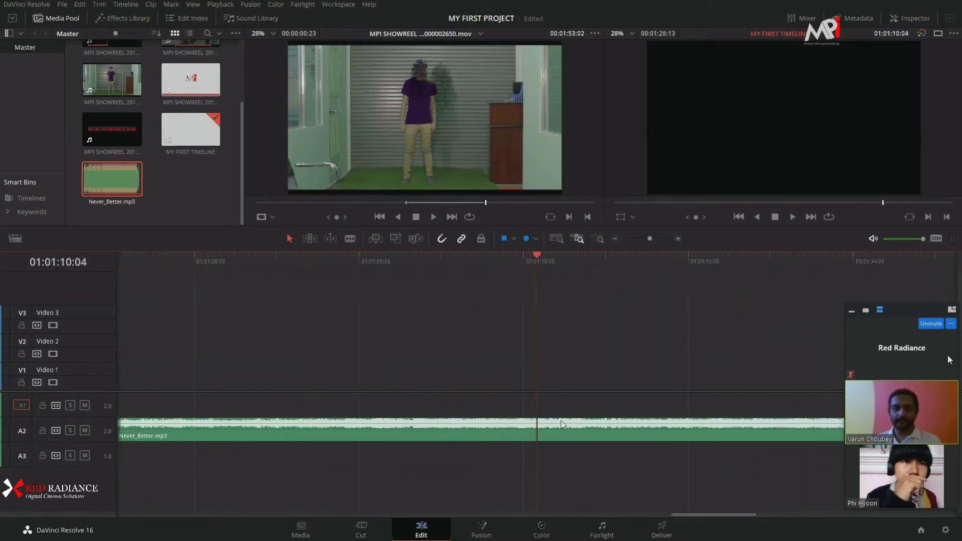
left_click(556, 239)
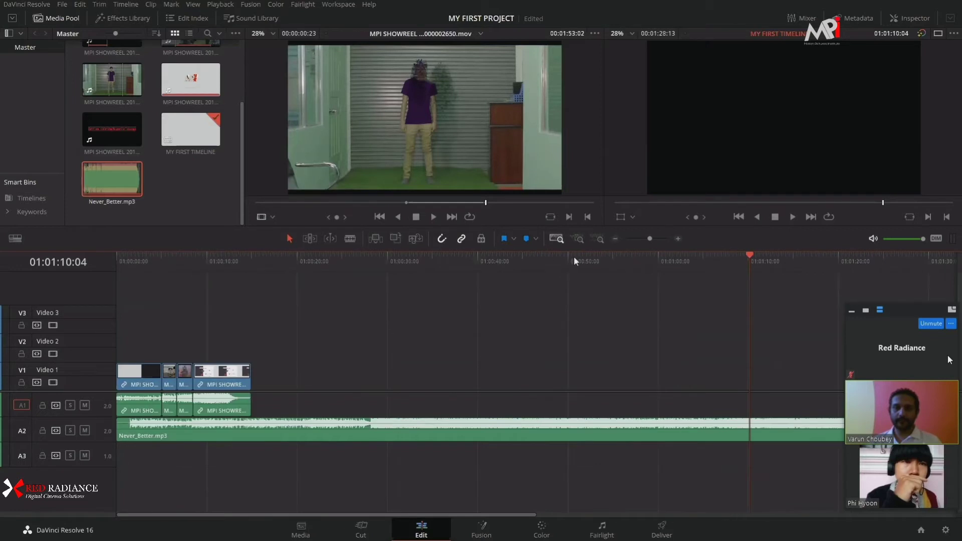
left_click_drag(582, 301, 261, 323)
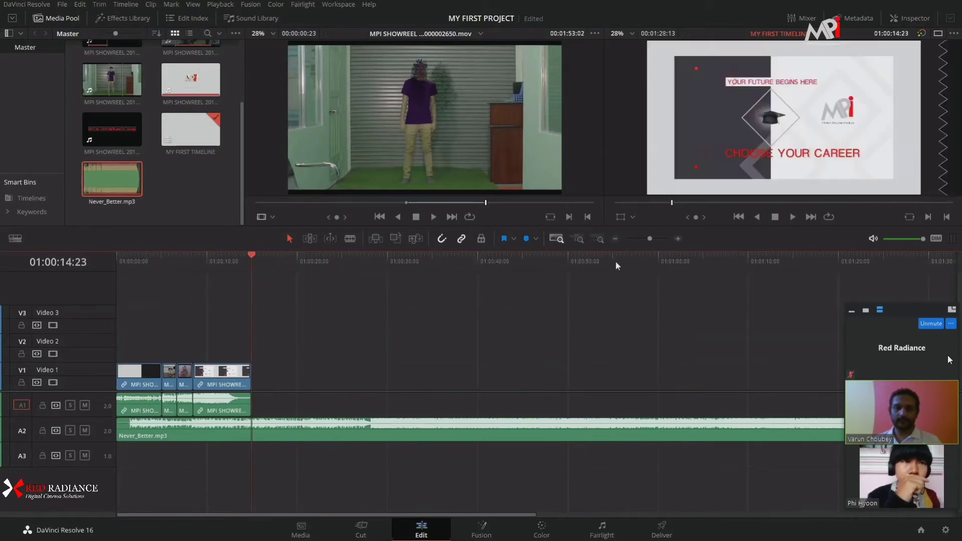
left_click(579, 240)
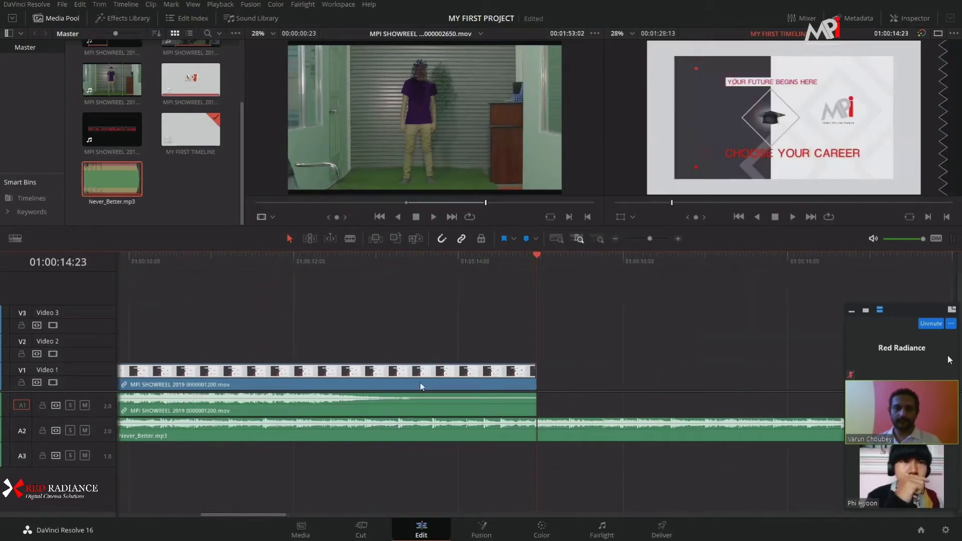
left_click(559, 239)
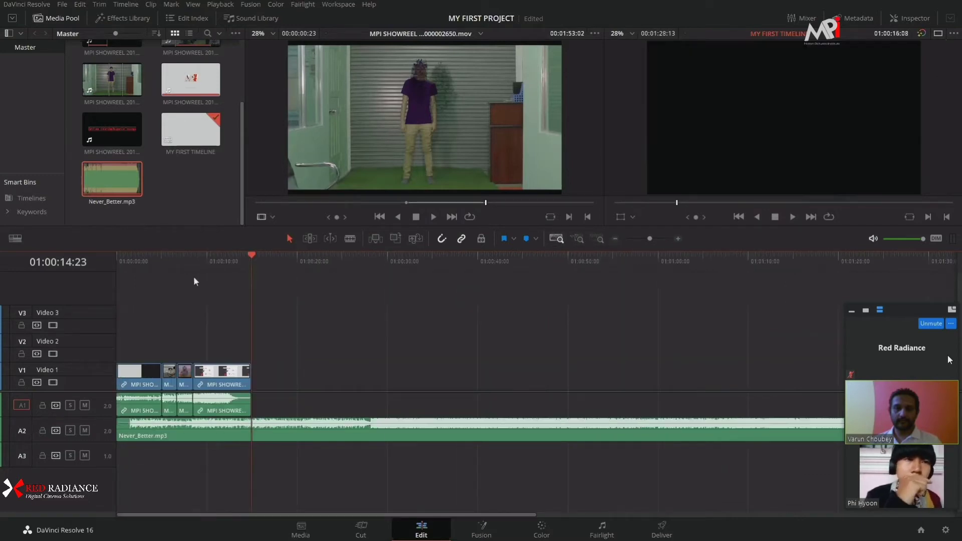
View the first clip in Detail Zoom from 01:00:03:05 and move the playhead to 01:00:03:15.
left_click_drag(157, 280, 145, 281)
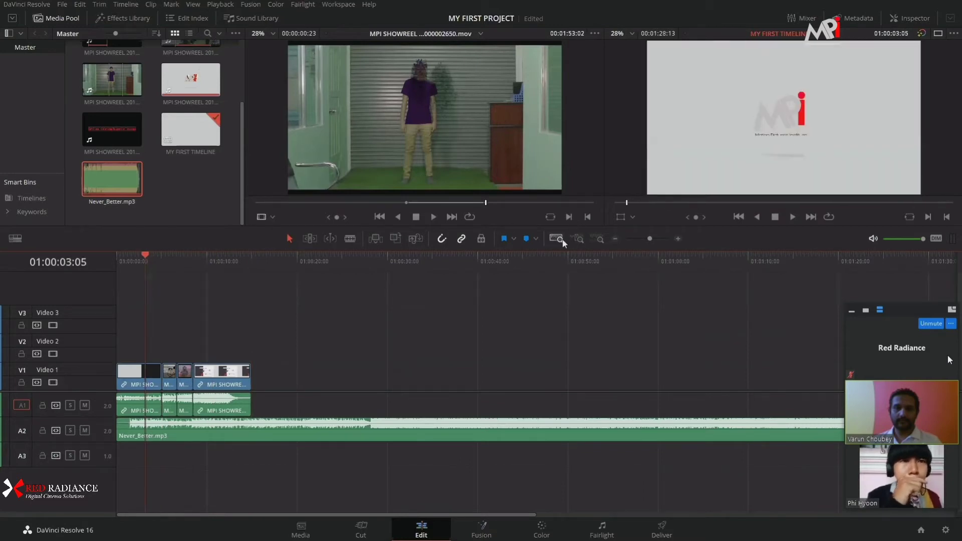
left_click(582, 240)
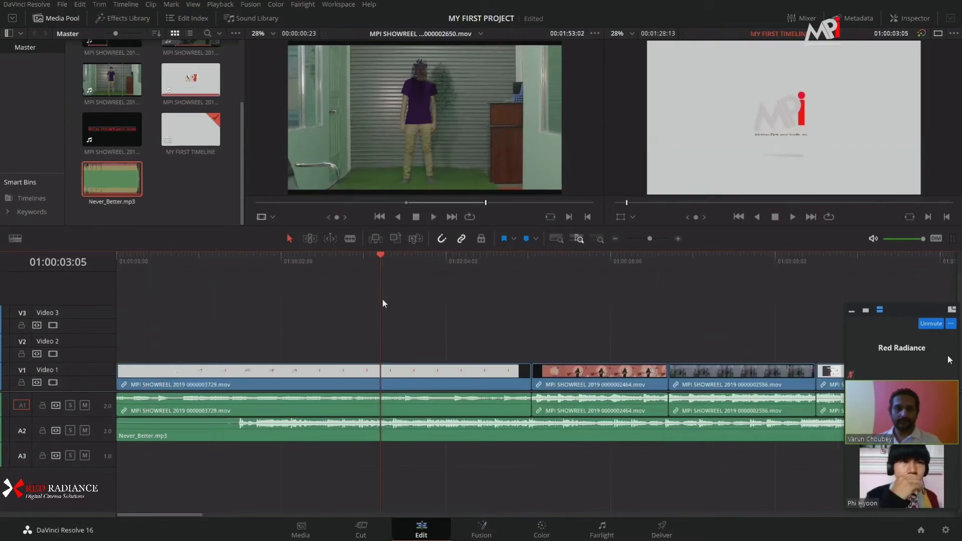
left_click_drag(383, 299, 415, 274)
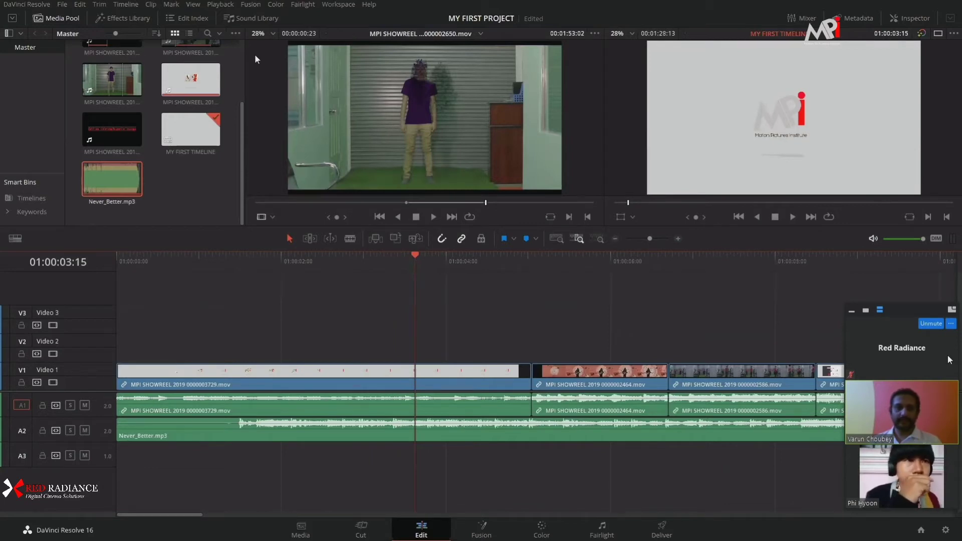
Position the playhead at 01:00:01:11, just before the first audible sound in the Never_Better.mp3 waveform.
scroll(434, 447, "down", 3)
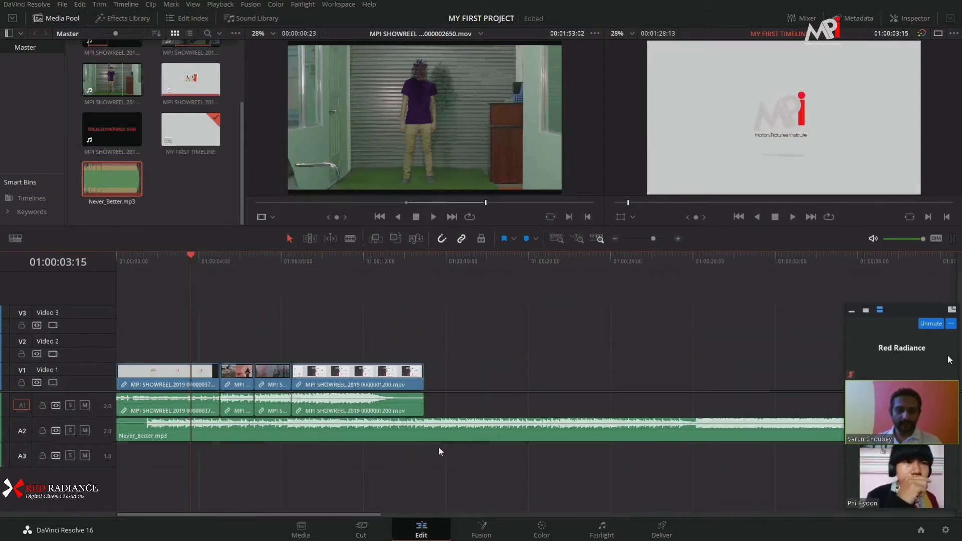
scroll(186, 441, "up", 3)
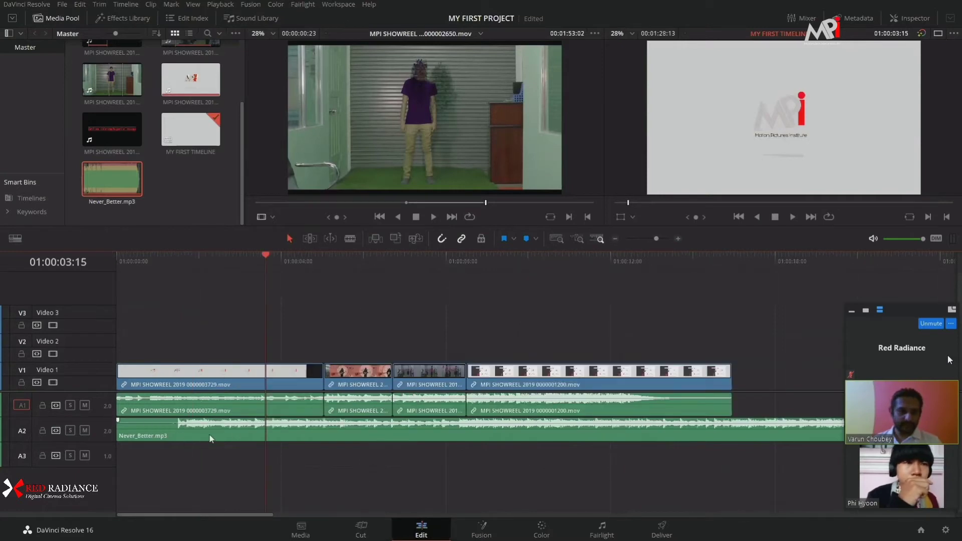
left_click_drag(322, 270, 241, 266)
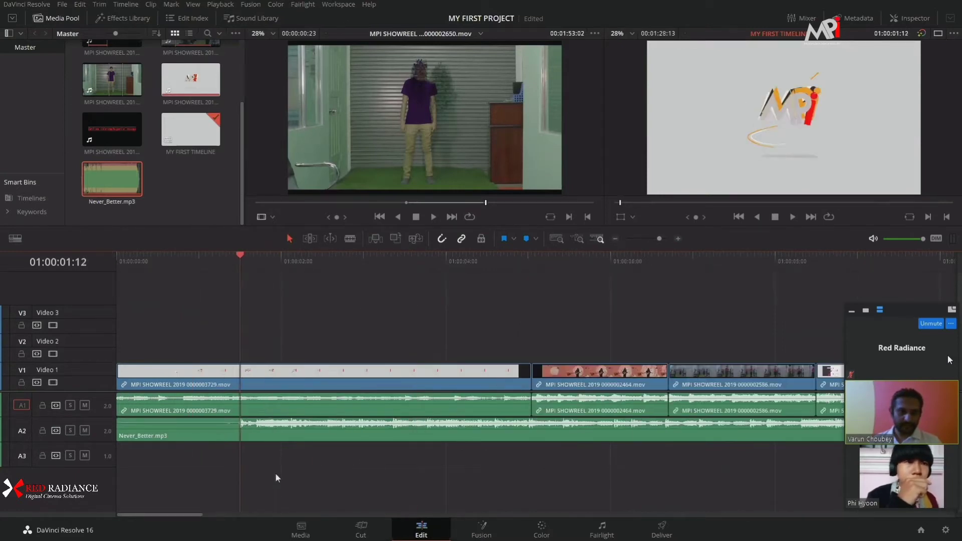
scroll(262, 459, "up", 3)
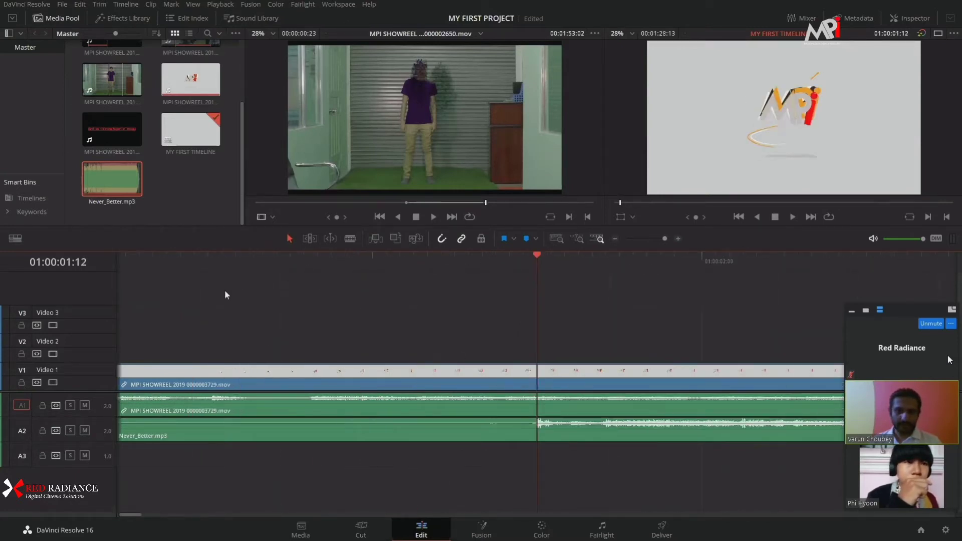
left_click_drag(475, 279, 533, 327)
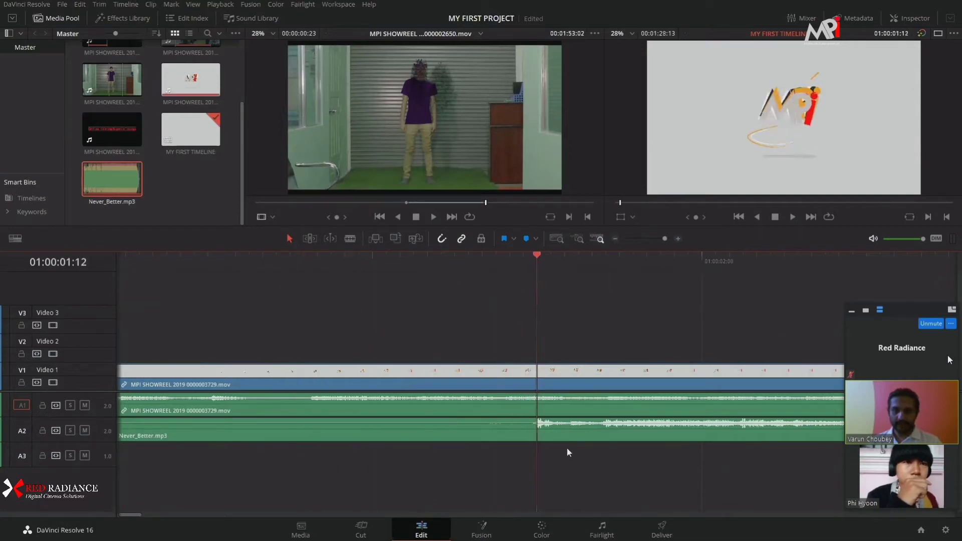
key("Left")
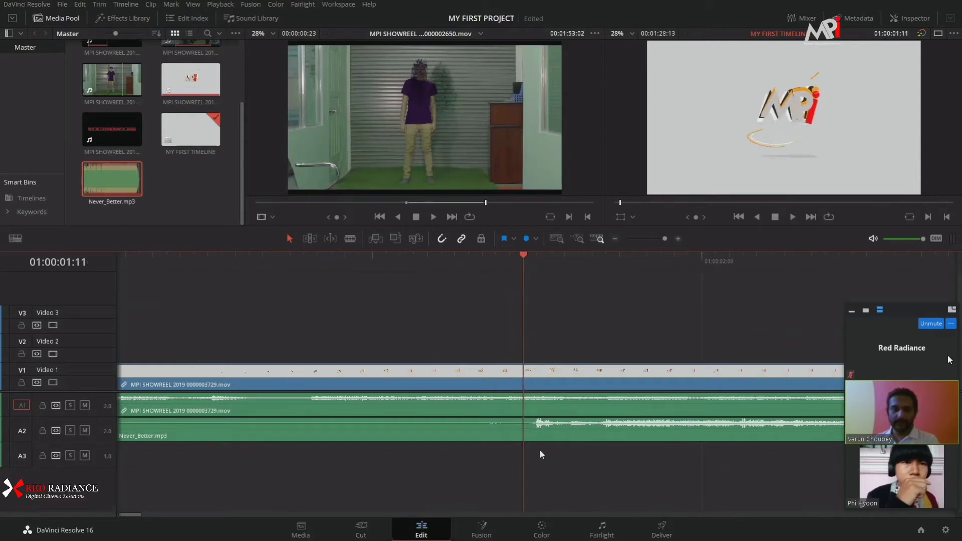
key("Right")
key("Left")
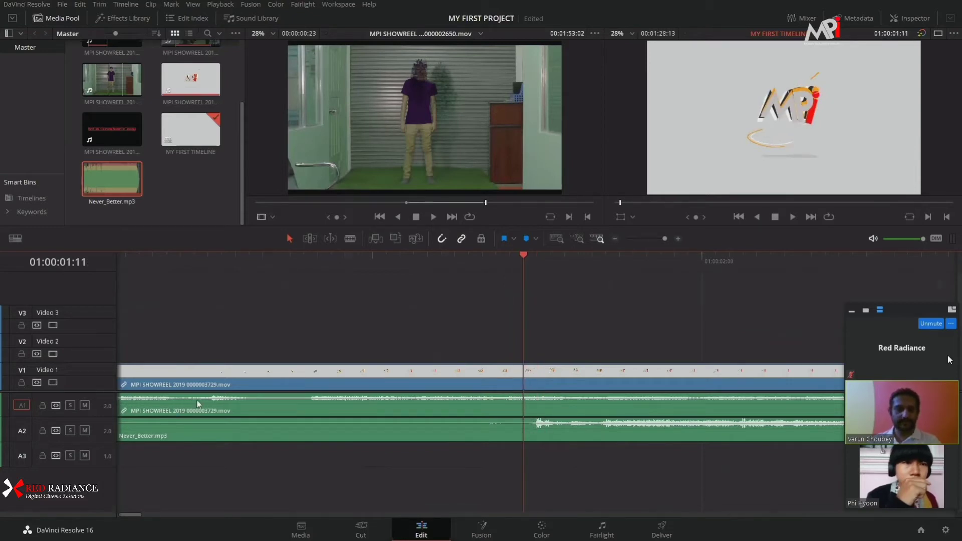
Trim the silent start of Never_Better.mp3 on Audio 2 to the playhead at 01:00:01:11 and select the trimmed clip.
left_click_drag(129, 515, 122, 516)
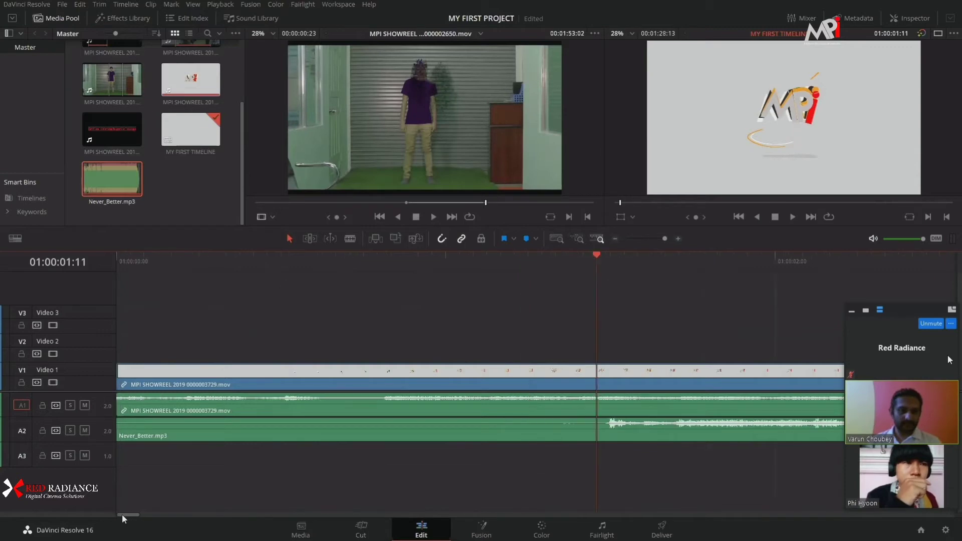
left_click_drag(120, 427, 596, 486)
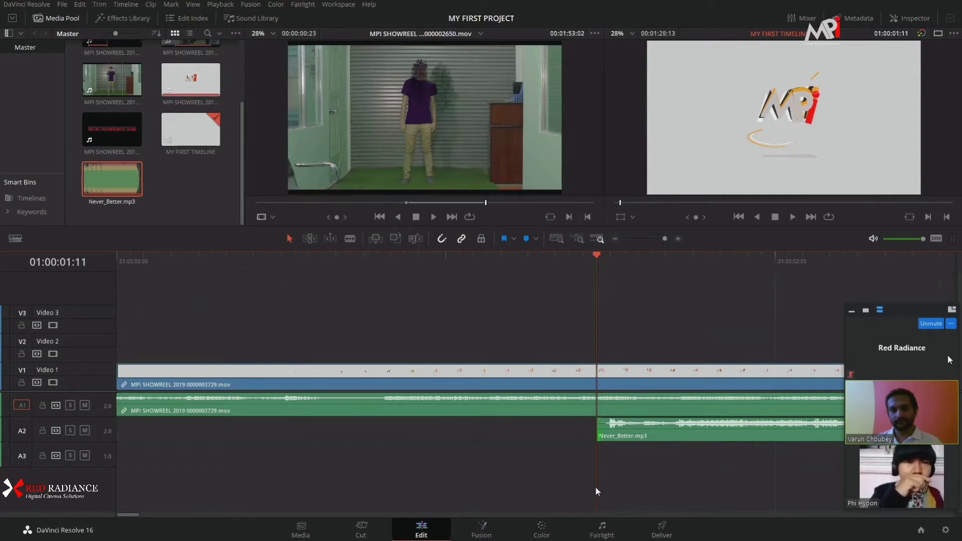
left_click_drag(712, 437, 503, 445)
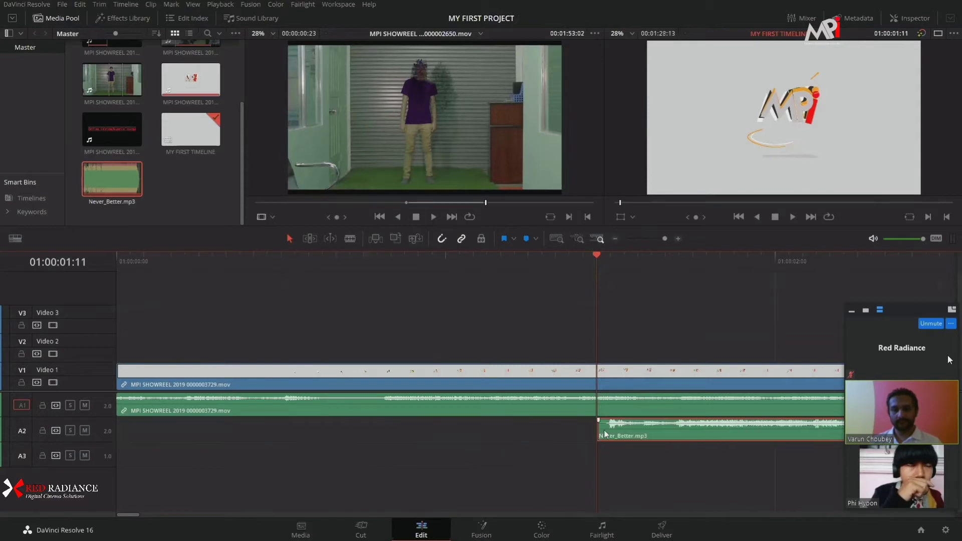
Undo the start trim of Never_Better.mp3 on Audio 2, restoring the silent beginning of the clip.
left_click_drag(600, 434, 592, 499)
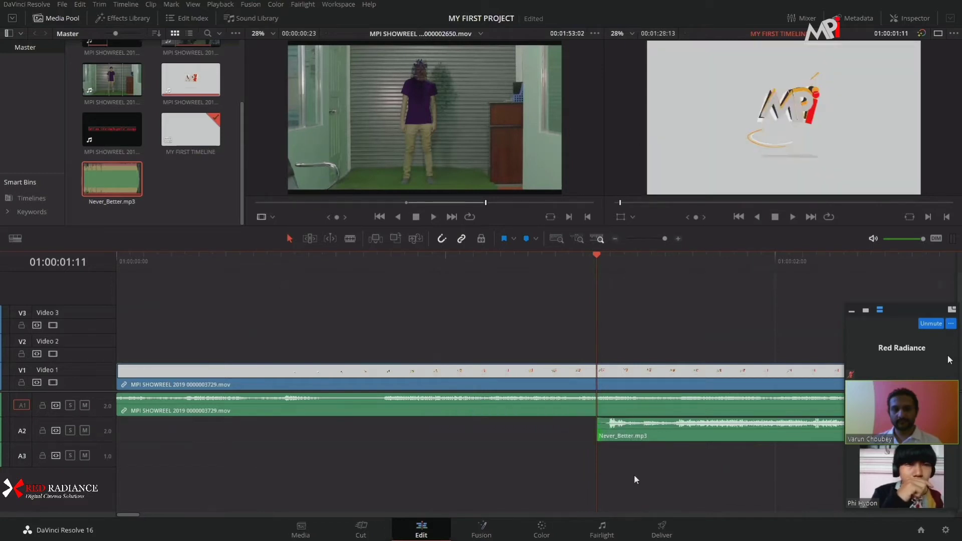
left_click(643, 438)
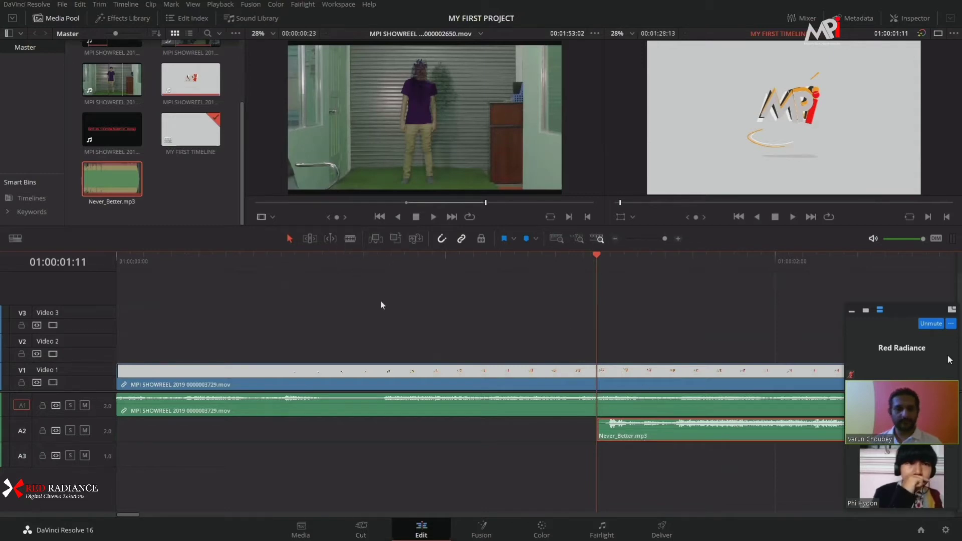
key("ctrl+z")
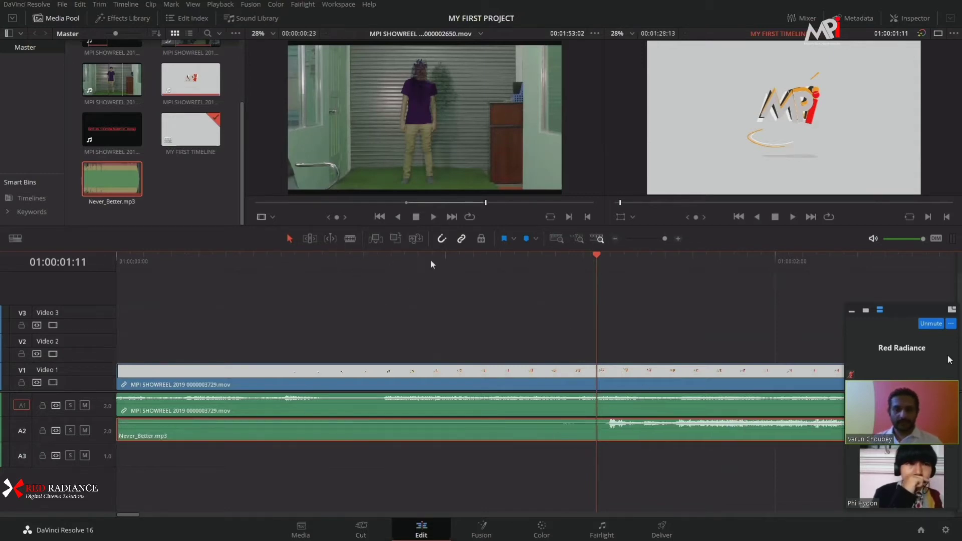
Split Never_Better.mp3 on Audio 2 with the Blade at 01:00:01:11 and move the playhead back to 01:00:01:06.
left_click(350, 239)
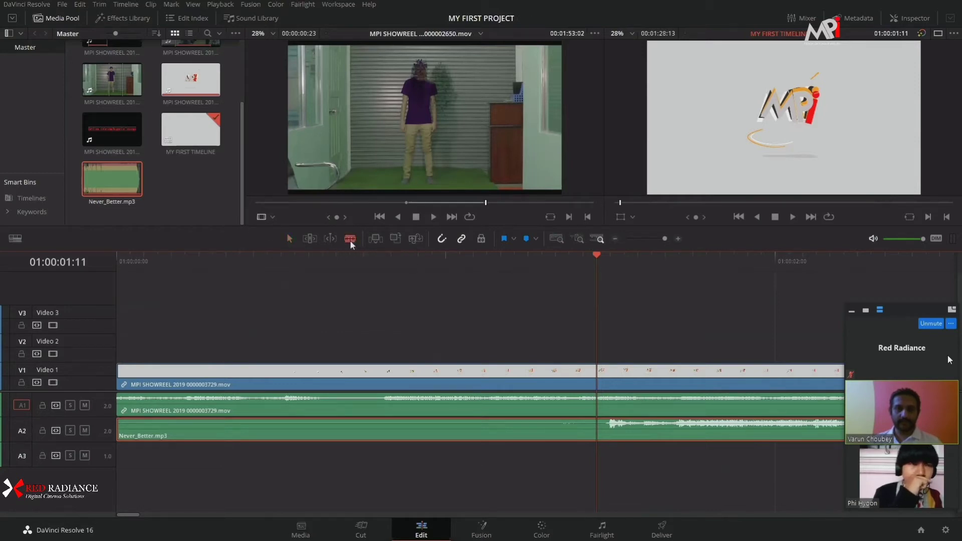
left_click(599, 430)
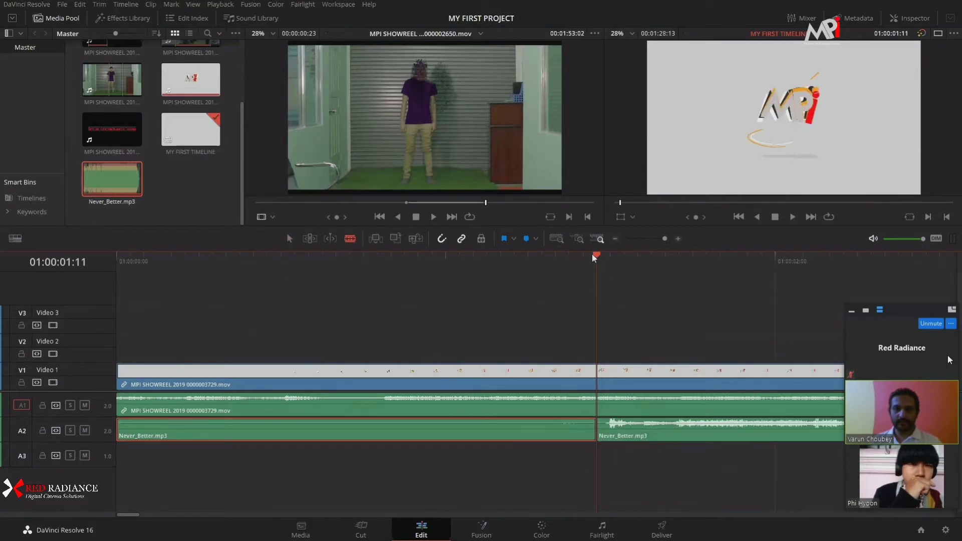
left_click_drag(593, 256, 528, 255)
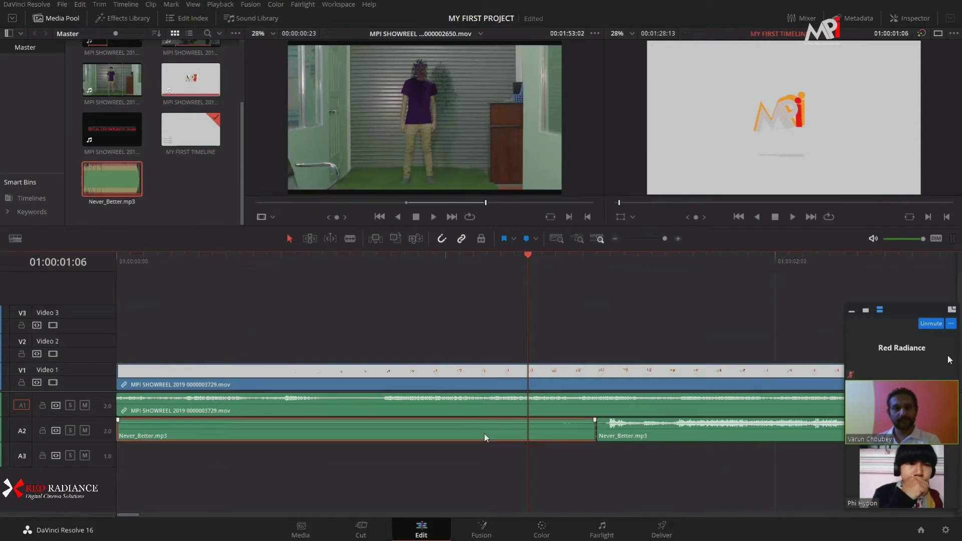
Delete the silent first piece of Never_Better.mp3 and move the remaining music to the start of the timeline.
key("Delete")
left_click_drag(659, 430, 175, 437)
scroll(410, 461, "down", 5)
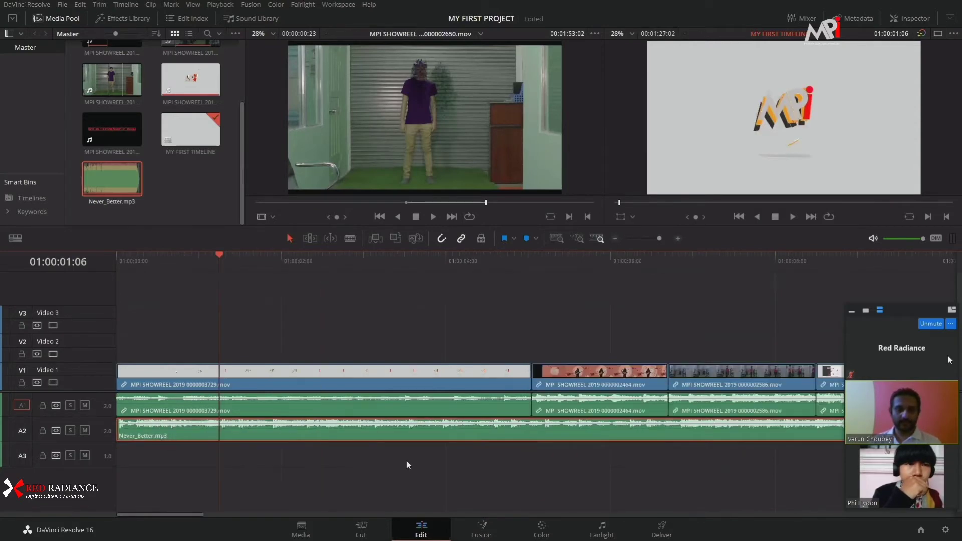
Split Never_Better.mp3 at the end of the last video clip, 01:00:14:23, and delete the excess music after it.
left_click(424, 263)
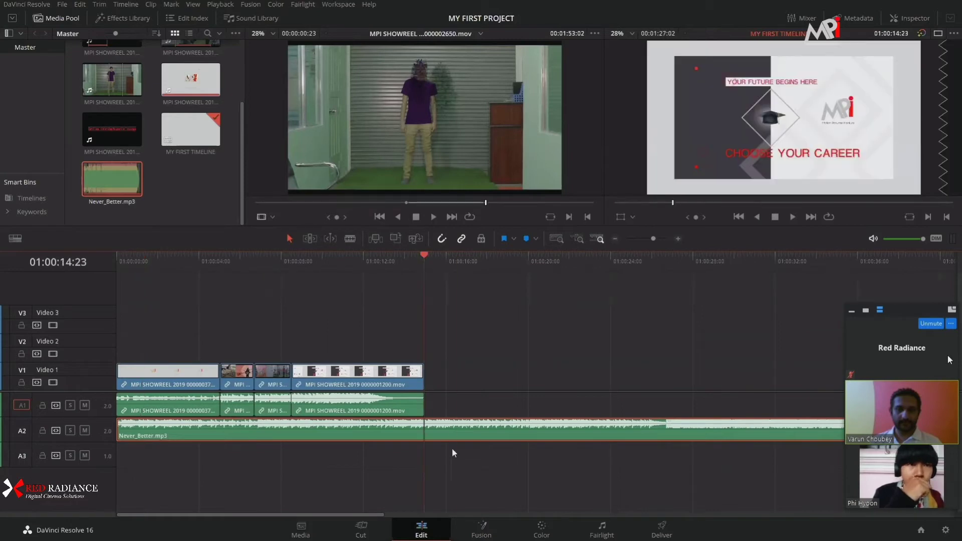
key("ctrl+b")
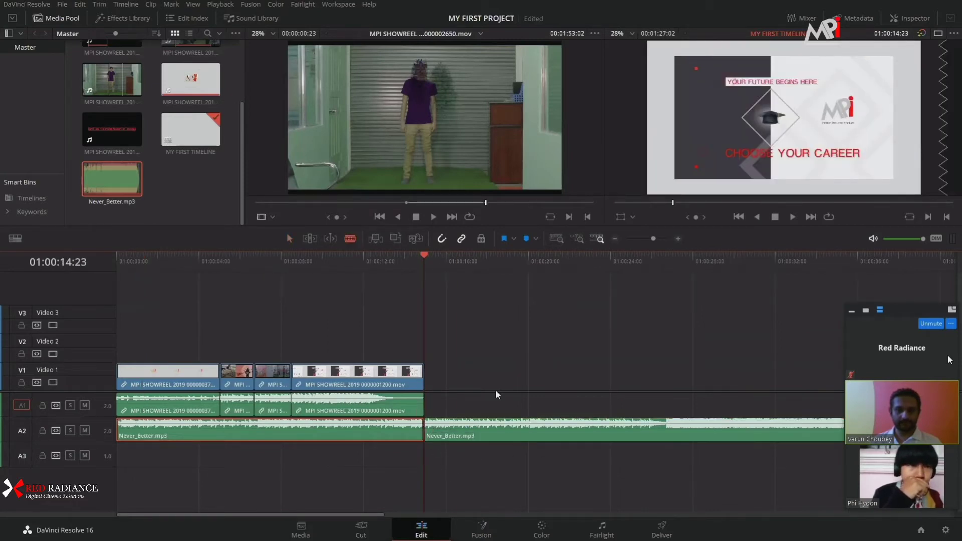
left_click(290, 240)
left_click(489, 432)
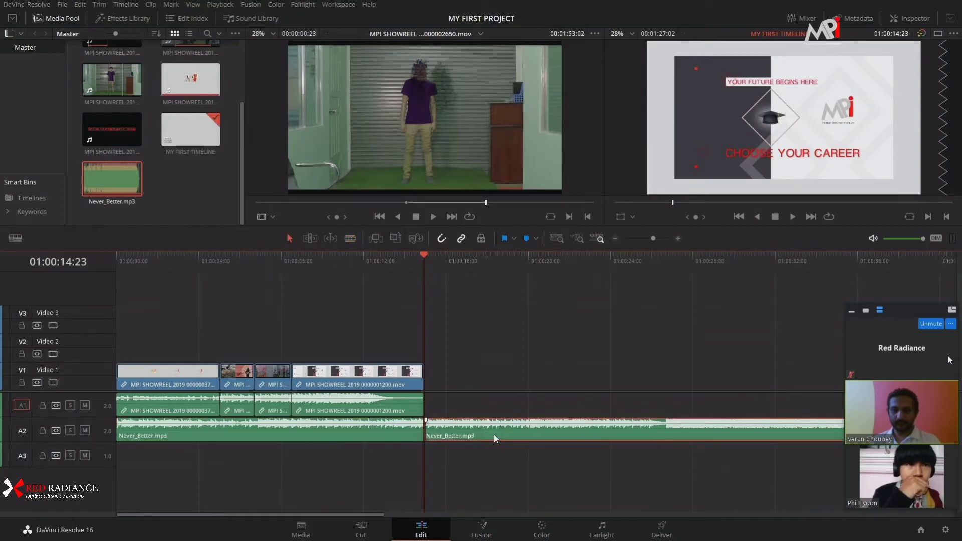
key("Delete")
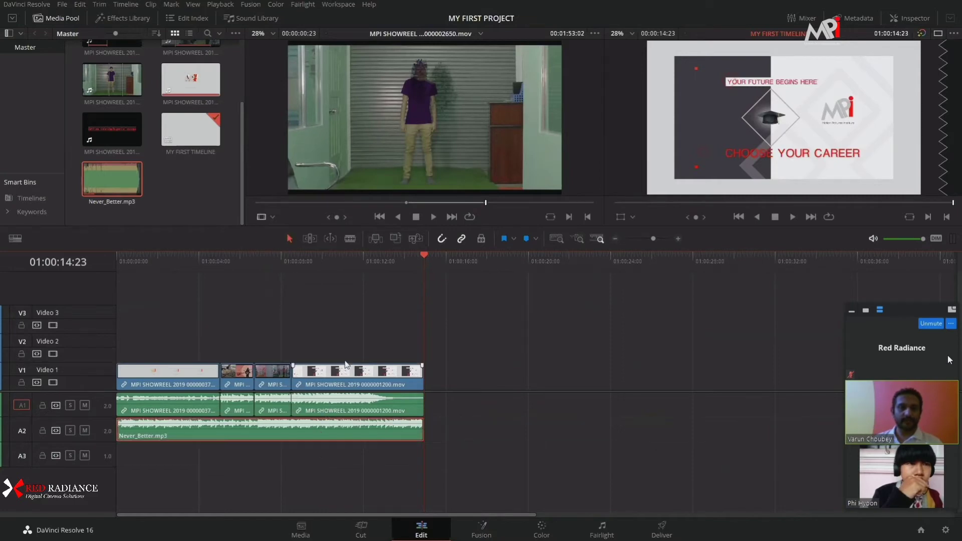
left_click(354, 374)
mouse_move(365, 380)
left_mouse_down()
mouse_move(394, 380)
mouse_move(364, 380)
left_mouse_up()
mouse_move(420, 428)
left_mouse_down()
mouse_move(450, 430)
mouse_move(420, 429)
left_mouse_up()
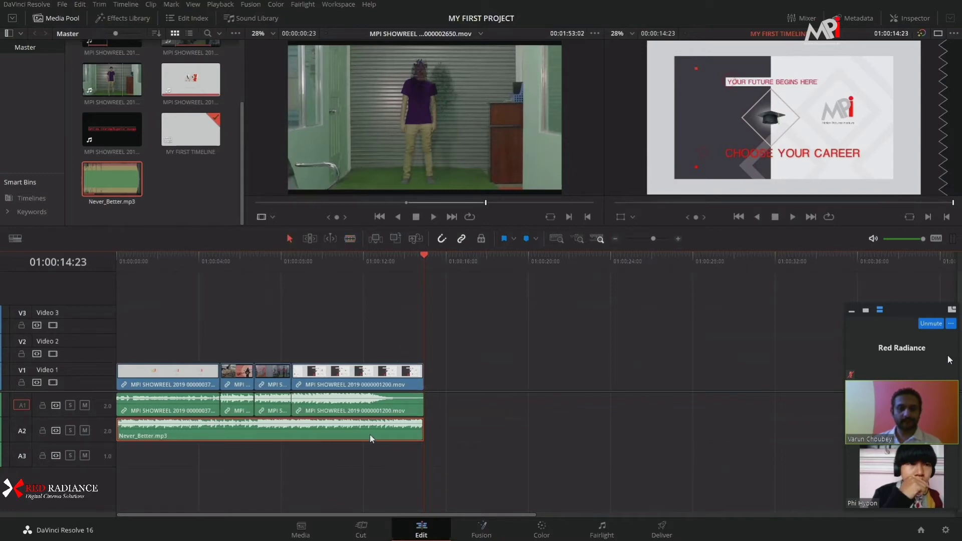
Move the playhead to 01:00:12:05 and inspect the last clip at a closer timeline zoom, returning to the wider zoom.
left_click(199, 283)
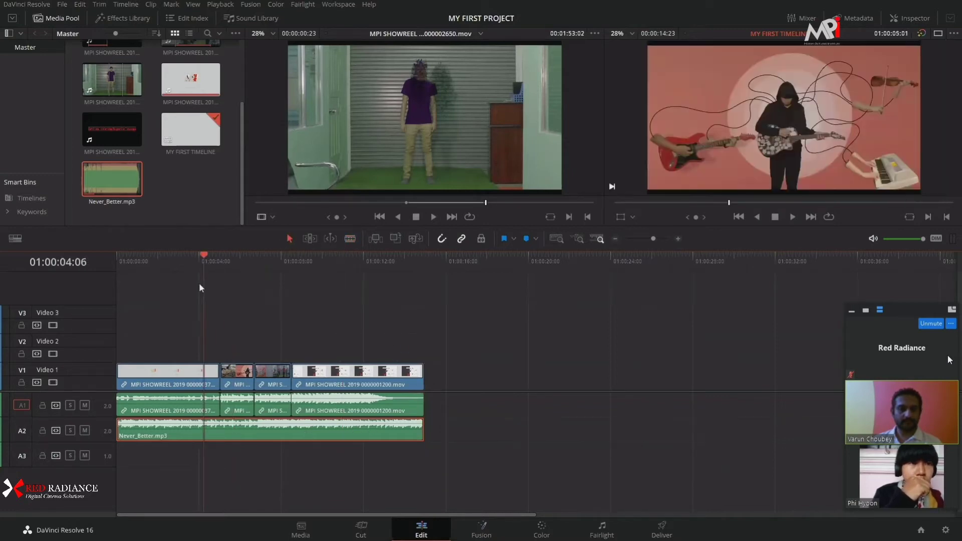
left_click(322, 307)
left_click(368, 316)
key("ctrl+equal")
key("ctrl+equal")
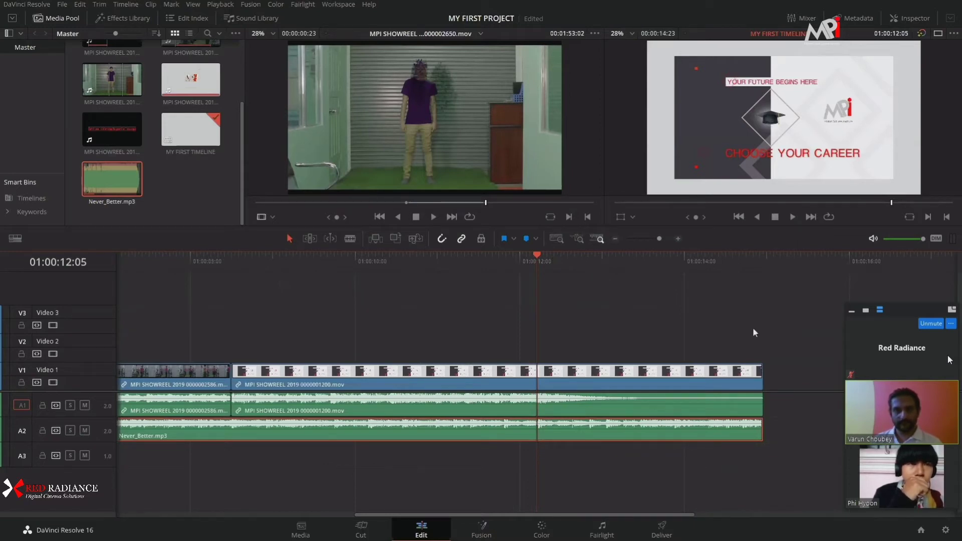
key("ctrl+minus")
key("ctrl+minus")
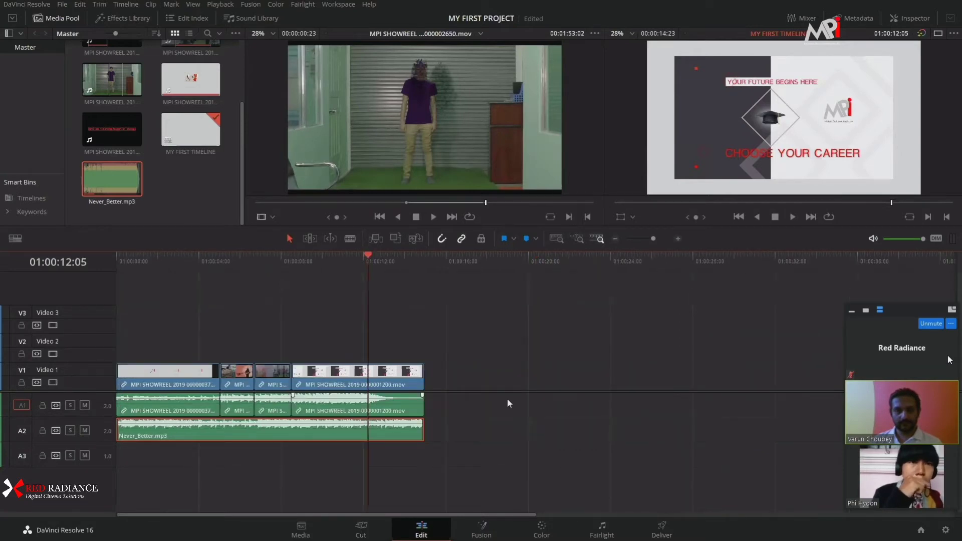
Jump back through the edit points to the timeline start at 01:00:00:00 and check it with the timeline zoom.
key("Up")
key("Up")
key("Up")
key("Up")
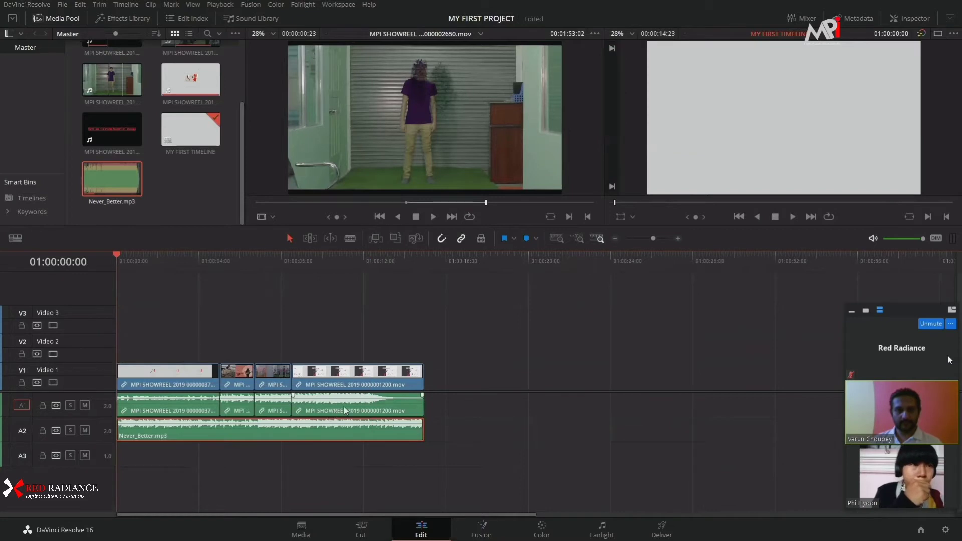
key("ctrl+equal")
key("ctrl+minus")
Move the playhead to 01:00:11:12 and inspect the timeline around it zoomed in, returning to the wider zoom.
left_click(301, 268)
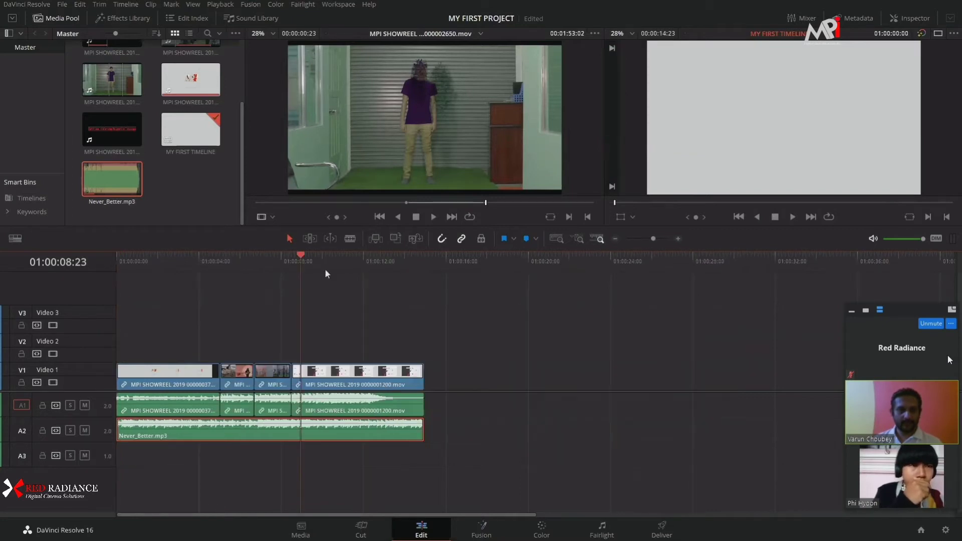
left_click(352, 281)
left_click(354, 256)
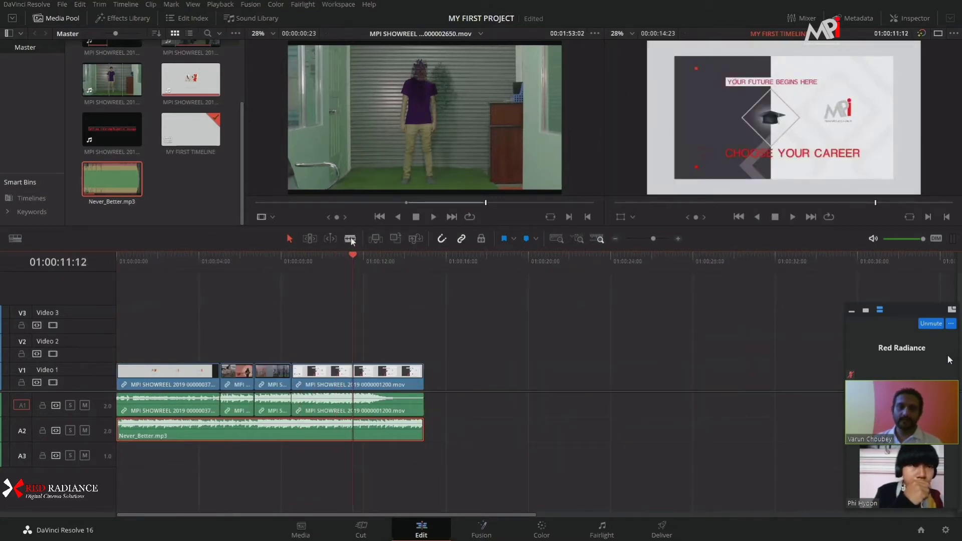
key("ctrl+equal")
key("ctrl+equal")
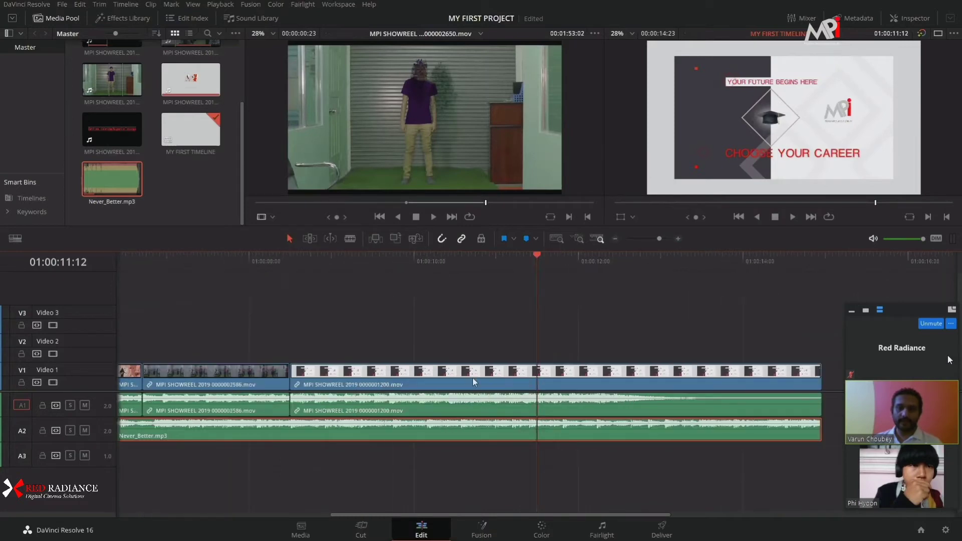
key("ctrl+minus")
key("ctrl+minus")
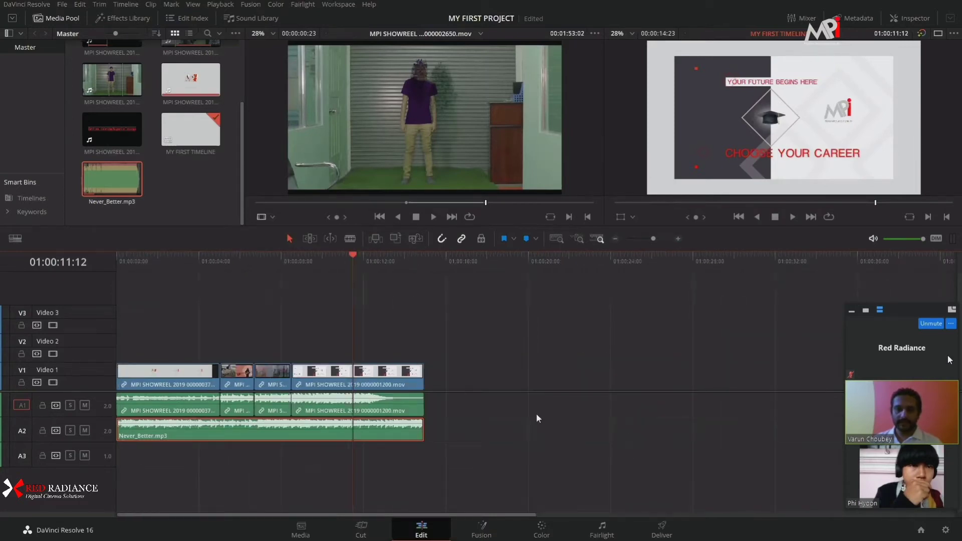
Position the playhead at 01:00:08:12, where the last video clip on Video 1 begins.
key("ctrl+equal")
key("ctrl+equal")
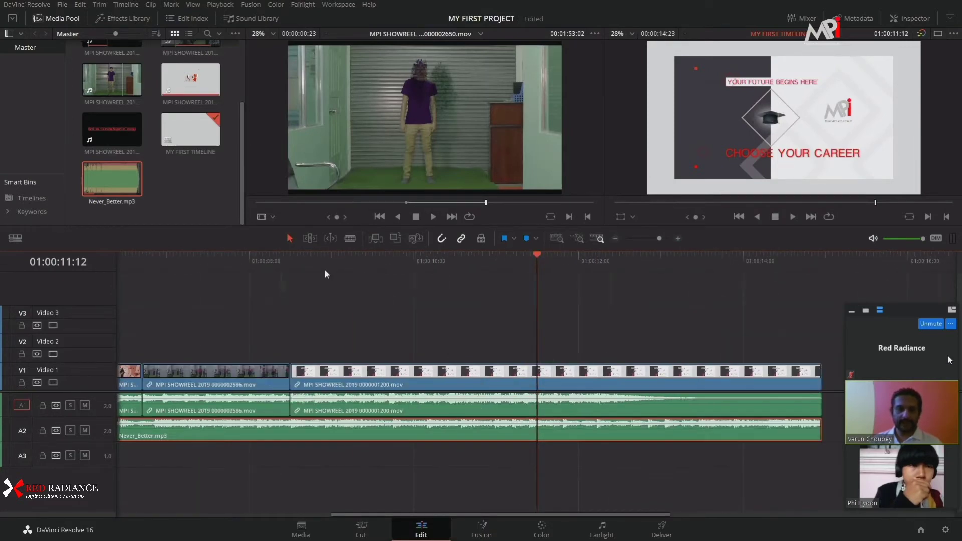
left_click_drag(277, 277, 290, 276)
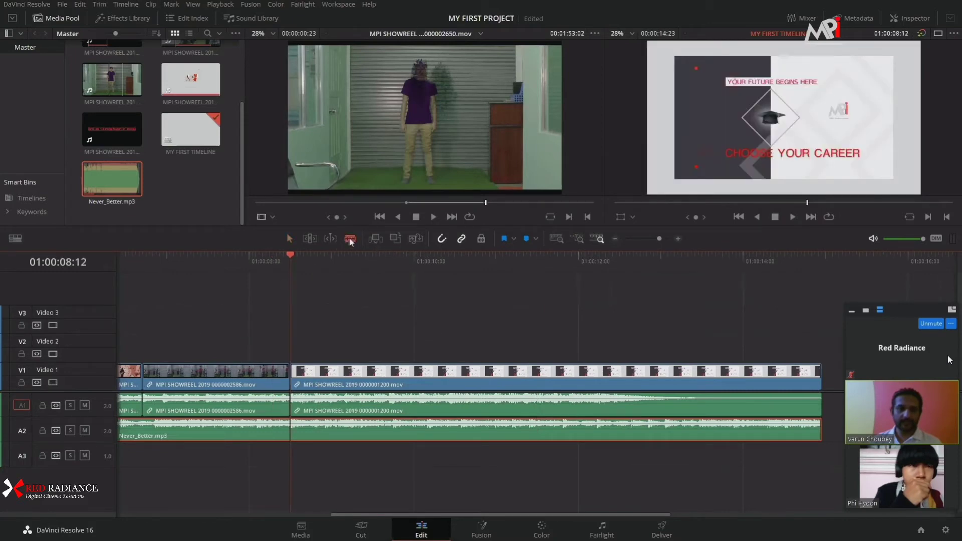
Split Never_Better.mp3 with the Blade at 01:00:08:12 and shift its second piece to start at about 01:00:10:01.
left_click(291, 430)
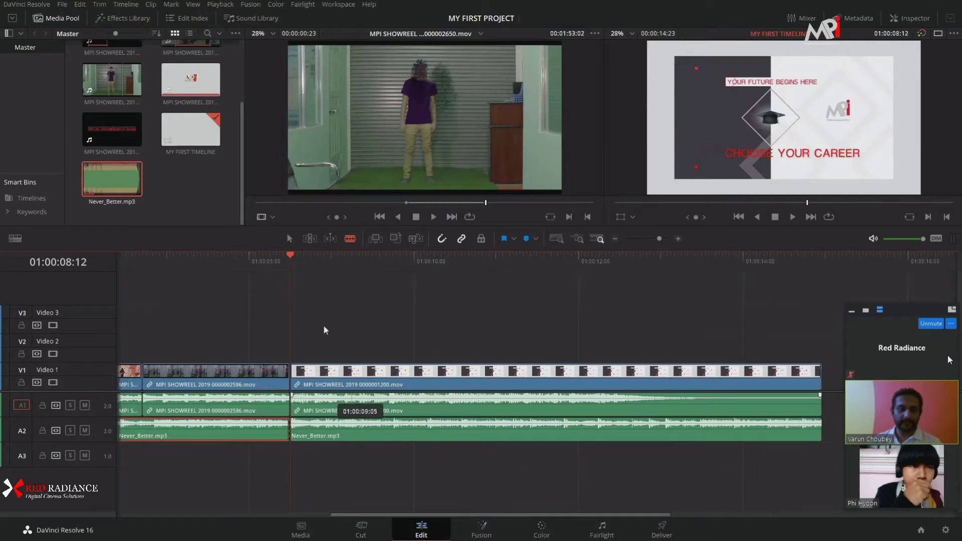
left_click(290, 239)
left_click(372, 434)
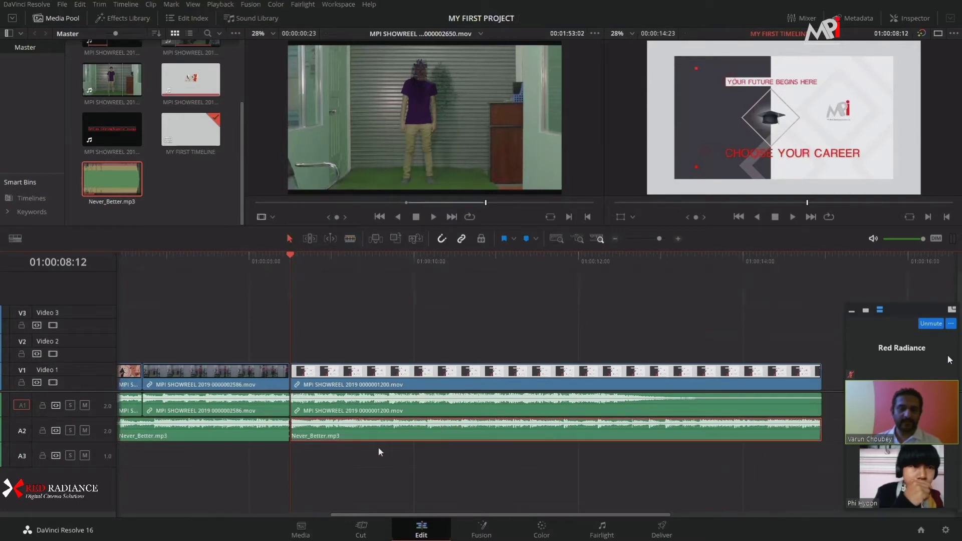
left_click_drag(386, 434, 513, 442)
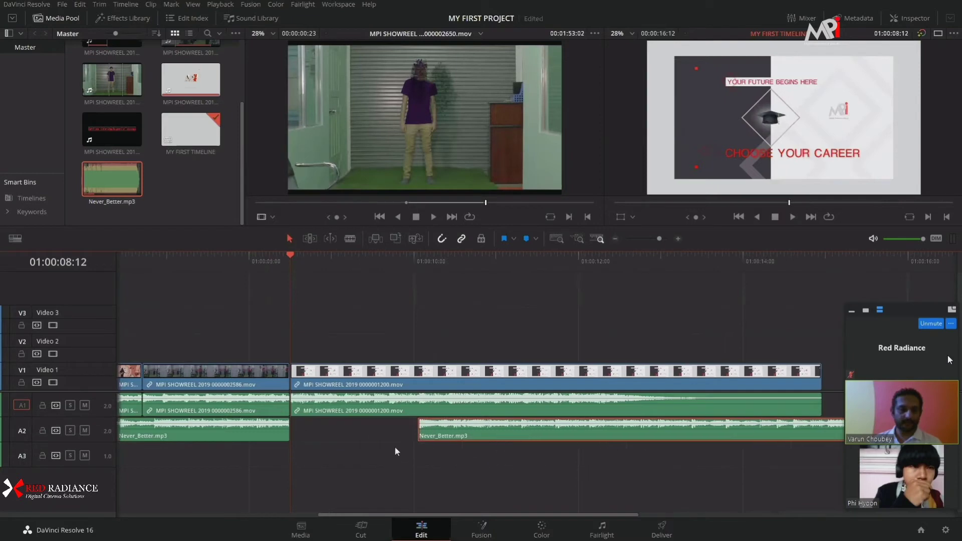
key("ctrl+s")
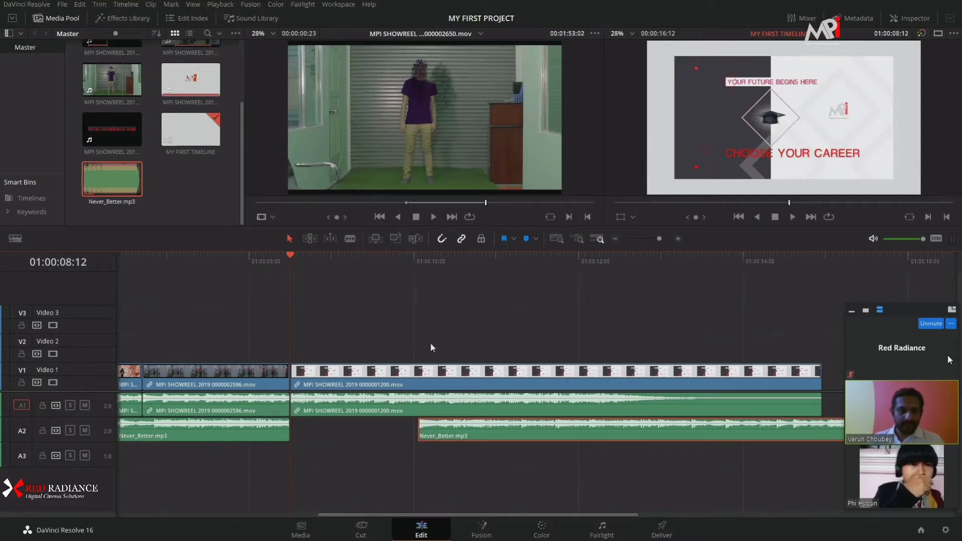
Undo the shifting of the second Never_Better.mp3 piece and the split at 01:00:08:12.
left_click_drag(521, 434, 393, 435)
key("ctrl+z")
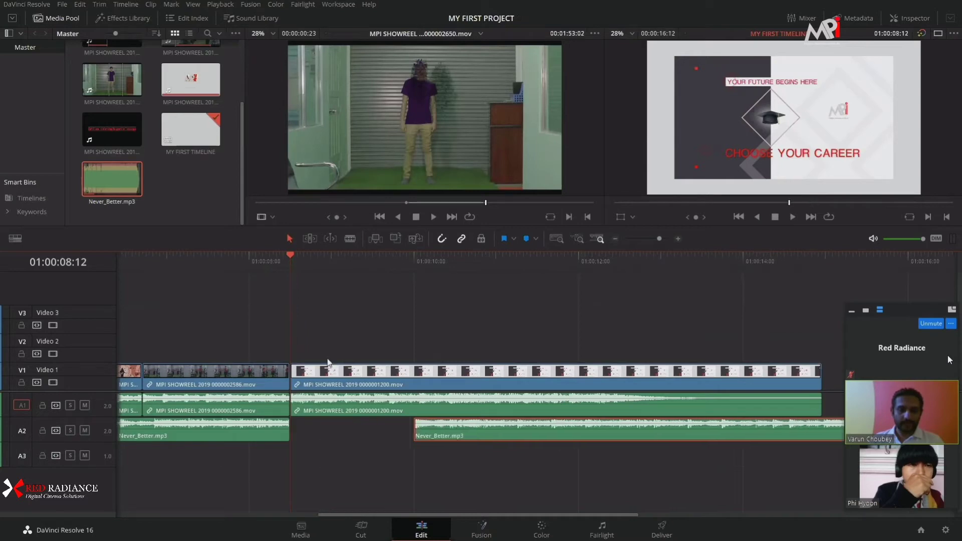
key("ctrl+shift+z")
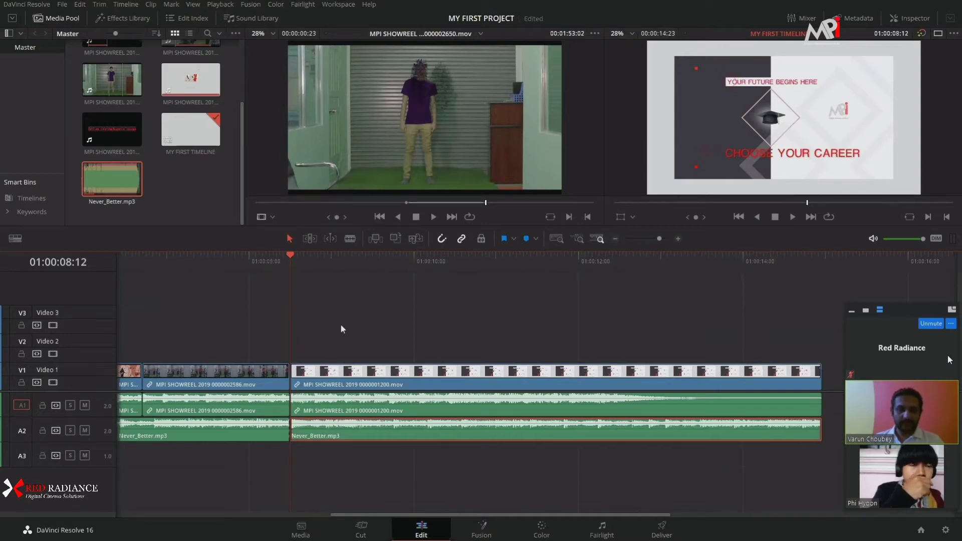
key("ctrl+z")
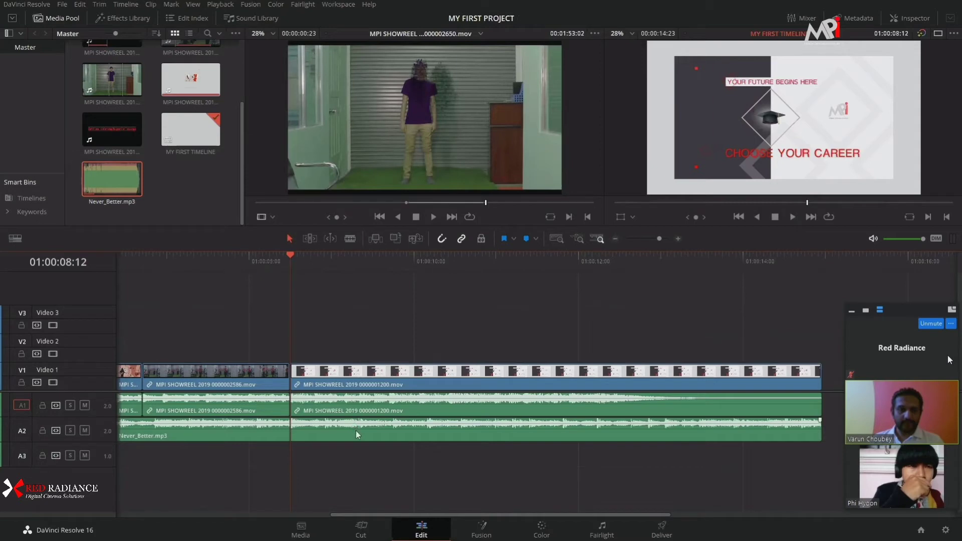
Select Never_Better.mp3 on Audio 2, split it at the playhead at 01:00:08:12, and clear the selection.
left_click(358, 434)
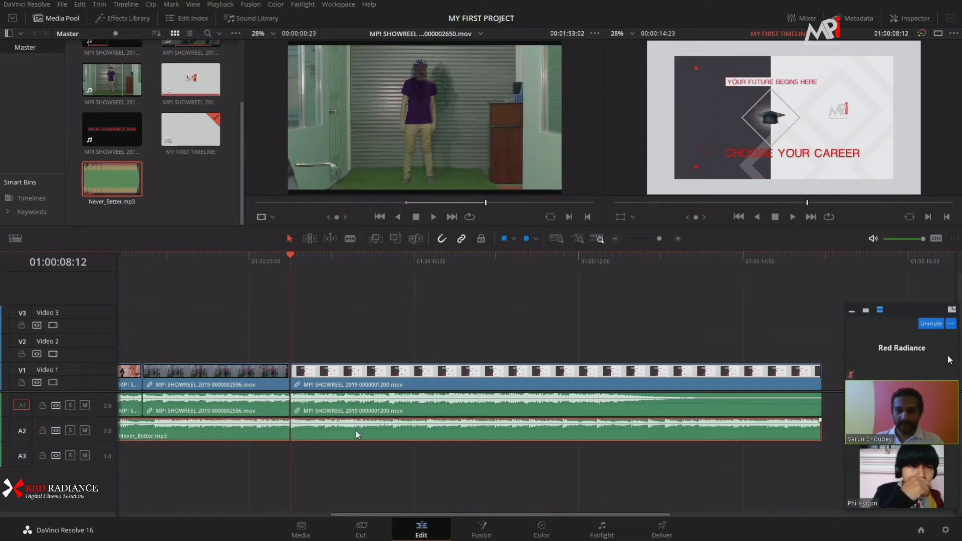
key("ctrl+b")
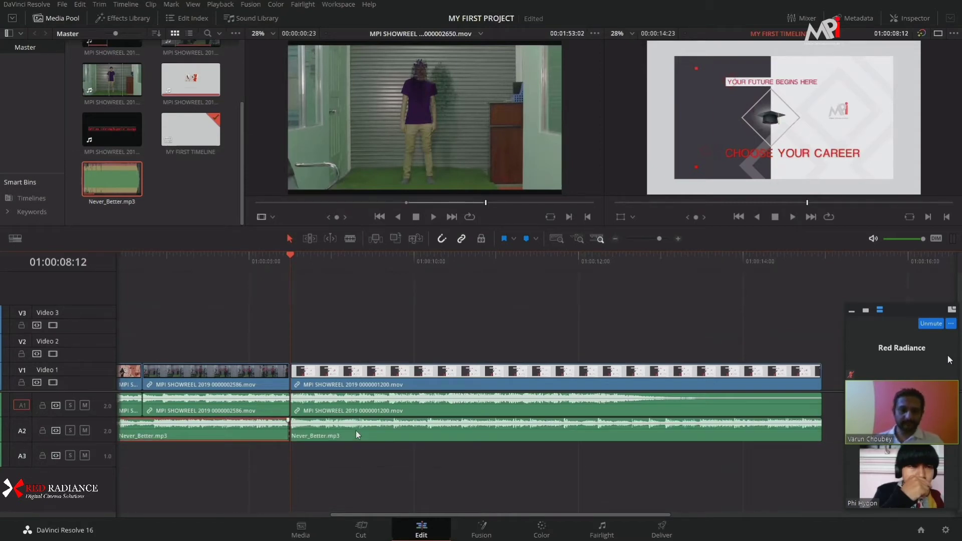
left_click(378, 466)
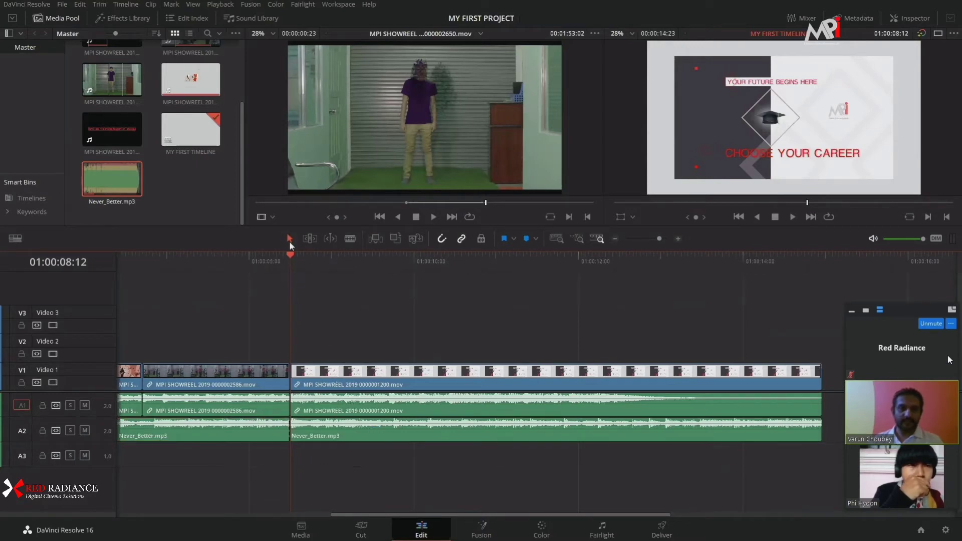
Move the second piece of Never_Better.mp3 to start at about 01:00:10:11, undoing a move back against the first piece.
left_click_drag(339, 430, 505, 439)
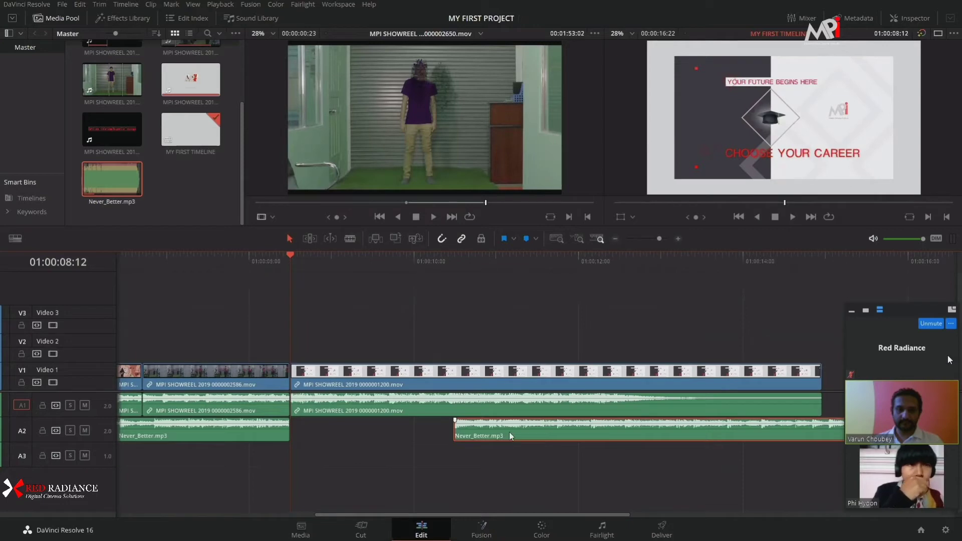
left_click_drag(507, 436, 353, 438)
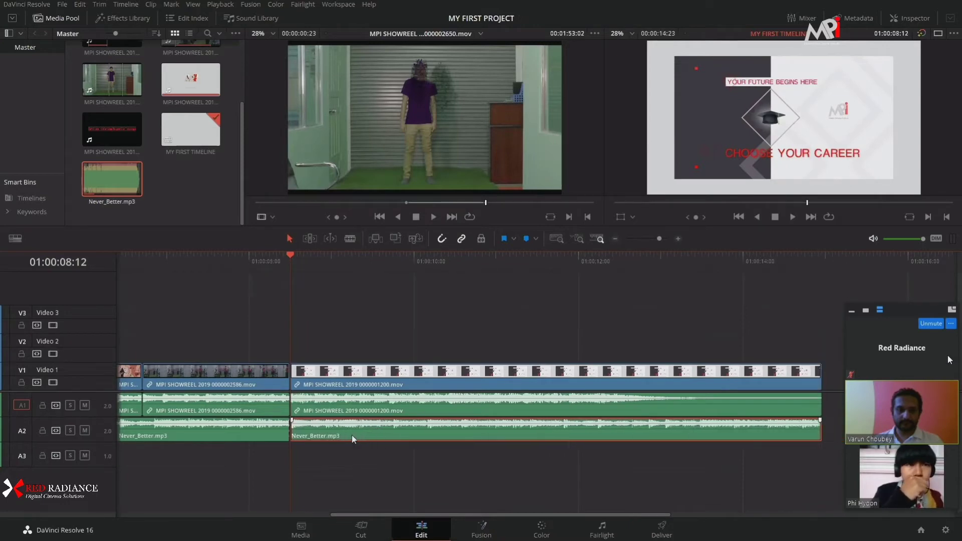
key("ctrl+z")
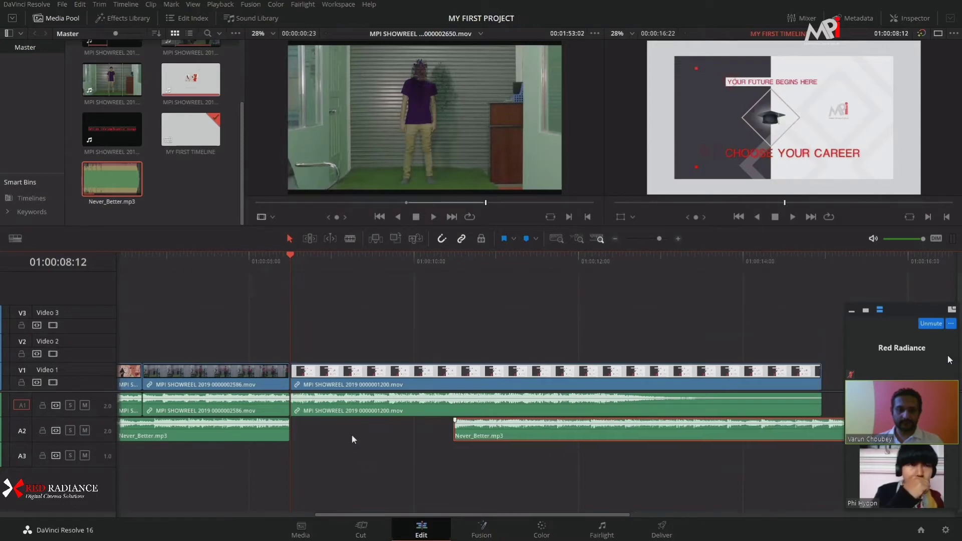
Undo the move of the second Never_Better.mp3 piece and the split at 01:00:08:12.
key("ctrl+shift+z")
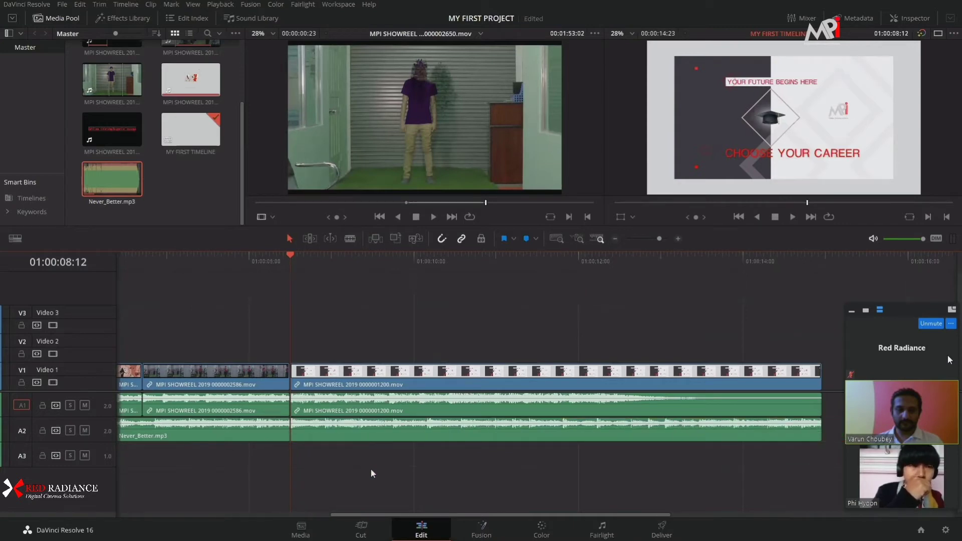
key("space")
key("space")
key("ctrl+s")
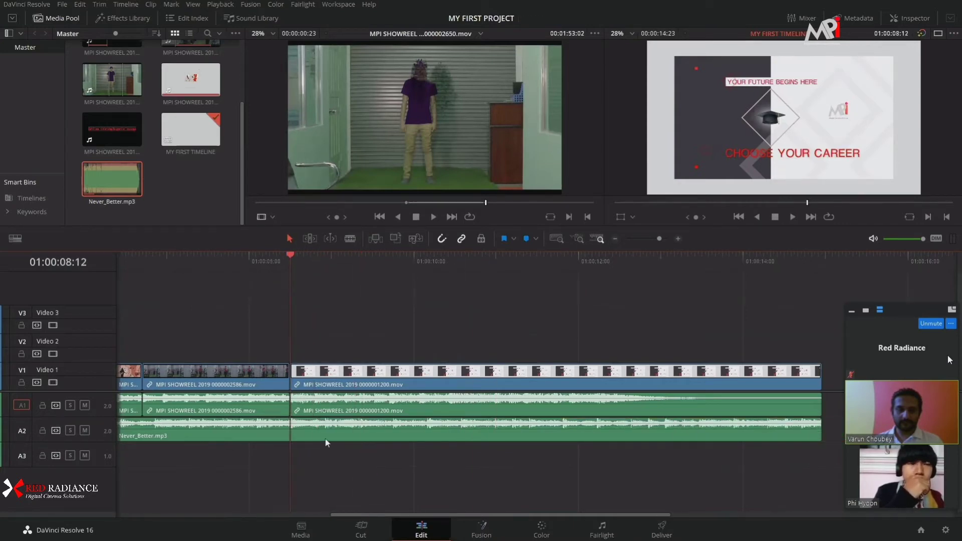
Select Never_Better.mp3 on Audio 2 and split it at the playhead at 01:00:08:12.
left_click(325, 432)
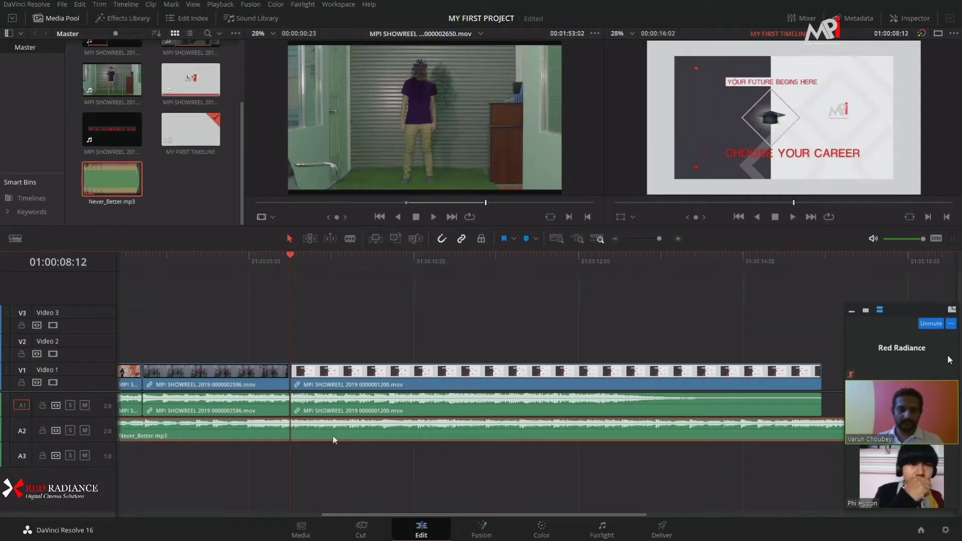
key("ctrl+minus")
left_click_drag(326, 434, 281, 432)
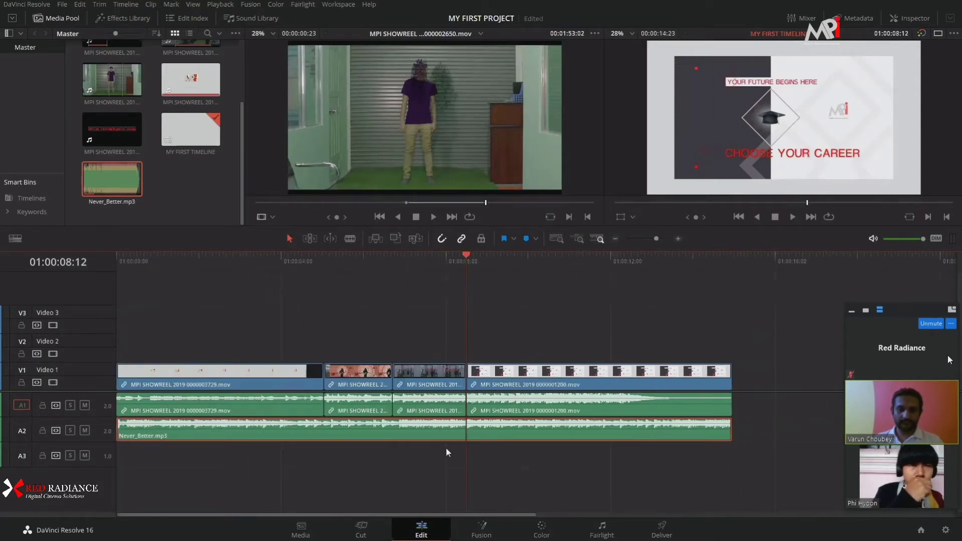
key("ctrl+equal")
key("ctrl+equal")
key("ctrl+equal")
key("ctrl+equal")
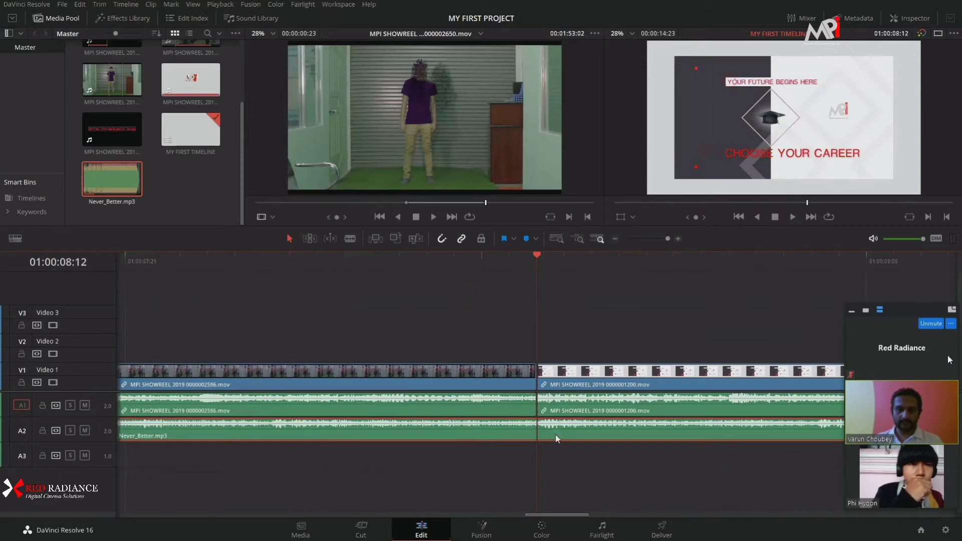
key("ctrl+b")
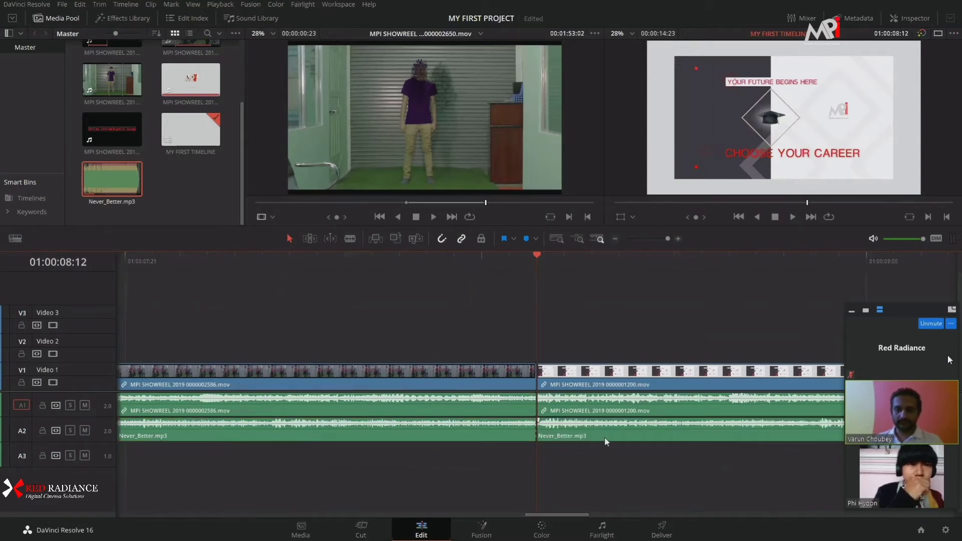
Shift the second Never_Better.mp3 piece about 3 frames later, return it against the first piece, and clear the selection.
left_click(633, 439)
left_click_drag(626, 434, 709, 434)
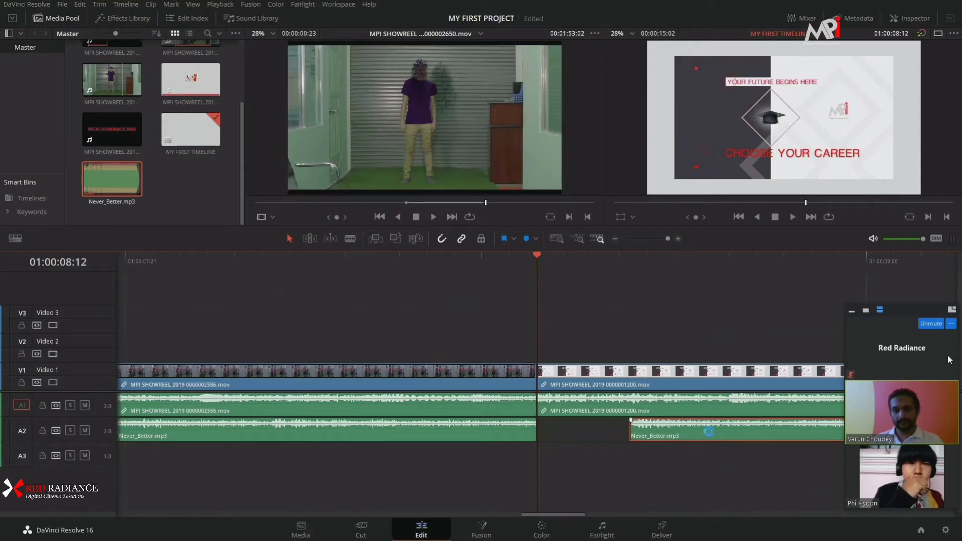
left_click_drag(709, 432, 635, 435)
left_click(613, 455)
Step the playhead backward and forward frame by frame before the cut, ending at 01:00:08:06.
key("Left")
key("Left")
key("Left")
key("Left")
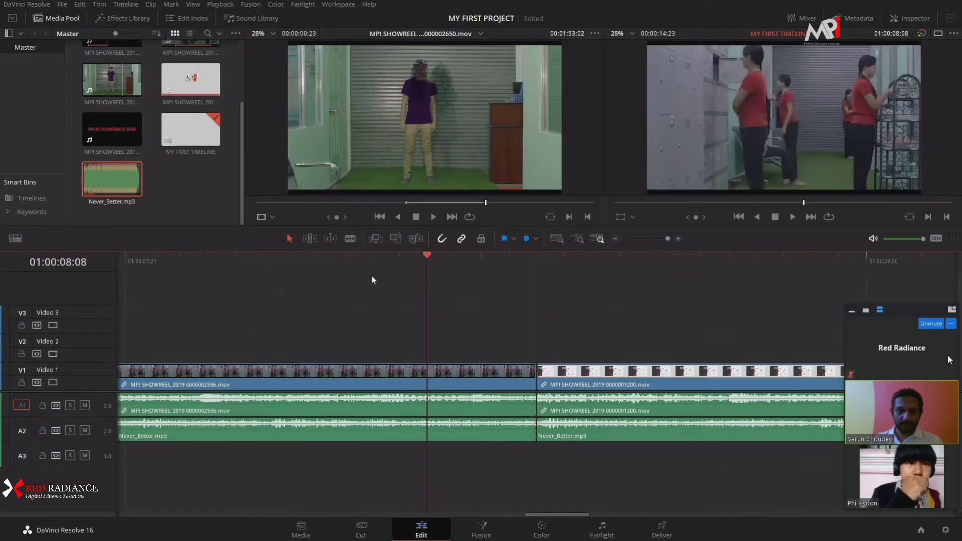
key("Left")
key("Right")
key("Right")
key("Right")
key("Right")
key("Right")
key("Left")
key("Left")
key("Left")
key("Left")
key("Left")
key("Left")
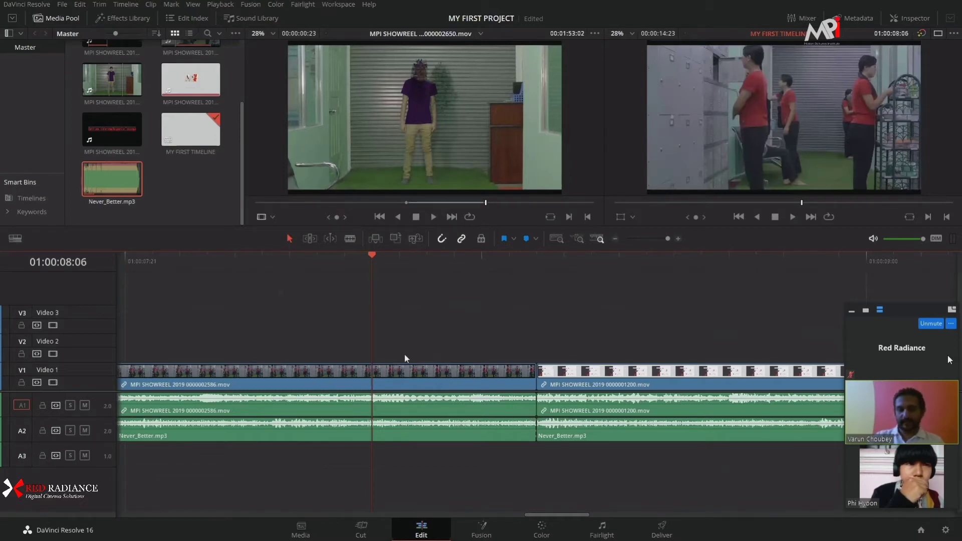
left_click(46, 5)
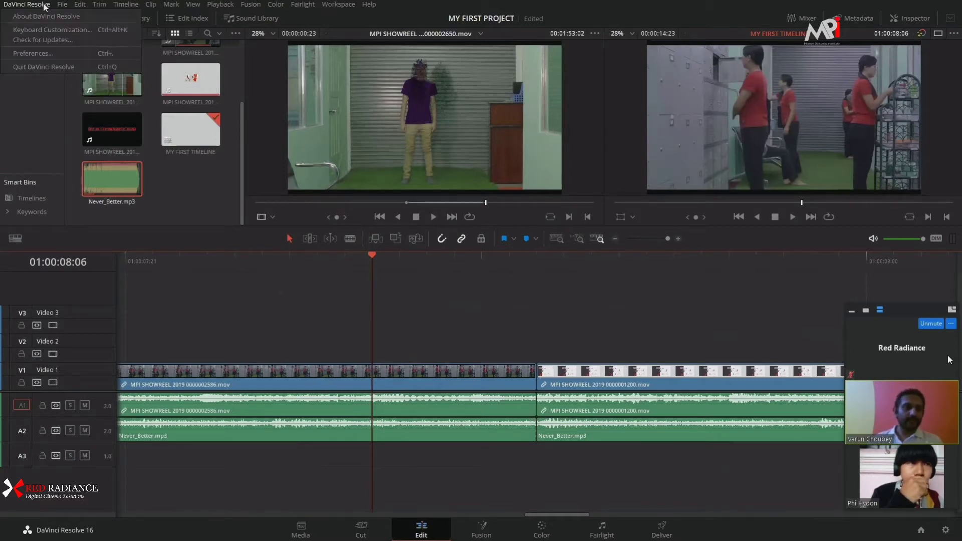
left_click(64, 31)
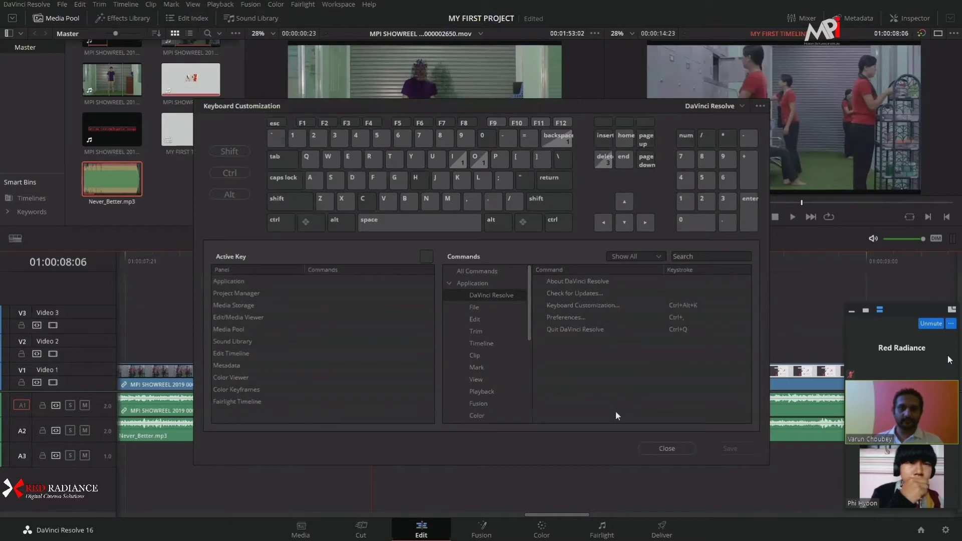
left_click(671, 448)
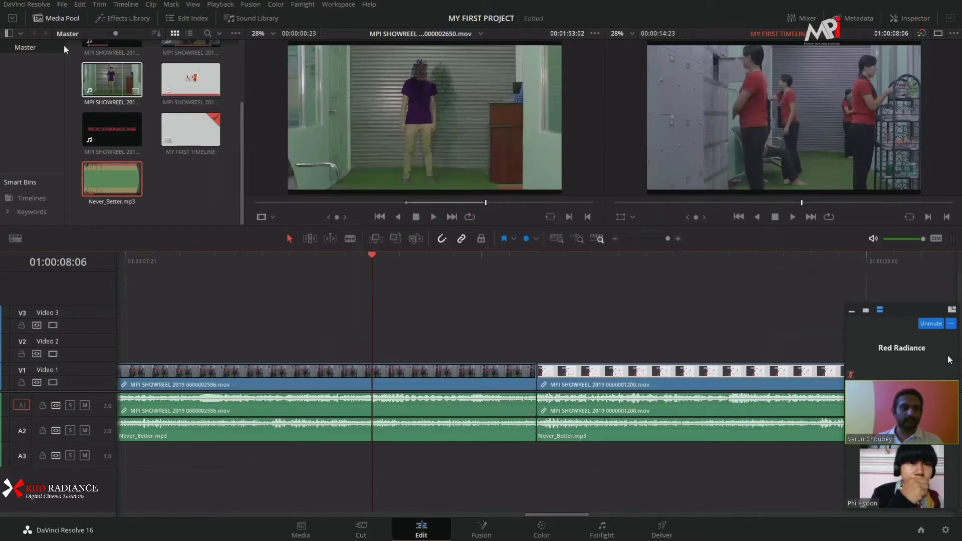
Open Keyboard Customization and search all commands for "split".
left_click(51, 6)
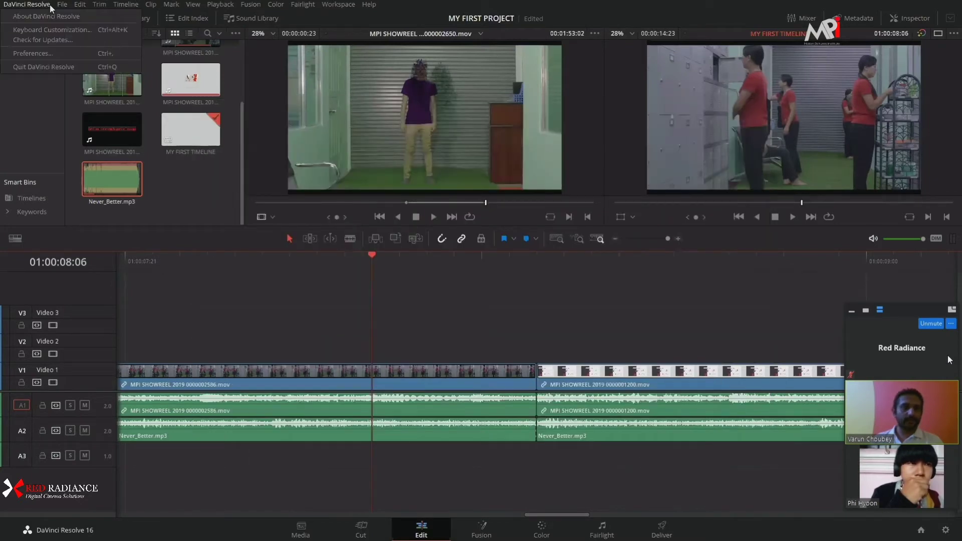
left_click(49, 29)
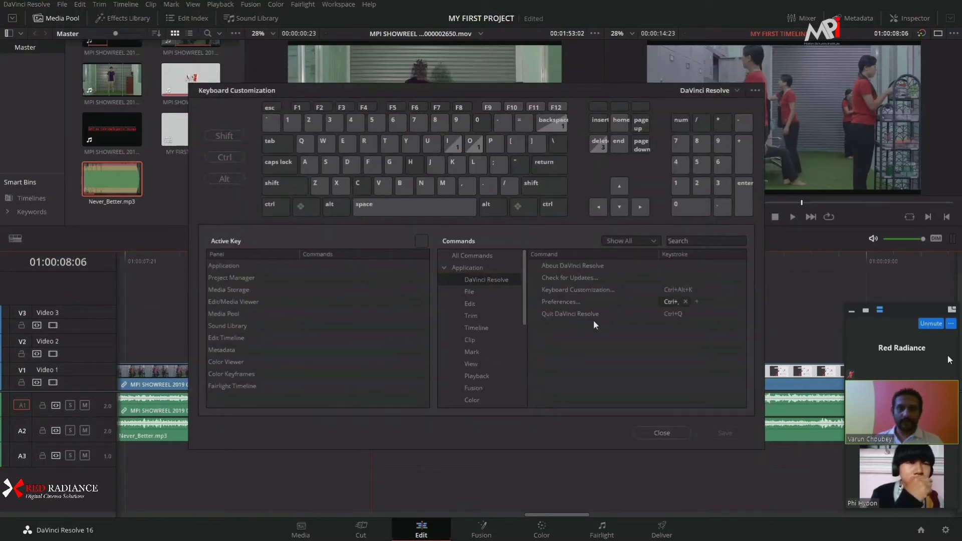
left_click(684, 238)
type("split")
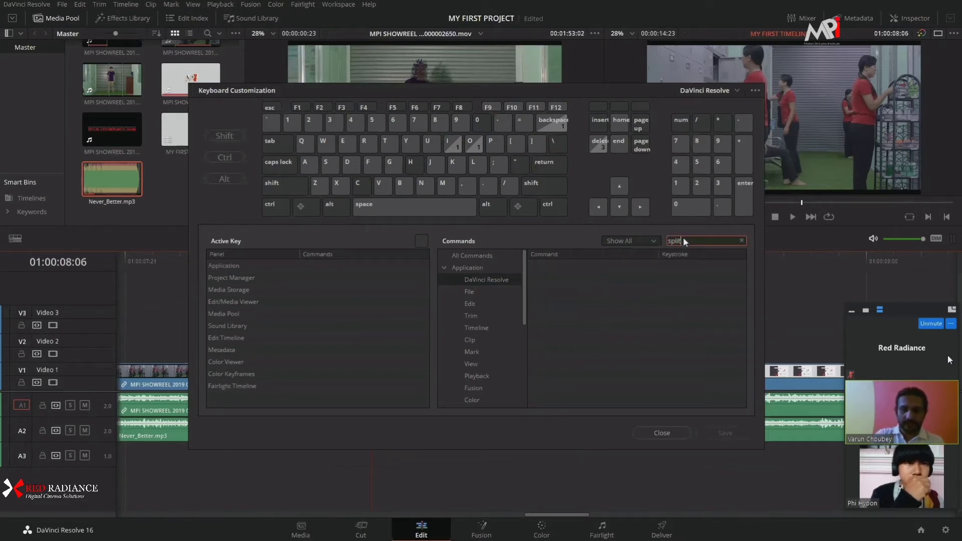
left_click(474, 256)
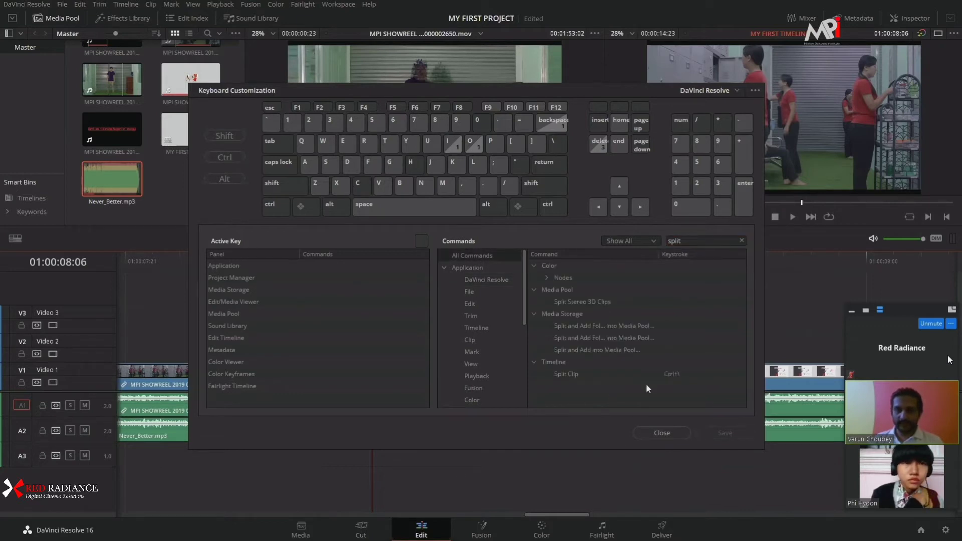
Replace the Timeline Split Clip command's Ctrl+\ shortcut with C.
mouse_move(552, 373)
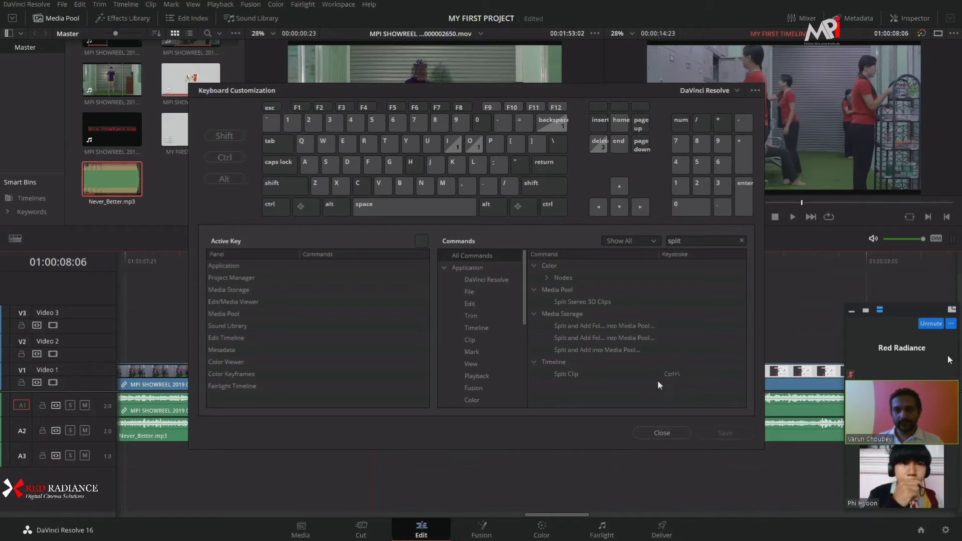
left_click(674, 375)
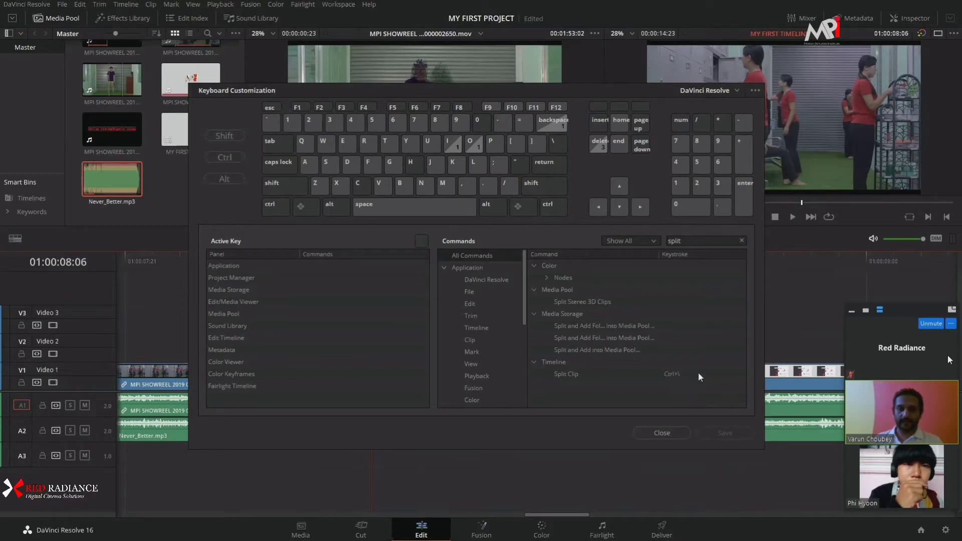
left_click(672, 377)
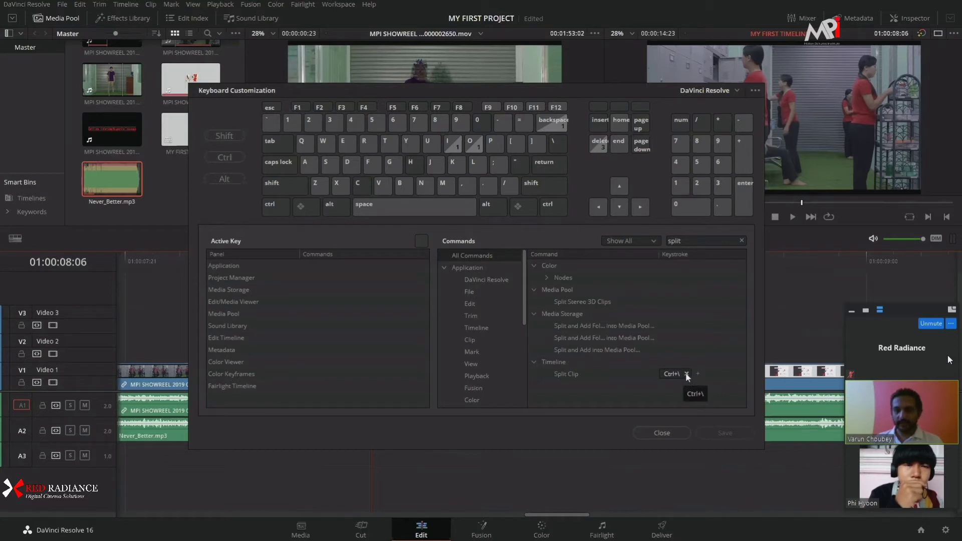
left_click(686, 374)
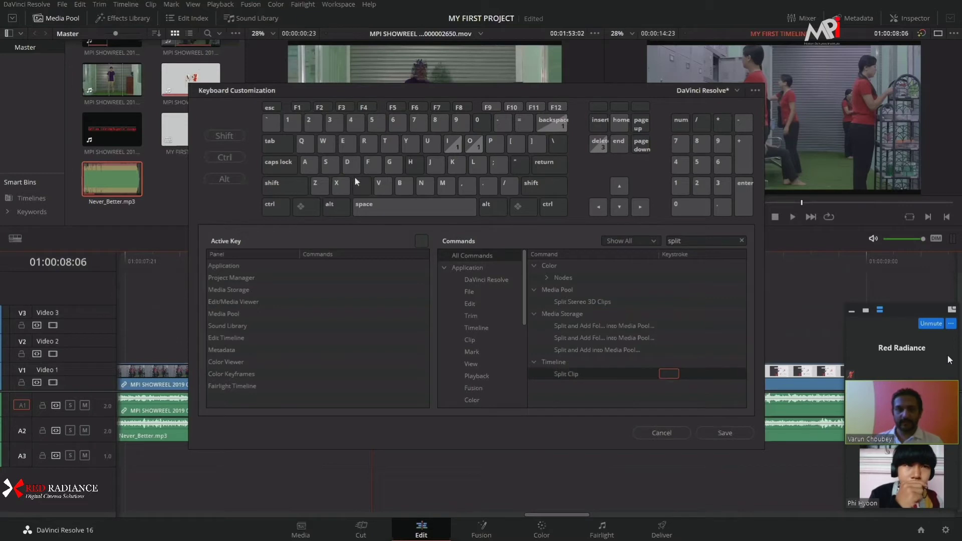
left_click(360, 190)
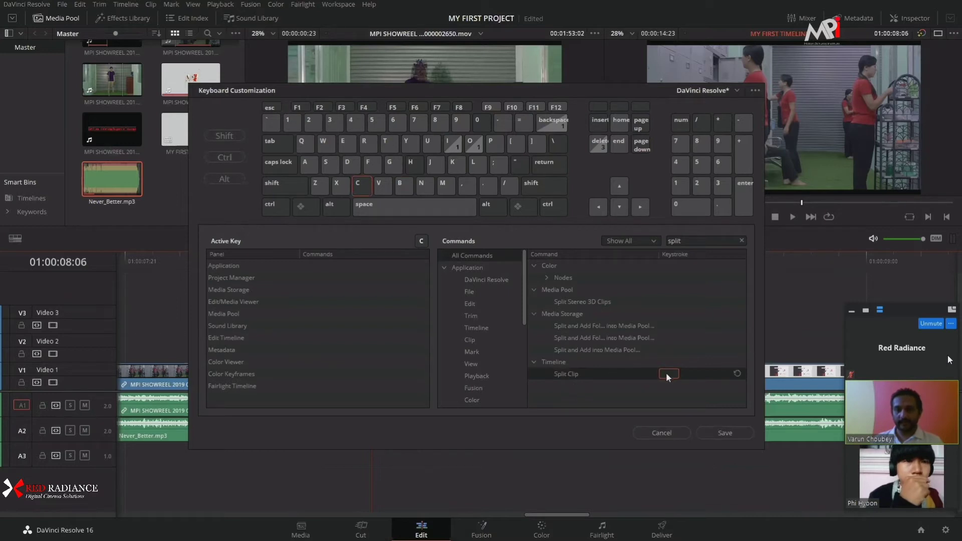
key("c")
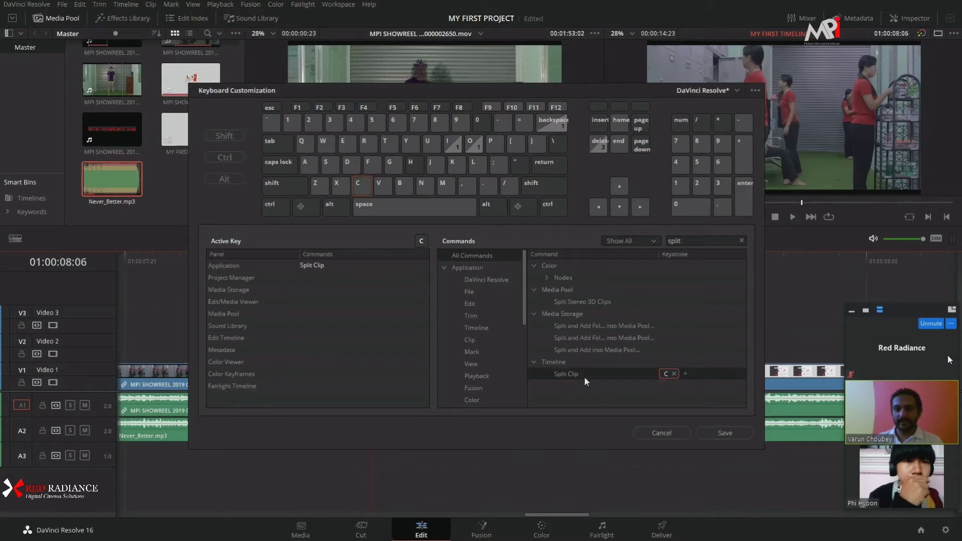
Save the changed keyboard mapping as a new preset named DaVinci Resolve MPI.
left_click(729, 434)
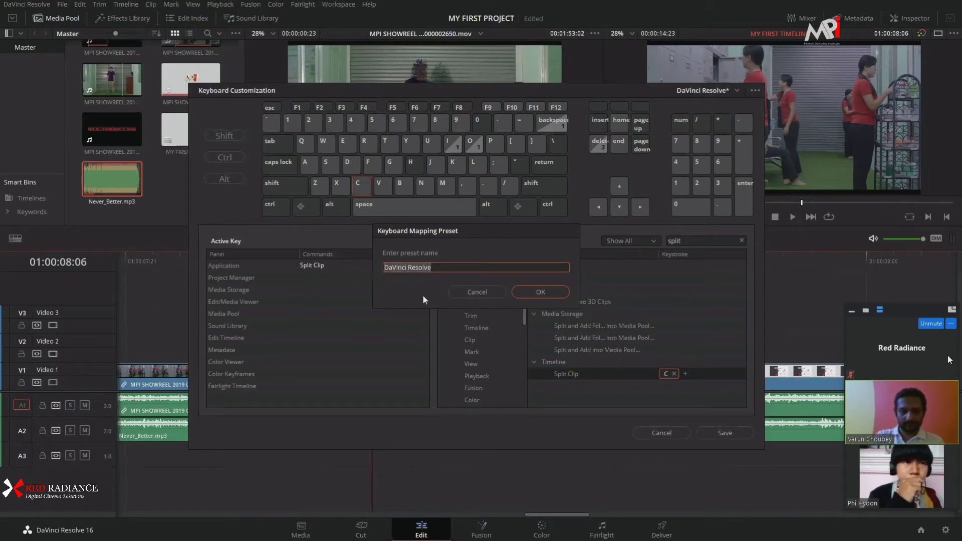
left_click(456, 293)
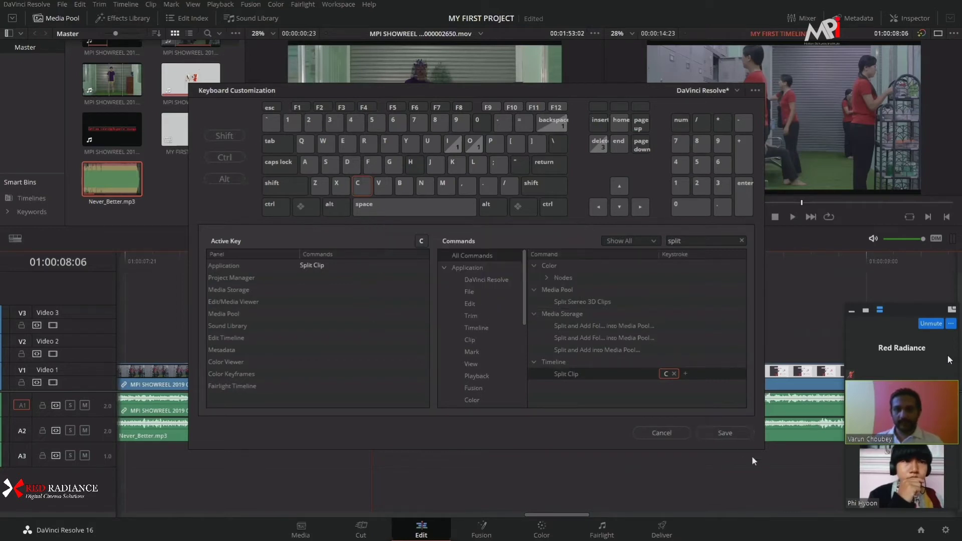
left_click(725, 435)
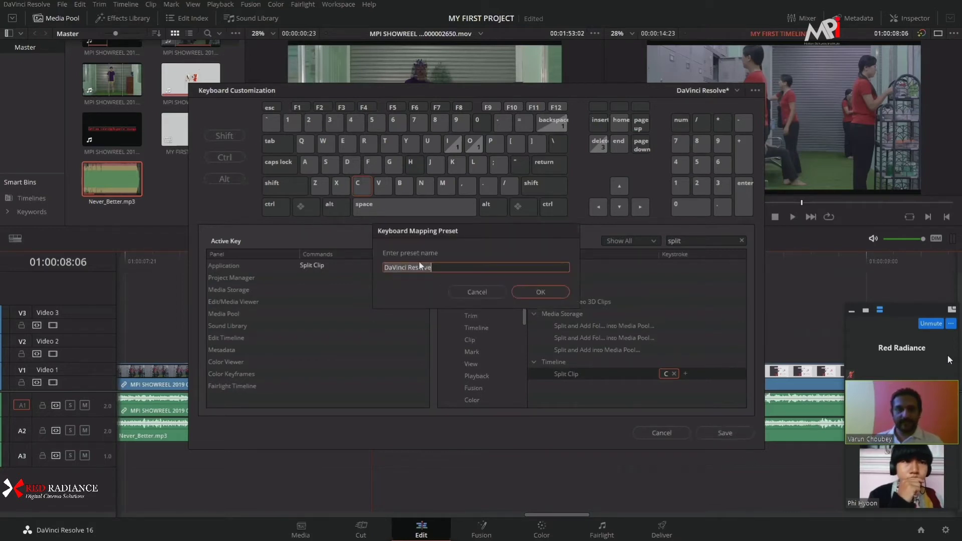
left_click(442, 268)
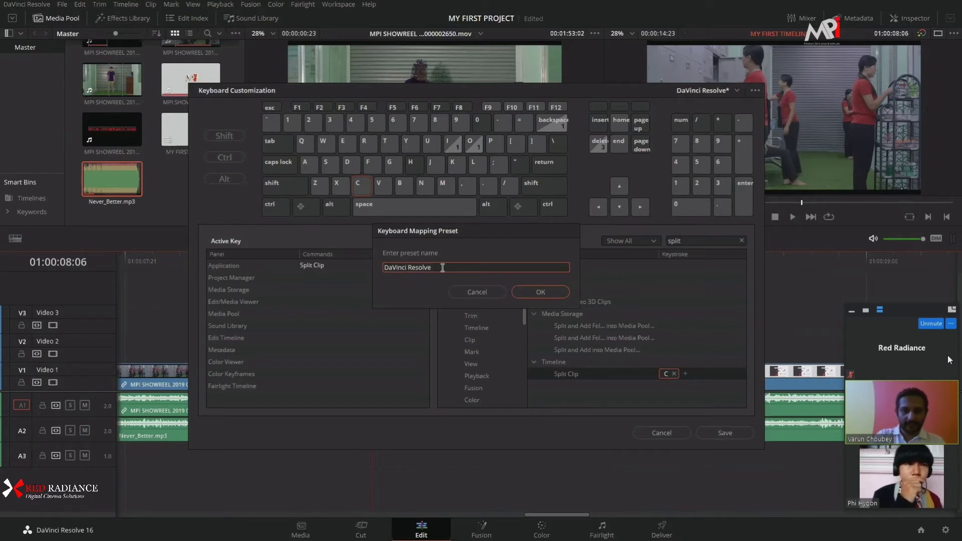
type("MPI")
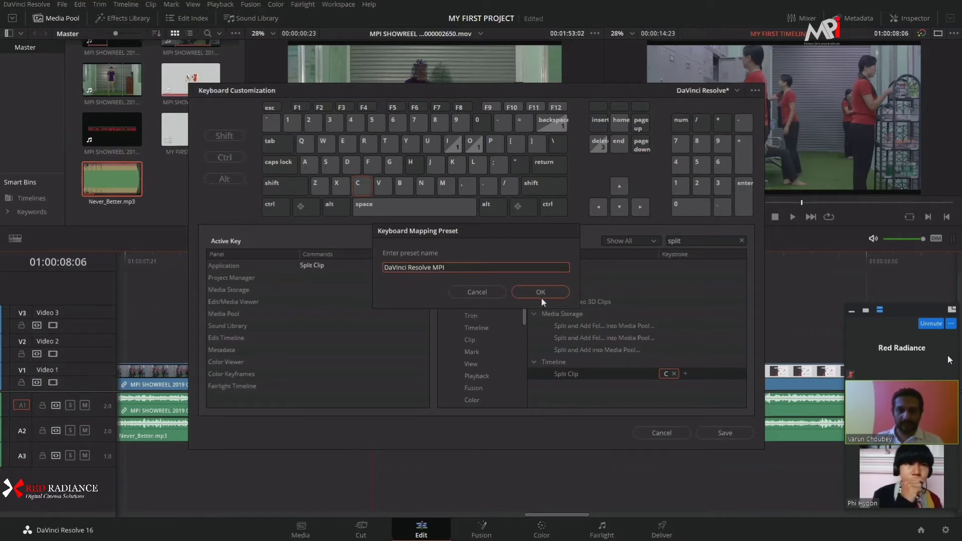
left_click(552, 290)
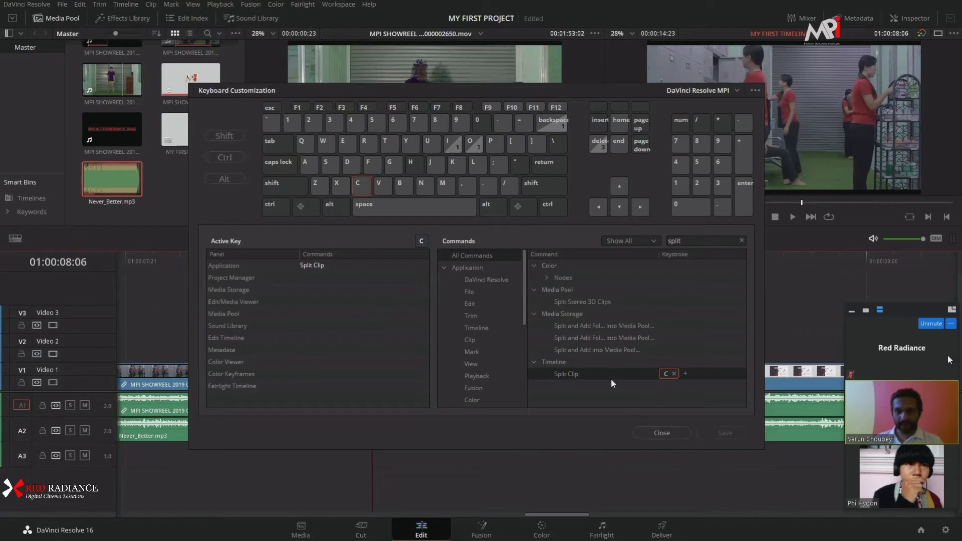
Compare with the DaVinci Resolve keyboard preset, reactivate DaVinci Resolve MPI, save it and close Keyboard Customization.
left_click(737, 90)
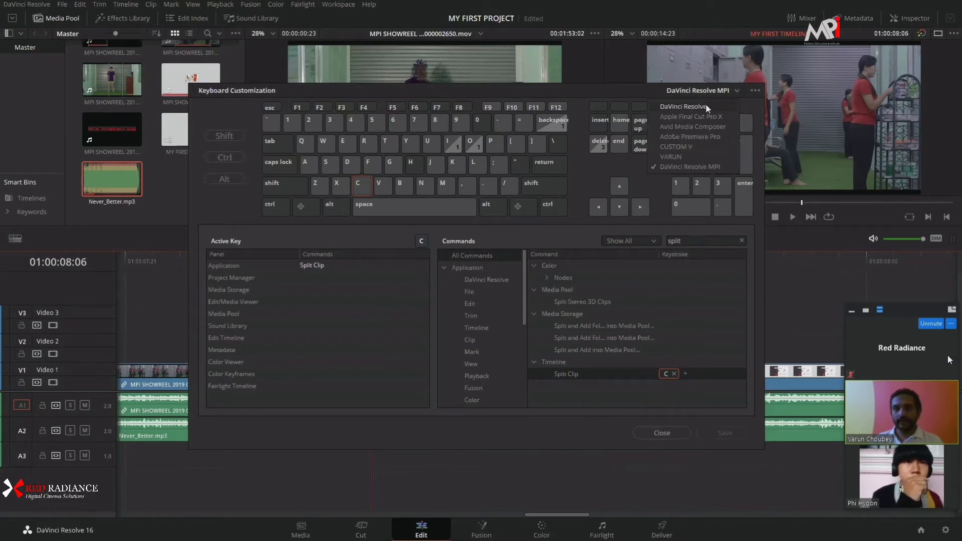
left_click(707, 106)
left_click(737, 91)
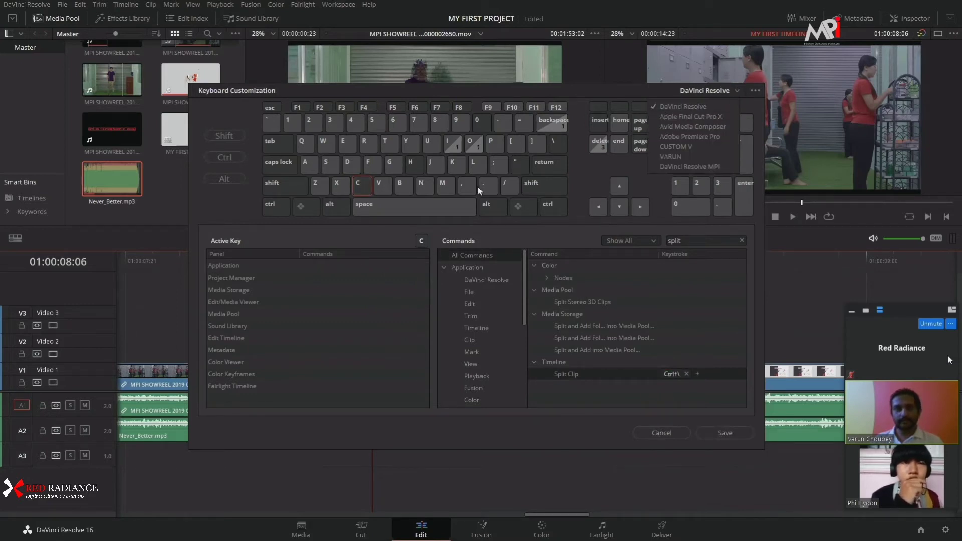
left_click(708, 166)
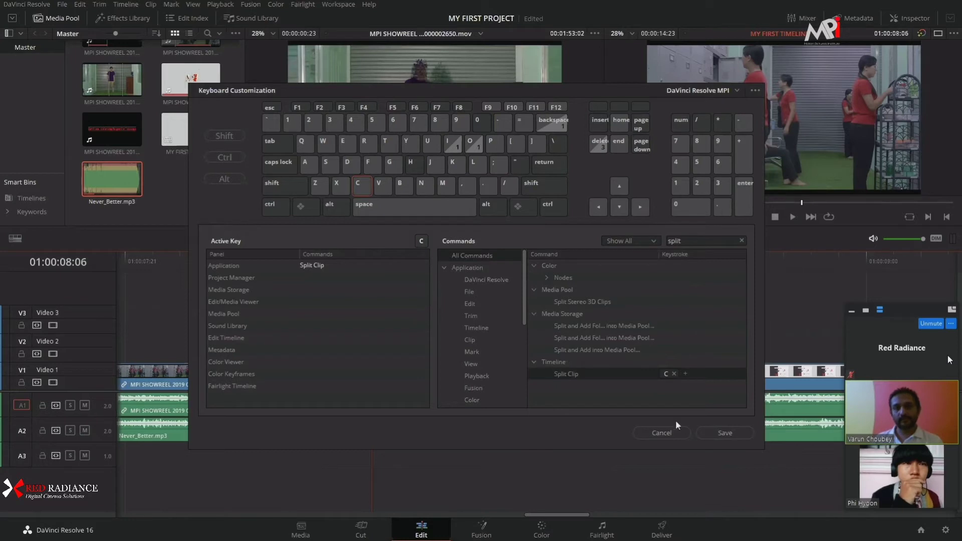
left_click(735, 432)
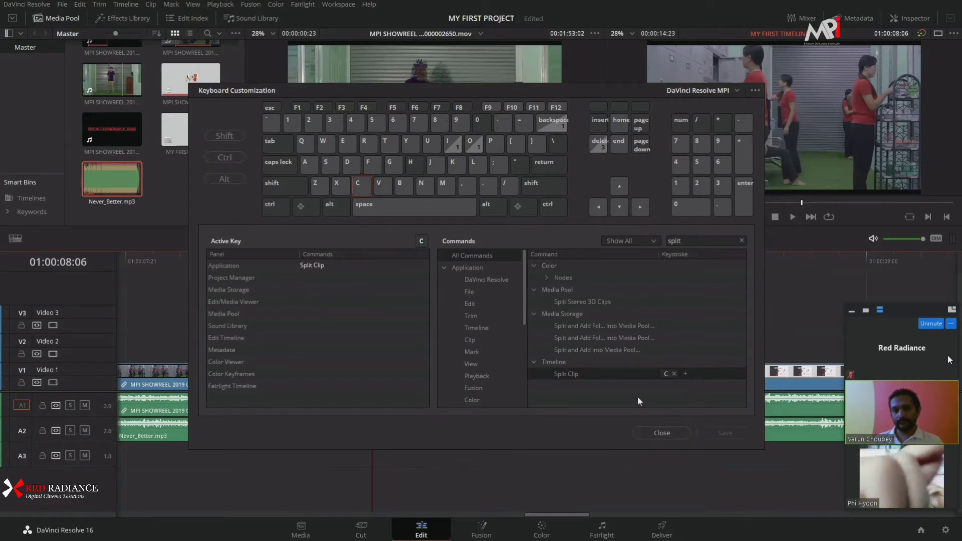
left_click(669, 434)
Split the second Never_Better.mp3 piece at 01:00:11:09, and move the new last piece away and back against it.
key("ctrl+minus")
key("ctrl+minus")
key("ctrl+minus")
key("ctrl+minus")
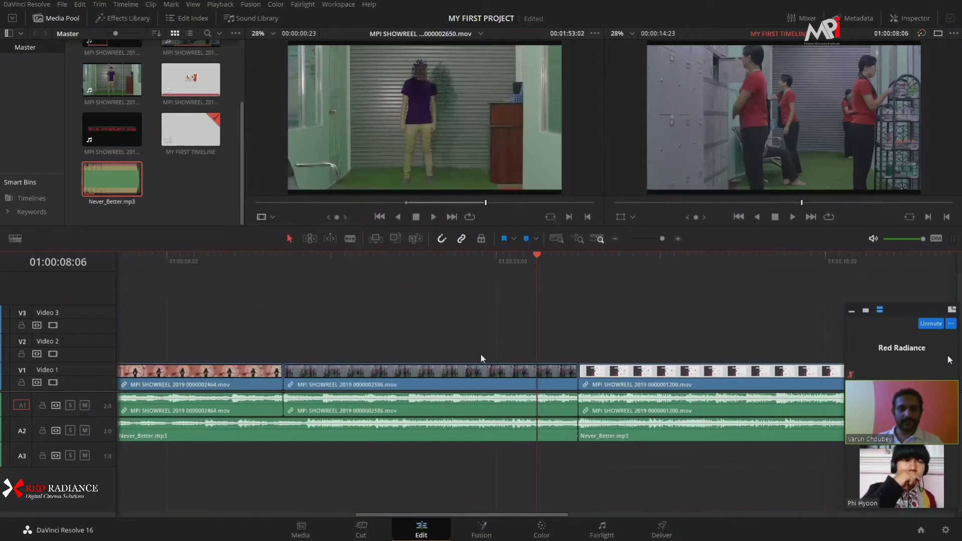
left_click(346, 266)
left_click(352, 275)
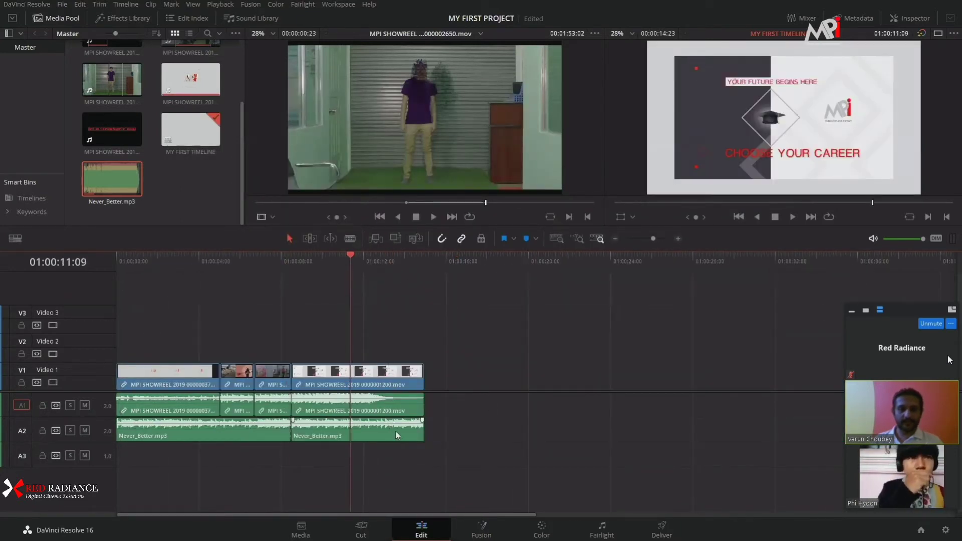
left_click(396, 431)
key("ctrl+b")
left_click_drag(399, 428, 505, 427)
left_click_drag(424, 439, 400, 439)
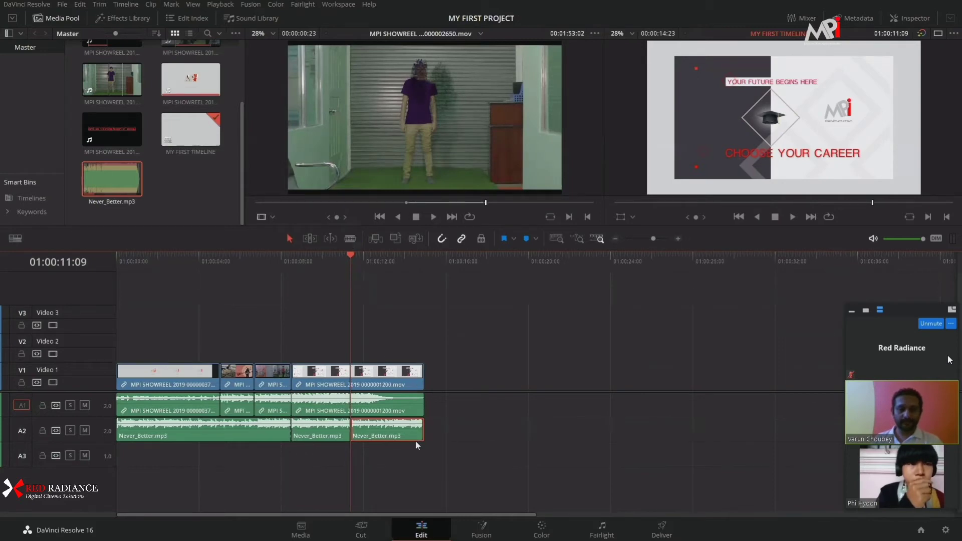
Undo the recent moves and the last split of the Never_Better.mp3 clip on Audio 2.
key("ctrl+z")
key("ctrl+z")
key("ctrl+z")
key("ctrl+z")
key("ctrl+z")
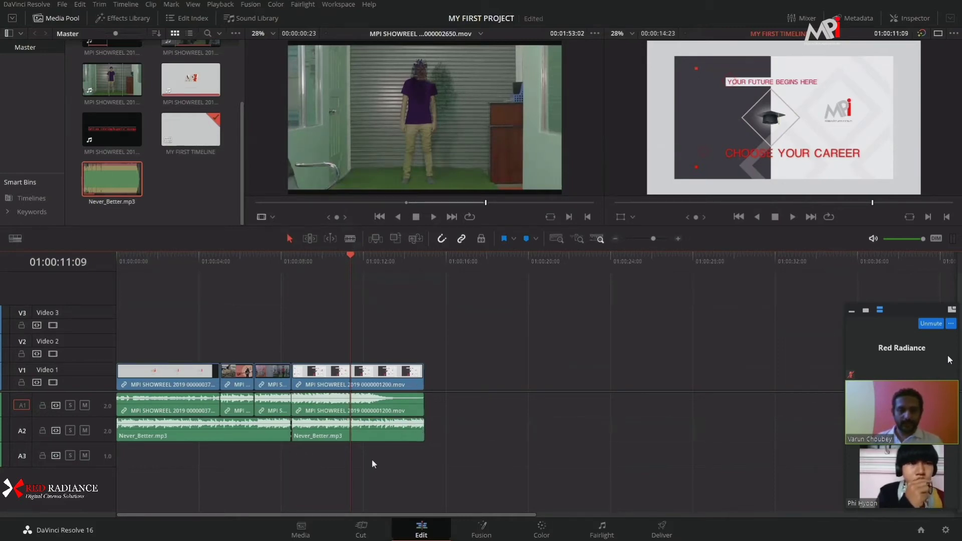
Split Never_Better.mp3 at 01:00:08:12, move the second piece away from the cut, and undo both changes.
left_click(311, 261)
left_click(289, 267)
key("ctrl+b")
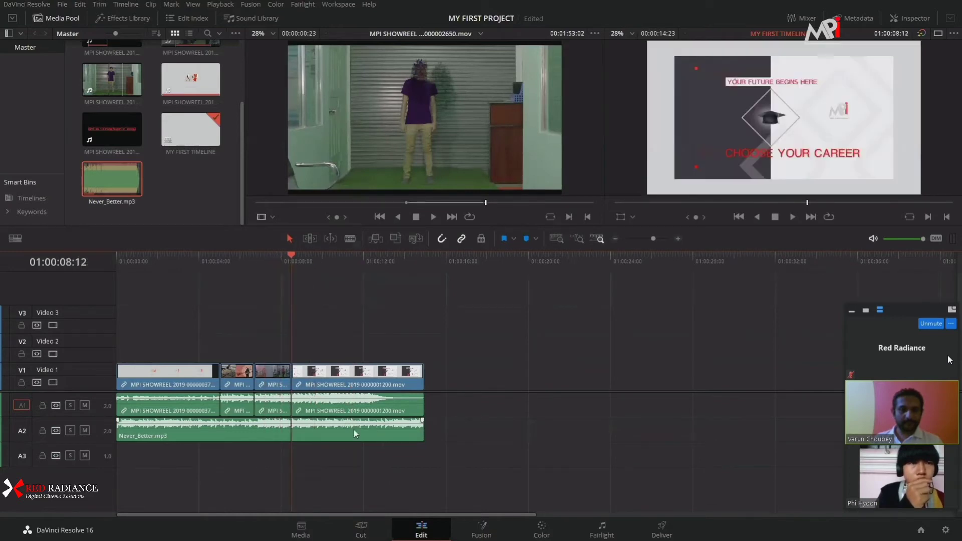
left_click_drag(345, 443, 492, 401)
key("ctrl+z")
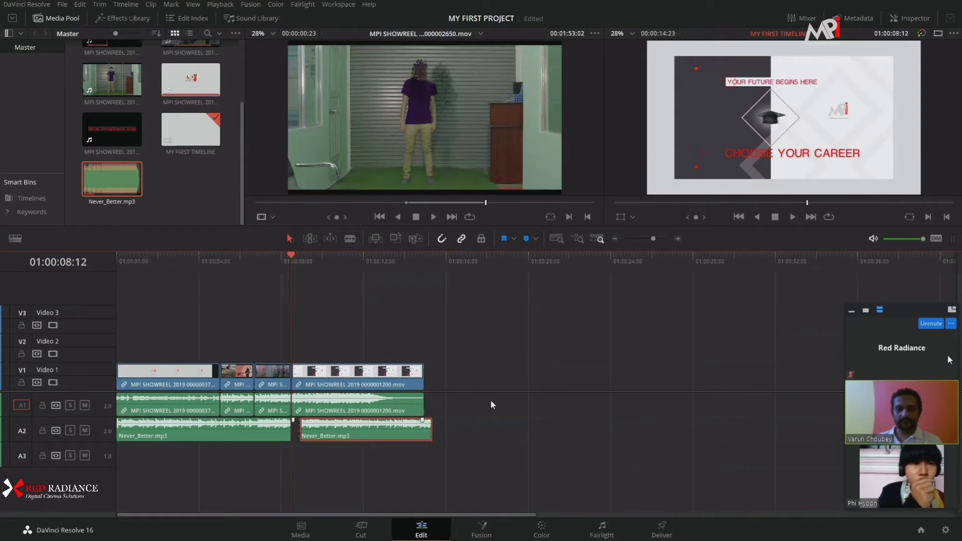
key("ctrl+z")
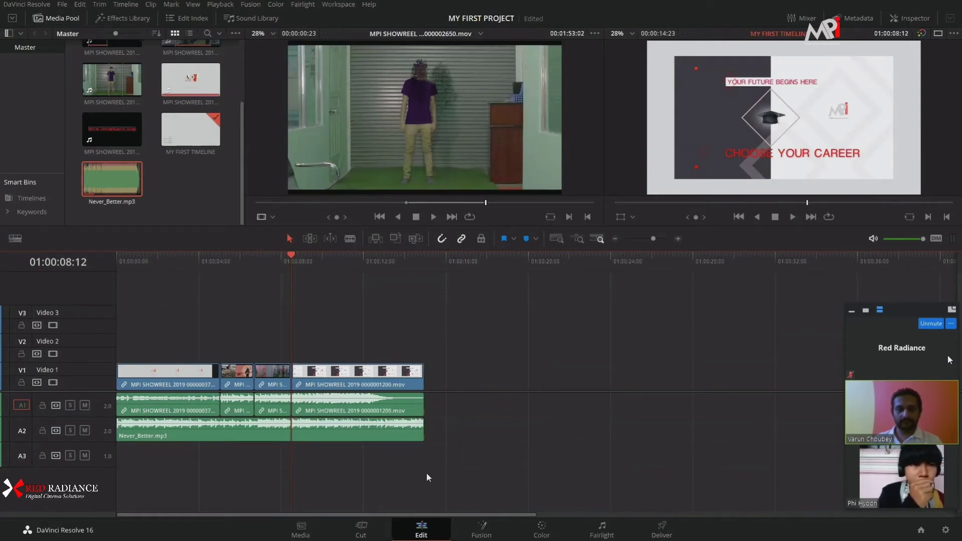
Park the playhead at 01:00:05:01, on the cut between the first and second video clips.
left_click_drag(308, 260, 182, 298)
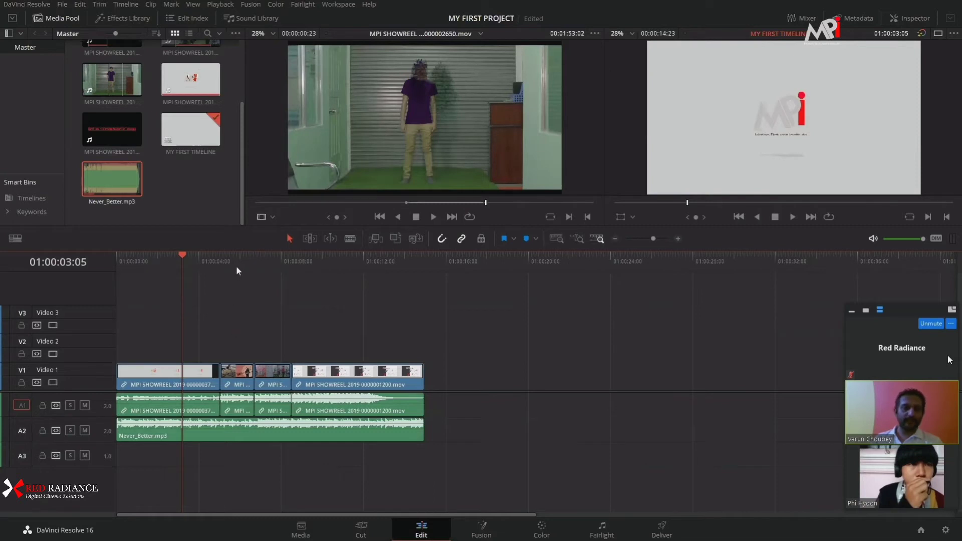
key("ctrl+equal")
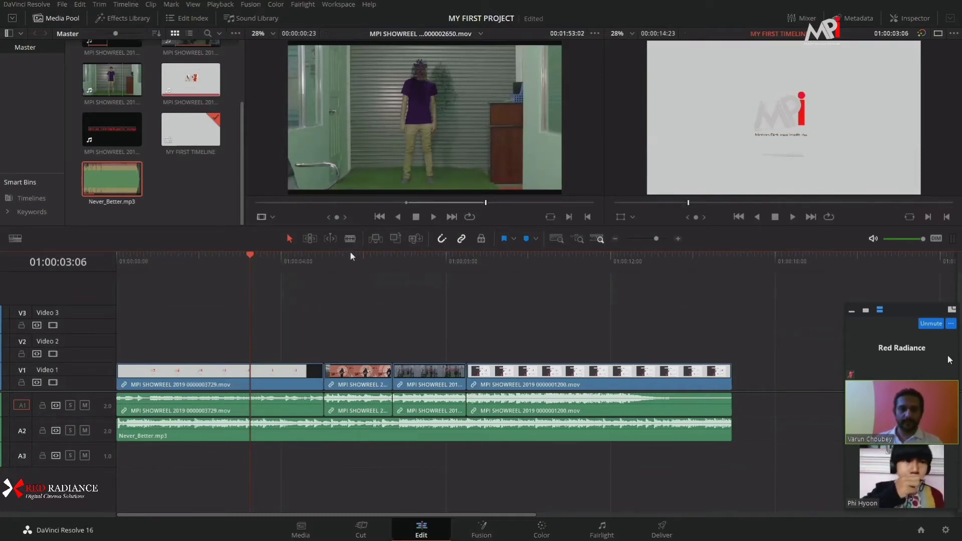
left_click(425, 265)
left_click_drag(425, 266, 171, 381)
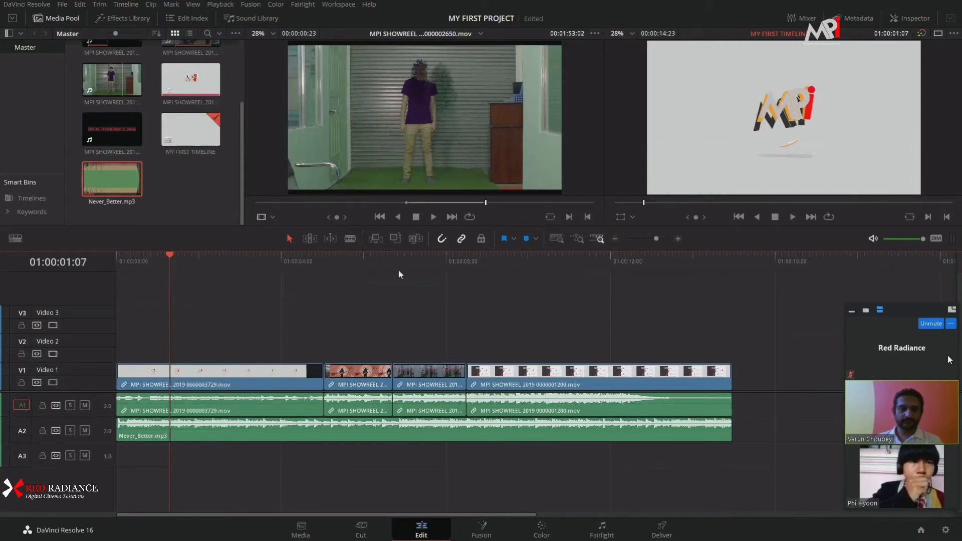
left_click_drag(398, 270, 325, 286)
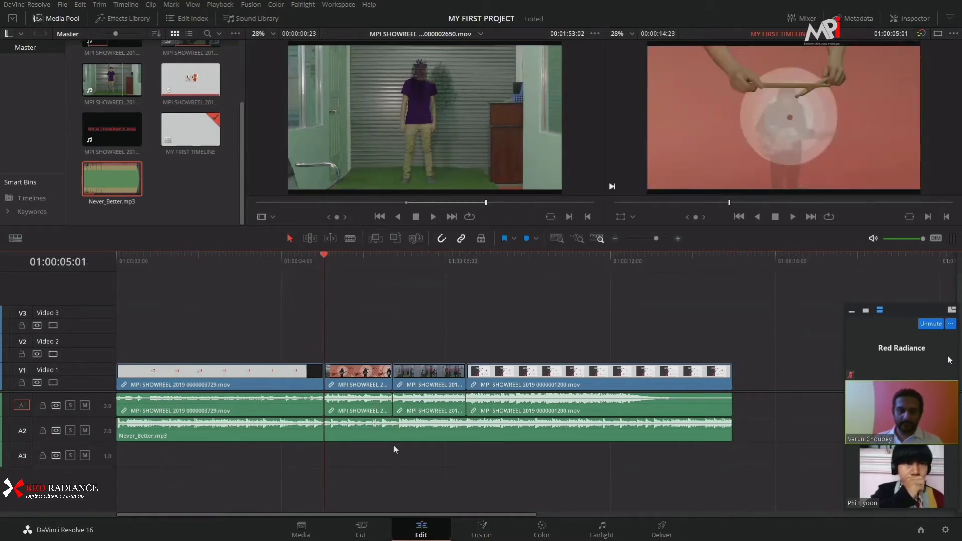
left_click(407, 436)
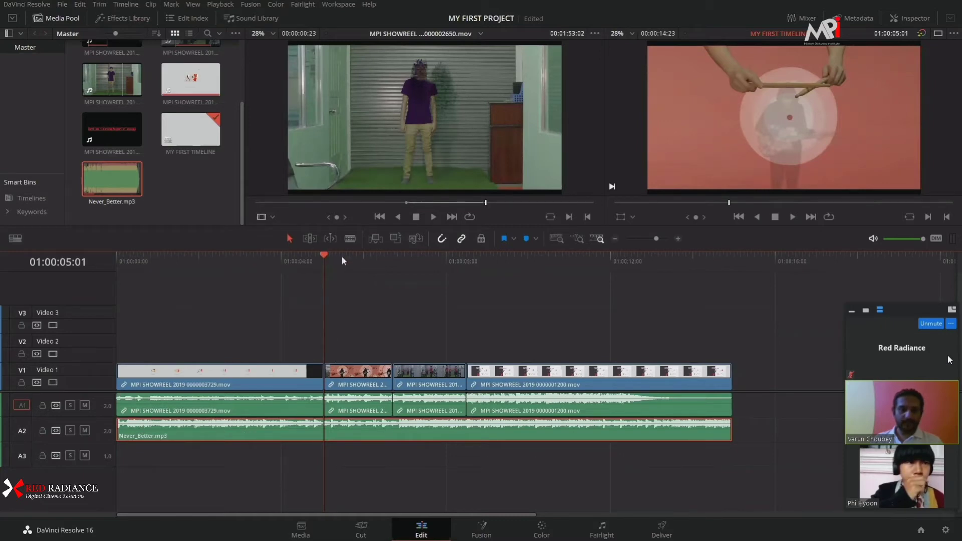
left_click_drag(341, 256, 324, 271)
Load the showreel clip ending in 000002464.mov as source and mark a 15-frame range of its TEAM - R PROJECT title, ending at 00:01:45:13.
scroll(203, 125, "up", 3)
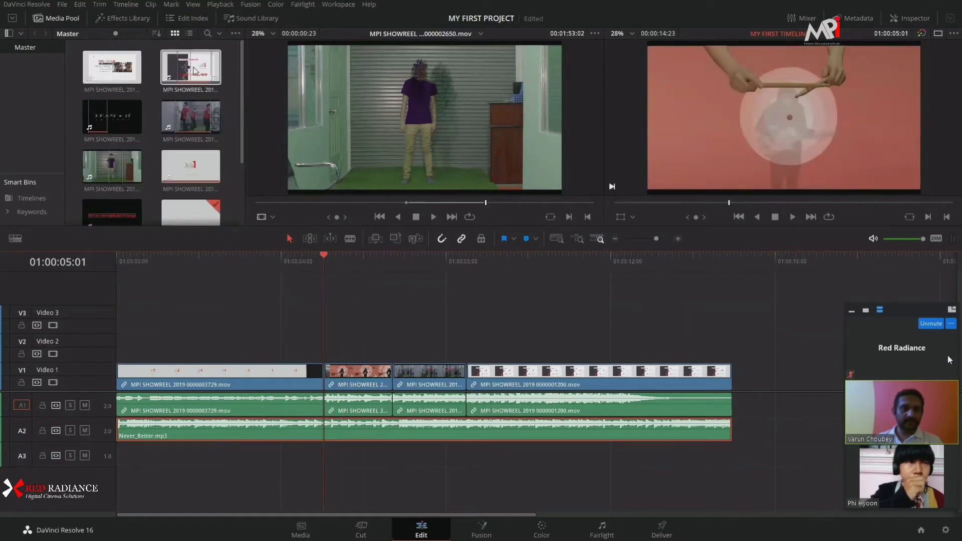
left_click(112, 113)
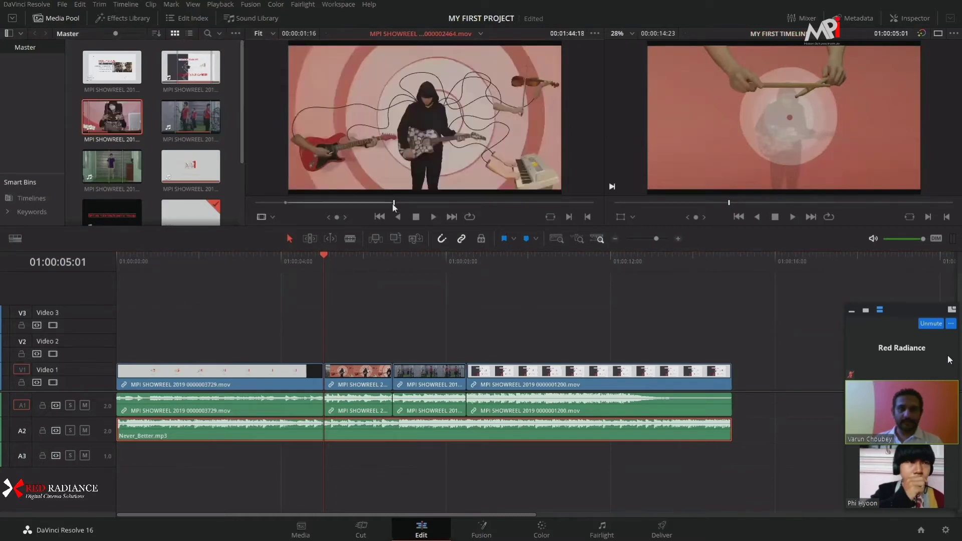
left_click_drag(407, 206, 406, 207)
left_click(406, 206)
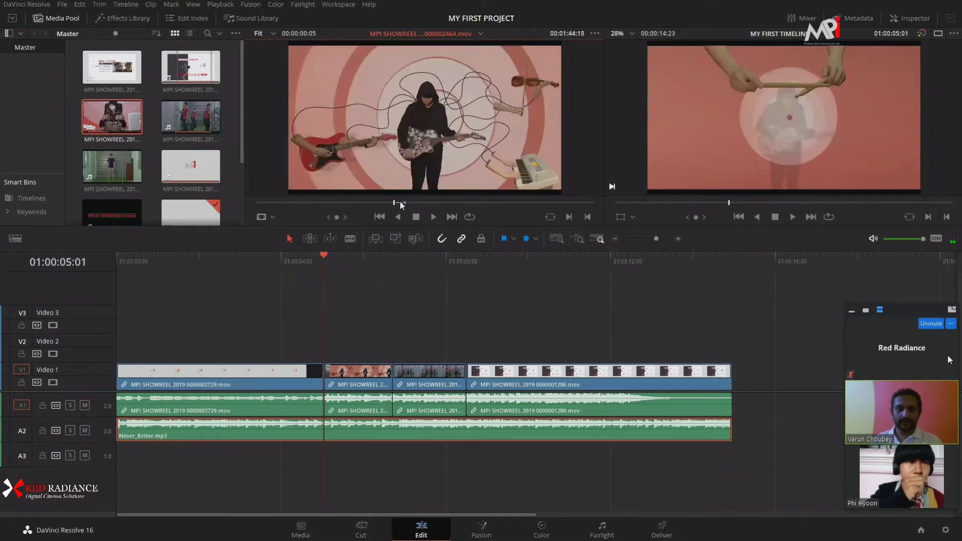
left_click(406, 203)
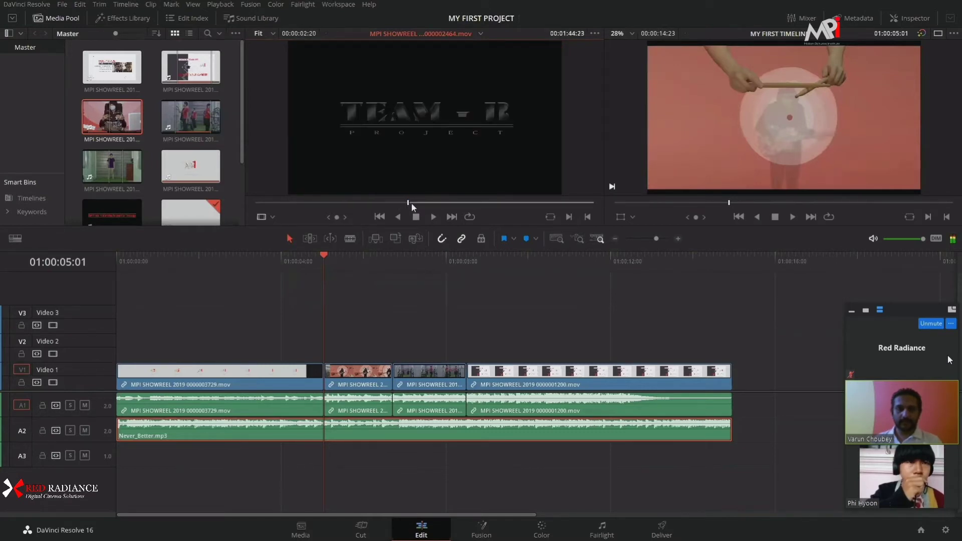
left_click(462, 203)
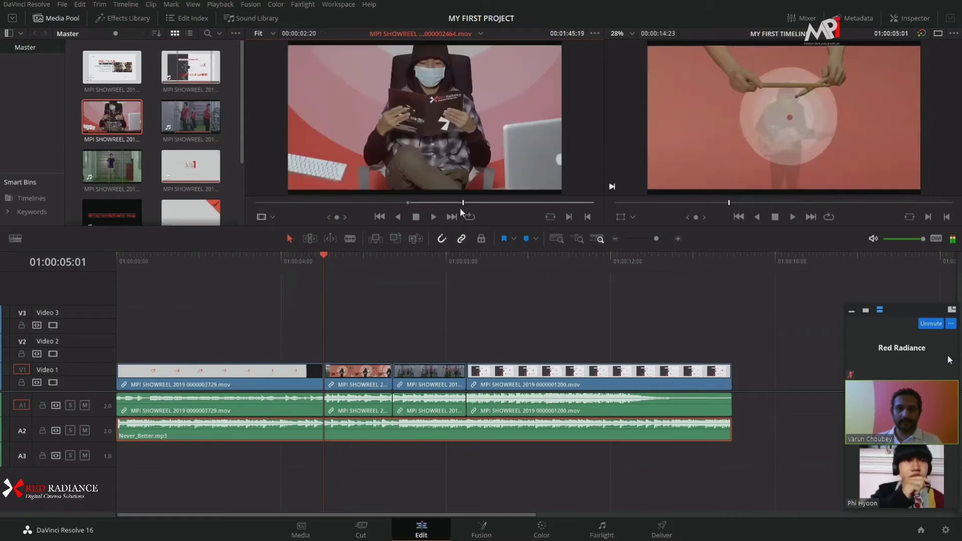
left_click(446, 204)
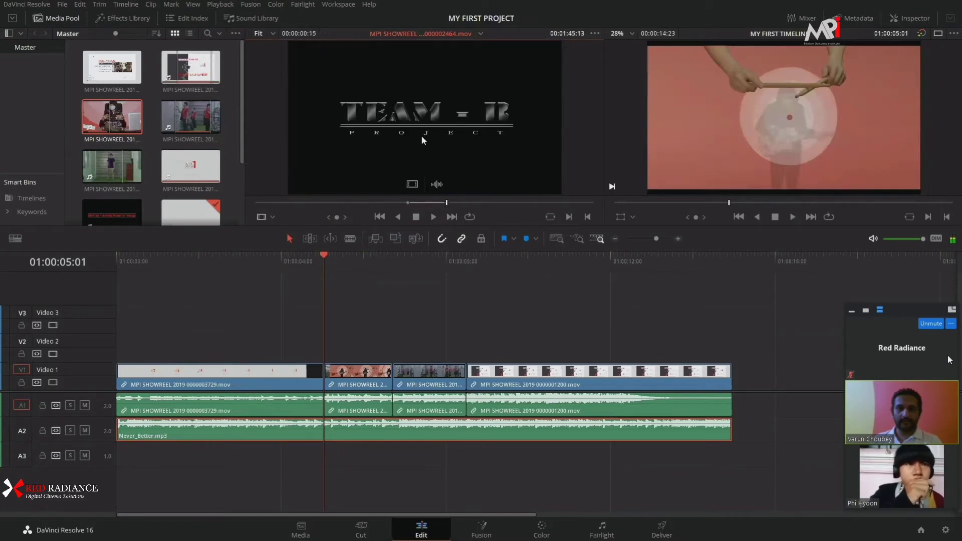
Insert the marked title range at 01:00:05:01 on Video 1 and play the timeline around the inserted clip.
left_click_drag(409, 134, 919, 56)
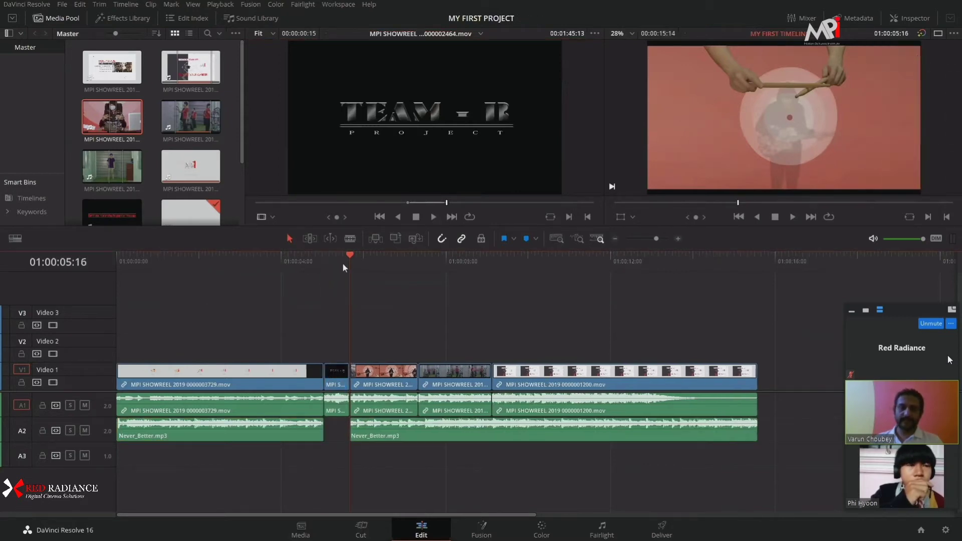
left_click(327, 269)
key("space")
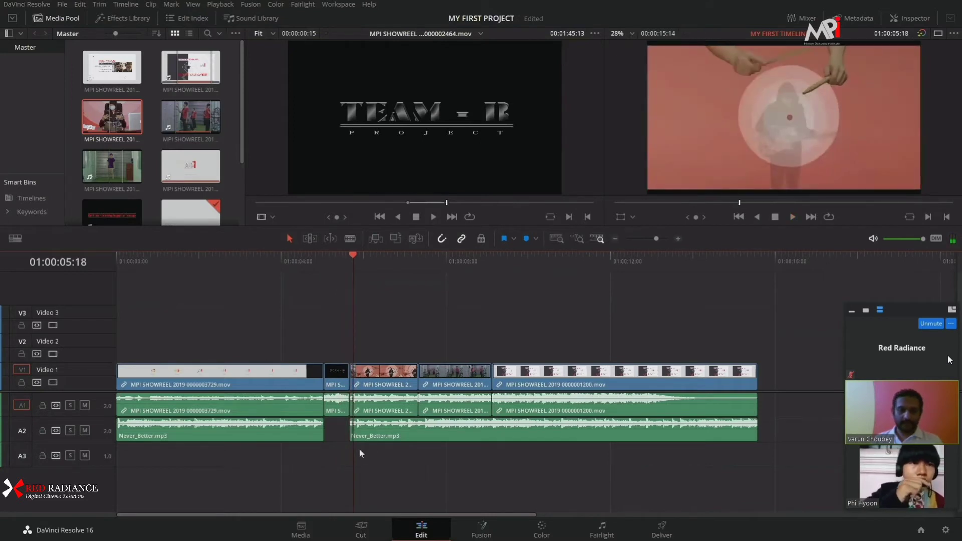
left_click(325, 269)
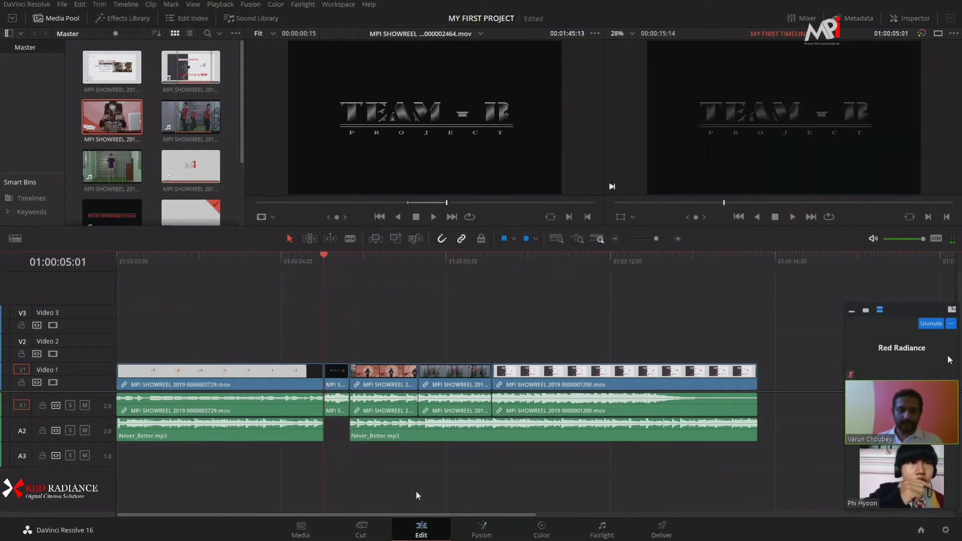
Examine how the inserted title clip affects the neighbouring video clips and the Never_Better.mp3 music on Audio 2.
scroll(387, 463, "up", 1)
scroll(582, 470, "up", 1)
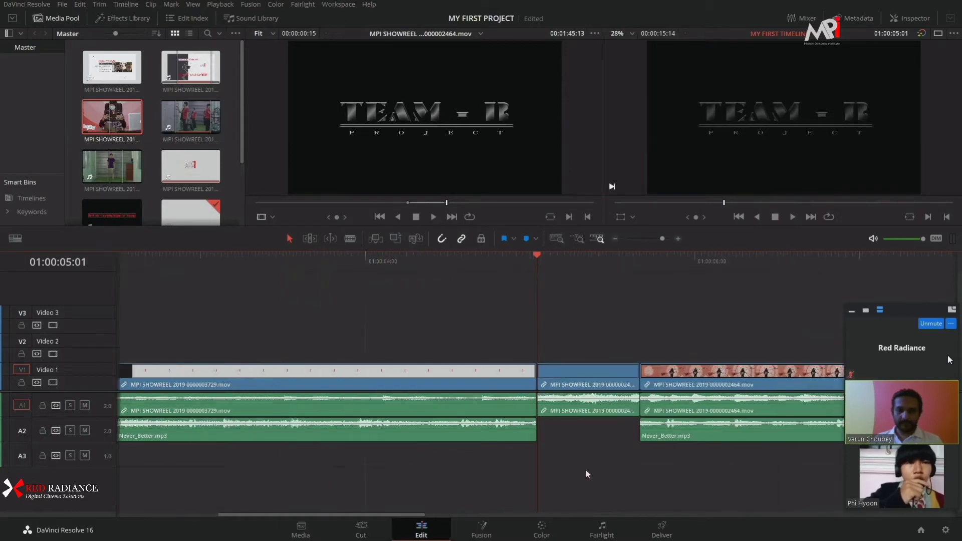
scroll(588, 469, "down", 1)
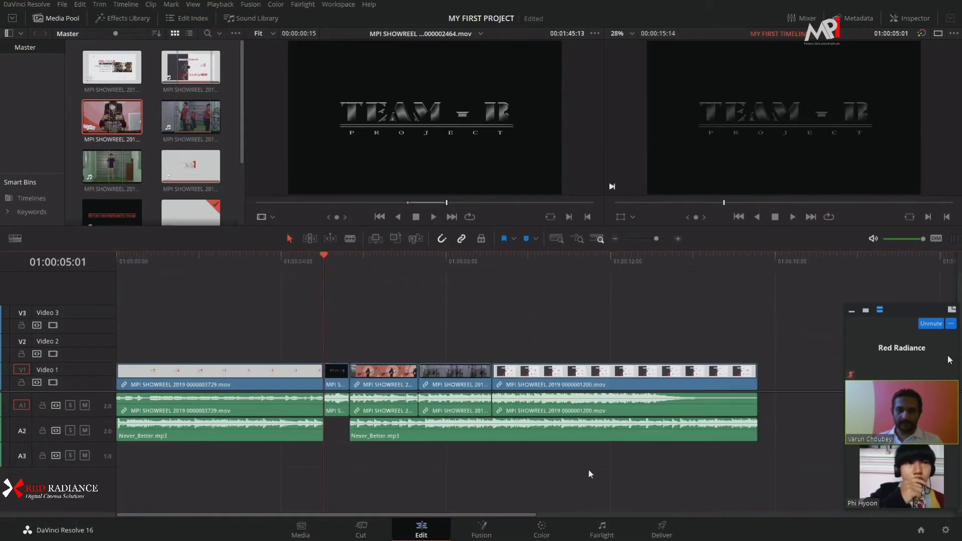
scroll(577, 467, "up", 1)
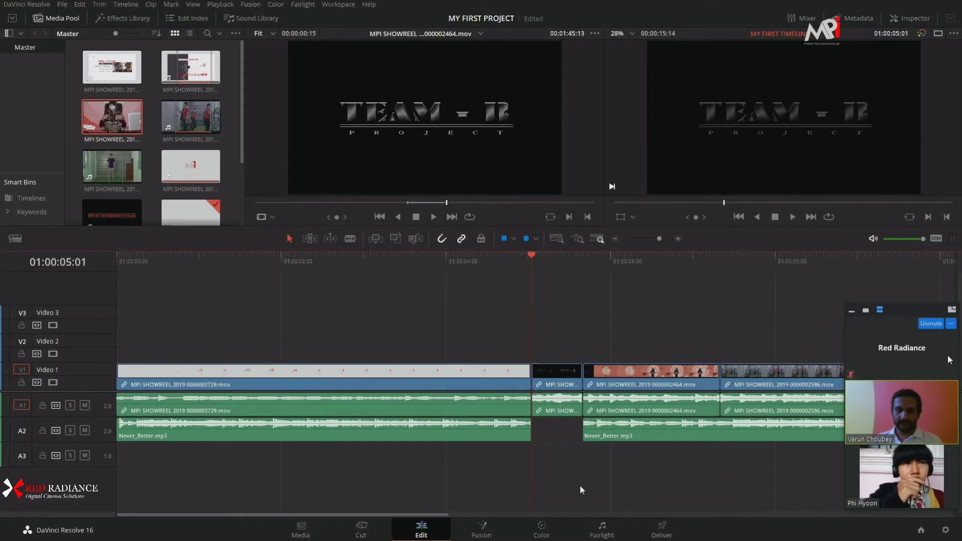
scroll(540, 477, "down", 1)
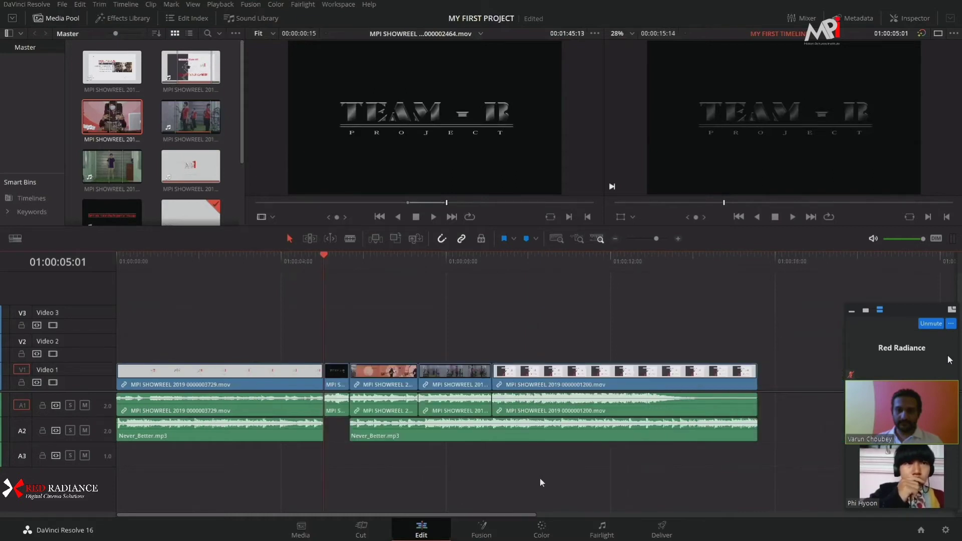
scroll(540, 478, "up", 1)
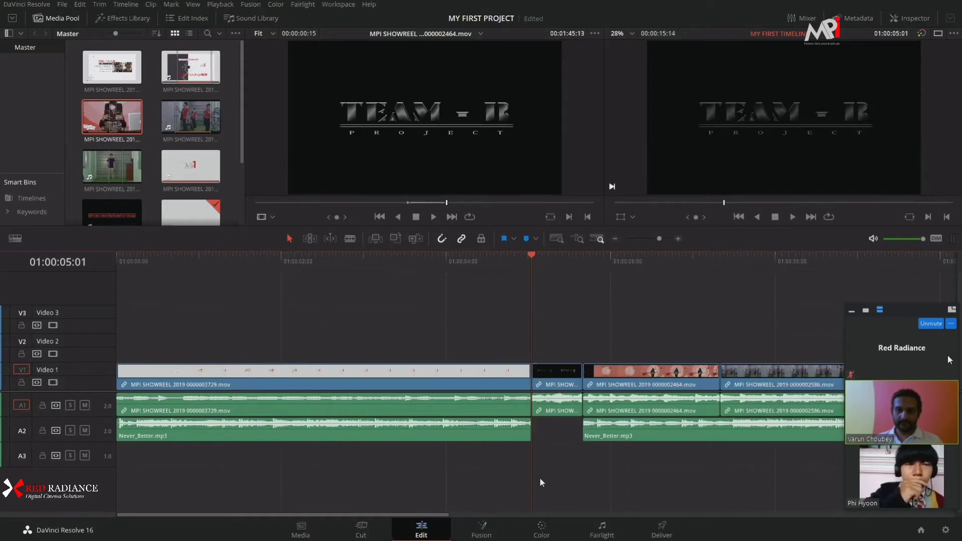
scroll(550, 476, "down", 1)
scroll(549, 476, "up", 1)
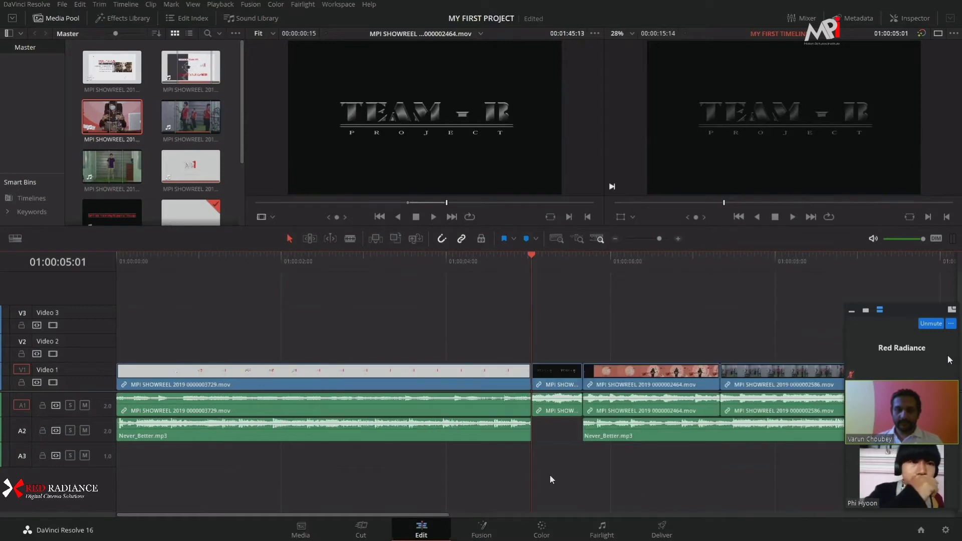
scroll(549, 475, "down", 2)
scroll(543, 471, "up", 1)
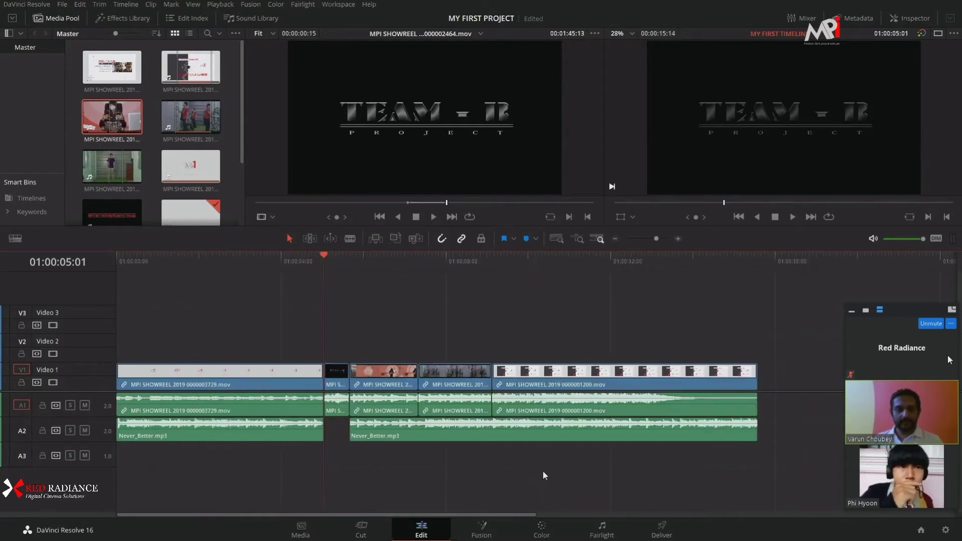
scroll(543, 470, "up", 1)
left_click(556, 383)
scroll(552, 461, "down", 1)
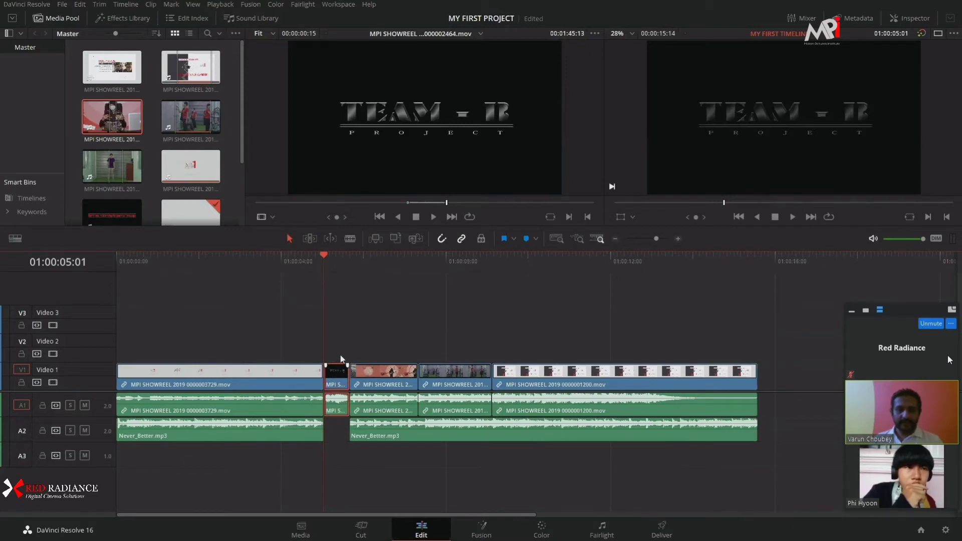
left_click(337, 464)
left_click(408, 436)
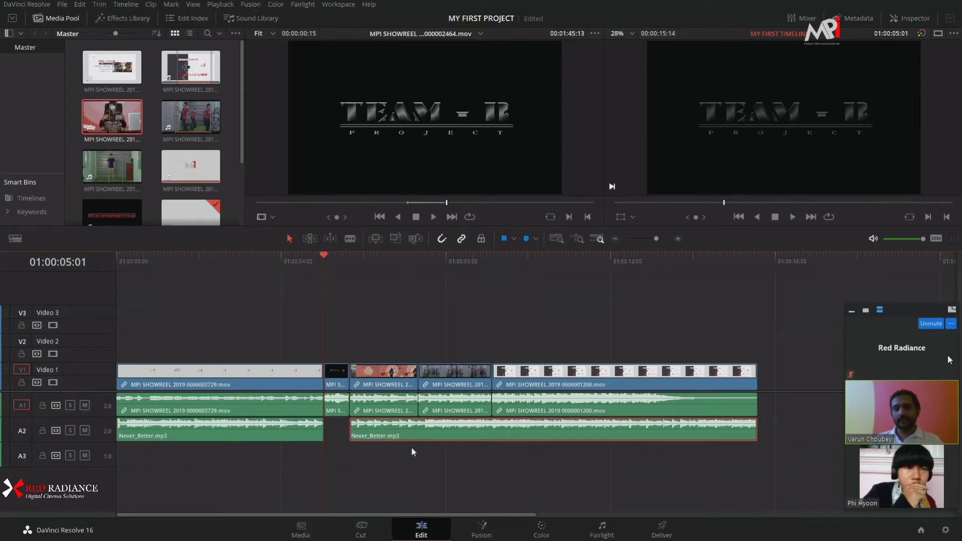
Undo the title insert, and repeat the same insert at 01:00:05:01 twice, undoing it each time.
key("ctrl+z")
key("ctrl+z")
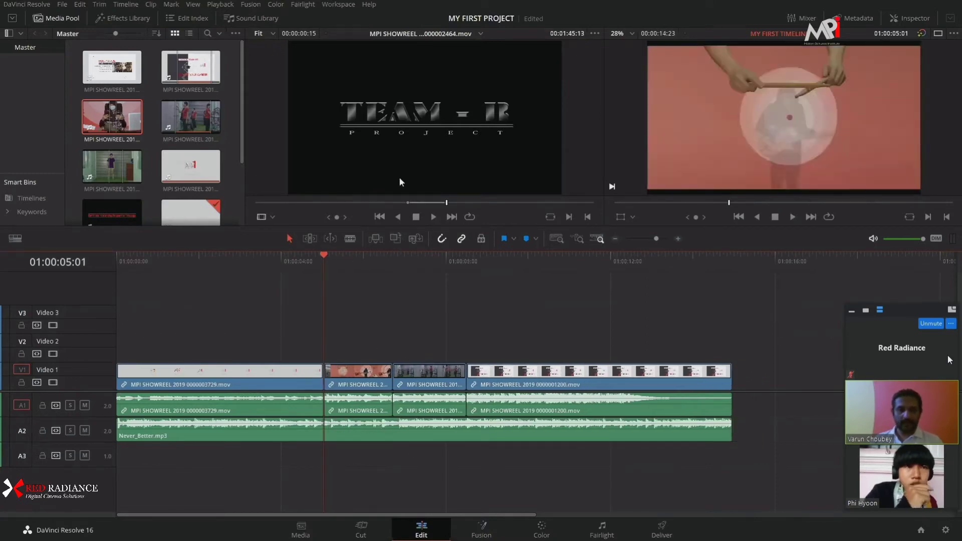
left_click_drag(417, 111, 898, 57)
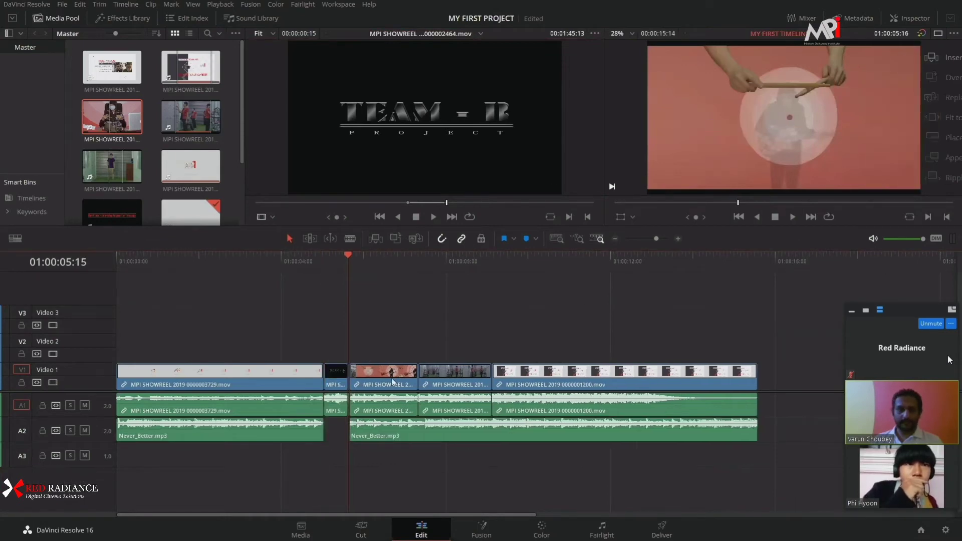
left_click(336, 374)
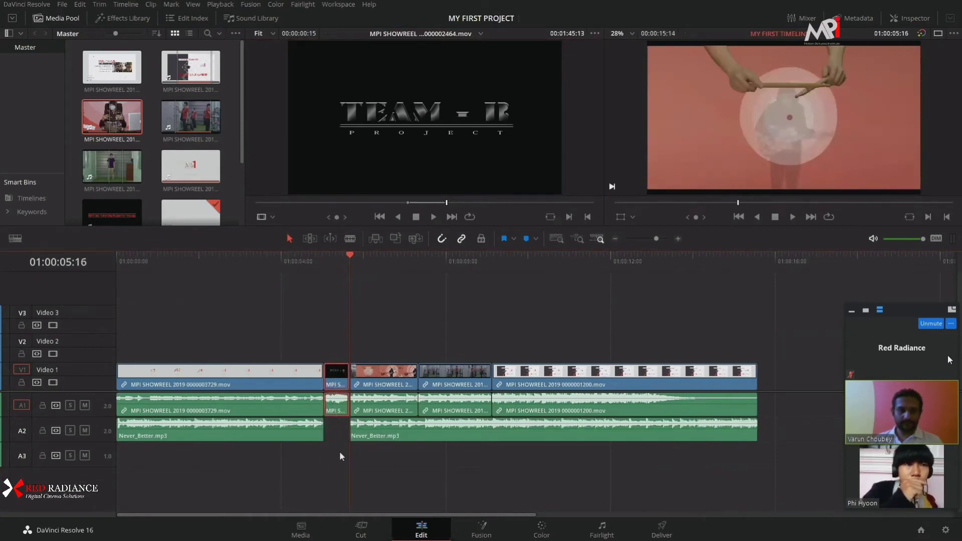
key("ctrl+z")
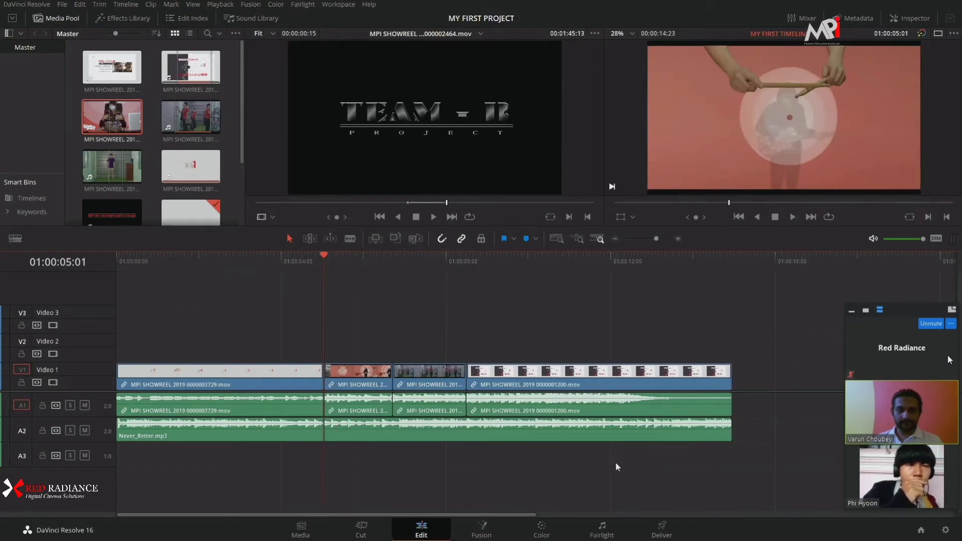
left_click_drag(423, 104, 909, 57)
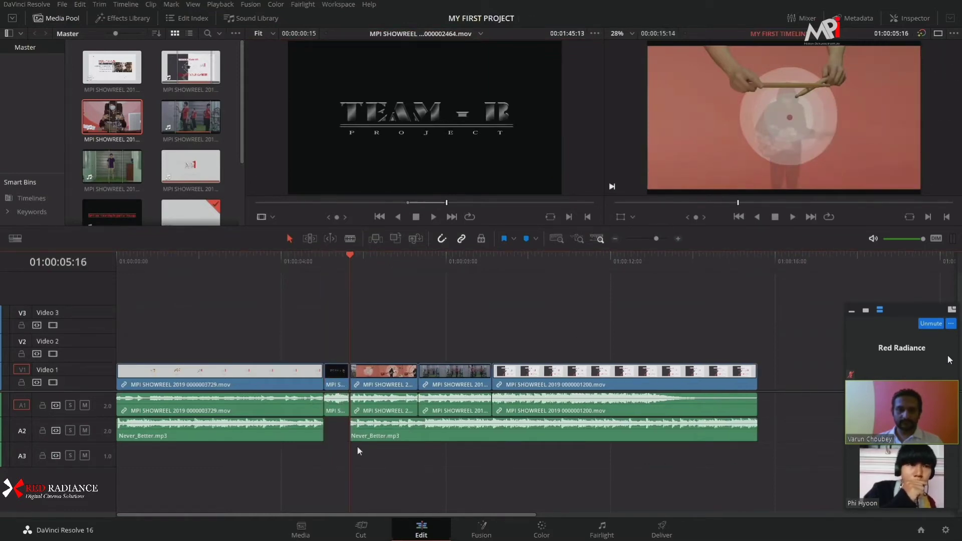
key("ctrl+z")
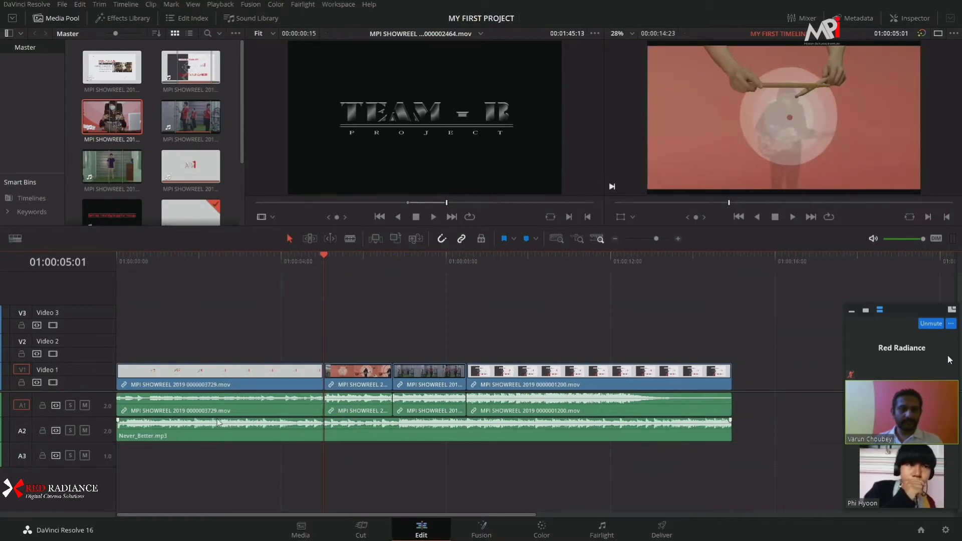
Lock the Audio 2 track and insert the marked title range at 01:00:05:01 on Video 1.
left_click(42, 431)
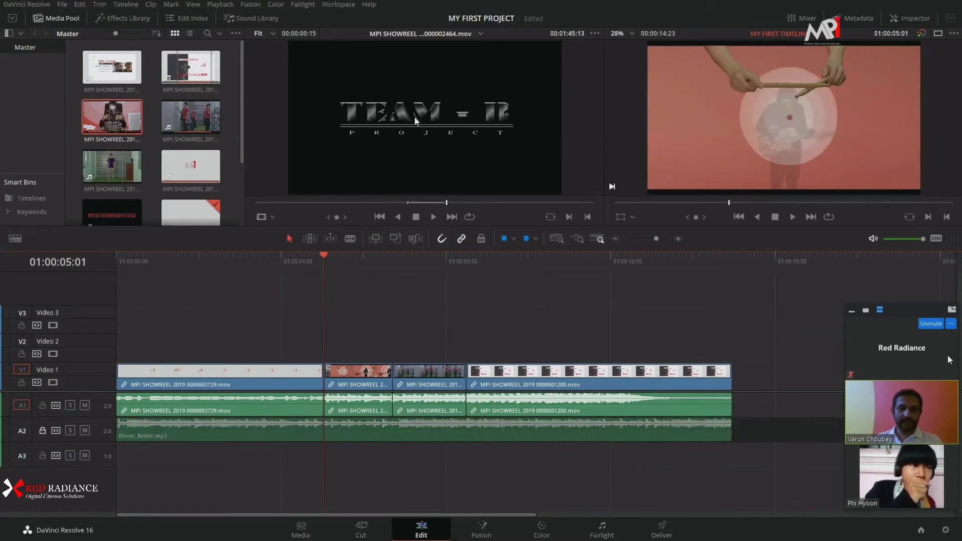
left_click_drag(416, 103, 925, 50)
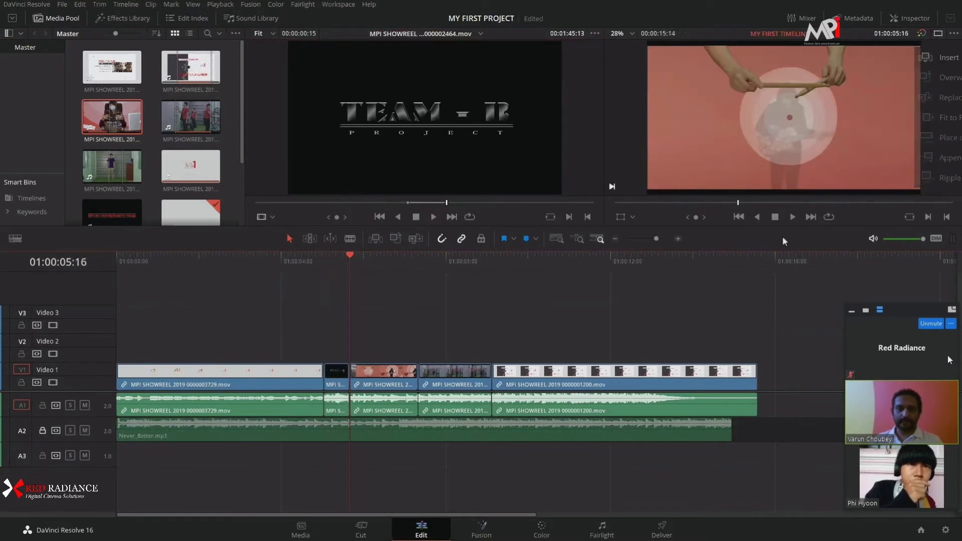
Save the project, then unlock the Audio 2 track and turn off its auto track selector.
key("ctrl+s")
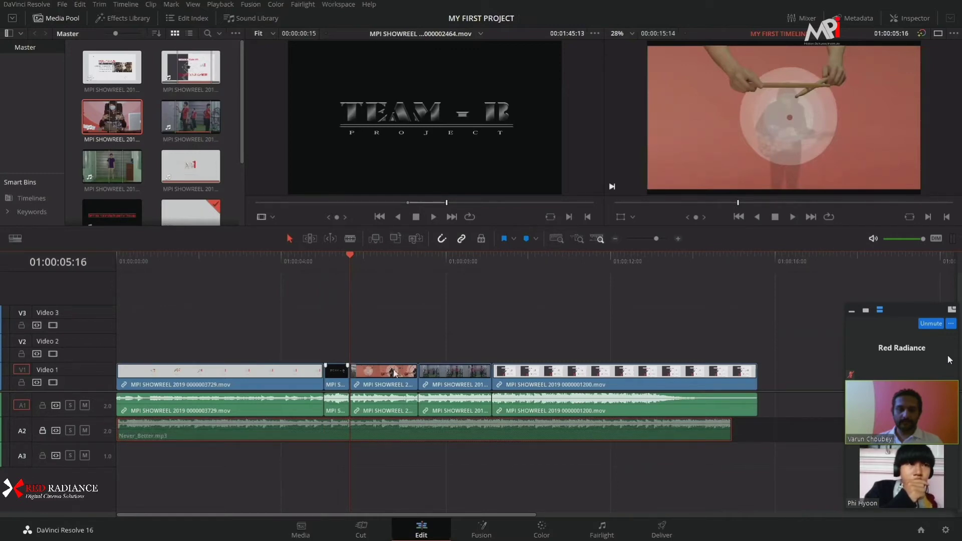
key("ctrl+=")
key("ctrl+=")
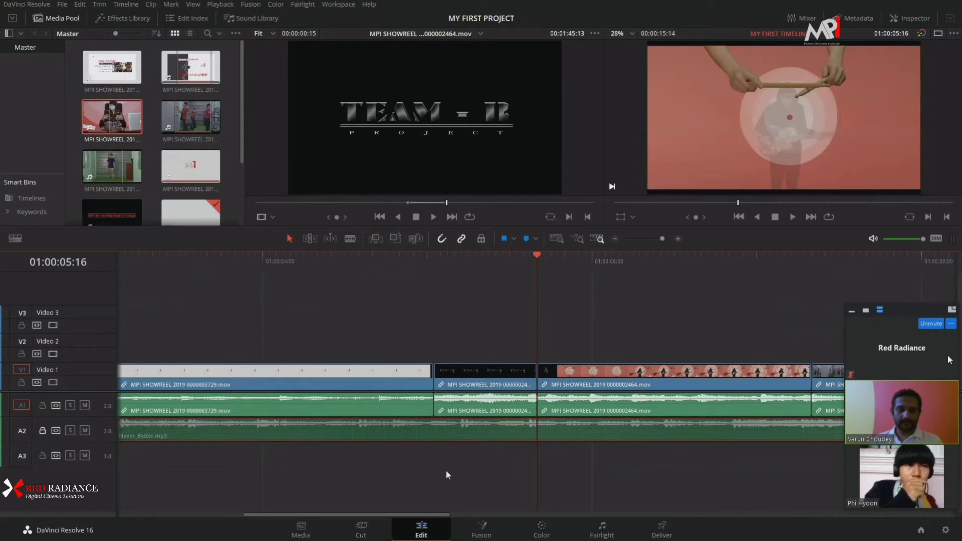
left_click(42, 431)
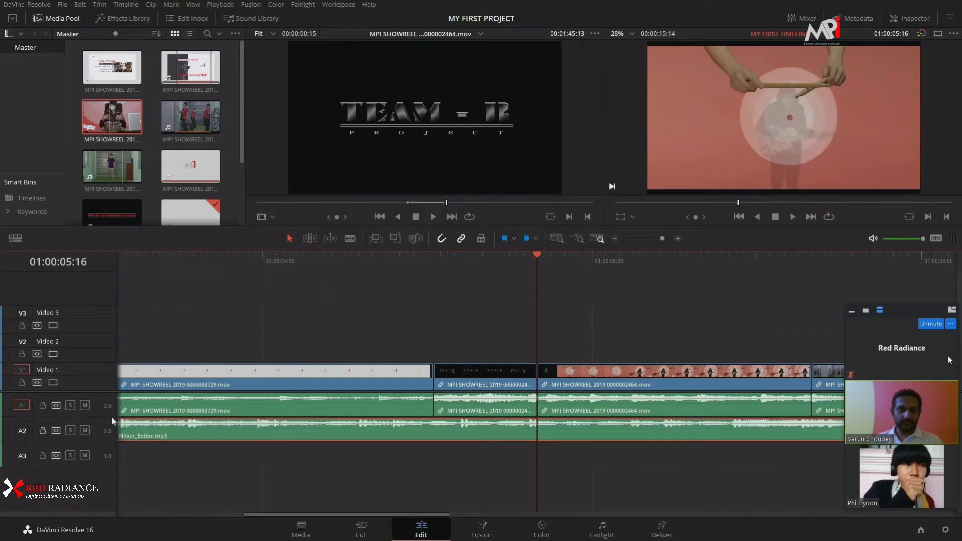
left_click(56, 430)
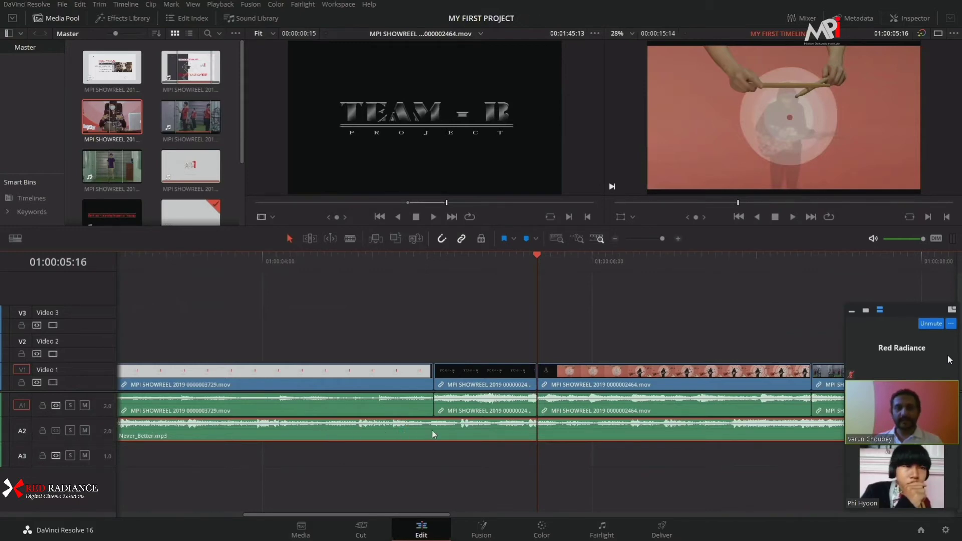
Undo the title insert, unlock Audio 2 with its auto track selector off, and insert the marked title range at 01:00:05:01 on Video 1.
key("ctrl+z")
key("ctrl+z")
key("ctrl+z")
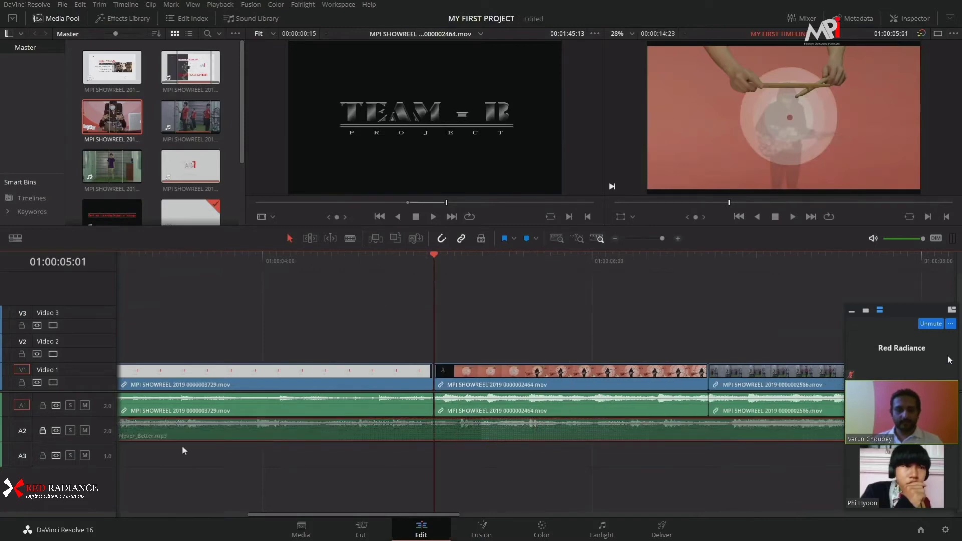
left_click(43, 431)
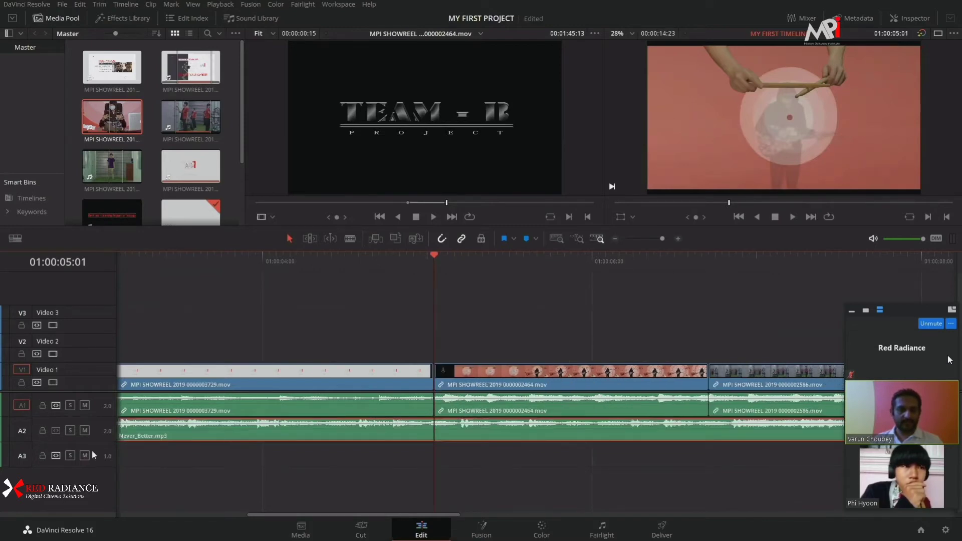
left_click_drag(416, 108, 925, 57)
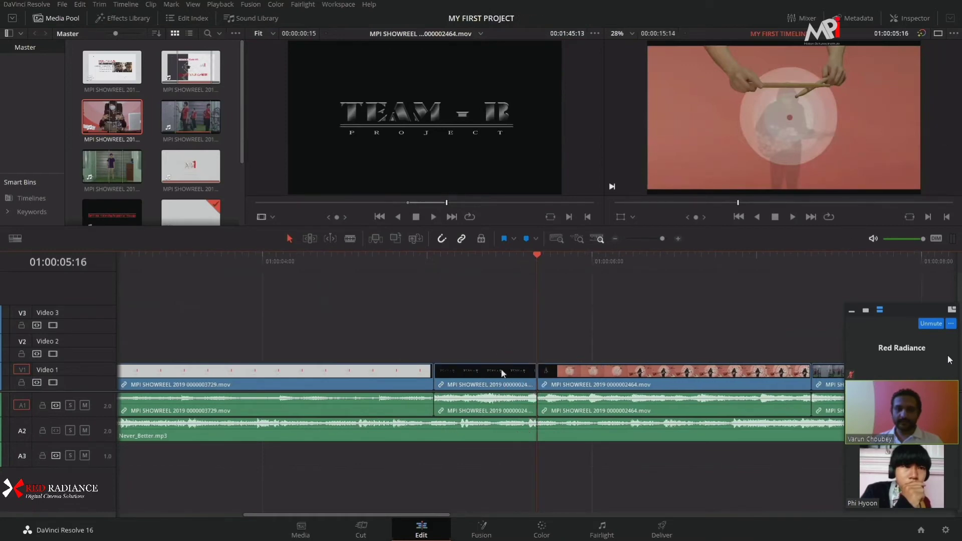
Remove the inserted title clip and insert the same marked title range again on Video 1.
left_click(491, 432)
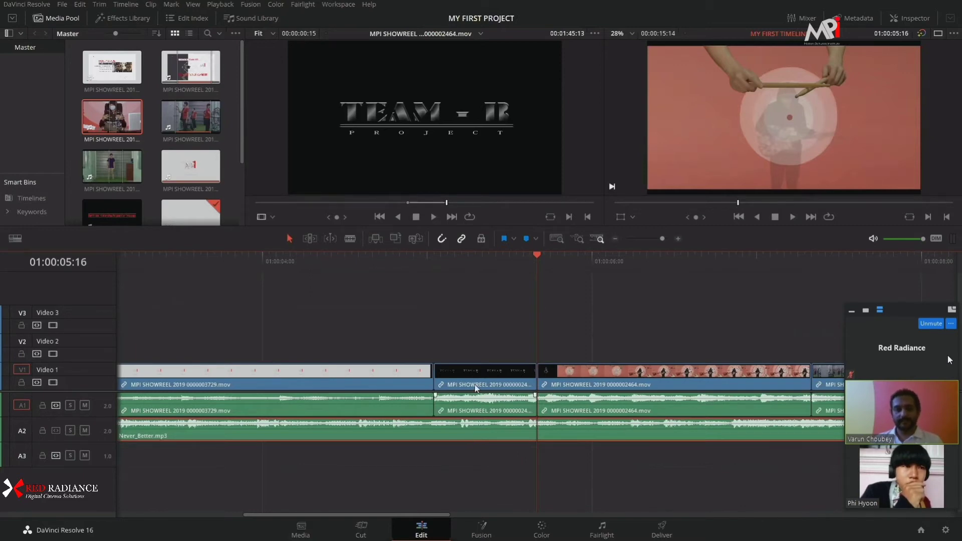
scroll(474, 384, "down", 3)
scroll(477, 403, "up", 2)
scroll(476, 404, "up", 2)
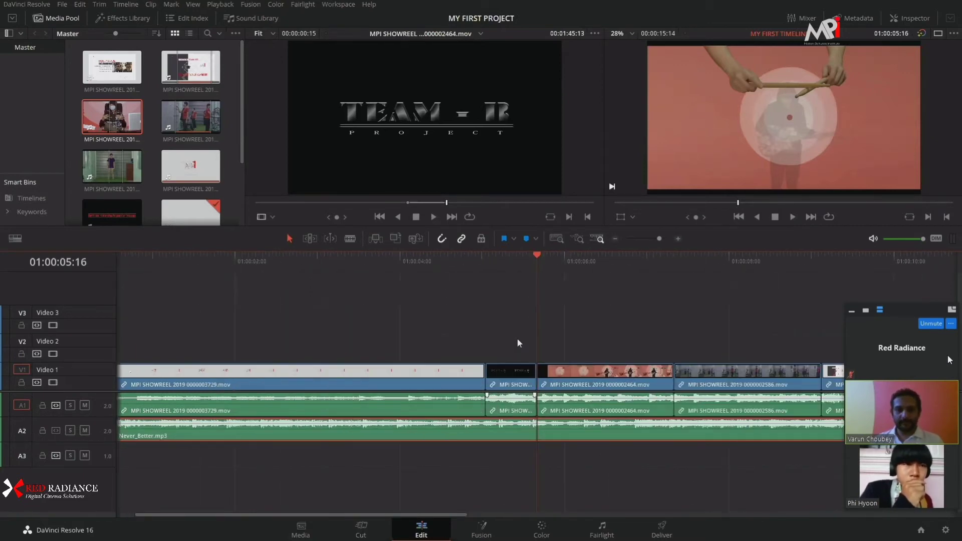
key("Delete")
left_click_drag(420, 133, 903, 57)
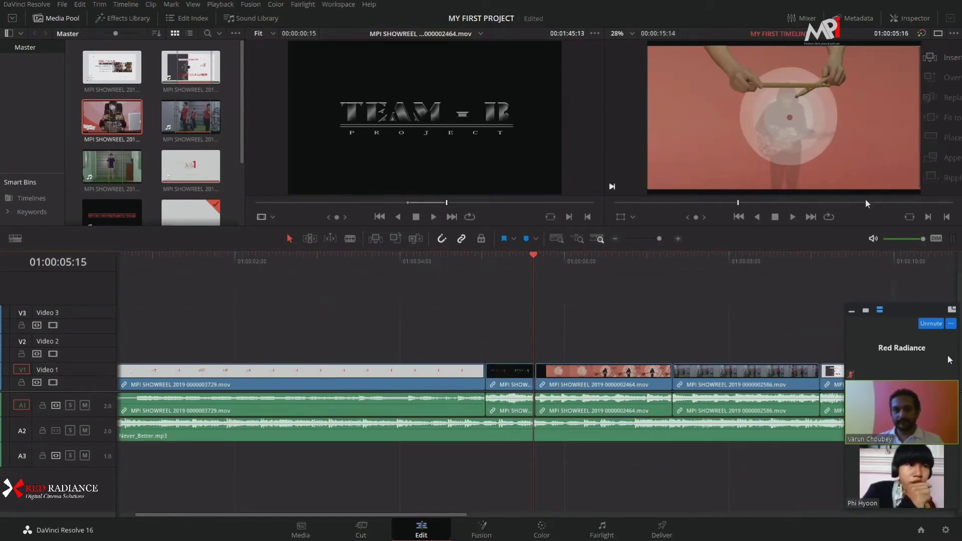
Extend the end of Never_Better.mp3 on Audio 2 to line up with the end of the last Video 1 clip.
scroll(527, 468, "down", 2)
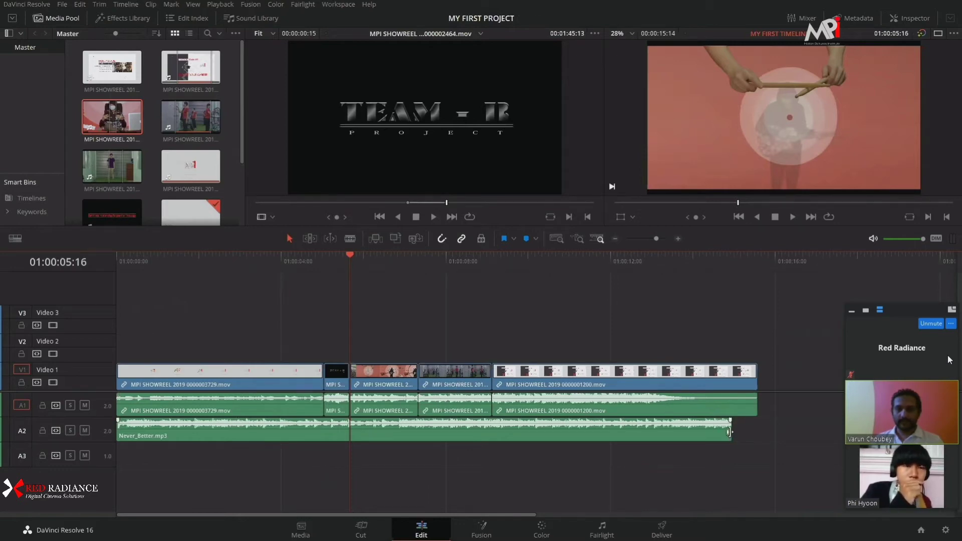
left_click_drag(730, 437, 756, 437)
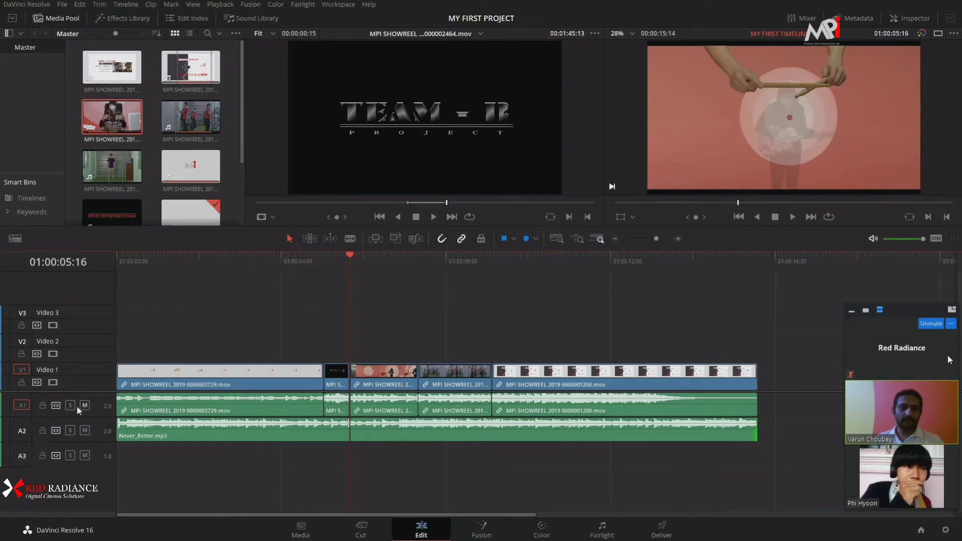
Solo audio track A1, mute it instead, and save the project.
left_click(70, 406)
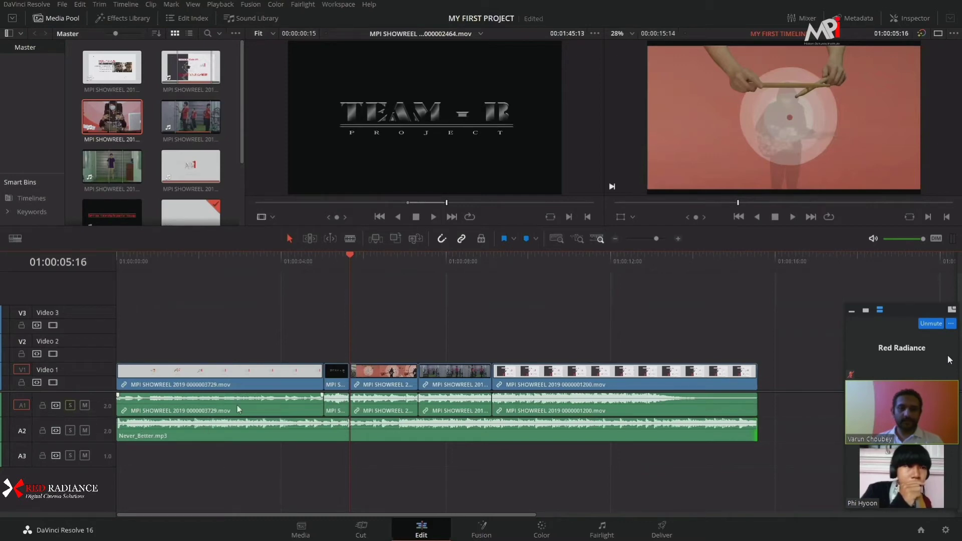
left_click(84, 406)
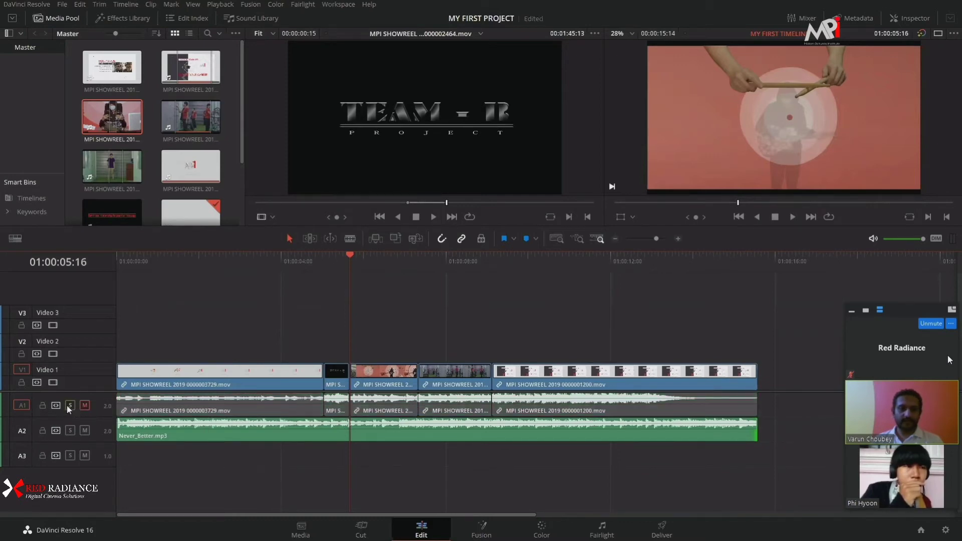
key("ctrl+s")
Play the timeline from about 01:00:03:19 to check the Never_Better.mp3 music with track A1 muted.
left_click_drag(302, 272, 273, 269)
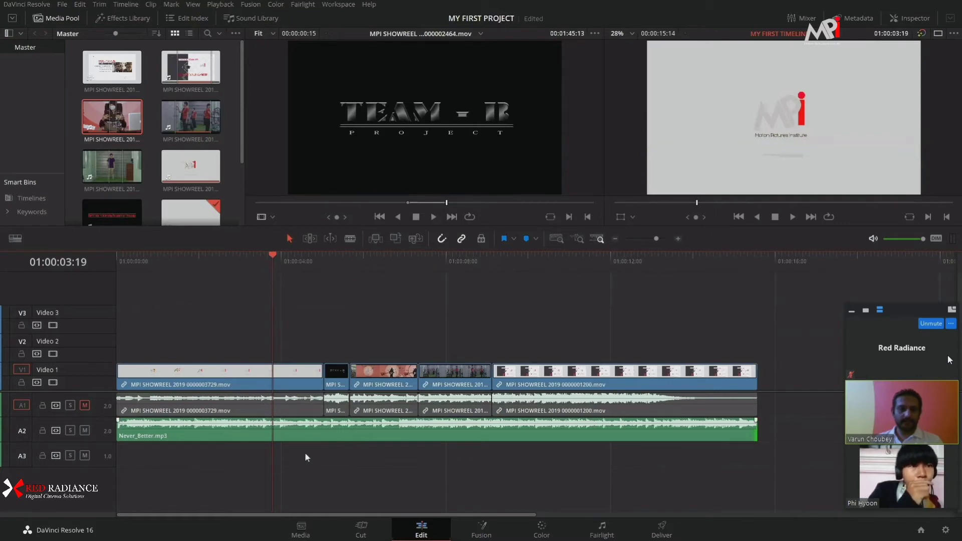
left_click(474, 432)
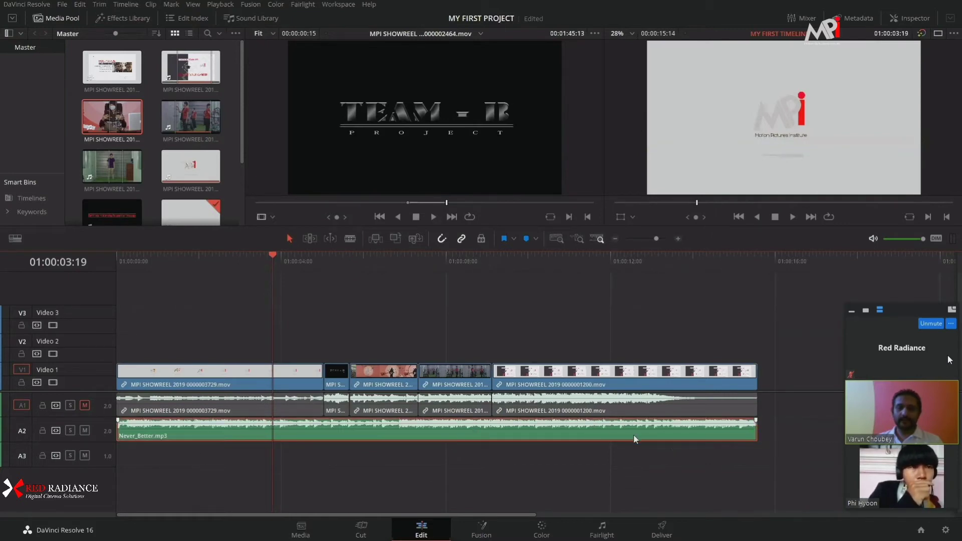
left_click(181, 264)
key("space")
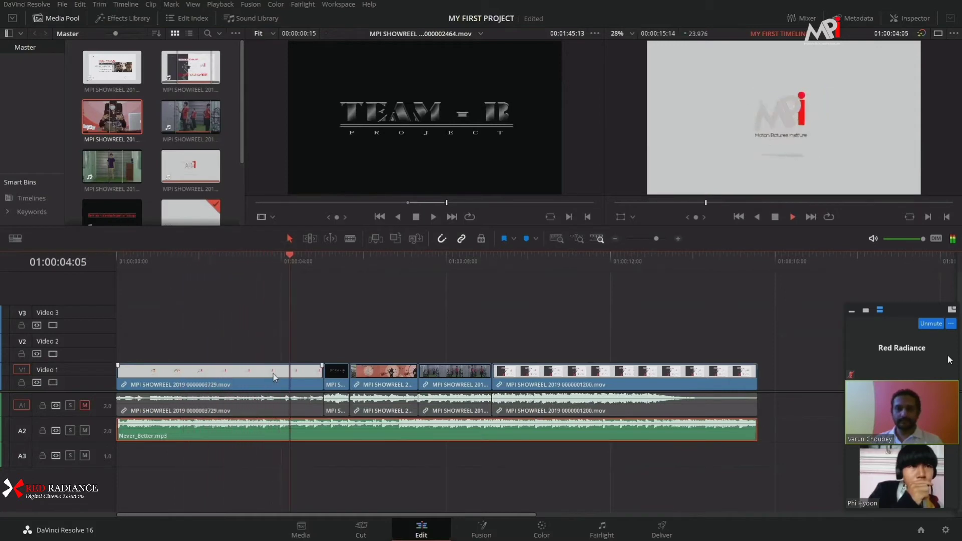
key("space")
Save the project and shrink the timeline area to enlarge the viewers and the media pool.
key("ctrl+s")
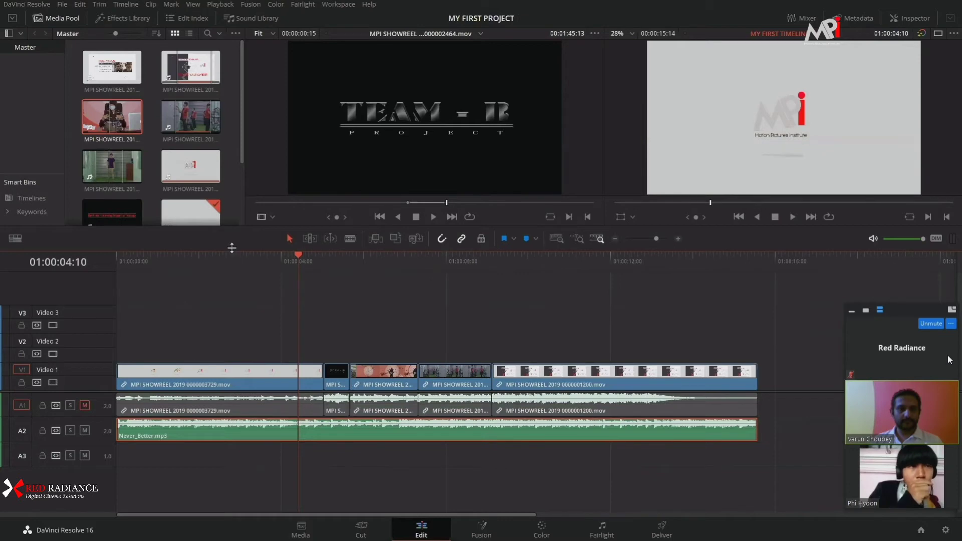
left_click_drag(231, 247, 244, 326)
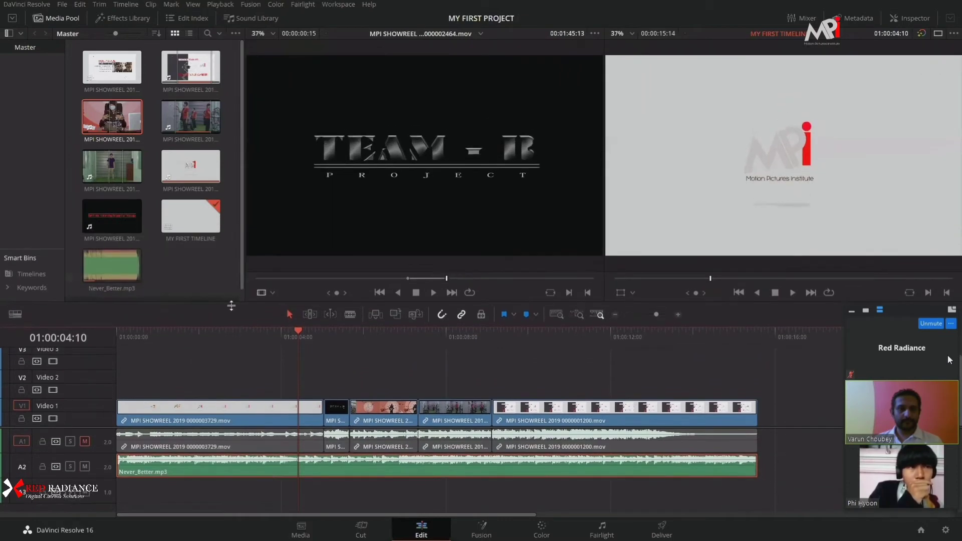
left_click(210, 274)
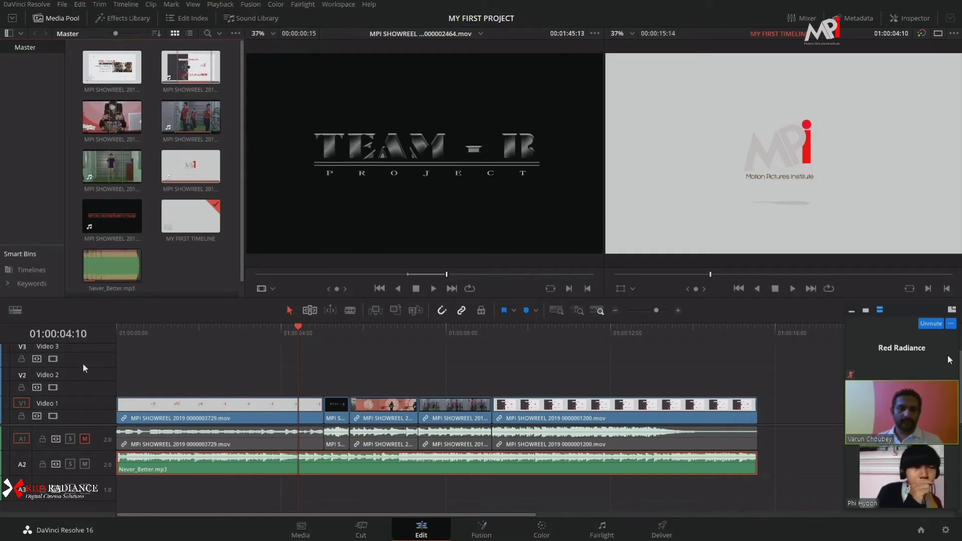
Try disabling the Video 1 and Video 2 tracks, and enable both again.
left_click(53, 416)
left_click(53, 416)
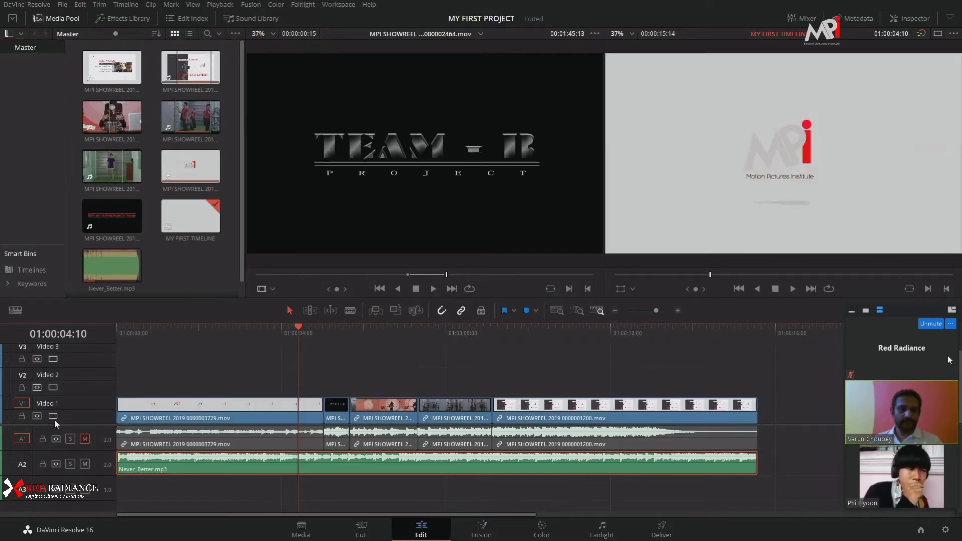
left_click(54, 419)
left_click(53, 387)
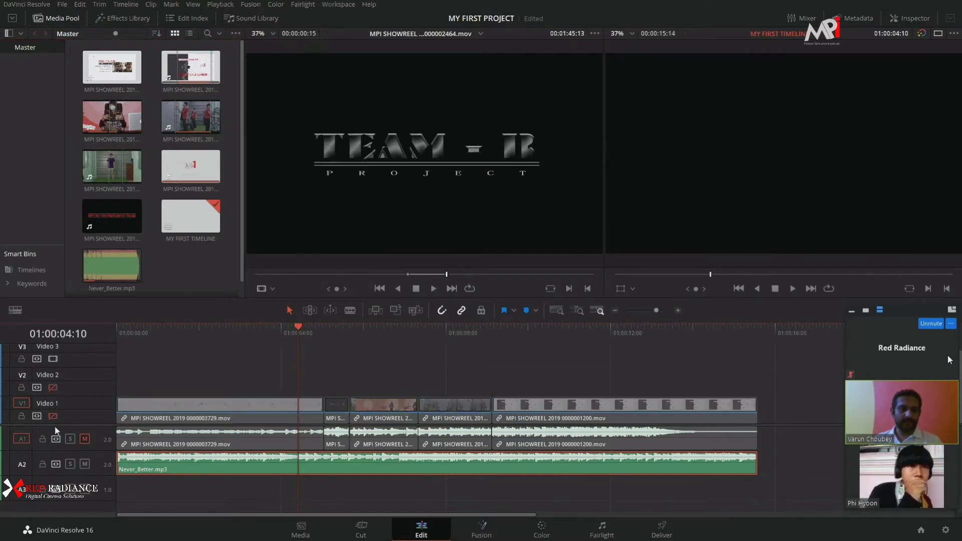
left_click(55, 417)
left_click(55, 417)
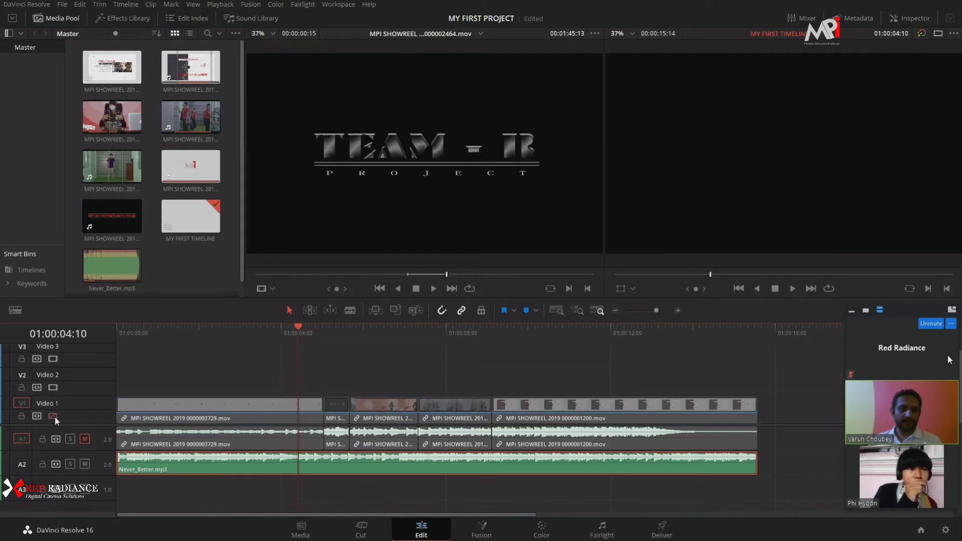
left_click(53, 417)
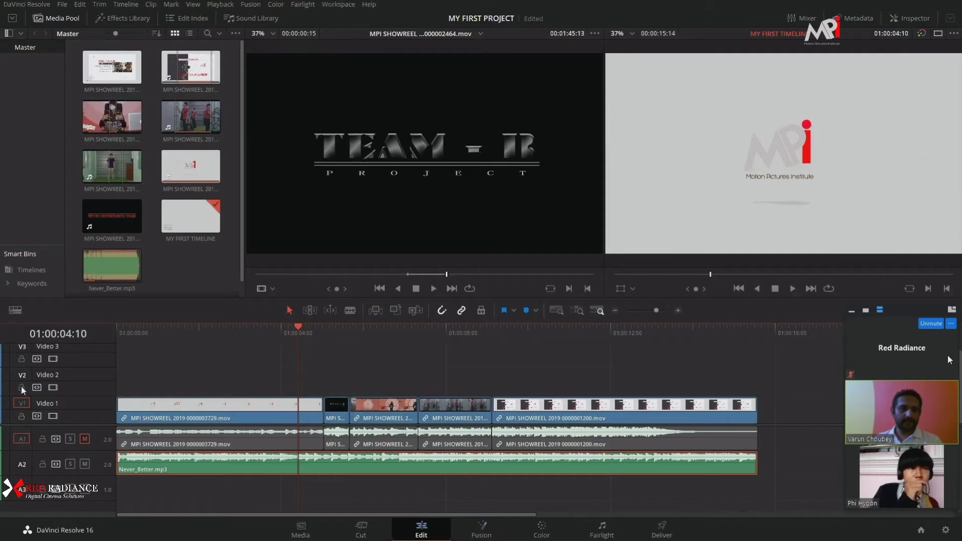
Try locking the Video 1 track, and unlock it again.
left_click(21, 417)
left_click(21, 388)
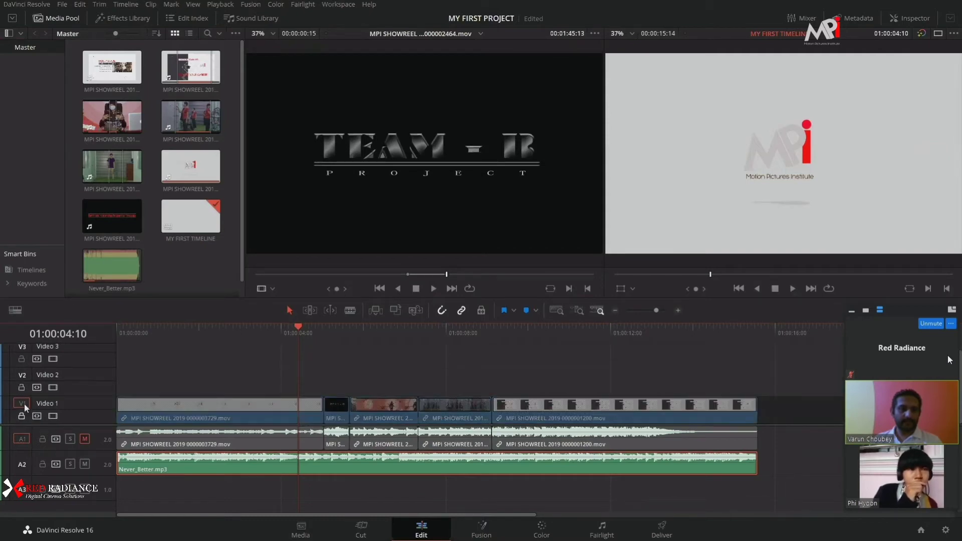
left_click(21, 417)
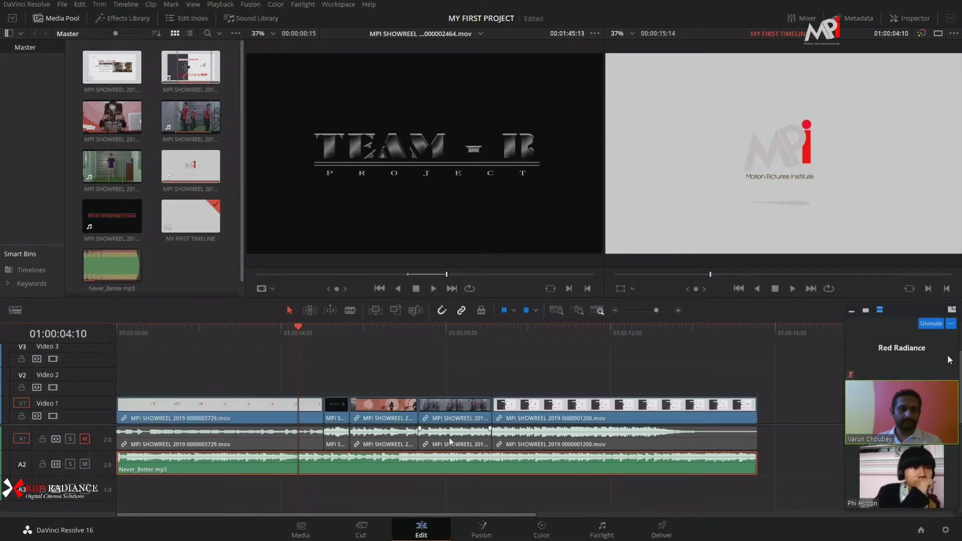
Paste a copy of the first clip at the end of the Video 1 sequence and save the project.
scroll(441, 439, "down", 2)
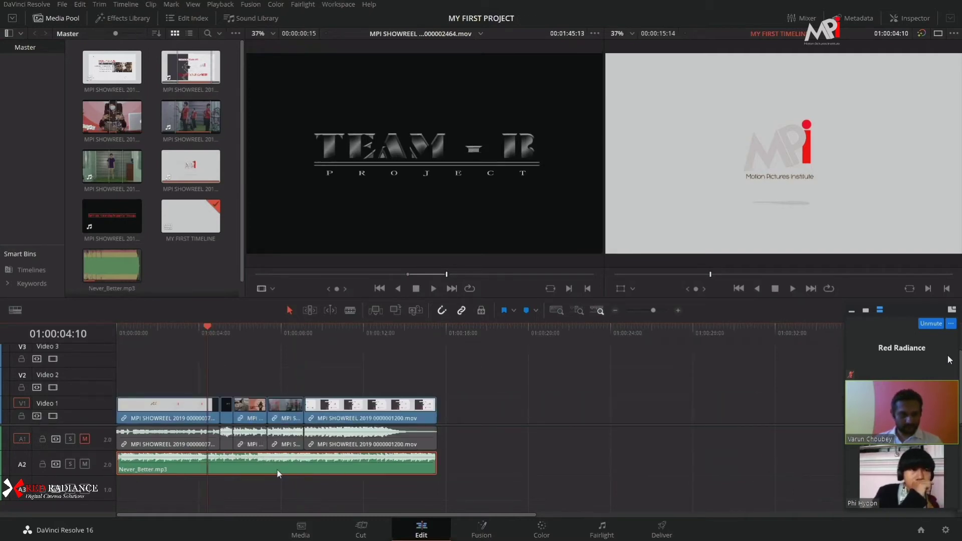
scroll(319, 487, "up", 2)
scroll(318, 486, "down", 2)
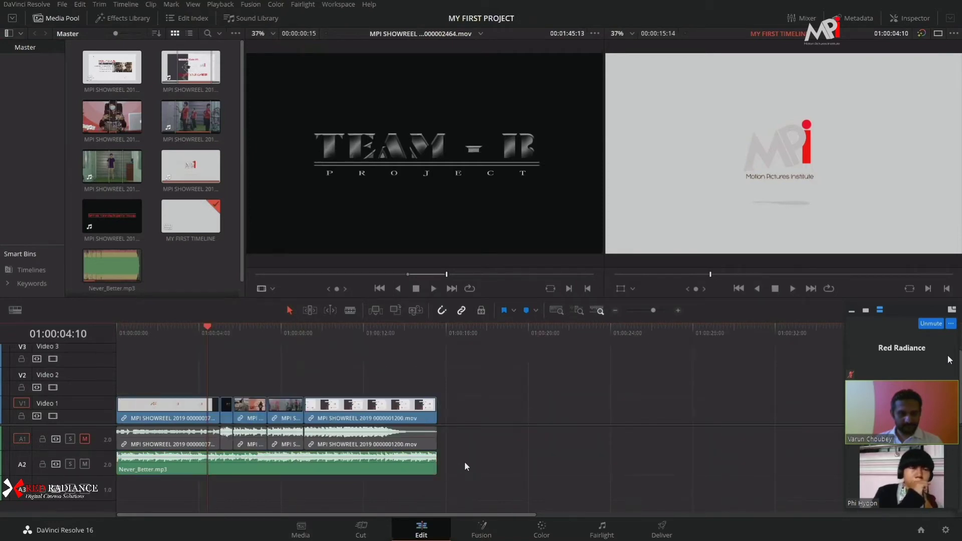
left_click(364, 442)
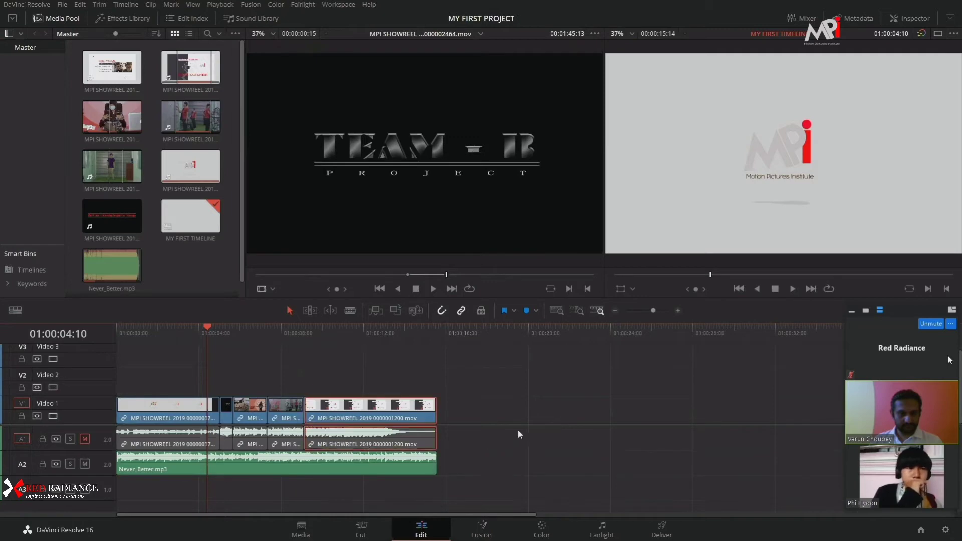
scroll(513, 429, "up", 2)
scroll(536, 413, "down", 2)
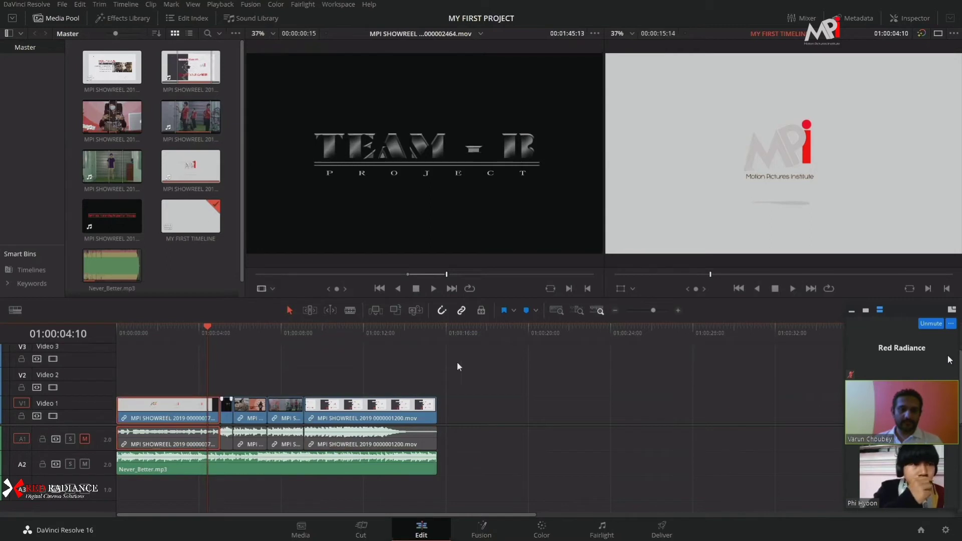
left_click_drag(455, 333, 441, 336)
key("ctrl+v")
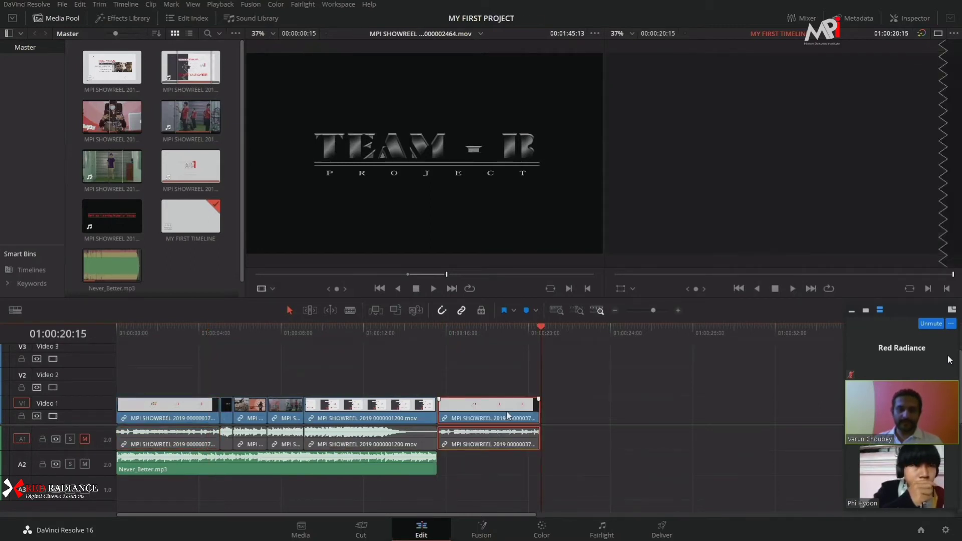
key("ctrl+s")
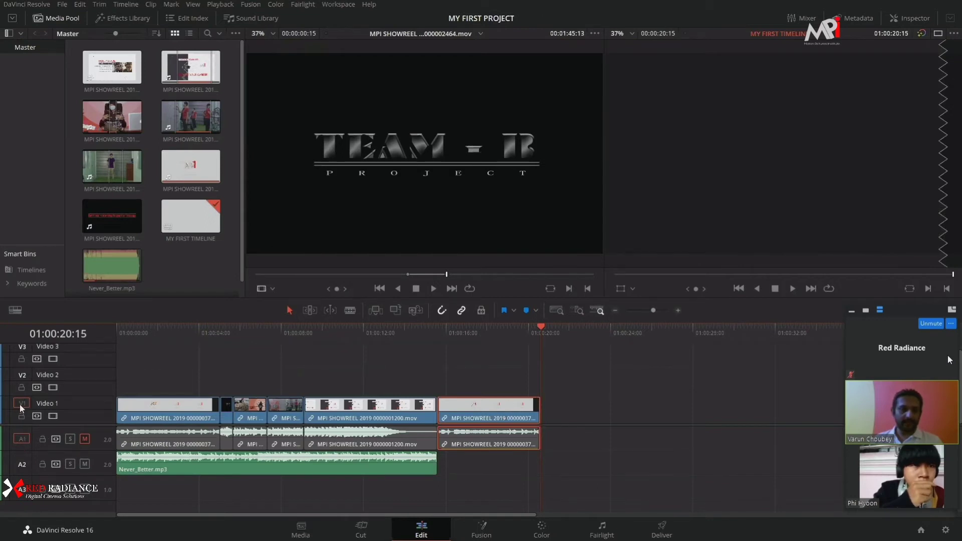
Try to paste the copied clip onto Video 2 and A2 after the last clip, and delete the pasted clip.
left_click(22, 375)
left_click(23, 466)
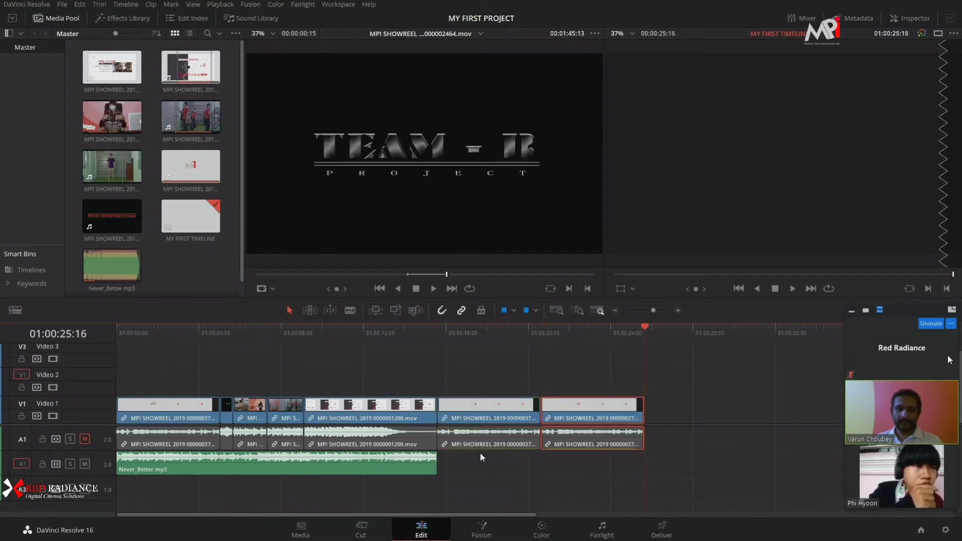
key("ctrl+v")
left_click_drag(714, 384, 606, 448)
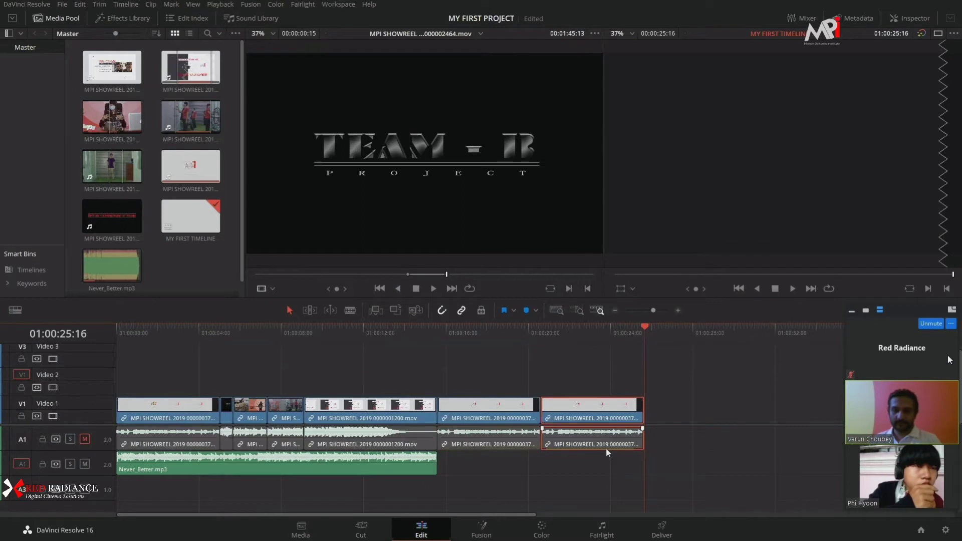
key("Delete")
Move the first clip up to Video 2 and paste a copy on that track at 01:00:20:15.
mouse_move(441, 376)
left_mouse_down()
mouse_move(408, 363)
mouse_move(430, 364)
left_mouse_up()
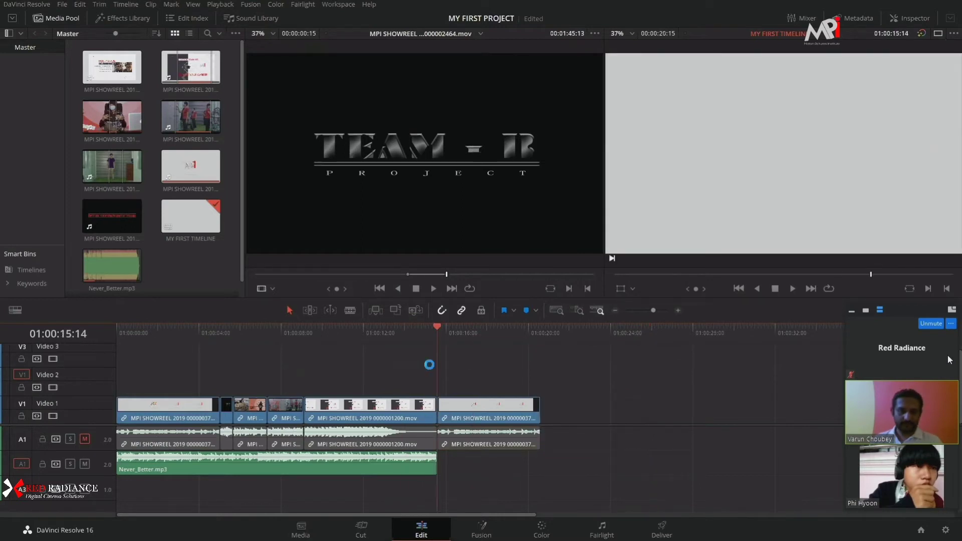
left_click(179, 408)
key("alt+Up")
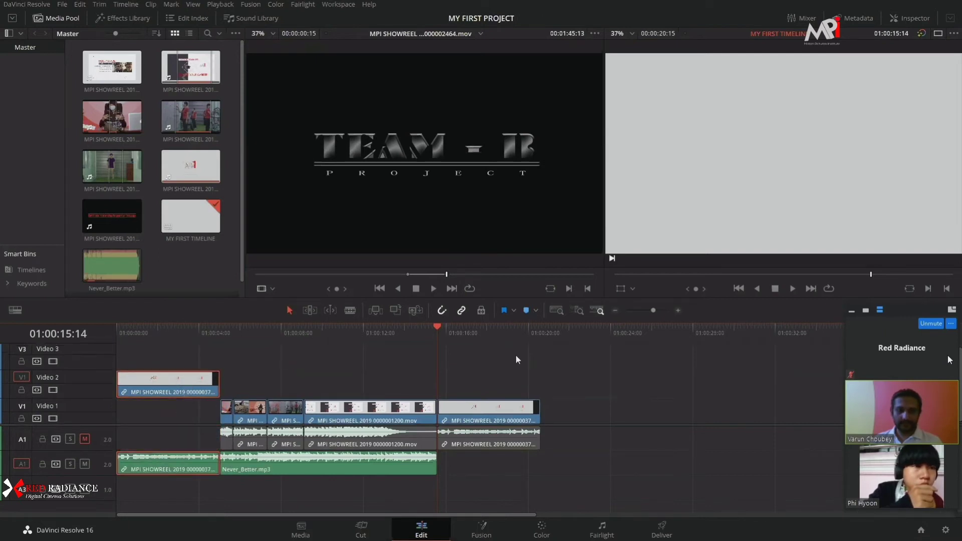
left_click(540, 342)
key("ctrl+v")
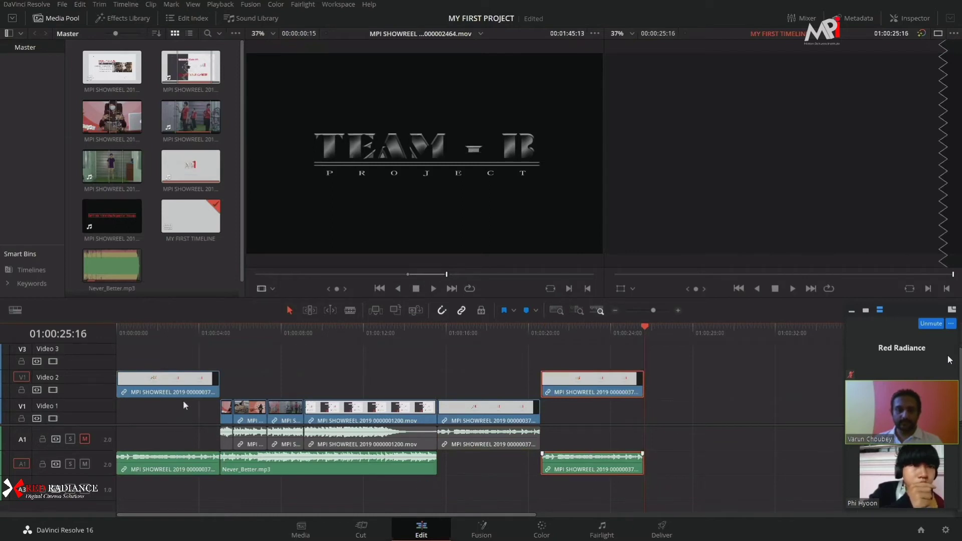
Move the first clip back down to Video 1 and set Video 1 and A1 as the destination tracks.
left_click(196, 404)
left_click_drag(195, 403, 196, 409)
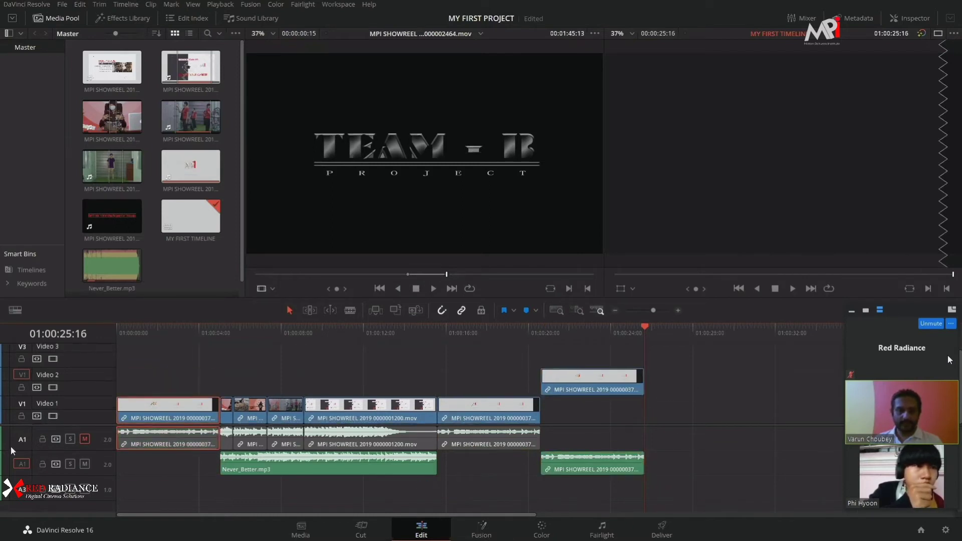
left_click(21, 397)
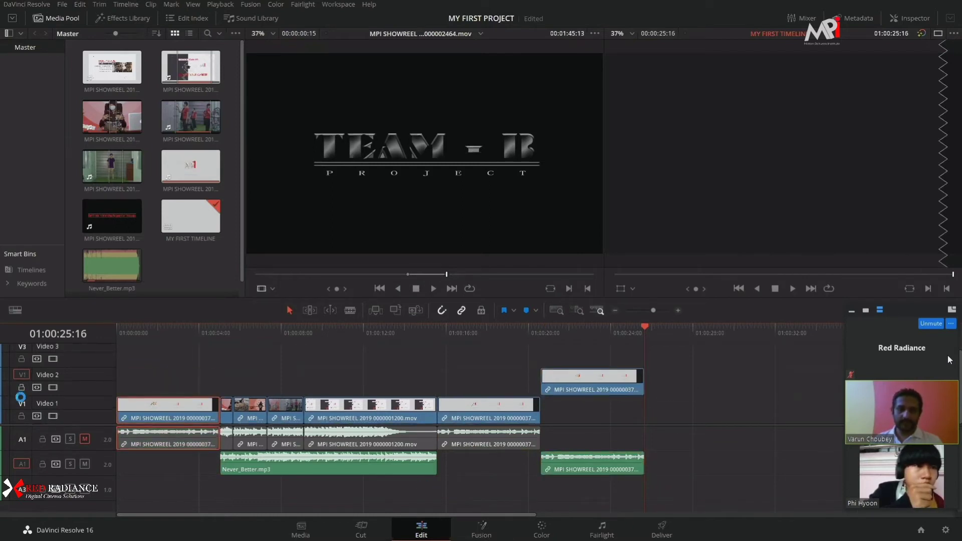
left_click(22, 449)
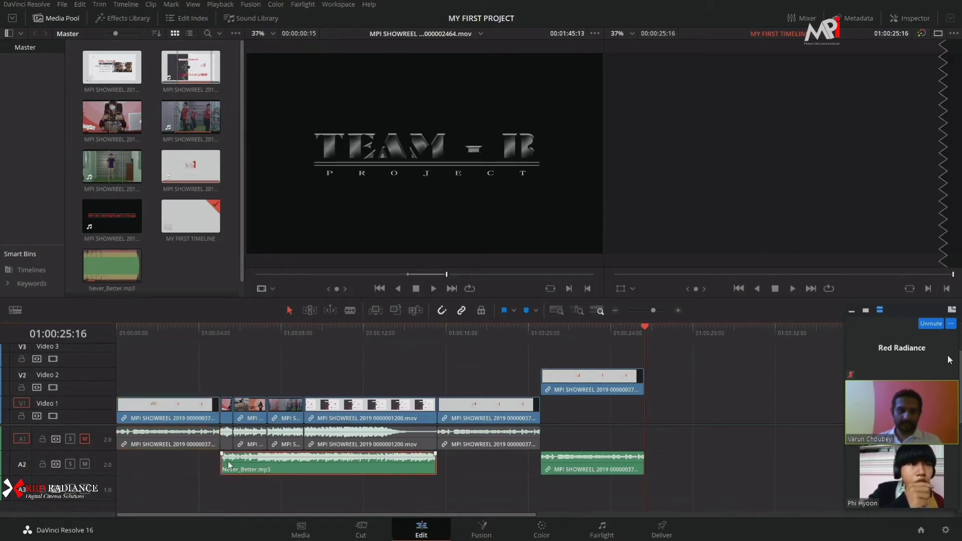
Extend the start of Never_Better.mp3 back to the timeline's beginning and delete the pasted clip on Video 2.
left_click_drag(222, 462, 117, 461)
left_click(589, 385)
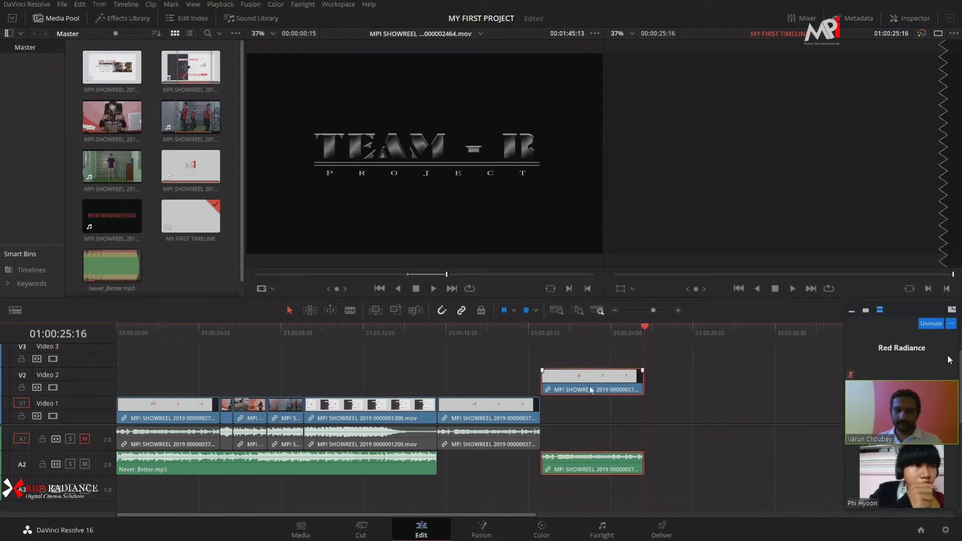
key("Delete")
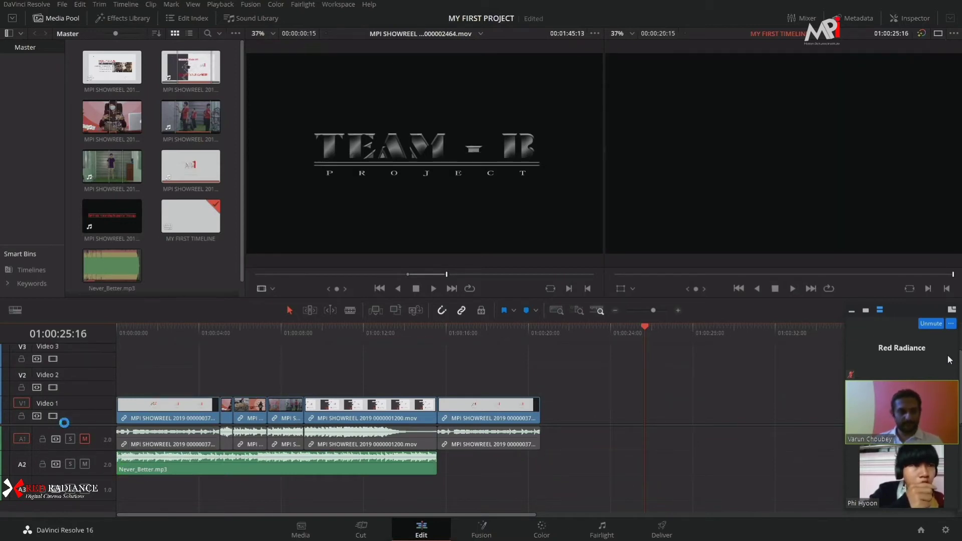
Extend the end of Never_Better.mp3 on A2 to the last clip's end at 01:00:20:15 and move the playhead to 01:00:03:05.
key("End")
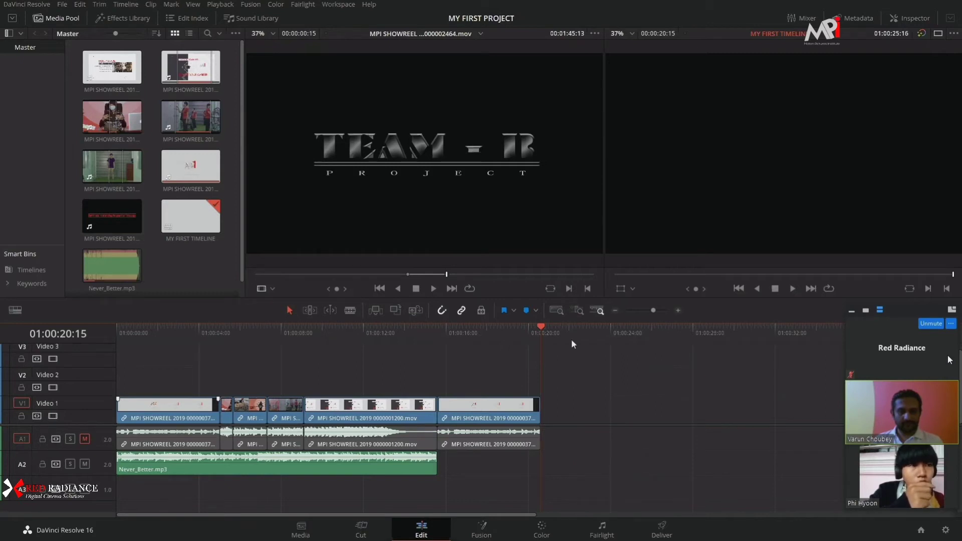
left_click_drag(574, 337, 480, 360)
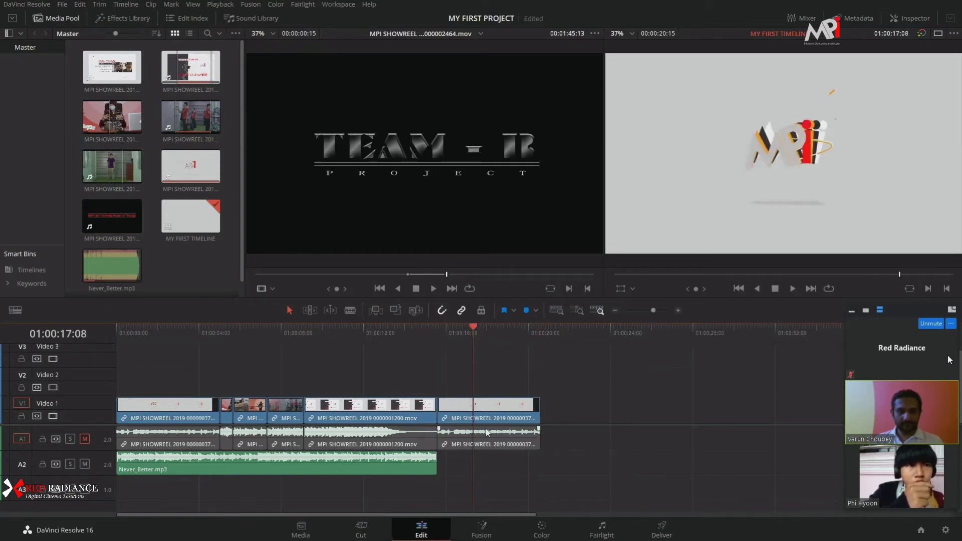
left_click(436, 463)
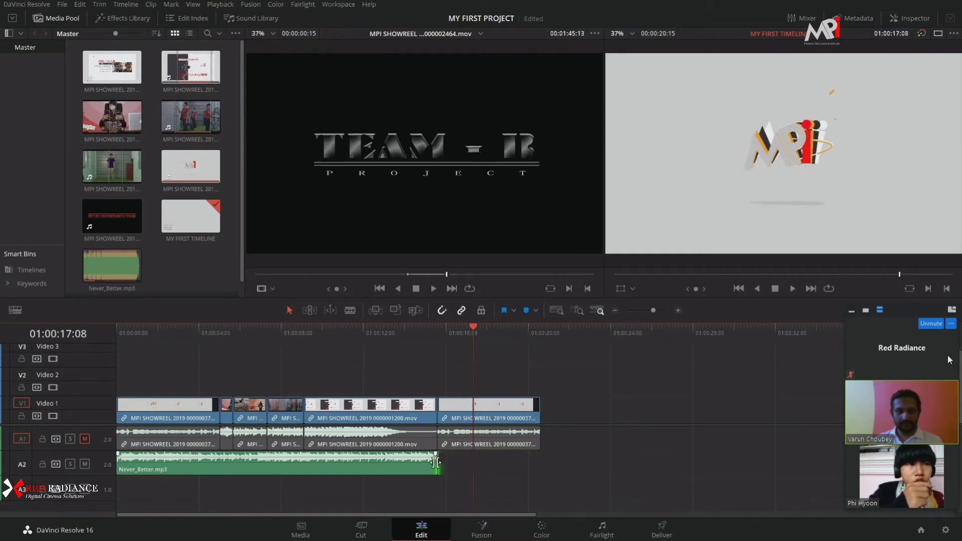
left_click(540, 338)
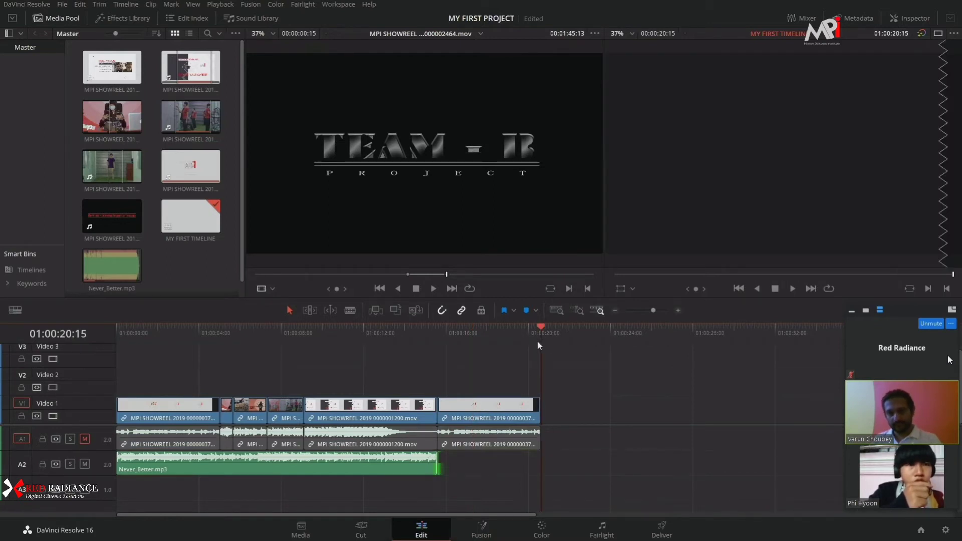
left_click(442, 463)
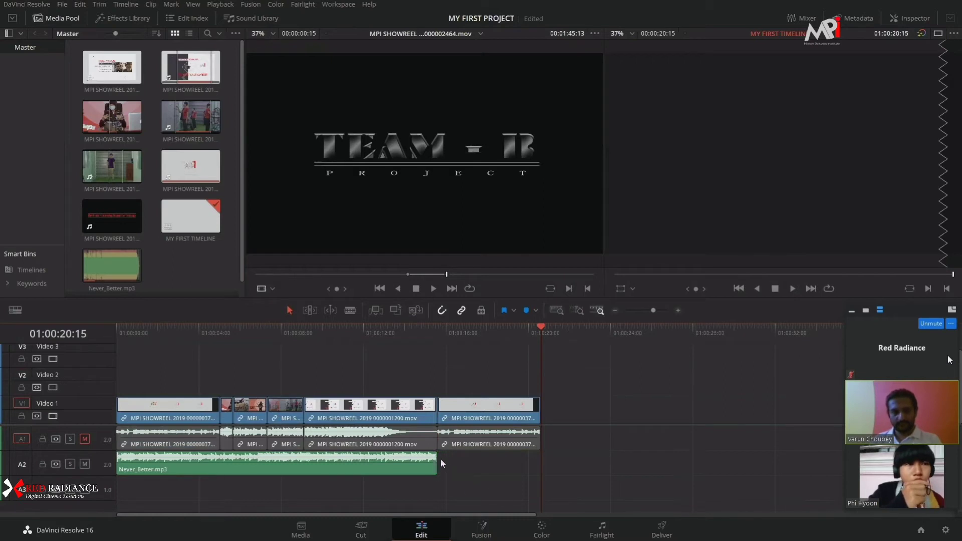
left_click(439, 470)
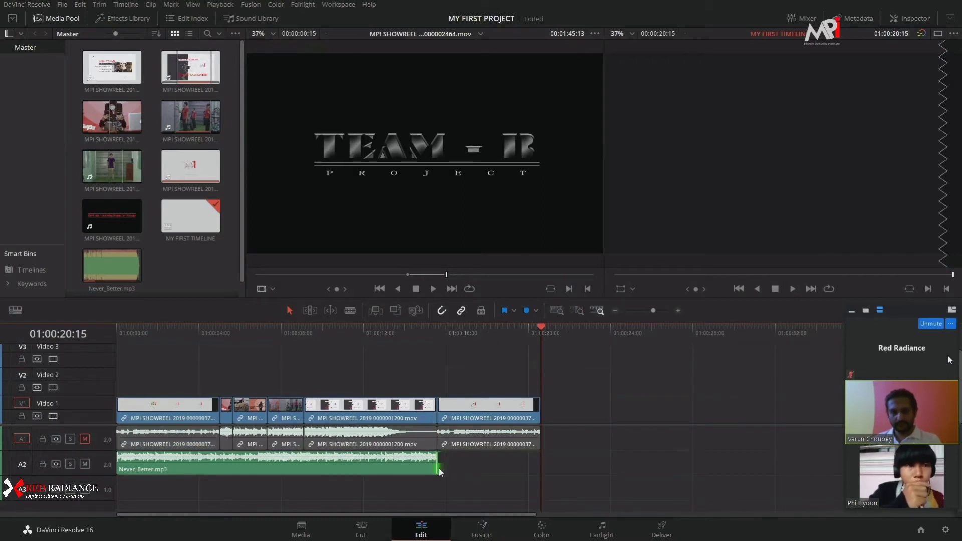
left_click_drag(440, 471, 540, 474)
left_click(348, 330)
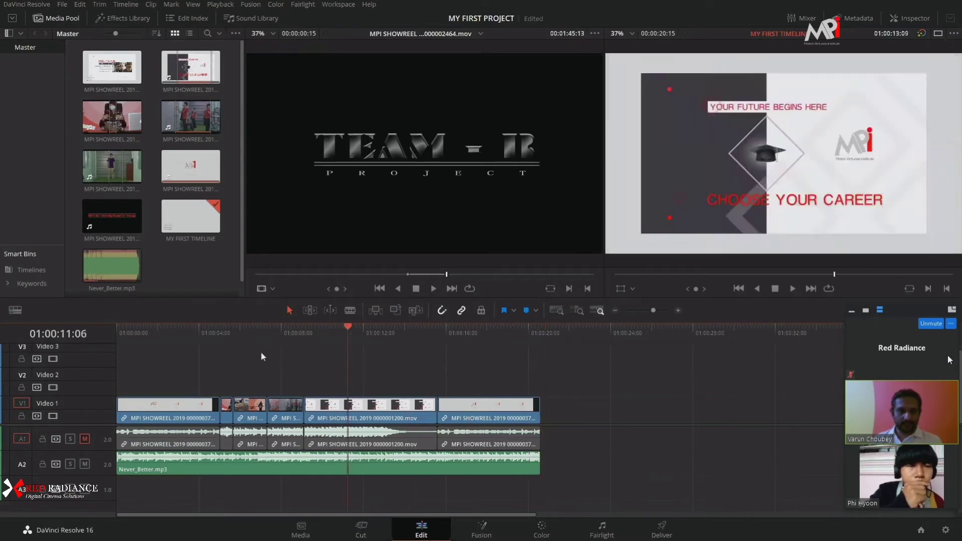
left_click(189, 359)
left_click(182, 359)
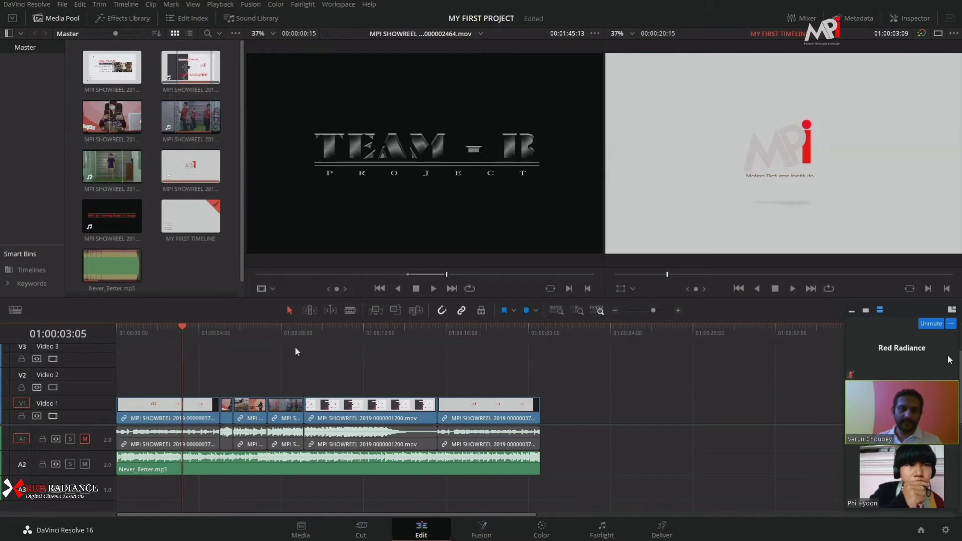
Switch to Trim Edit Mode and select the edit point at 01:00:09:03 between the 0000002586.mov and 0000001200.mov clips.
left_click(311, 311)
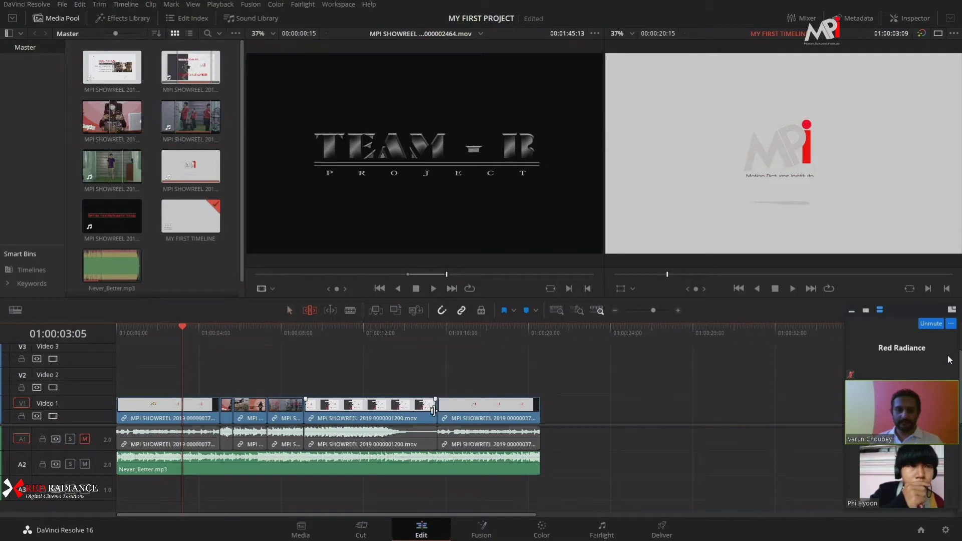
left_click(437, 338)
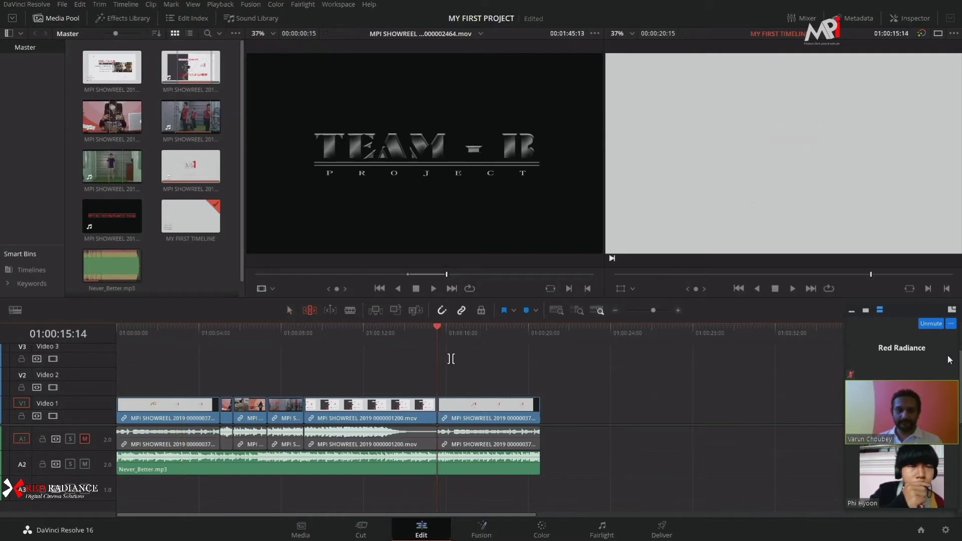
scroll(444, 365, "up", 3)
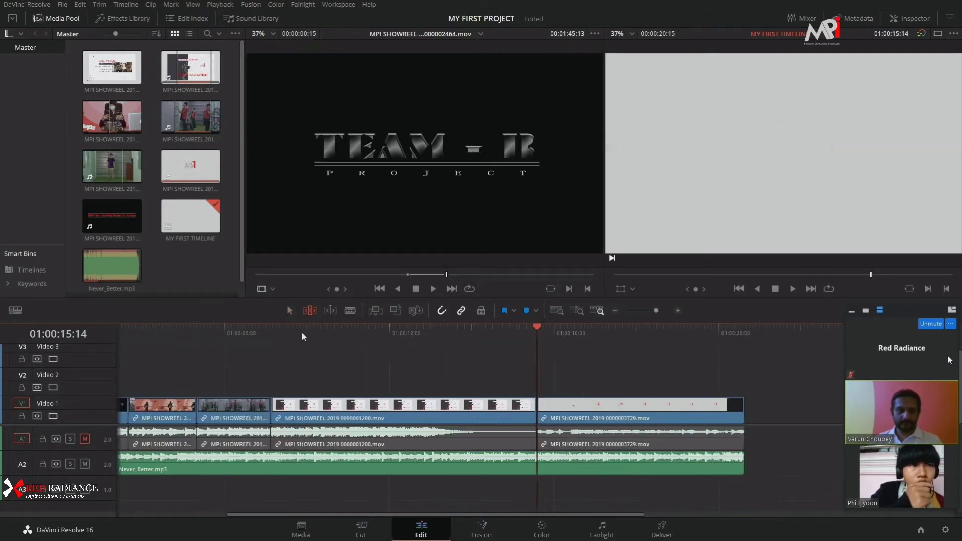
left_click(271, 332)
scroll(283, 331, "up", 3)
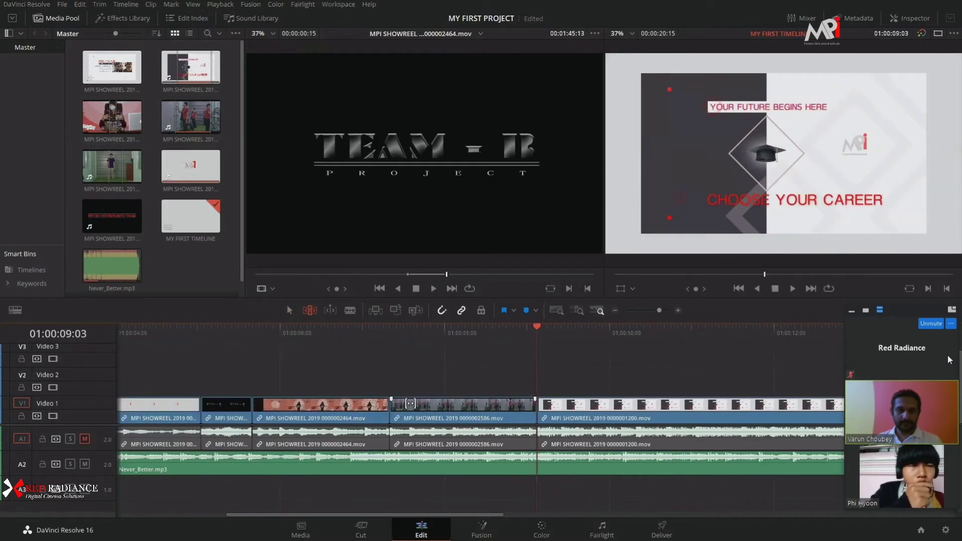
scroll(410, 404, "up", 3)
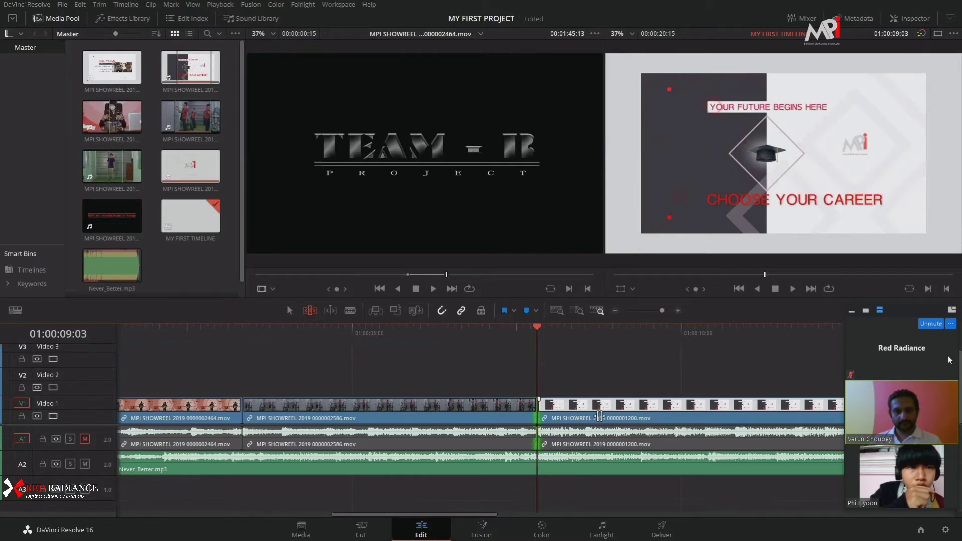
scroll(535, 401, "up", 2)
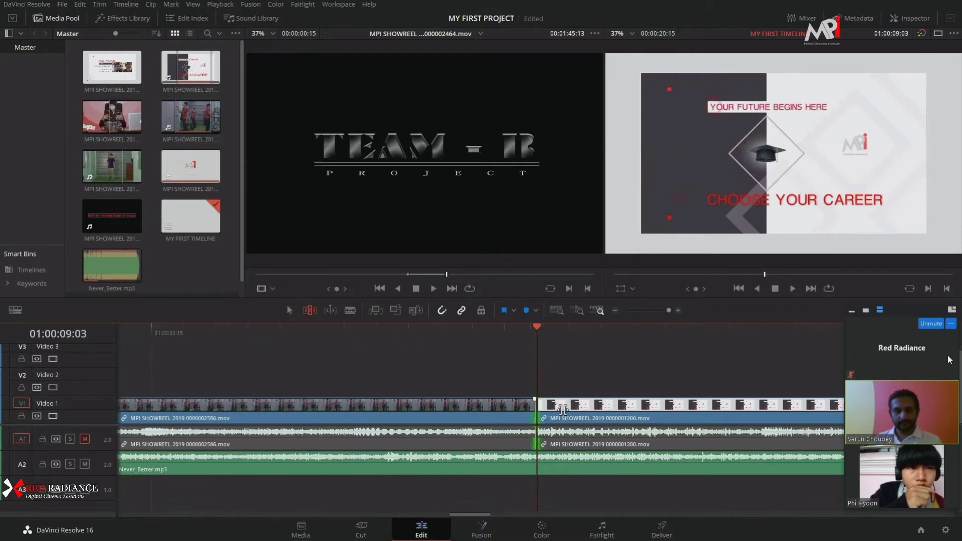
mouse_move(535, 405)
left_mouse_down()
mouse_move(506, 418)
mouse_move(441, 420)
mouse_move(609, 419)
mouse_move(451, 419)
mouse_move(541, 411)
left_mouse_up()
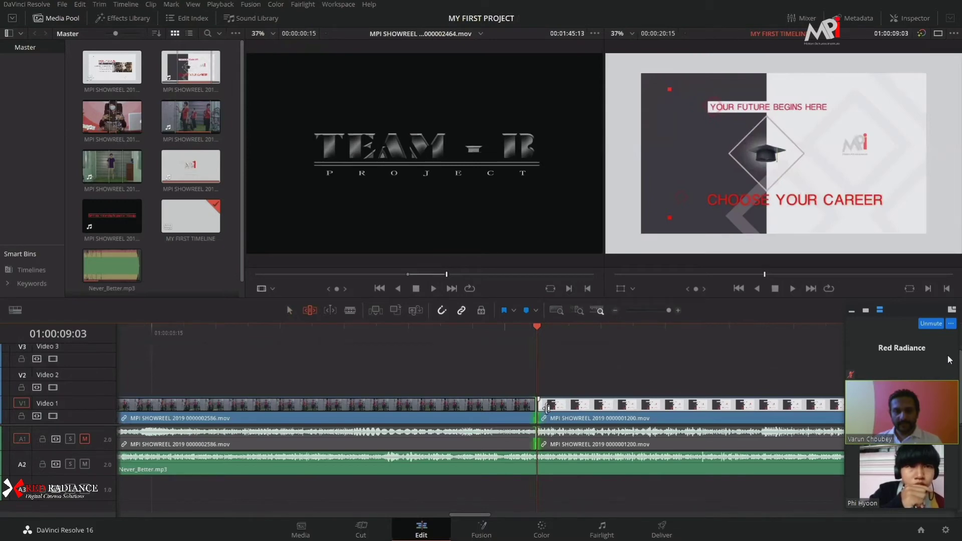
Roll the cut before 0000001200.mov to 01:00:09:01 and ripple trim that clip's start.
key("Left")
key("Left")
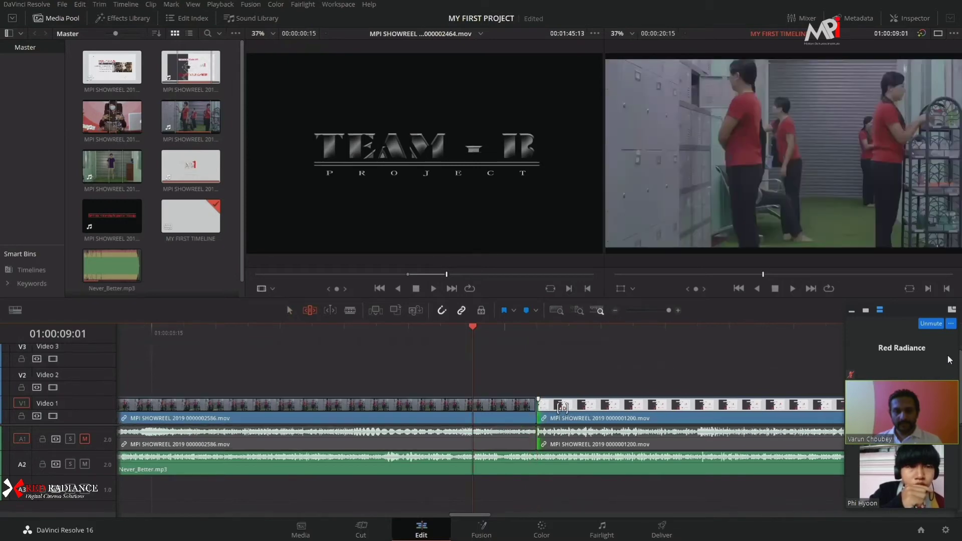
key("ctrl+minus")
key("ctrl+minus")
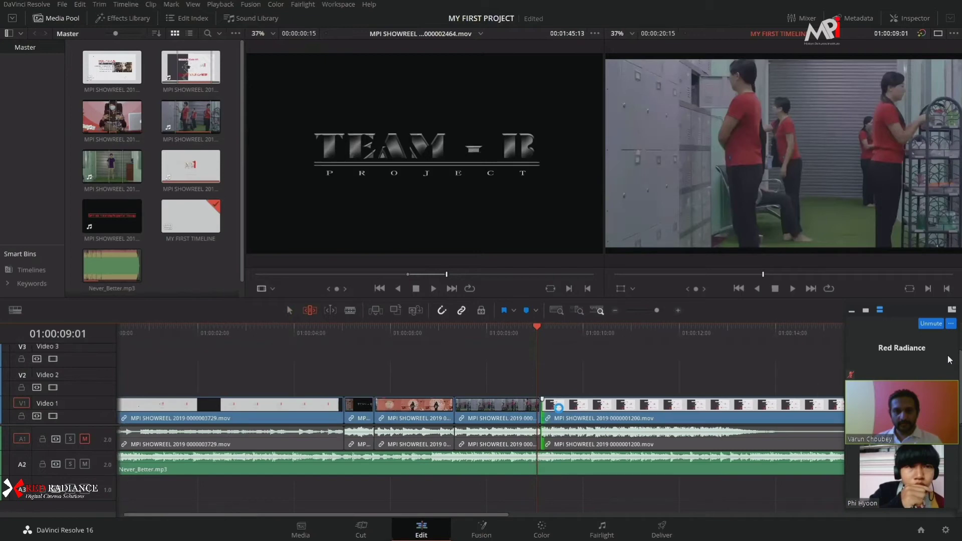
key("ctrl+minus")
key("ctrl+equal")
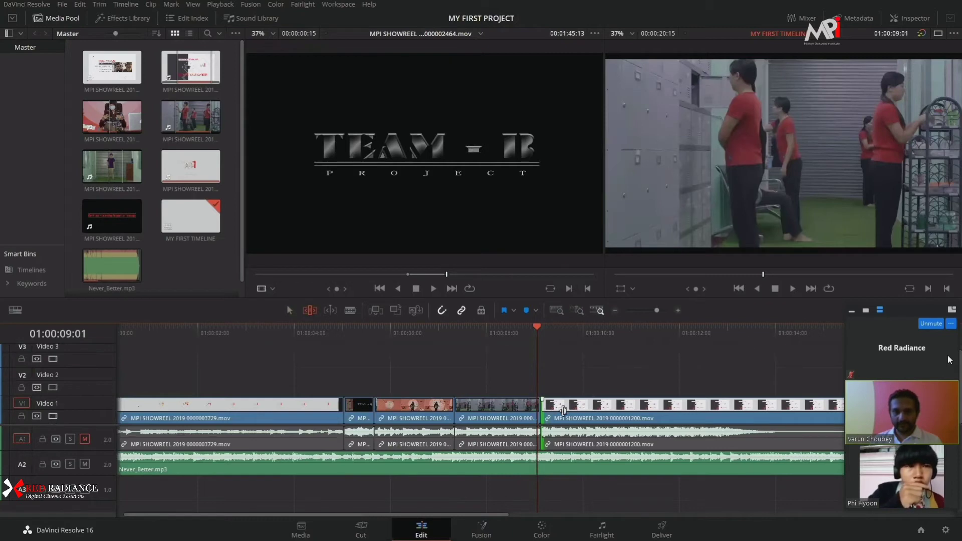
left_click_drag(564, 411, 536, 410)
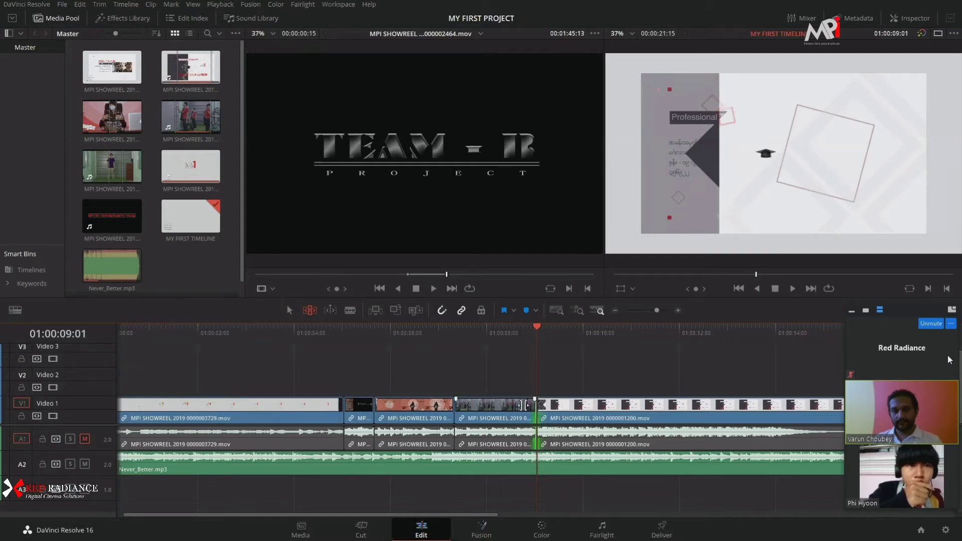
left_click_drag(535, 410, 622, 396)
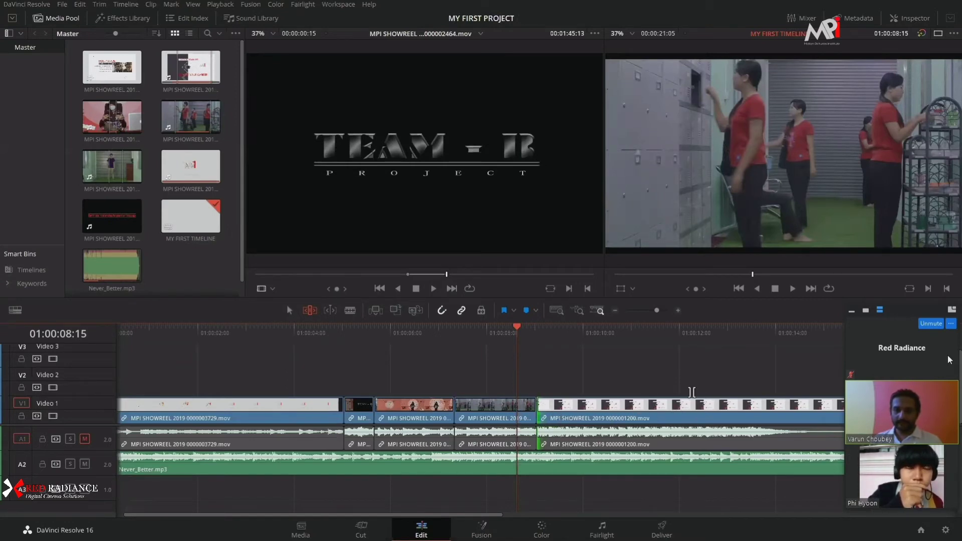
Slip the footage inside the 0000001200.mov clip in both directions while keeping its place on Video 1.
left_click_drag(693, 404, 767, 416)
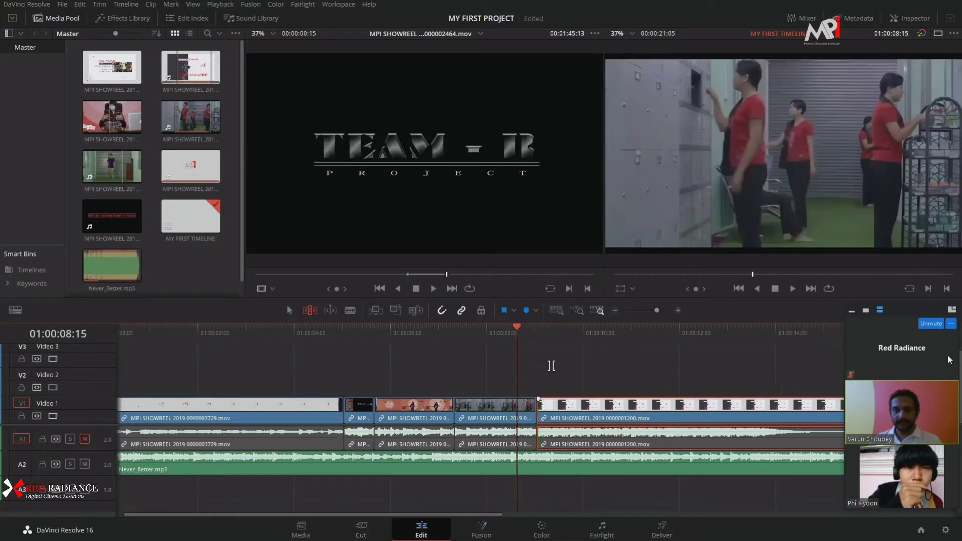
left_click_drag(546, 333, 865, 334)
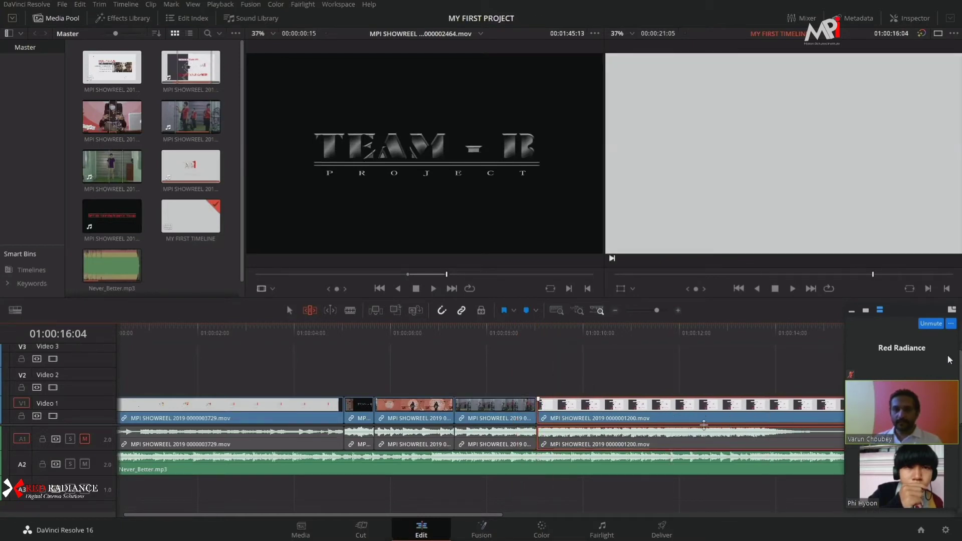
left_click_drag(730, 404, 706, 410)
left_click_drag(716, 375, 715, 375)
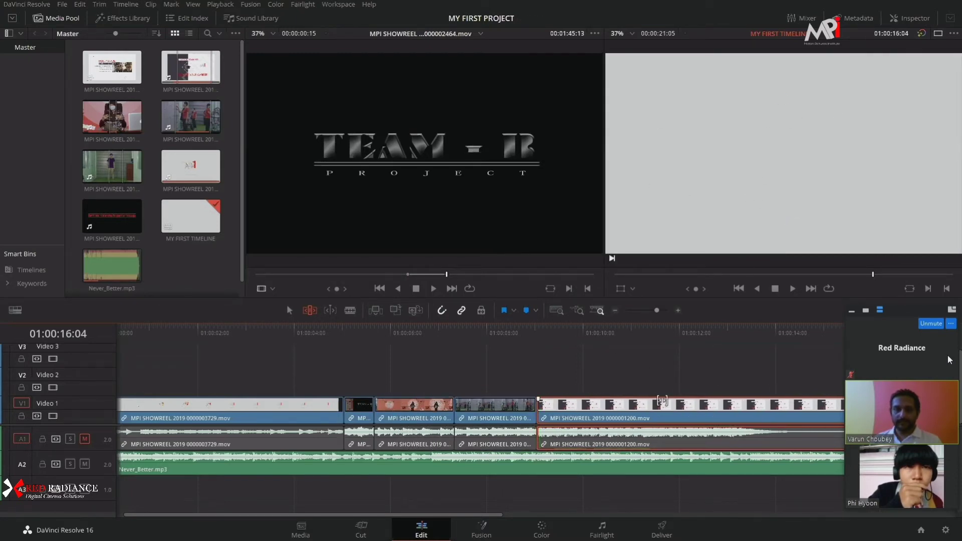
left_click_drag(681, 404, 809, 426)
mouse_move(760, 406)
left_mouse_down()
mouse_move(720, 410)
mouse_move(752, 410)
left_mouse_up()
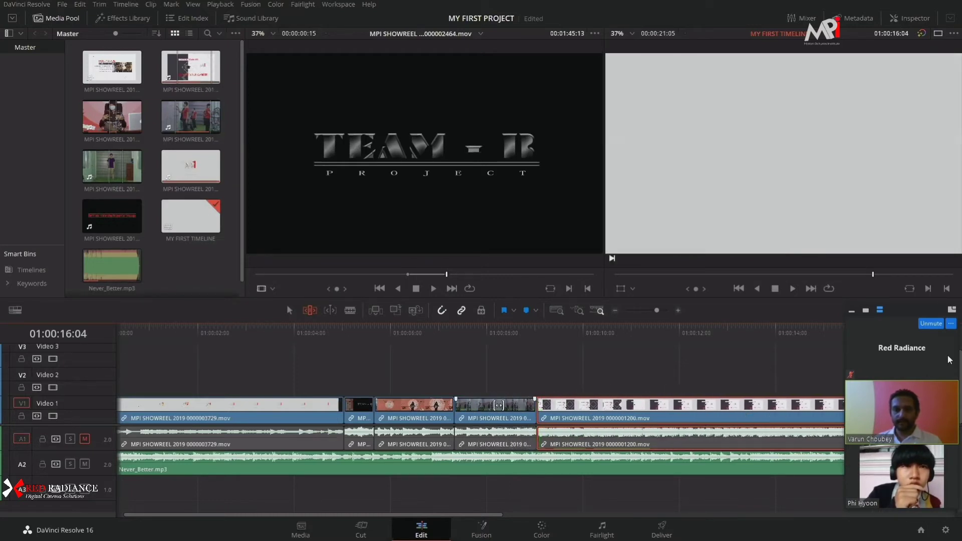
Slip the footage inside the 0000002586.mov clip and, with Video 1 temporarily enlarged, slide the clip about one second later between its neighbours.
left_click(487, 335)
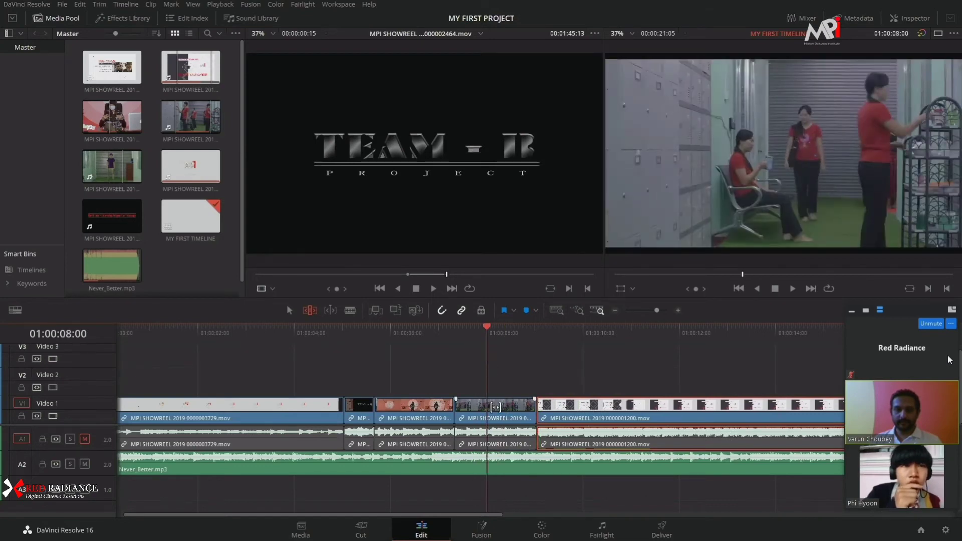
left_click_drag(496, 407, 521, 418)
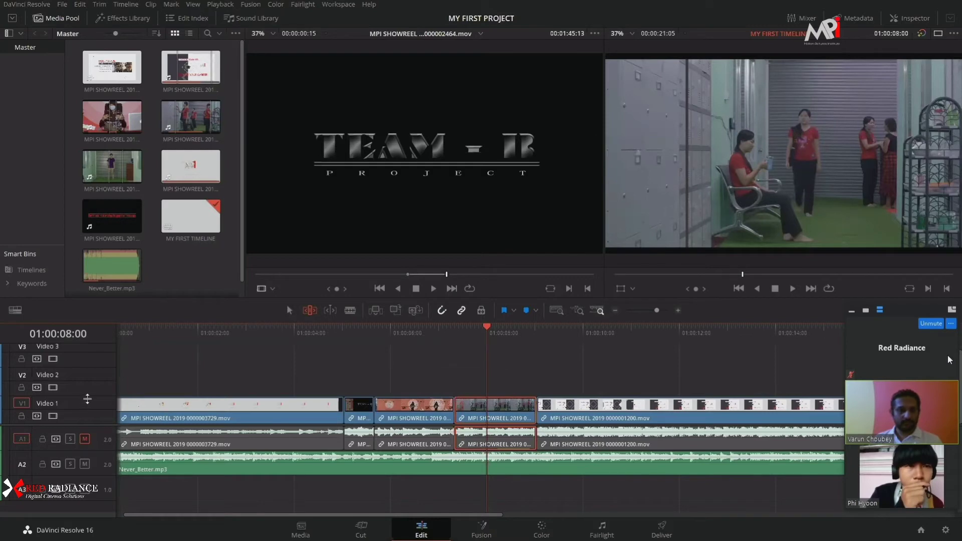
left_click_drag(88, 371, 273, 426)
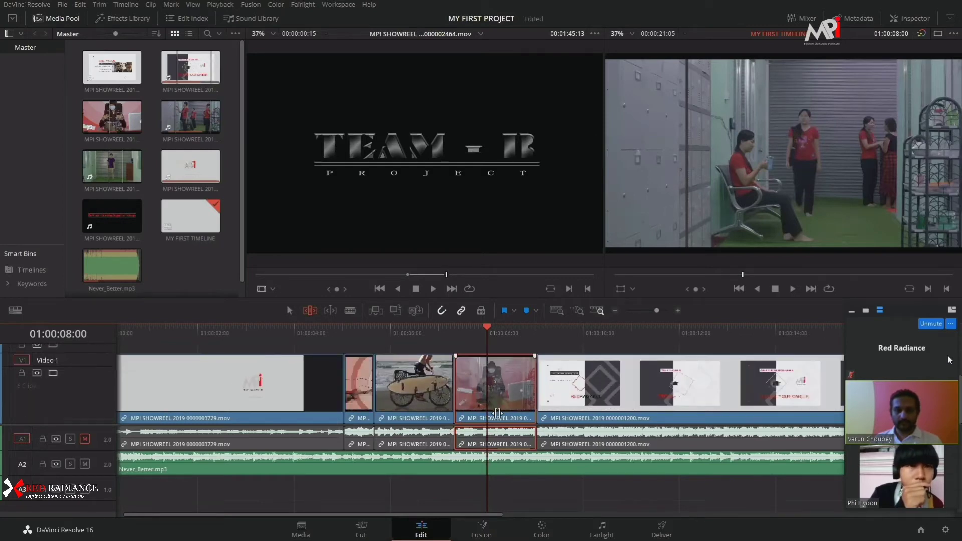
left_click_drag(507, 415, 576, 428)
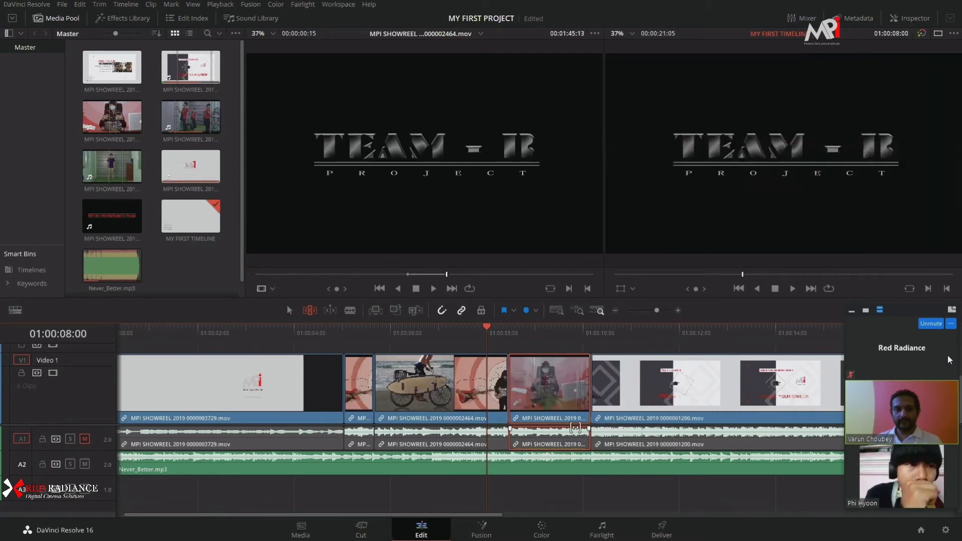
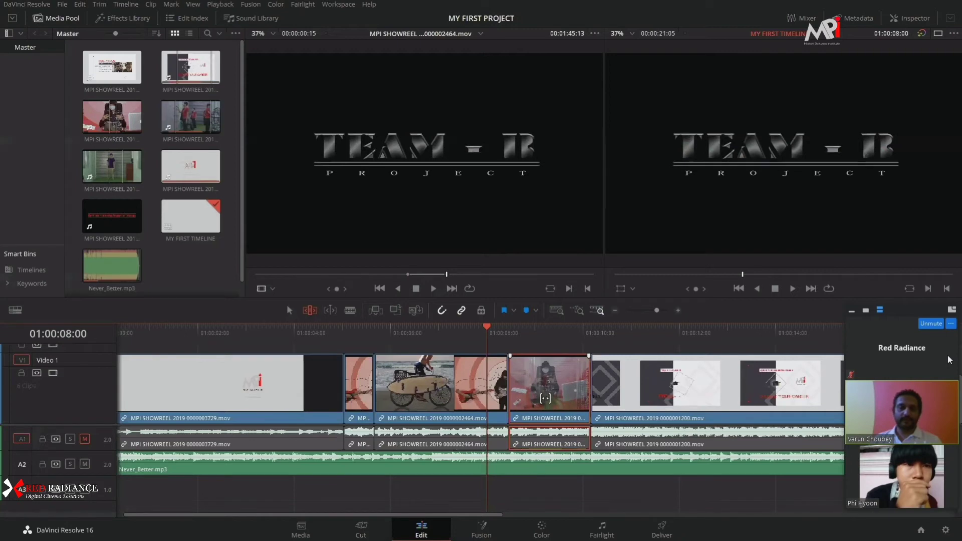
left_click_drag(92, 354, 93, 389)
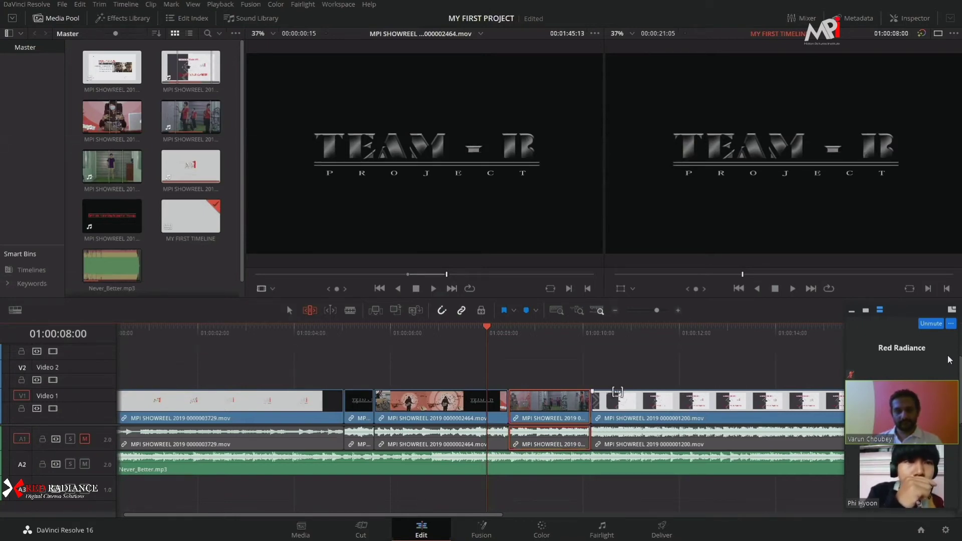
Select only the audio part of the last 0000003729.mov clip on A1, using selection mode with linked selection off.
key("ctrl+minus")
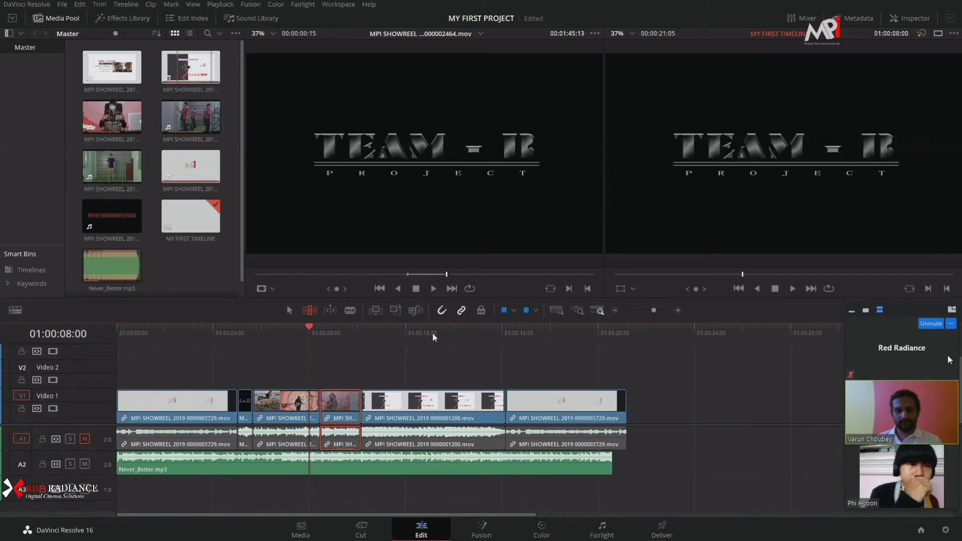
mouse_move(432, 333)
left_mouse_down()
mouse_move(465, 336)
mouse_move(441, 335)
mouse_move(451, 334)
left_mouse_up()
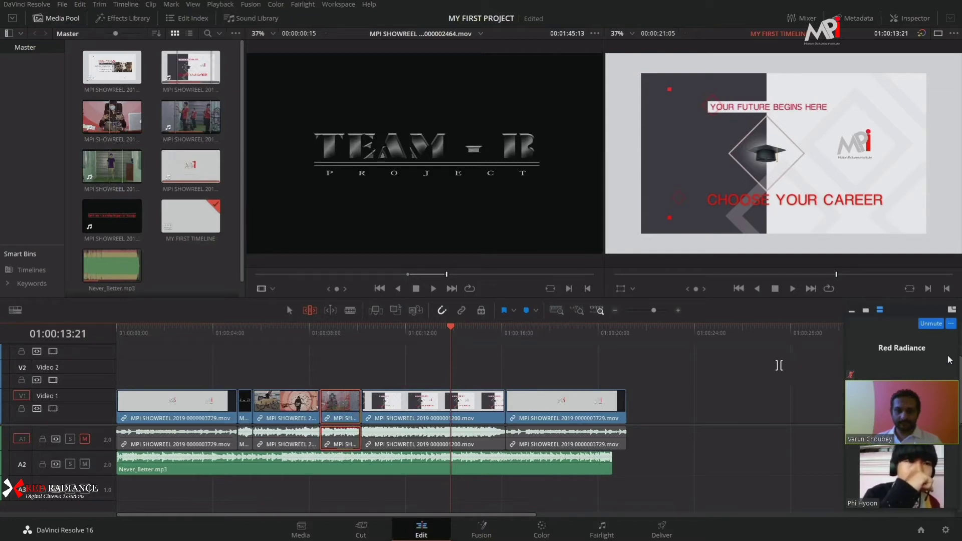
left_click_drag(648, 347, 569, 350)
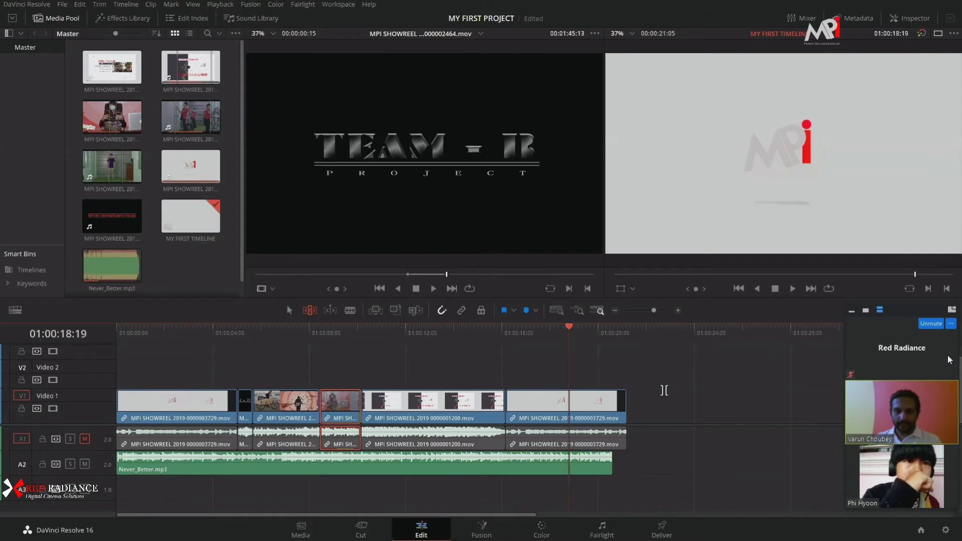
key("ctrl+equal")
key("ctrl+equal")
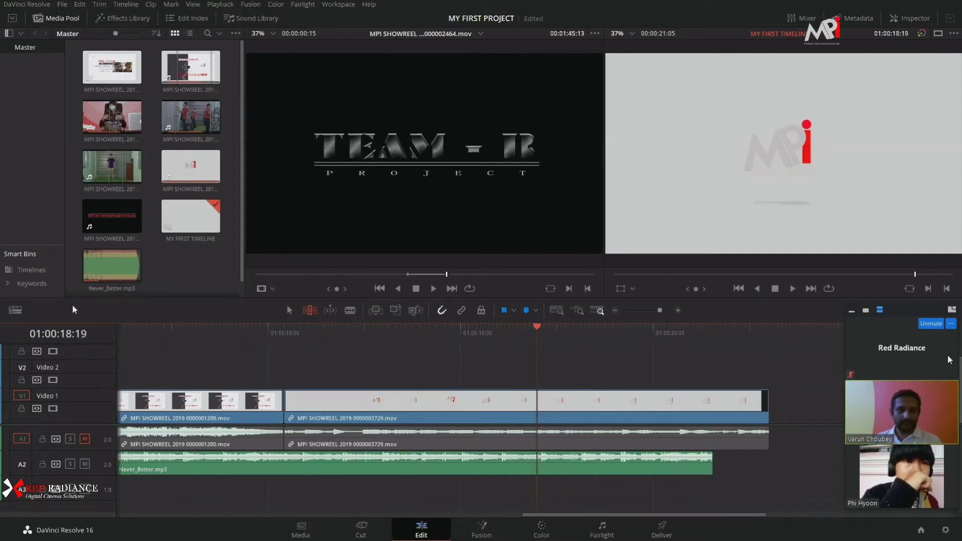
left_click(673, 416)
left_click(663, 433)
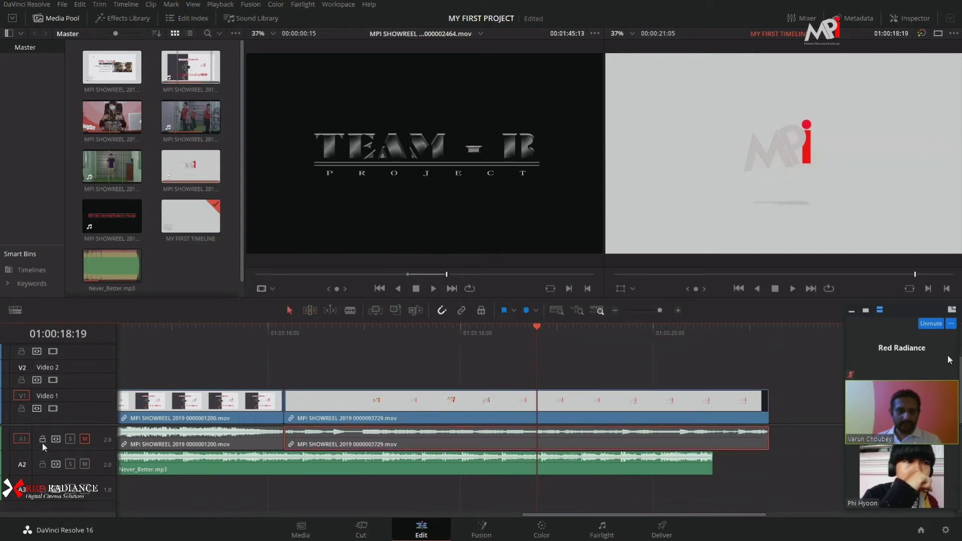
Unmute audio track A1 and place the playhead at 01:00:16:04, where the last 0000003729.mov clip starts.
left_click(84, 439)
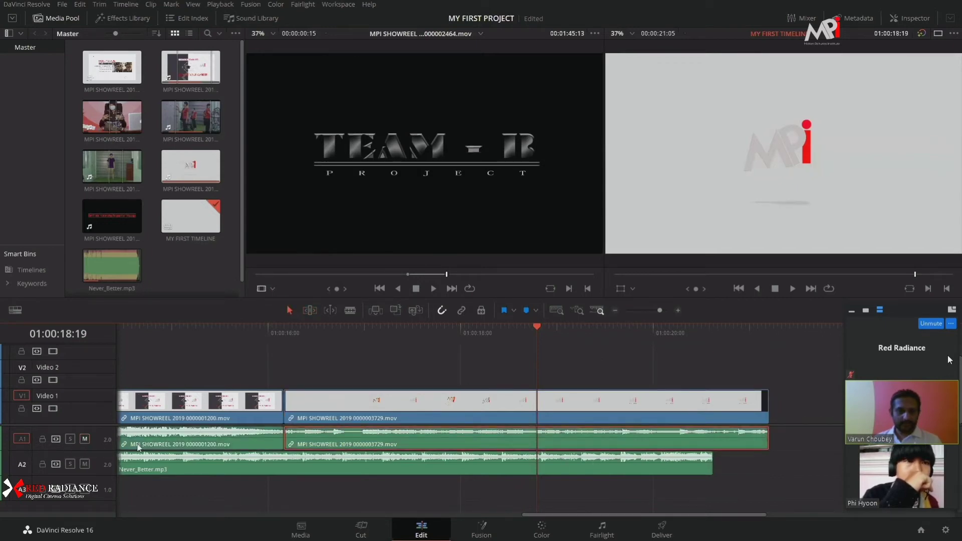
left_click(513, 411)
left_click(253, 424)
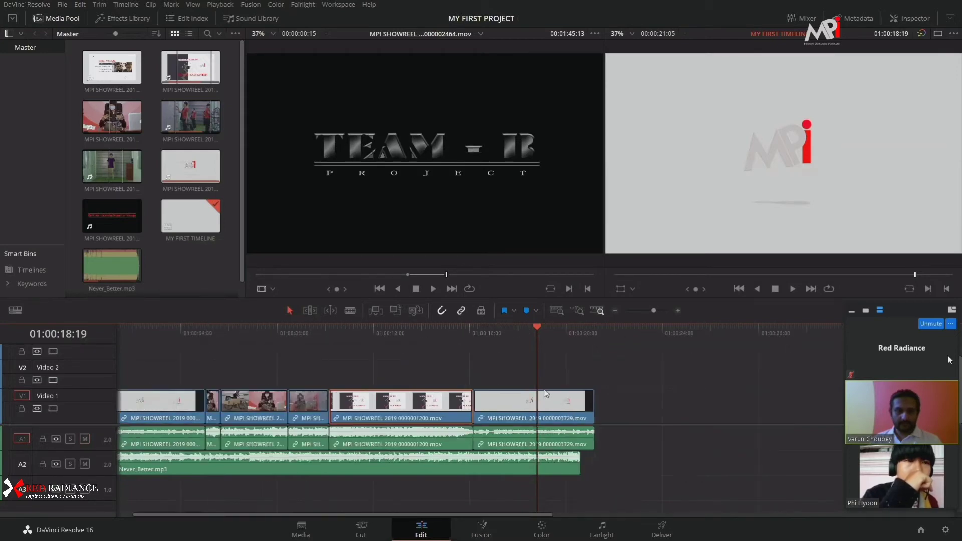
left_click(608, 406)
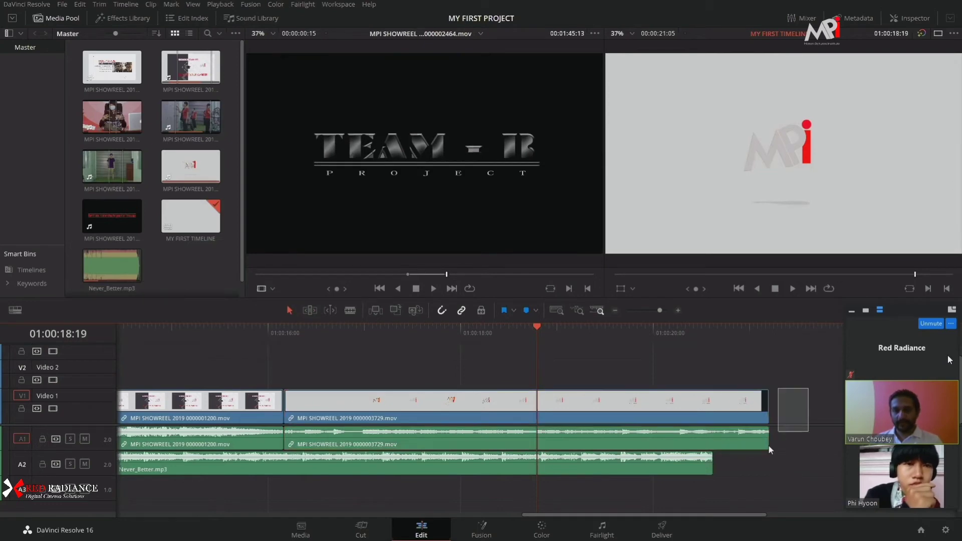
left_click_drag(311, 333, 291, 335)
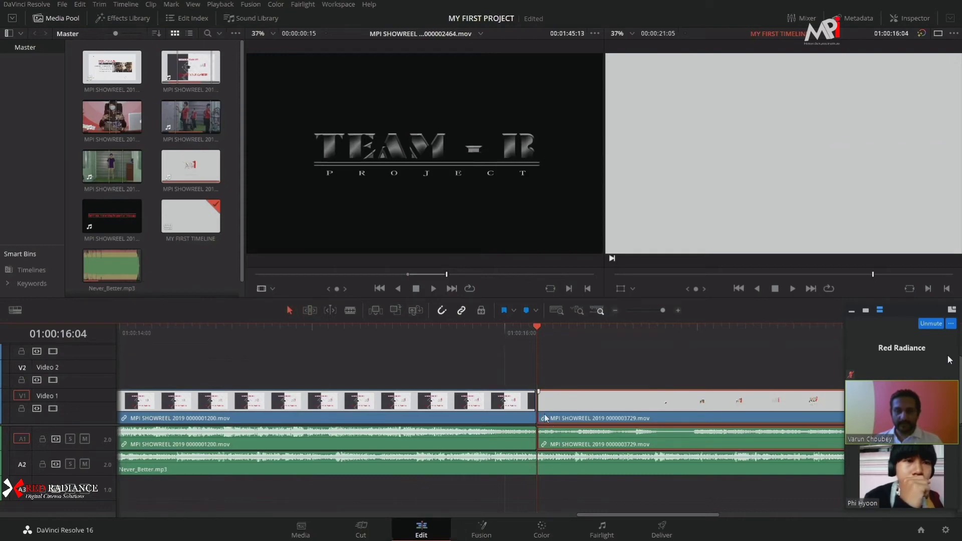
Extend Never_Better.mp3 on A2 until it ends together with the last 0000003729.mov clip.
key("ctrl+minus")
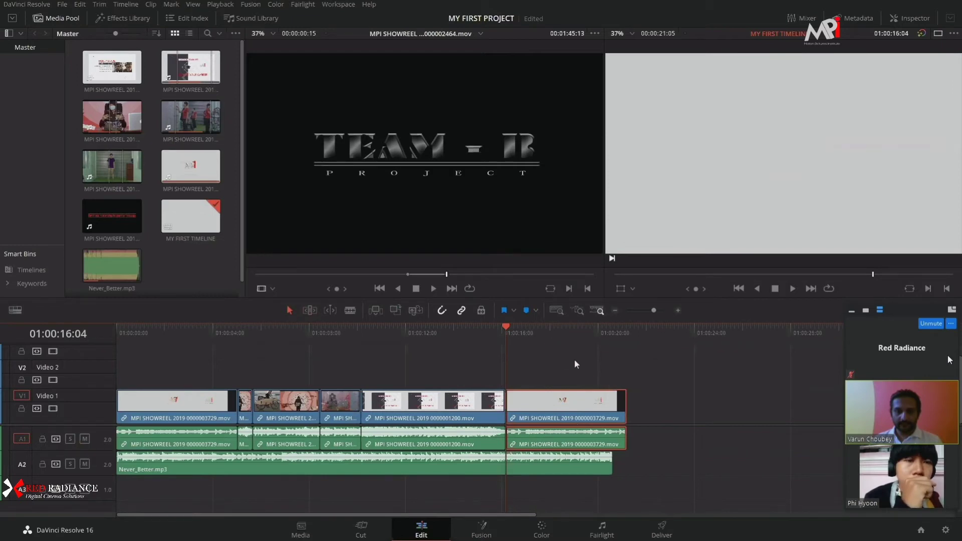
mouse_move(577, 408)
left_mouse_down()
mouse_move(638, 410)
mouse_move(583, 410)
left_mouse_up()
left_click(724, 385)
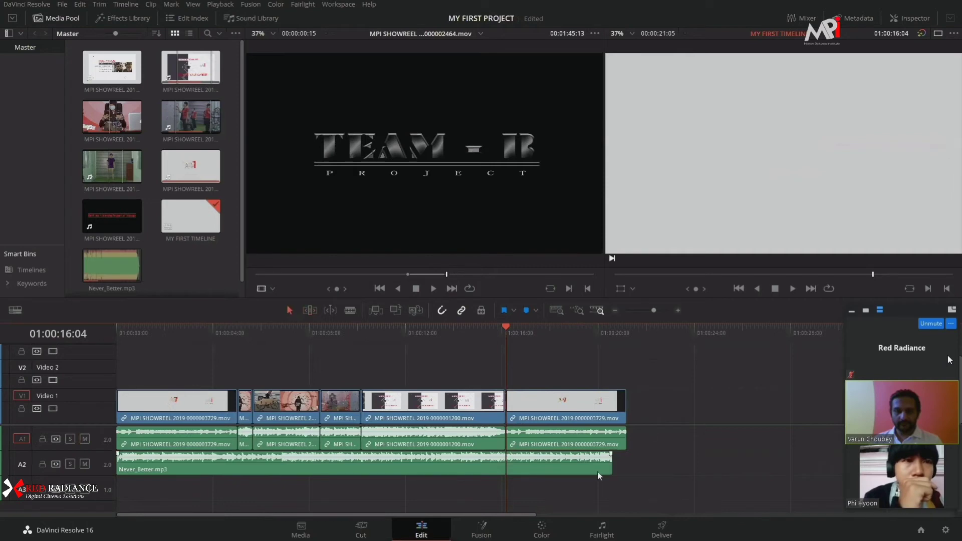
left_click_drag(612, 464, 627, 464)
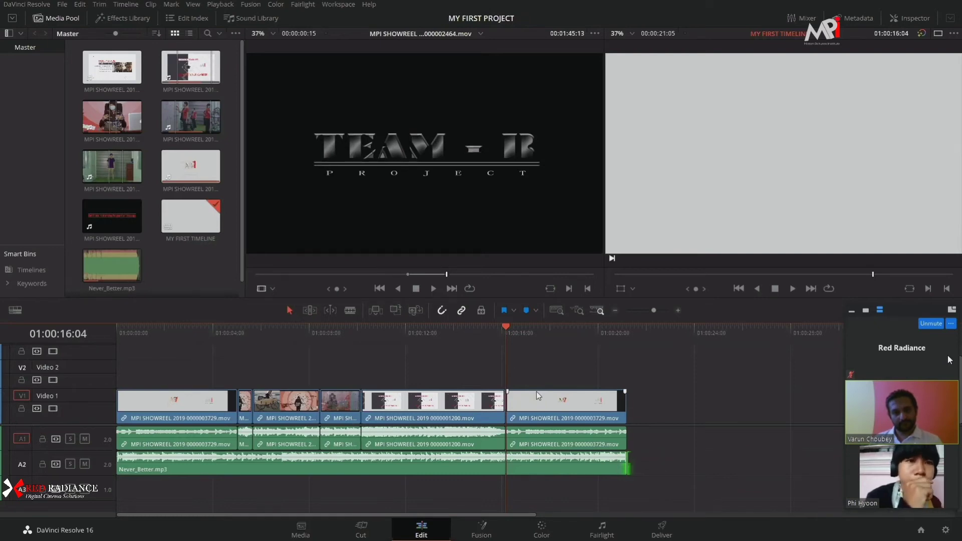
Try moving the last 0000003729.mov clip's video 02:03 later than its audio and shifting the audio separately, and undo these moves.
left_click(535, 333)
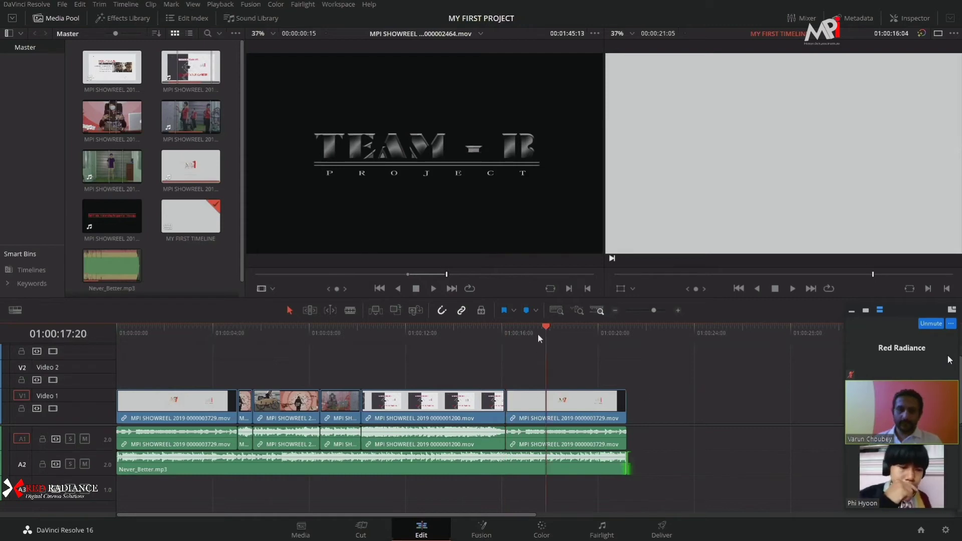
left_click_drag(587, 417, 657, 432)
key("ctrl+z")
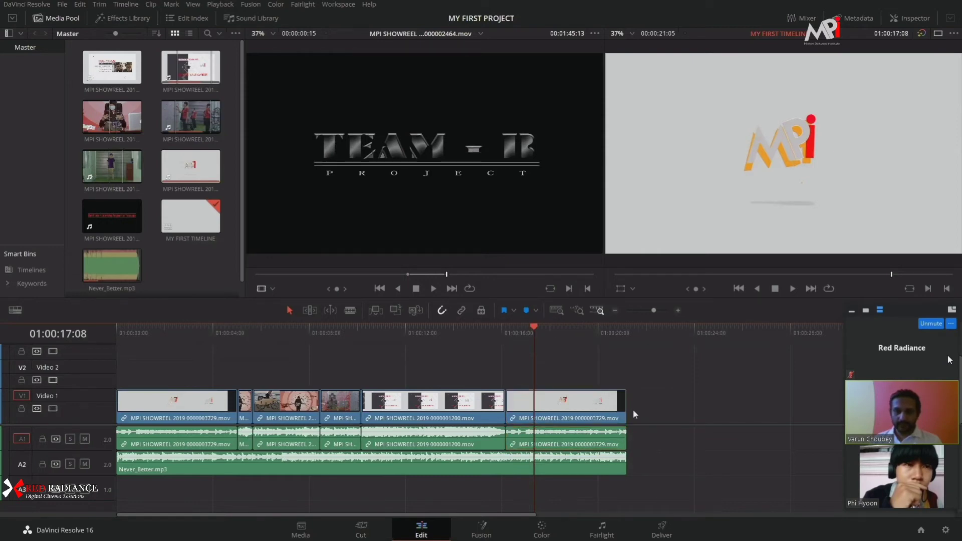
left_click_drag(573, 407, 626, 410)
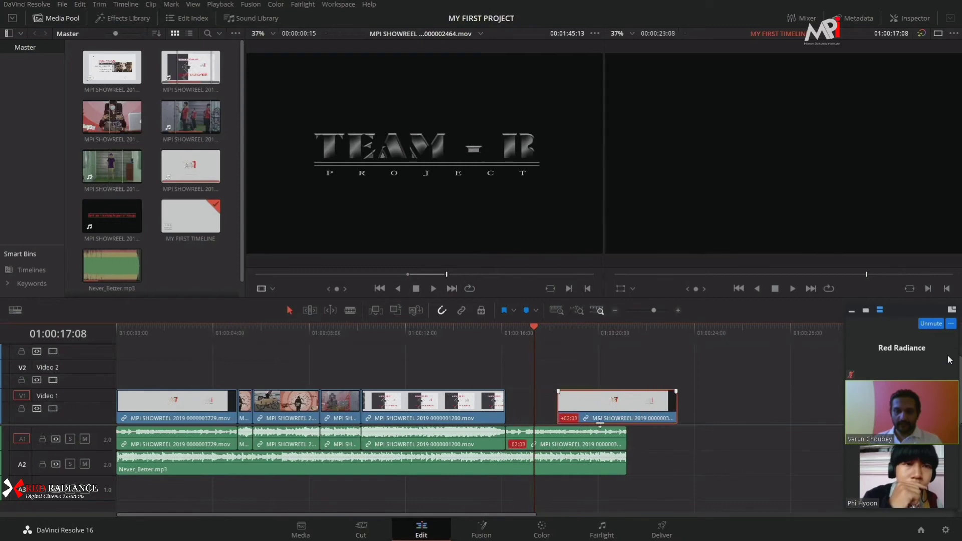
left_click(565, 443)
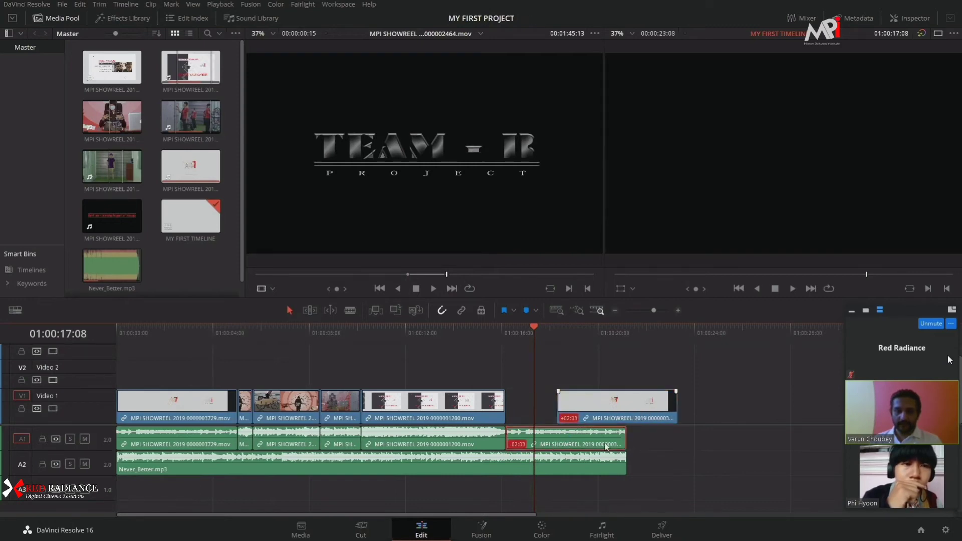
left_click_drag(605, 446, 647, 445)
key("ctrl+z")
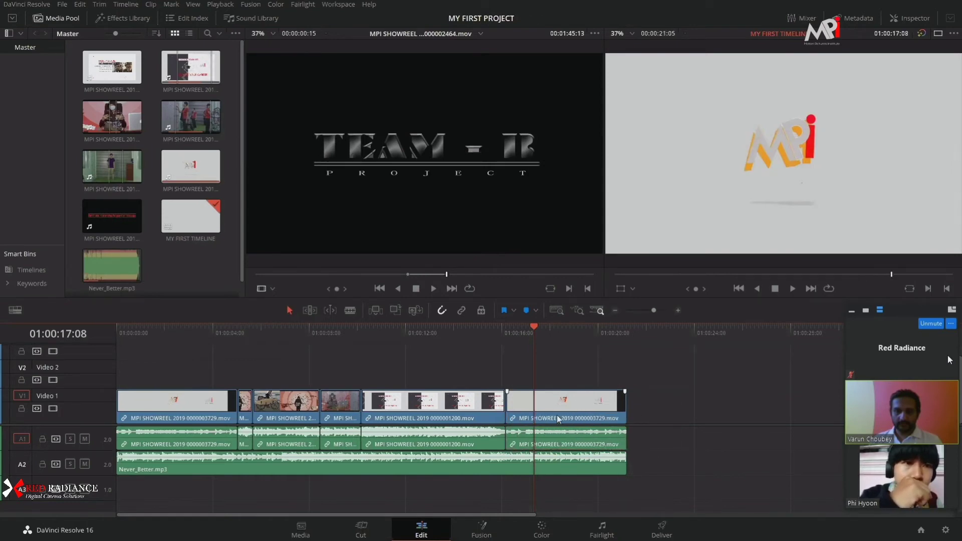
Enlarge Video 1 and offset the last 0000003729.mov clip's video so it sits 00:23 later than its audio.
left_click_drag(561, 416, 610, 416)
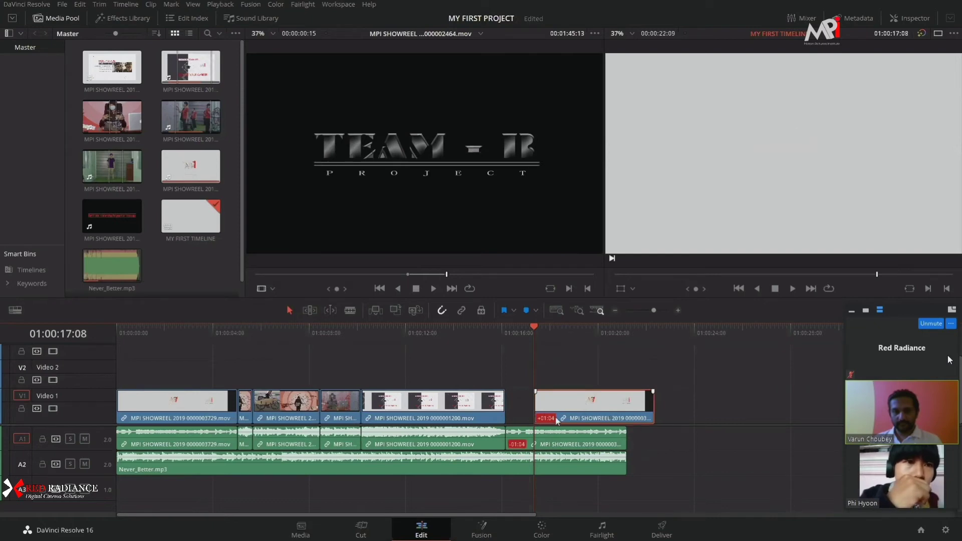
key("ctrl+equal")
key("ctrl+equal")
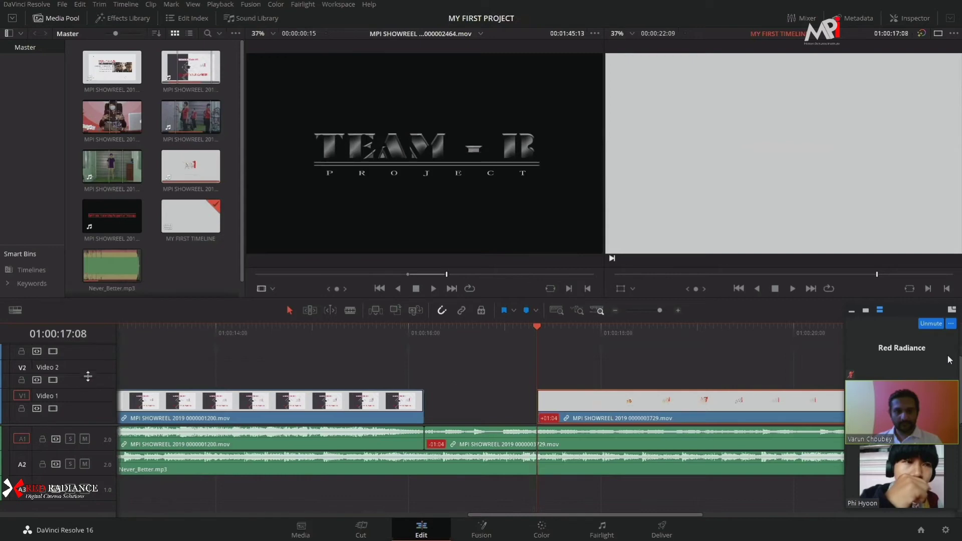
scroll(88, 375, "up", 3)
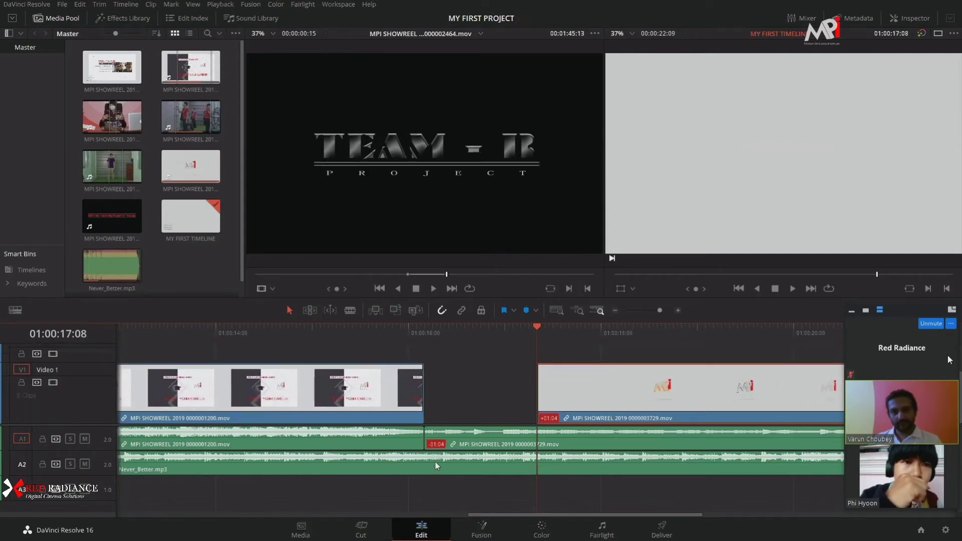
left_click(483, 401)
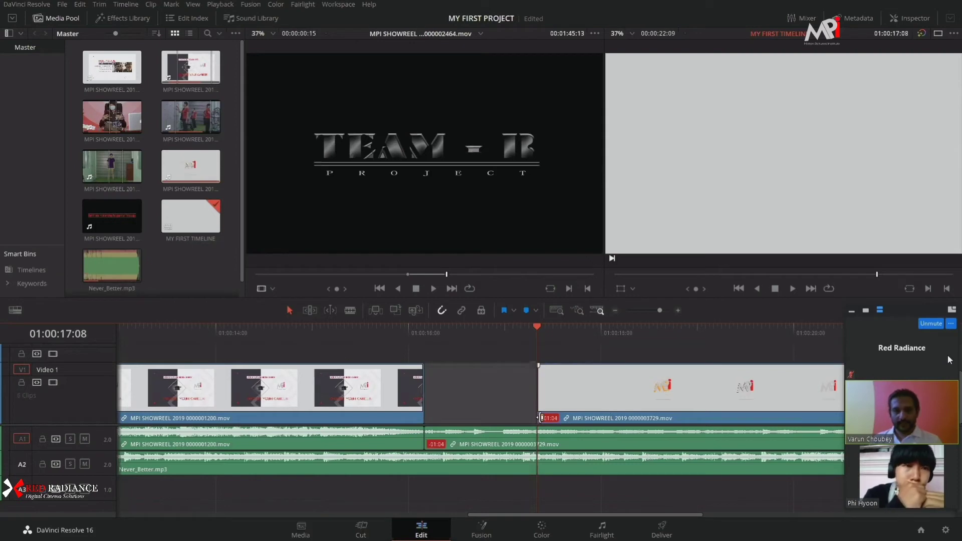
left_click(635, 402)
left_click_drag(635, 403, 619, 401)
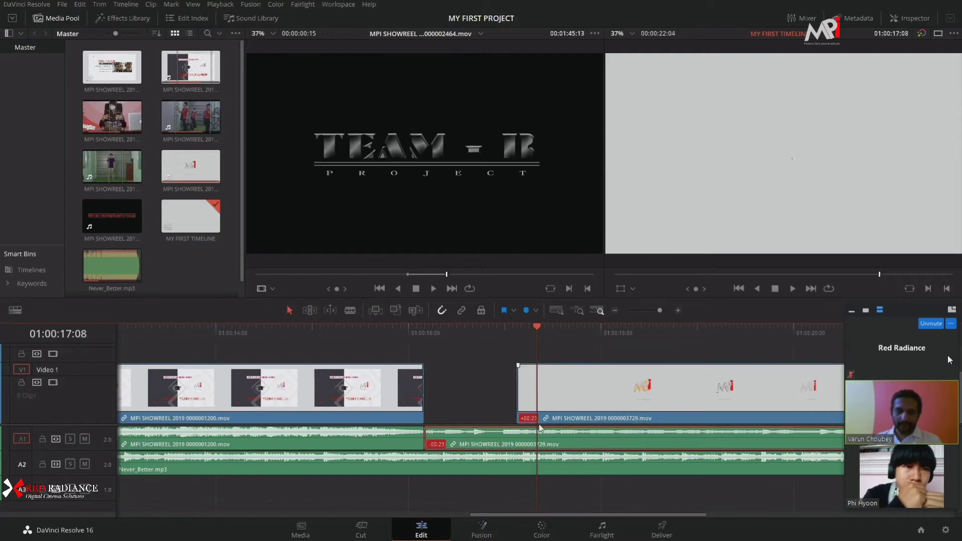
Examine the out-of-sync 0000003729.mov clip around 01:00:17:20, selecting its video, its audio and the gap before it individually.
left_click(557, 331)
left_click(573, 332)
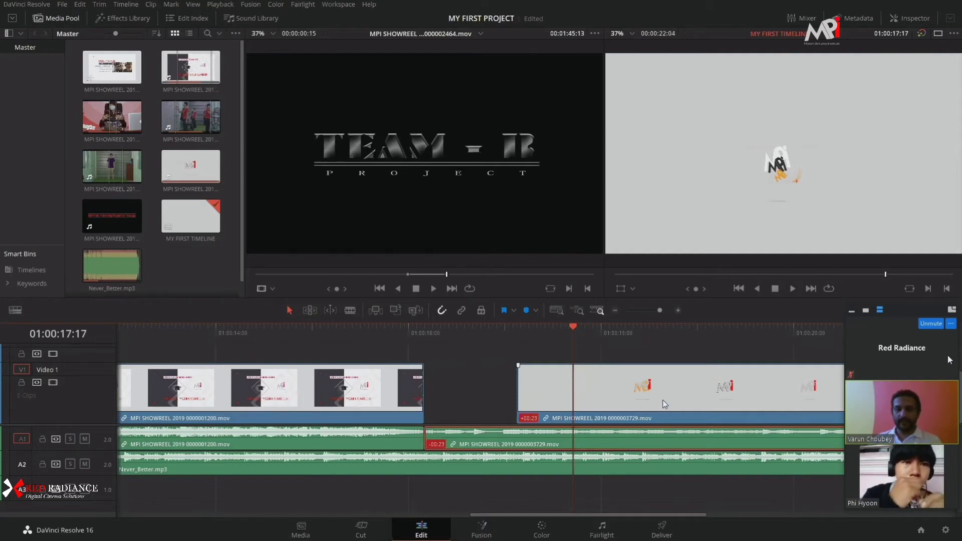
left_click(667, 435)
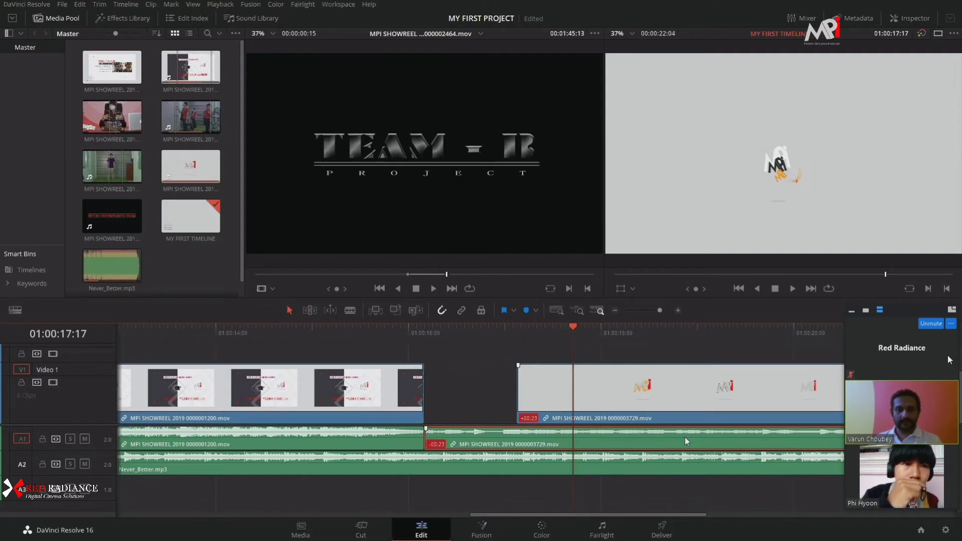
left_click(490, 397)
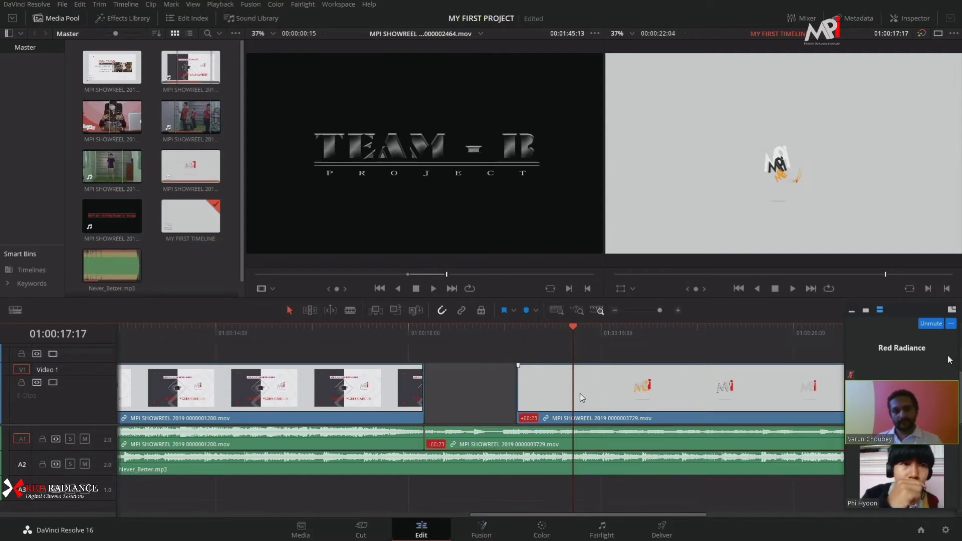
left_click(614, 400)
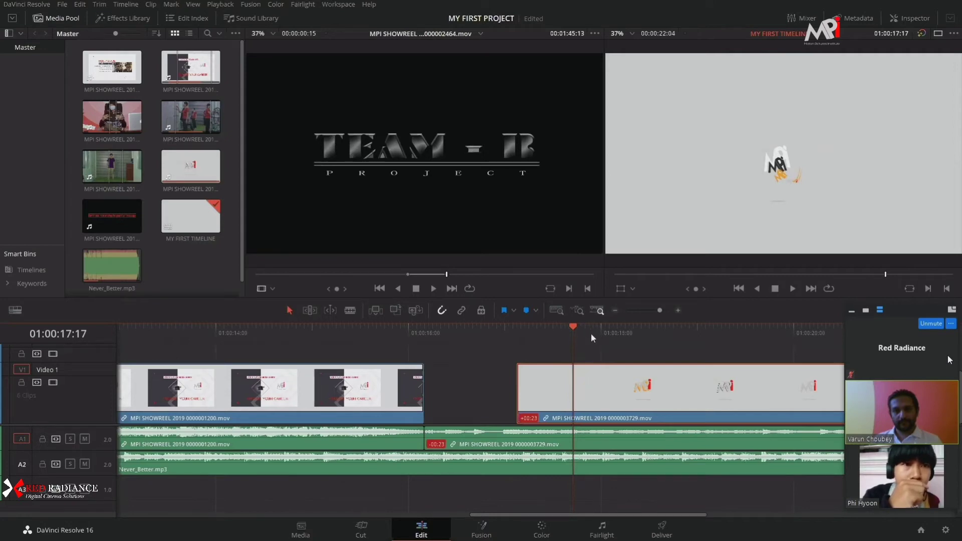
left_click_drag(609, 333, 587, 345)
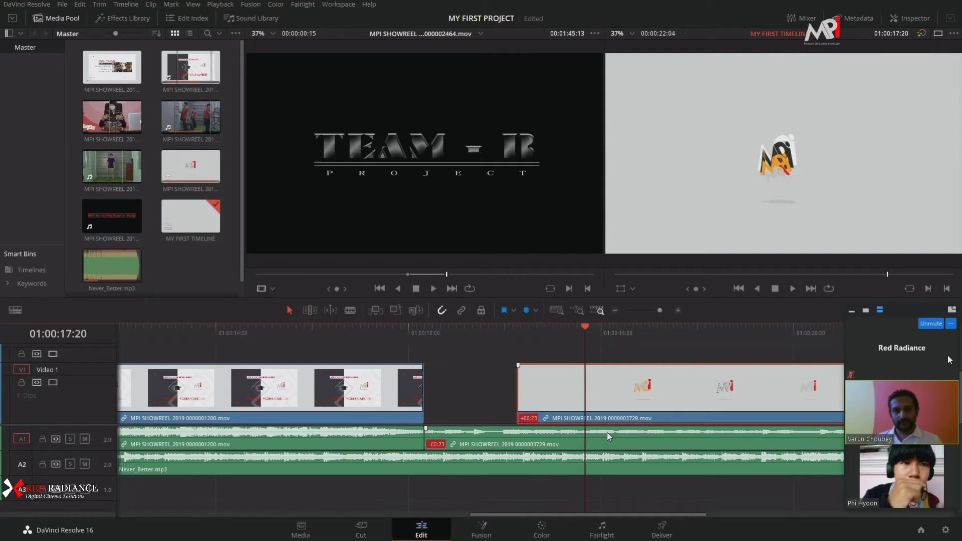
left_click(486, 404)
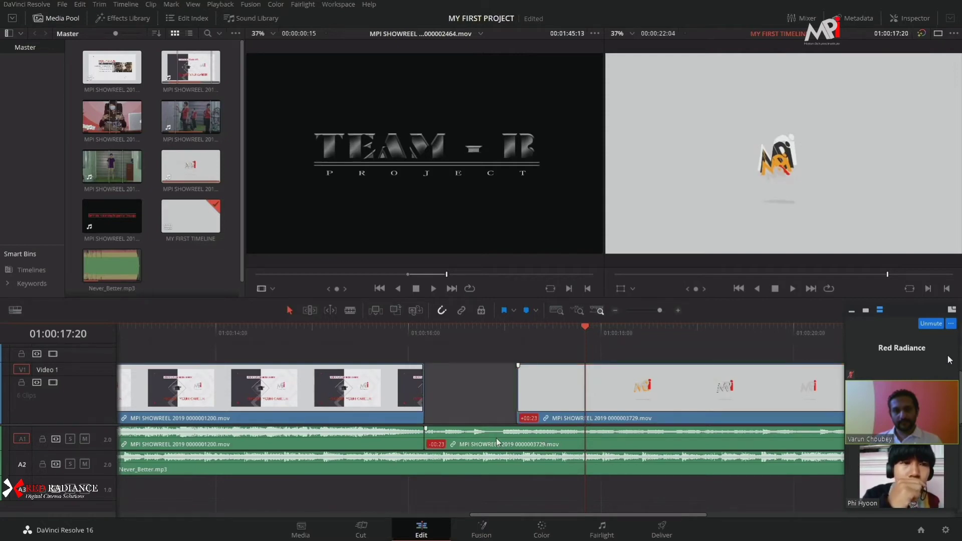
left_click(497, 439)
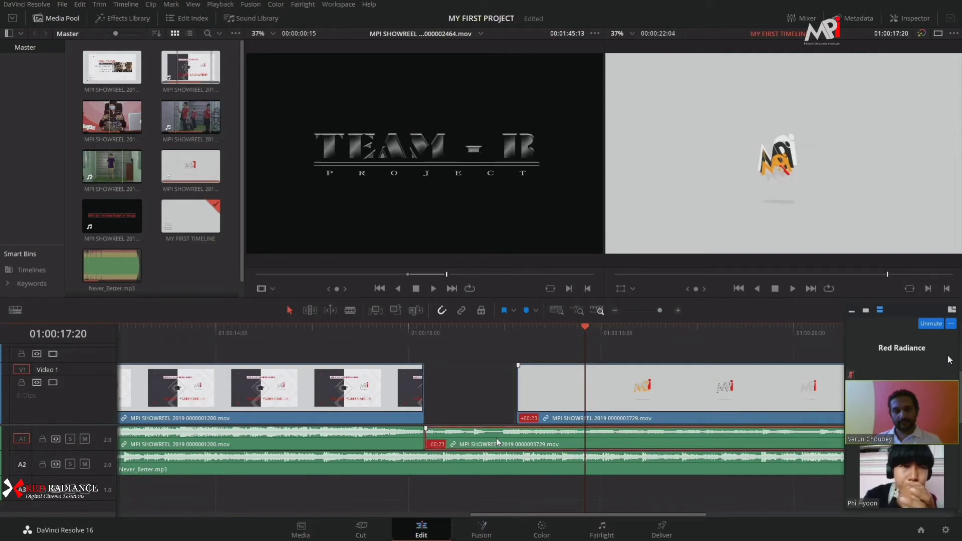
left_click(561, 429)
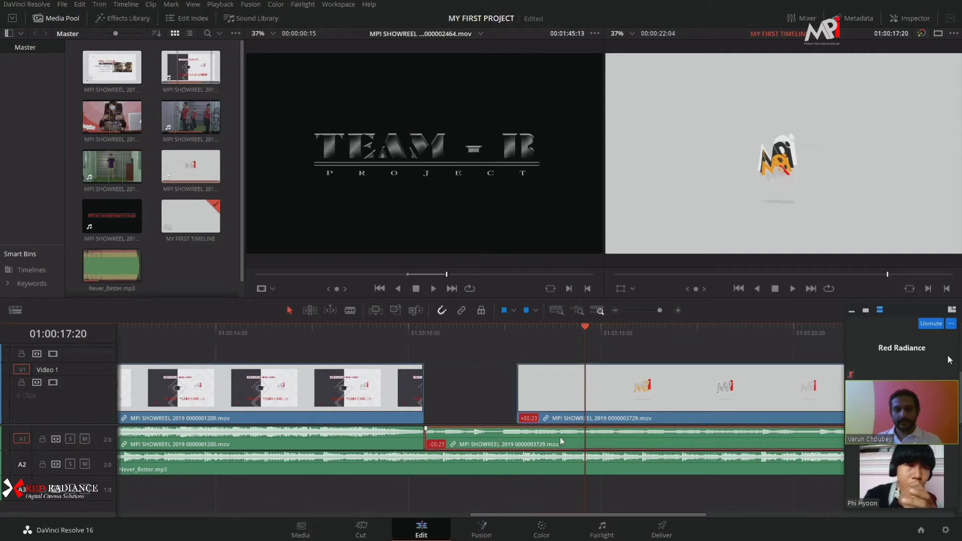
left_click(560, 431)
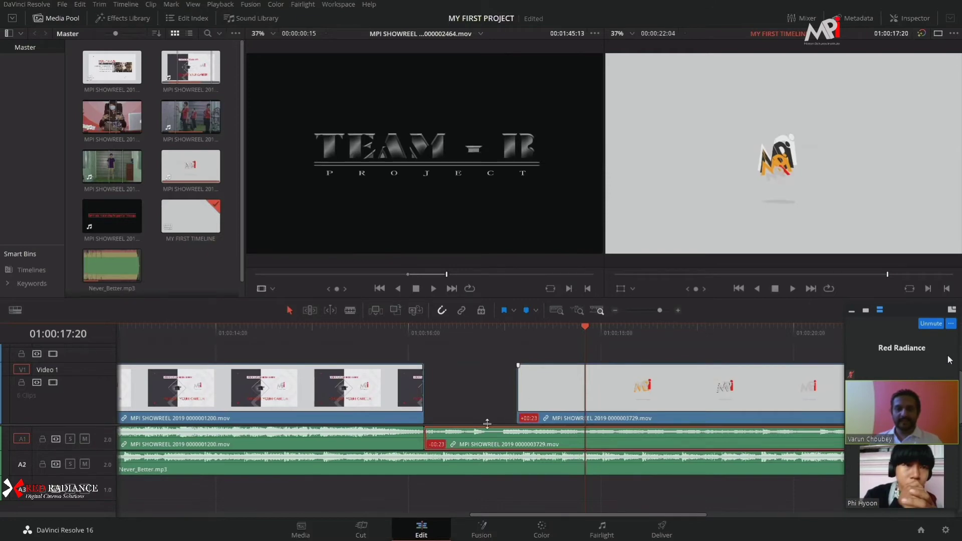
Unlink the video and audio parts of the last 0000003729.mov clip.
left_click(726, 398)
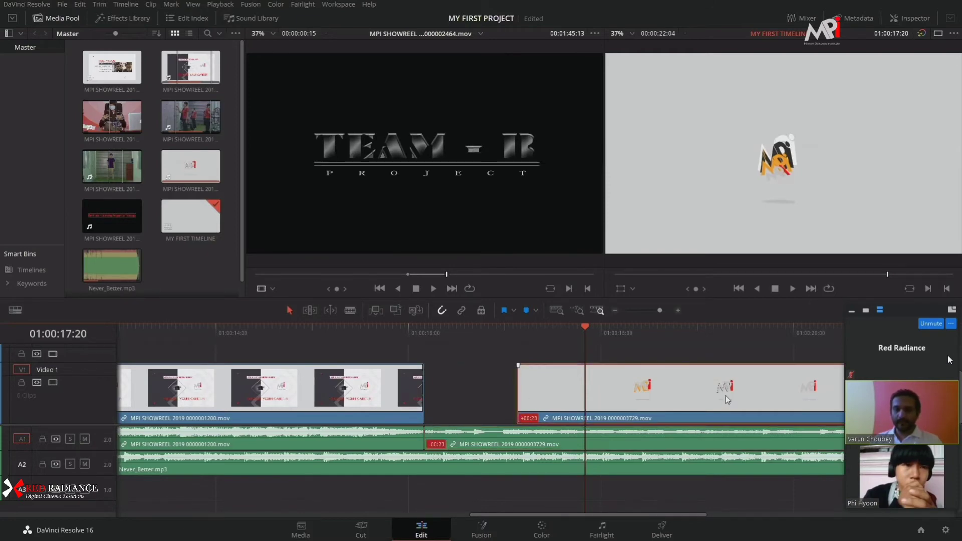
right_click(726, 398)
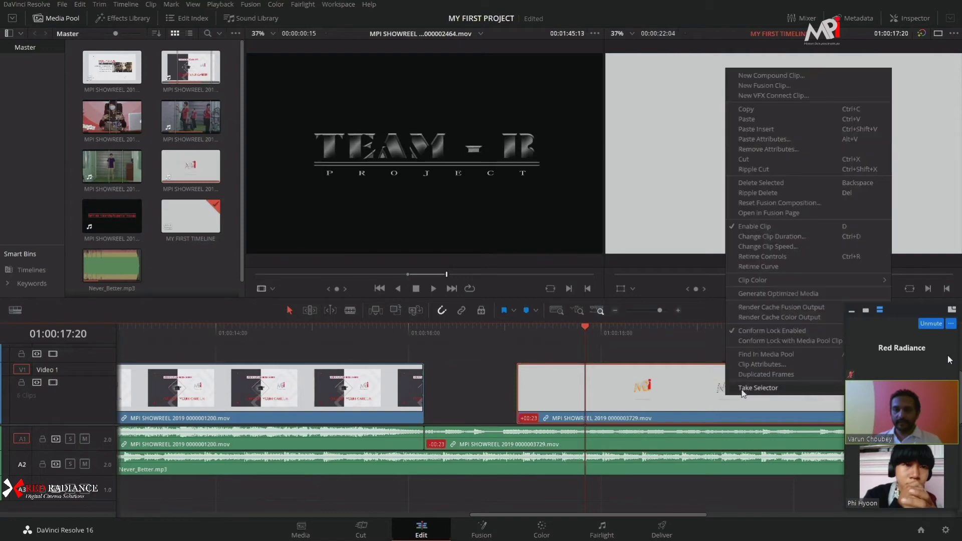
left_click(674, 392)
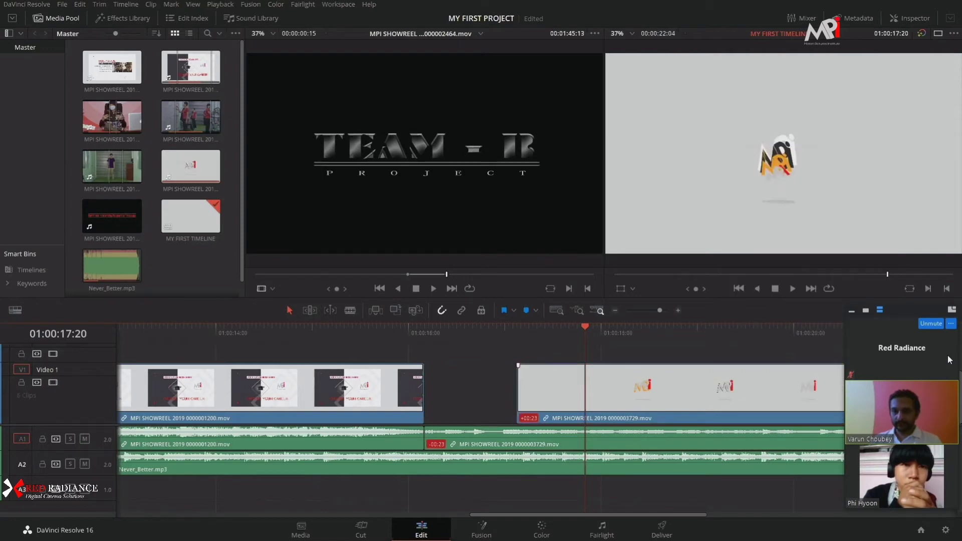
left_click(741, 402)
right_click(705, 398)
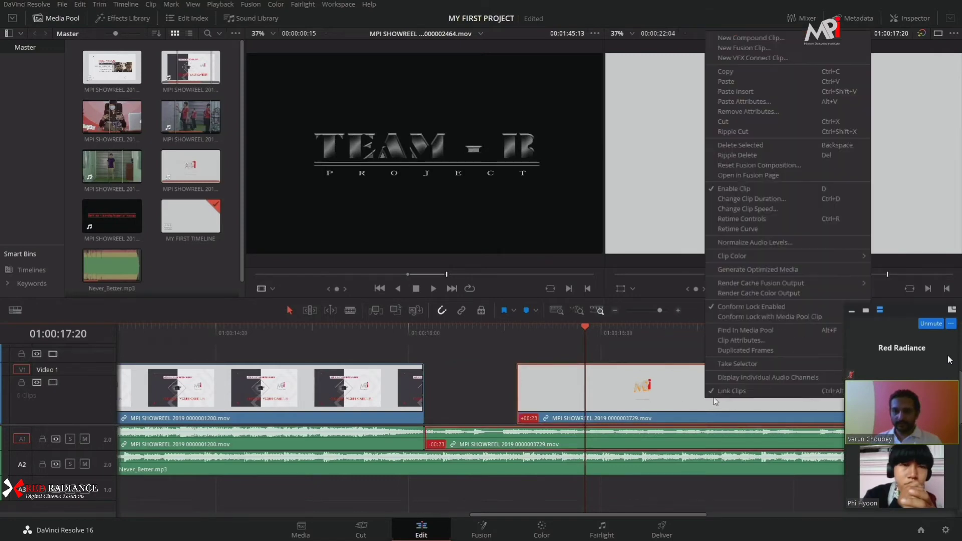
left_click(733, 391)
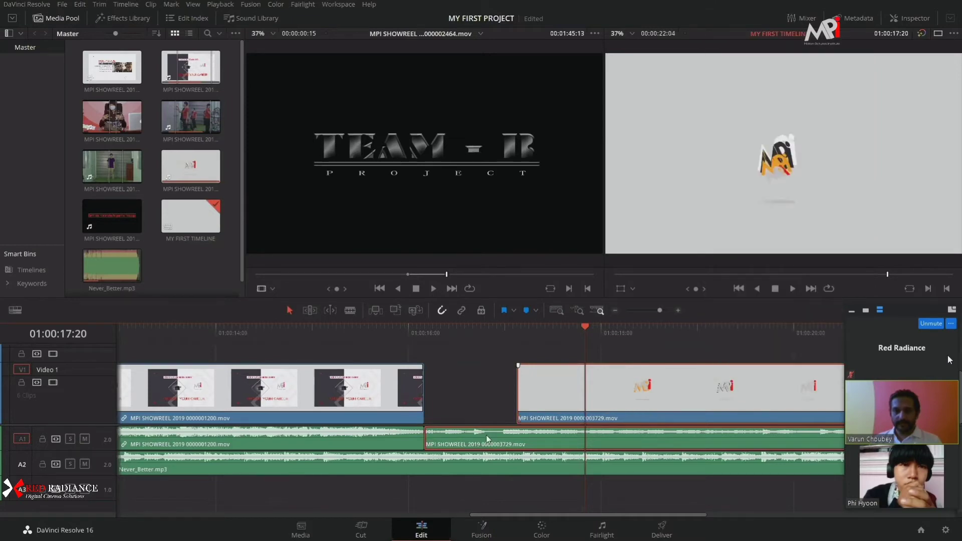
Move the unlinked 0000003729.mov audio later on A1 independently of its video, and turn linked selection on.
left_click_drag(471, 444, 652, 398)
left_click_drag(508, 444, 542, 444)
left_click(463, 311)
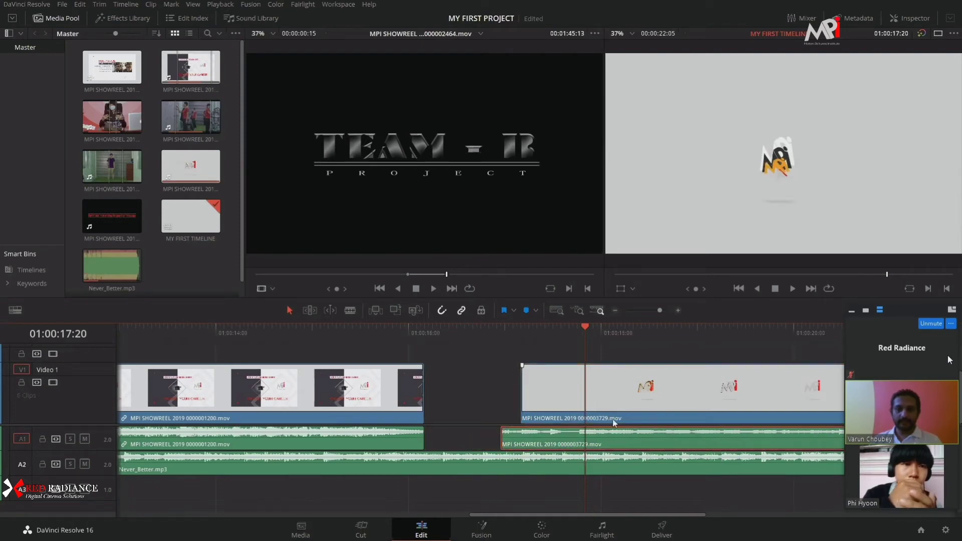
Realign the unlinked 0000003729.mov video and audio directly after the 0000001200.mov clip, and select both parts together.
left_click_drag(637, 427, 560, 406)
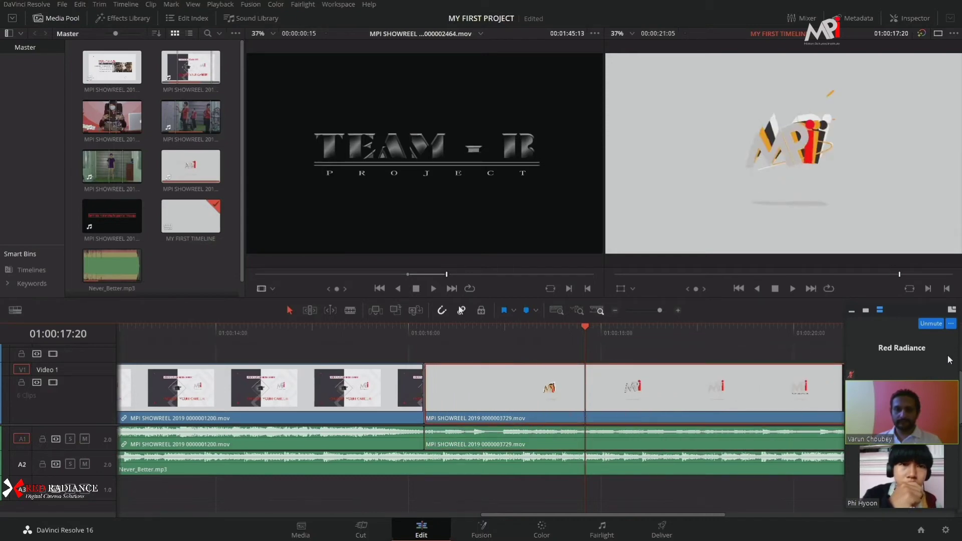
key("ctrl+s")
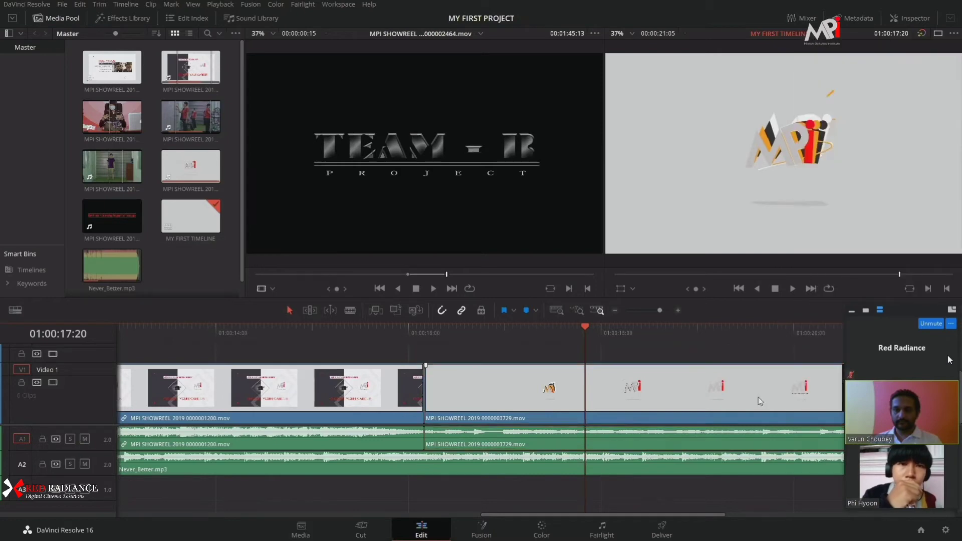
mouse_move(759, 397)
left_mouse_down()
mouse_move(797, 398)
mouse_move(759, 397)
left_mouse_up()
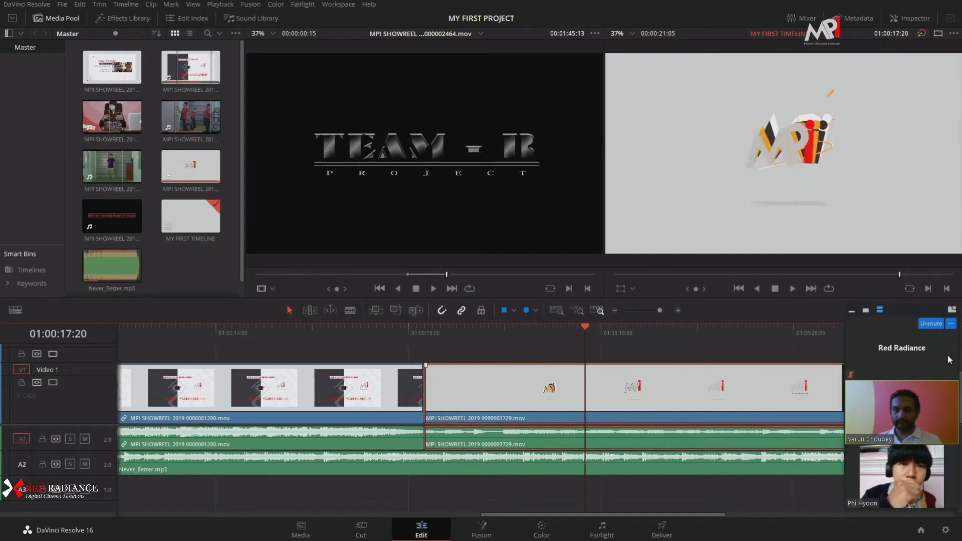
Link the last 0000003729.mov clip's video and audio, and test that both parts select together.
right_click(802, 396)
key("ctrl+alt+l")
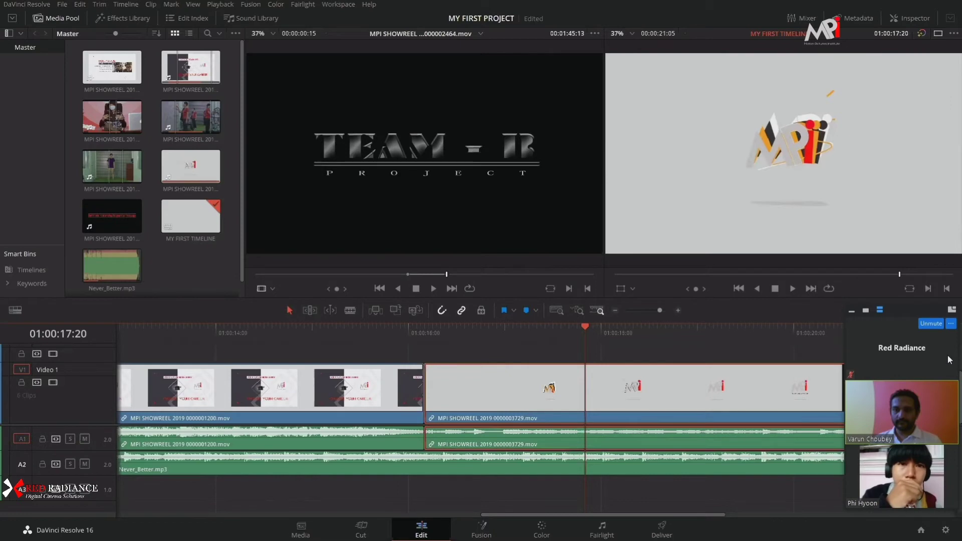
mouse_move(764, 393)
left_mouse_down()
mouse_move(802, 397)
mouse_move(764, 396)
left_mouse_up()
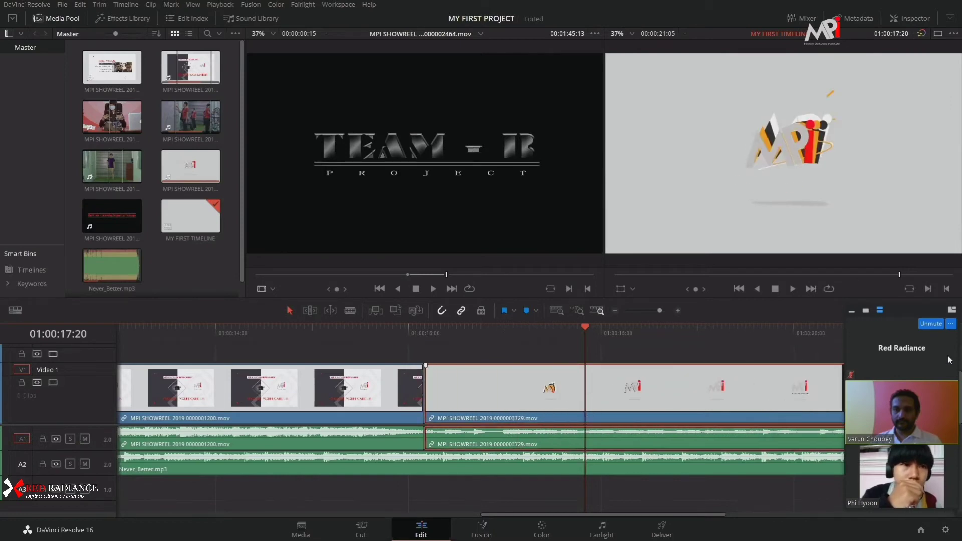
left_click(746, 427)
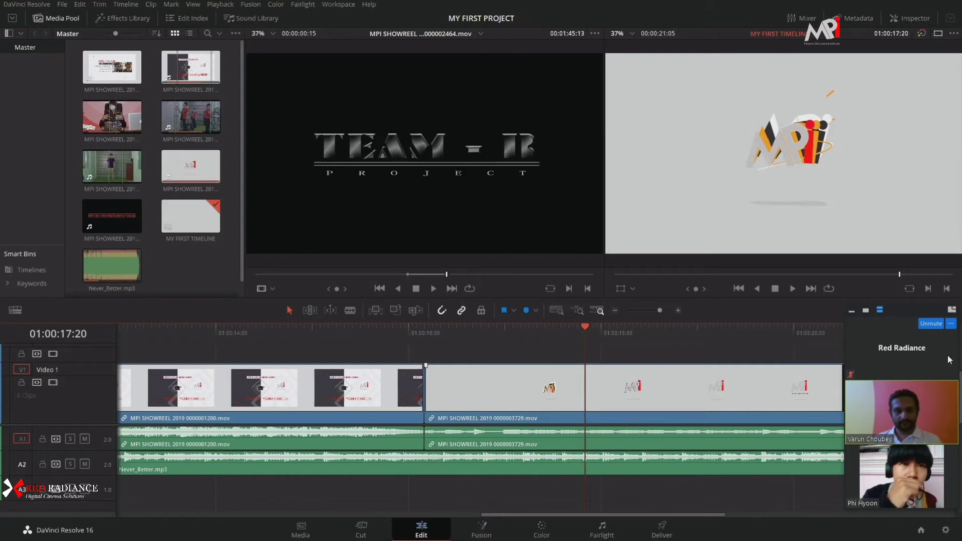
left_click(808, 401)
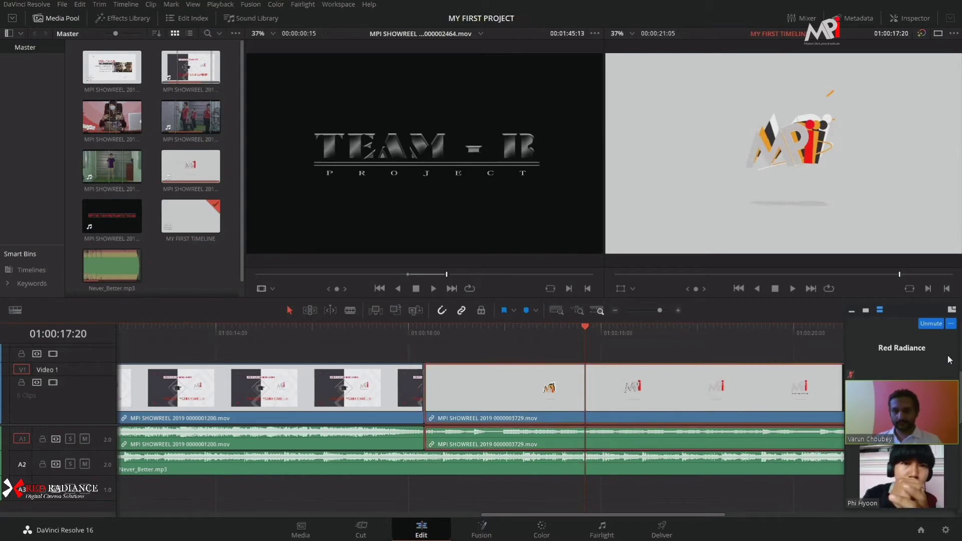
Unlink the 0000003729.mov video and audio again, and turn linked selection off while keeping snapping on.
right_click(810, 397)
left_click(823, 390)
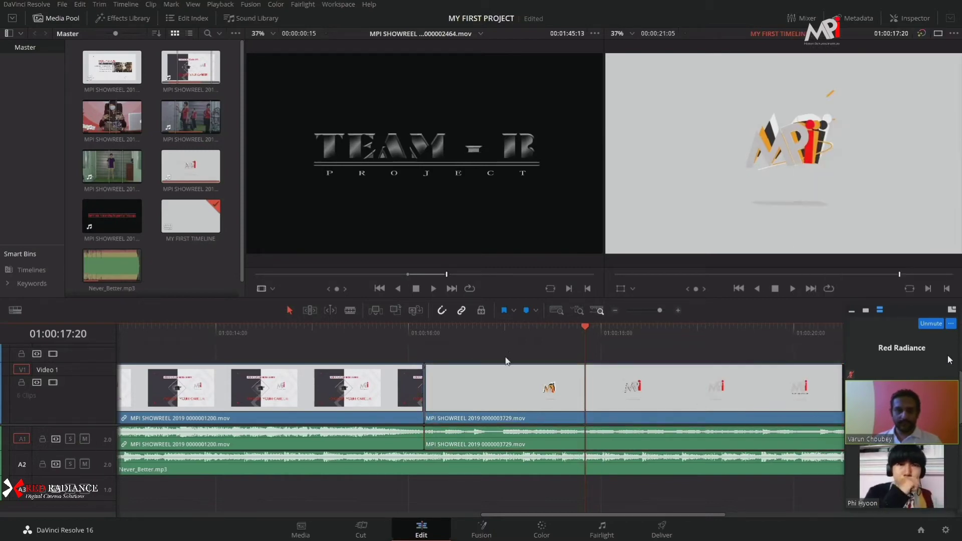
left_click(443, 311)
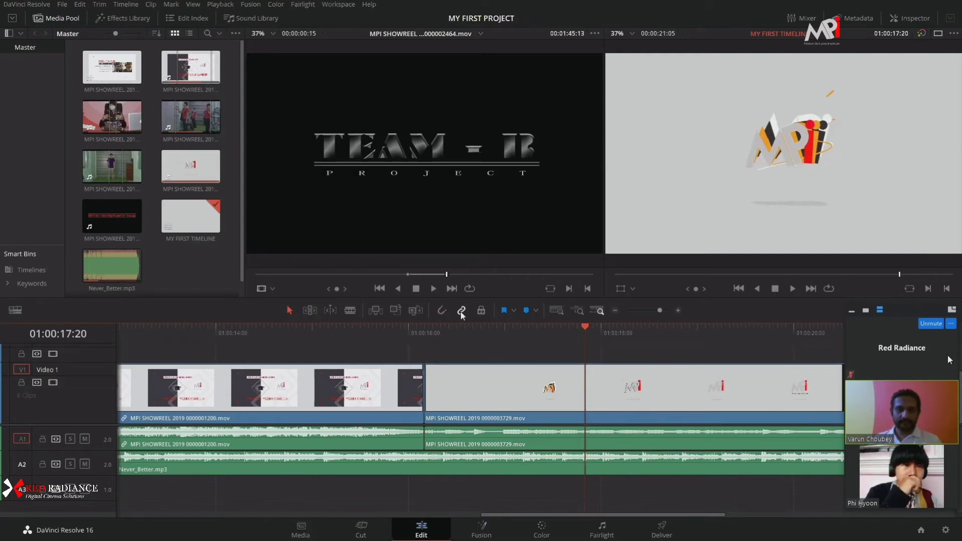
Move only the video part of 0000003729.mov from V1 up to V2, keeping its timing.
left_click(479, 397)
left_click_drag(95, 436, 95, 466)
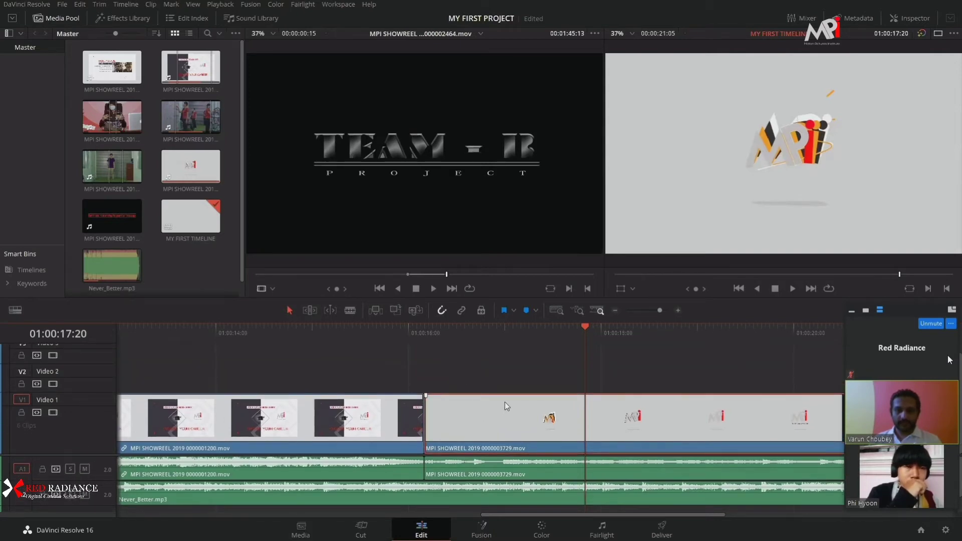
scroll(504, 402, "up", 1)
mouse_move(504, 409)
left_mouse_down()
mouse_move(503, 380)
mouse_move(500, 389)
mouse_move(536, 394)
mouse_move(499, 395)
left_mouse_up()
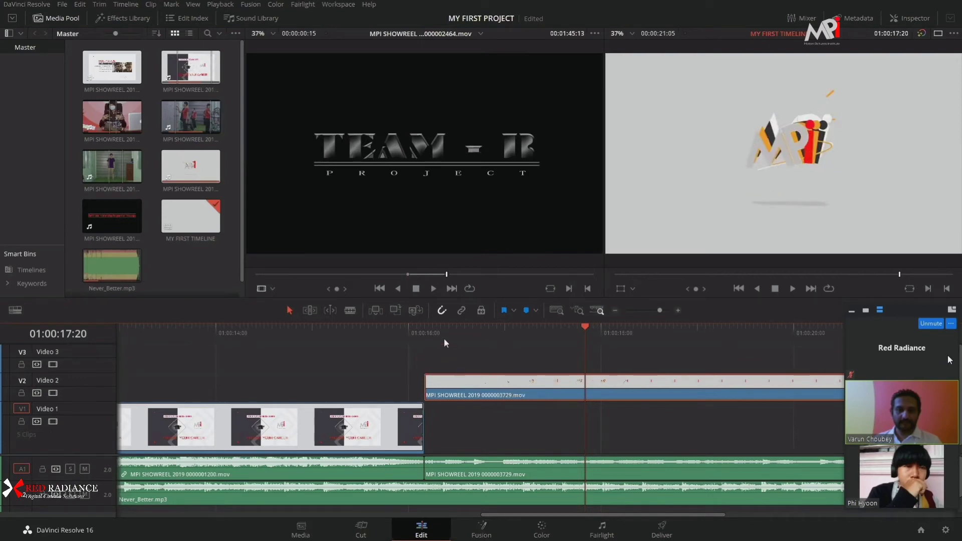
Move the 0000003729.mov video on V2 five frames later than its audio start at 01:00:16:04.
left_click(422, 336)
key("ctrl+equal")
key("ctrl+equal")
key("ctrl+equal")
left_click_drag(651, 394, 611, 394)
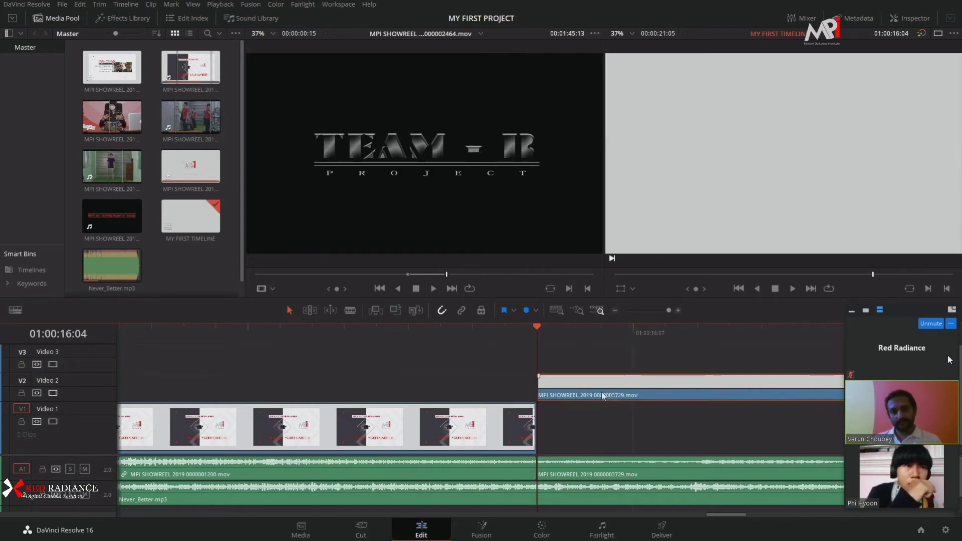
left_click_drag(603, 396, 803, 401)
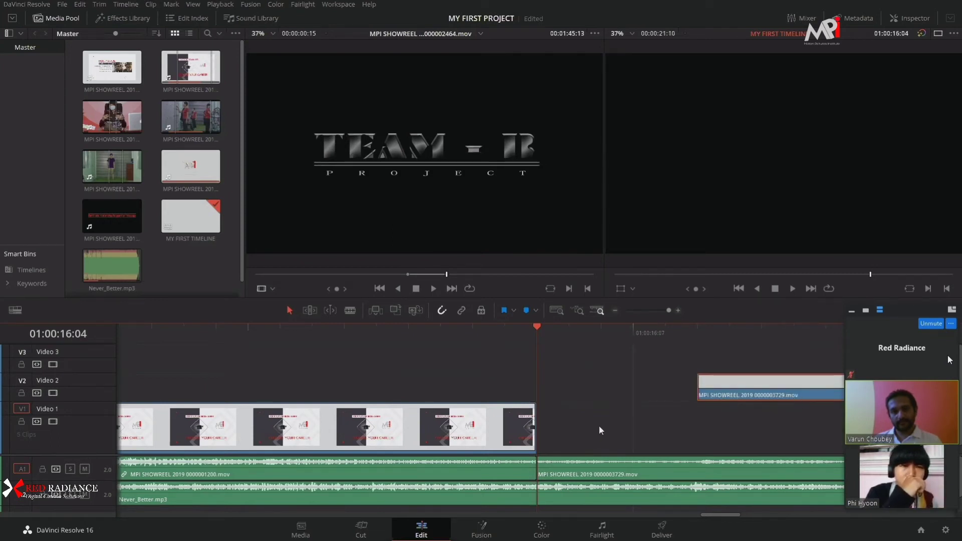
scroll(599, 425, "down", 3)
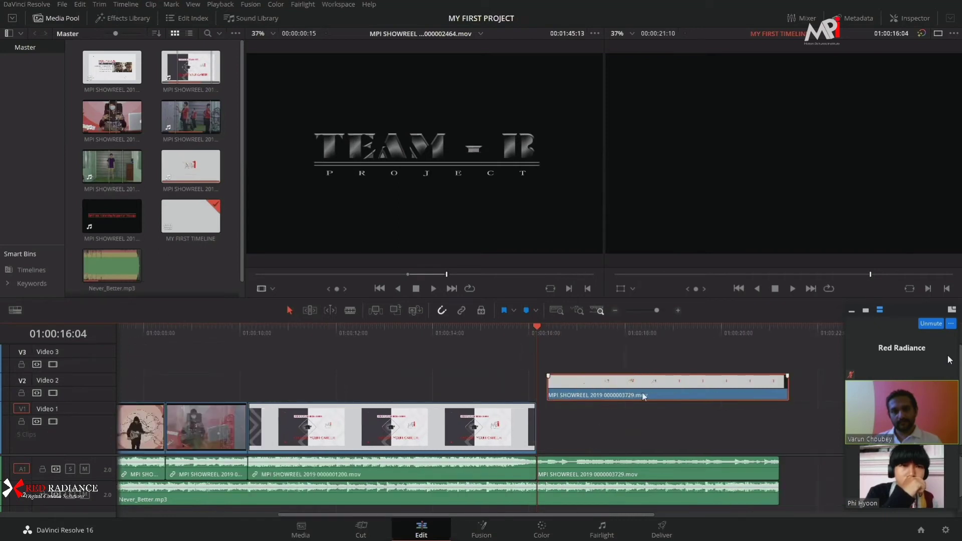
Snap the 0000003729.mov video back to its audio start at 01:00:16:04 and return it to V1.
left_click_drag(646, 396, 606, 401)
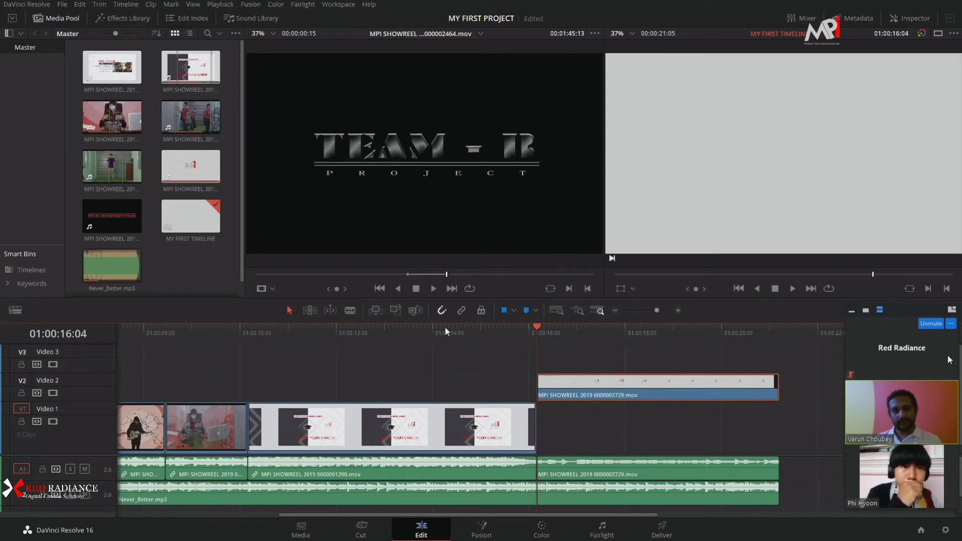
left_click_drag(626, 396, 635, 426)
left_click(493, 336)
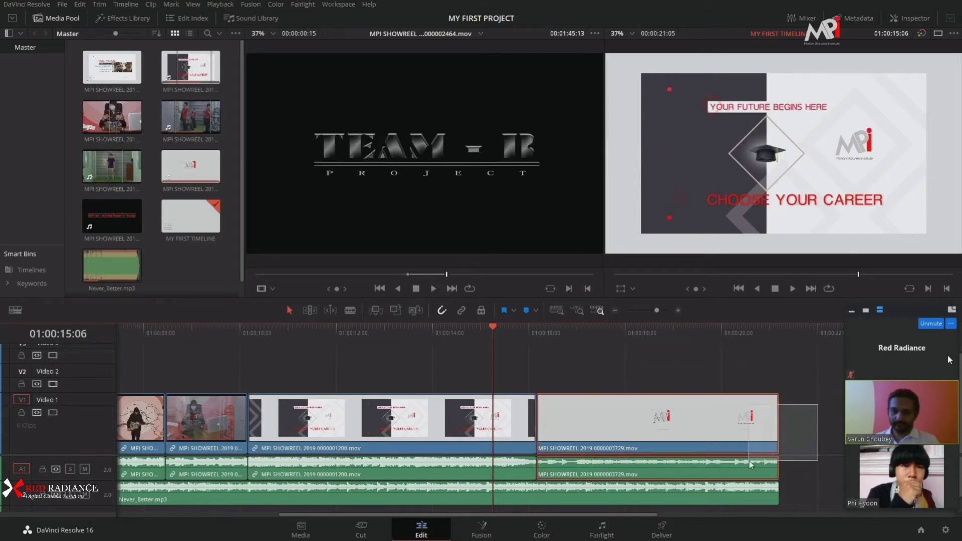
Select both parts of 0000003729.mov and move them later together to start at 01:00:18:00.
left_click_drag(686, 437, 762, 438)
left_click(630, 335)
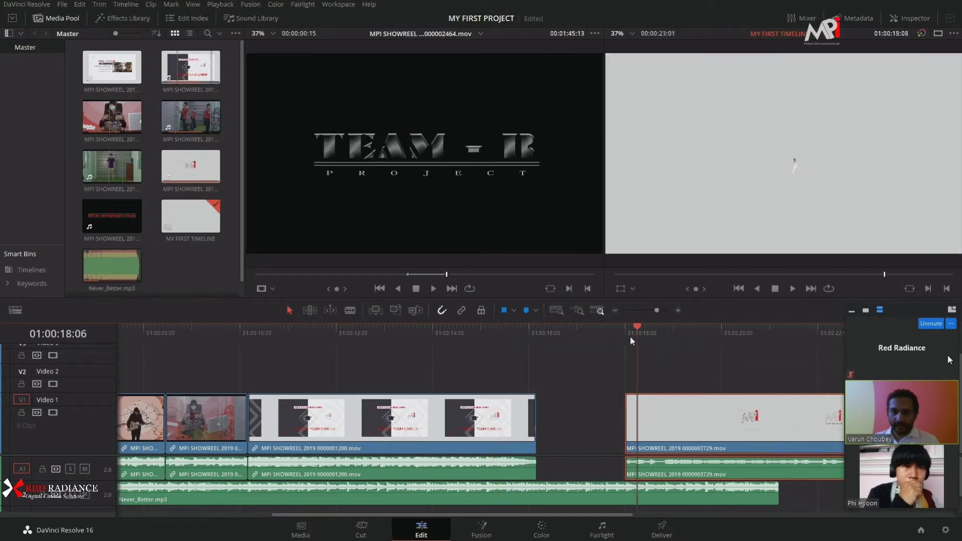
scroll(758, 434, "up", 5)
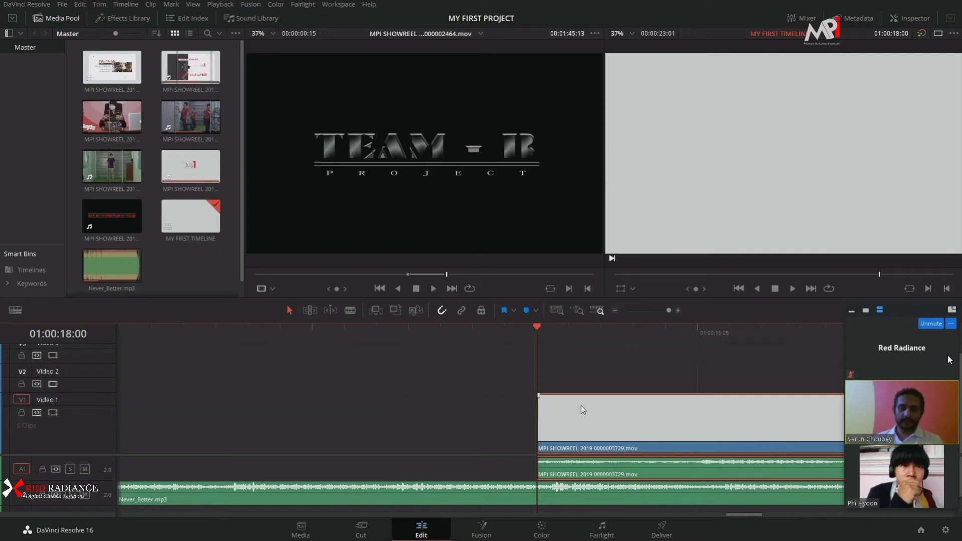
Move only the 0000003729.mov video three frames earlier to 01:00:17:21, and place the playhead at its start.
left_click(633, 376)
left_click(643, 428)
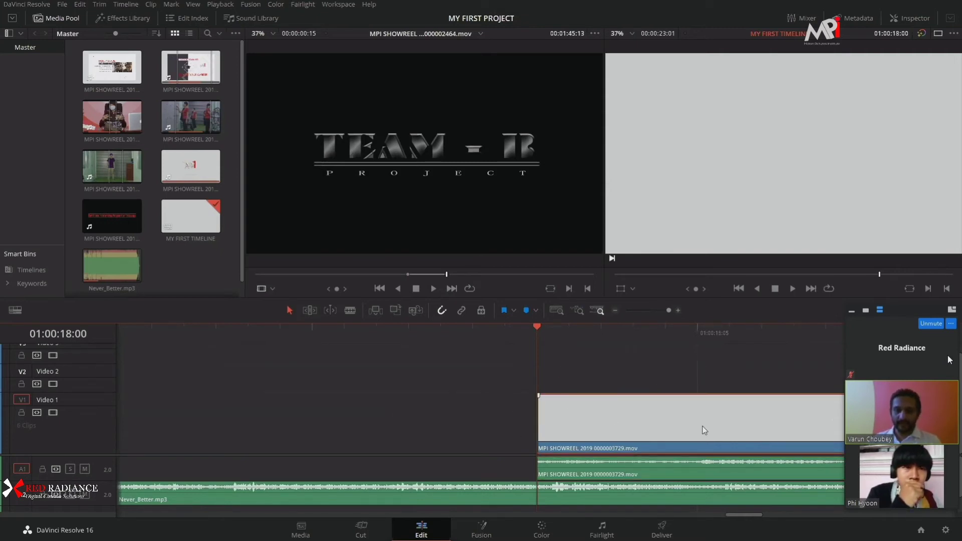
left_click_drag(672, 429, 586, 438)
left_click(441, 334)
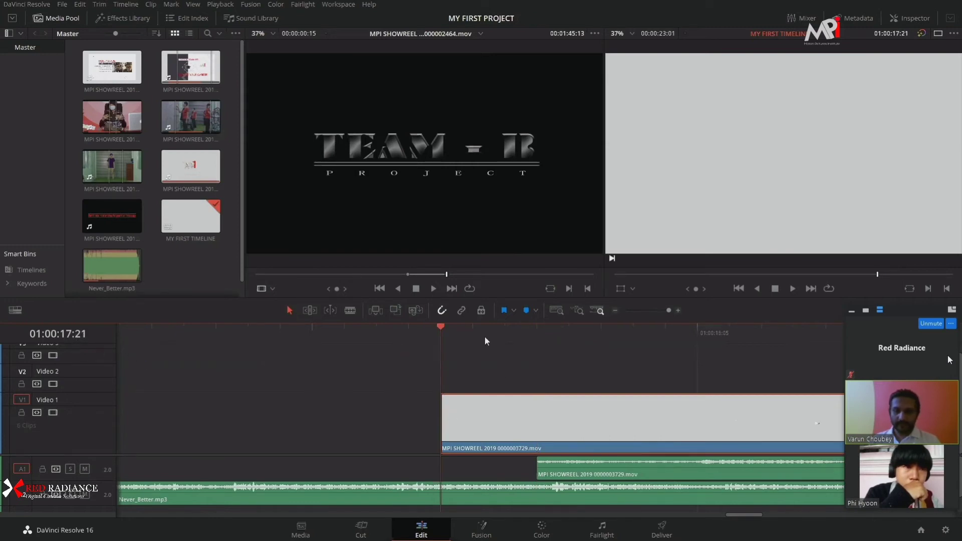
Shift the 0000003729.mov video one frame back and forth between 01:00:17:21 and 01:00:17:22, snapping it to the playhead.
key("Right")
mouse_move(510, 428)
left_mouse_down()
mouse_move(576, 428)
mouse_move(493, 427)
mouse_move(519, 429)
left_mouse_up()
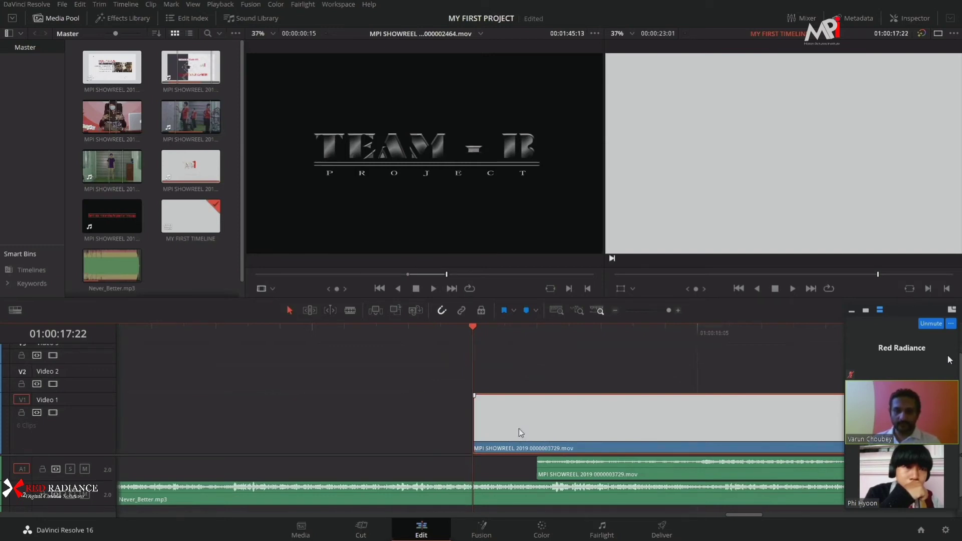
key("Left")
key("comma")
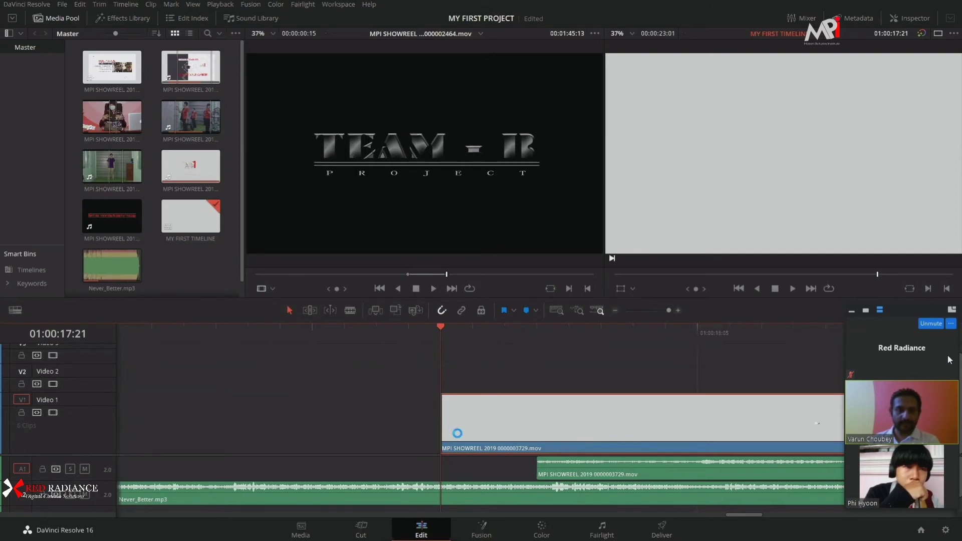
key("Right")
key("period")
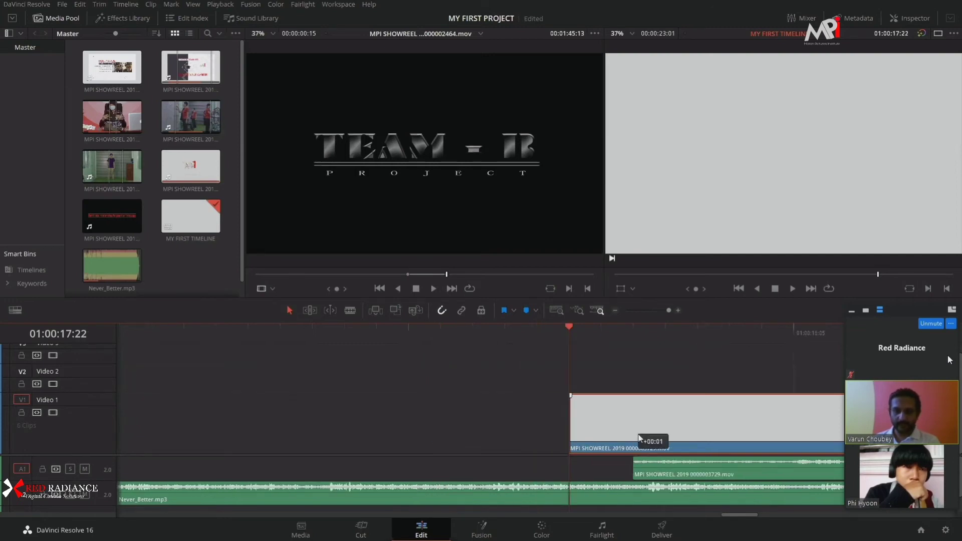
key("Left")
key("comma")
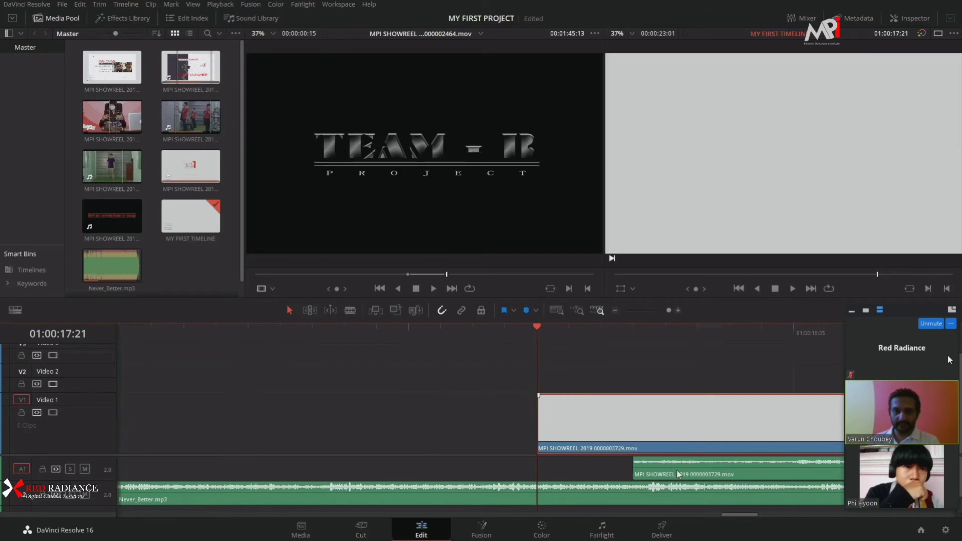
Move the 0000003729.mov audio on A1 earlier to align with its video start at 01:00:17:21.
left_click_drag(671, 471, 627, 472)
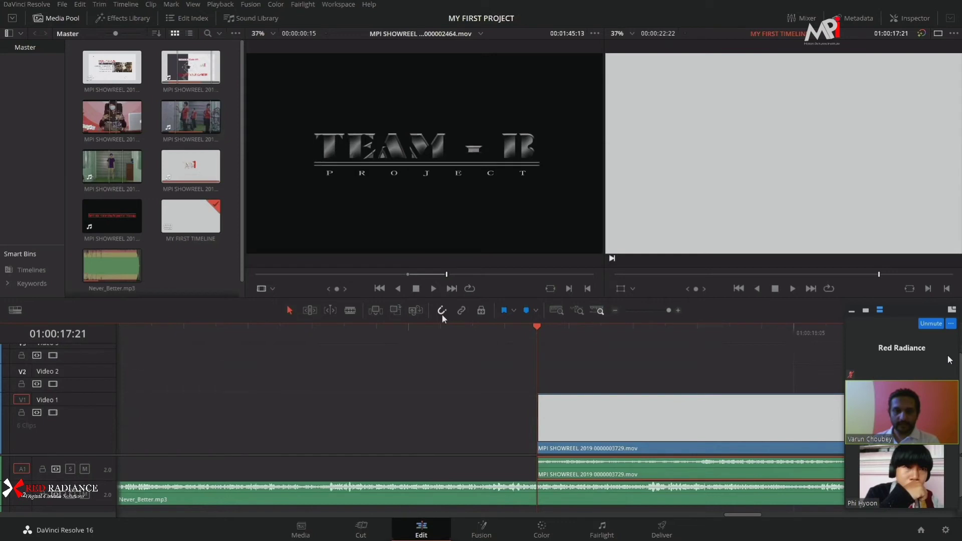
left_click_drag(637, 474, 680, 474)
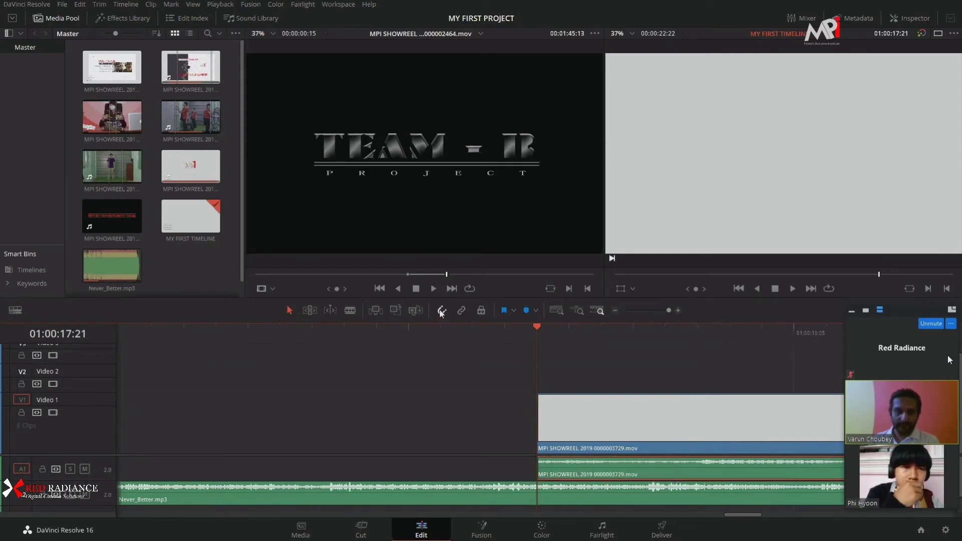
Turn snapping off and offset the 0000003729.mov audio slightly later than its video by less than one frame.
key("Right")
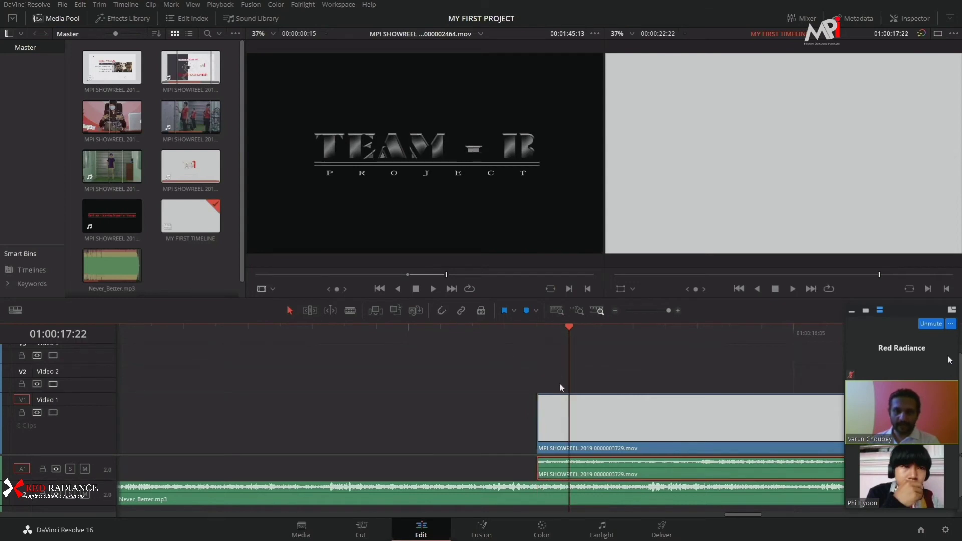
mouse_move(604, 425)
left_mouse_down()
mouse_move(614, 426)
mouse_move(599, 441)
left_mouse_up()
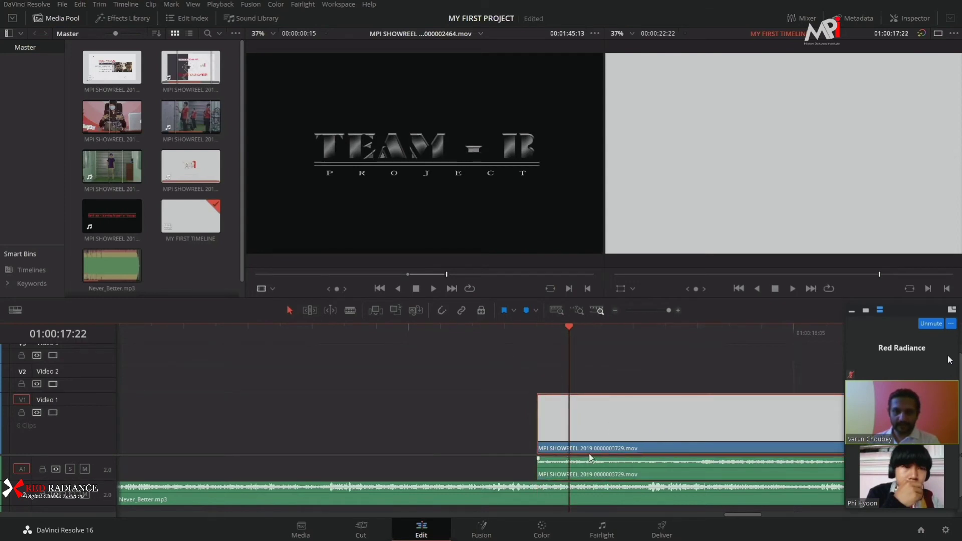
scroll(584, 475, "right", 1)
mouse_move(582, 475)
left_mouse_down()
mouse_move(572, 476)
mouse_move(614, 475)
mouse_move(579, 474)
mouse_move(596, 475)
mouse_move(584, 475)
mouse_move(581, 434)
mouse_move(634, 443)
mouse_move(609, 444)
mouse_move(634, 444)
mouse_move(611, 444)
mouse_move(594, 475)
mouse_move(577, 473)
left_mouse_up()
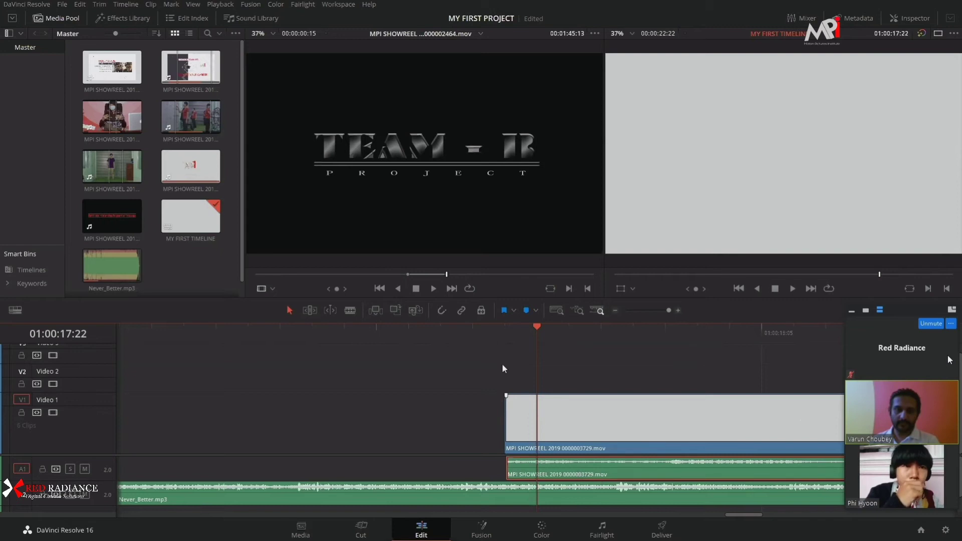
Turn snapping on and realign the 0000003729.mov audio with the start of its video on V1.
key("ctrl+s")
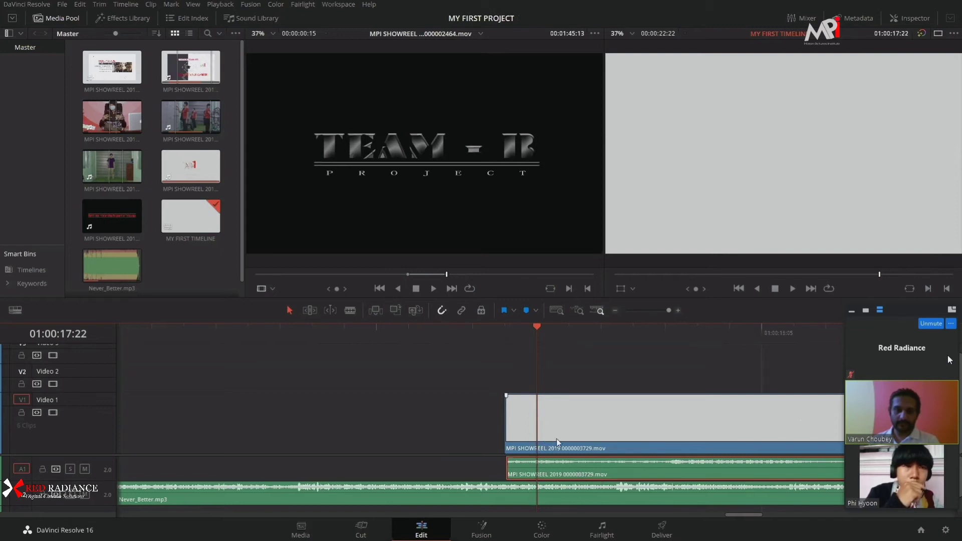
left_click_drag(575, 438, 614, 437)
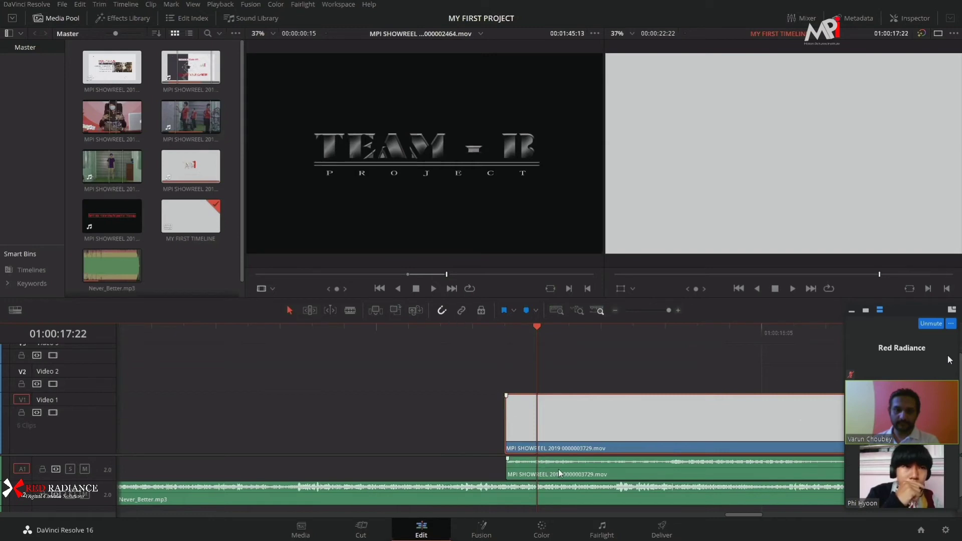
left_click_drag(558, 472, 587, 474)
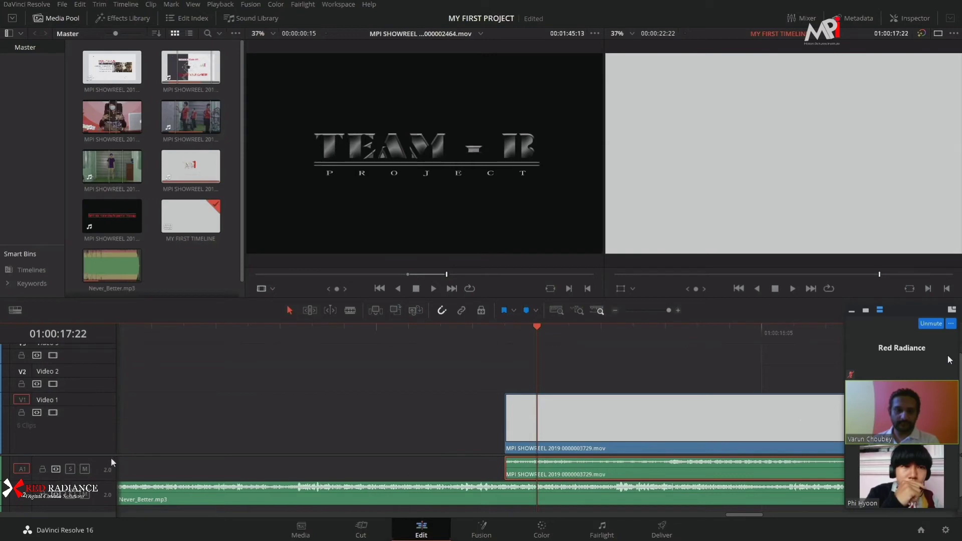
Increase the Audio 1 track height, and with snapping off shift the 0000003729.mov audio slightly later than its video.
left_click_drag(111, 457, 107, 480)
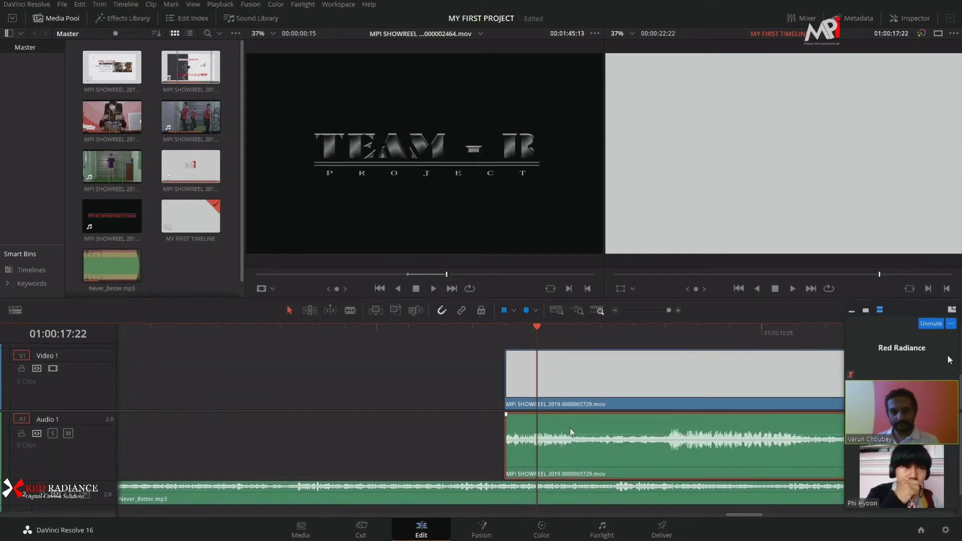
left_click_drag(584, 443, 652, 444)
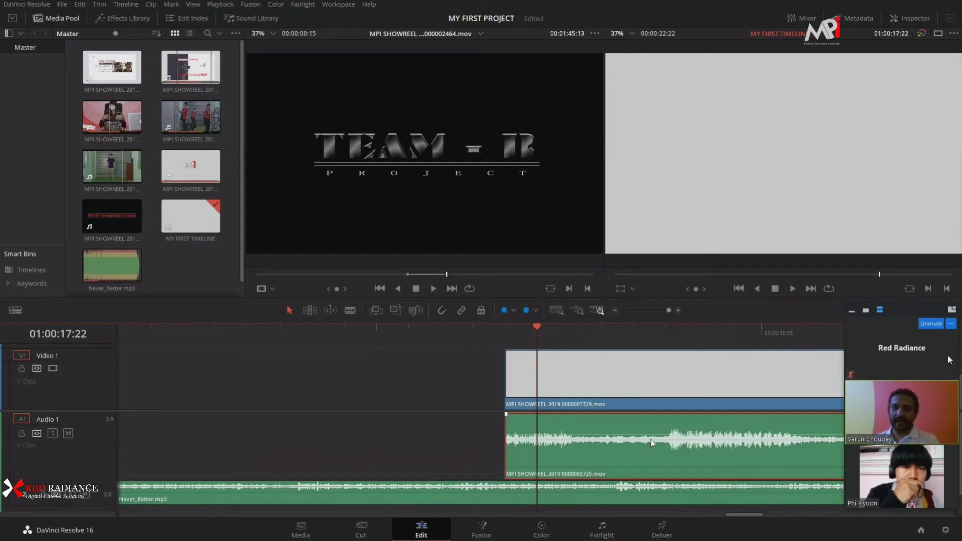
key("ctrl+s")
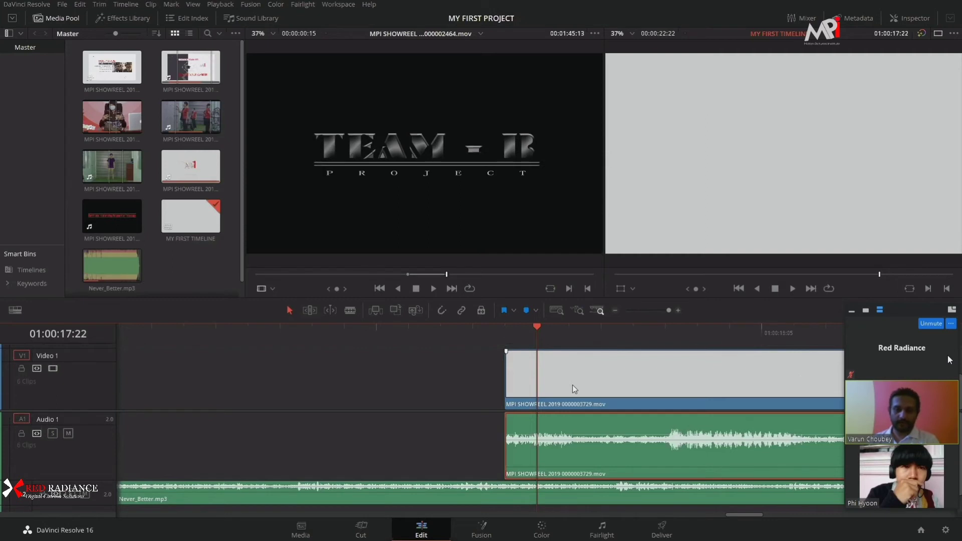
mouse_move(588, 458)
left_mouse_down()
mouse_move(585, 468)
mouse_move(610, 467)
mouse_move(552, 460)
mouse_move(666, 453)
mouse_move(571, 453)
mouse_move(629, 455)
mouse_move(585, 452)
left_mouse_up()
Turn snapping back on and realign the 0000003729.mov audio on A1 with its video after the gap.
left_click(443, 310)
left_click(442, 311)
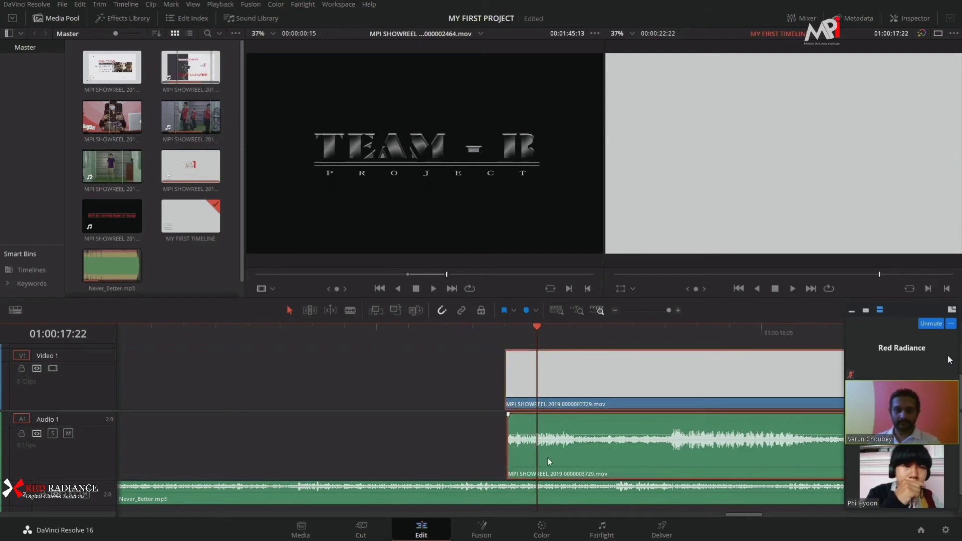
scroll(506, 450, "down", 5)
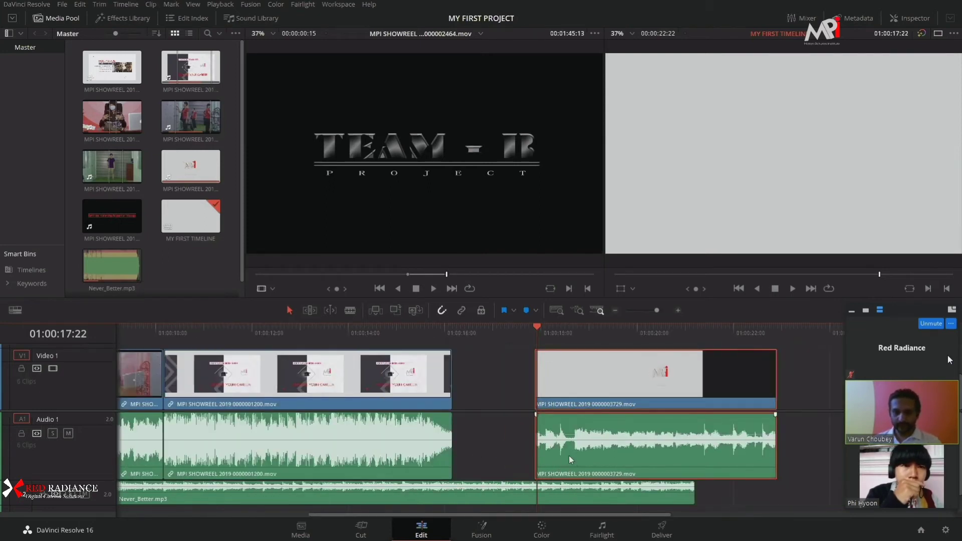
left_click_drag(694, 434, 665, 450)
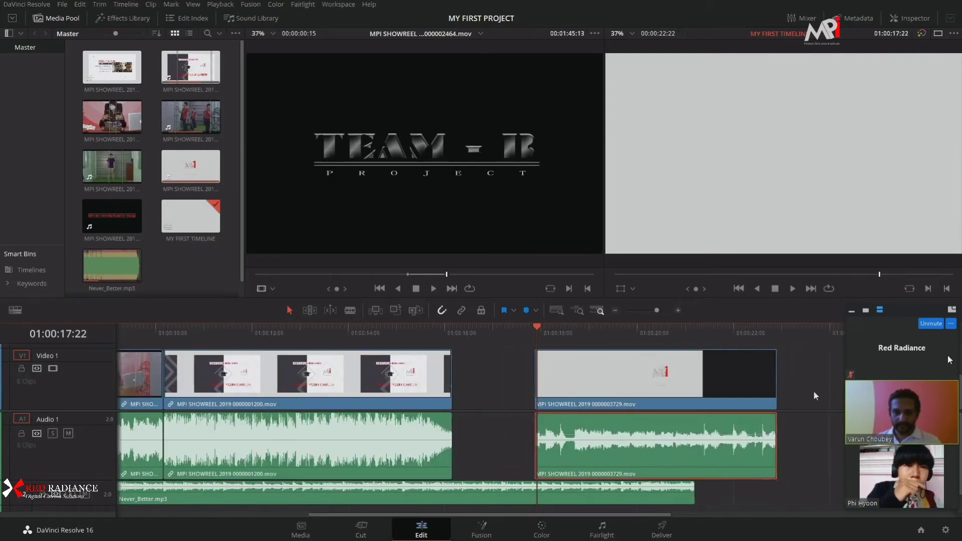
Move the 0000003729.mov video and audio back against the end of 0000001200.mov, and make the timeline area taller.
left_click_drag(817, 371, 648, 466)
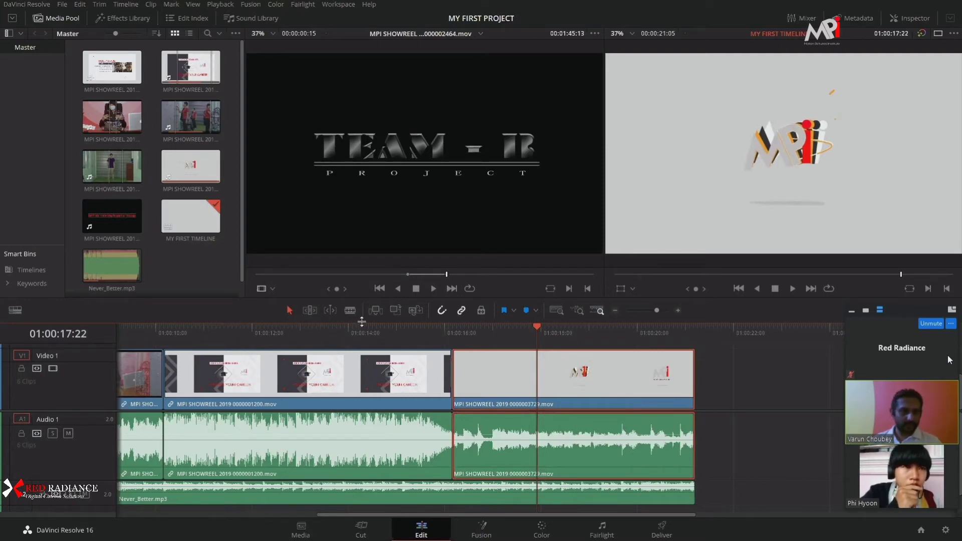
left_click_drag(362, 321, 576, 345)
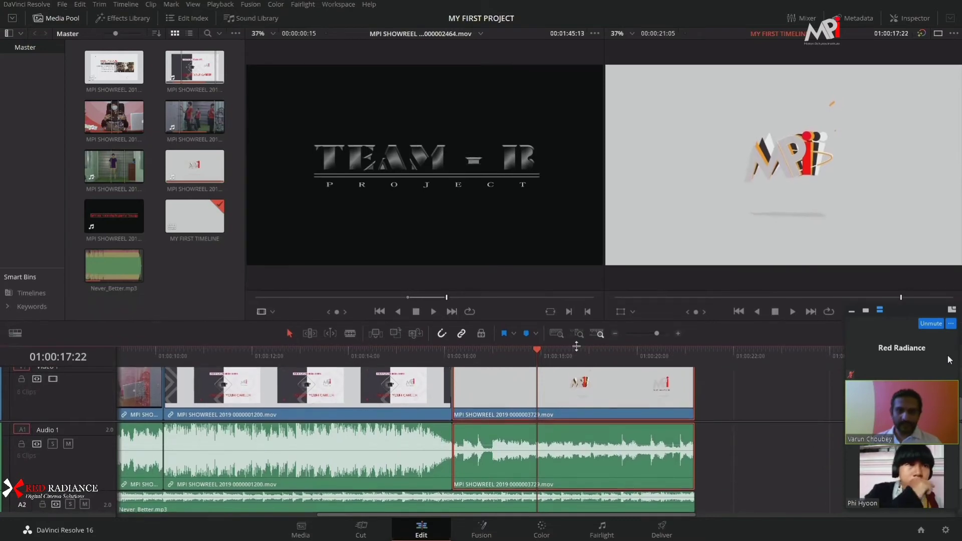
left_click(17, 335)
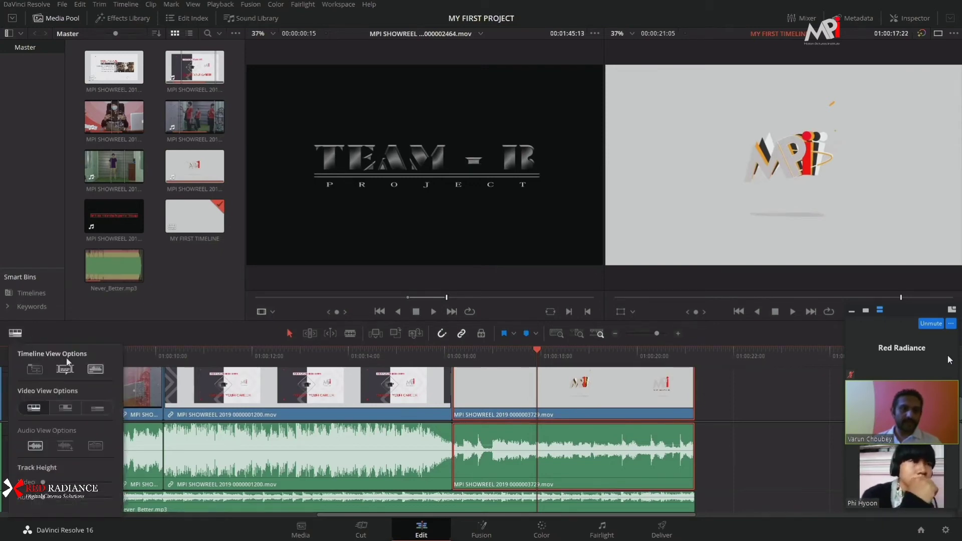
left_click_drag(156, 320, 146, 208)
left_click(18, 220)
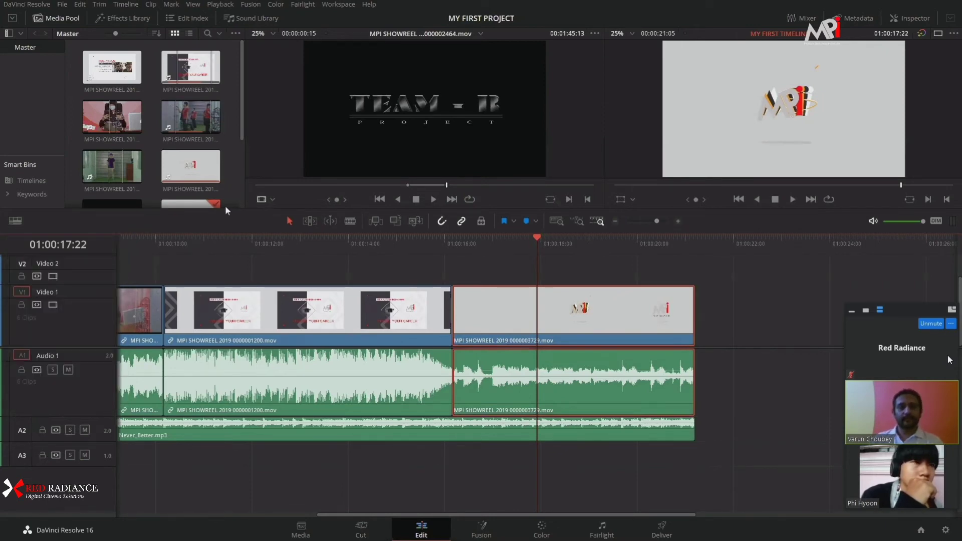
Create a new empty timeline with the default settings in the Master bin.
scroll(181, 185, "down", 3)
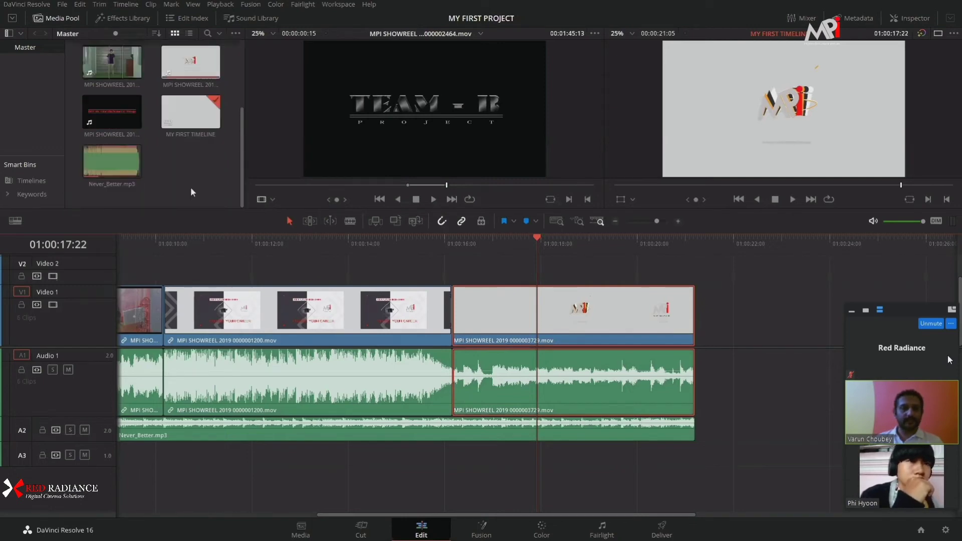
right_click(182, 164)
mouse_move(247, 170)
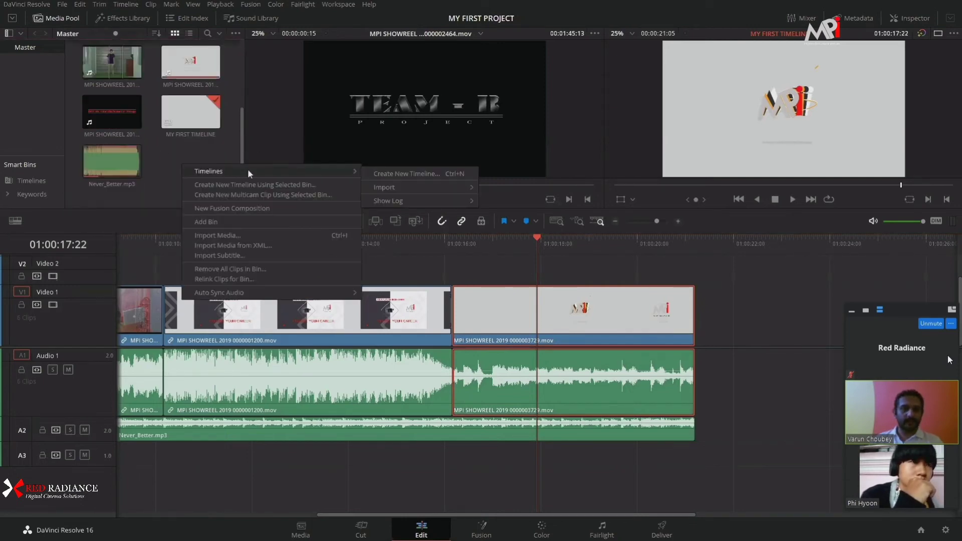
left_click(425, 174)
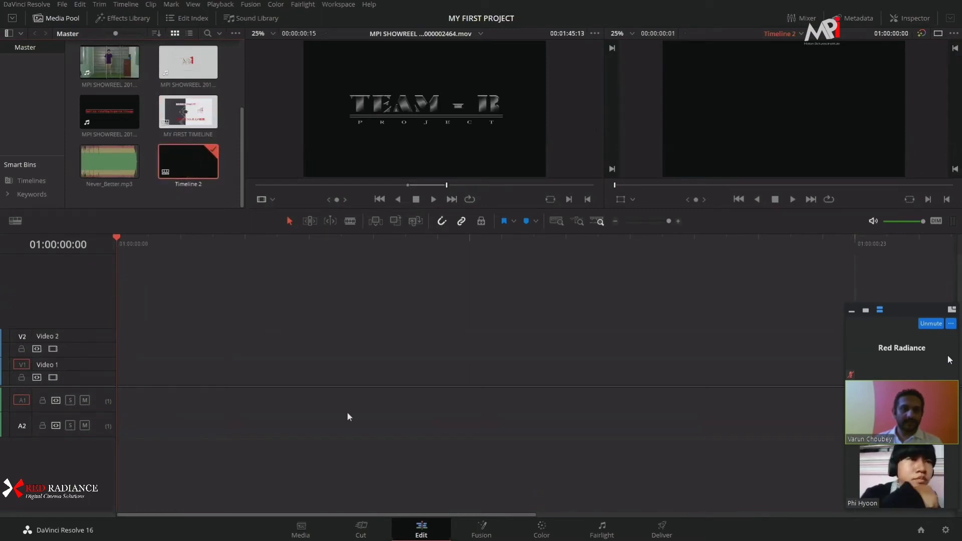
left_click(228, 198)
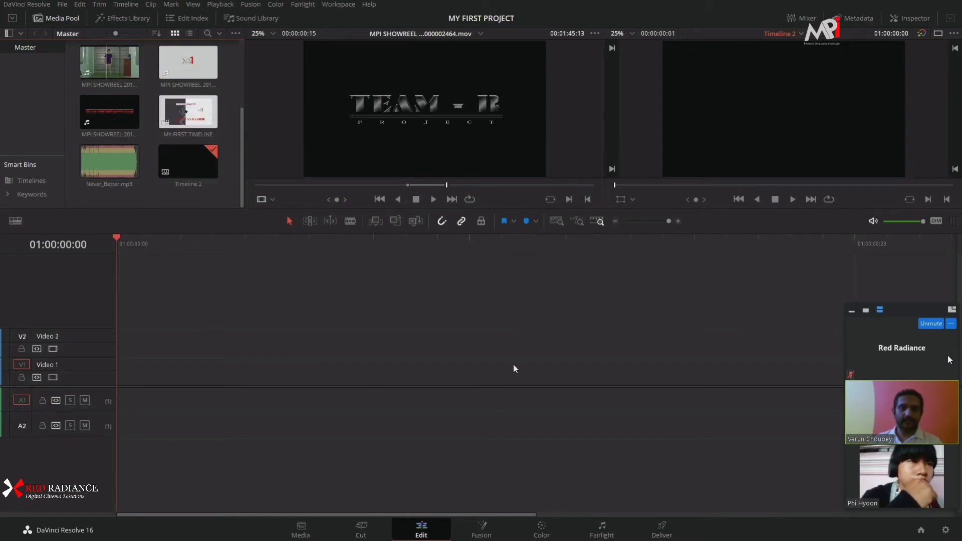
Reopen MY FIRST TIMELINE from the media pool.
double_click(188, 111)
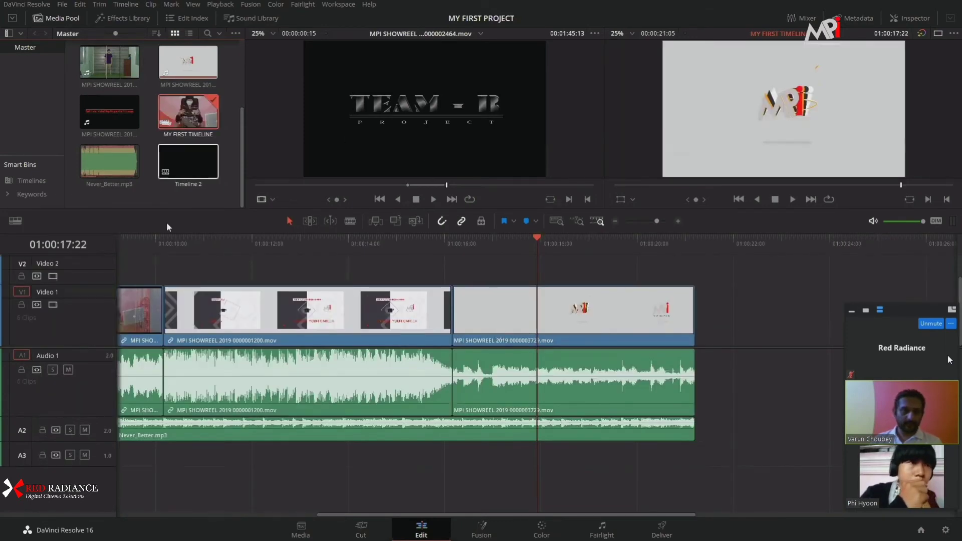
left_click(220, 193)
left_click(194, 184)
left_click(212, 194)
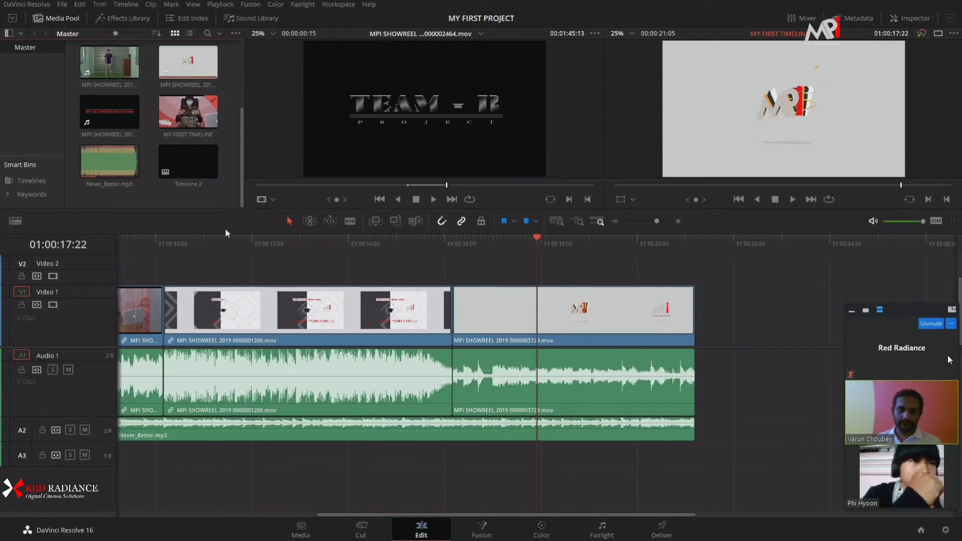
Turn on stacked timelines in the timeline view options.
left_click(15, 221)
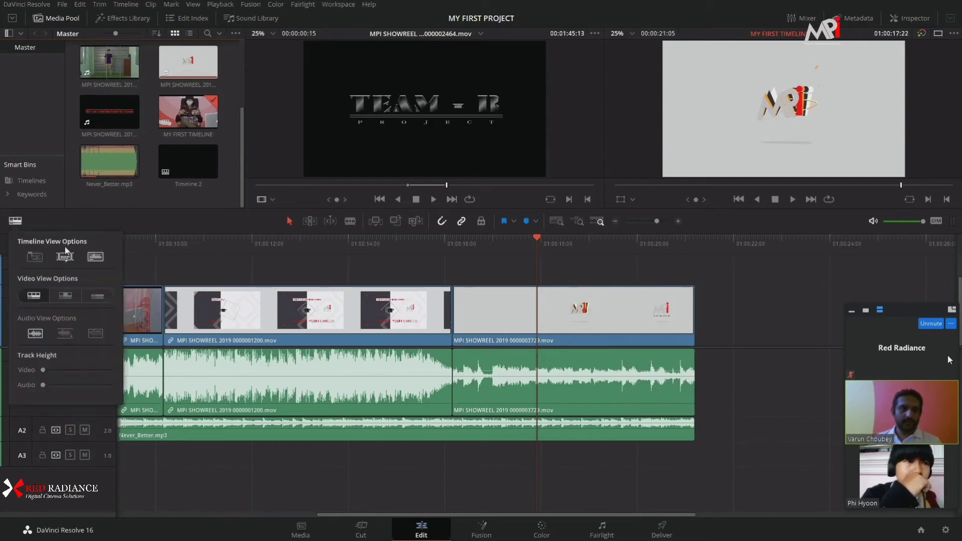
left_click(35, 257)
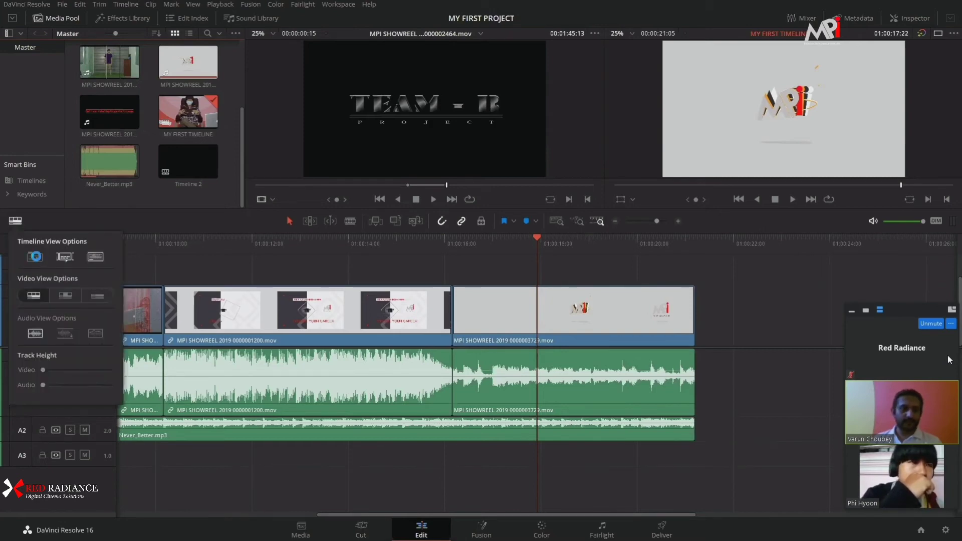
left_click(128, 232)
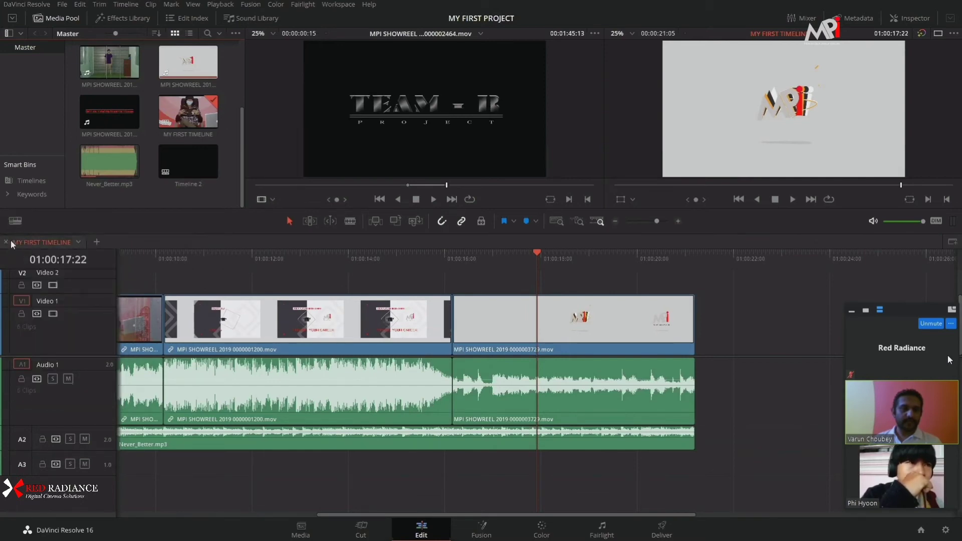
Open Timeline 2 in a second timeline tab and place the 0000002650.mov clip at its start on V1 and A1.
left_click(96, 242)
left_click(150, 242)
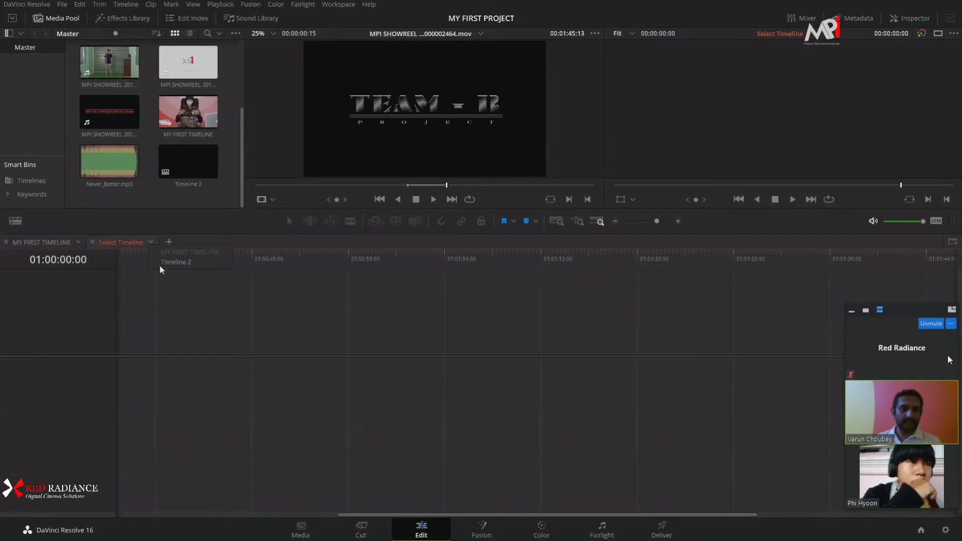
left_click(174, 259)
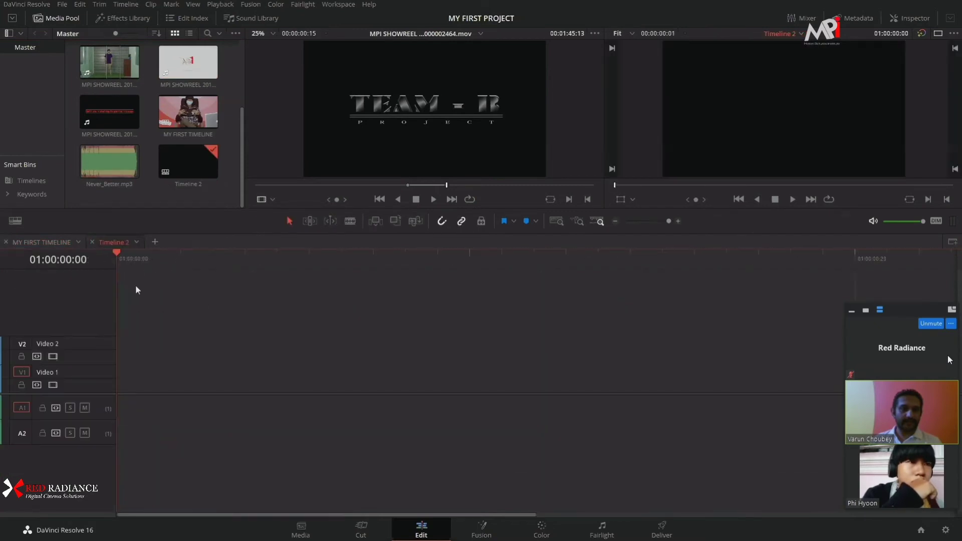
left_click_drag(107, 65, 146, 372)
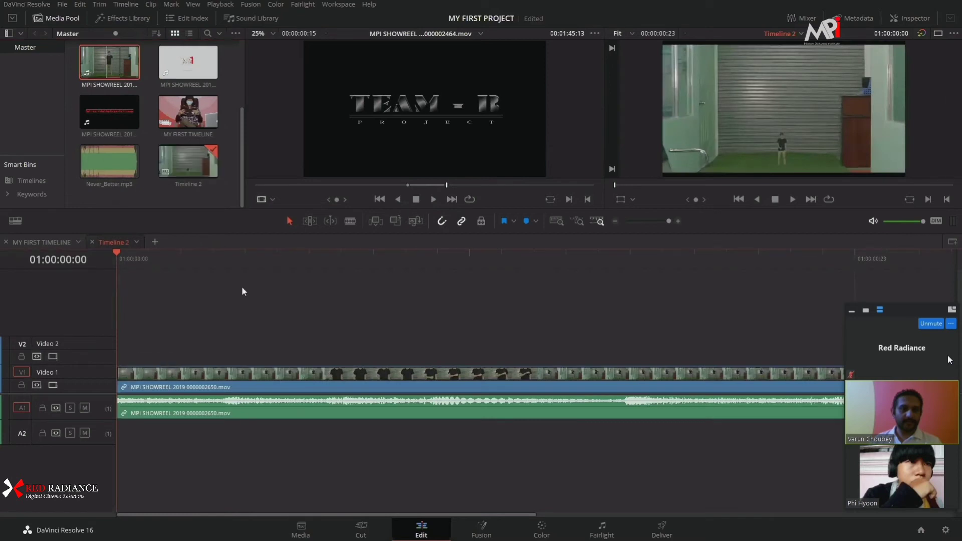
left_click(245, 263)
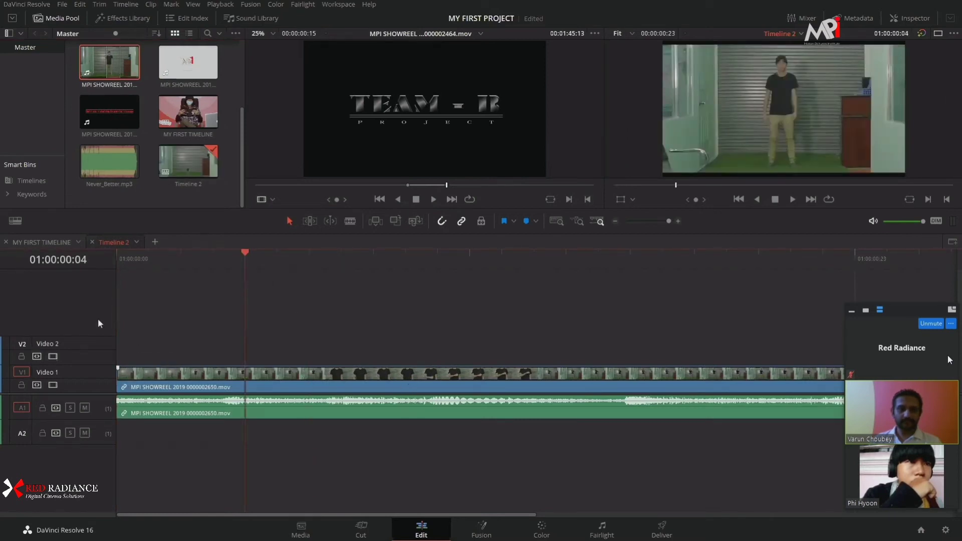
Switch back and forth between MY FIRST TIMELINE and Timeline 2 to compare their contents.
left_click(118, 241)
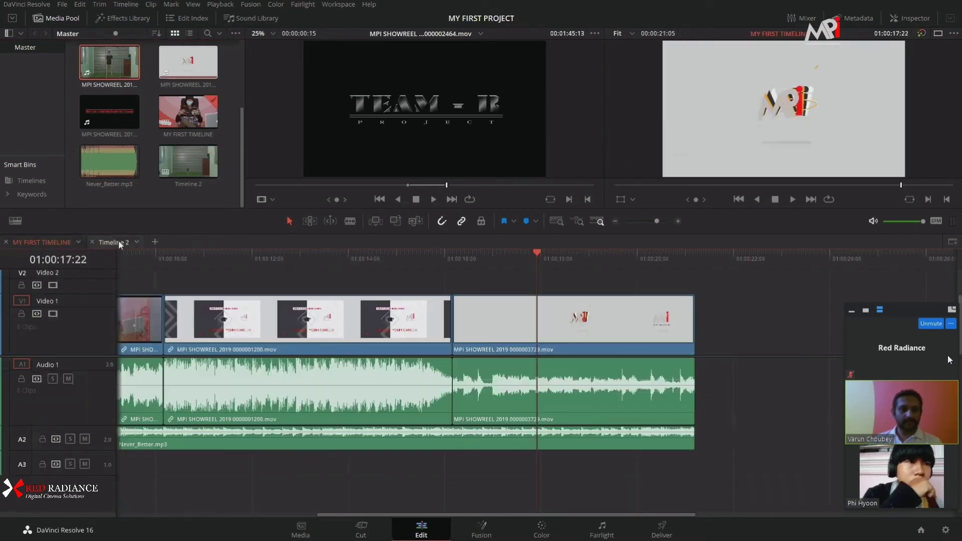
left_click(85, 242)
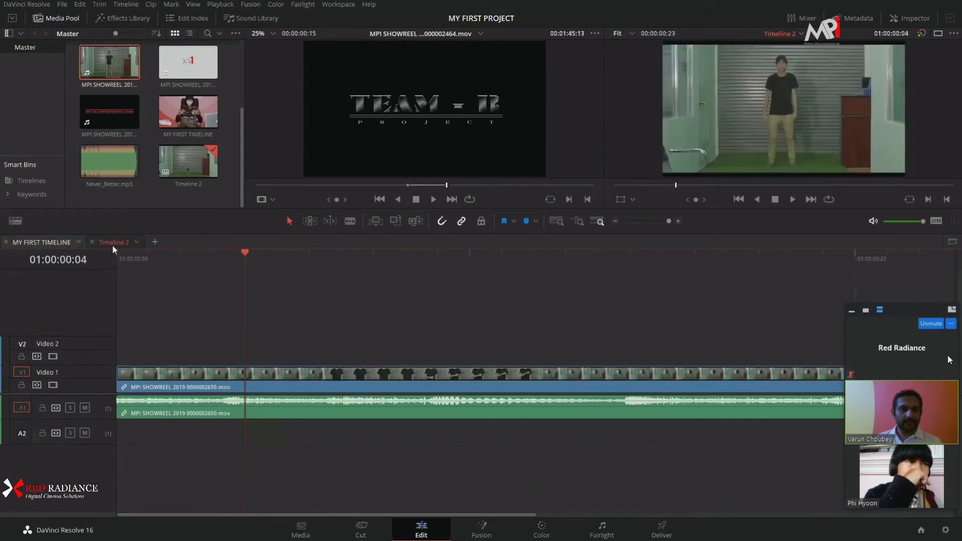
left_click(113, 243)
left_click(54, 244)
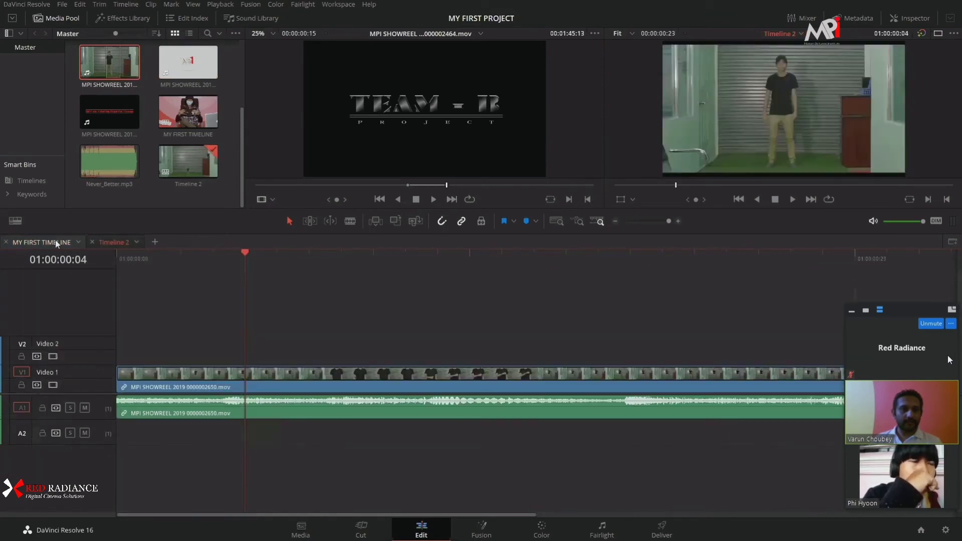
left_click(123, 242)
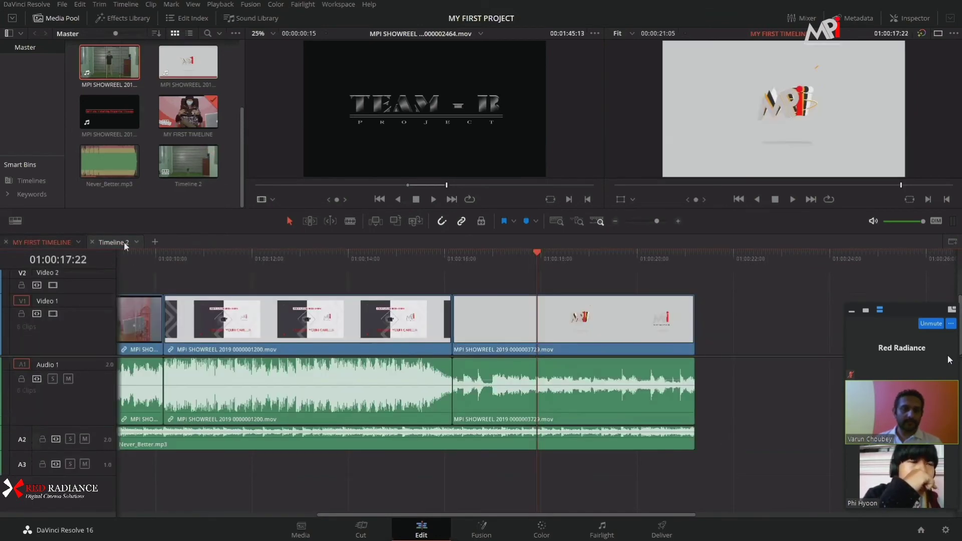
left_click(124, 242)
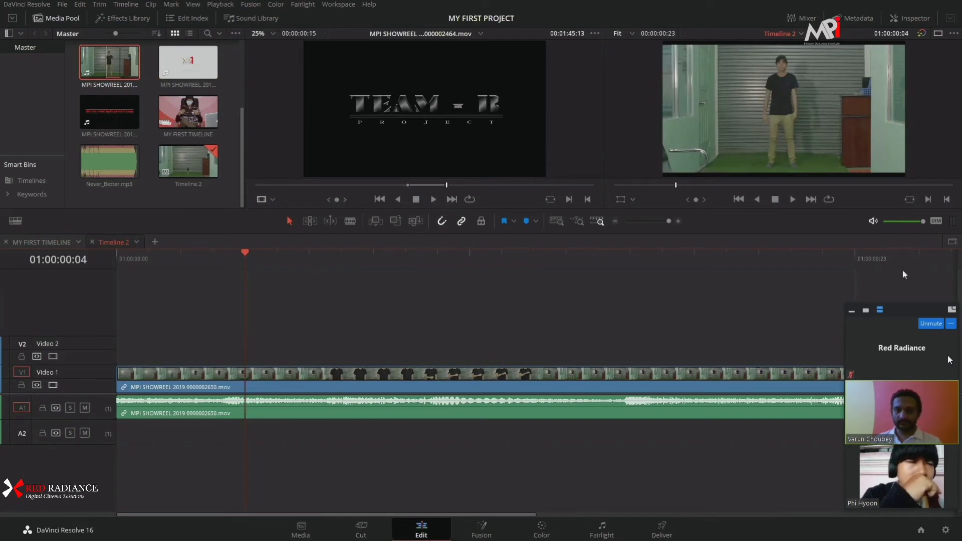
left_click(75, 242)
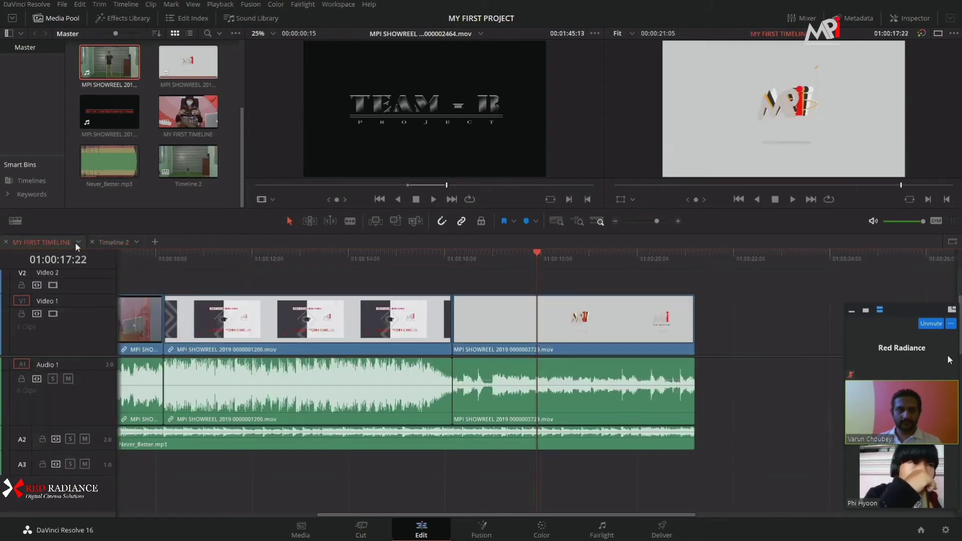
left_click(104, 241)
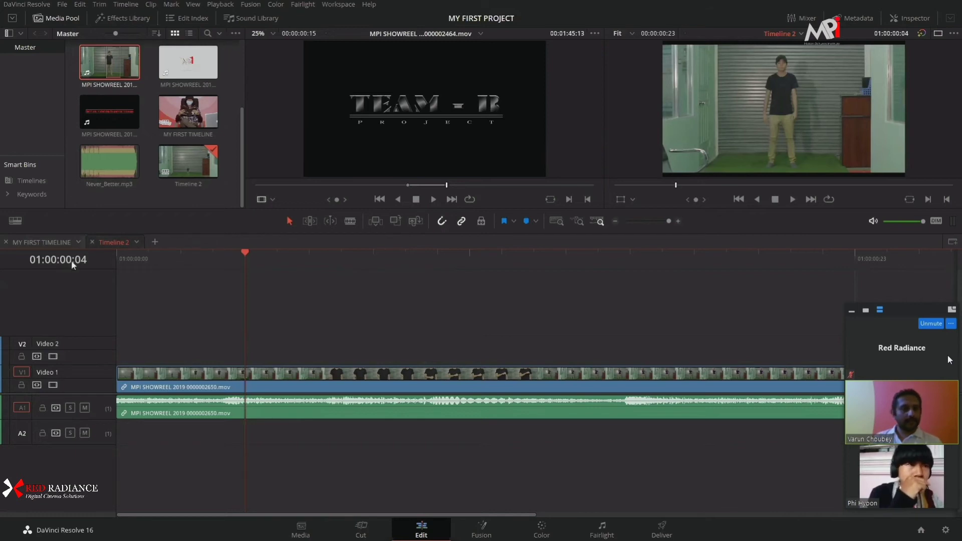
Add a second timeline panel below the first, load Timeline 2 in it, and adjust its zoom to show the whole clip.
left_click(15, 221)
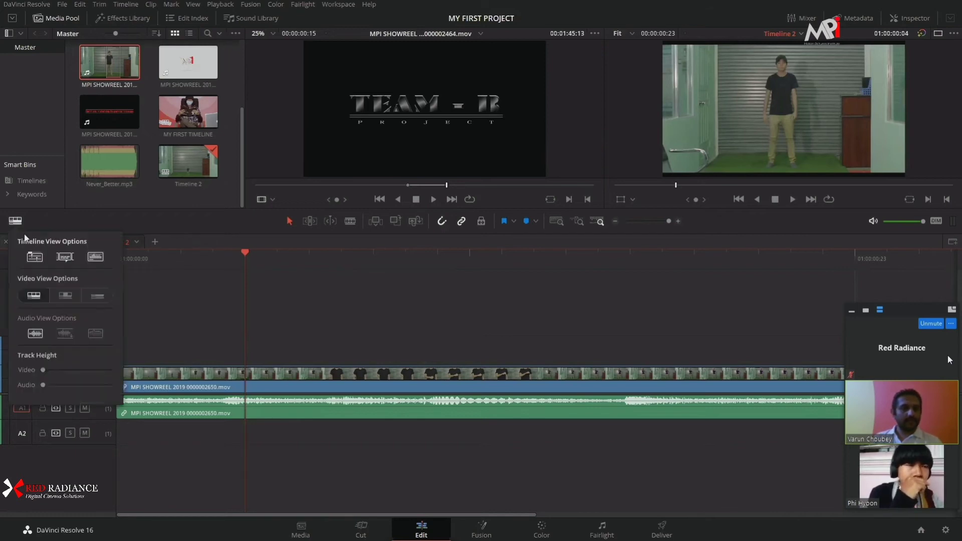
left_click(85, 218)
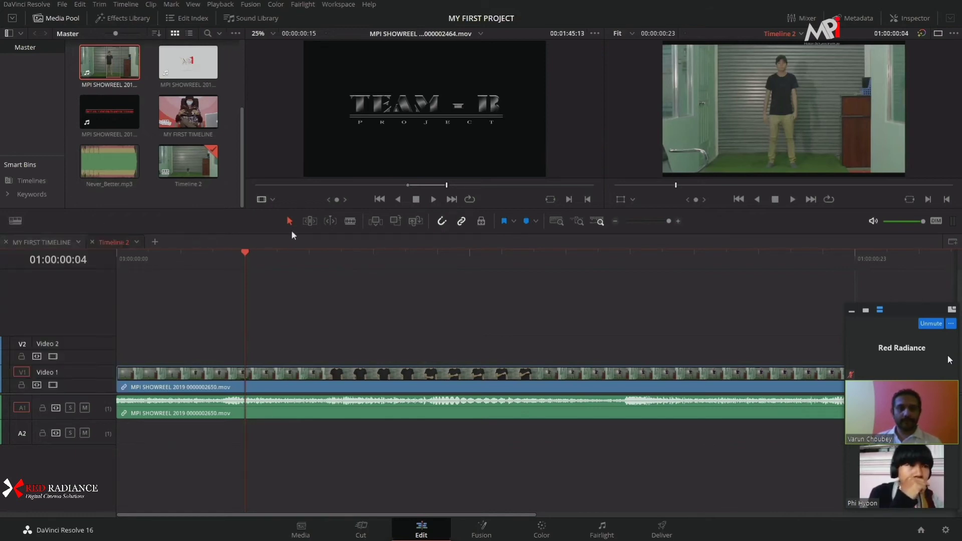
left_click(952, 242)
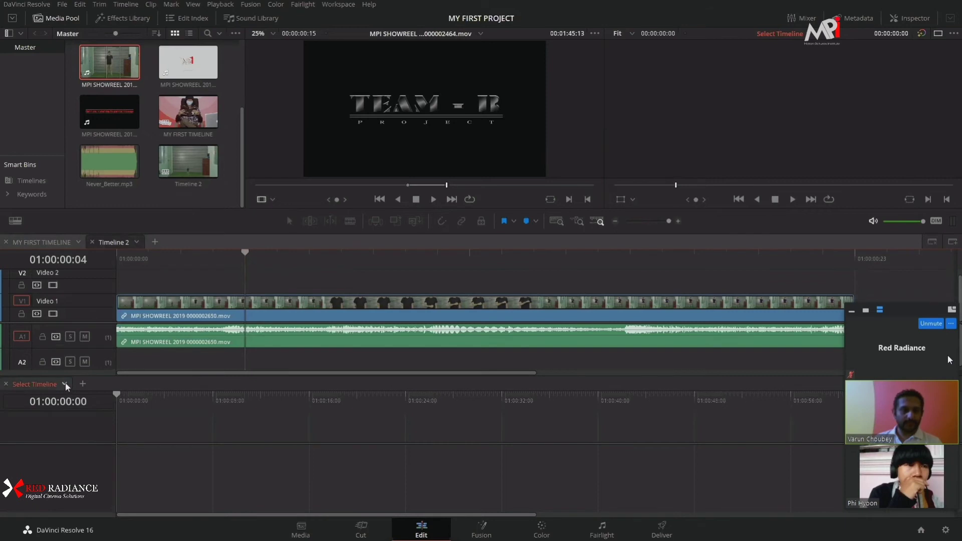
left_click(91, 243)
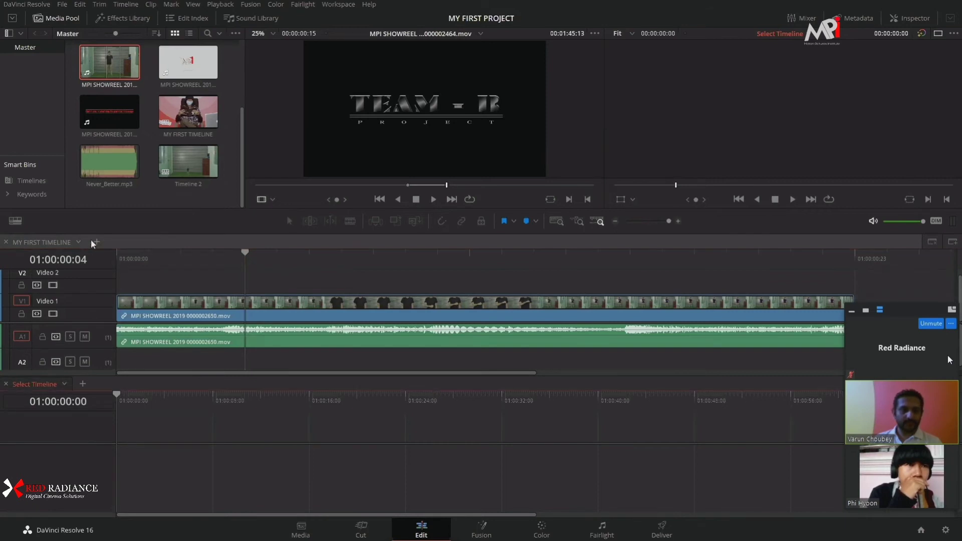
left_click(64, 384)
left_click(86, 405)
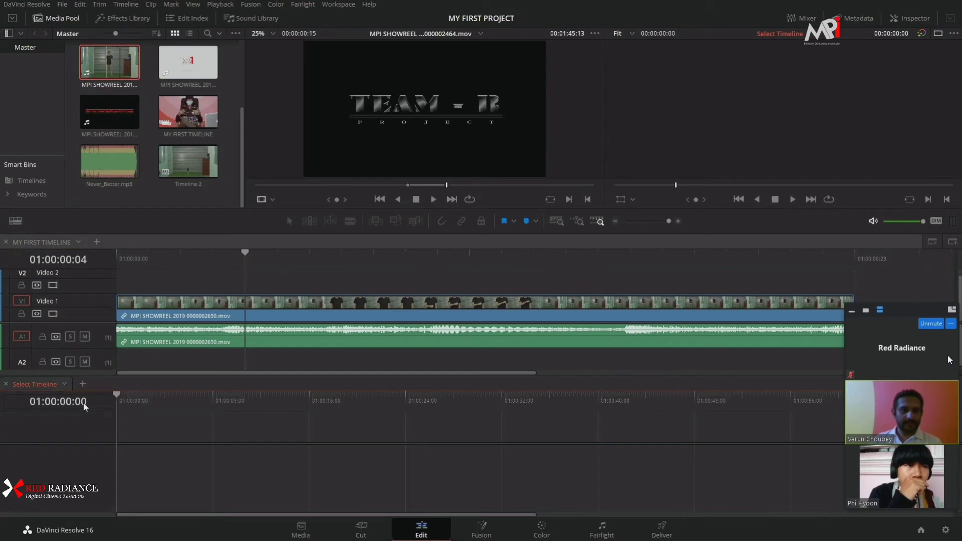
scroll(565, 459, "down", 2)
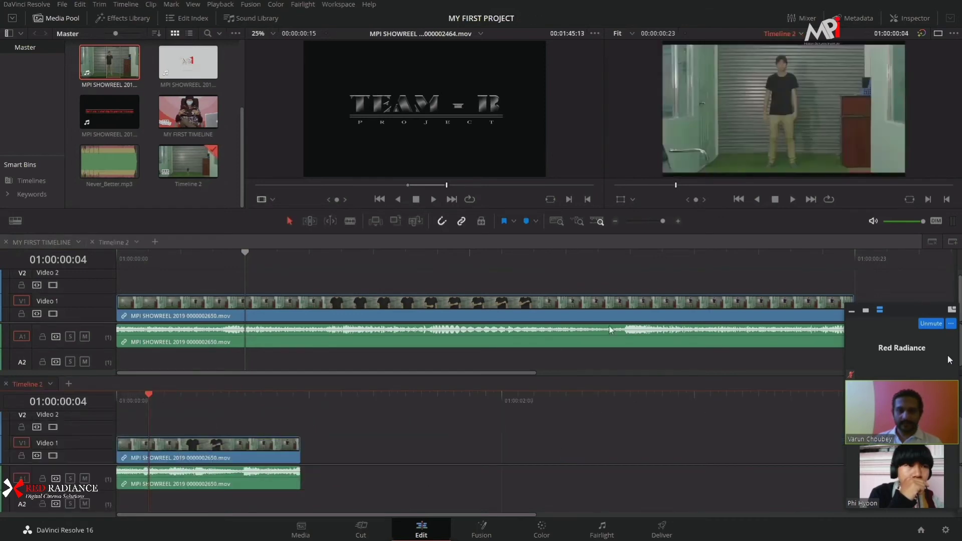
scroll(565, 460, "up", 1)
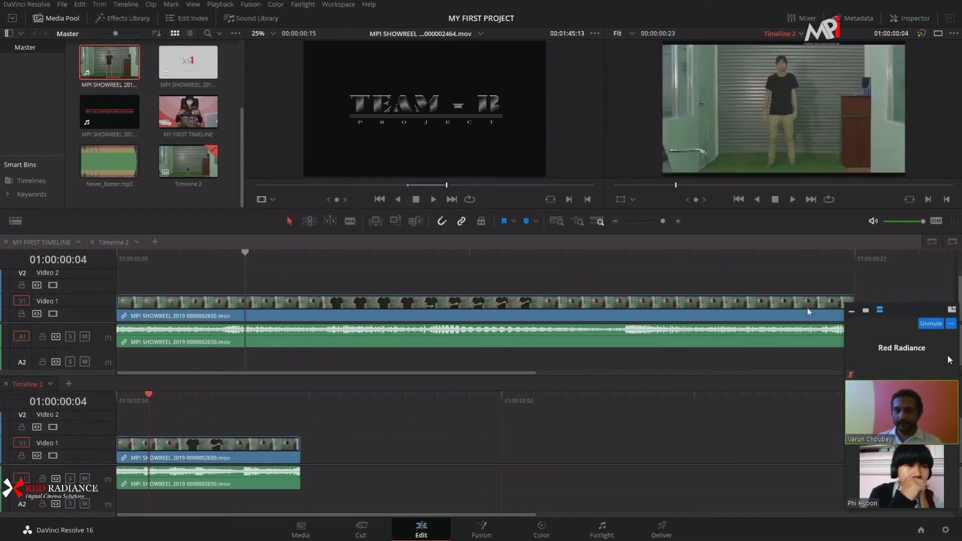
scroll(707, 294, "up", 1)
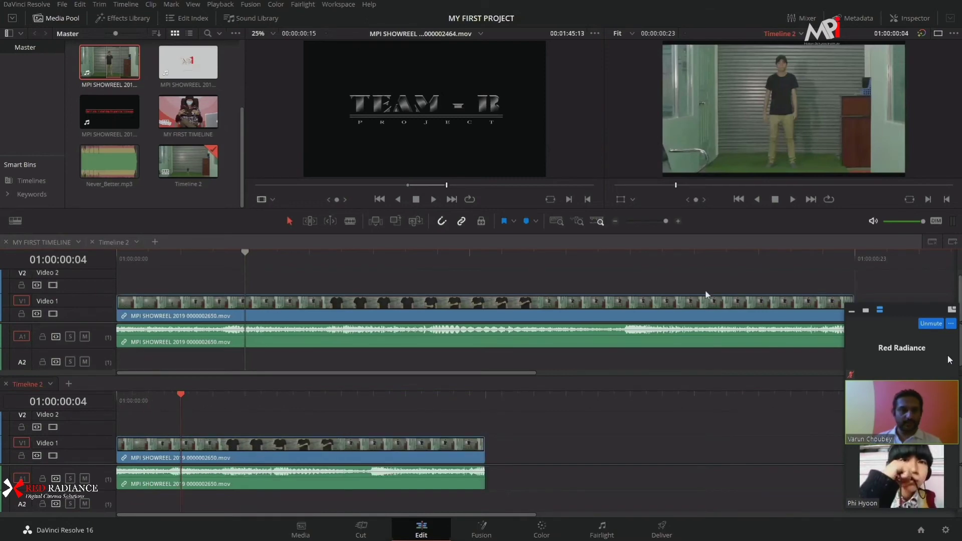
Show MY FIRST TIMELINE in the upper timeline panel, zoomed out to all its clips, and make that panel taller.
left_click(54, 242)
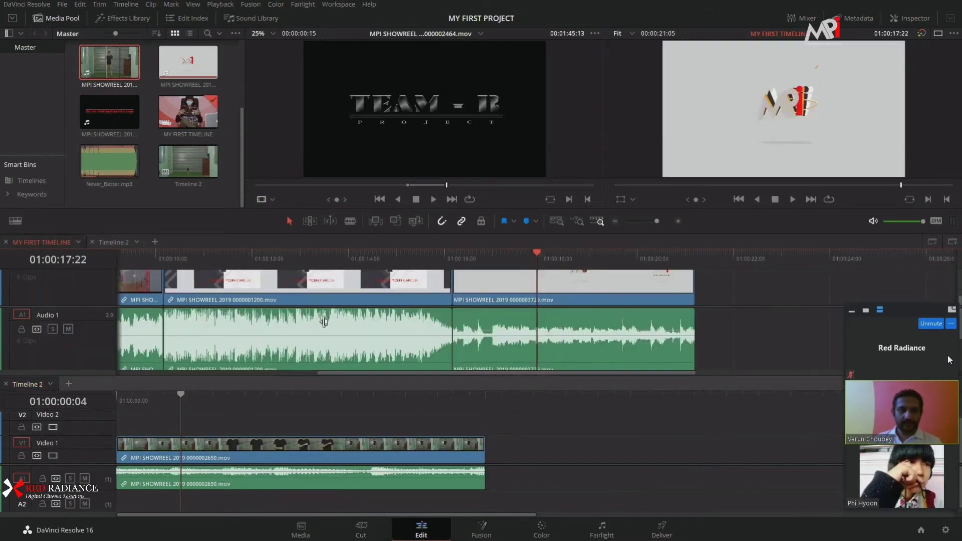
scroll(307, 326, "down", 4)
left_click_drag(383, 385, 397, 435)
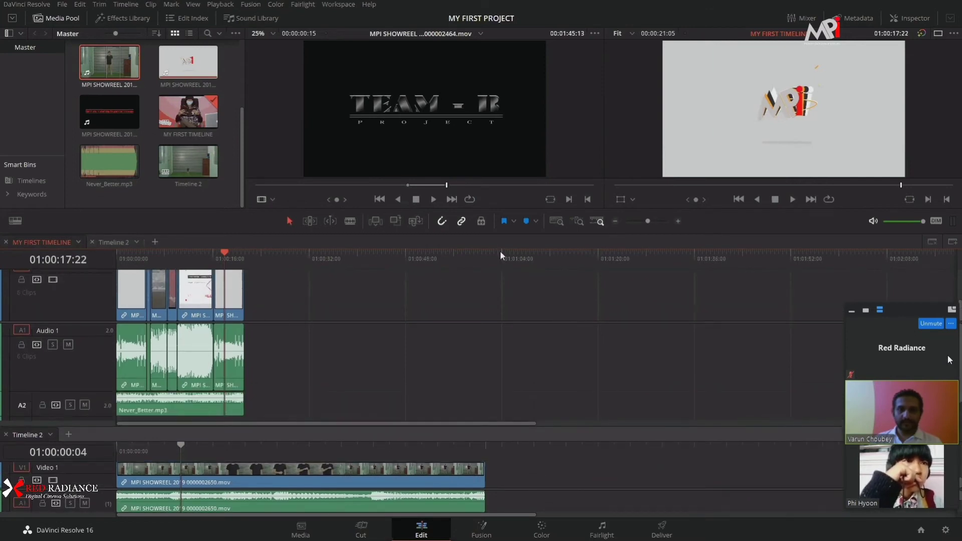
scroll(103, 305, "down", 2)
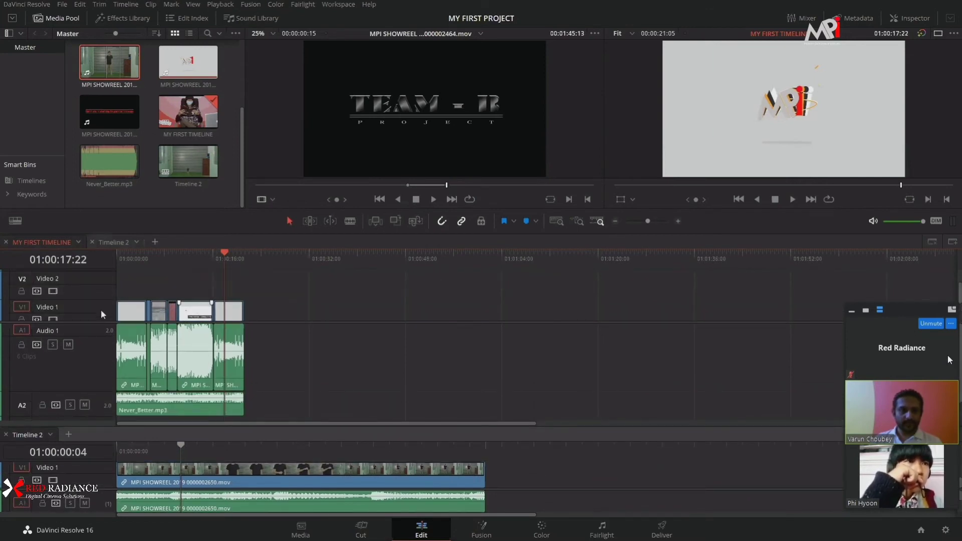
Paste a copy of MY FIRST TIMELINE's last clip after Timeline 2's first clip and close the Timeline 2 tab in the upper panel.
scroll(104, 312, "down", 2)
left_click_drag(296, 273, 235, 375)
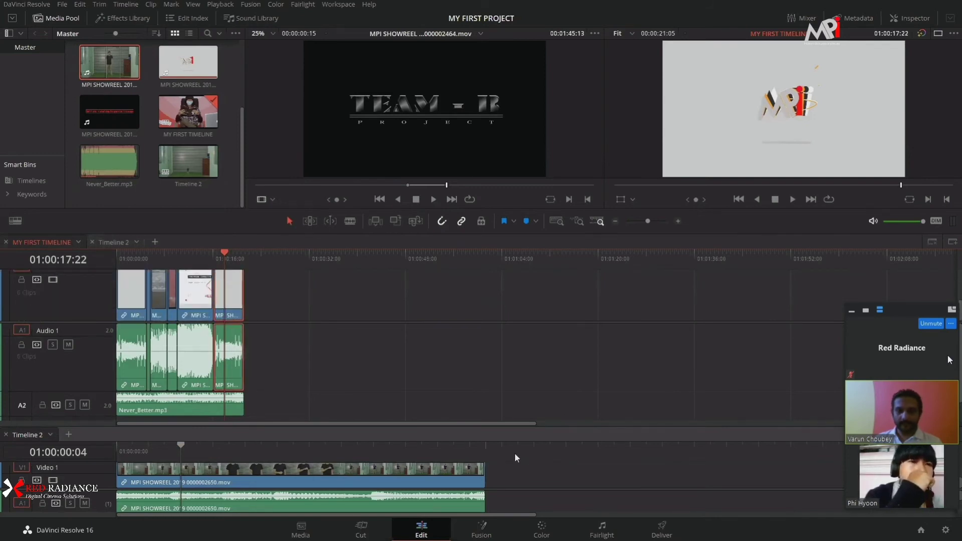
left_click(495, 453)
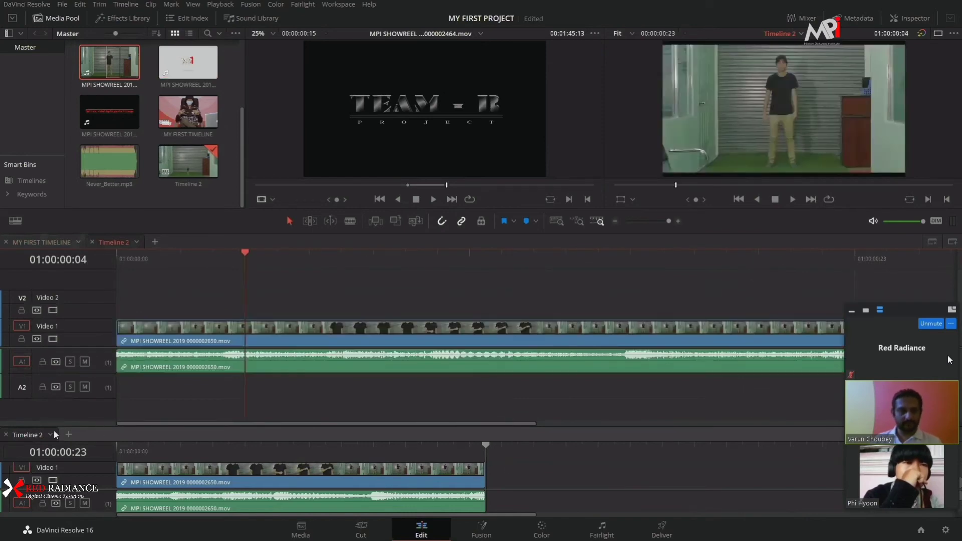
left_click(33, 439)
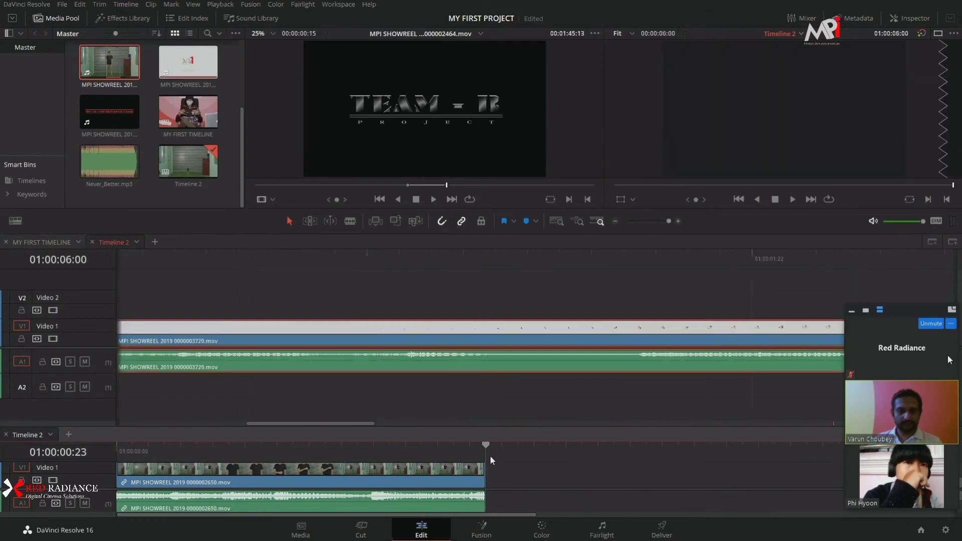
key("ctrl+s")
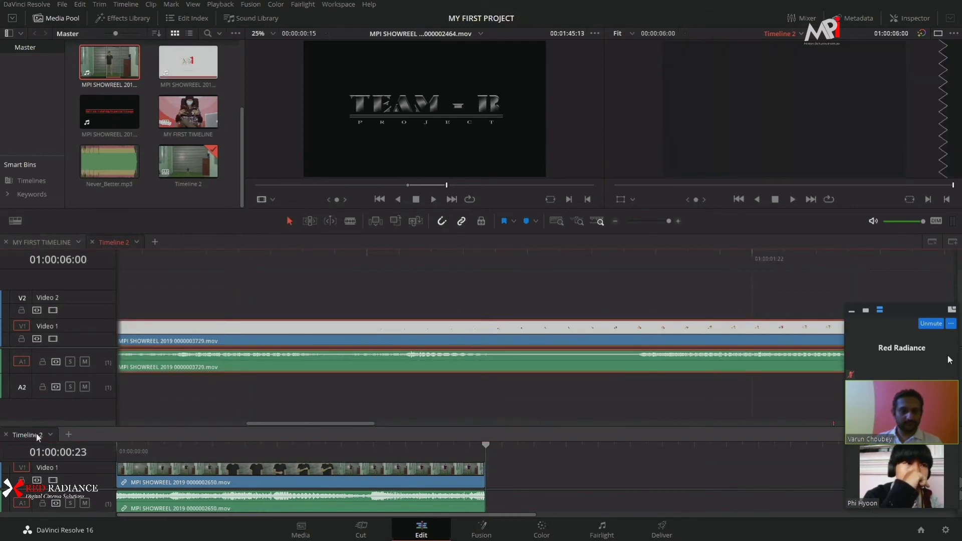
left_click(91, 242)
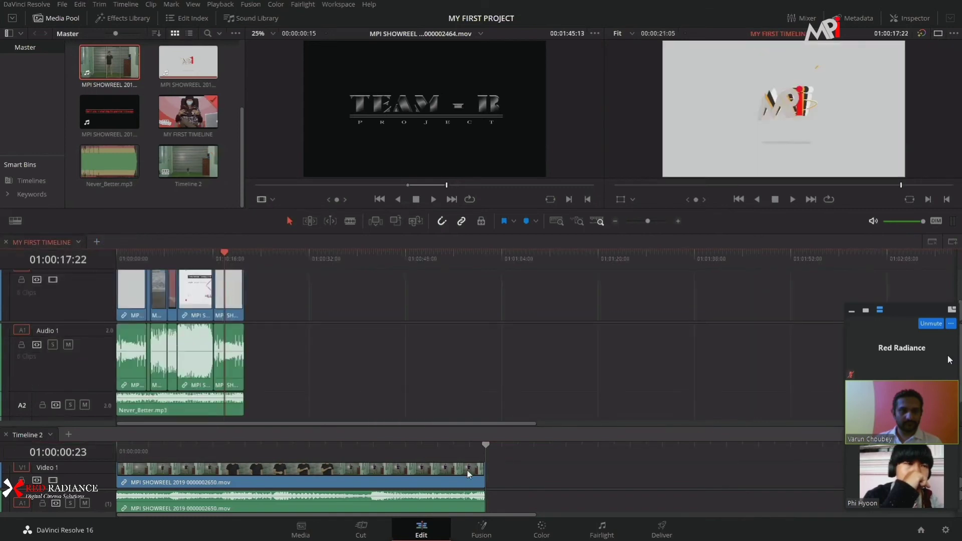
Paste the copied 0000003729.mov clip into the lower panel's Timeline 2, a short gap after its first clip, and save the project.
left_click(535, 453)
key("ctrl+minus")
key("ctrl+minus")
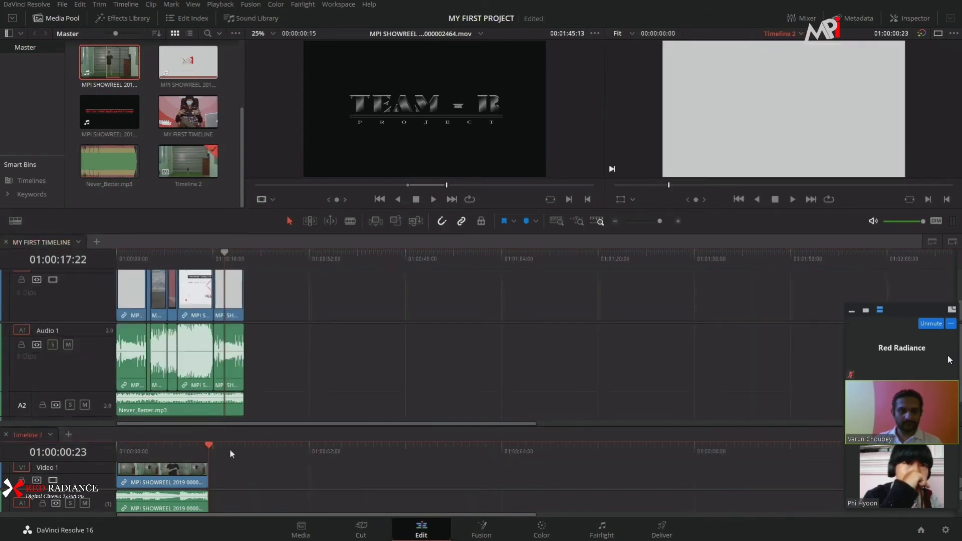
left_click(249, 451)
left_click(239, 447)
key("F10")
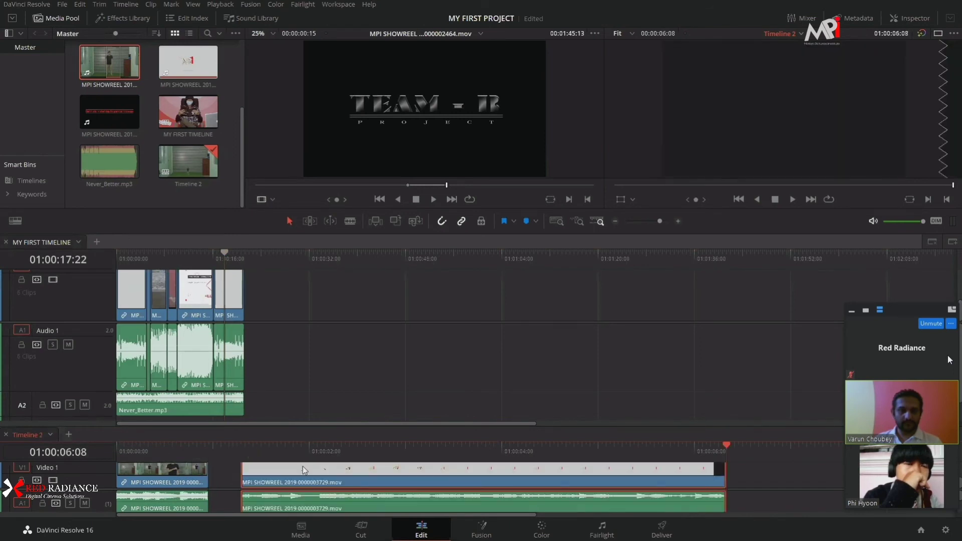
key("ctrl+s")
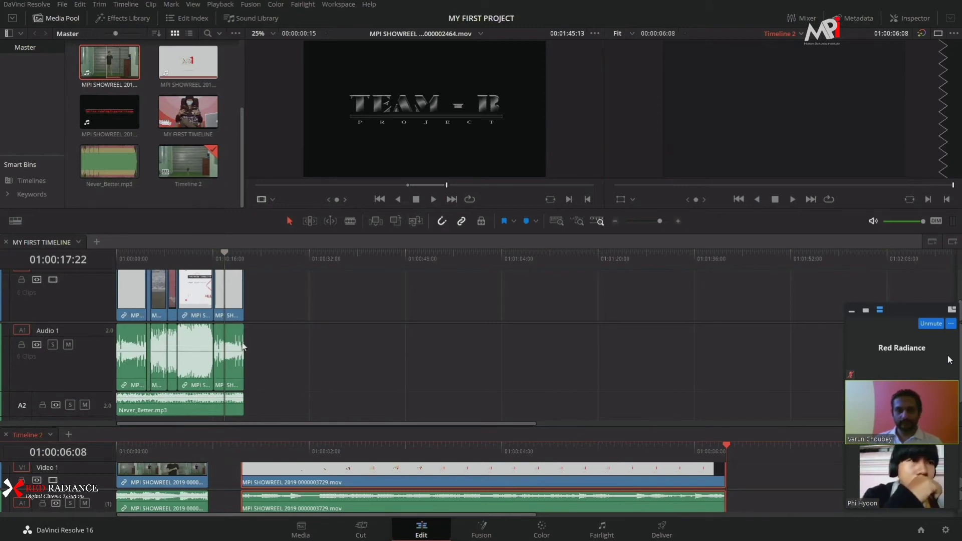
Copy the last clip of MY FIRST TIMELINE into Timeline 2 as its third clip, leaving a short gap after the second.
left_click_drag(242, 346, 316, 289)
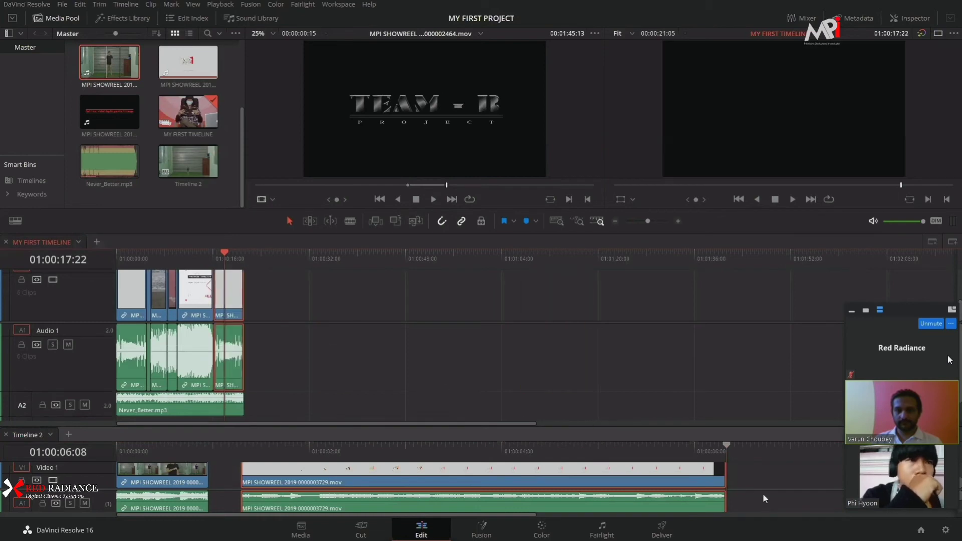
left_click(763, 494)
key("ctrl+v")
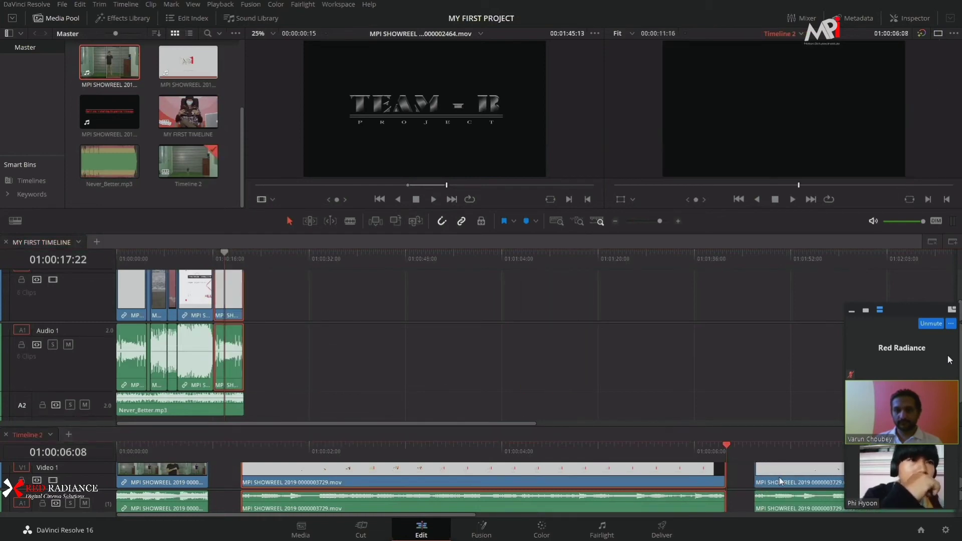
Make the lower timeline panel taller and slightly increase the video track height in Timeline 2.
left_click_drag(609, 425, 606, 383)
left_click(15, 221)
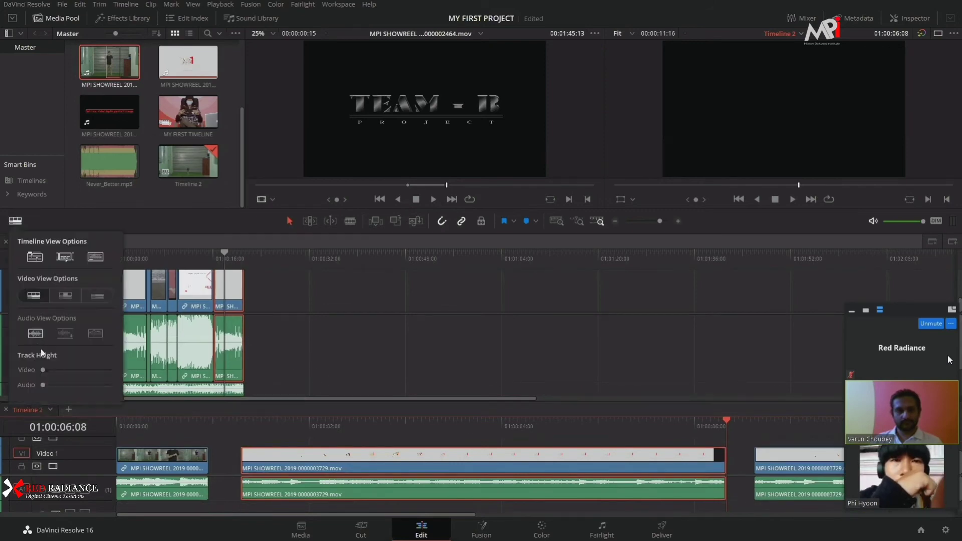
mouse_move(43, 370)
left_mouse_down()
mouse_move(88, 377)
mouse_move(47, 373)
left_mouse_up()
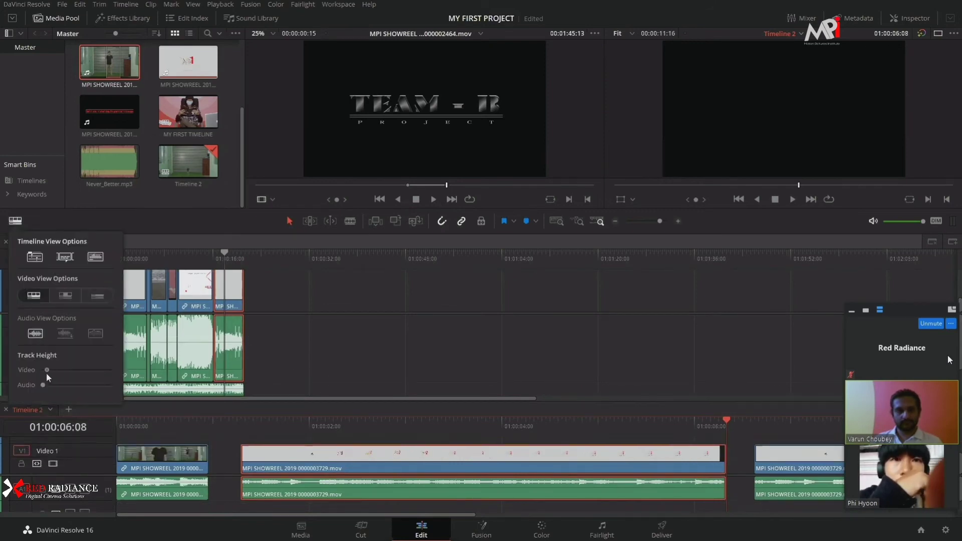
left_click(222, 240)
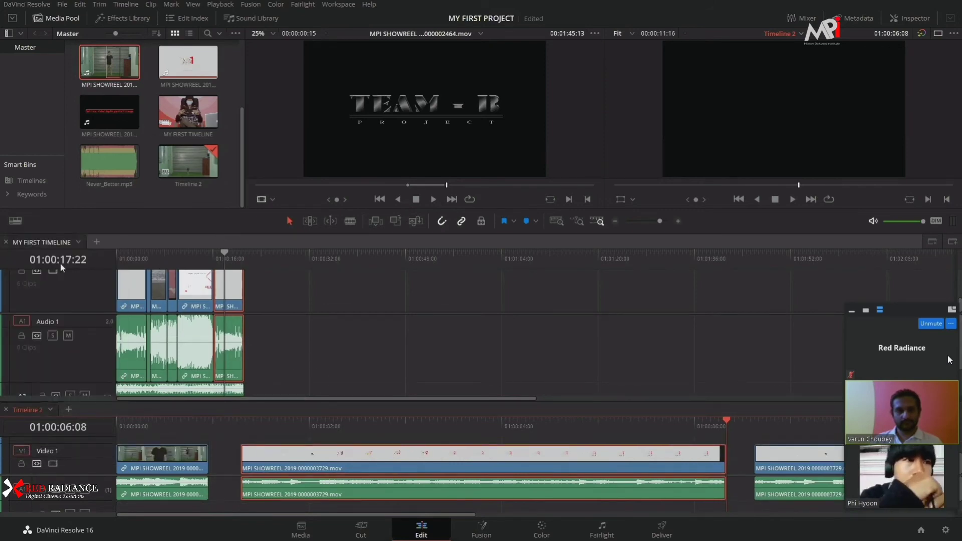
Reduce the video and audio track heights of MY FIRST TIMELINE to their minimum.
left_click(48, 241)
left_click(16, 222)
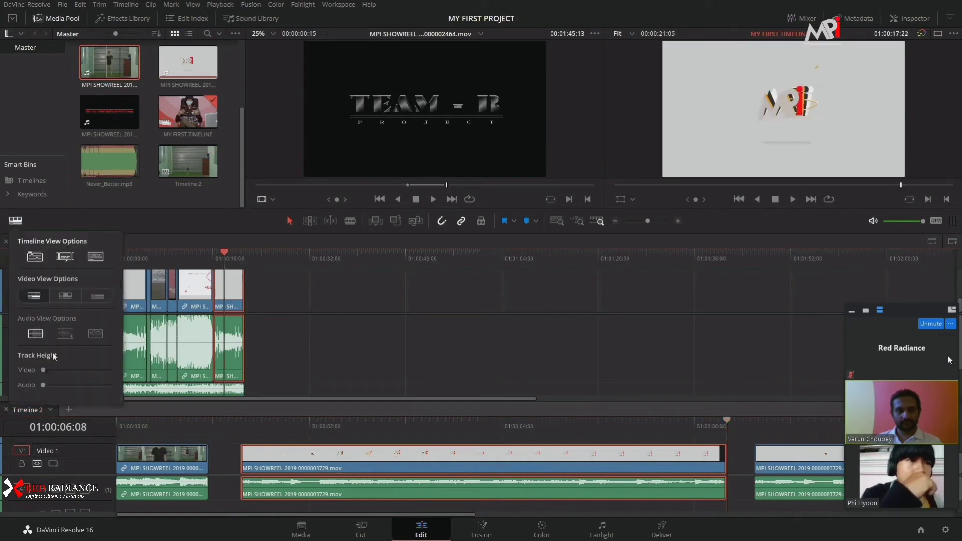
left_click_drag(41, 370, 31, 388)
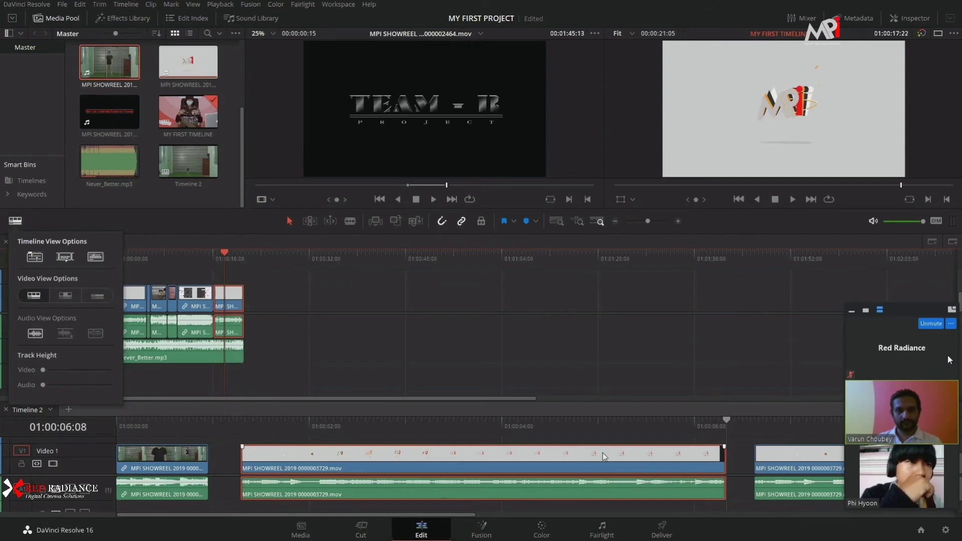
left_click(574, 372)
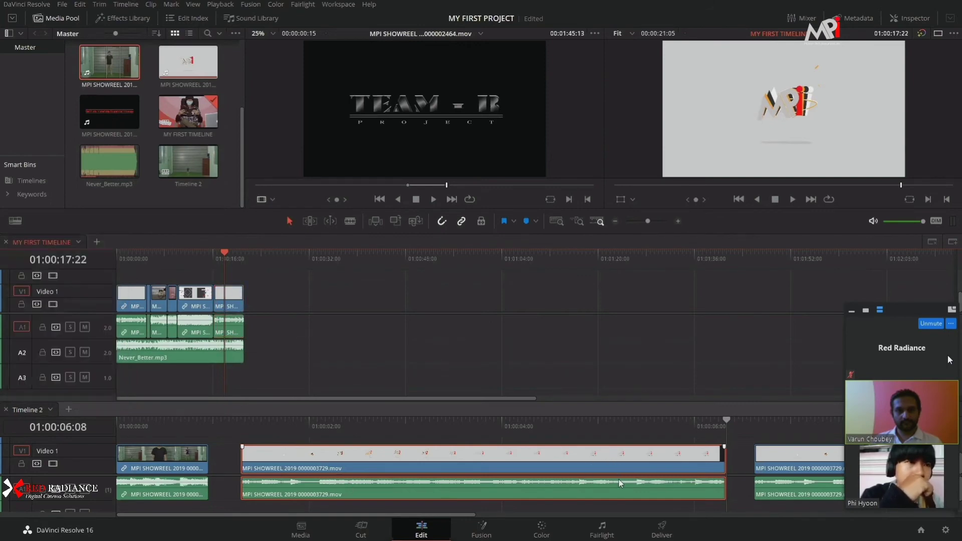
Copy the 0000001200.mov clip from MY FIRST TIMELINE to the end of Timeline 2, directly against its last clip.
scroll(619, 483, "down", 3)
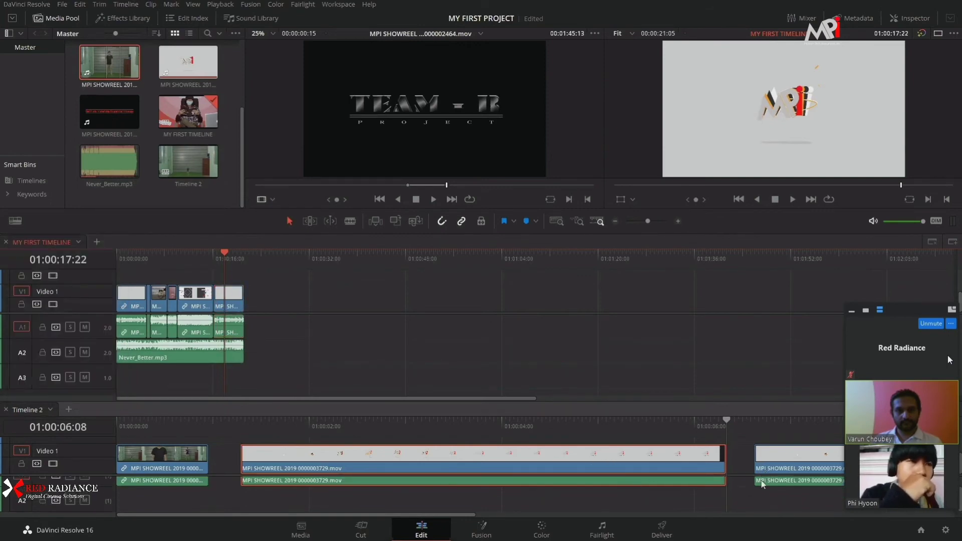
left_click_drag(468, 515, 690, 516)
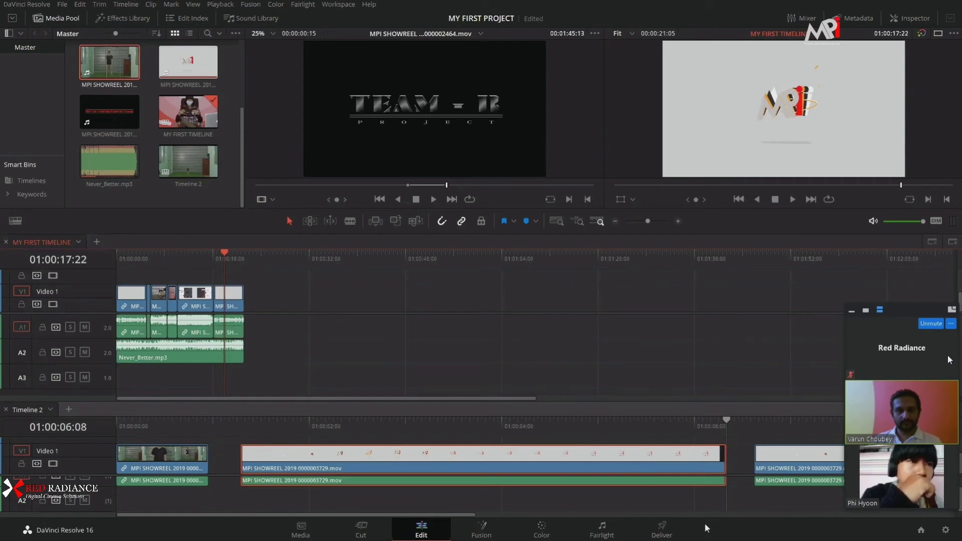
left_click_drag(478, 513, 501, 516)
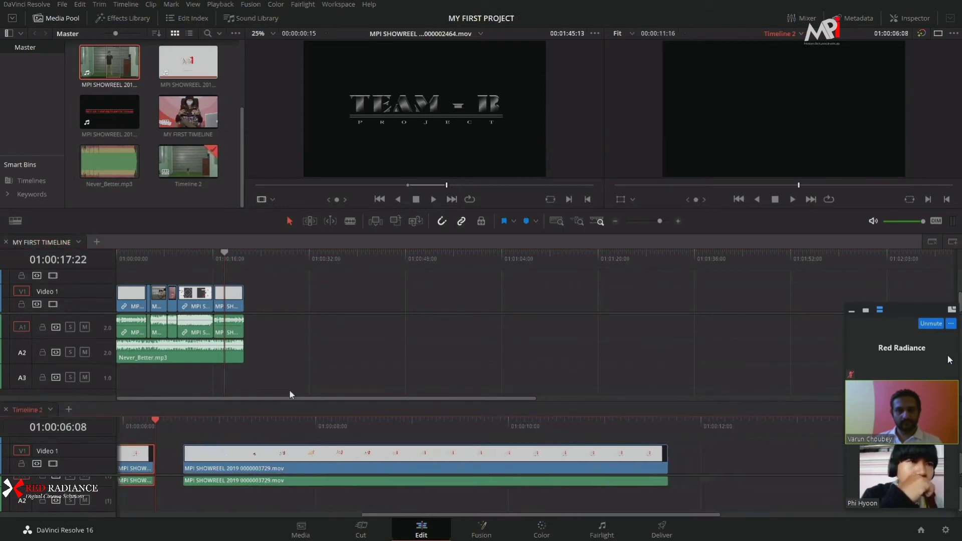
left_click(198, 321)
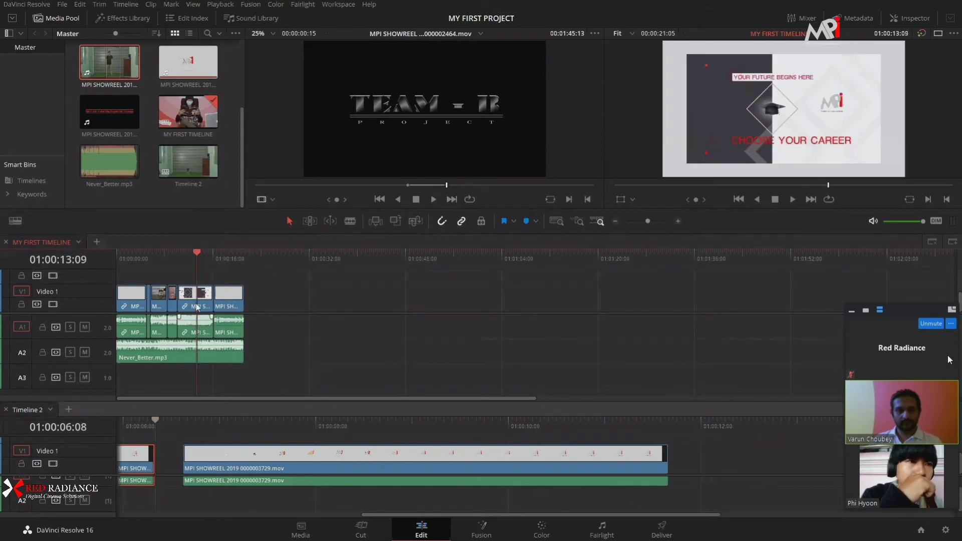
left_click_drag(193, 321, 668, 468)
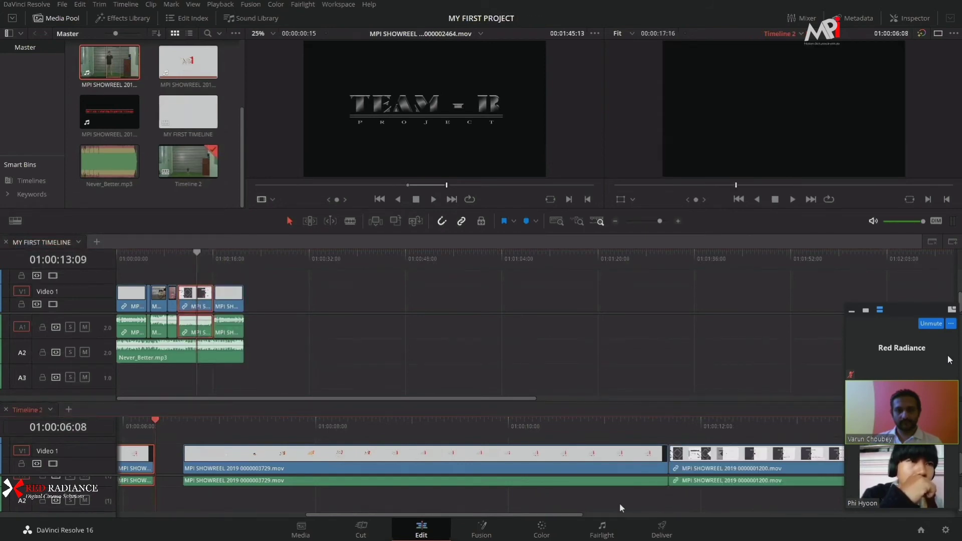
left_click_drag(567, 513, 717, 535)
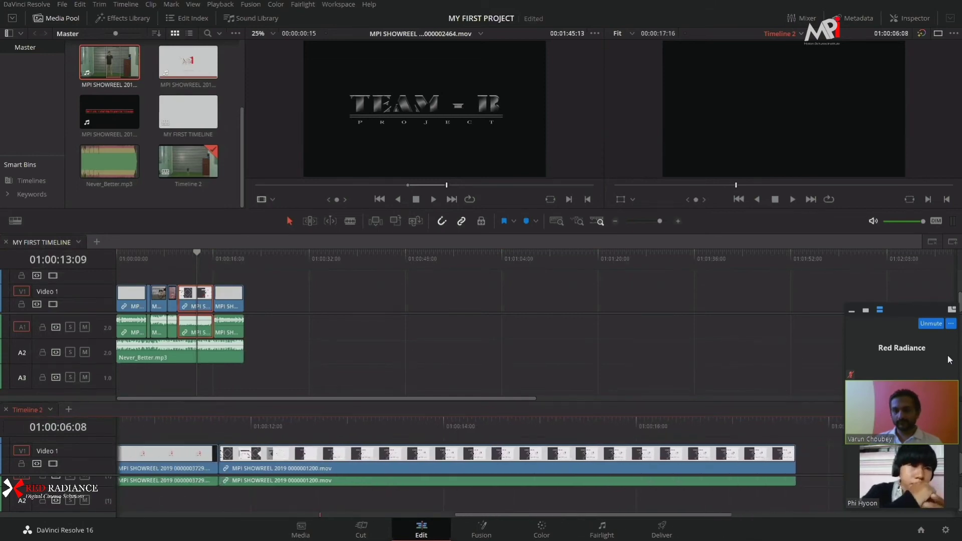
Add a third timeline panel and close both extra panels again, leaving only the one with MY FIRST TIMELINE.
left_click(932, 242)
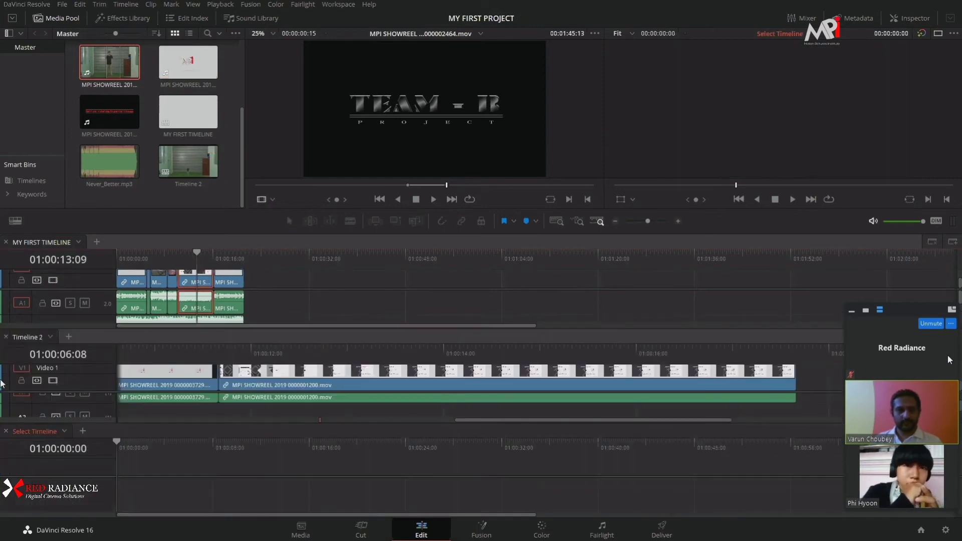
left_click(7, 337)
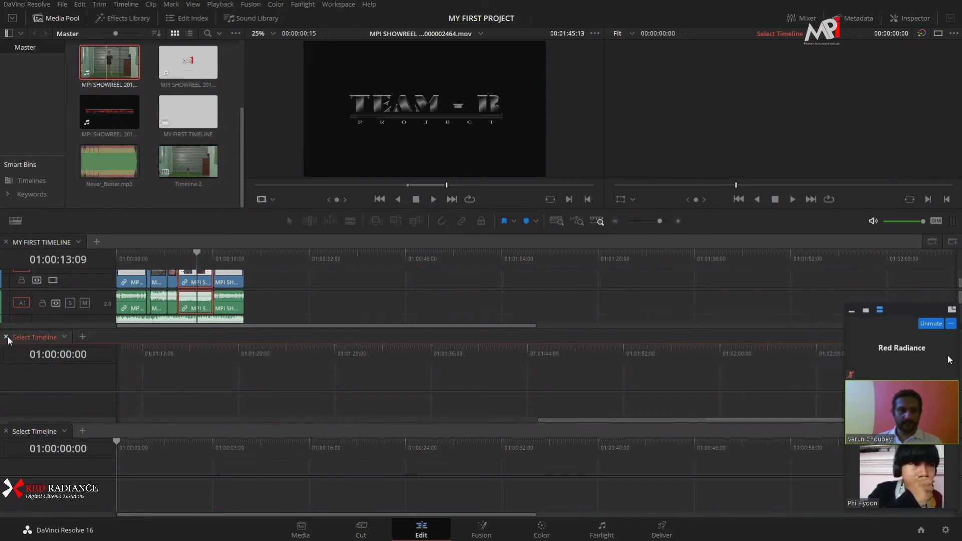
left_click(7, 434)
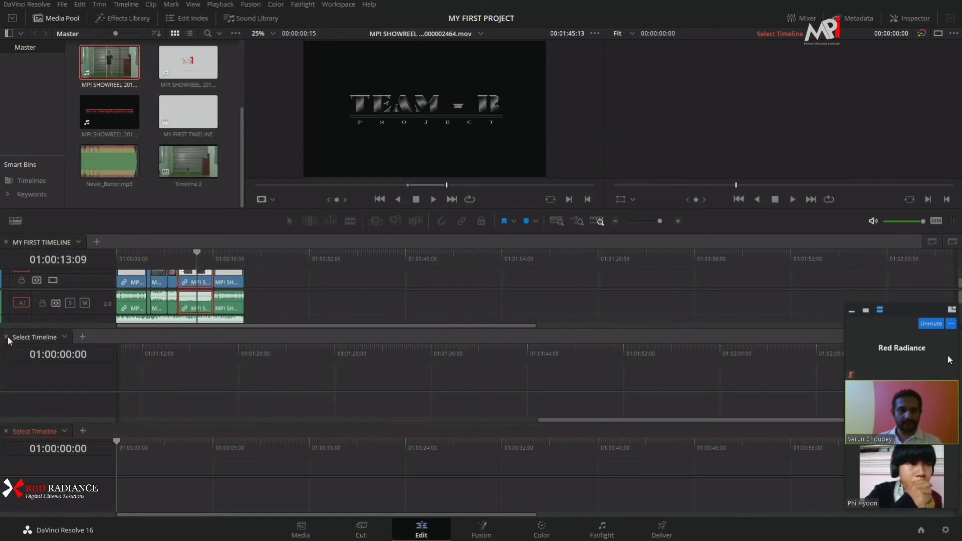
left_click(187, 380)
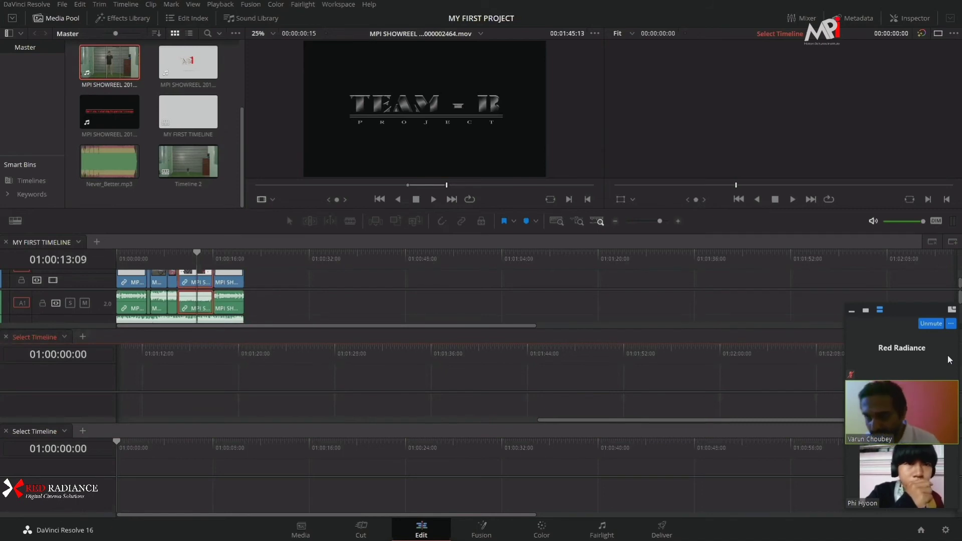
left_click(932, 337)
left_click(932, 385)
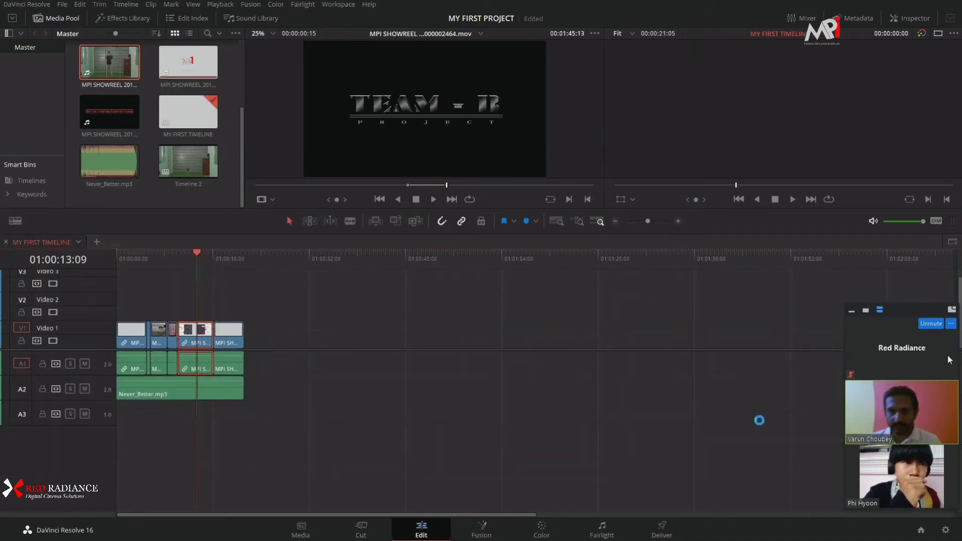
Turn off the stacked timelines view option and zoom in on the clips of MY FIRST TIMELINE.
left_click(15, 222)
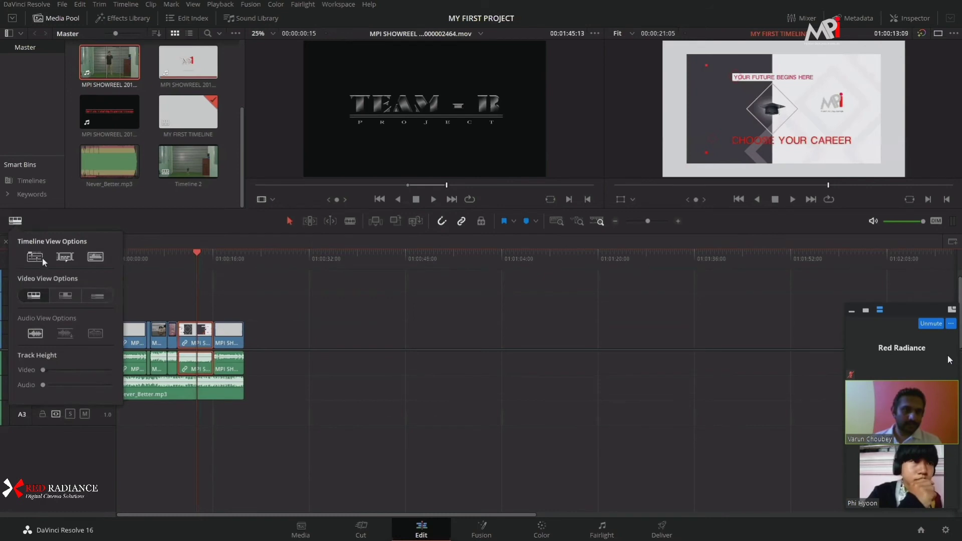
left_click(269, 262)
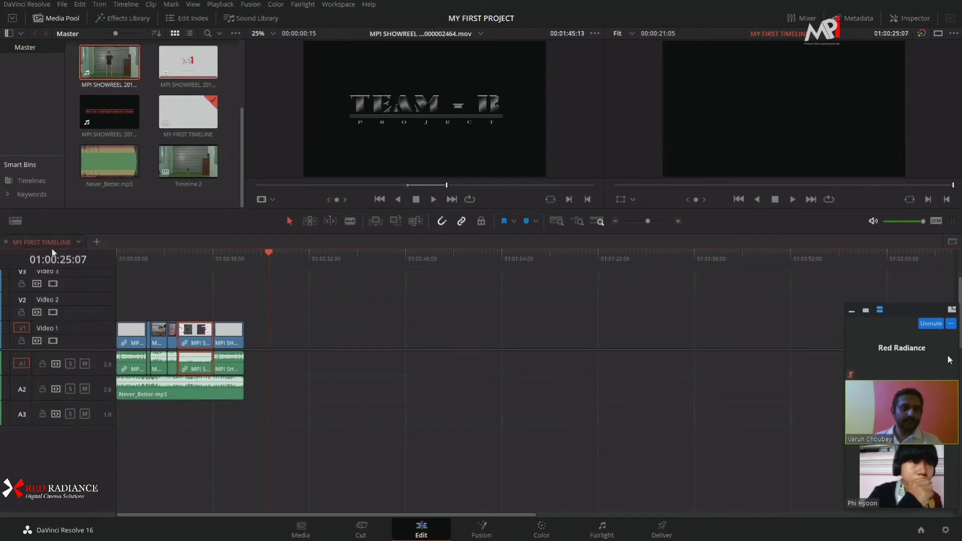
left_click(15, 222)
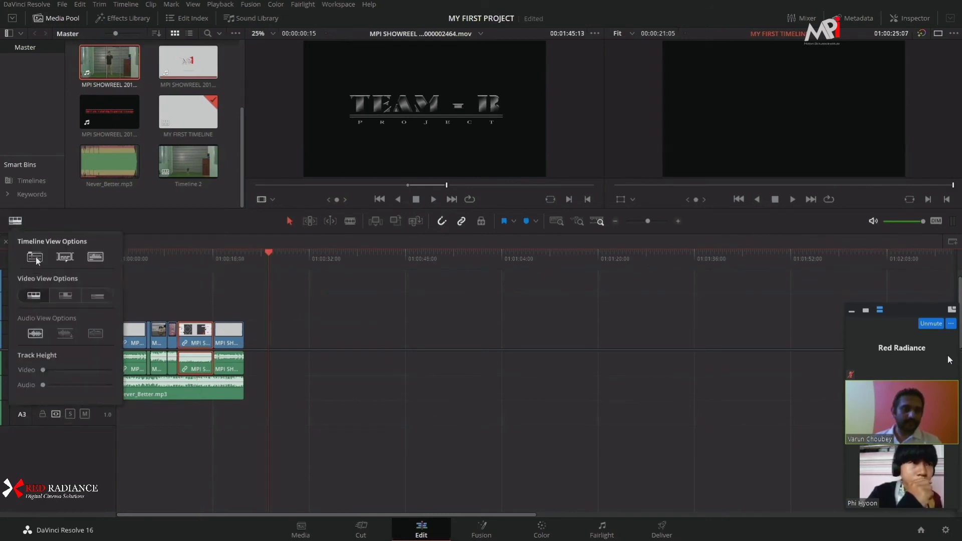
left_click(335, 313)
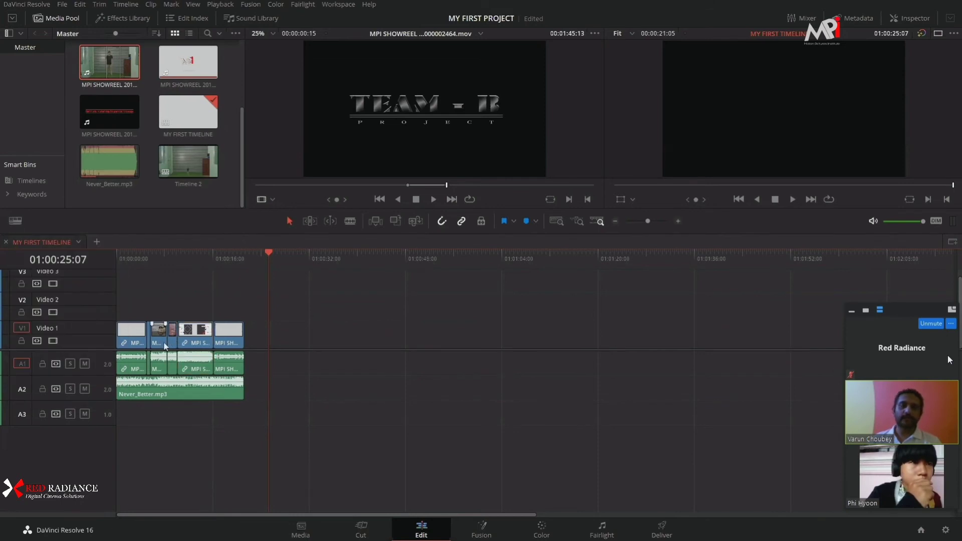
left_click(16, 221)
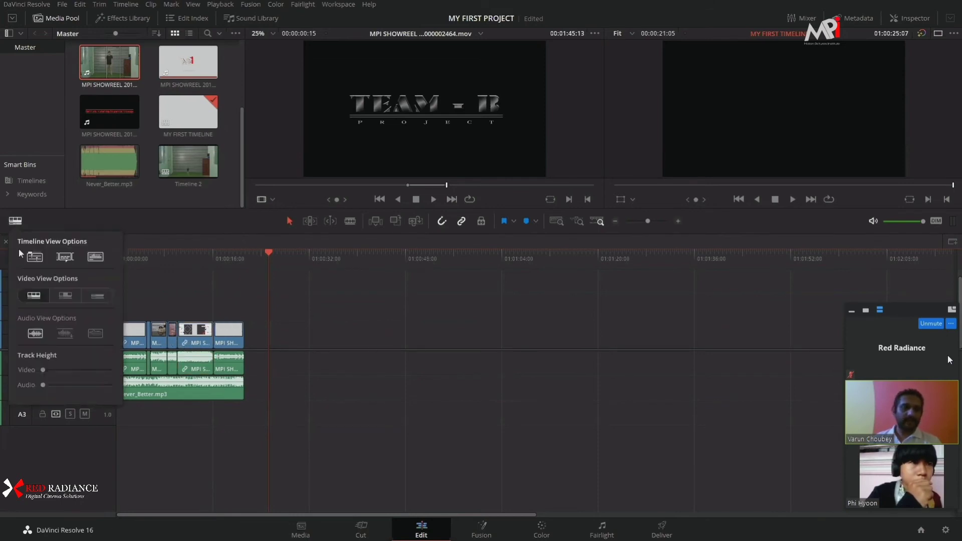
left_click(34, 258)
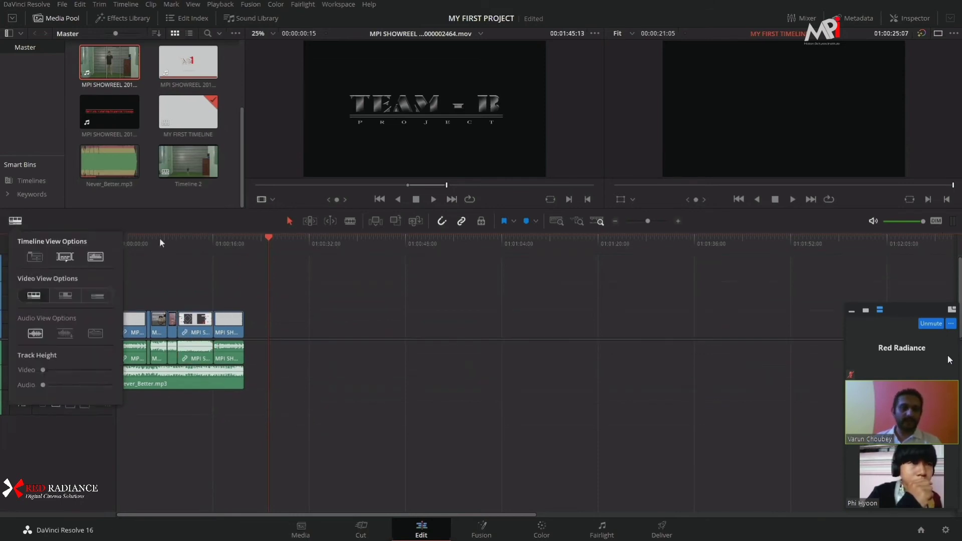
left_click(225, 245)
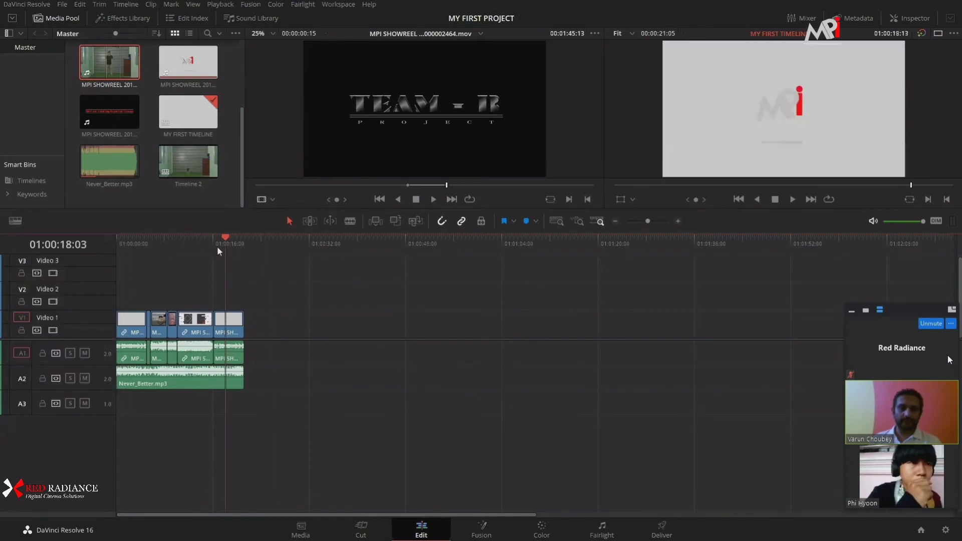
scroll(381, 351, "up", 5)
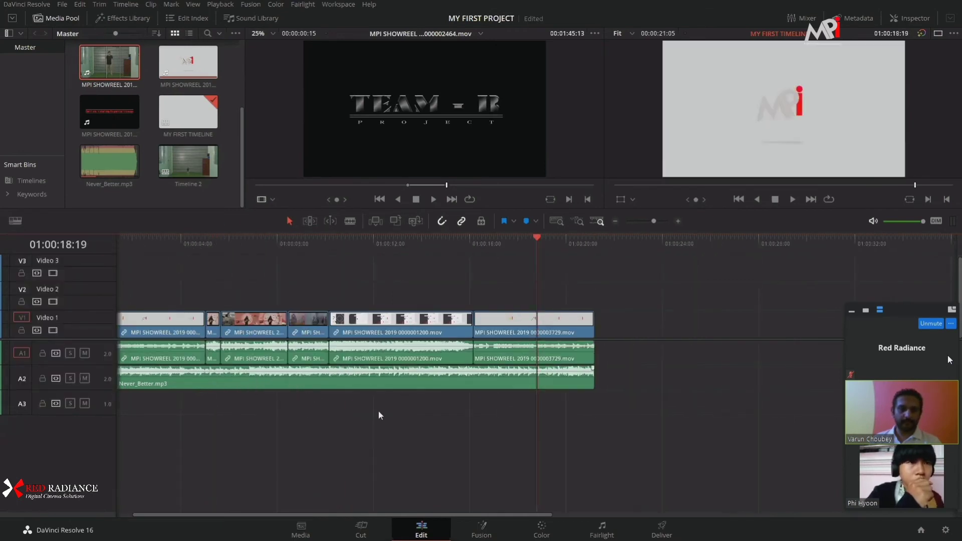
left_click(362, 242)
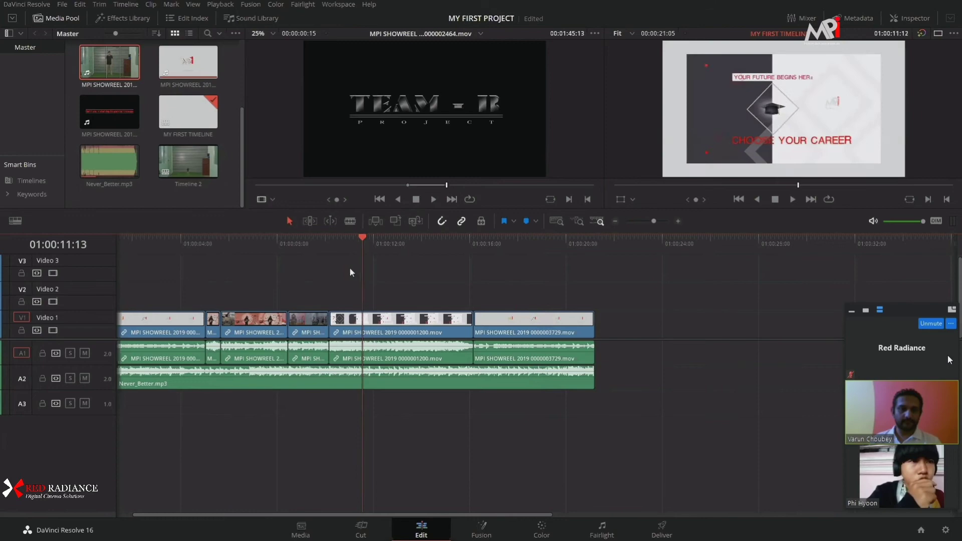
left_click(17, 220)
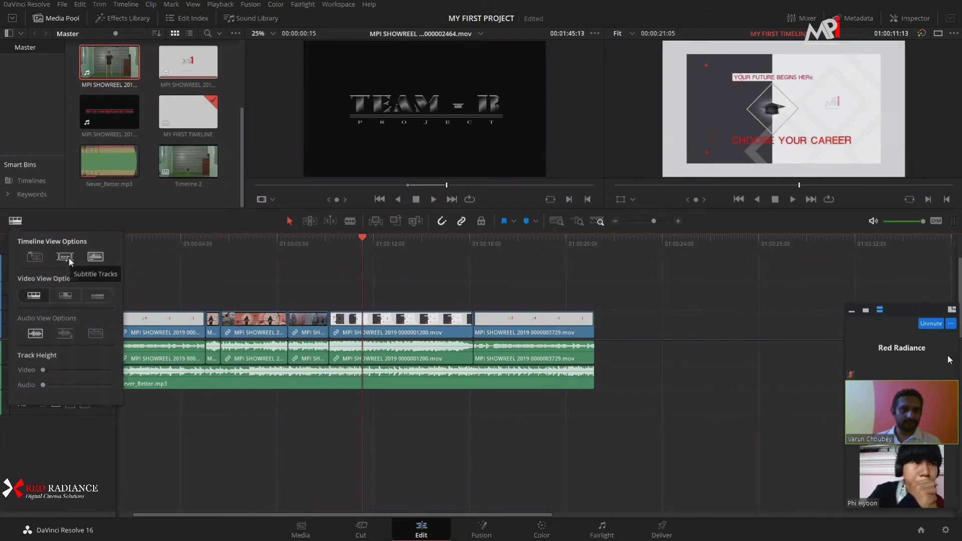
left_click(197, 279)
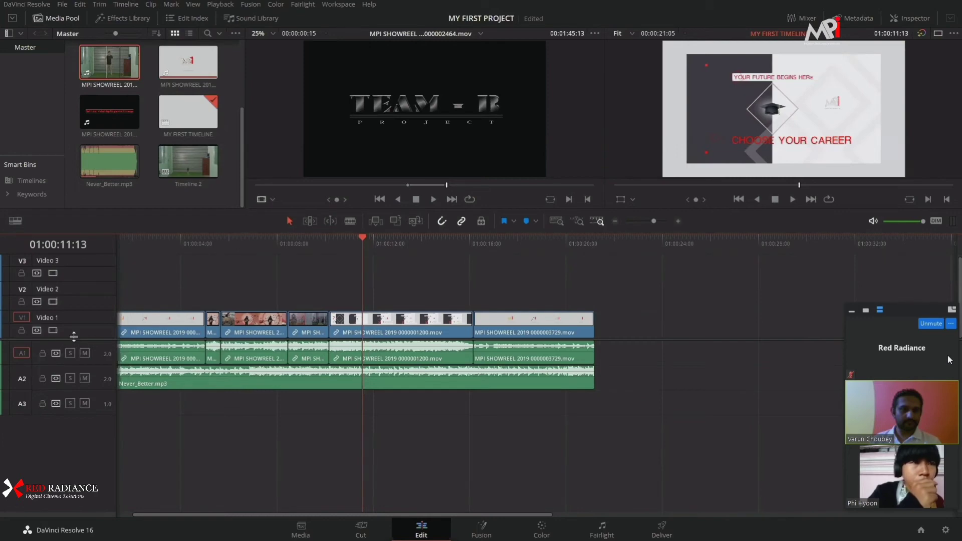
scroll(51, 311, "up", 3)
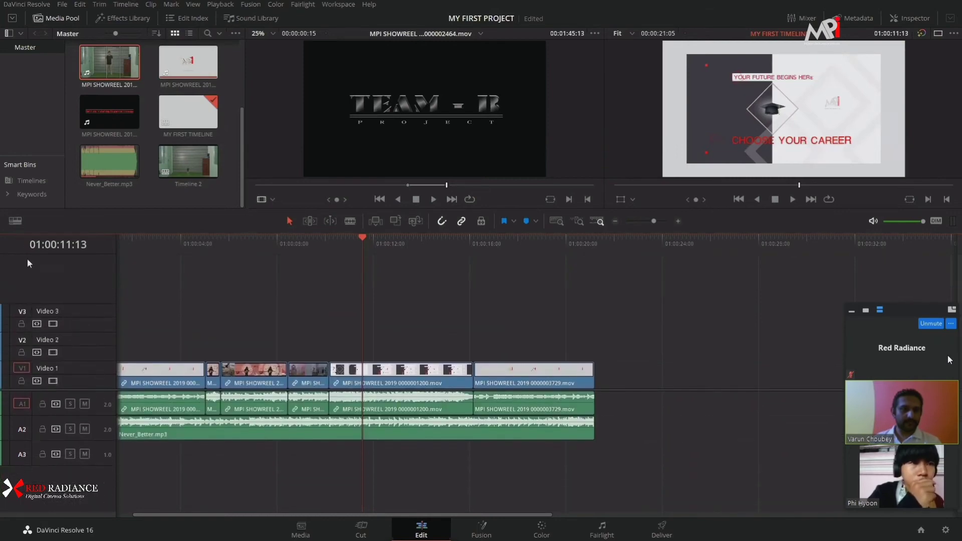
left_click(20, 220)
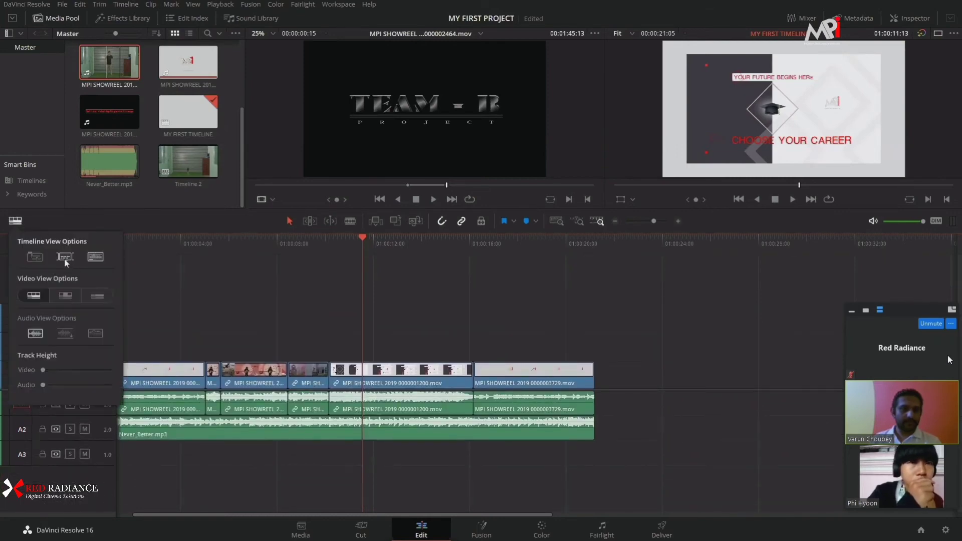
left_click(122, 286)
Add a subtitle track above the video tracks of MY FIRST TIMELINE.
right_click(71, 290)
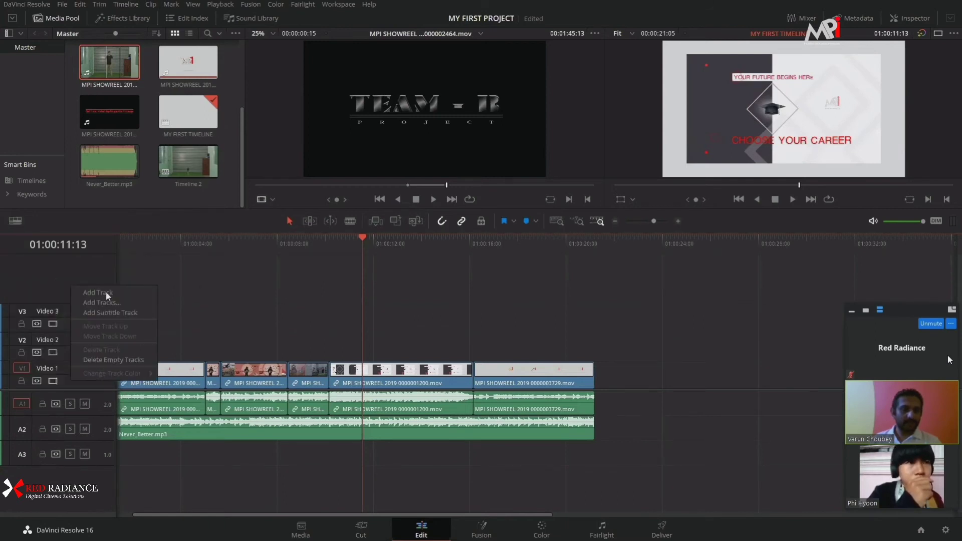
left_click(130, 312)
left_click_drag(95, 279, 95, 291)
Create a caption on the subtitle track starting at 01:00:05:16 and preview it in the viewer.
left_click(220, 259)
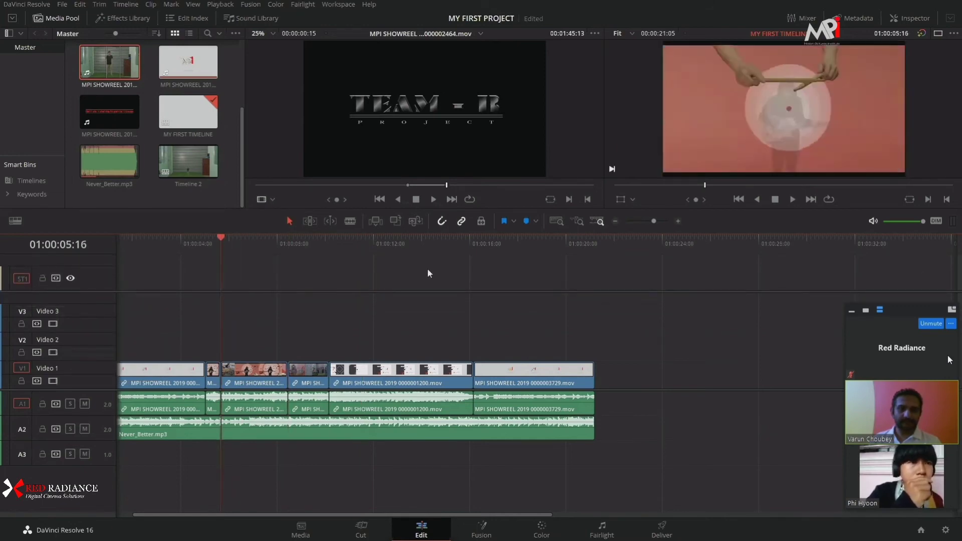
left_click(910, 18)
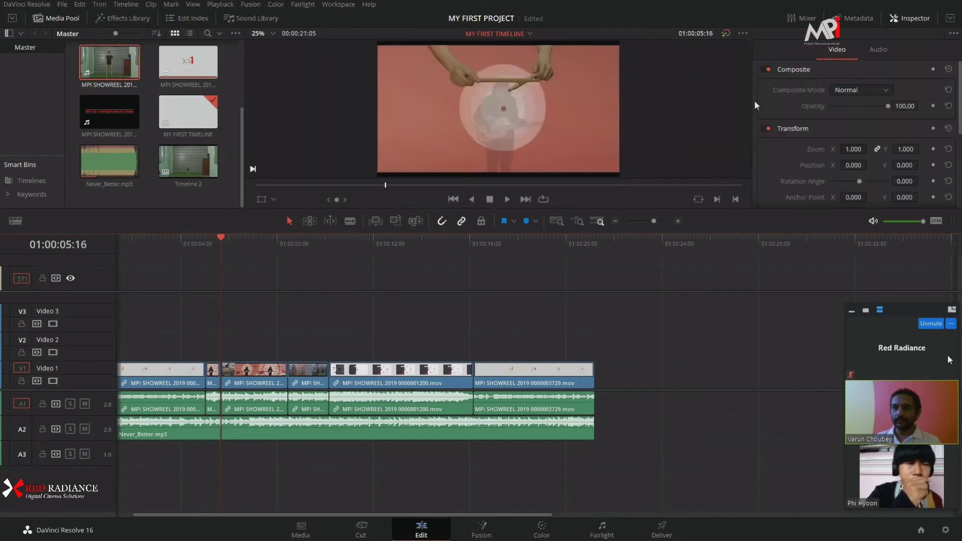
left_click(878, 49)
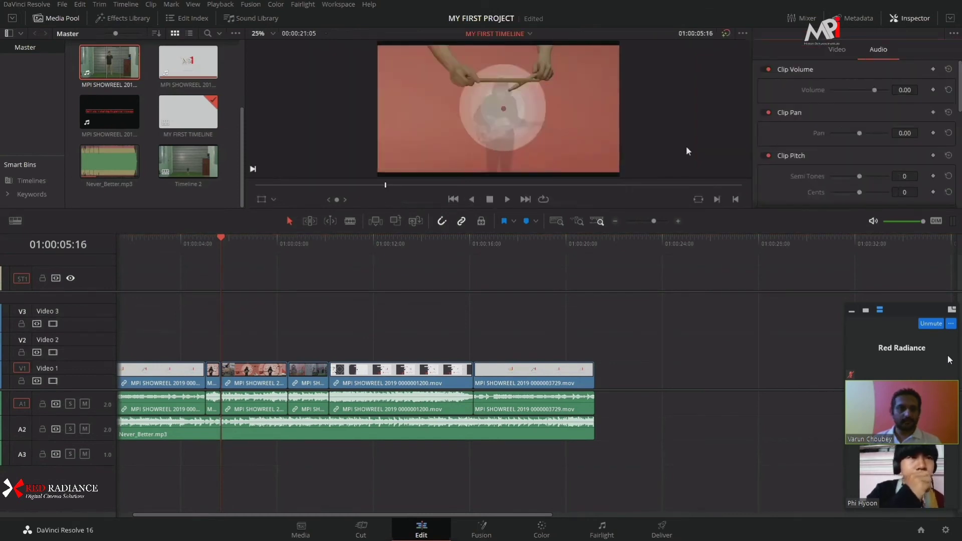
left_click(92, 279)
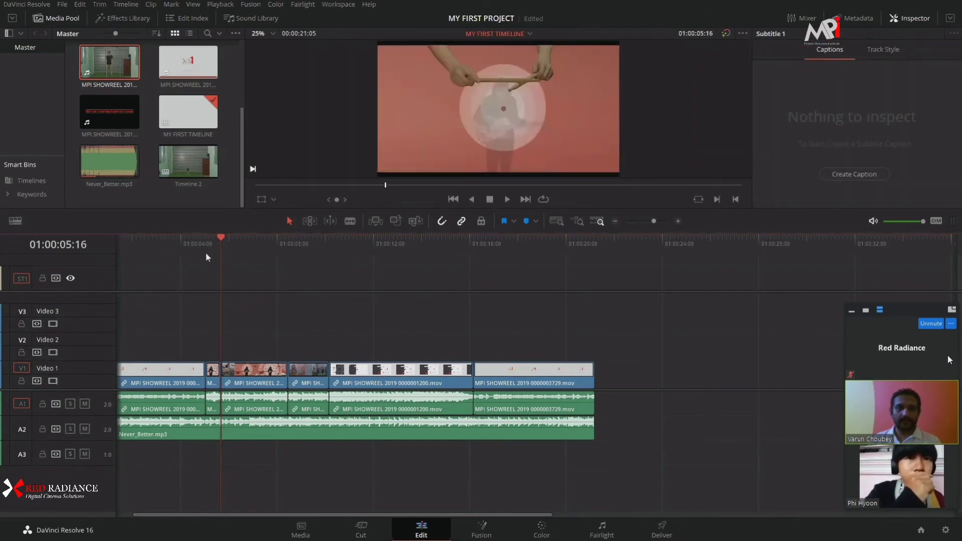
left_click(865, 174)
left_click(262, 243)
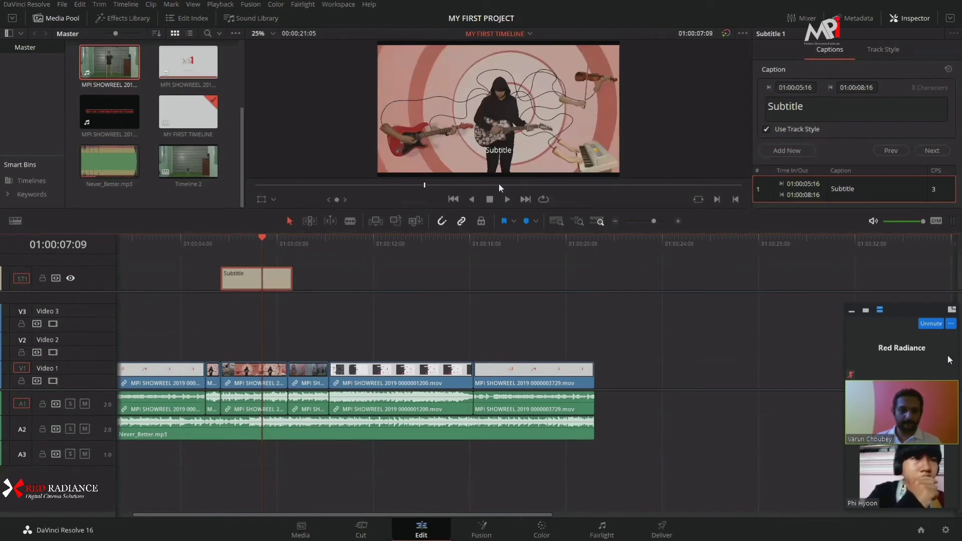
Change the caption's text to "My Subtitle".
double_click(785, 107)
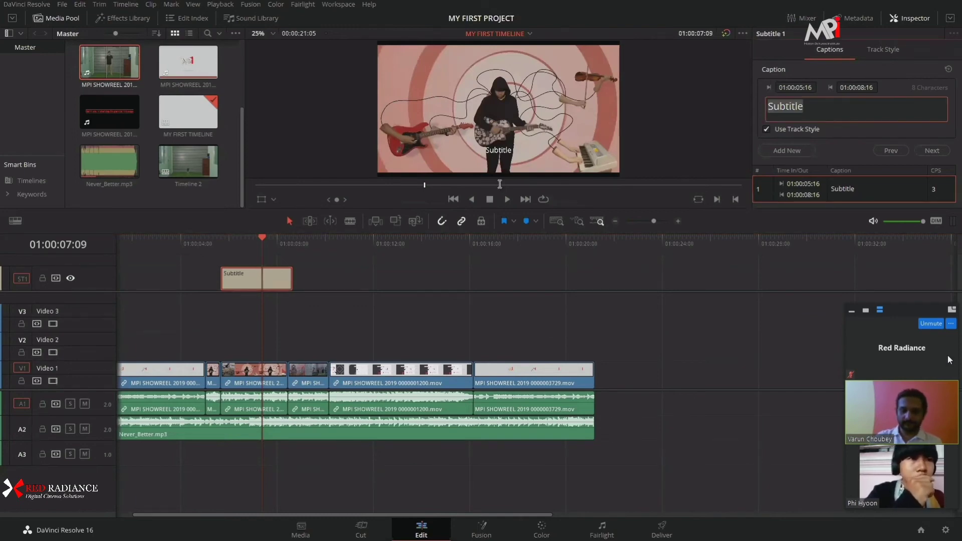
left_click(864, 117)
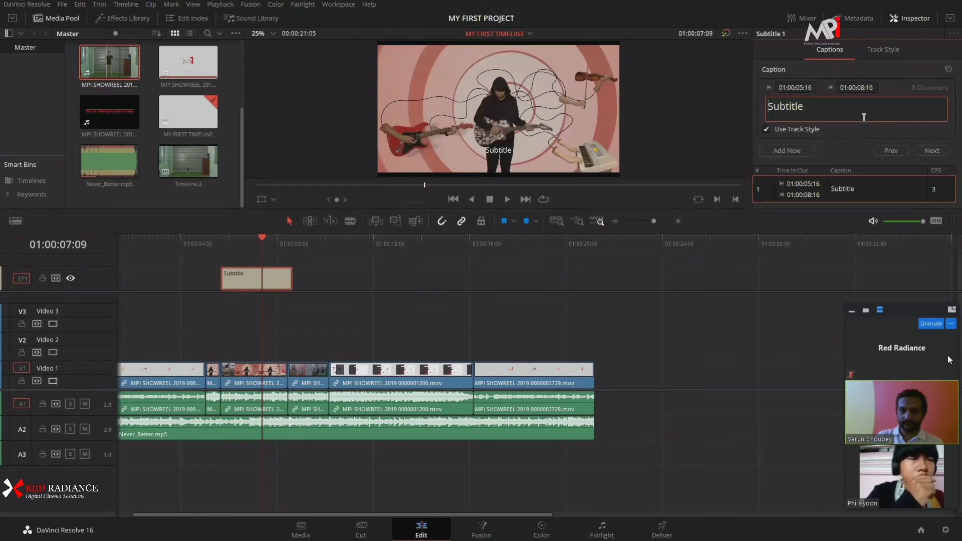
type("My")
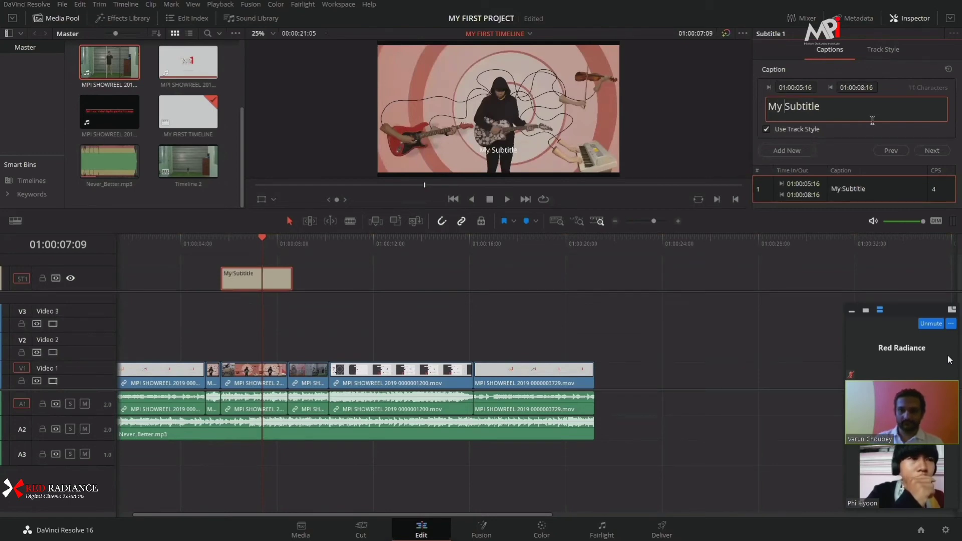
Darken the subtitle track style's text color to nearly black and check the caption at 01:00:06:13.
left_click(883, 48)
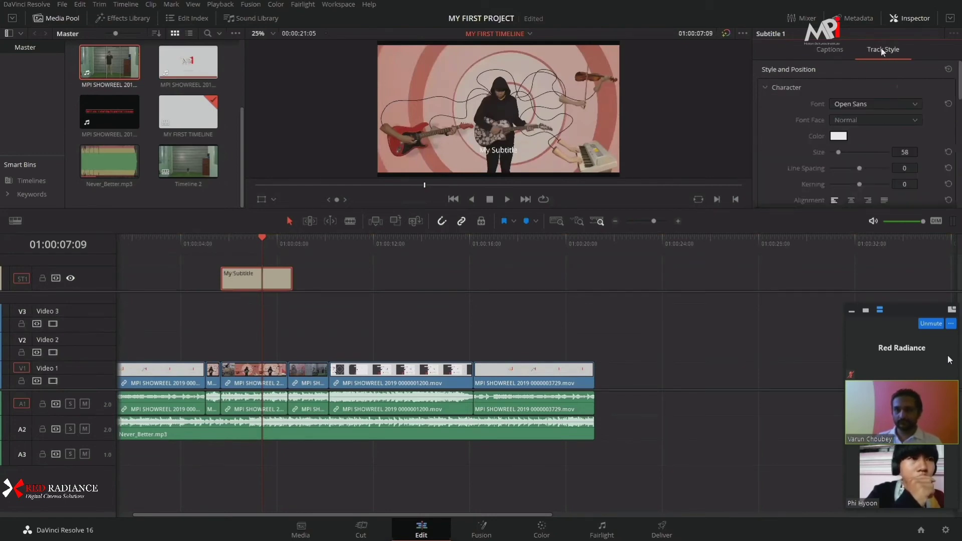
left_click(839, 137)
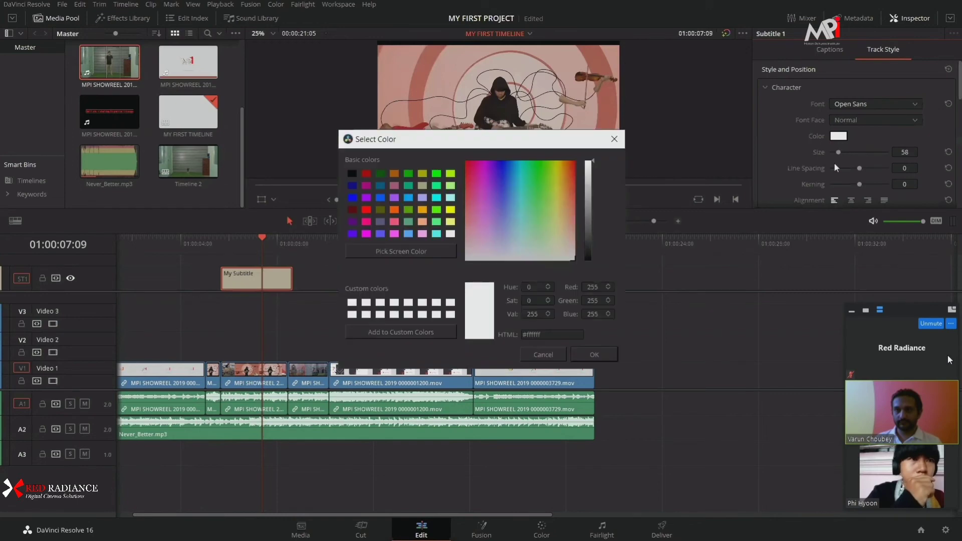
left_click(594, 257)
left_click(602, 355)
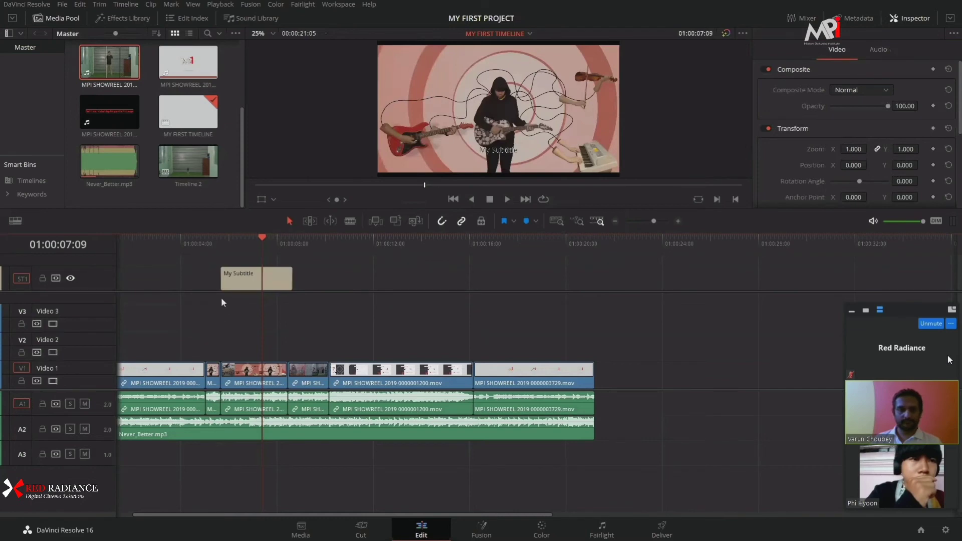
left_click(235, 247)
left_click(242, 255)
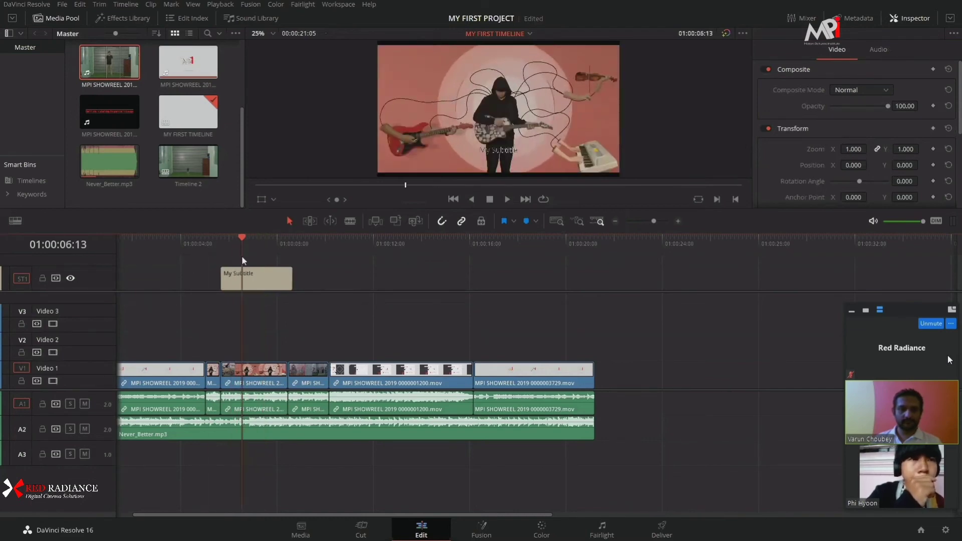
Hide the subtitle track in the timeline, then show it again.
left_click(15, 220)
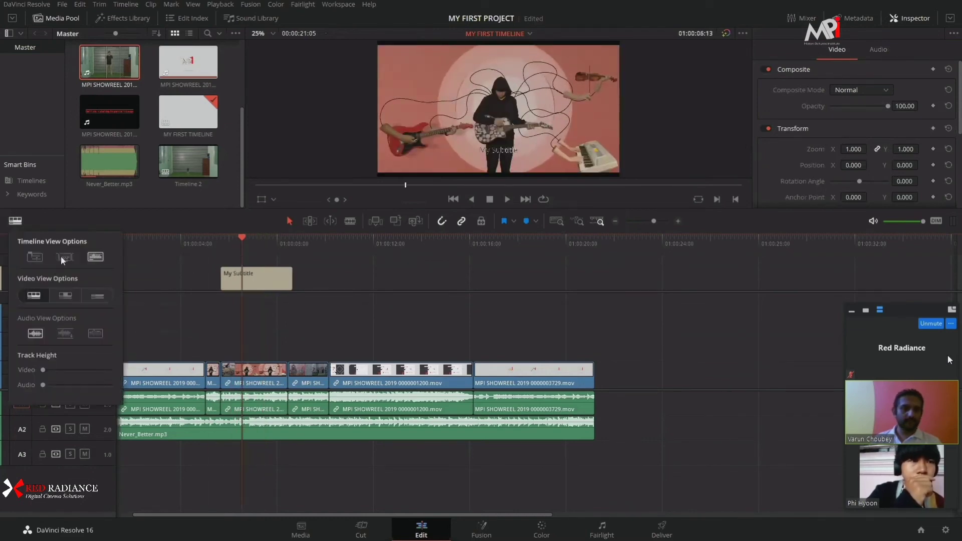
left_click(62, 256)
left_click(184, 245)
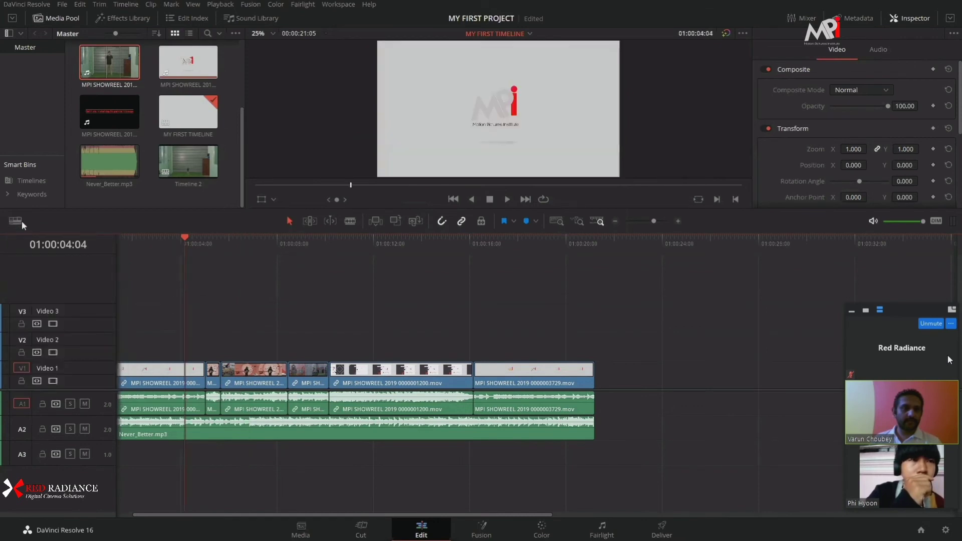
left_click(15, 221)
left_click(62, 256)
left_click(177, 306)
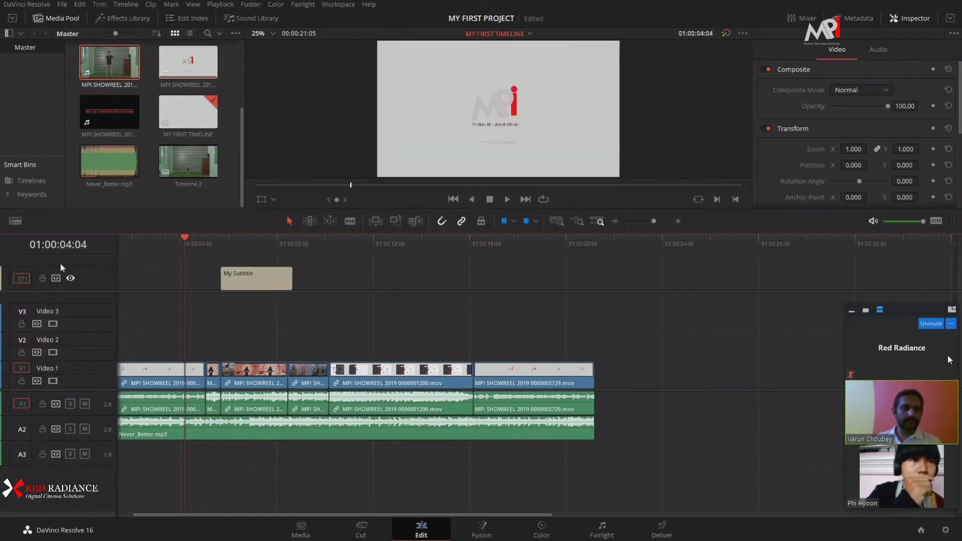
Delete the My Subtitle caption and turn off the display of subtitle tracks.
left_click(273, 272)
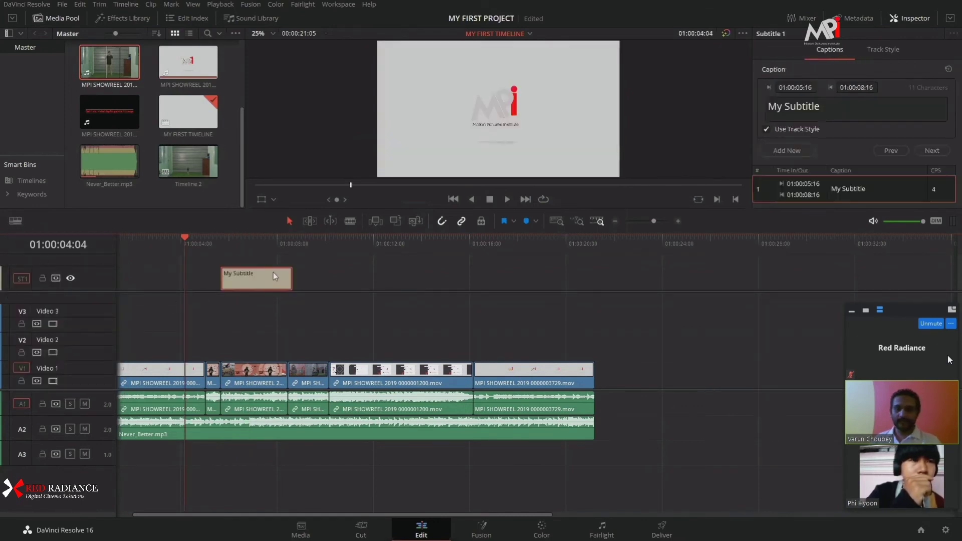
key("Delete")
left_click(16, 221)
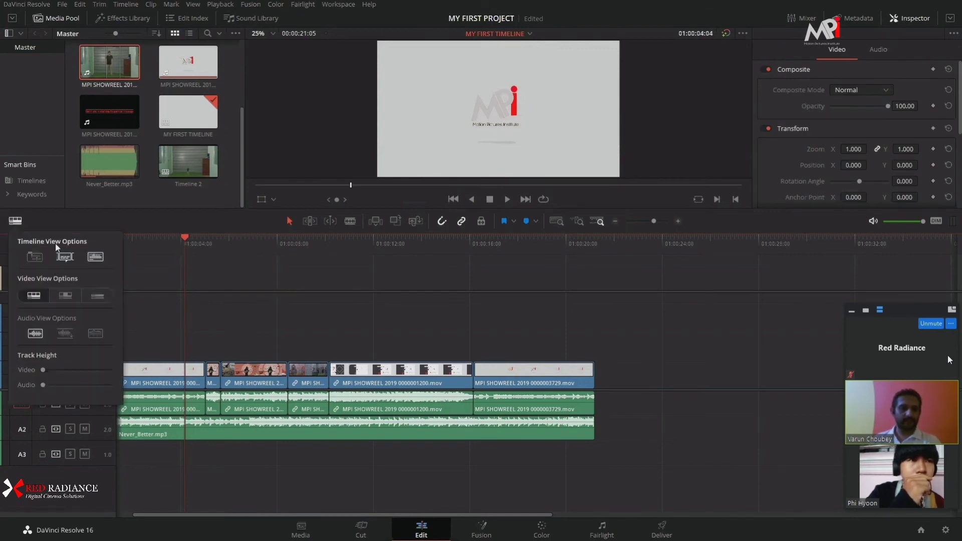
left_click(255, 308)
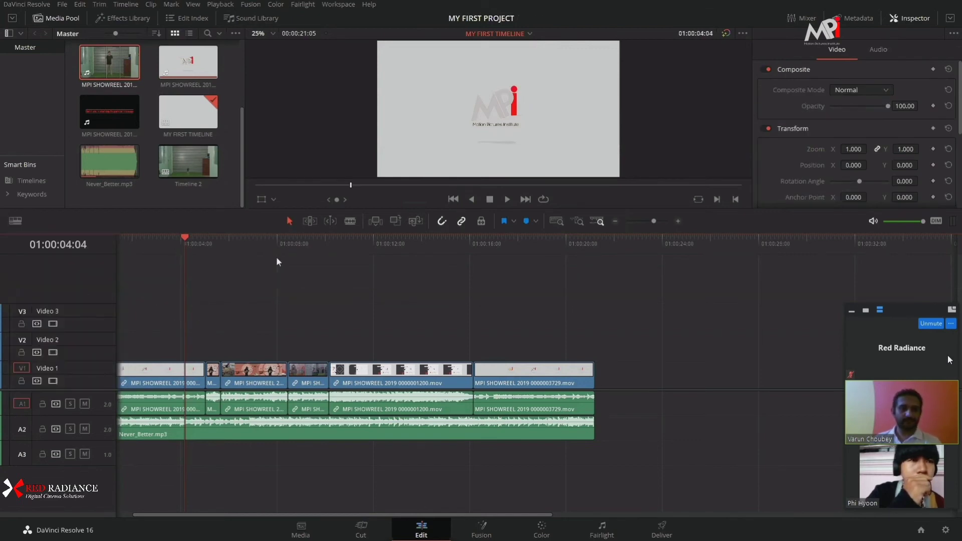
Toggle the audio waveform display off and on several times, leaving the waveforms shown.
left_click(318, 255)
left_click(258, 257)
left_click(16, 221)
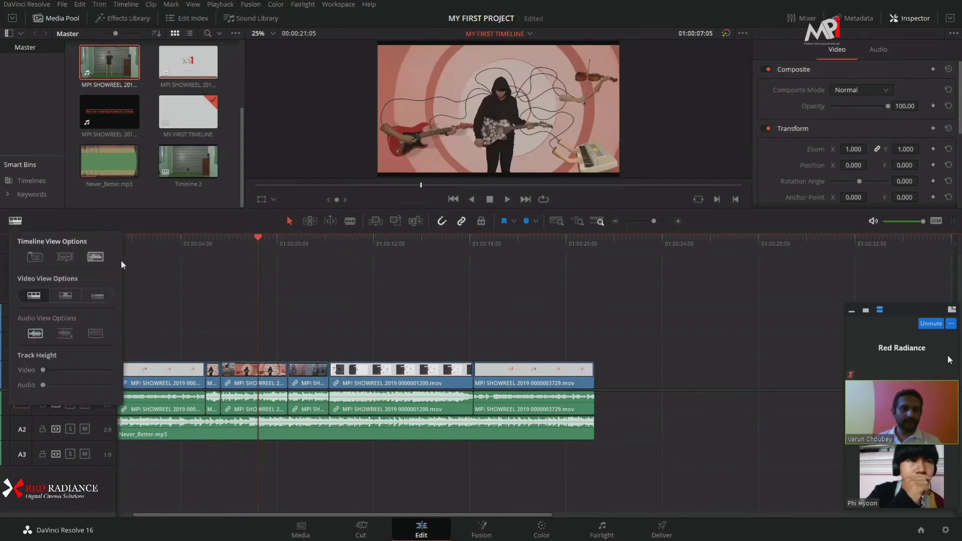
left_click(98, 257)
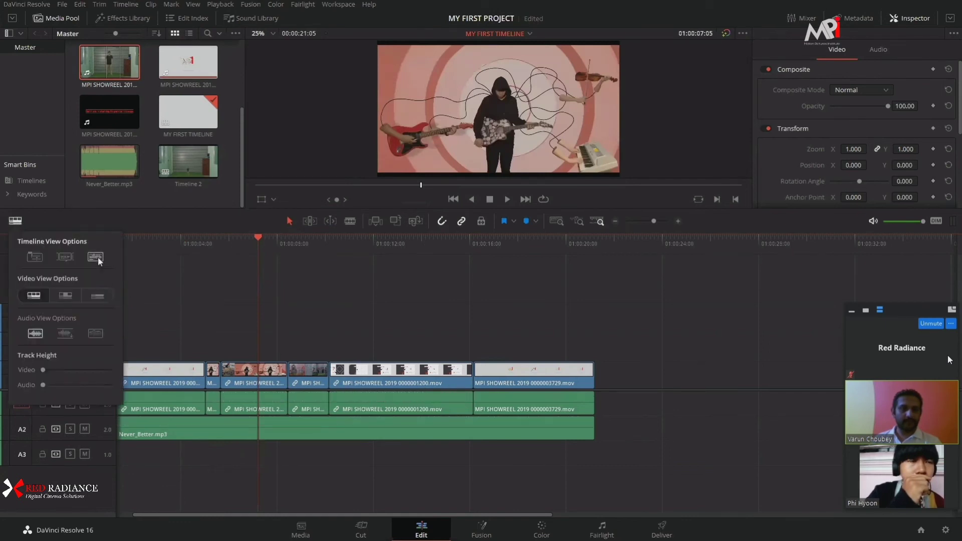
left_click(98, 256)
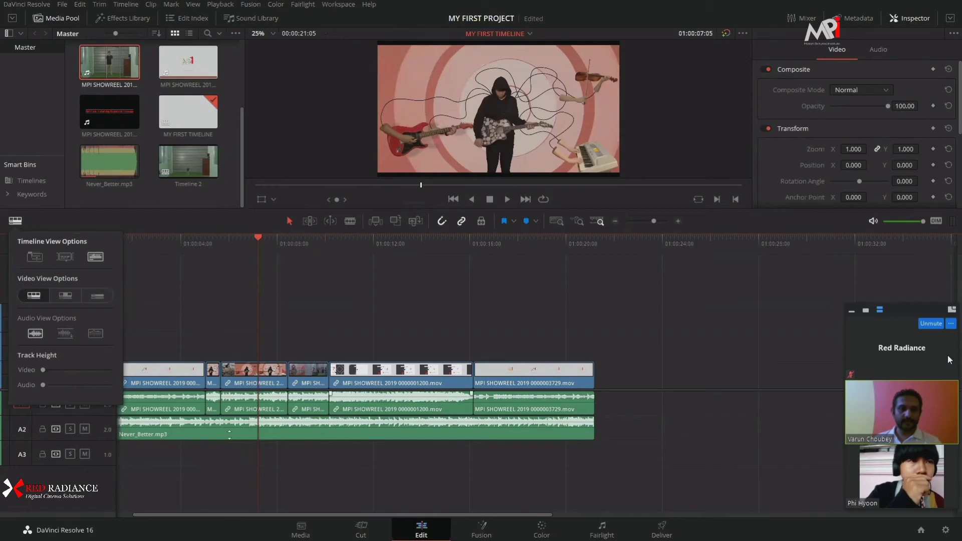
left_click(99, 255)
left_click(97, 256)
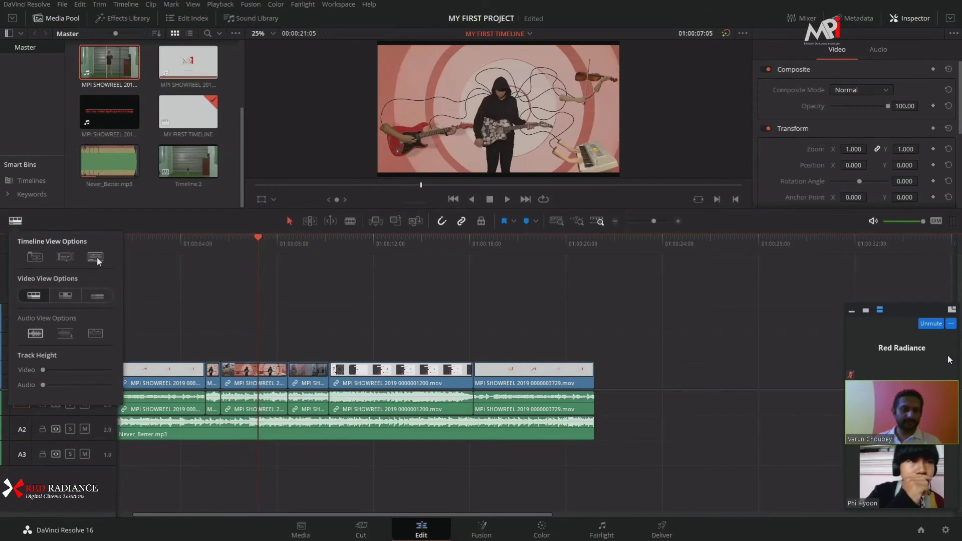
left_click(98, 257)
left_click(97, 257)
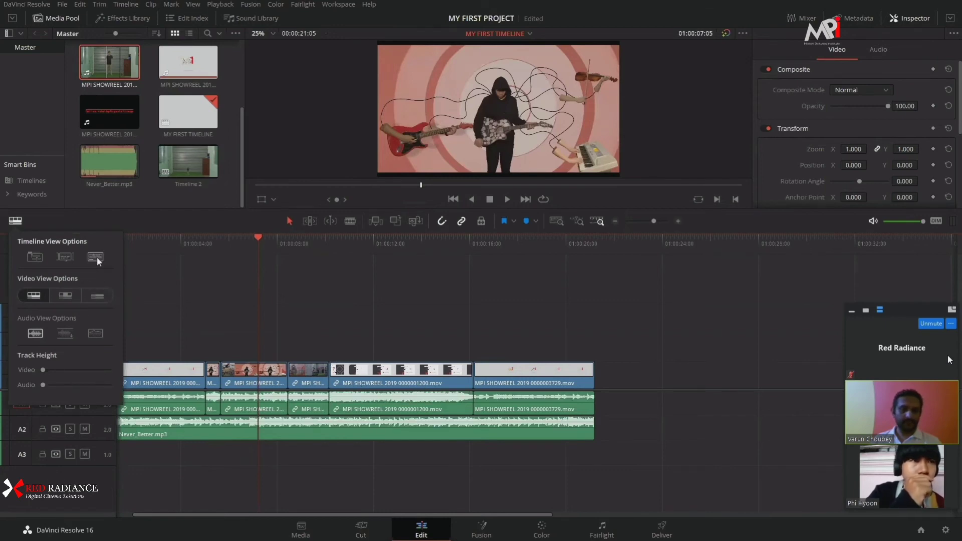
left_click(97, 257)
left_click(97, 256)
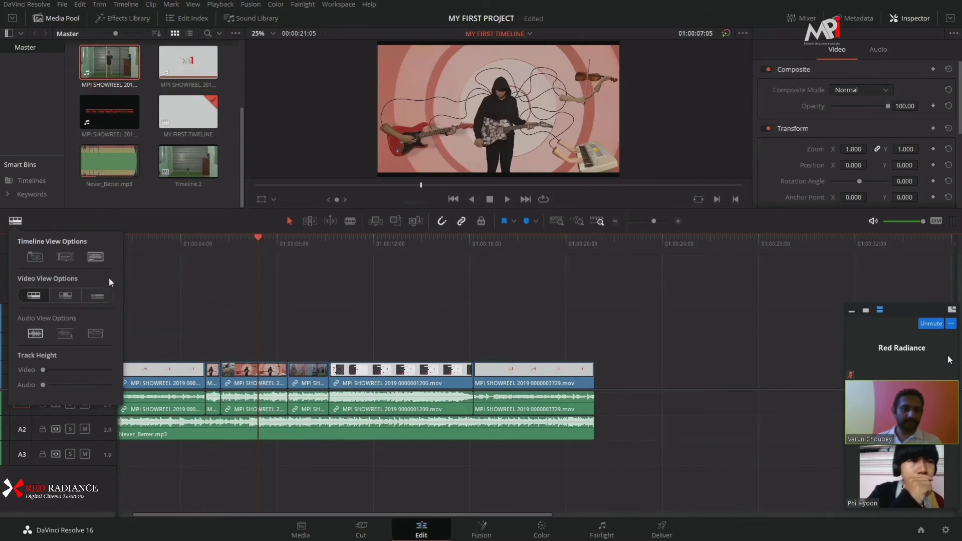
left_click(404, 264)
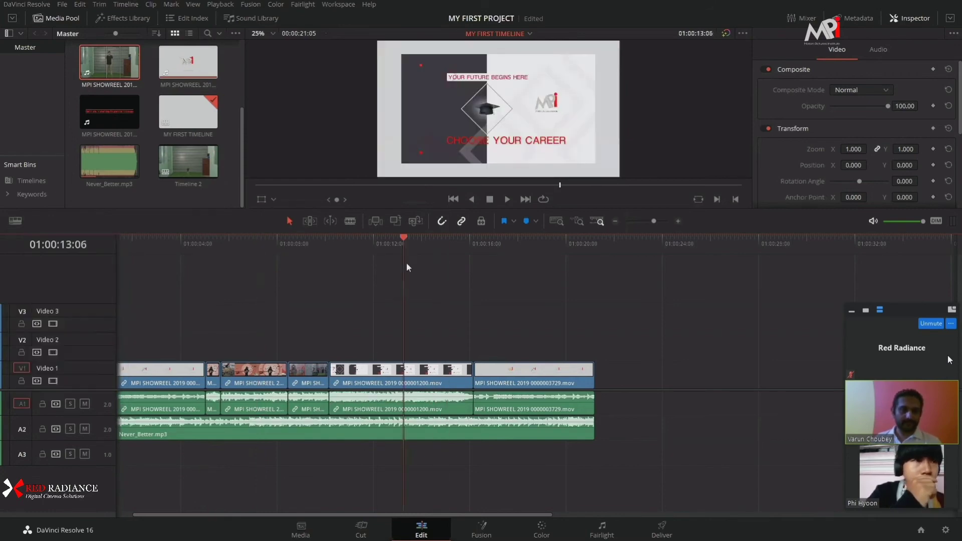
Move the playhead to 01:00:09:13 and save the project.
left_click(16, 220)
left_click_drag(404, 238, 316, 239)
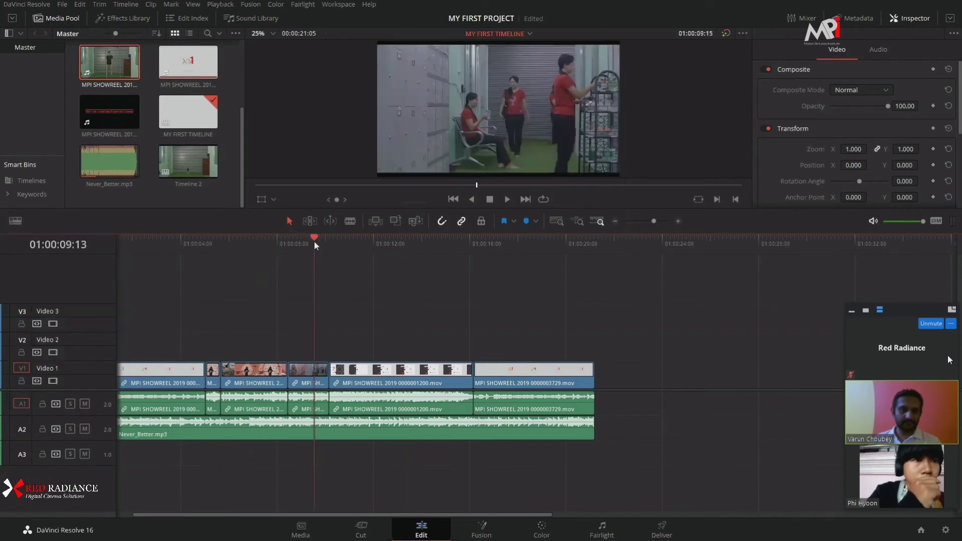
key("ctrl+s")
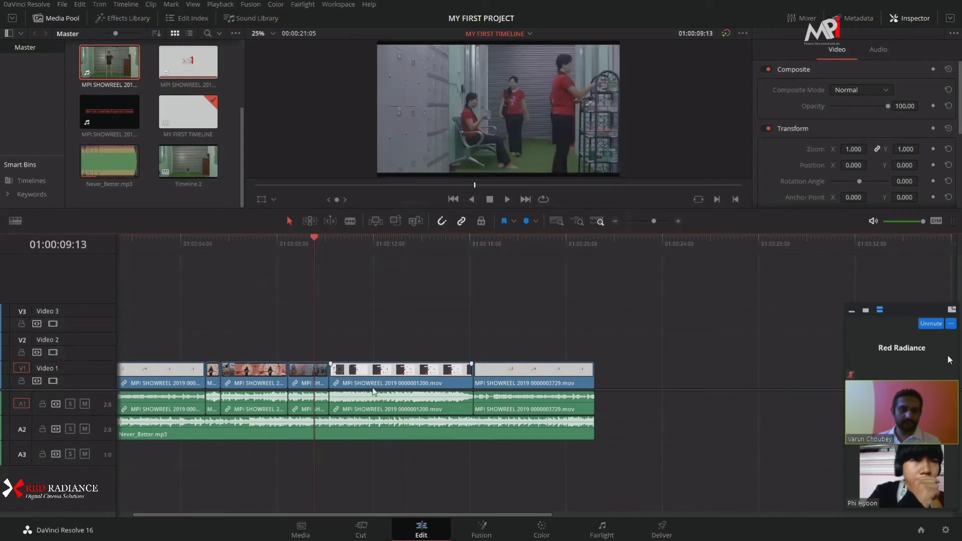
Turn off the audio waveform display on the timeline's clips.
key("ctrl+equal")
key("ctrl+equal")
key("ctrl+equal")
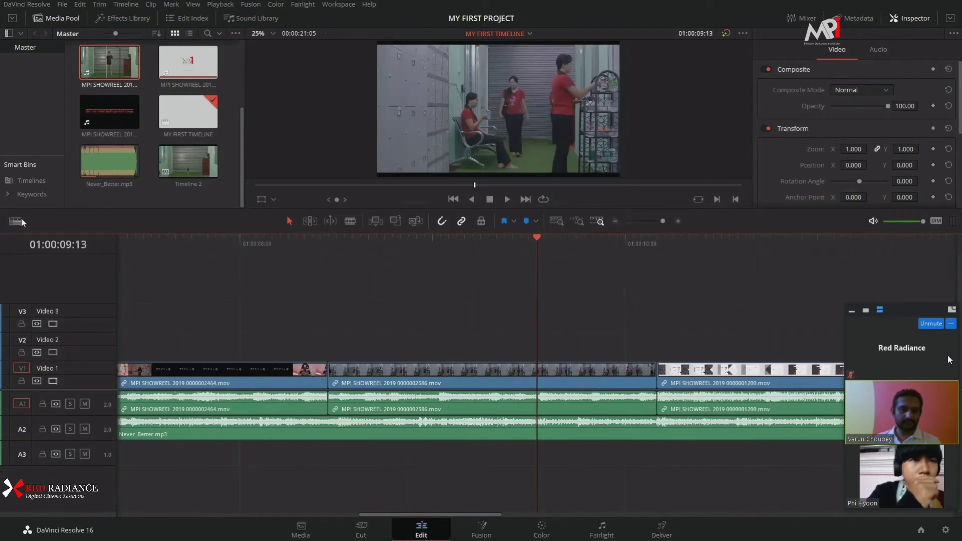
left_click(20, 219)
left_click(99, 255)
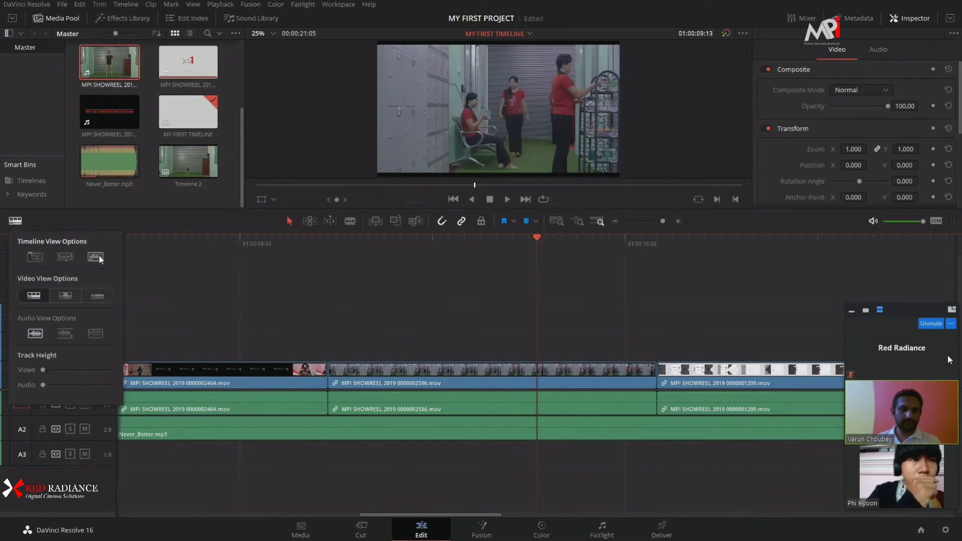
Turn the audio waveform display back on for the timeline's clips and move the playhead to 01:00:08:04.
left_click(98, 255)
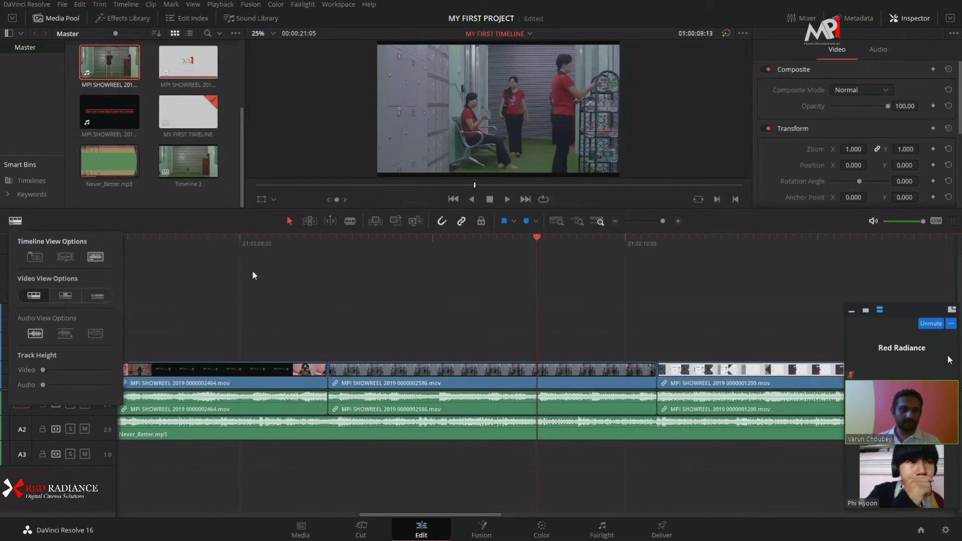
left_click(275, 276)
scroll(270, 326, "down", 8)
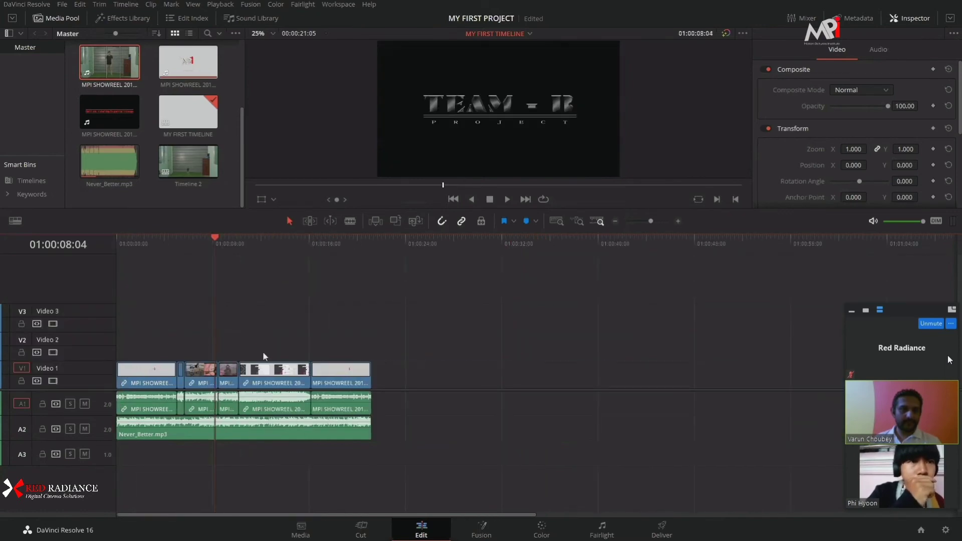
scroll(263, 354, "up", 2)
Switch the video tracks to thumbnail view and on to simple view, and play the timeline up to 01:00:12:14.
left_click(16, 221)
left_click(61, 296)
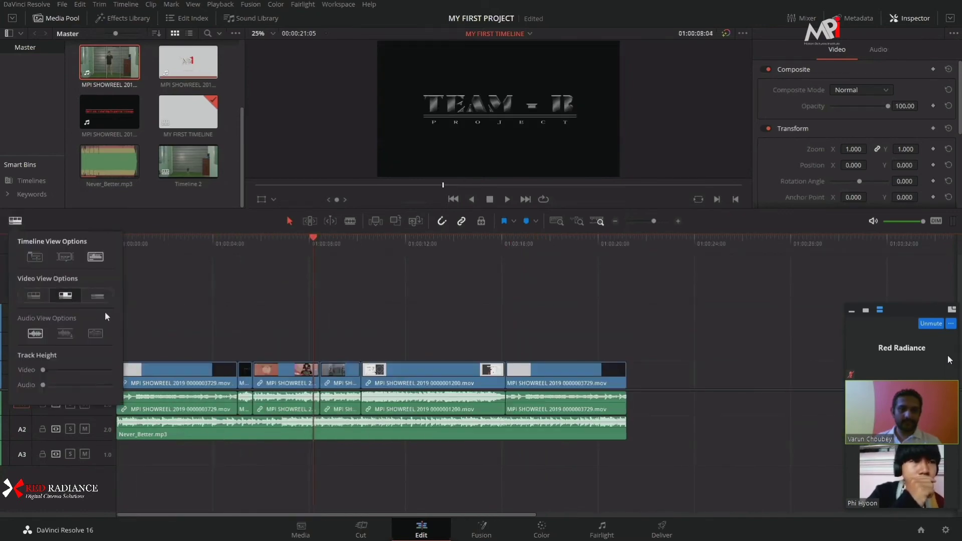
left_click(99, 296)
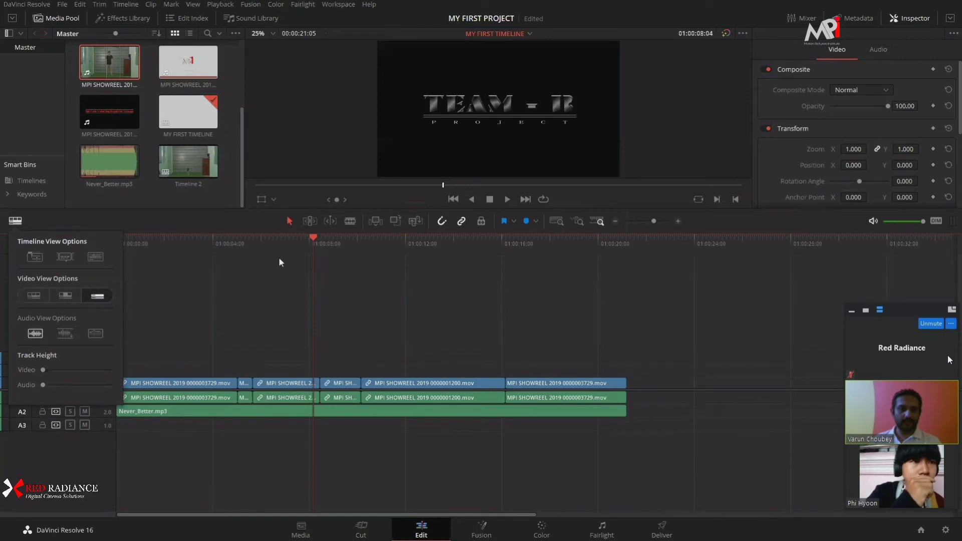
left_click(242, 261)
key("space")
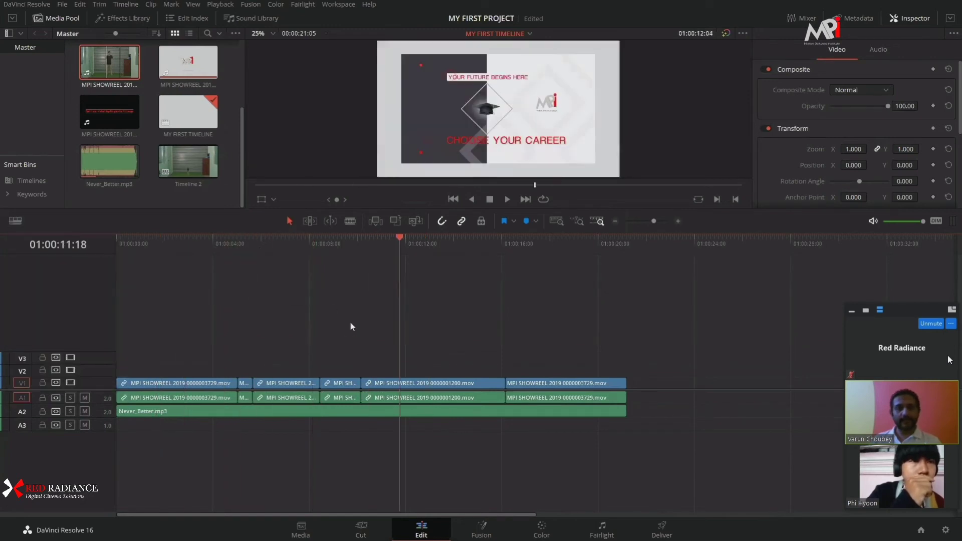
key("space")
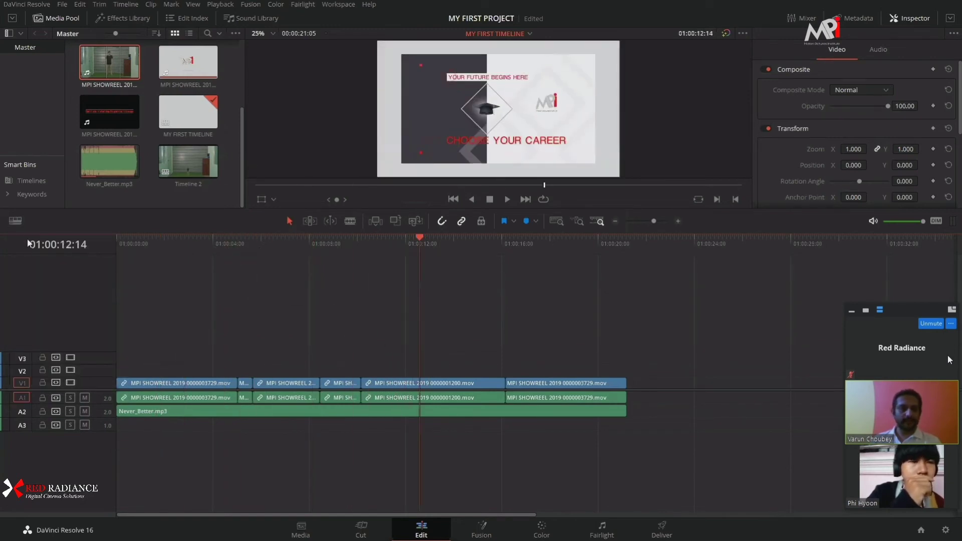
Set the video tracks to thumbnail view and select the MPI SHOWREEL 2019 0000002464.mov clip for a closer look.
left_click(22, 222)
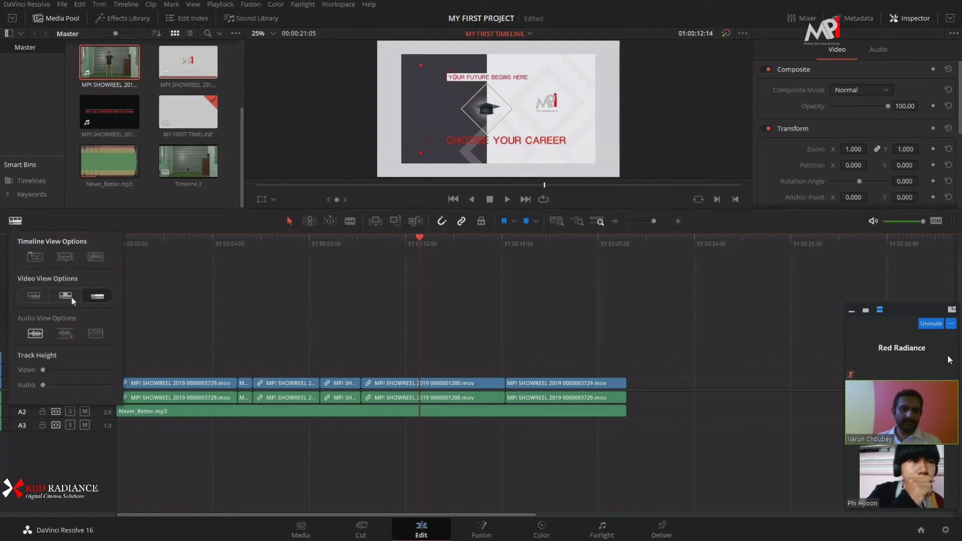
left_click(71, 297)
left_click(274, 257)
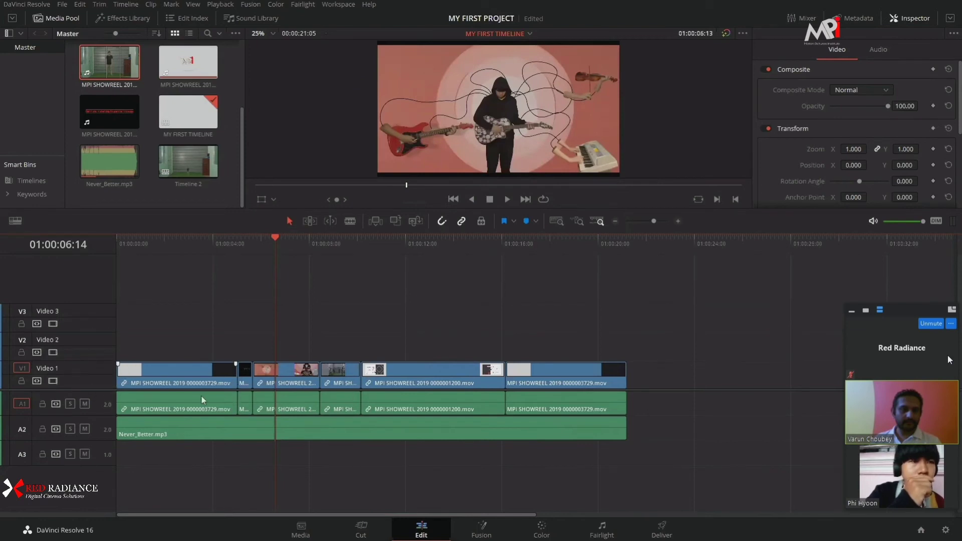
left_click(15, 220)
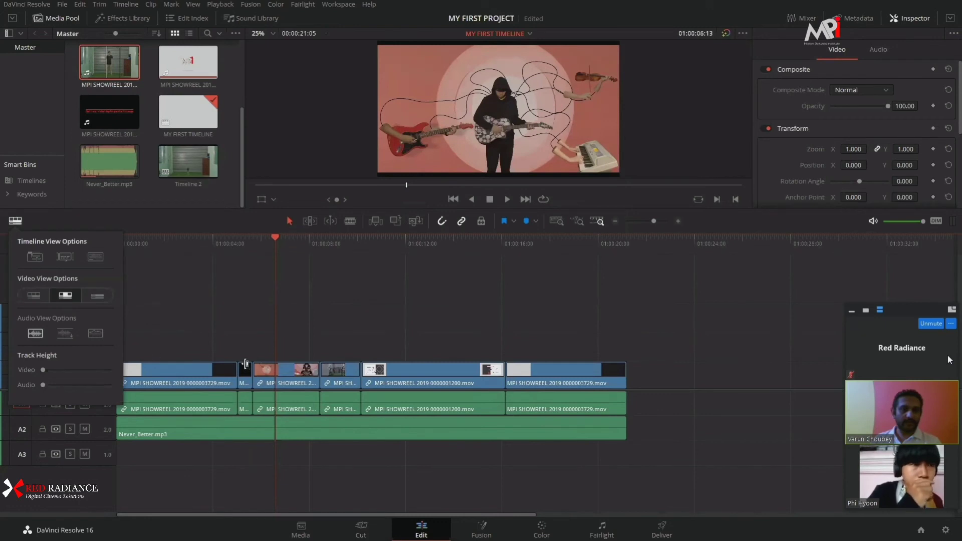
left_click(306, 374)
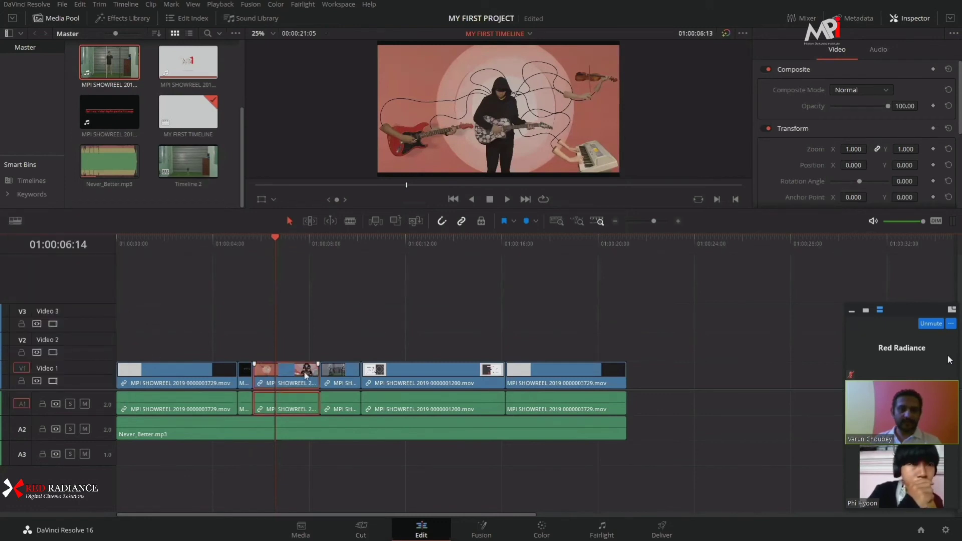
key("ctrl+equal")
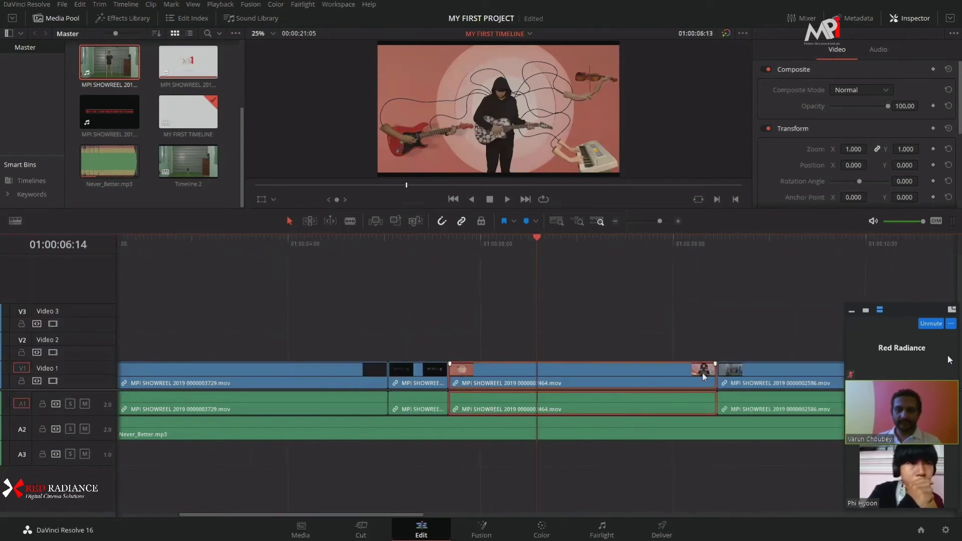
Set the video tracks to film strip view, play part of the selected clip and stop at 01:00:07:04.
left_click(16, 221)
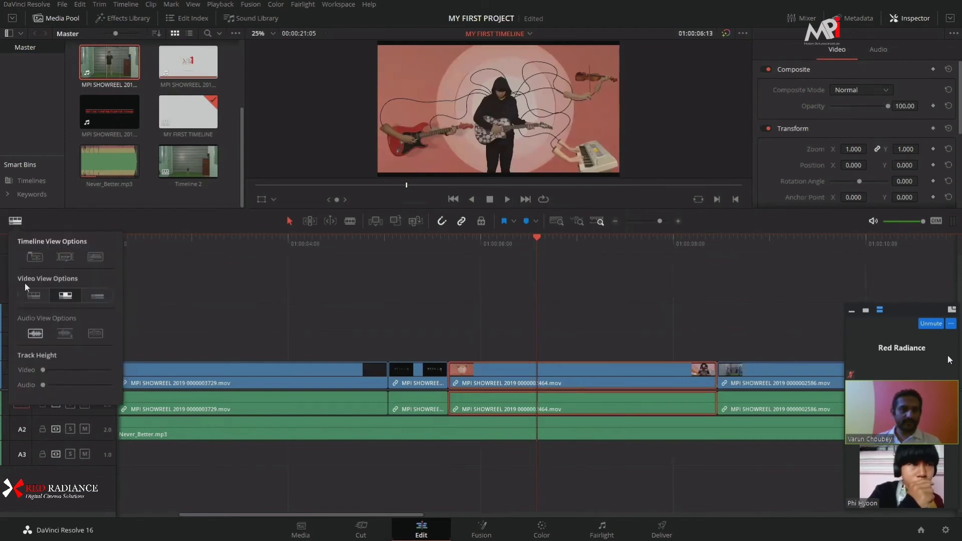
left_click(32, 299)
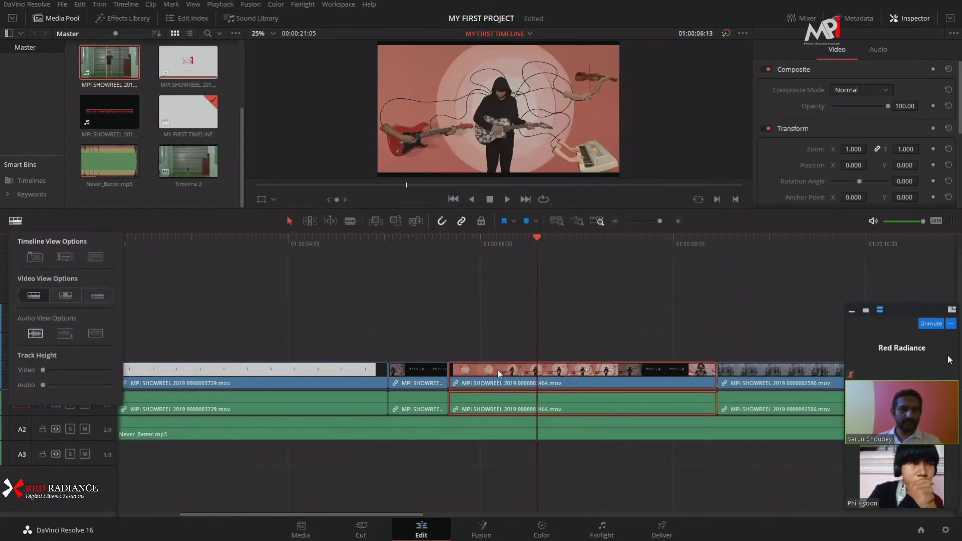
left_click(438, 255)
key("space")
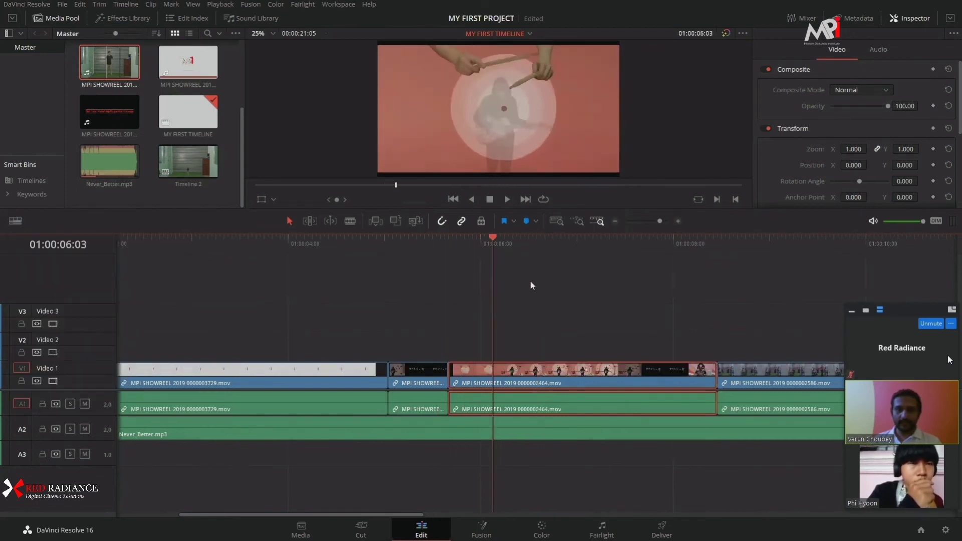
key("j")
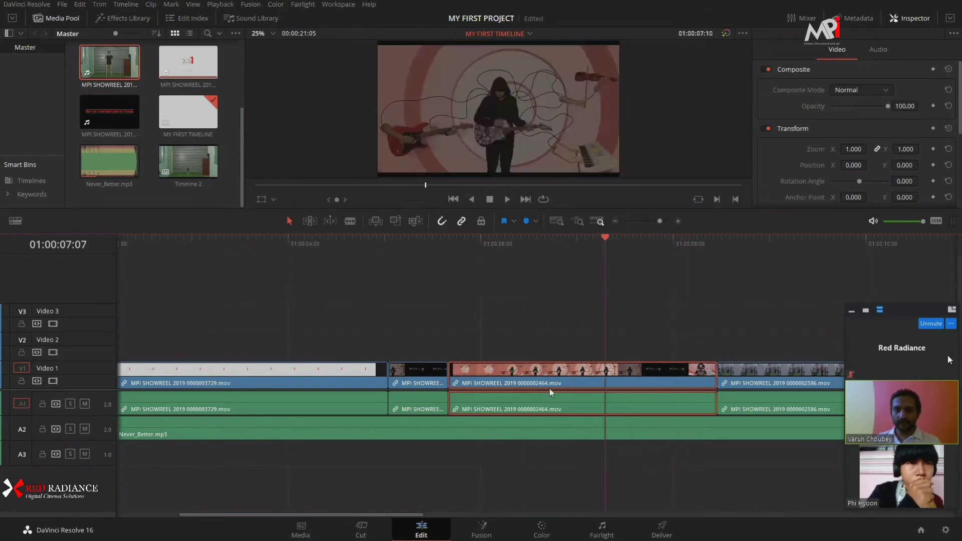
left_click(594, 396)
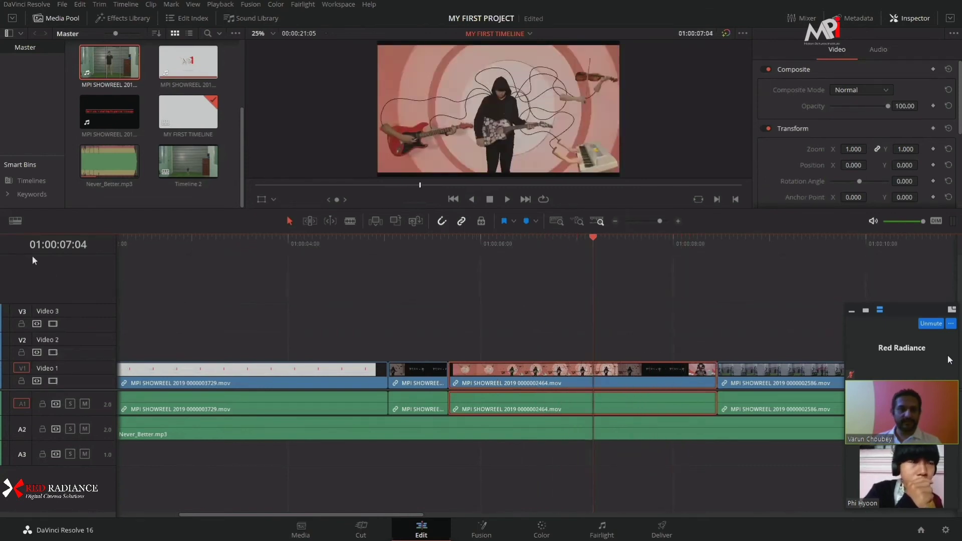
Return the video tracks to thumbnail view, move the playhead to 01:00:03:09 and fit all clips in view.
left_click(60, 294)
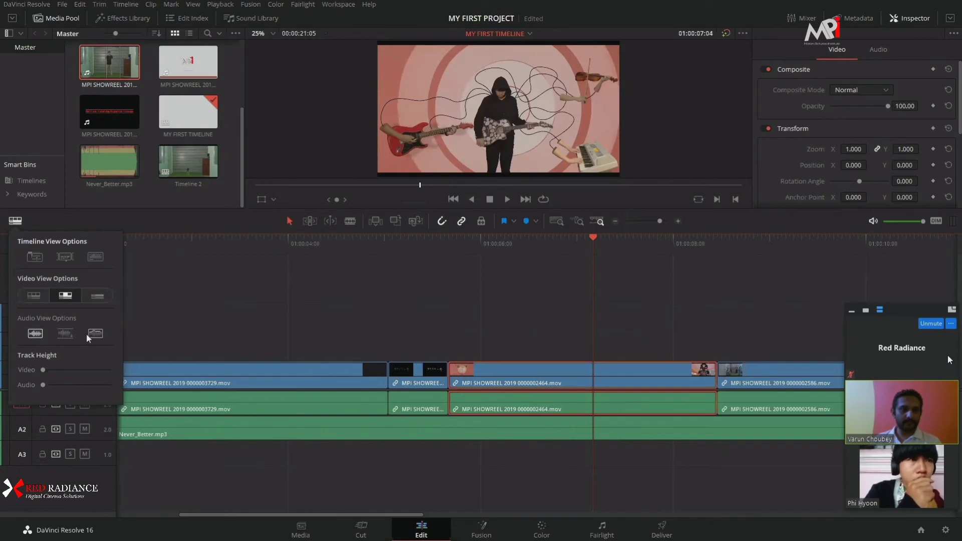
left_click(229, 258)
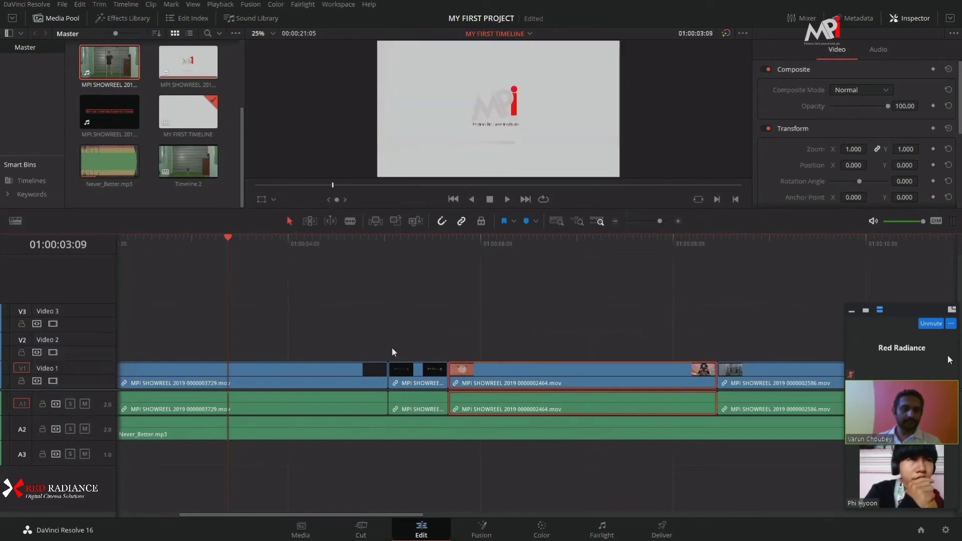
scroll(401, 353, "down", 4)
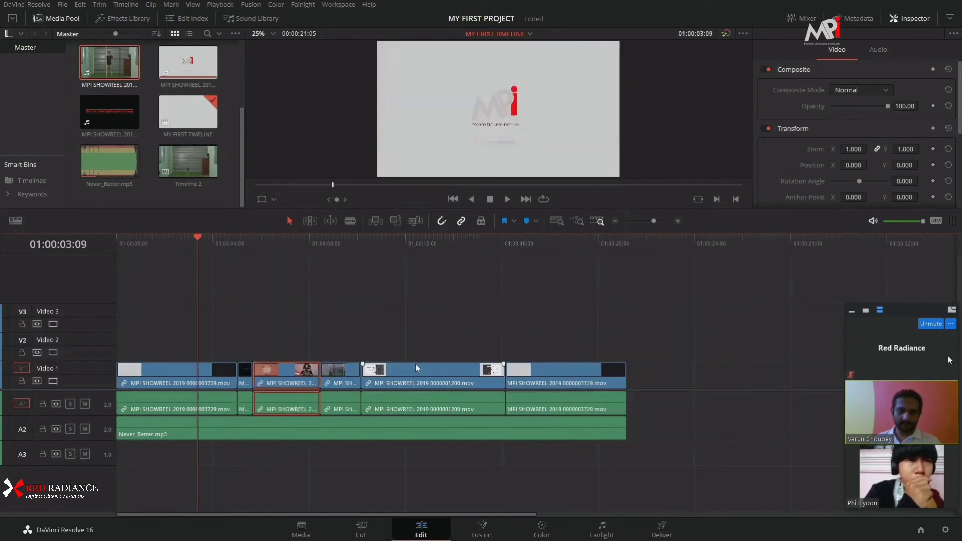
Switch the video tracks to film strip view and inspect the clip frames around 01:00:12:21.
left_click(15, 220)
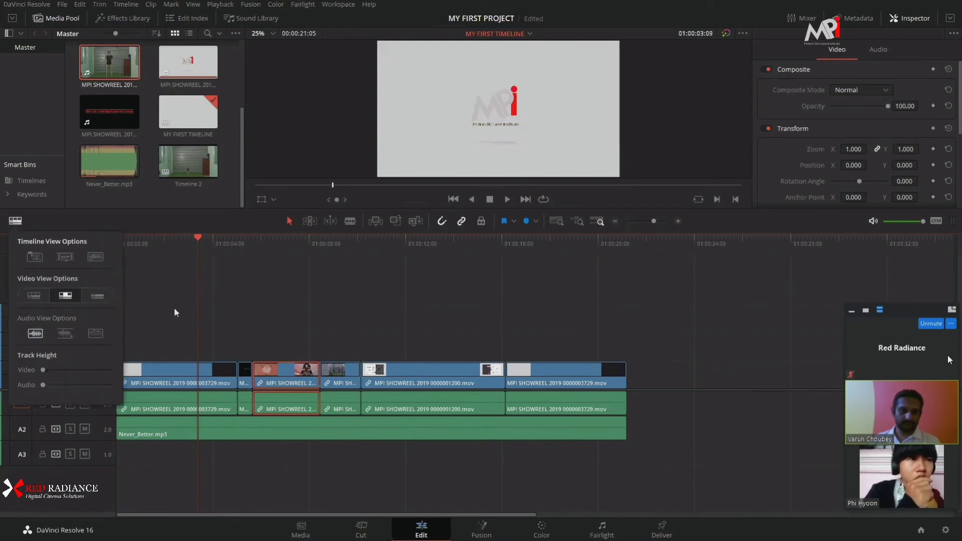
left_click(34, 296)
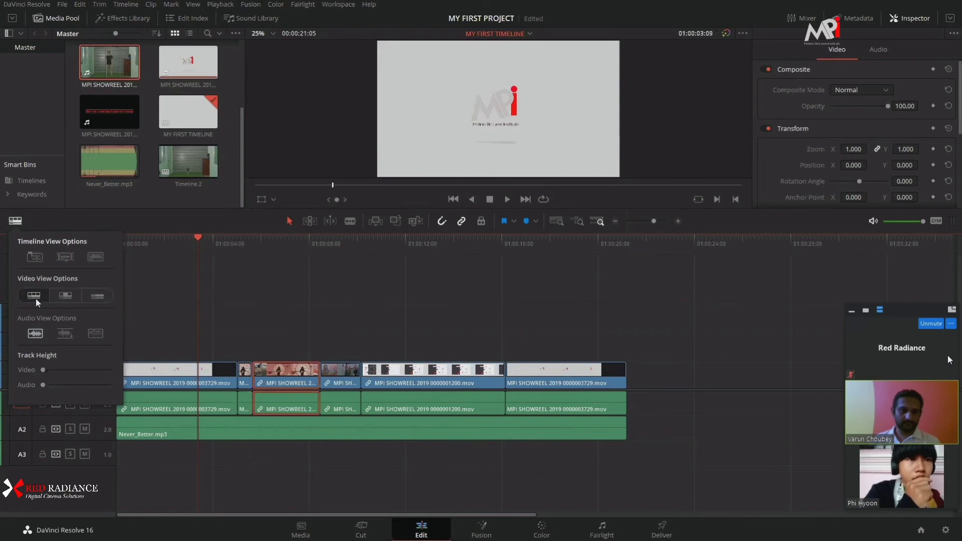
left_click(429, 295)
left_click(430, 240)
key("ctrl+equal")
key("ctrl+equal")
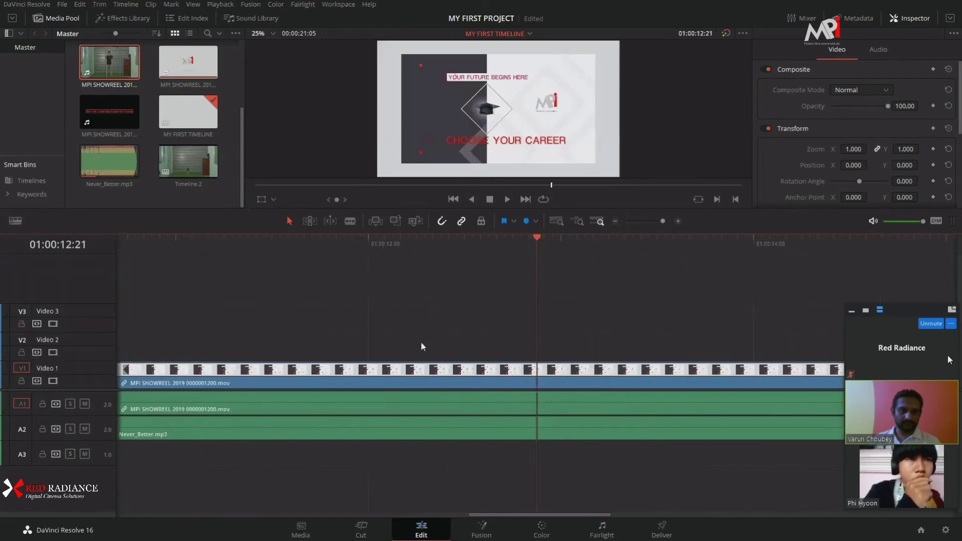
key("ctrl+minus")
key("ctrl+minus")
Cycle the video tracks through thumbnail and simple views, ending on film strip view.
left_click(16, 221)
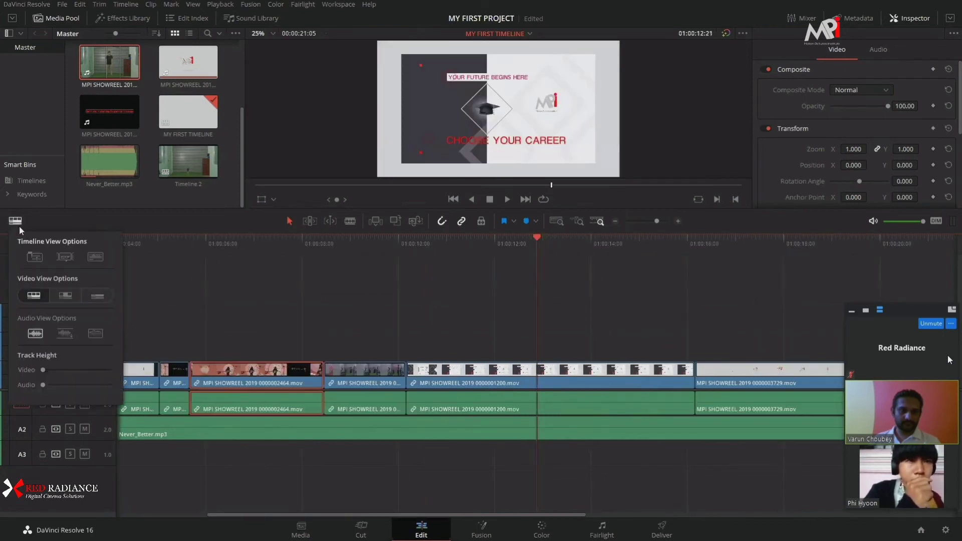
left_click(66, 297)
left_click(95, 298)
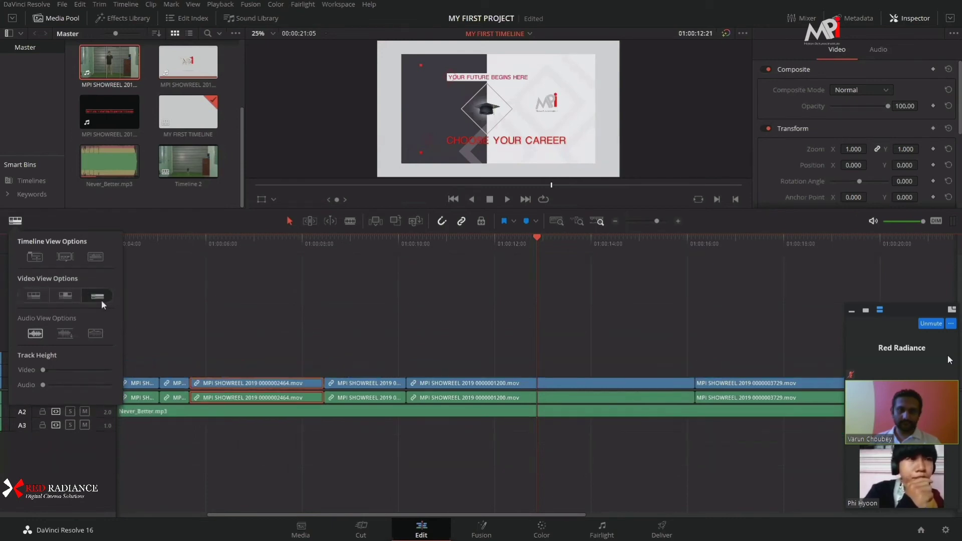
left_click(65, 295)
left_click(35, 296)
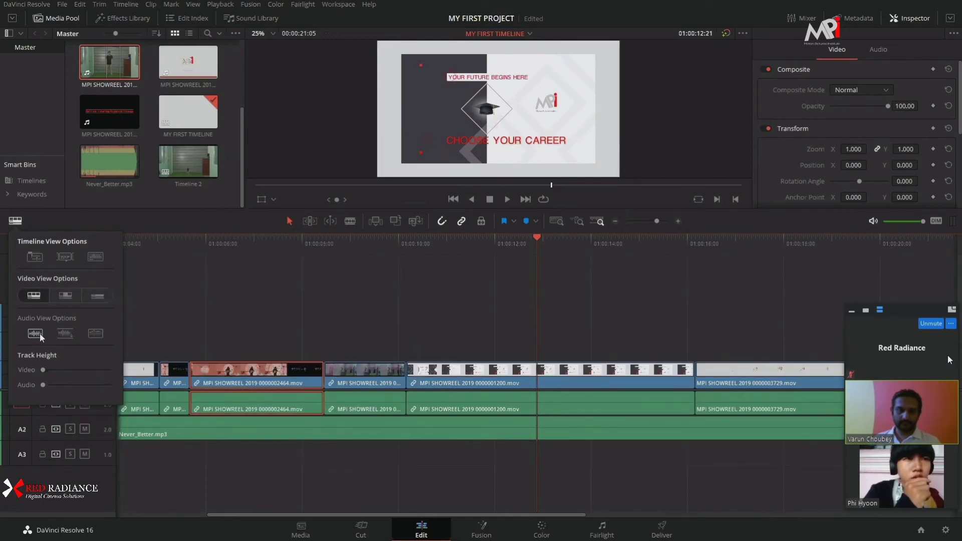
Show rectified audio waveforms, try thumbnail view, return the video tracks to film strip view and clear the clip selection.
left_click(96, 256)
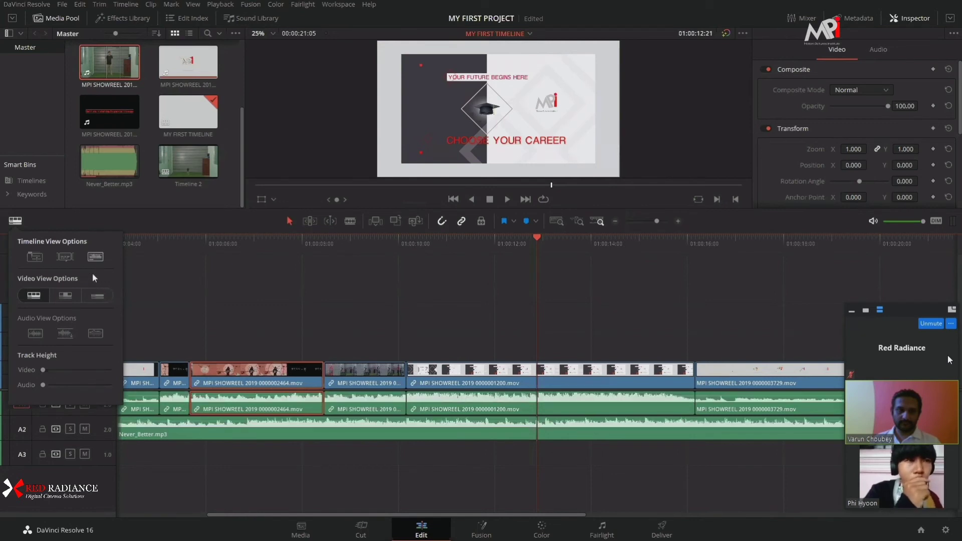
left_click(63, 299)
left_click(37, 297)
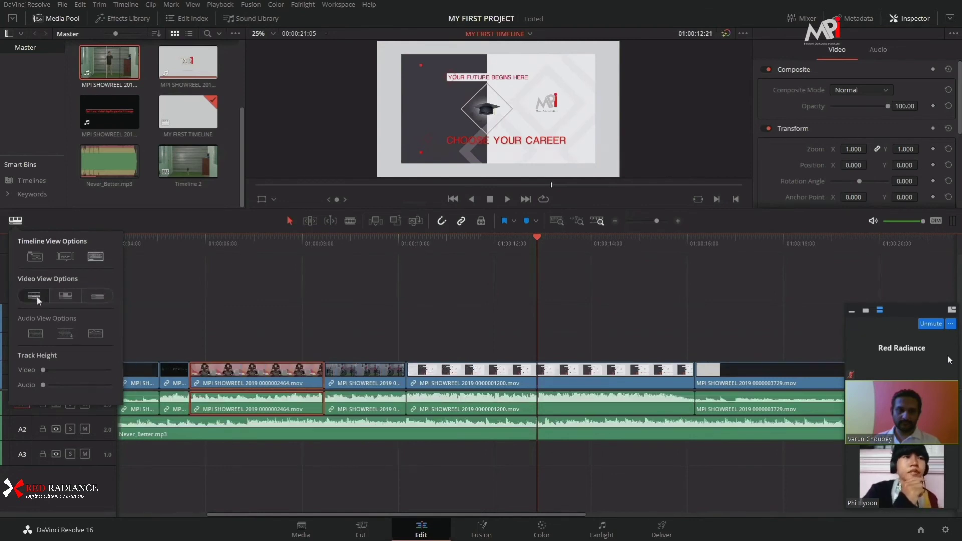
left_click(232, 308)
Toggle the Non-Rectified Waveform option on and off, and turn on the full waveform display for the audio tracks.
left_click(19, 221)
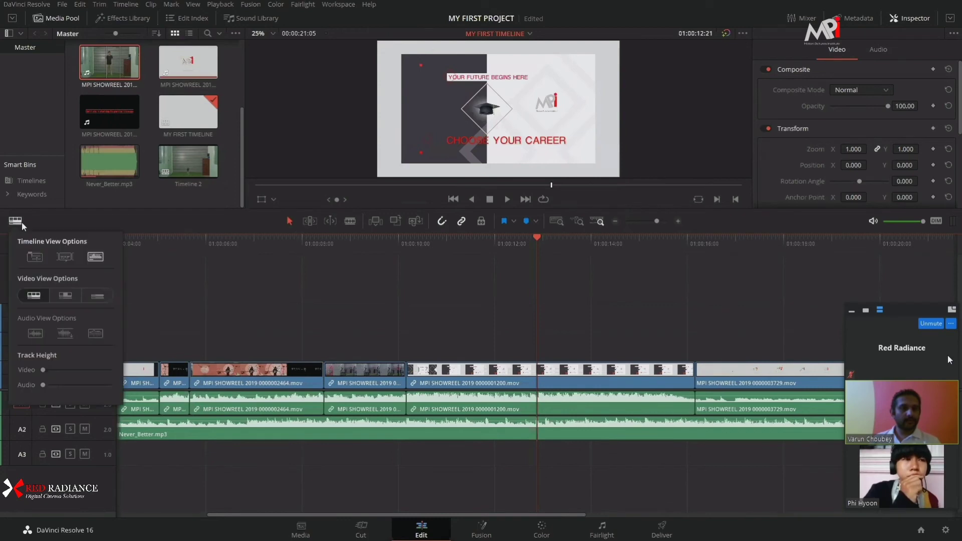
left_click(39, 332)
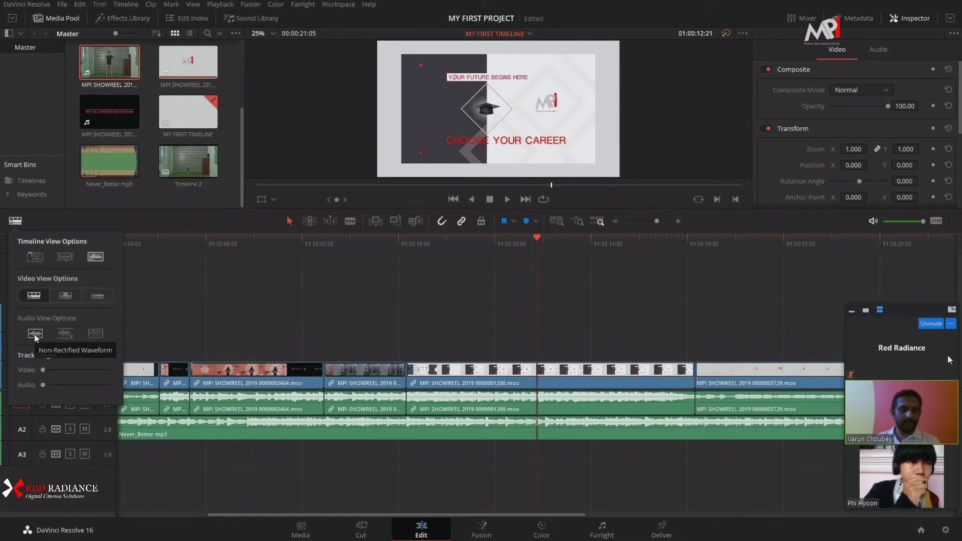
left_click(33, 335)
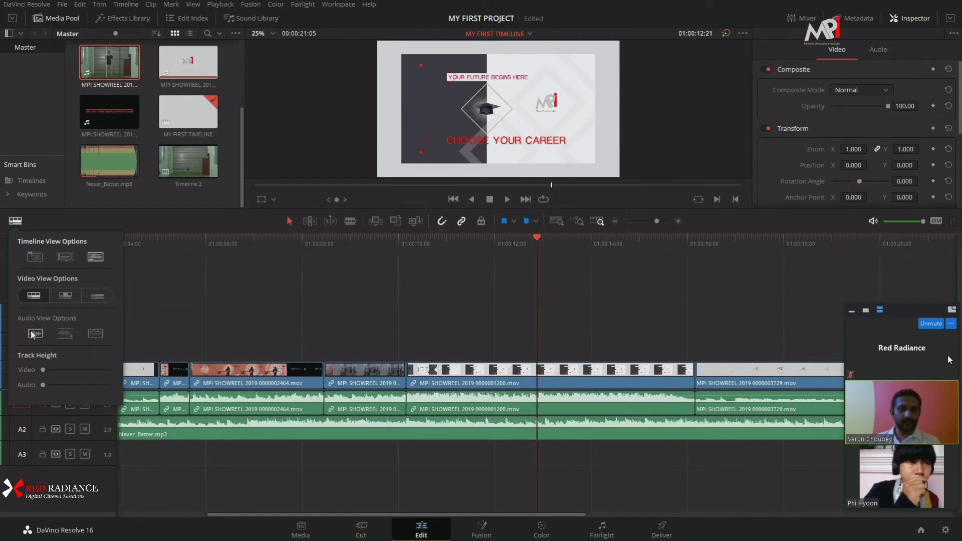
left_click(61, 333)
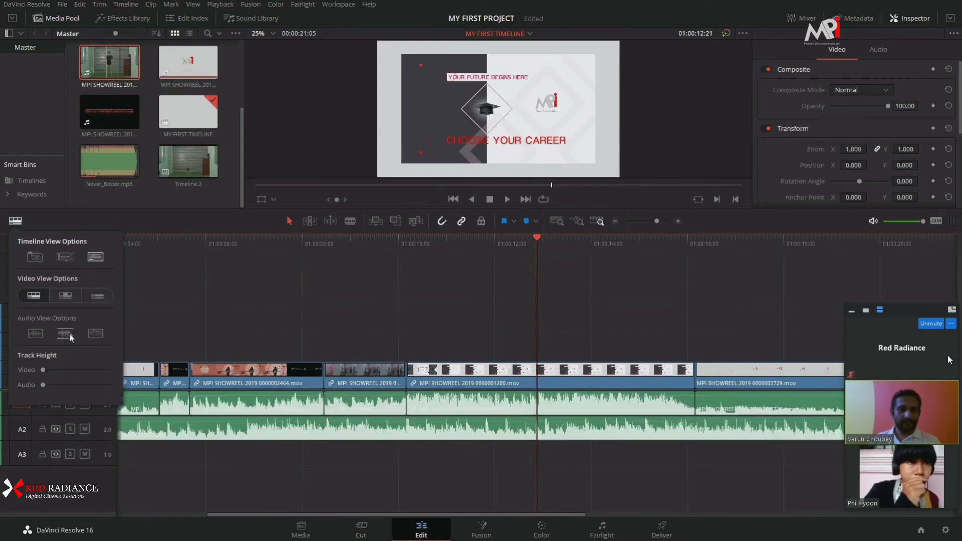
Turn on the Waveform Border option and examine the audio waveforms up close around 01:00:07:08.
left_click(96, 335)
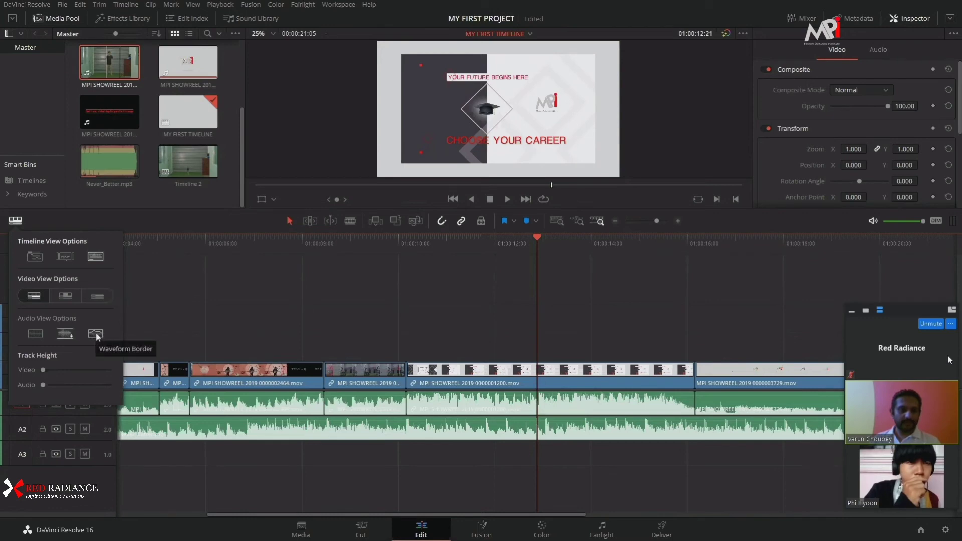
left_click(270, 245)
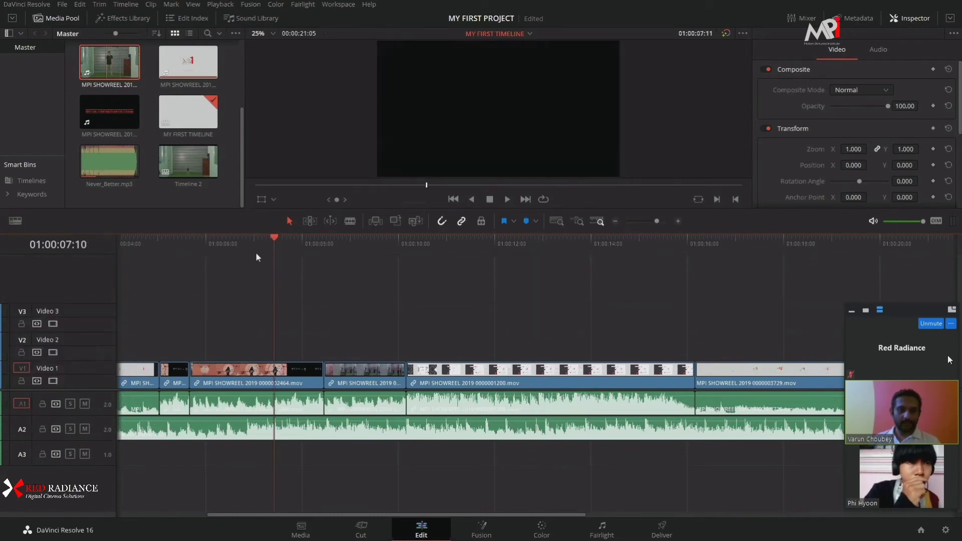
scroll(363, 326, "up", 8)
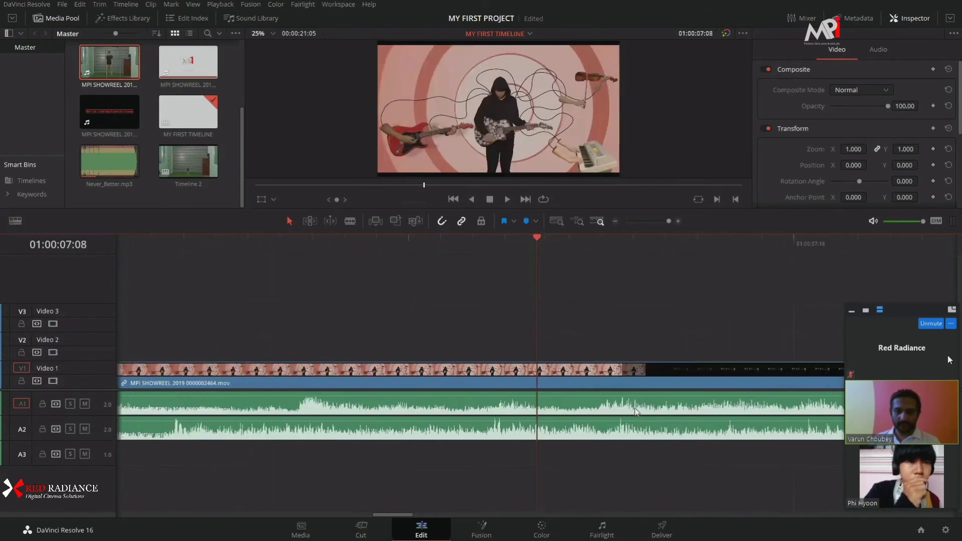
Toggle the audio waveform options, ending with the non-rectified waveform, full waveform and waveform border all turned on.
left_click(15, 221)
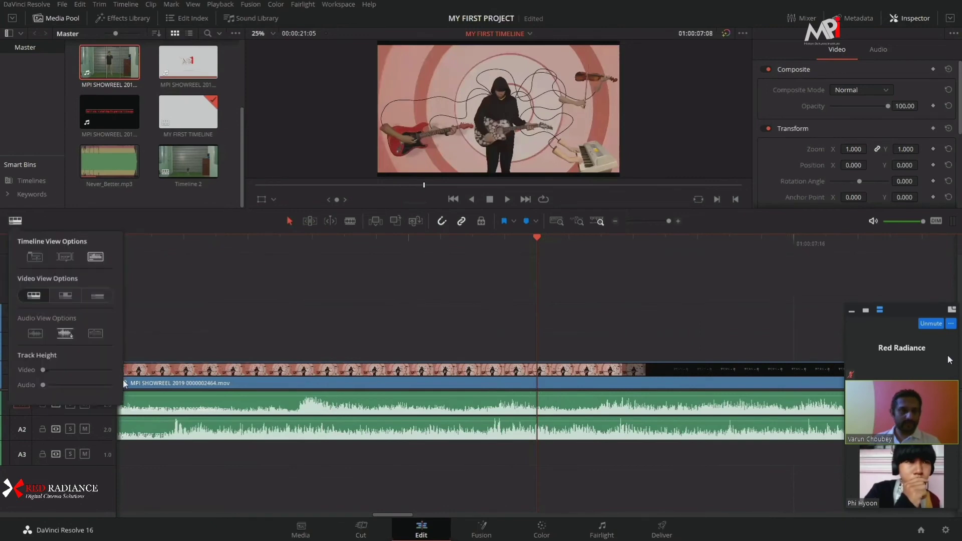
left_click(63, 334)
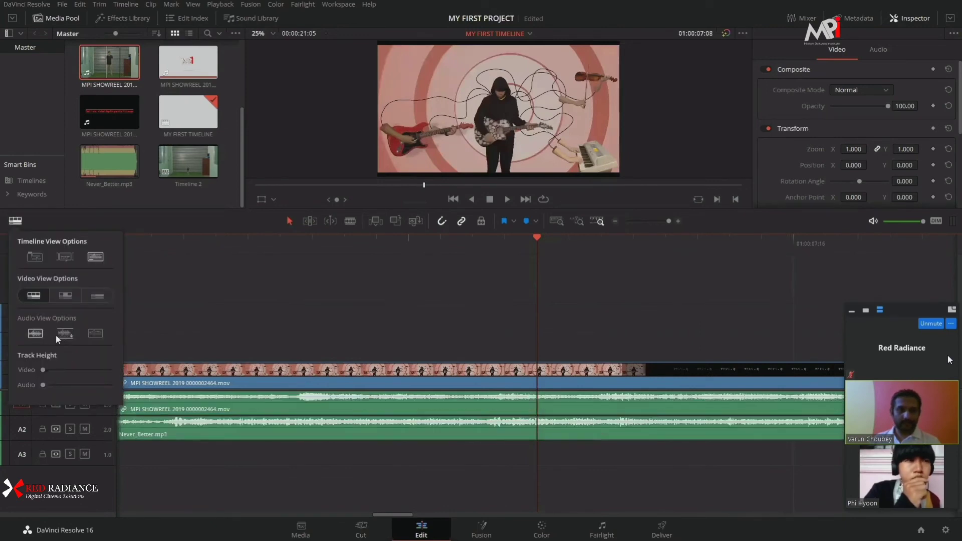
left_click(96, 334)
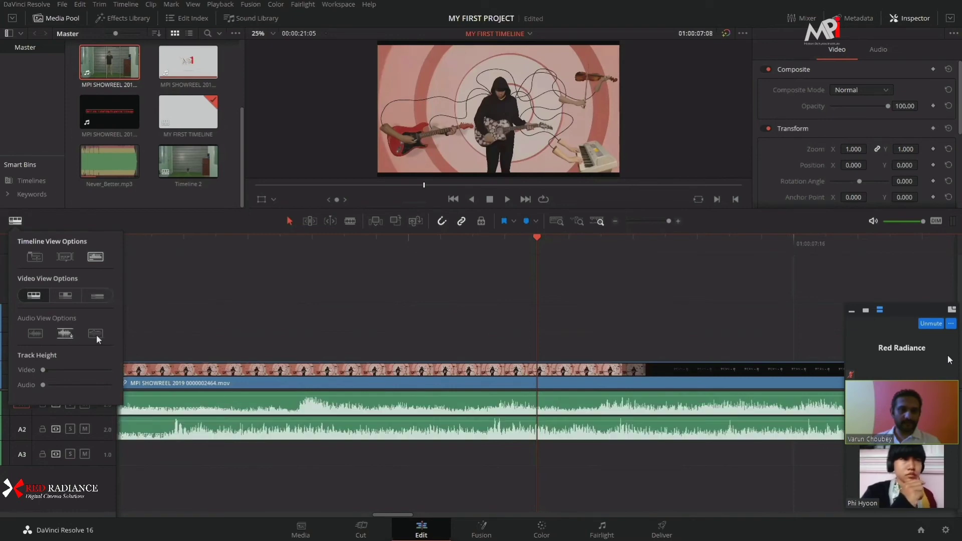
left_click(34, 334)
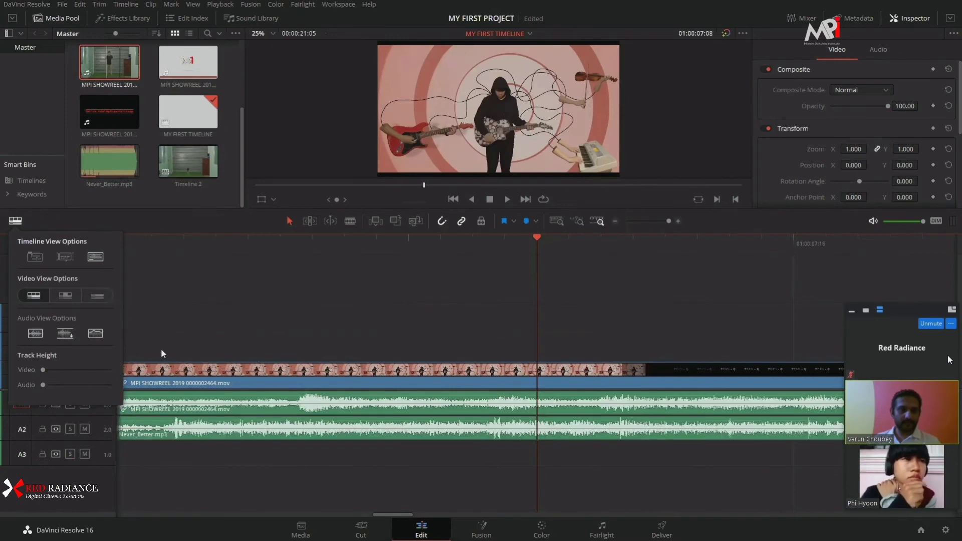
Enlarge the video and audio track heights and move the playhead to 01:00:07:07.
left_click_drag(43, 370, 99, 372)
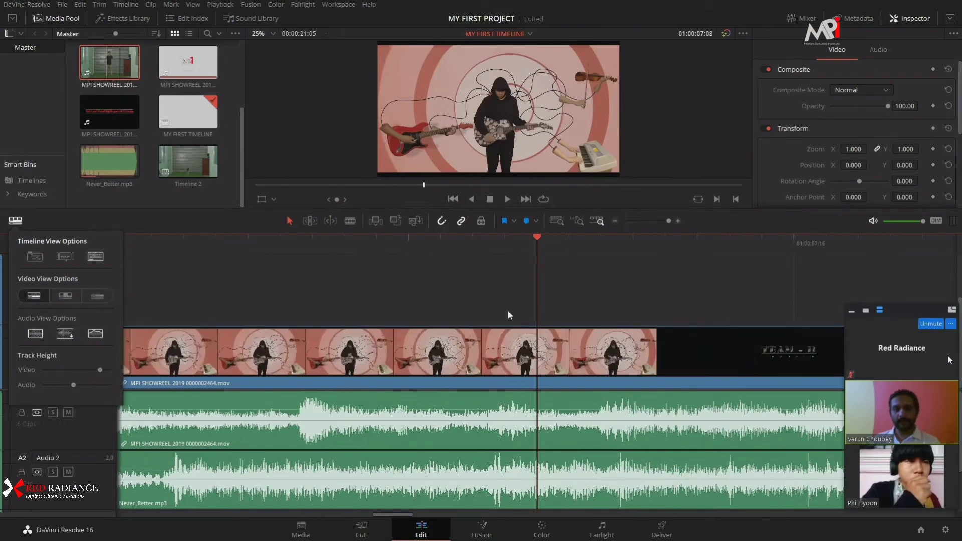
left_click(521, 260)
left_click(515, 247)
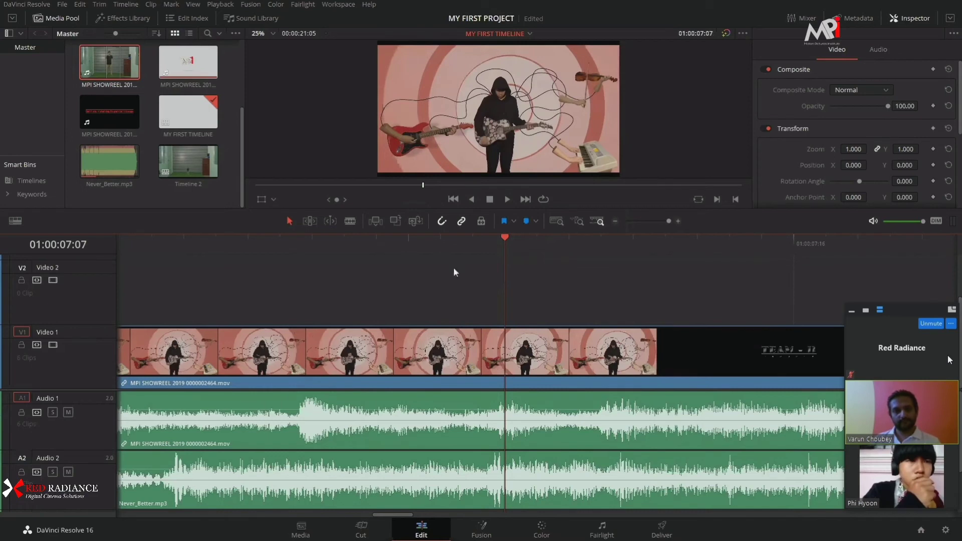
Reduce the video and audio tracks to minimum height and fit all the clips into the timeline view.
left_click(18, 223)
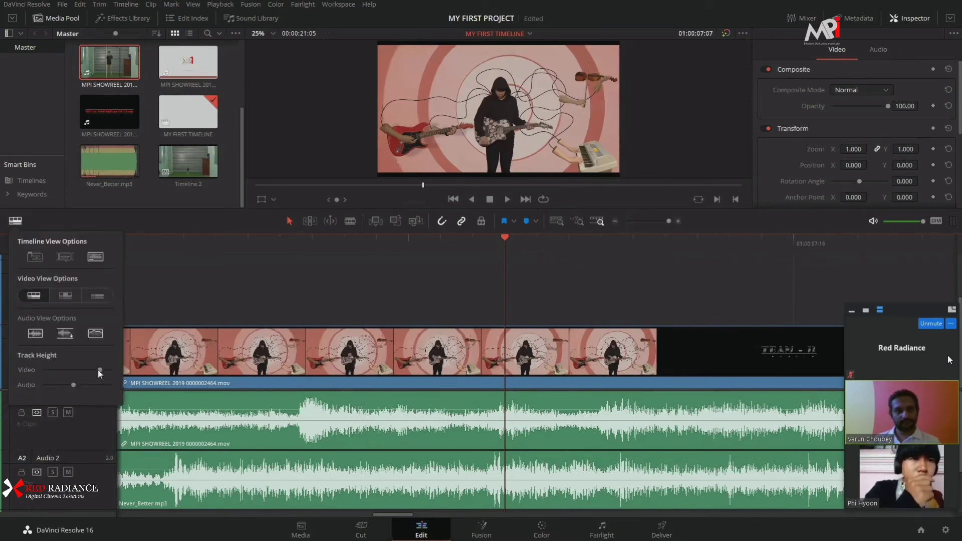
left_click_drag(97, 369, 15, 377)
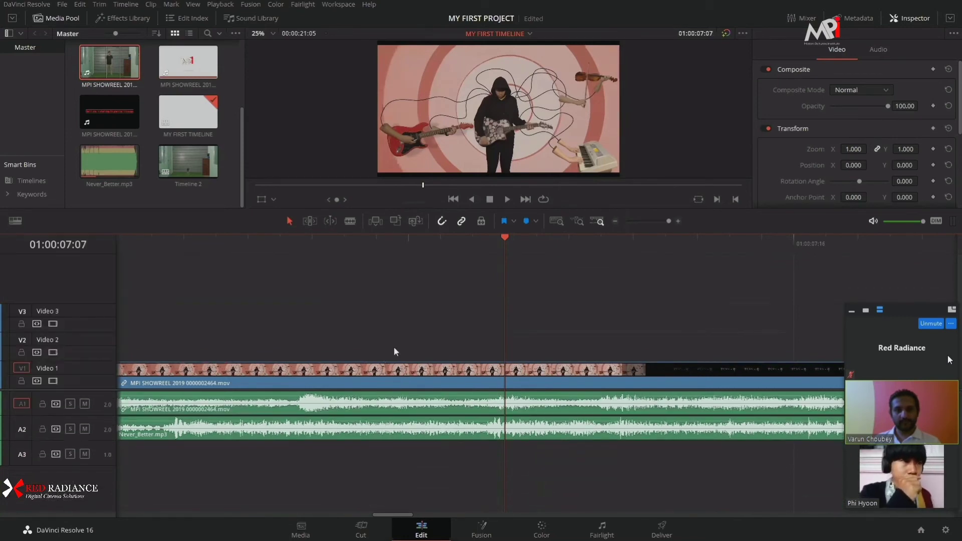
key("ctrl+minus")
key("ctrl+minus")
key("ctrl+minus")
key("ctrl+minus")
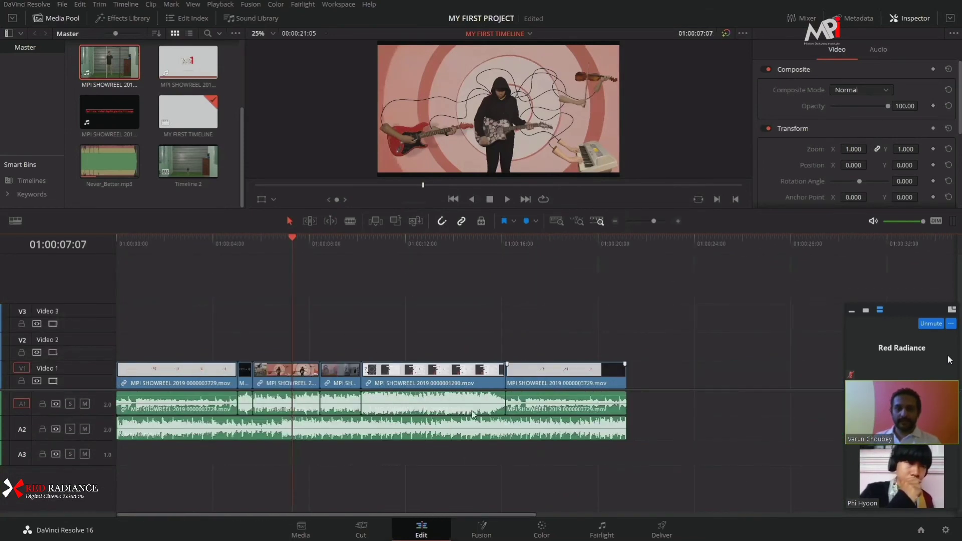
left_click_drag(697, 469, 382, 394)
left_click_drag(193, 343, 312, 260)
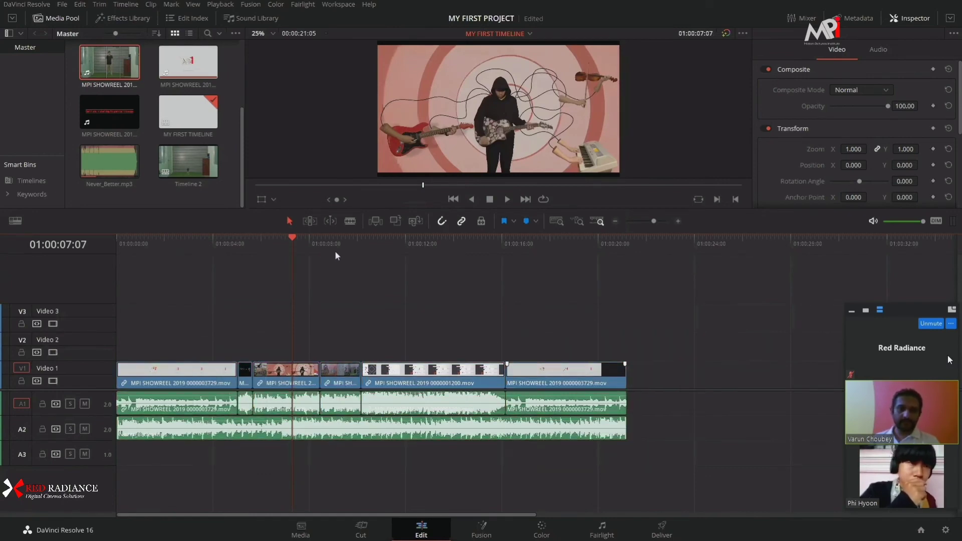
Jump between edit points and shuttle the playback, stopping at the cut at 01:00:08:11.
key("Up")
key("Up")
key("j")
key("l")
key("l")
key("Down")
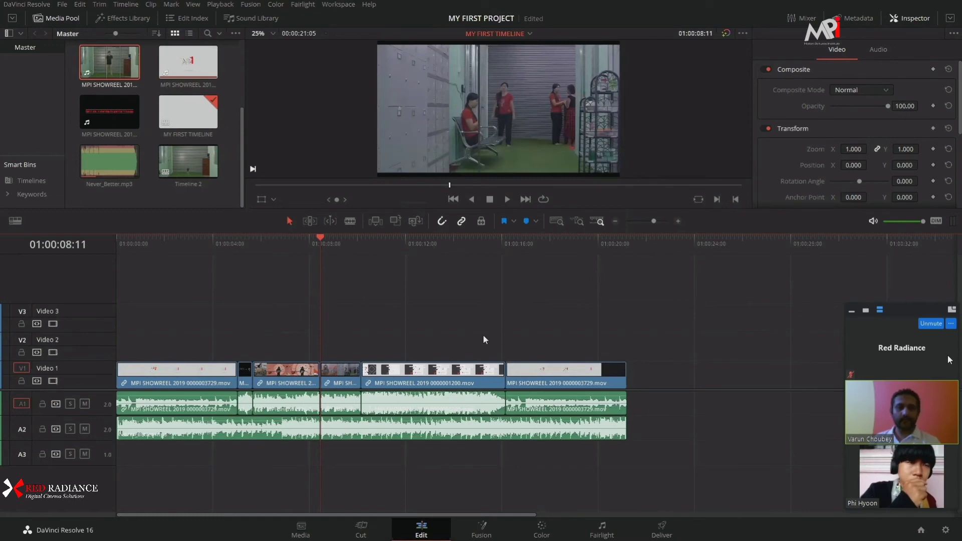
Scrub and step frame by frame through the last two clips, parking the playhead at 01:00:17:16.
left_click_drag(399, 249, 445, 303)
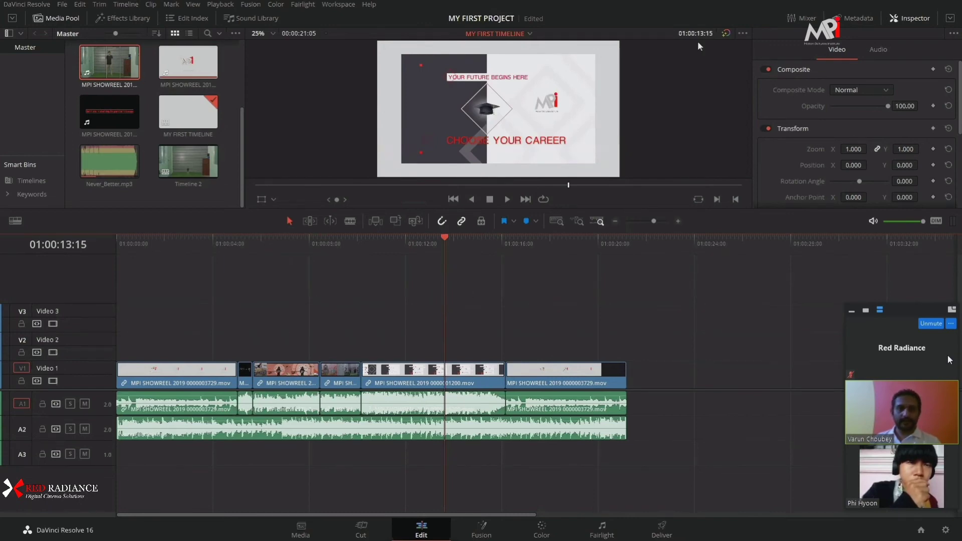
left_click_drag(563, 246, 461, 269)
key("Left")
key("Left")
key("Left")
key("Left")
key("Left")
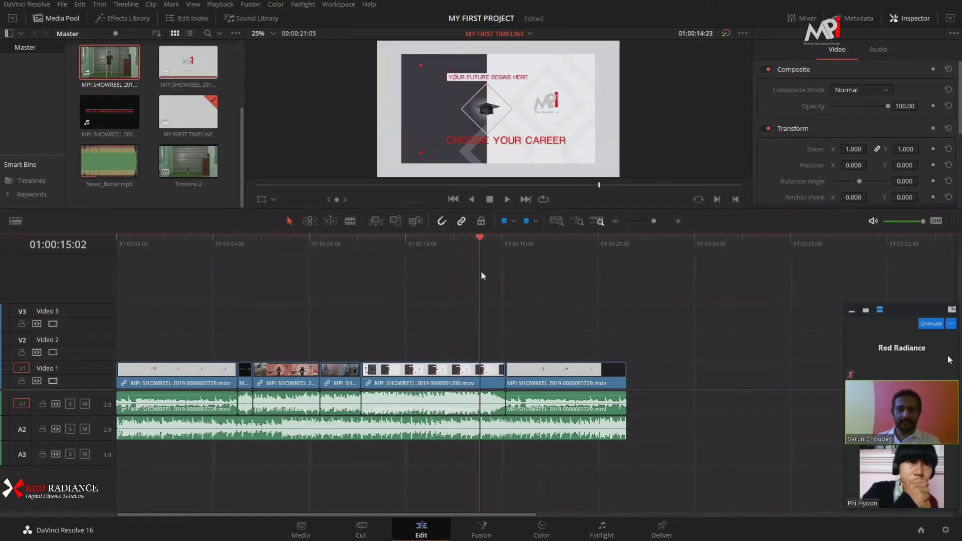
key("Right")
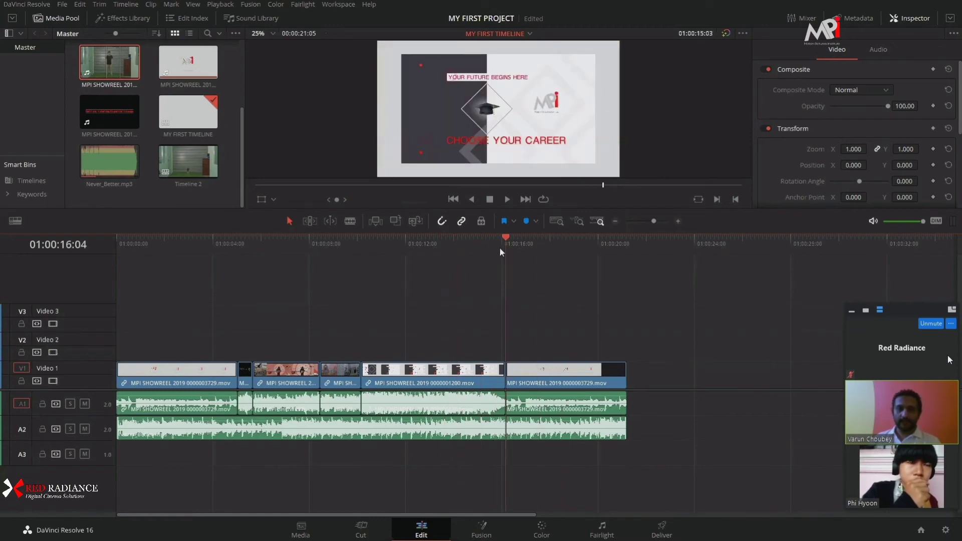
left_click_drag(500, 247, 449, 263)
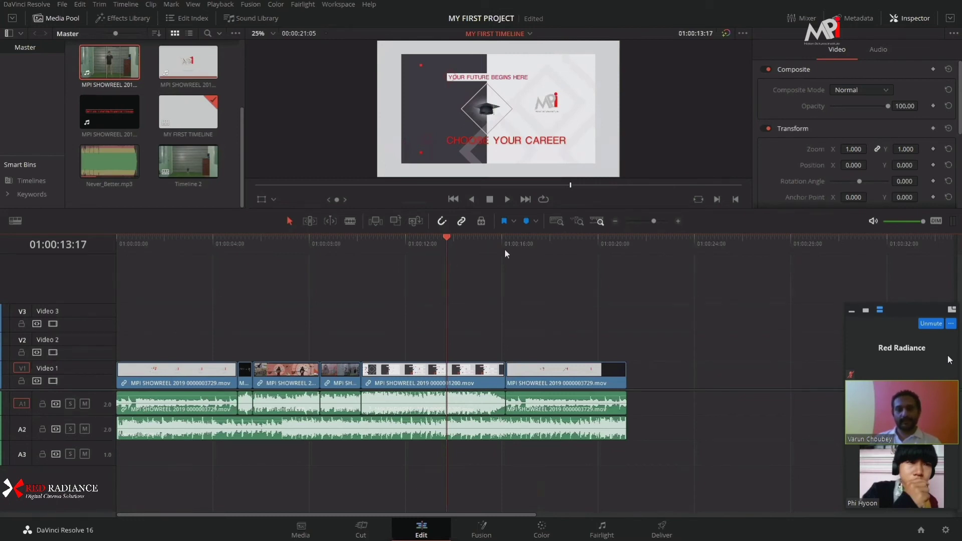
mouse_move(538, 254)
left_mouse_down()
mouse_move(473, 265)
mouse_move(500, 269)
mouse_move(542, 249)
left_mouse_up()
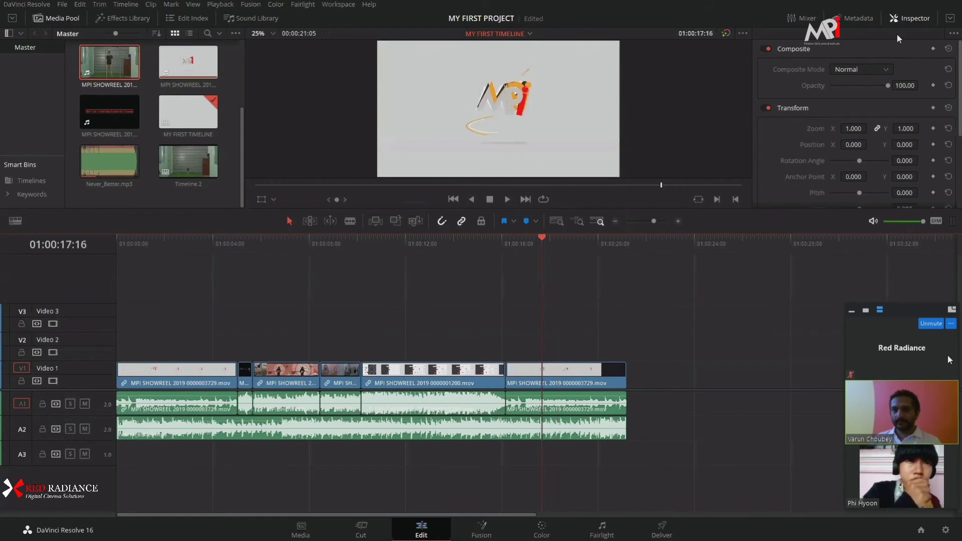
Hide the Inspector, select the last clip on Video 1 and move the playhead to its start at 01:00:16:04.
left_click(910, 18)
left_click_drag(664, 310, 160, 389)
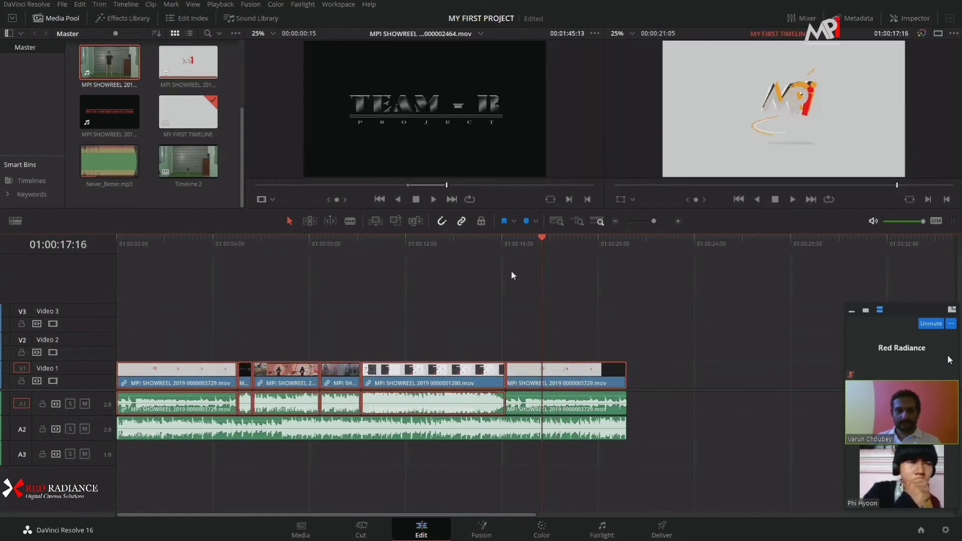
left_click_drag(522, 246, 534, 246)
left_click(579, 324)
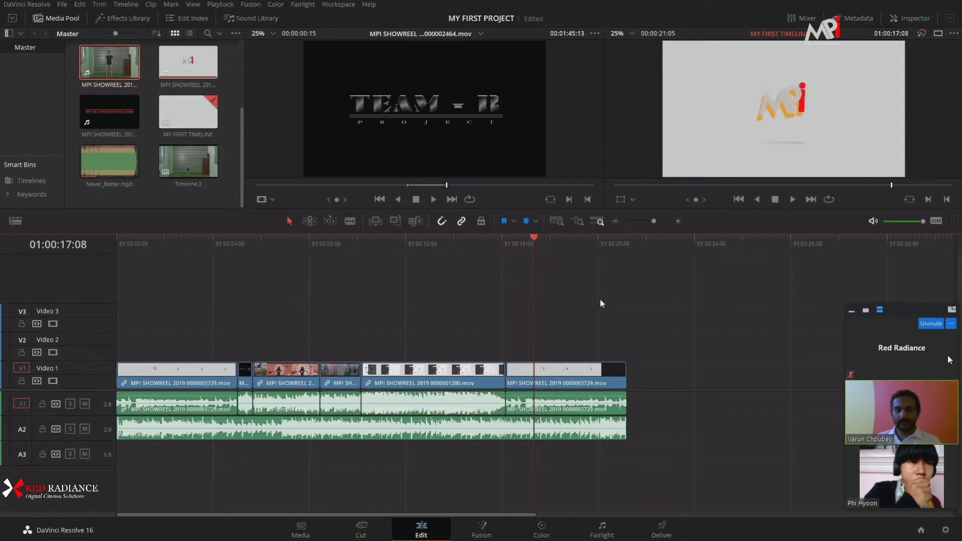
key("ctrl+equal")
key("ctrl+equal")
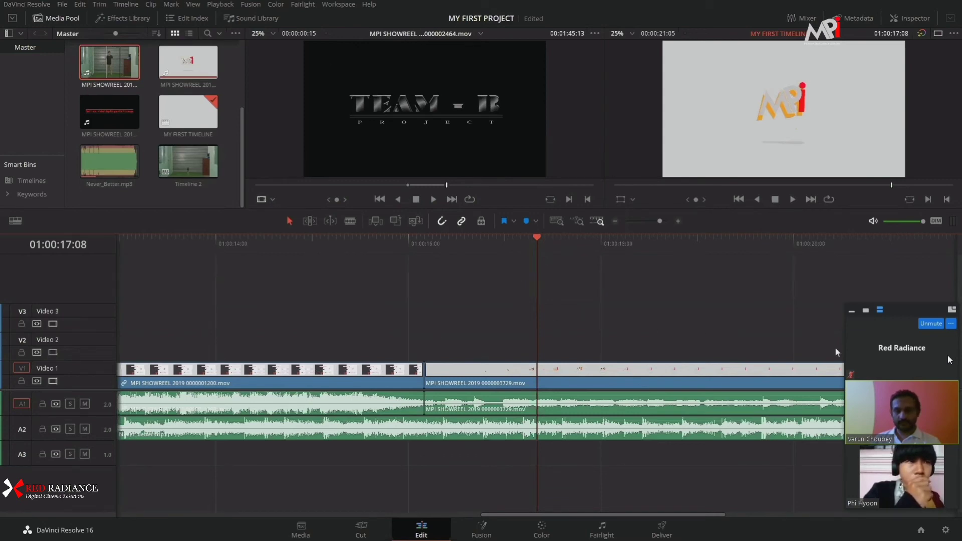
left_click(819, 372)
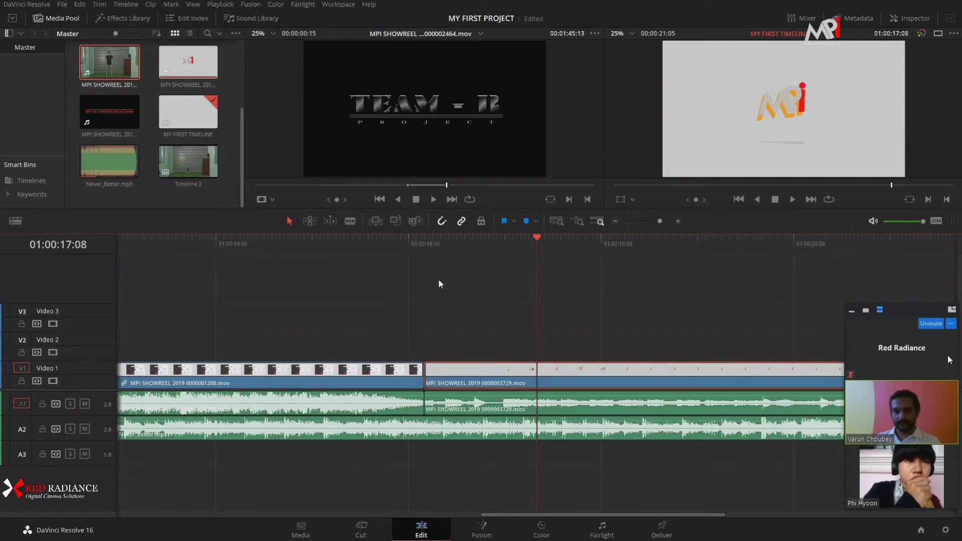
key("Up")
key("ctrl+equal")
key("ctrl+equal")
key("ctrl+equal")
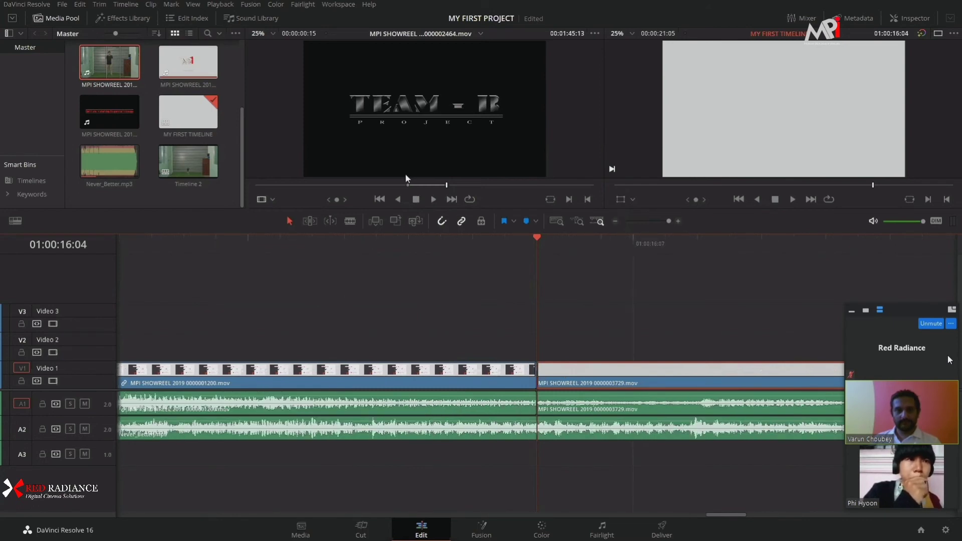
Show the video transitions in an enlarged Effects Library and try to add an Additive Dissolve at the start of the last clip.
left_click(129, 19)
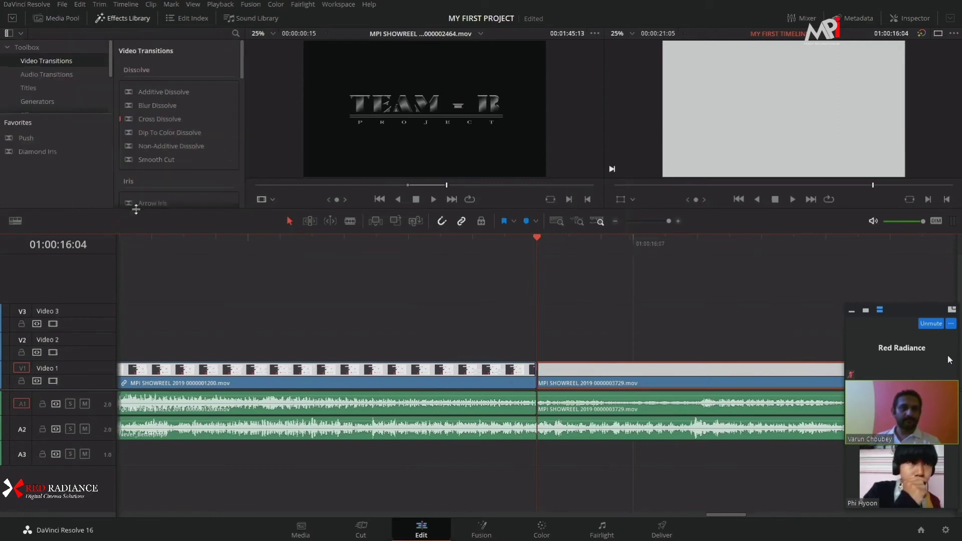
left_click_drag(136, 210, 136, 294)
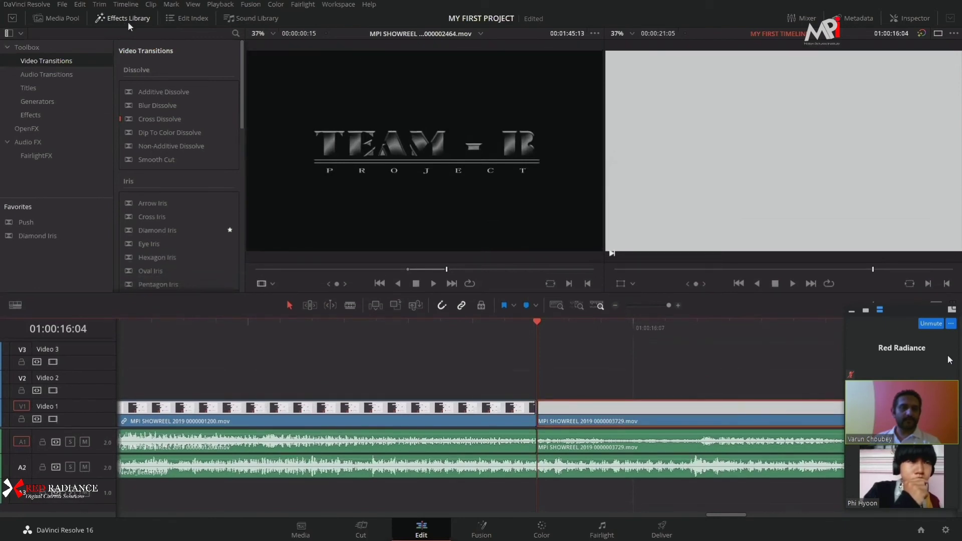
left_click(49, 76)
left_click(52, 62)
left_click_drag(163, 91, 563, 412)
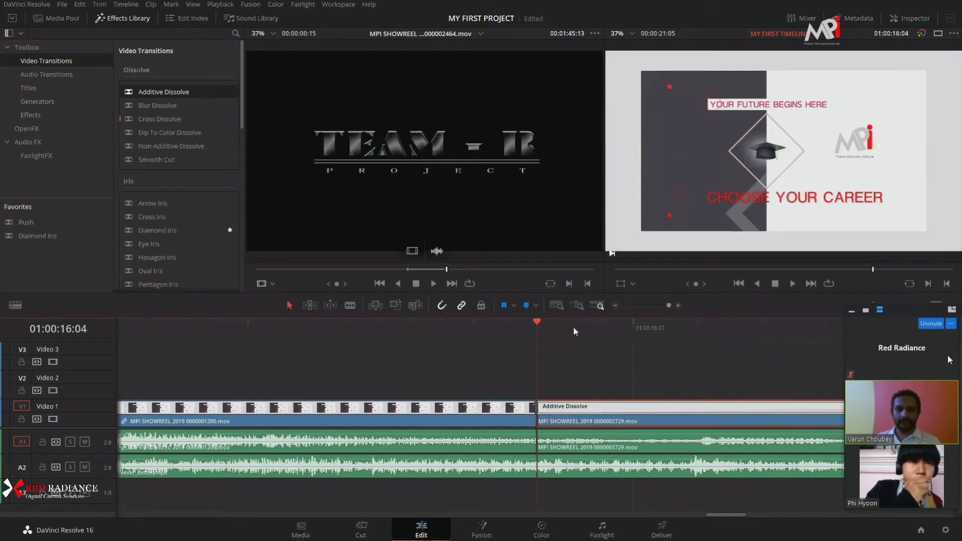
Step through the frames around the cut before the last clip and inspect the edit point between the two clips.
key("Right")
key("Right")
key("Right")
key("Right")
key("Right")
key("Left")
key("Left")
key("Left")
key("Left")
key("Left")
key("Left")
key("Left")
key("Left")
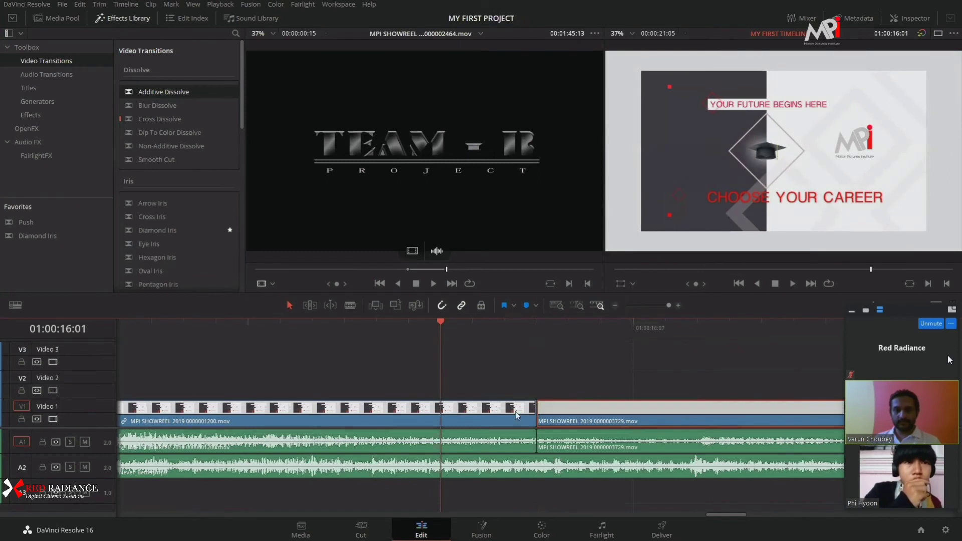
left_click(538, 410)
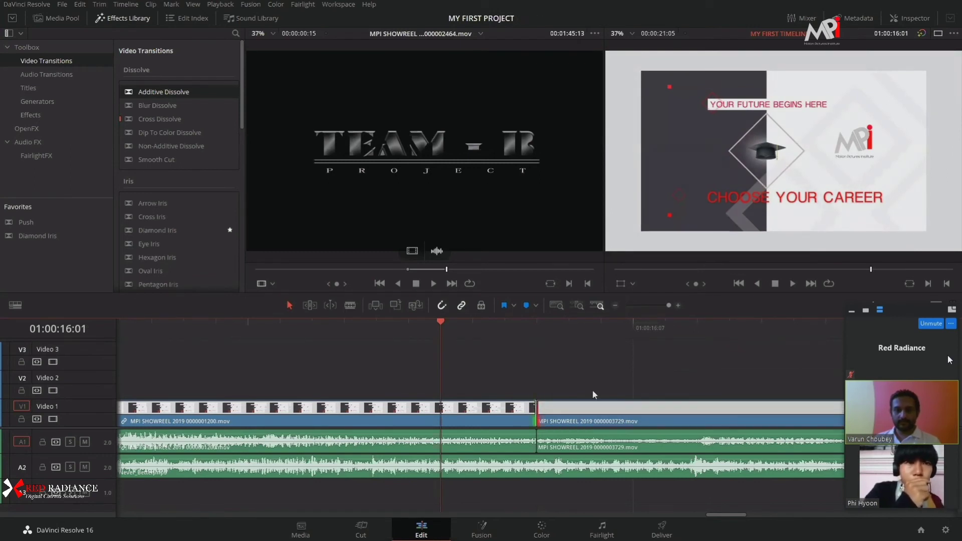
key("Down")
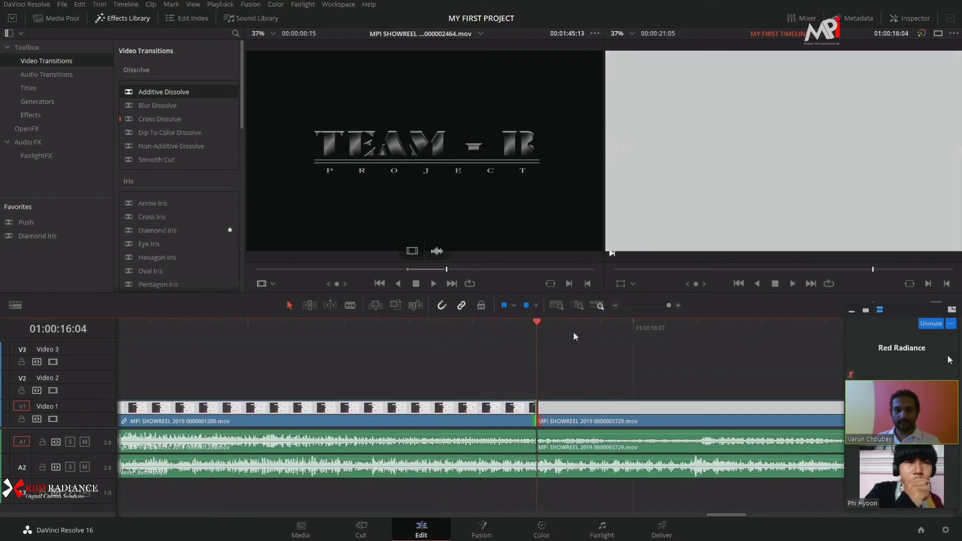
left_click(546, 408)
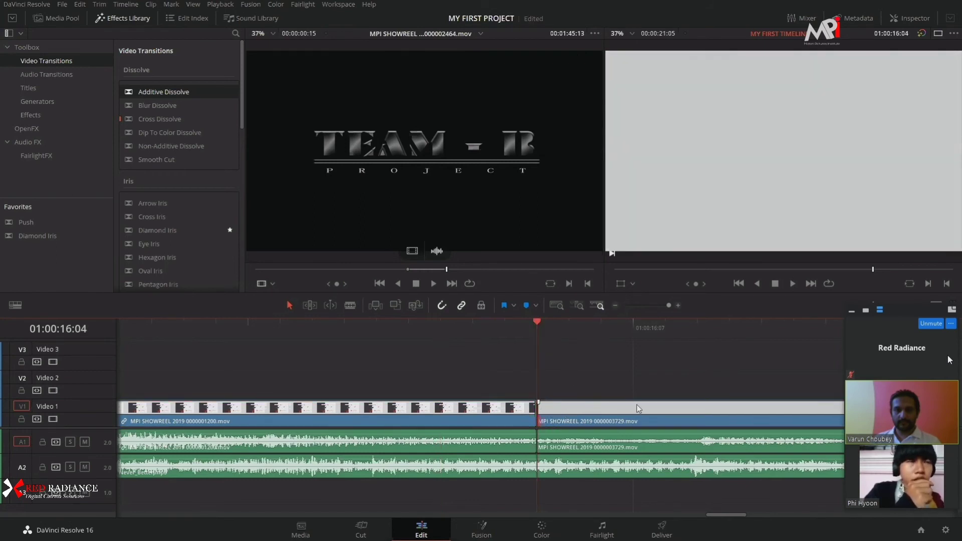
key("Down")
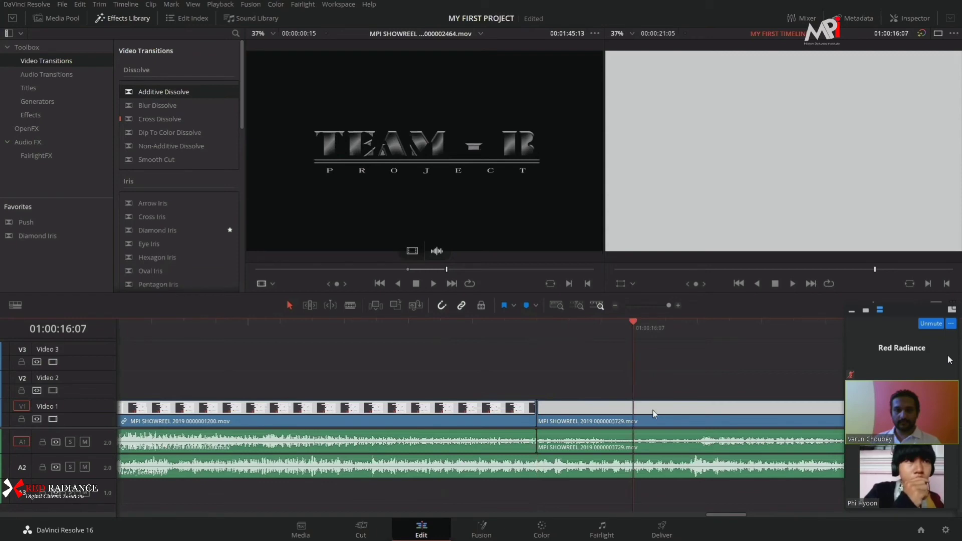
Split the last Video 1 clip at 01:00:16:12, delete the short leading piece and close the gap.
key("ctrl+minus")
key("ctrl+minus")
key("ctrl+minus")
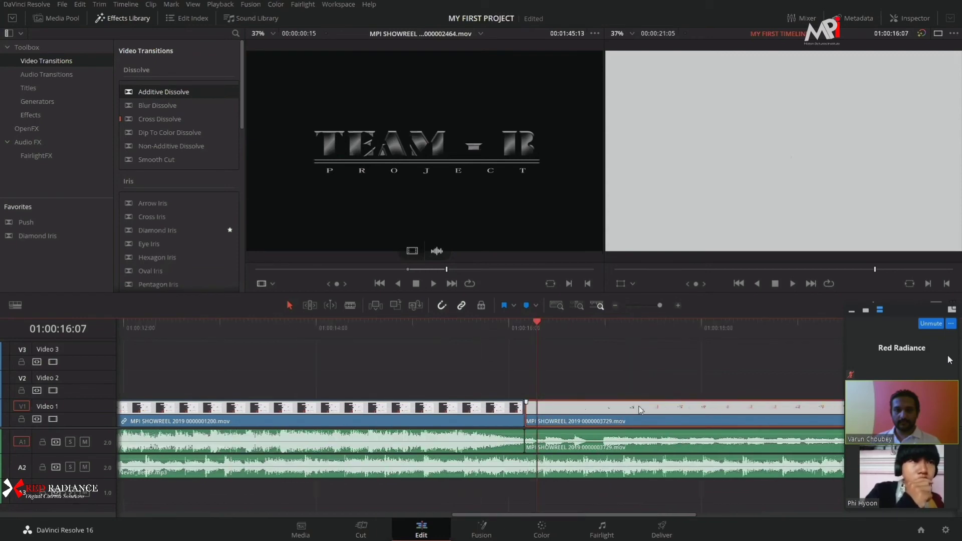
key("ctrl+minus")
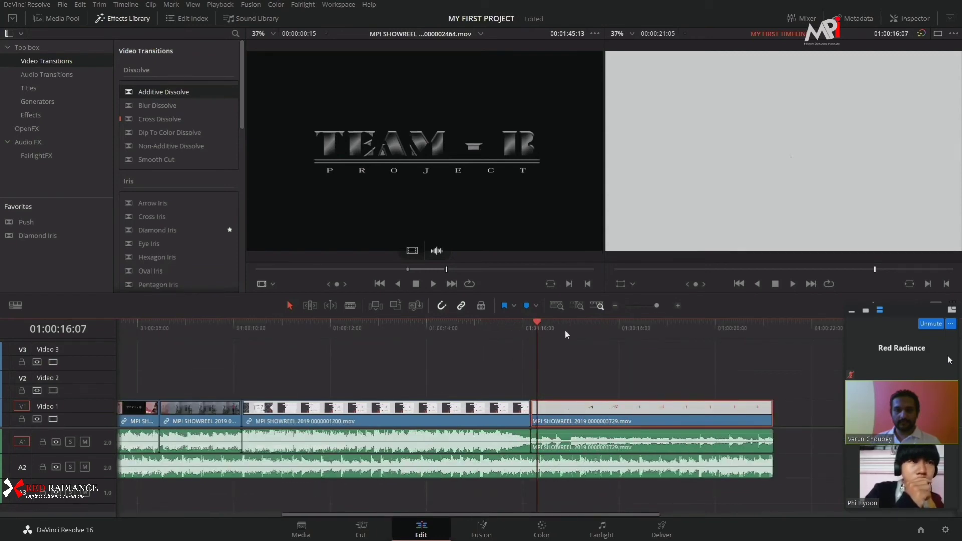
left_click_drag(566, 335, 546, 336)
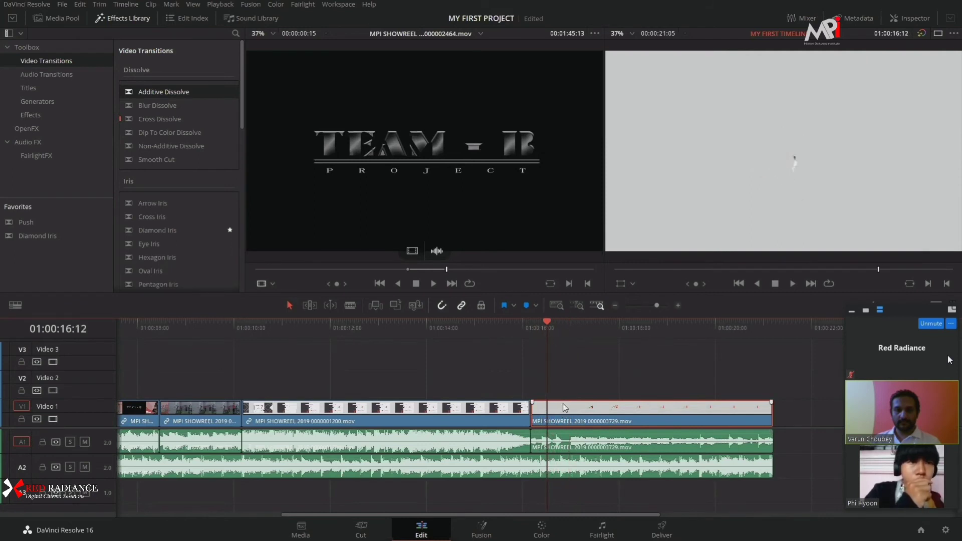
key("ctrl+backslash")
key("ctrl+plus")
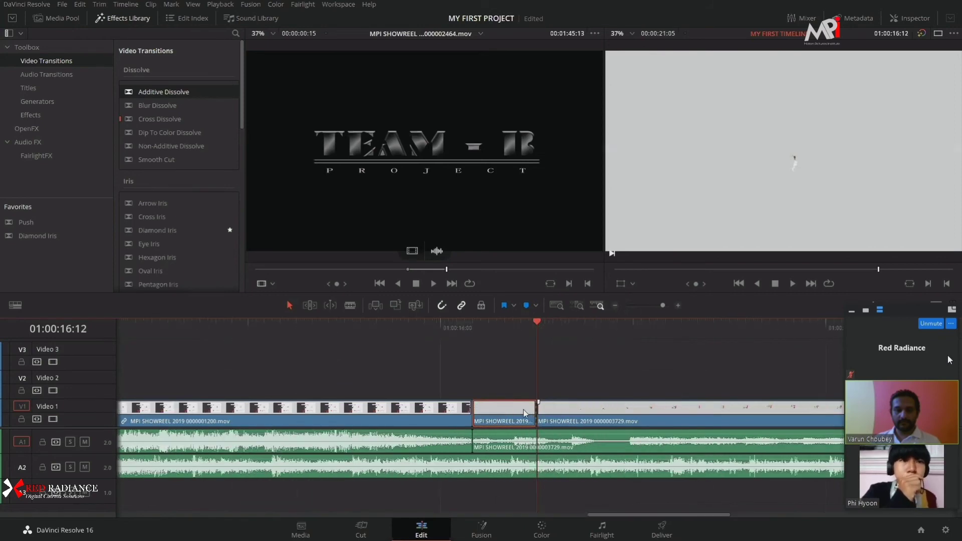
key("BackSpace")
left_click(521, 414)
key("Delete")
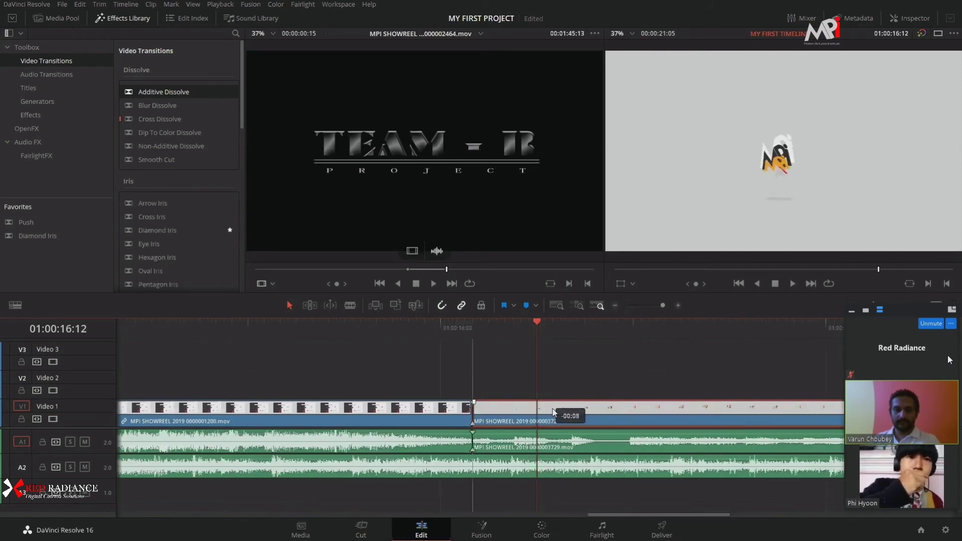
Add an Additive Dissolve at the cut before the last clip, play through it and browse the other transitions.
left_click(473, 414)
key("ctrl+t")
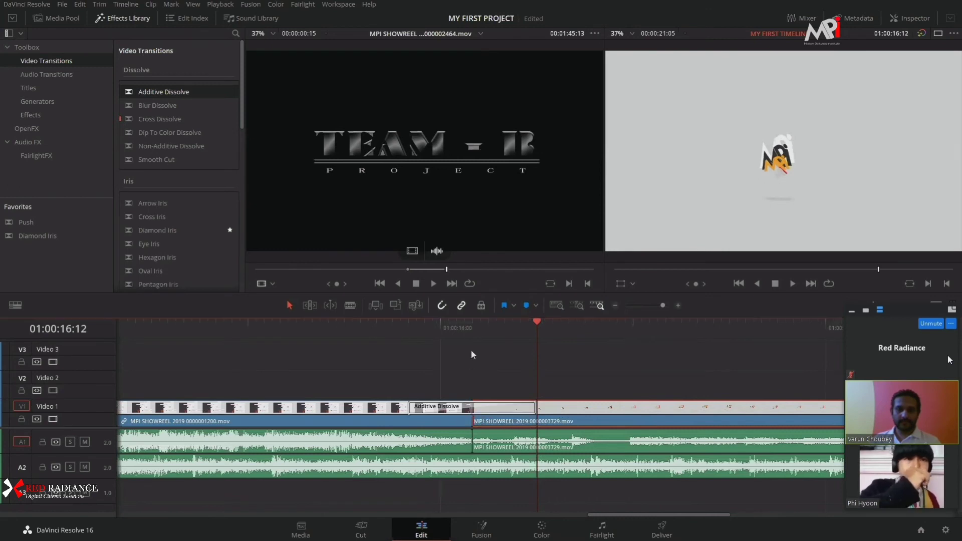
left_click_drag(472, 335, 403, 341)
key("space")
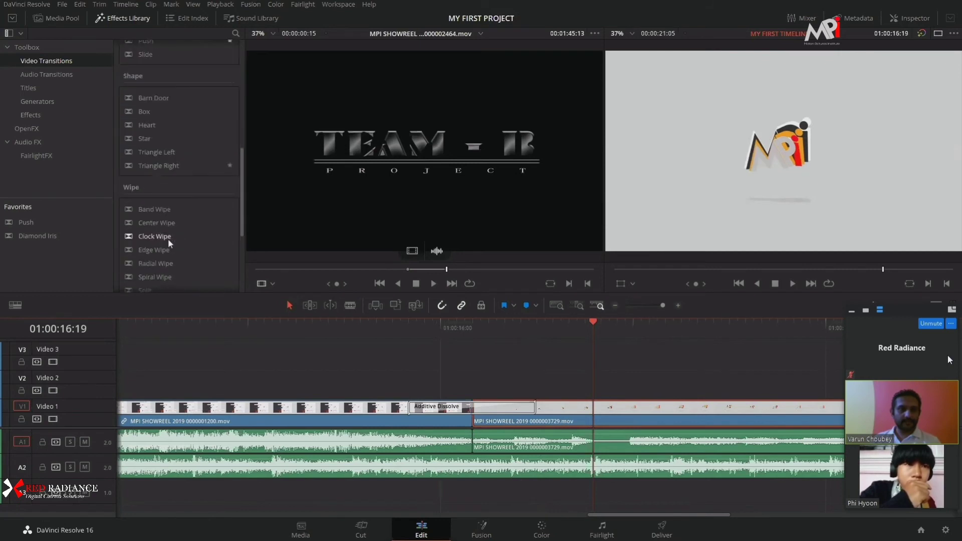
scroll(167, 239, "down", 10)
scroll(168, 238, "up", 10)
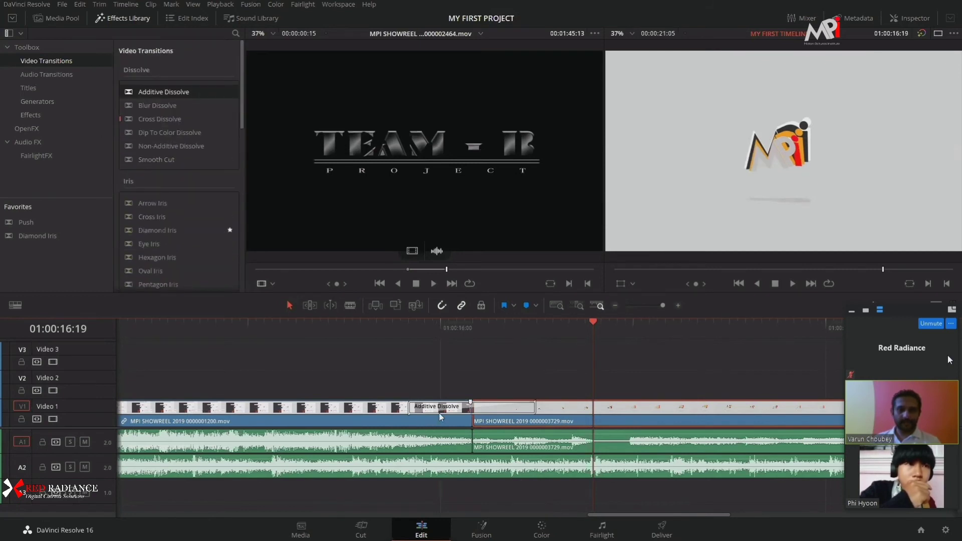
Open the Additive Dissolve's settings in the Inspector and set its duration to 14 frames.
left_click(437, 412)
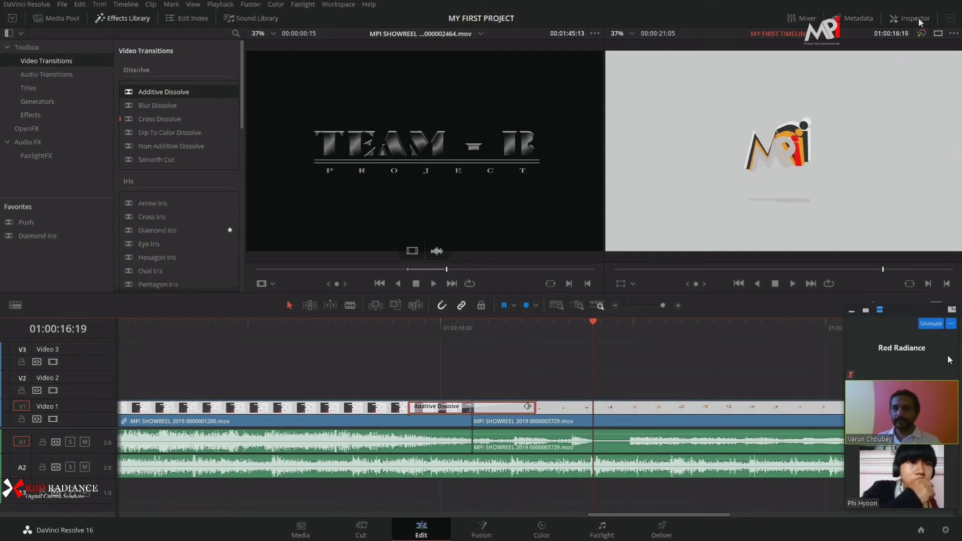
left_click(921, 23)
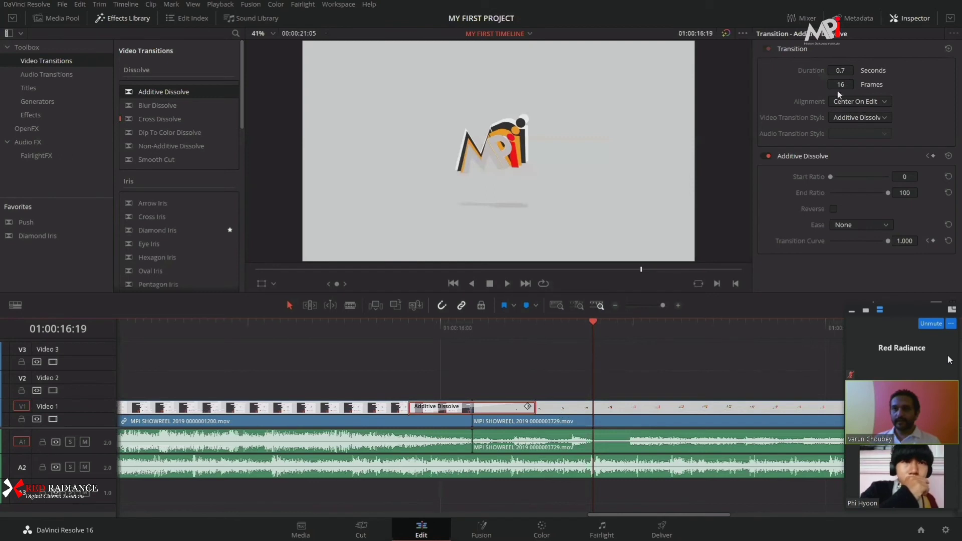
left_click_drag(843, 84, 802, 84)
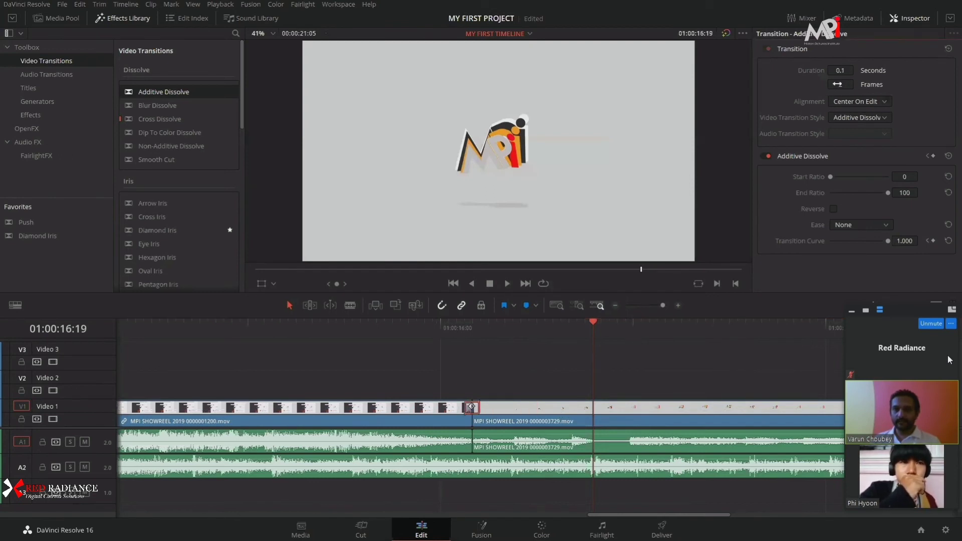
left_click(840, 84)
type("14")
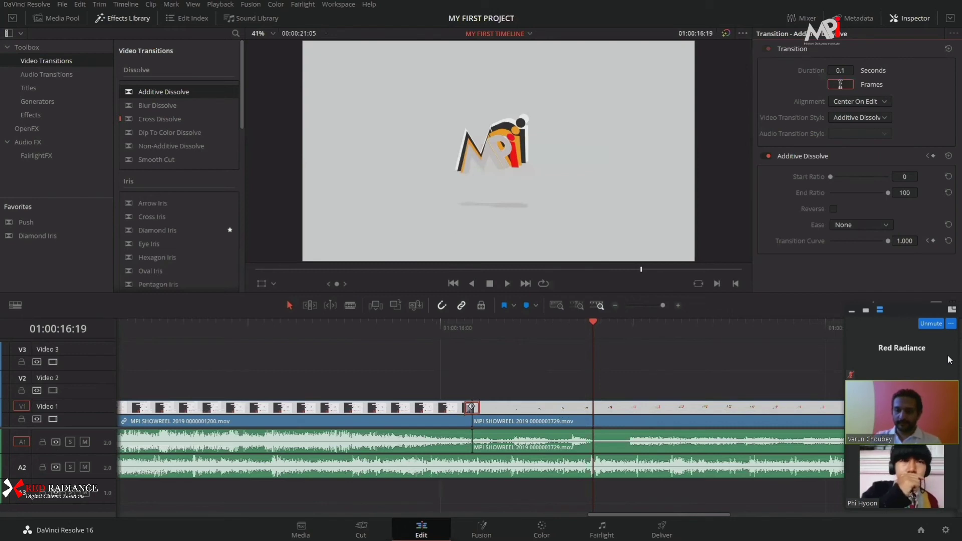
key("Return")
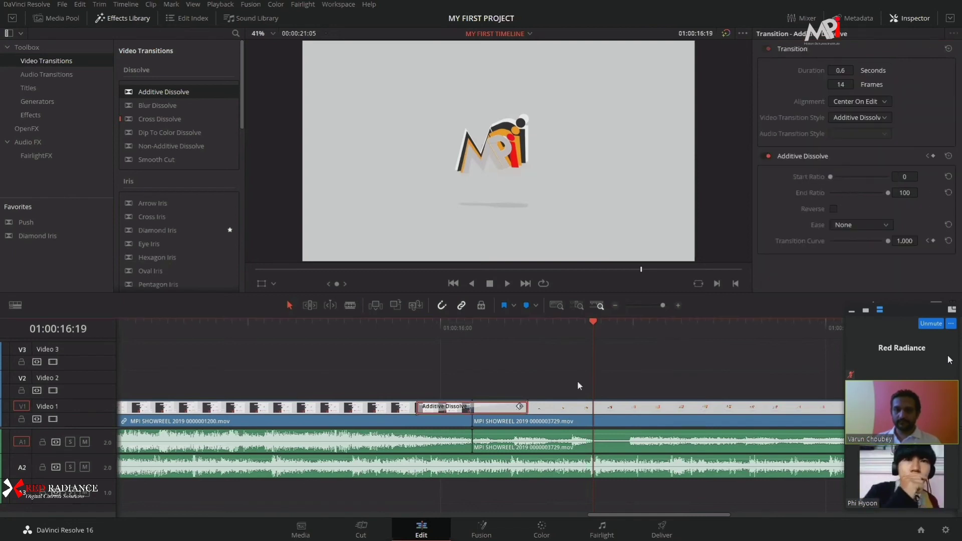
Lengthen the Additive Dissolve to 16 frames on the timeline and scrub through the transition.
left_click_drag(526, 407, 594, 409)
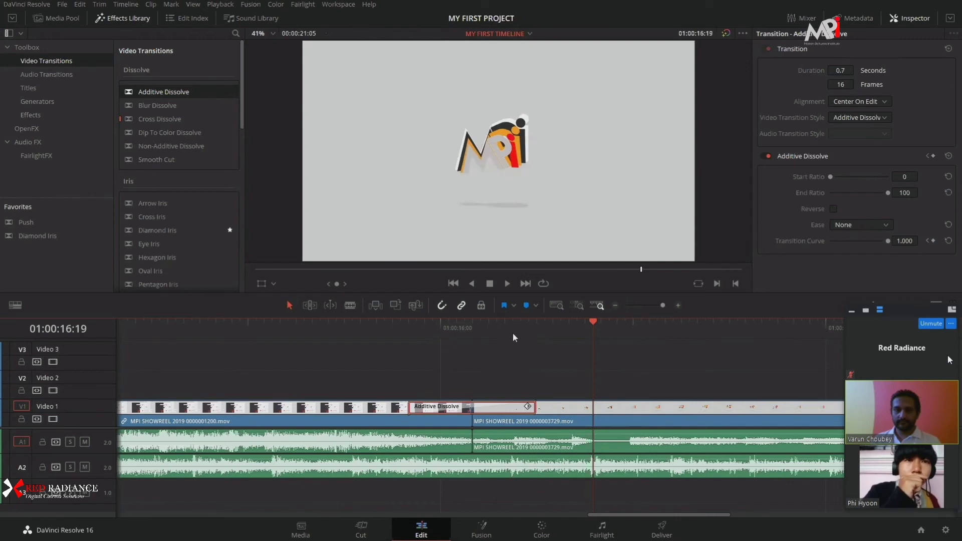
left_click_drag(513, 333, 508, 358)
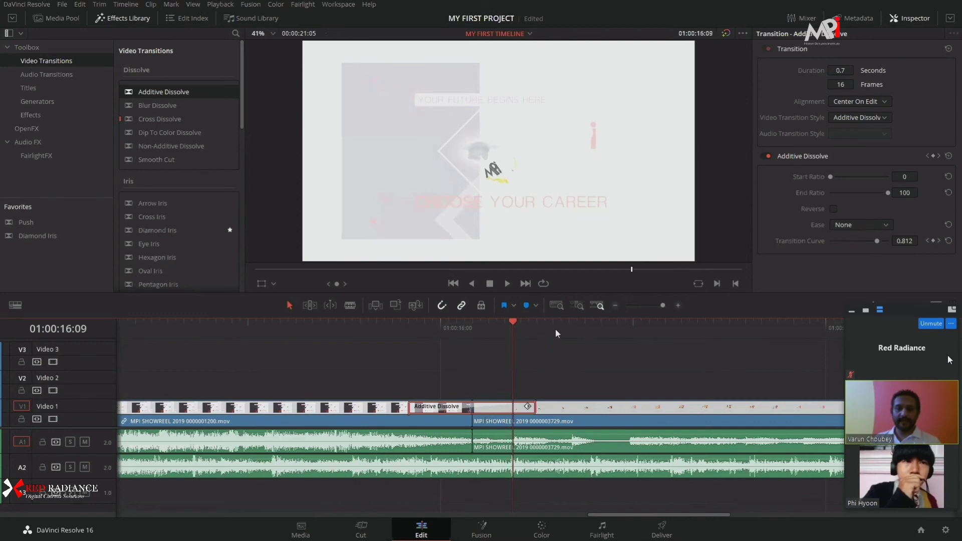
left_click(537, 328)
Move the last clip's video up to Video 2 and extend its start back over the end of the preceding clip.
scroll(584, 410, "down", 5)
left_click(583, 409)
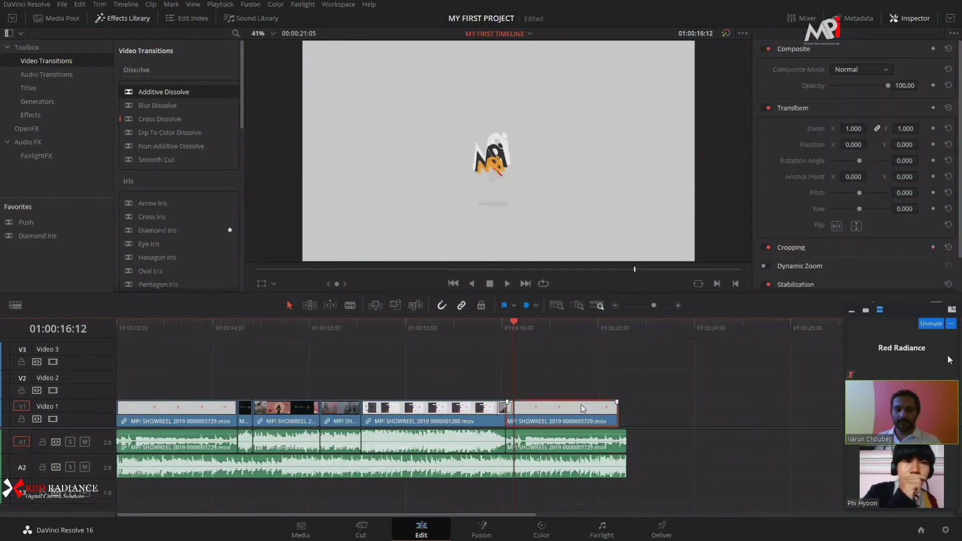
scroll(582, 406, "up", 3)
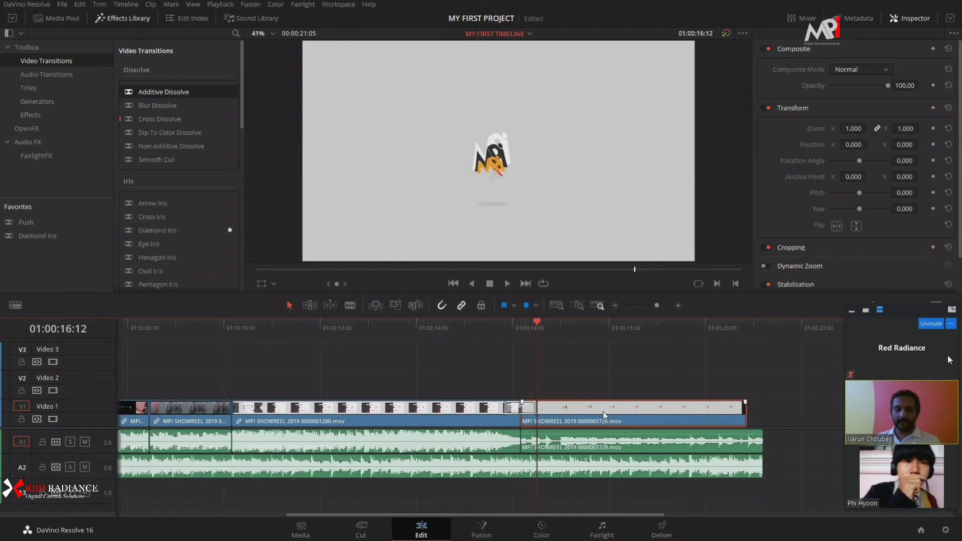
left_click_drag(605, 414, 604, 392)
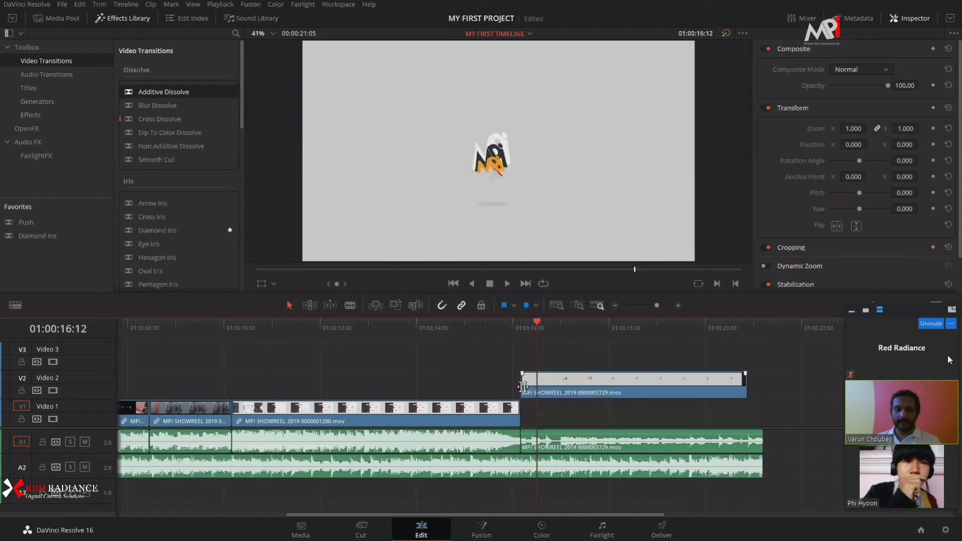
left_click_drag(522, 383, 464, 385)
left_click(517, 331)
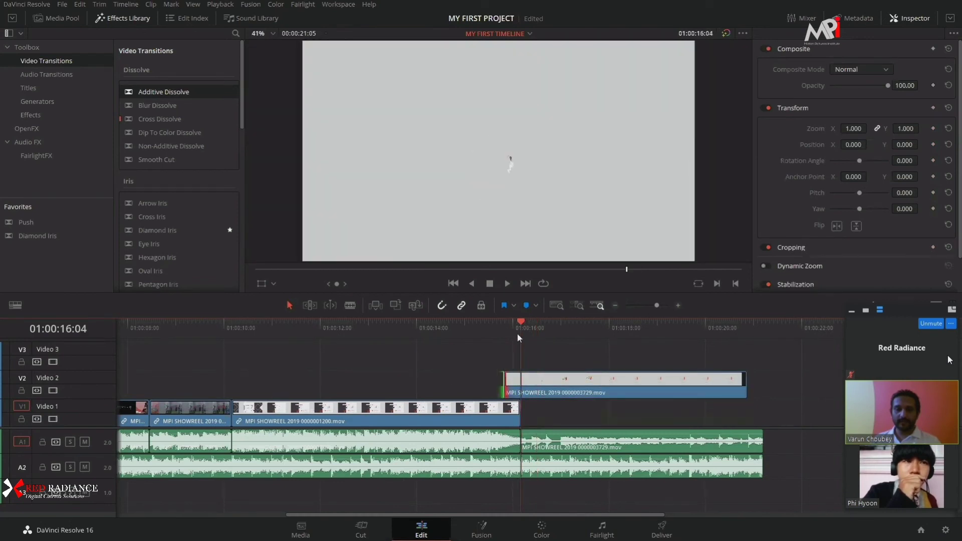
scroll(632, 414, "up", 4)
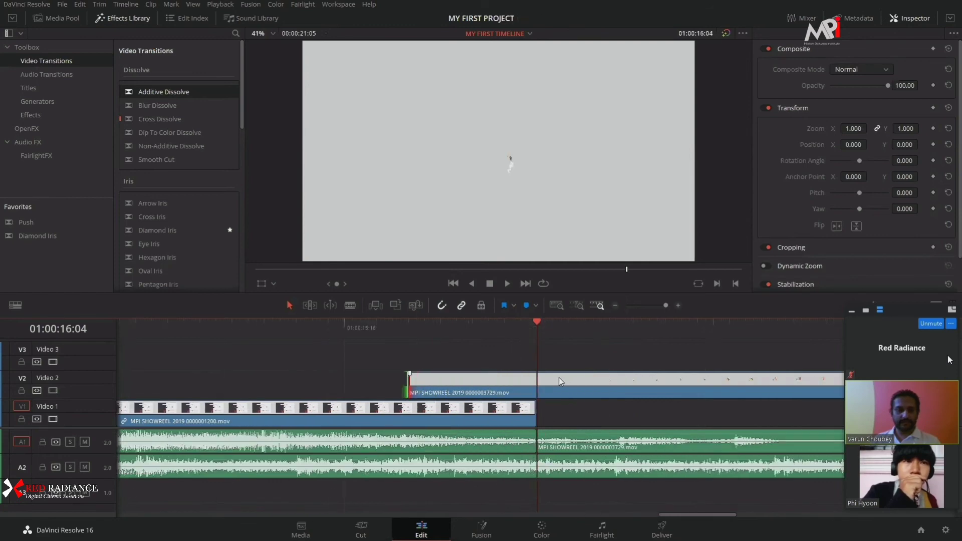
Trim the start of the Video 2 clip to the playhead at 01:00:16:04 and return the clip to Video 1.
key("shift+[")
left_click(606, 398)
left_click_drag(606, 399, 606, 415)
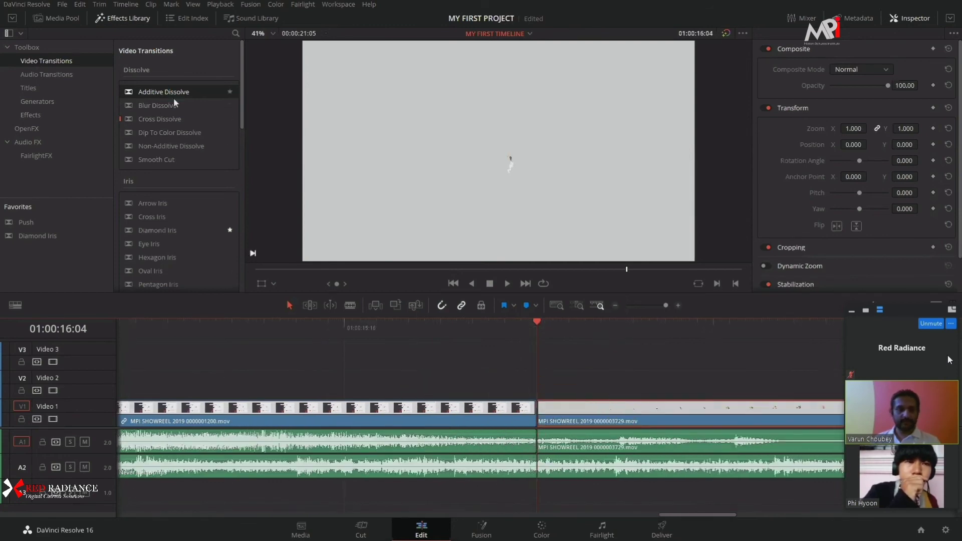
Apply an Additive Dissolve across the cut at 01:00:16:04 between the last two Video 1 clips.
left_click_drag(173, 95, 537, 407)
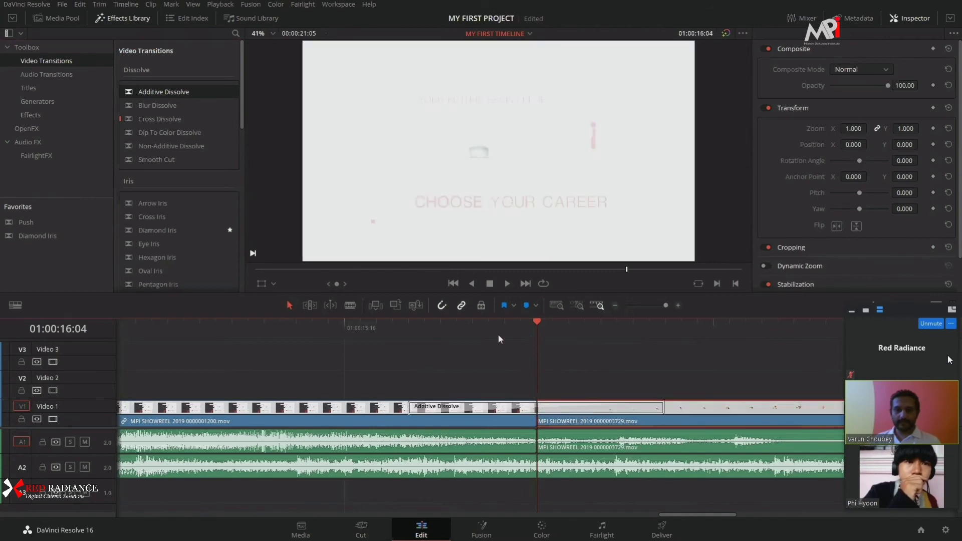
Trim the end of the music clip on Audio 2 to match the end of the last video clip at 01:00:20:21.
key("slash")
scroll(611, 391, "down", 5)
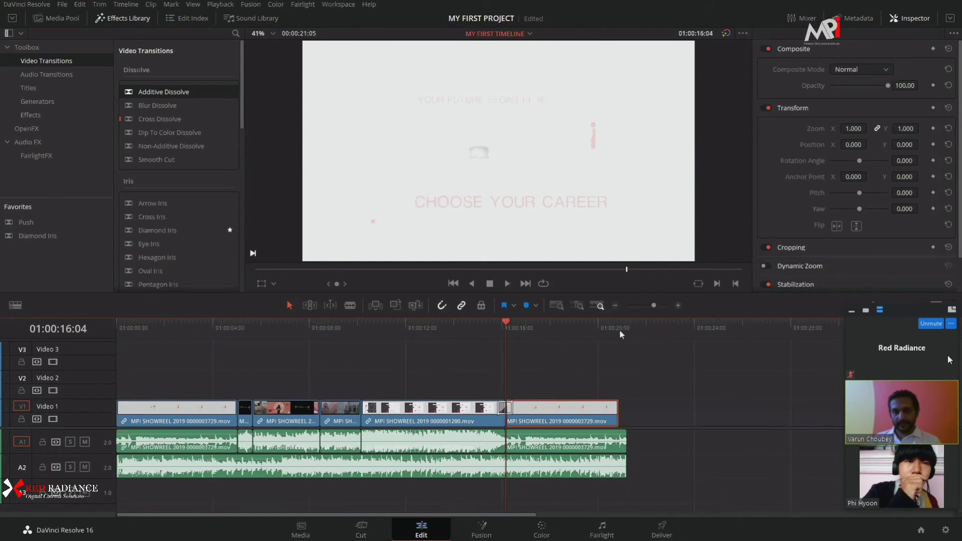
left_click(620, 331)
scroll(627, 409, "down", 2)
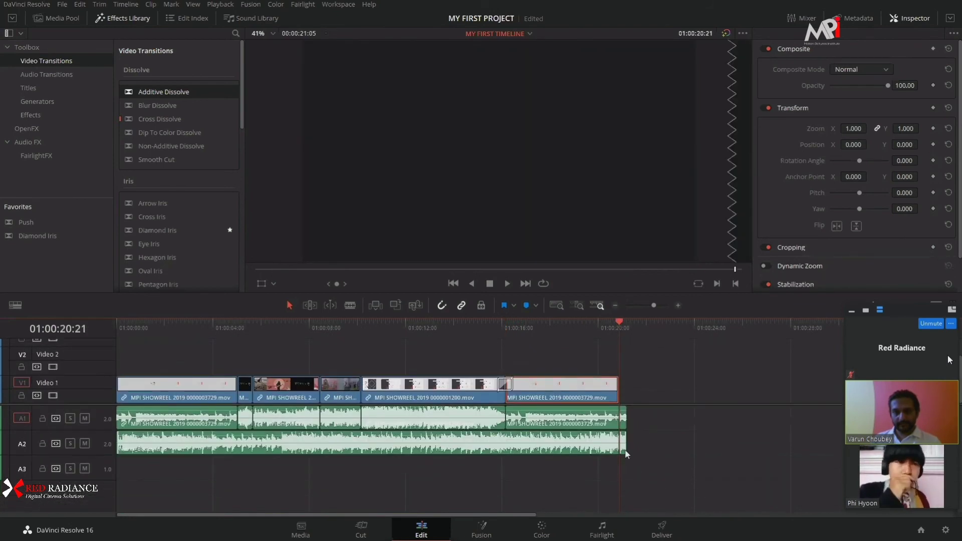
left_click_drag(628, 425, 649, 395)
left_click_drag(594, 335, 576, 335)
left_click(590, 392)
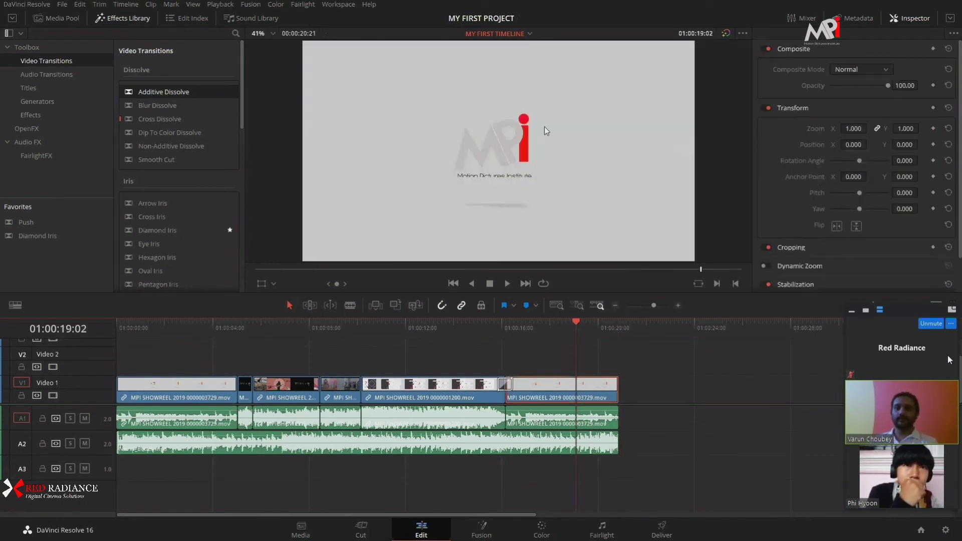
Hide the Effects Library, enlarge the viewer area, and briefly play the last clip from 01:00:18:01.
key("alt+f")
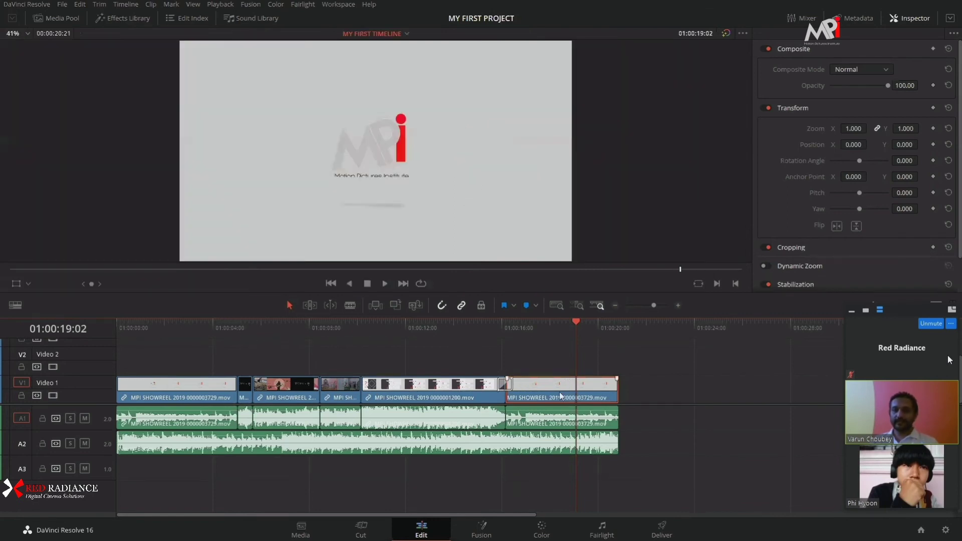
left_click(913, 19)
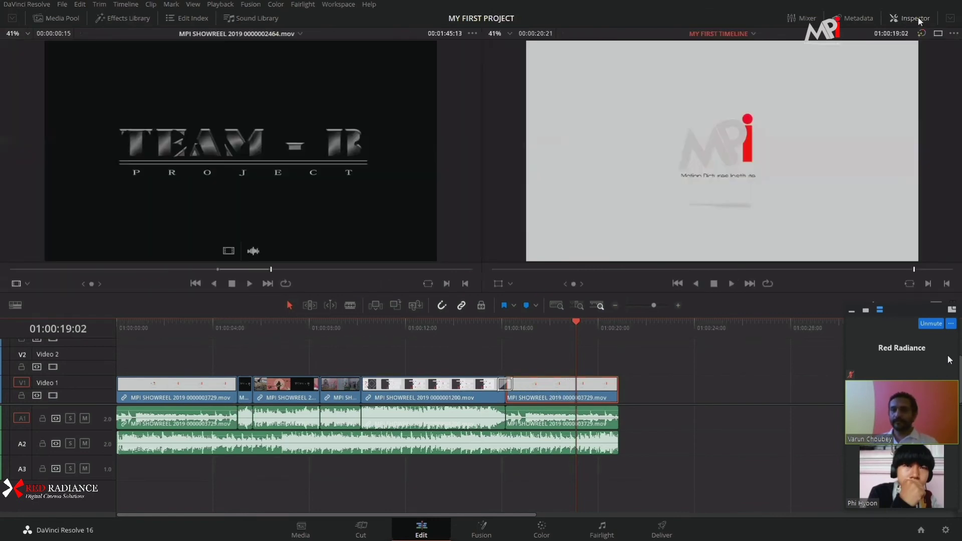
left_click(920, 20)
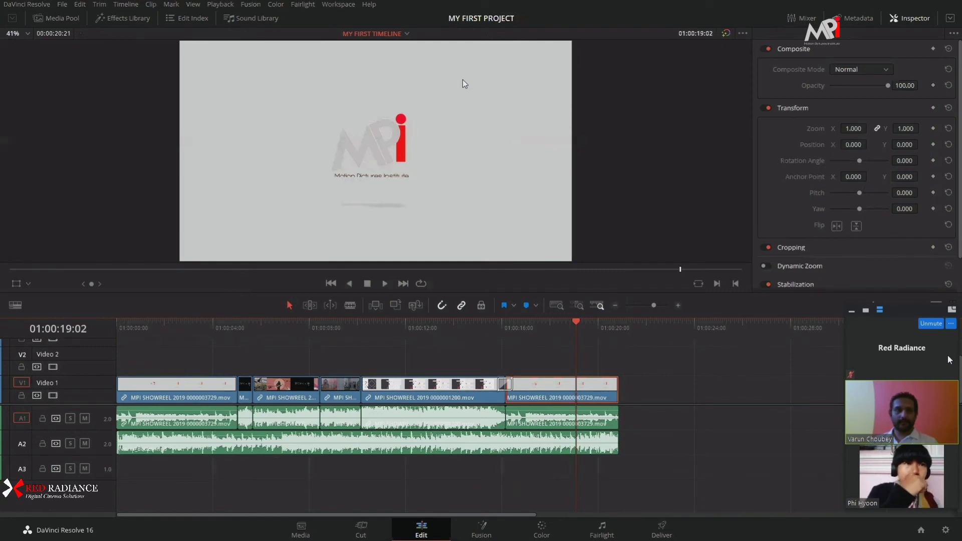
left_click_drag(287, 294, 286, 336)
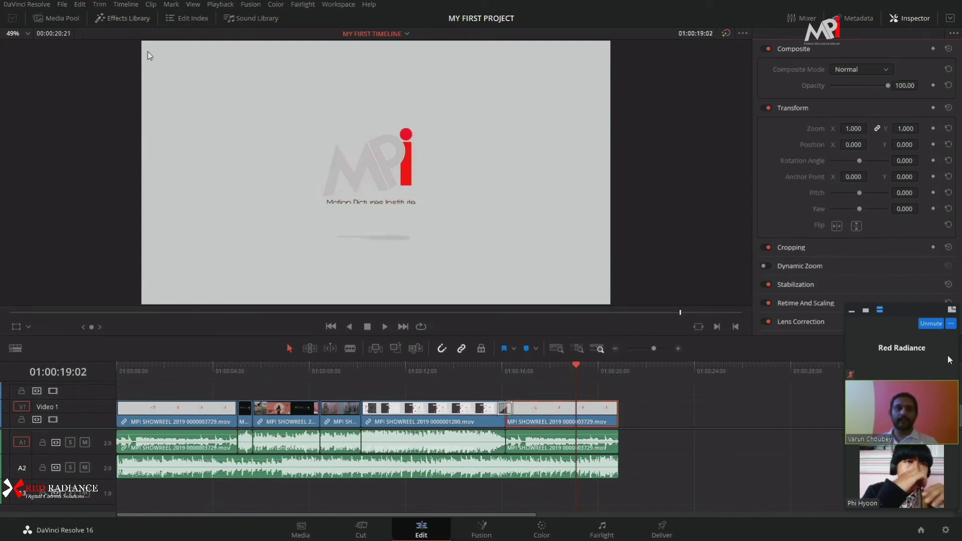
left_click(551, 375)
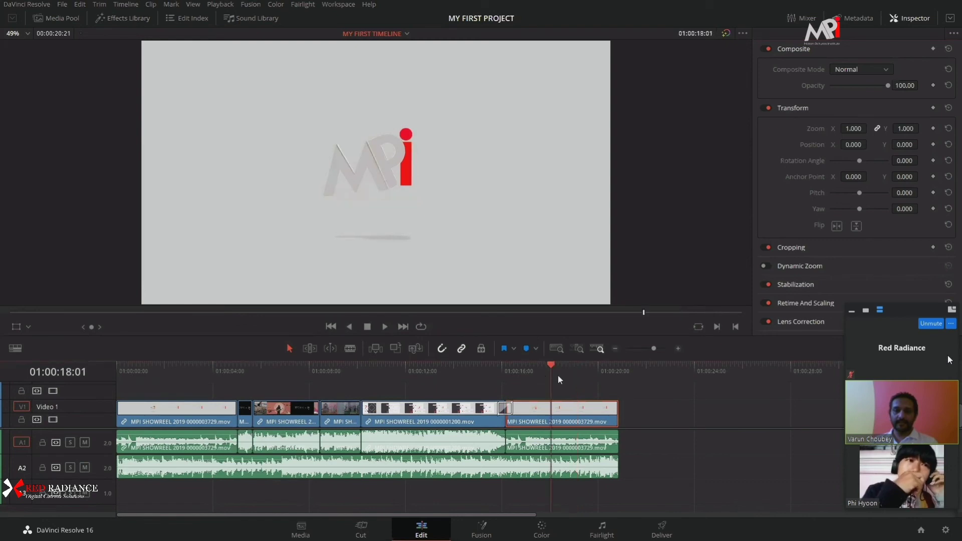
key("space")
key("space")
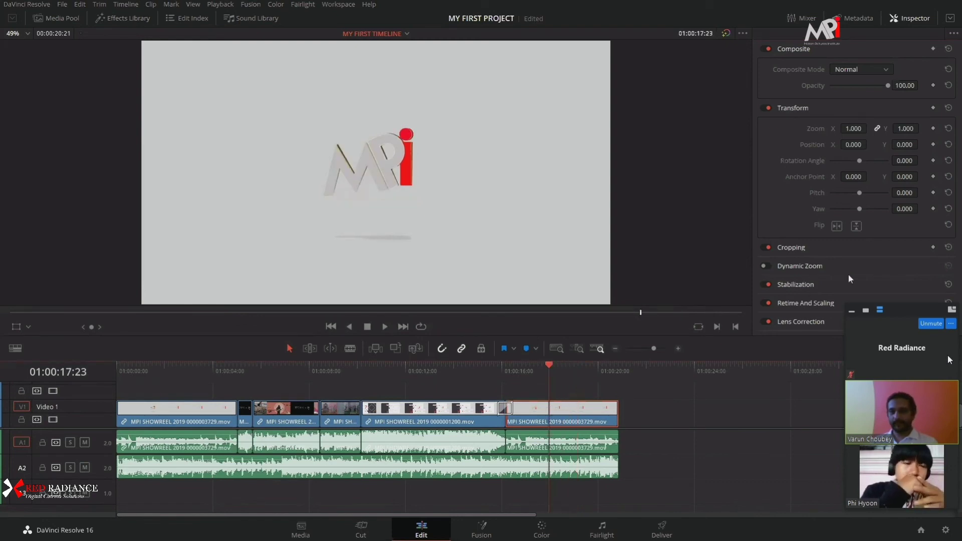
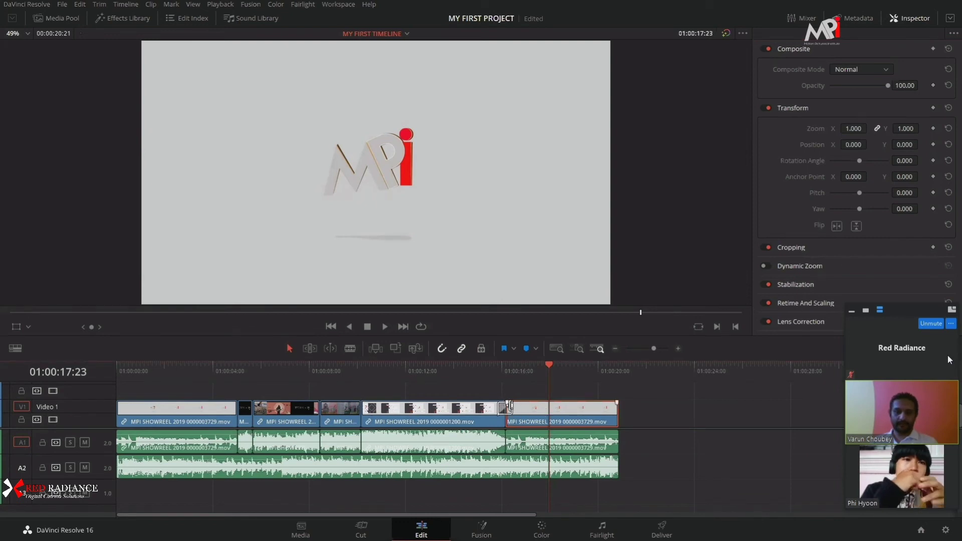
Remove the Additive Dissolve from the cut at 01:00:16:04 between the last two Video 1 clips.
left_click(505, 409)
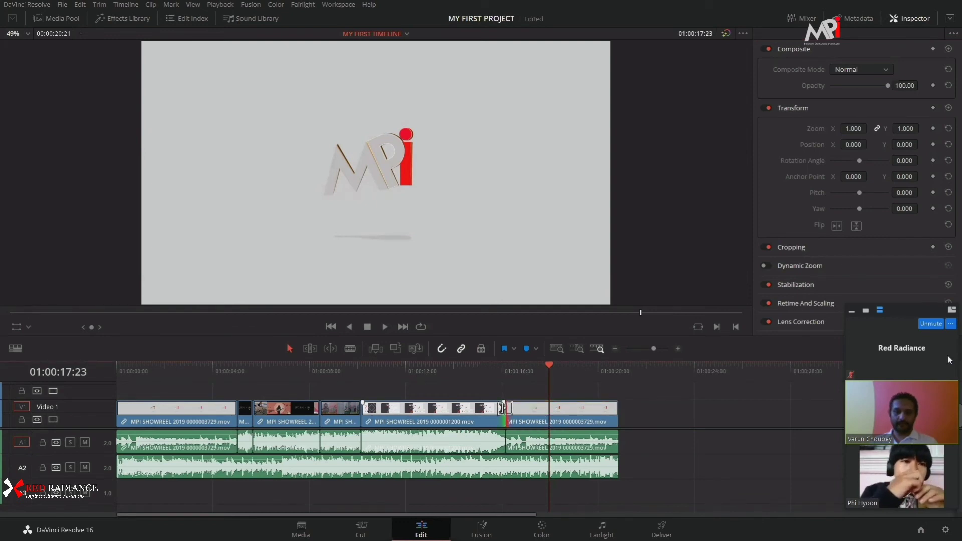
key("Up")
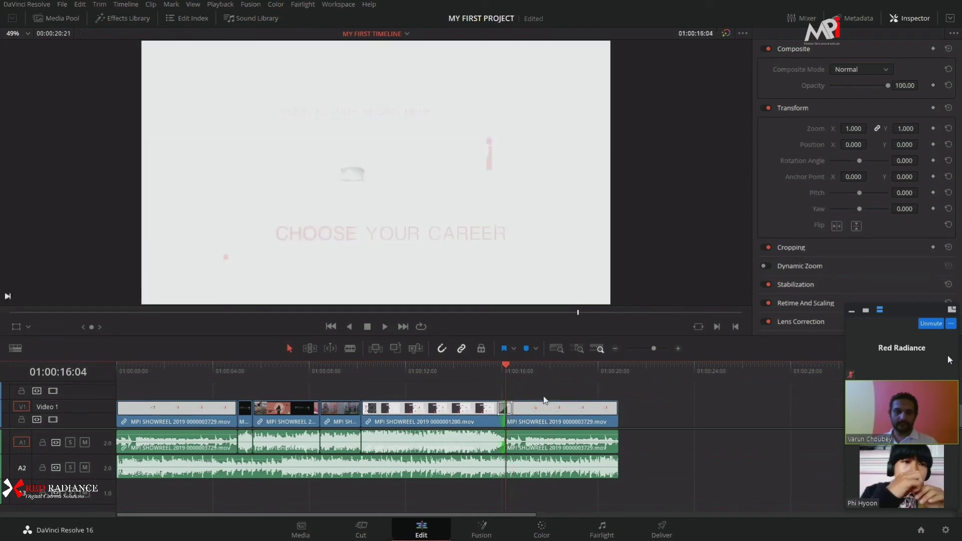
key("ctrl+equal")
key("ctrl+t")
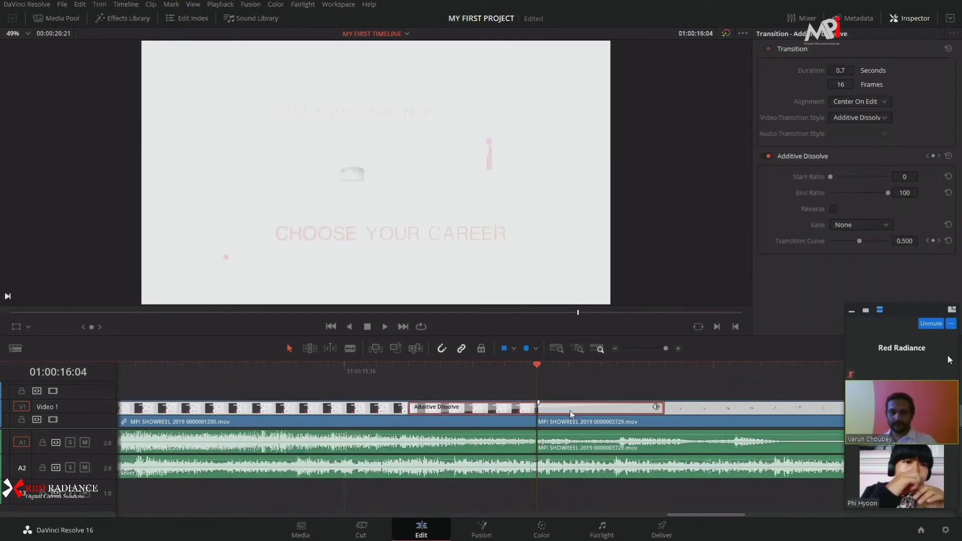
key("ctrl+z")
key("ctrl+minus")
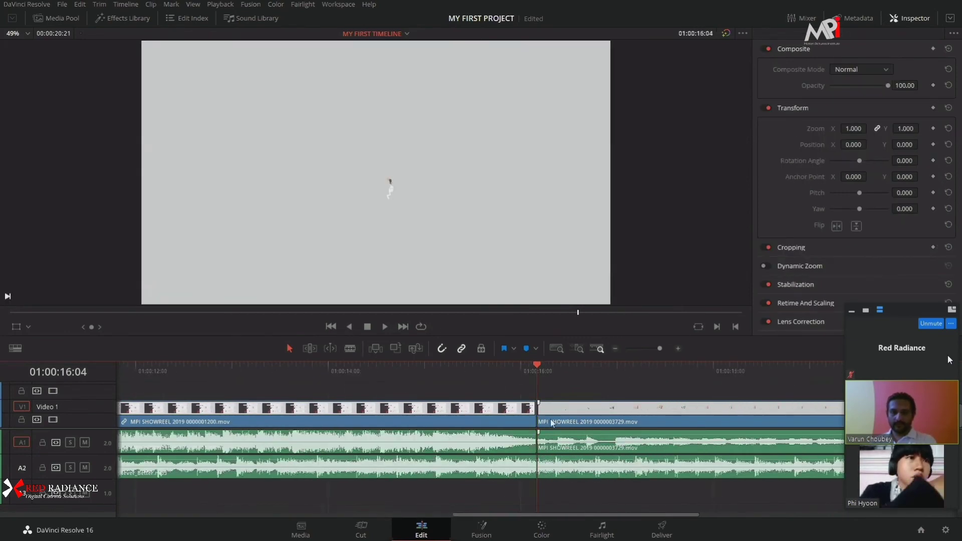
key("shift+z")
Move the last clip's video up to Video 2 and slide it earlier to start just before 01:00:14:00, overlapping the preceding clip.
left_click(556, 420)
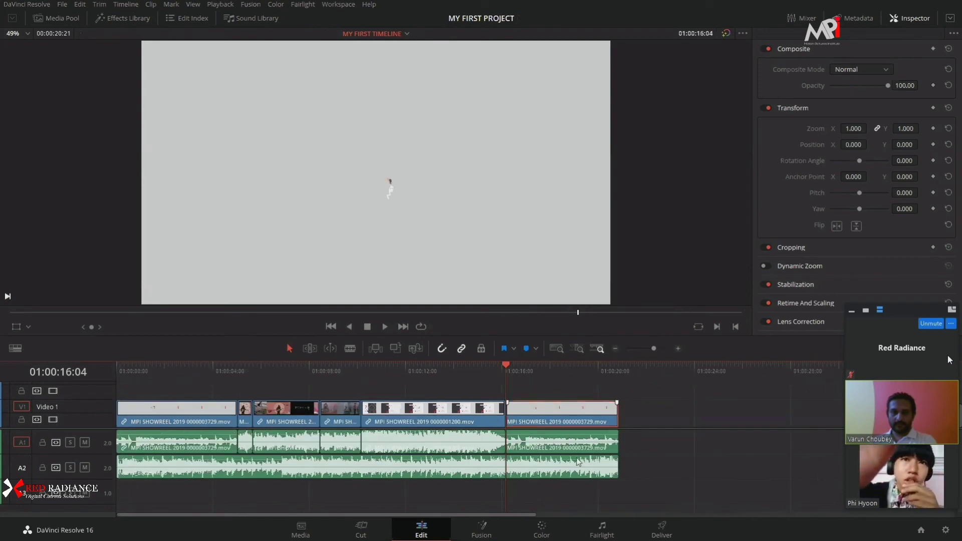
left_click_drag(588, 422, 588, 419)
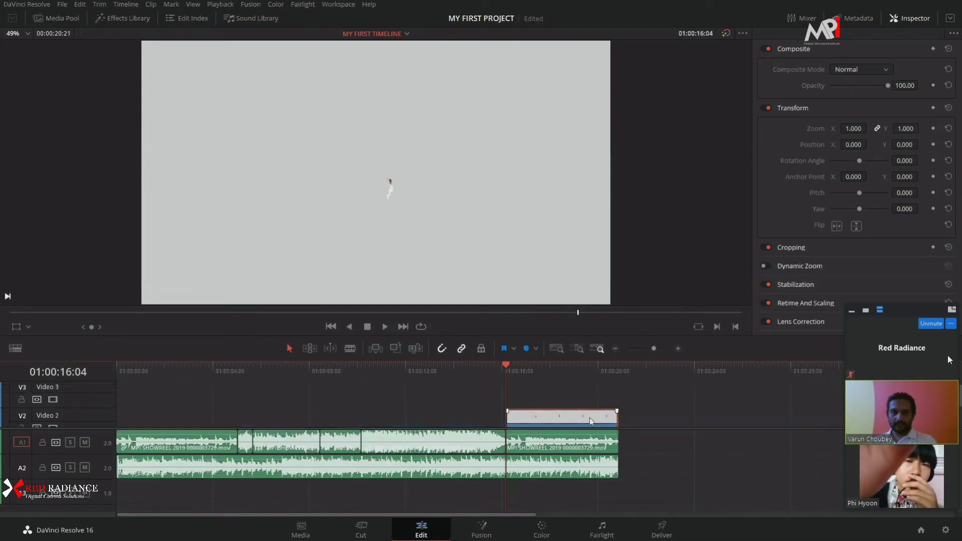
scroll(590, 423, "down", 2)
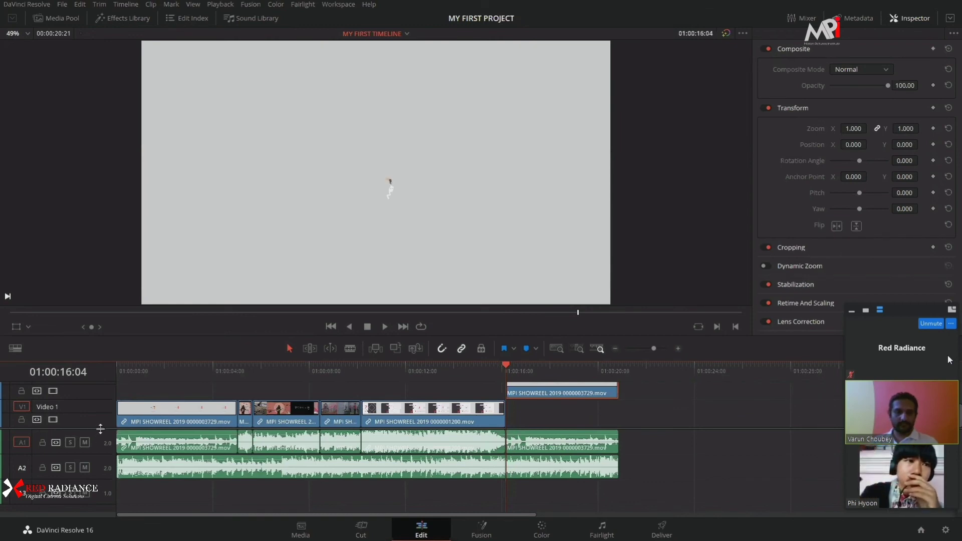
left_click_drag(100, 429, 101, 472)
left_click_drag(566, 440, 515, 445)
left_click_drag(491, 370, 476, 371)
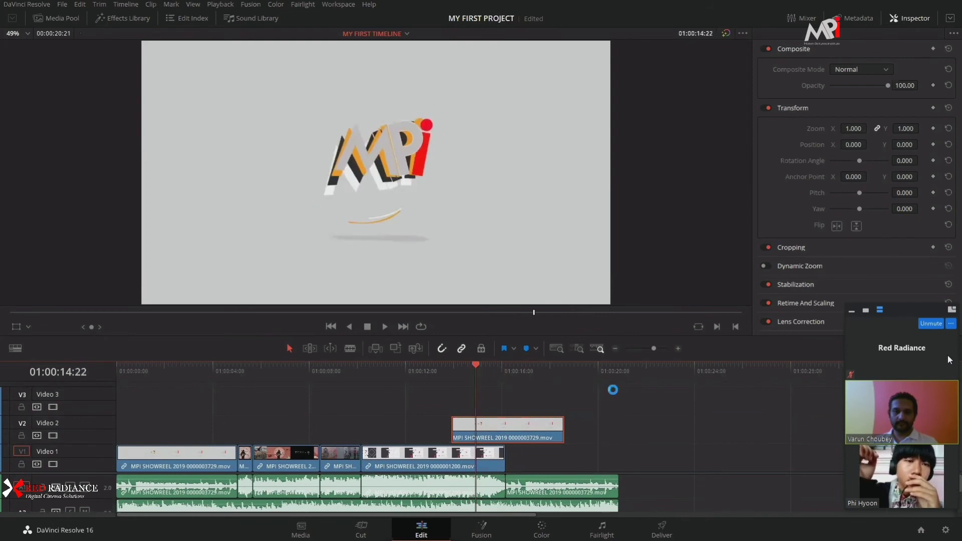
Park the playhead at 01:00:14:14 in the overlap and set the Video 2 clip's Composite Mode to Add.
key("ctrl+equal")
key("ctrl+equal")
left_click_drag(586, 374, 505, 389)
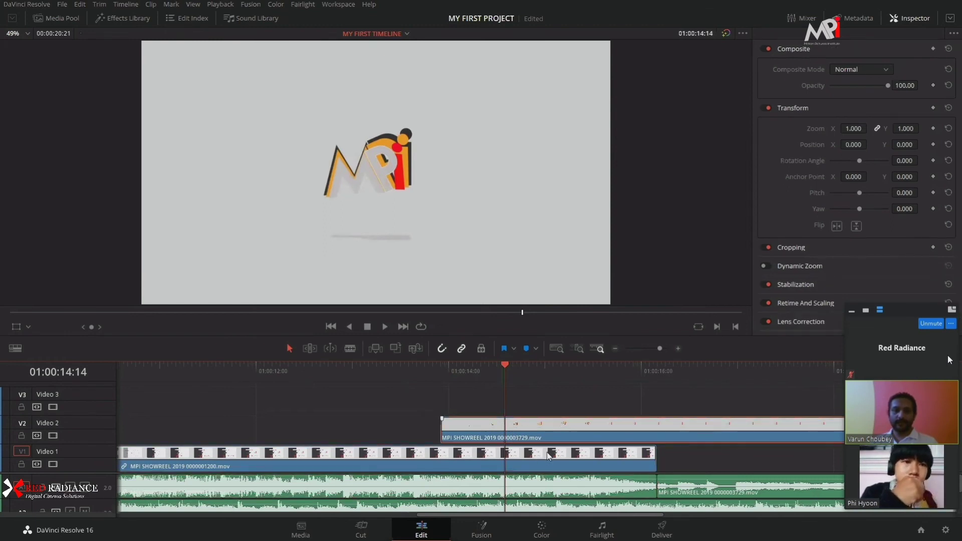
left_click(547, 455)
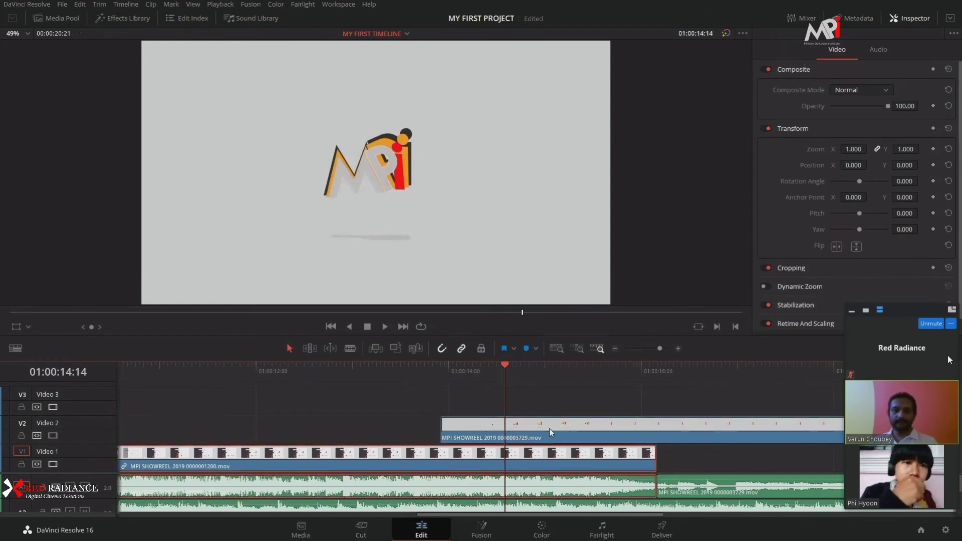
left_click(580, 426)
left_click(868, 73)
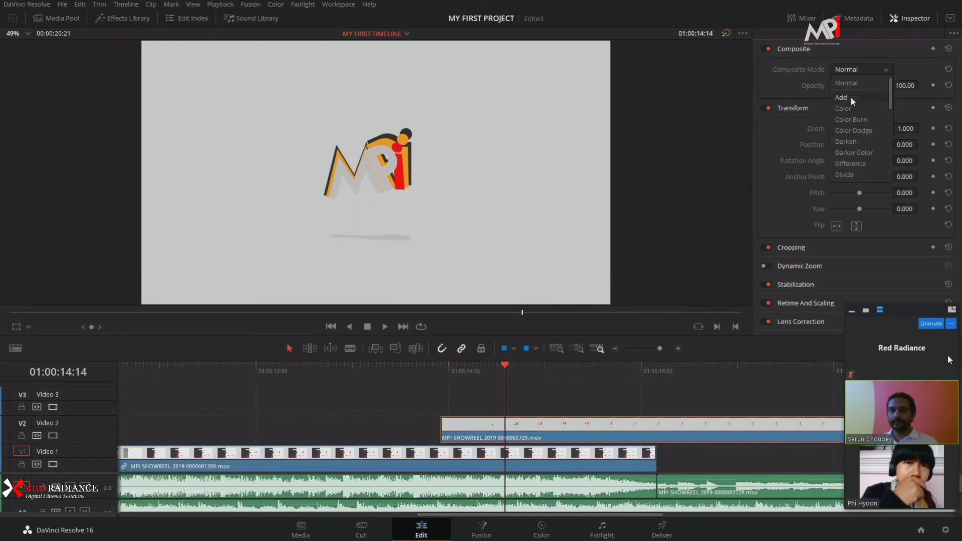
left_click(860, 97)
Try the Screen composite mode on the Video 2 clip, and return the mode to Normal.
left_click(861, 73)
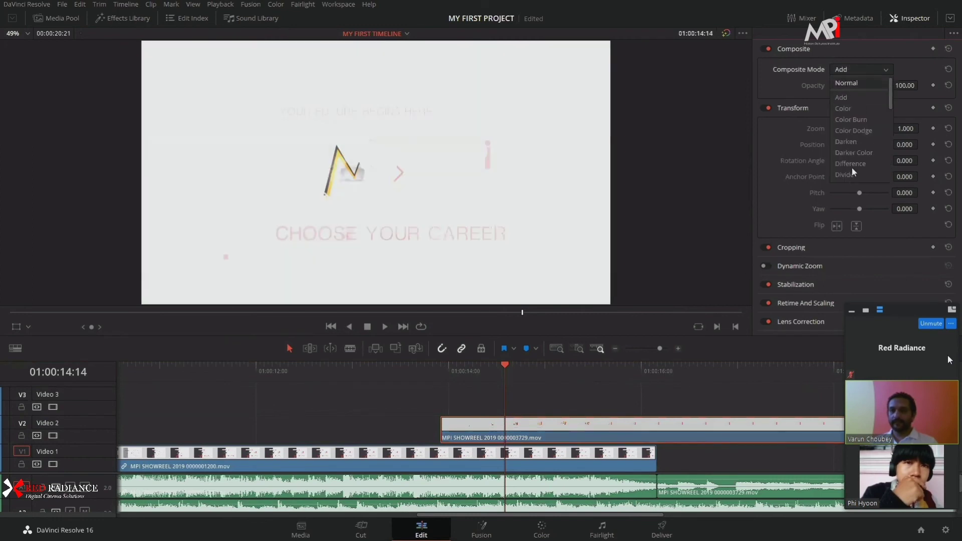
scroll(856, 160, "down", 3)
scroll(856, 160, "down", 5)
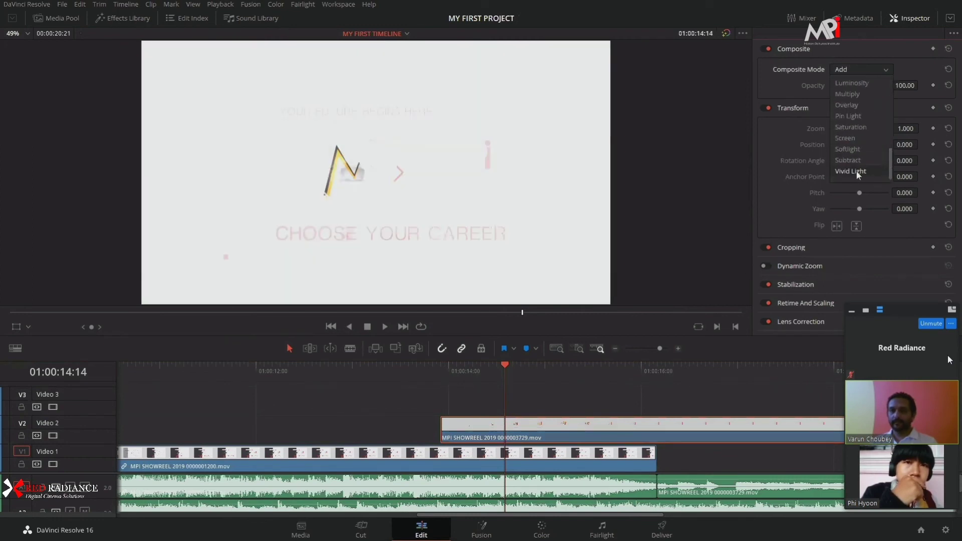
left_click(860, 138)
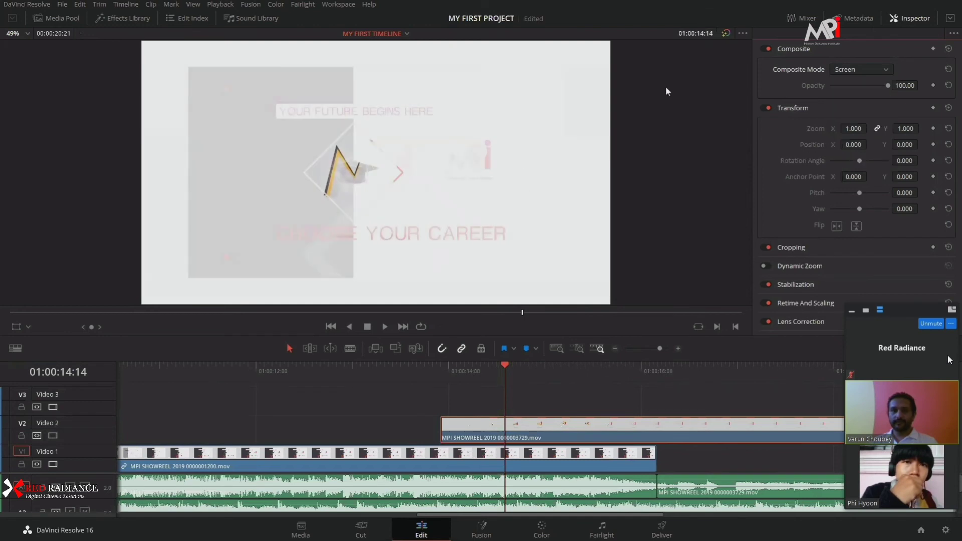
left_click(856, 70)
left_click(852, 88)
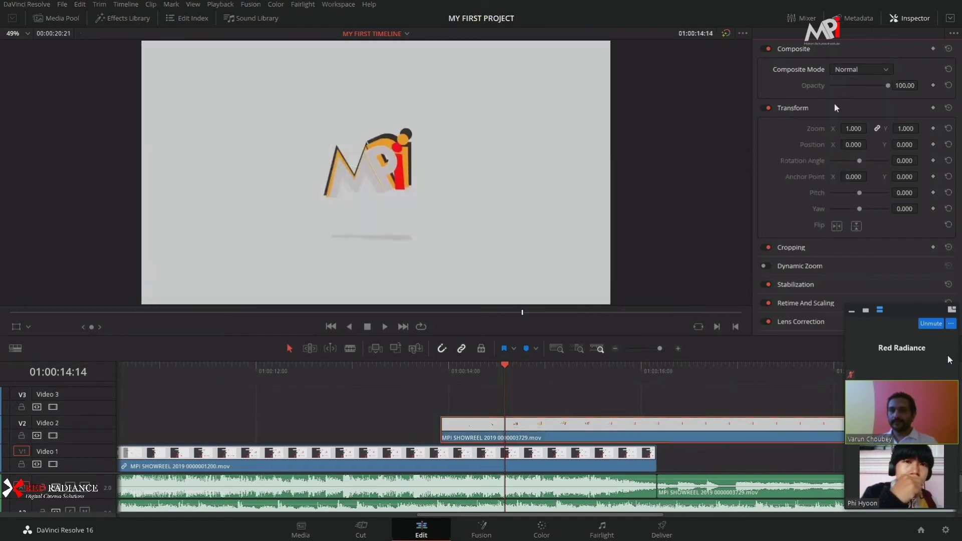
Vary the Video 2 clip's Opacity at 01:00:14:14 and 01:00:15:02, and restore it to 100.
left_click_drag(888, 86, 903, 107)
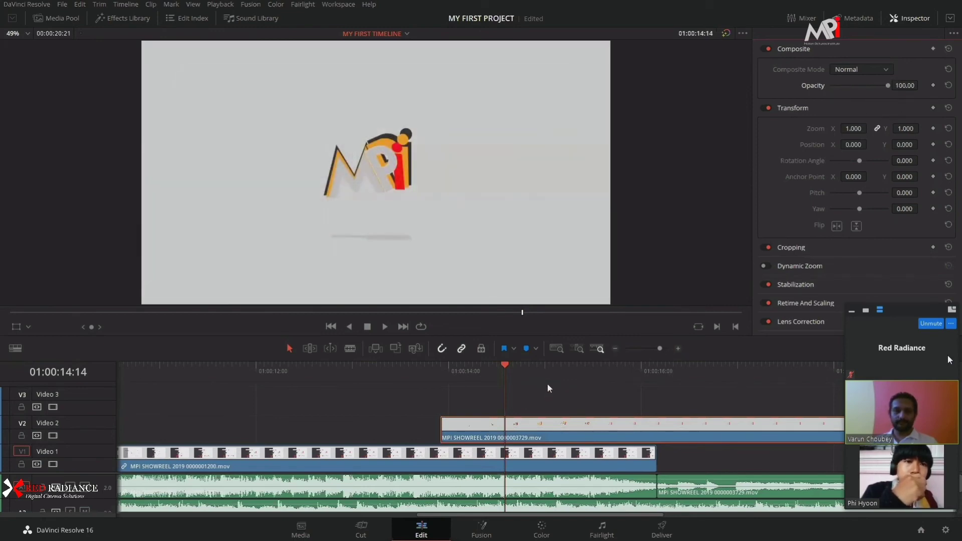
left_click(551, 371)
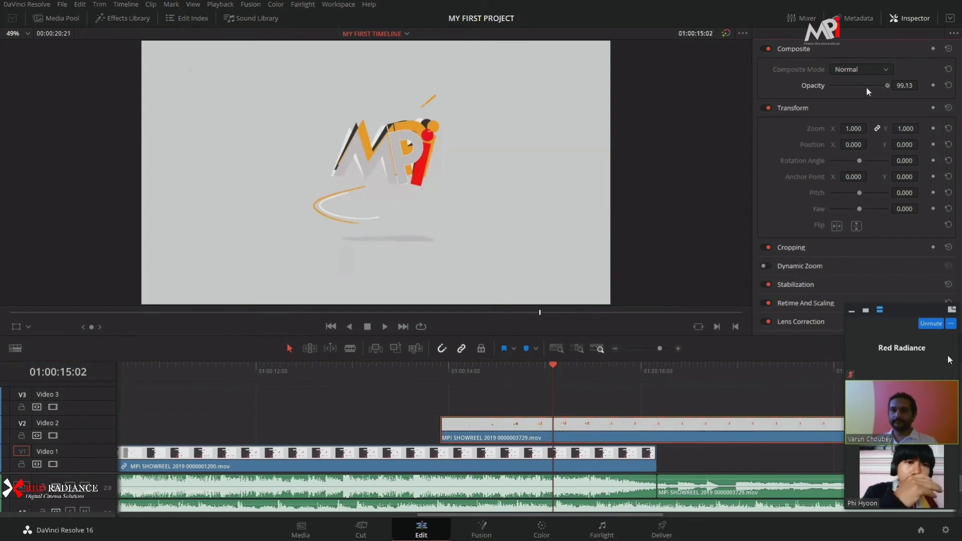
left_click_drag(867, 87, 890, 86)
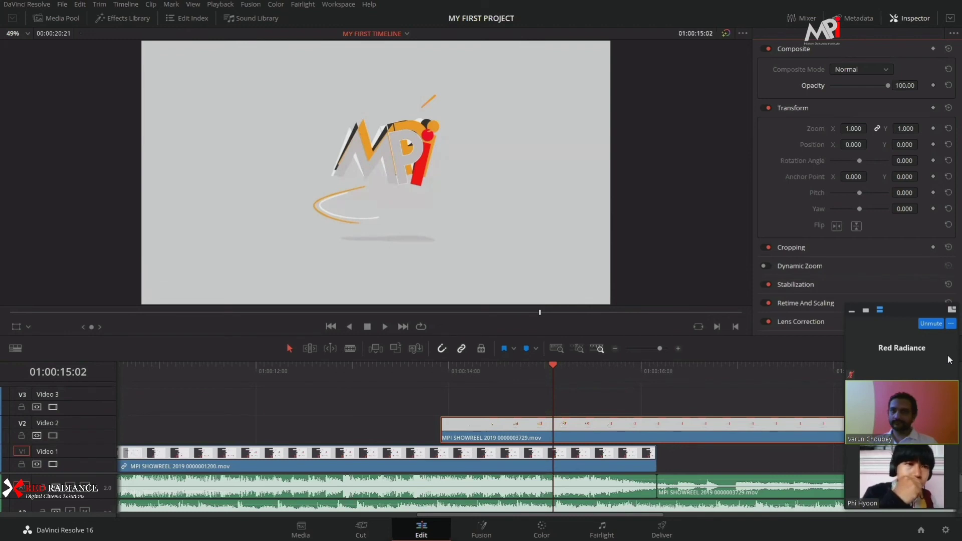
Show the Media Pool and set the Video 2 clip's Zoom to 0.950 and Position X to 28.000.
left_click(56, 18)
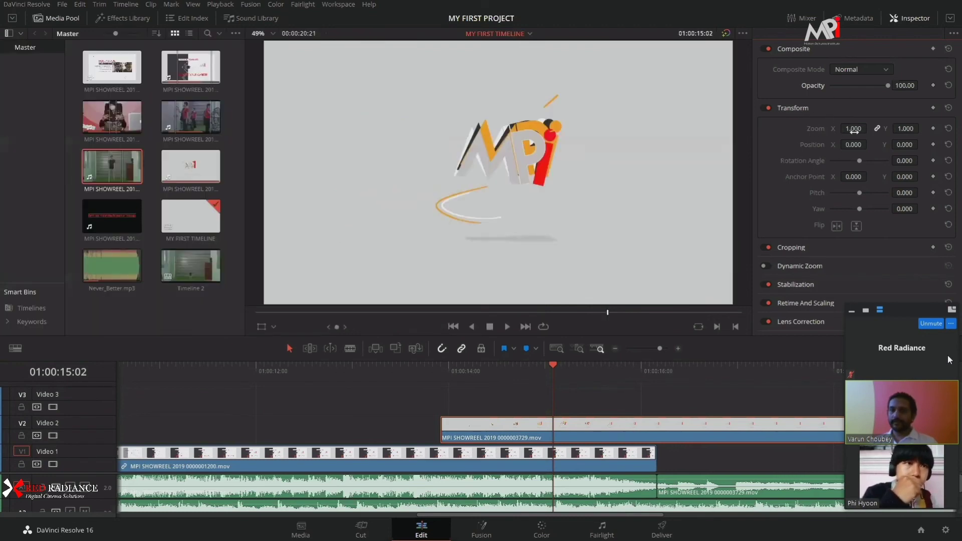
mouse_move(854, 129)
left_mouse_down()
mouse_move(854, 144)
mouse_move(842, 144)
mouse_move(854, 145)
left_mouse_up()
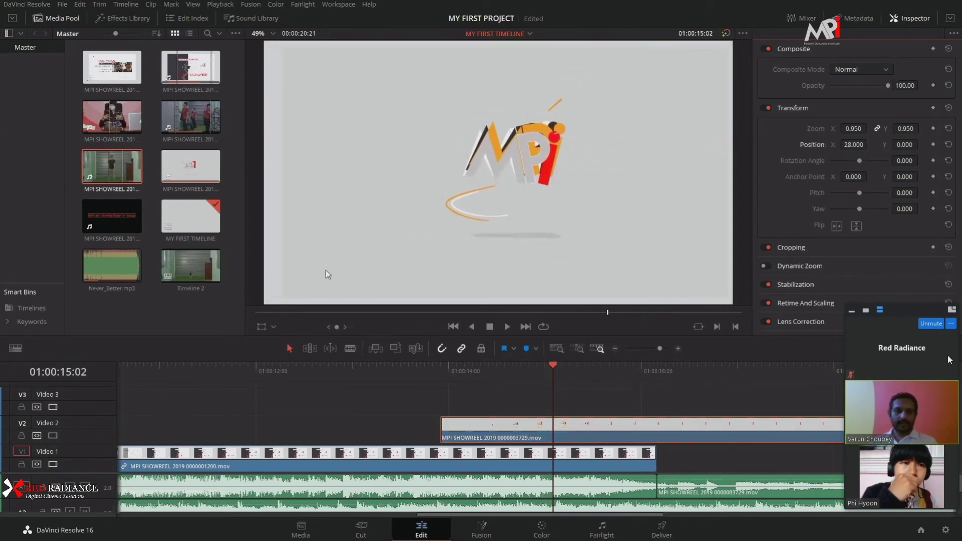
Turn on the viewer's Transform overlay and reposition the Video 2 clip to about X -2.798, Y -18.479.
left_click(264, 329)
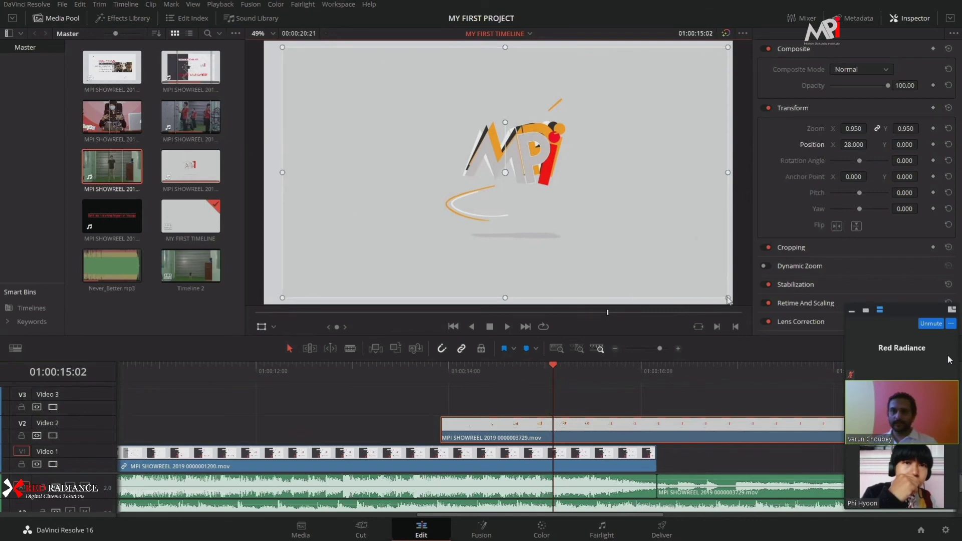
mouse_move(729, 300)
left_mouse_down()
mouse_move(609, 233)
mouse_move(692, 292)
mouse_move(652, 270)
mouse_move(730, 308)
left_mouse_up()
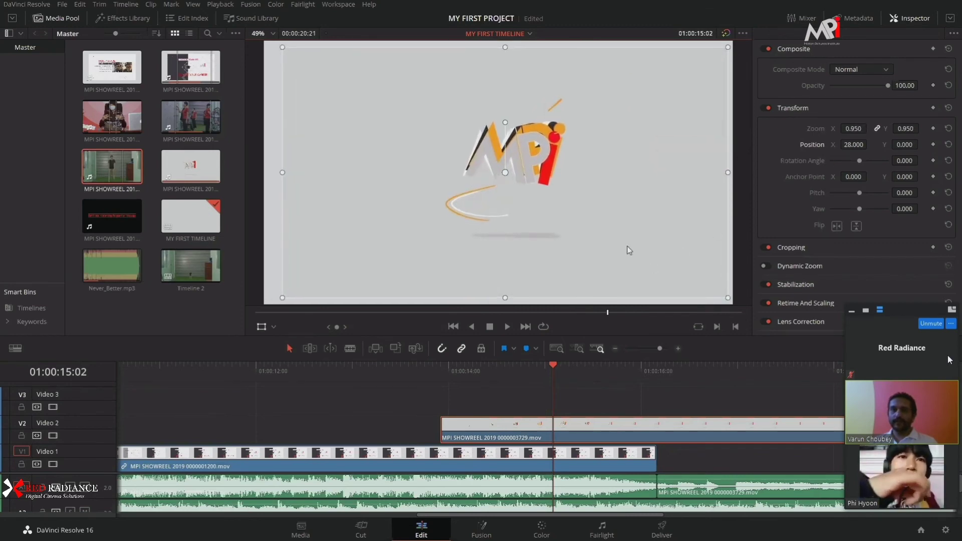
left_click_drag(556, 194, 594, 197)
left_click_drag(659, 203, 586, 204)
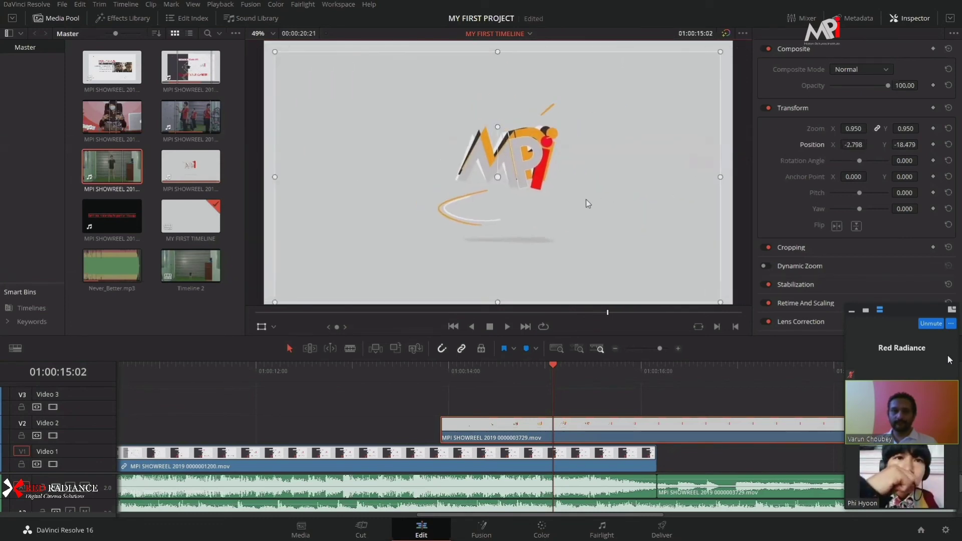
Scale the short Video 1 clip at 01:00:09:08 down to a Zoom of about 0.727 with the viewer's Transform overlay.
scroll(455, 436, "down", 4)
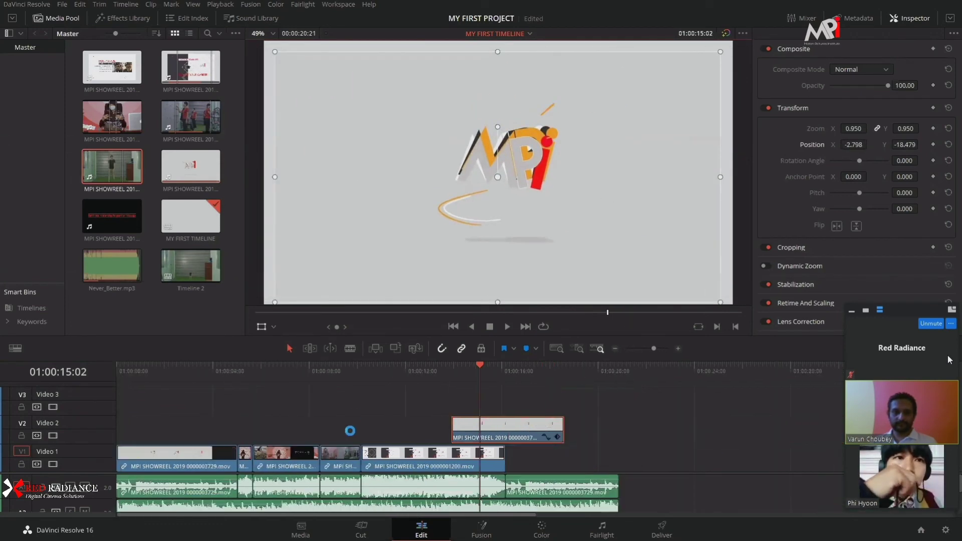
left_click(342, 372)
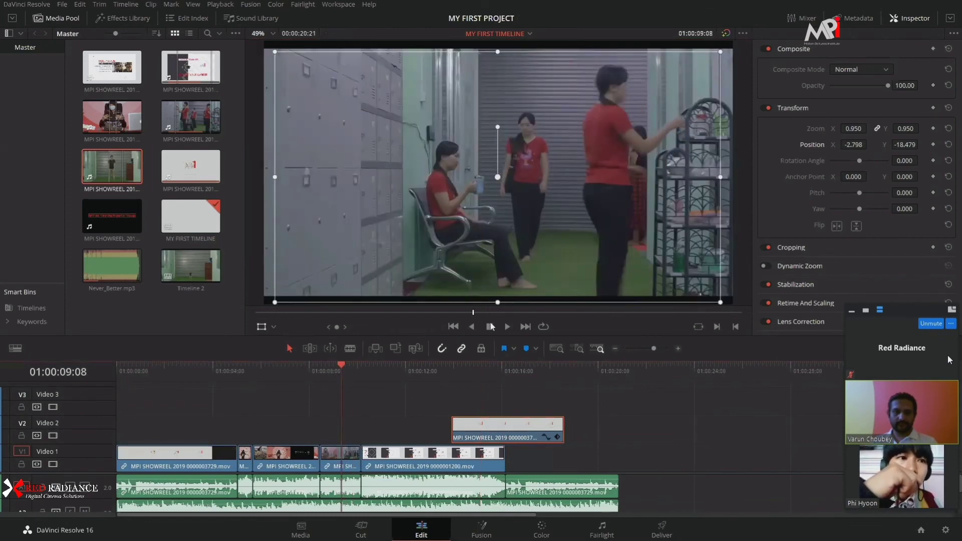
left_click(351, 458)
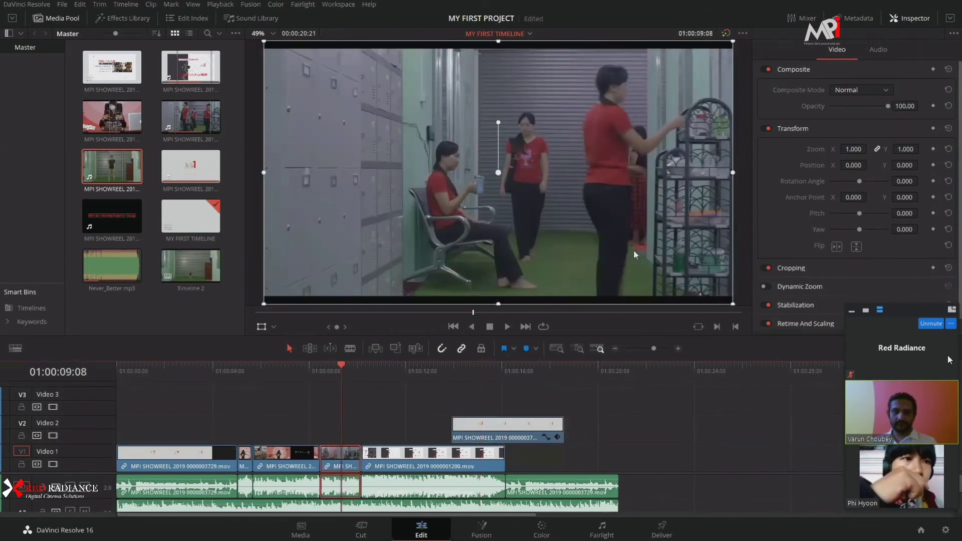
scroll(611, 253, "down", 2)
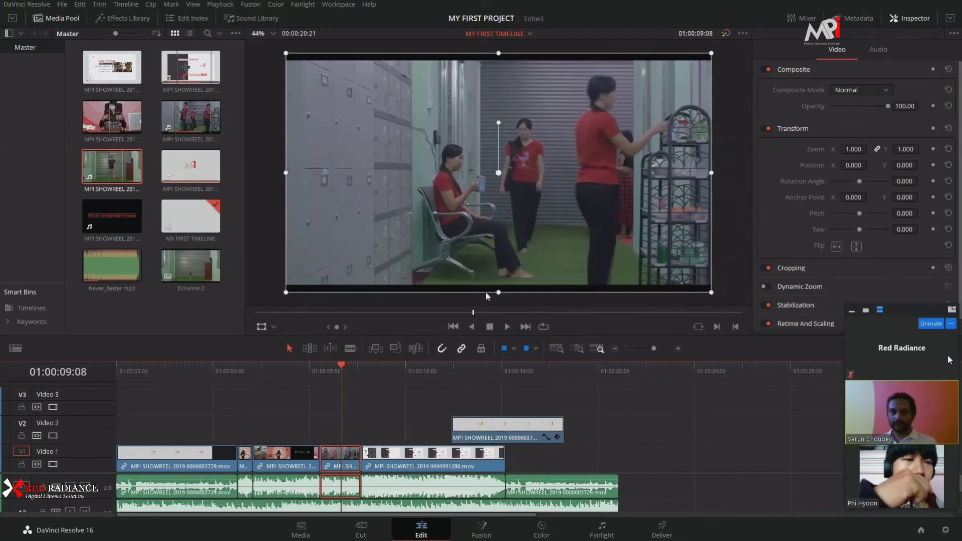
left_click_drag(711, 292, 654, 260)
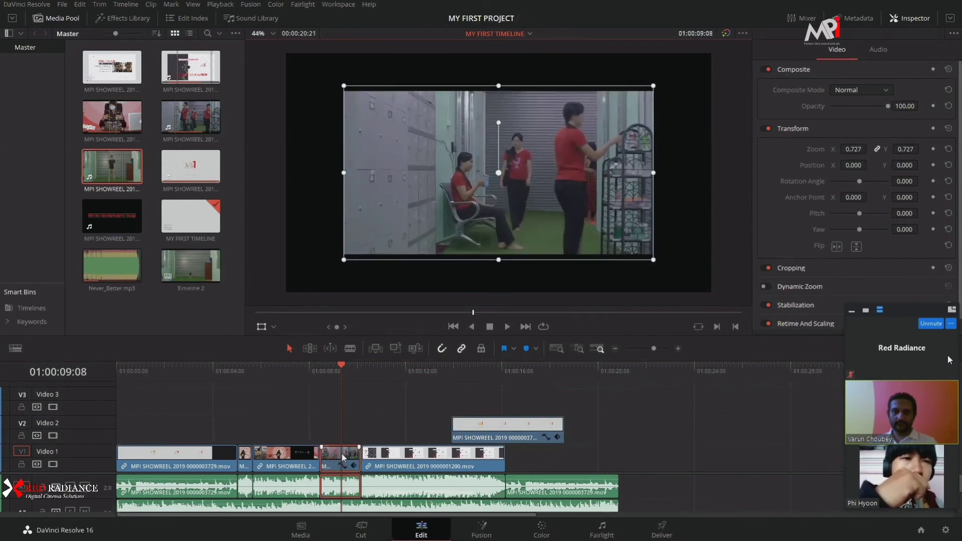
Move the scaled-down clip up to Video 2 and slide MPI SHOWREEL 2019 0000001200.mov earlier on Video 1 so it lies partly beneath it.
left_click_drag(343, 459, 339, 431)
left_click_drag(388, 470, 344, 491)
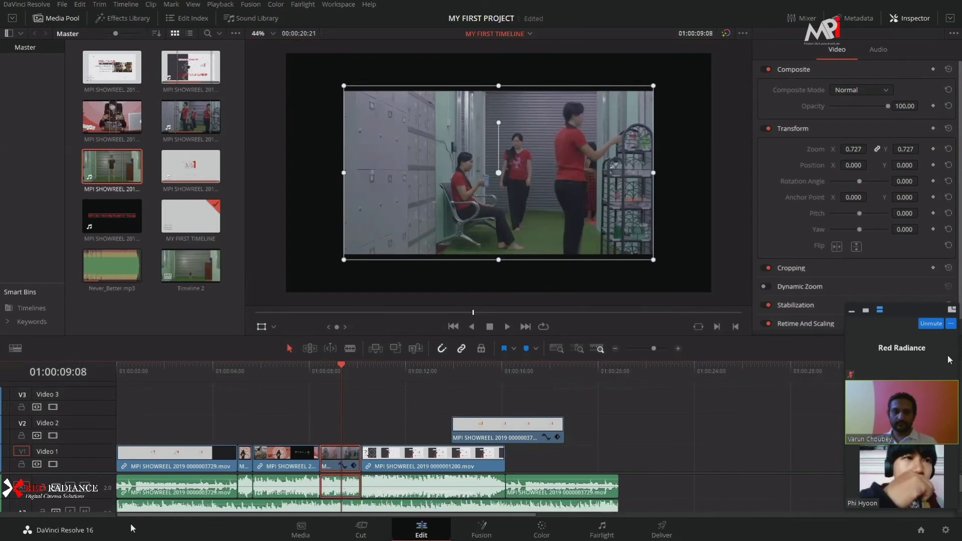
left_click(184, 508)
scroll(318, 473, "down", 1)
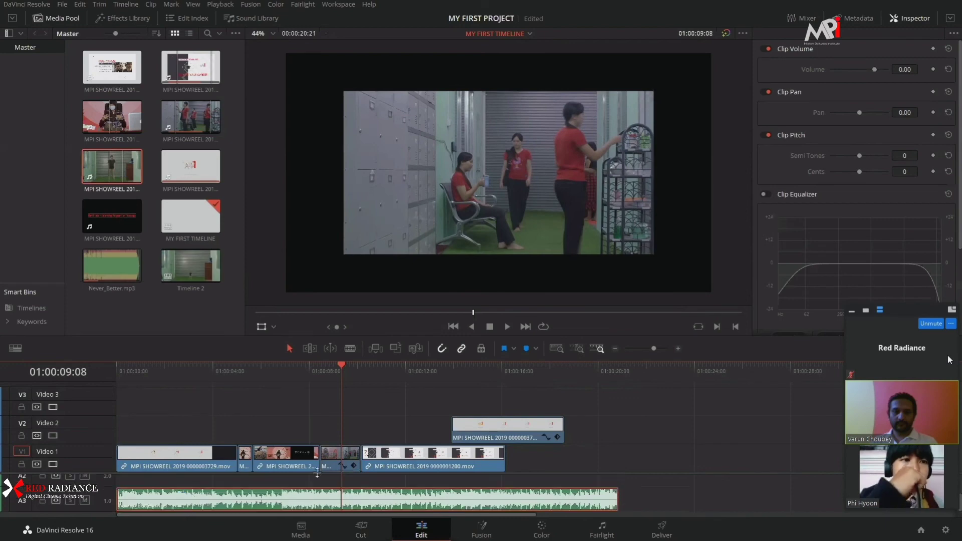
left_click(345, 459)
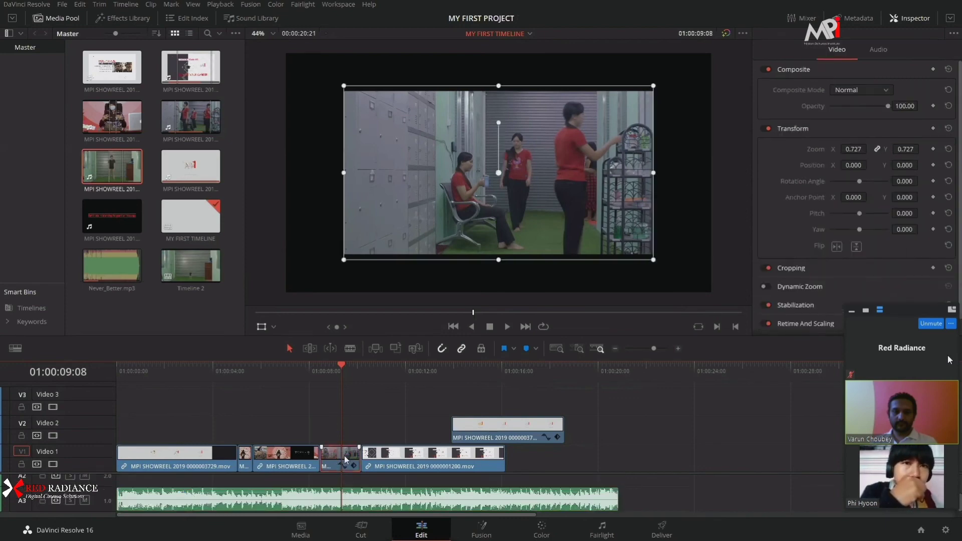
key("alt+Up")
left_click_drag(413, 467, 398, 466)
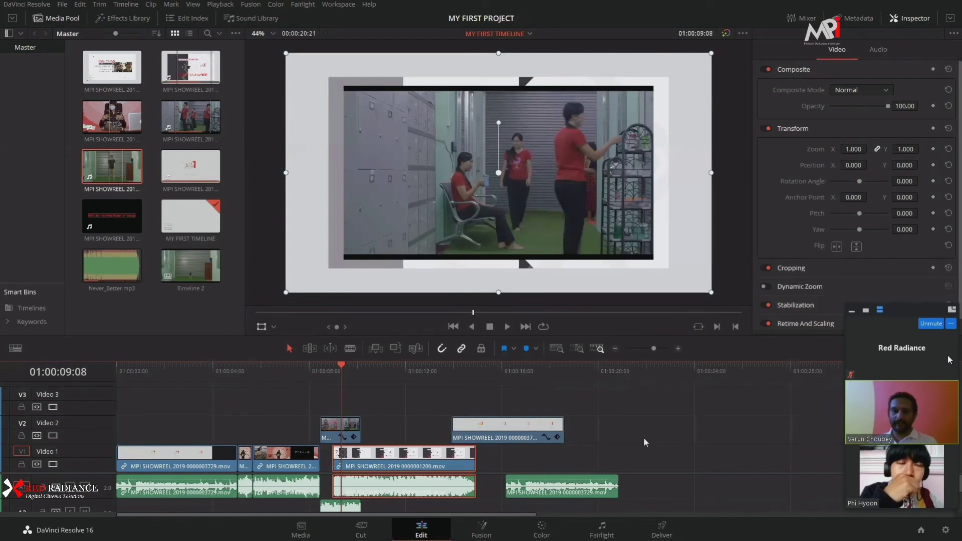
Reset all Transform settings of the last Video 2 clip, MPI SHOWREEL 2019 0000003729.mov, to their defaults.
left_click(475, 372)
left_click(462, 371)
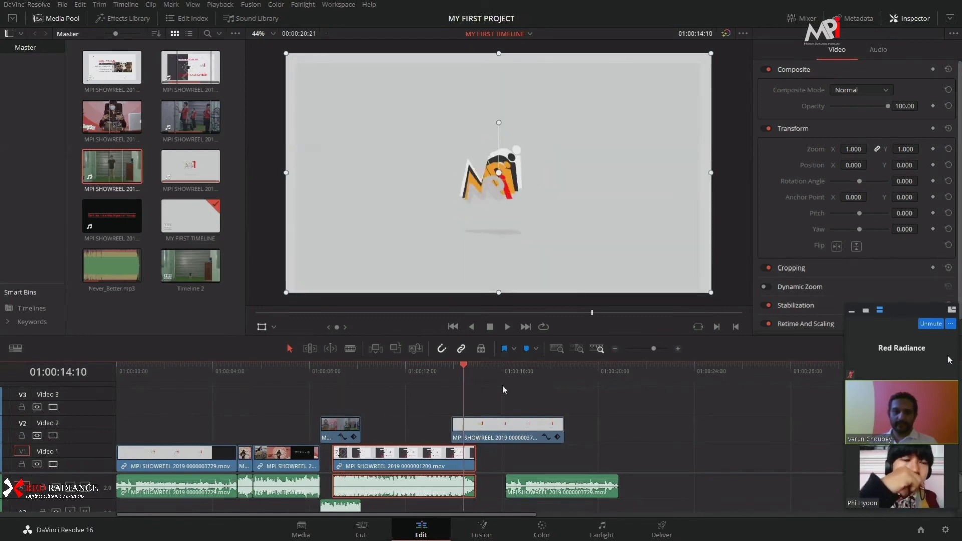
scroll(652, 421, "up", 2)
scroll(652, 425, "up", 3)
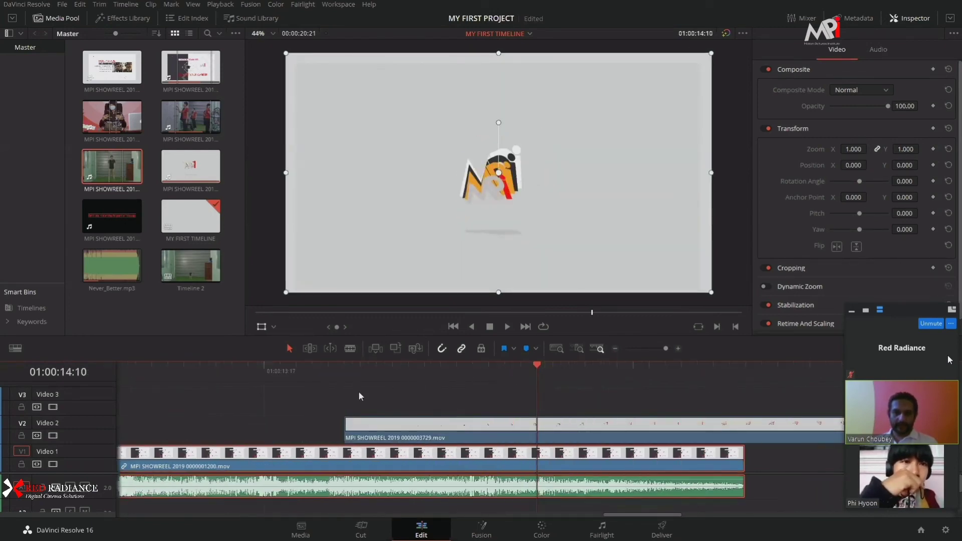
left_click_drag(618, 415, 412, 432)
left_click(425, 425)
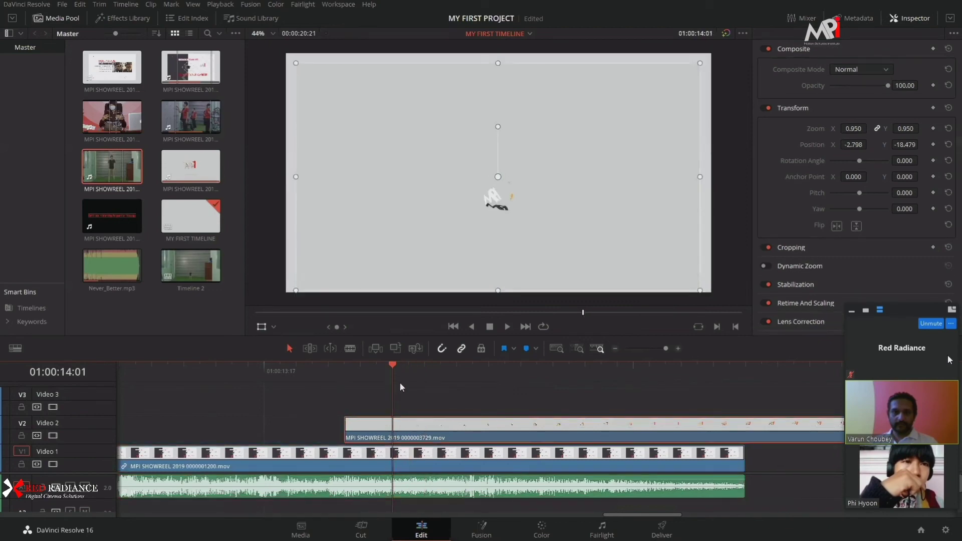
left_click(949, 108)
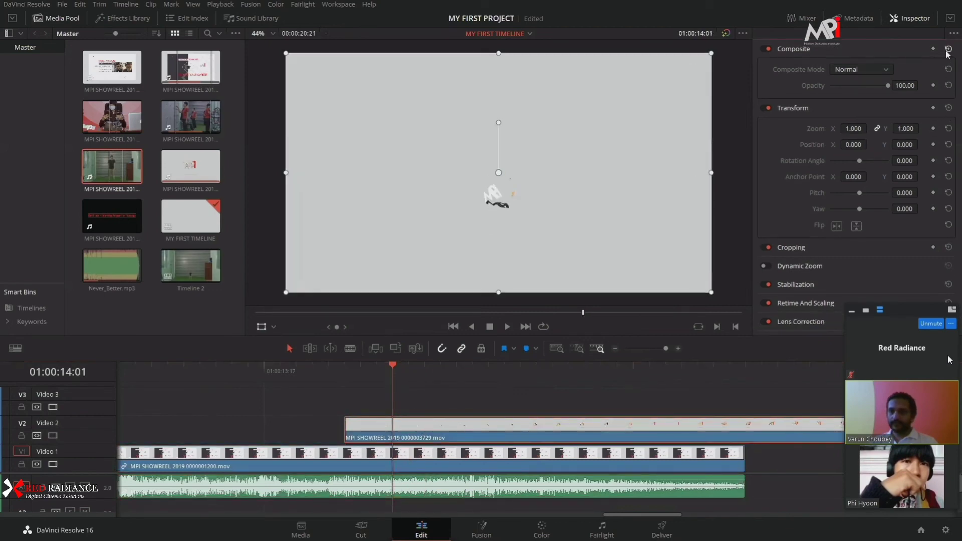
Set the last Video 2 clip's Opacity to 0 at its first frame, 01:00:13:22, and add an Opacity keyframe there.
left_click_drag(395, 368, 345, 368)
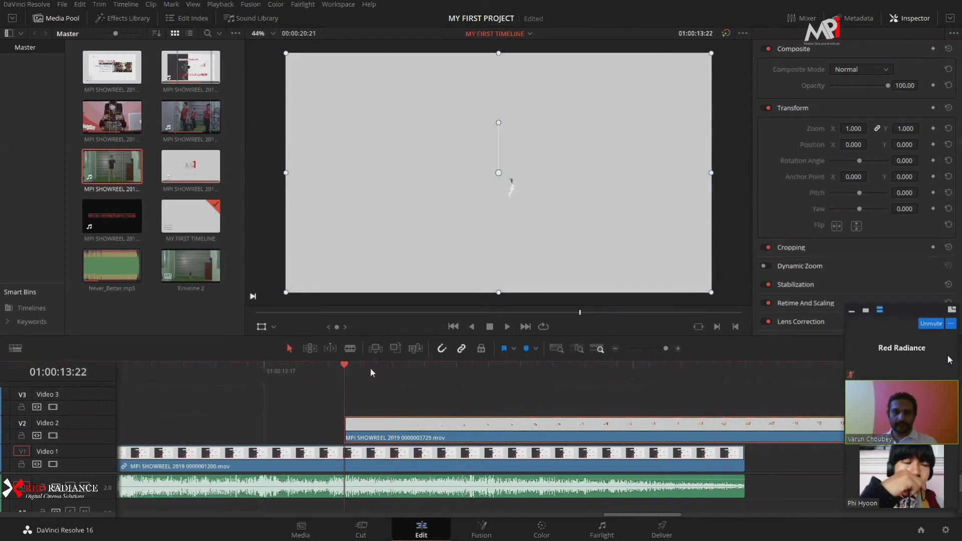
left_click(394, 371)
left_click(346, 370)
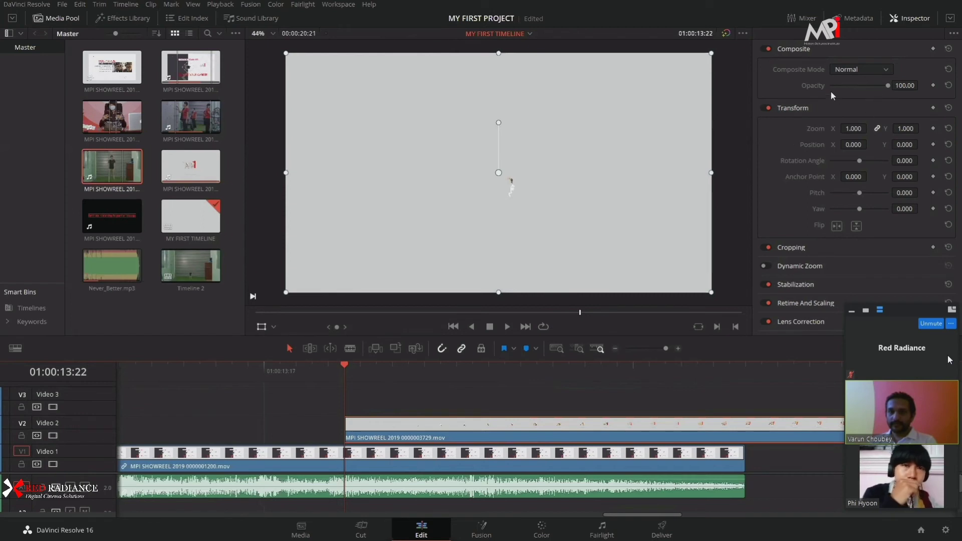
left_click_drag(889, 87, 820, 92)
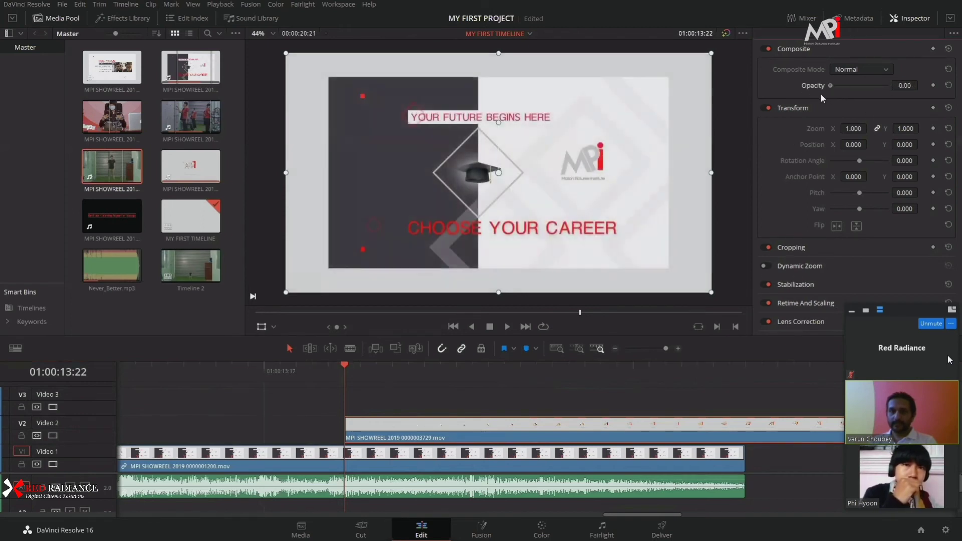
left_click(933, 86)
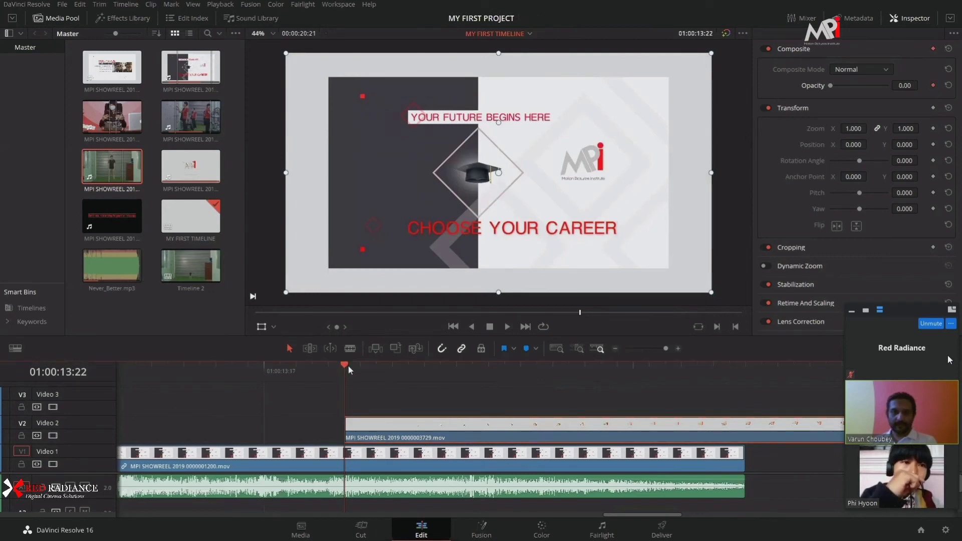
Set the Video 2 clip's Opacity to 100 at 01:00:14:23, just past the end of the Video 1 clip.
key("shift+Right")
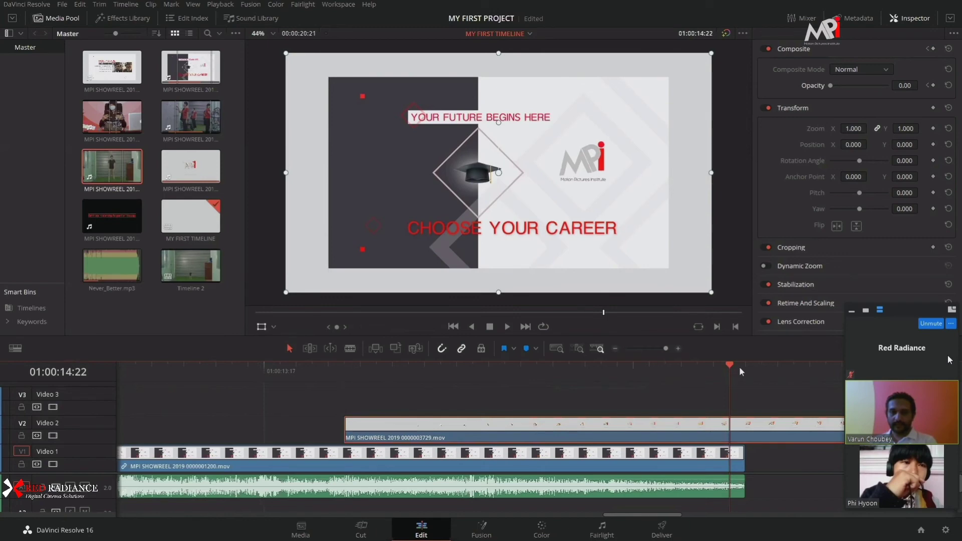
key("Right")
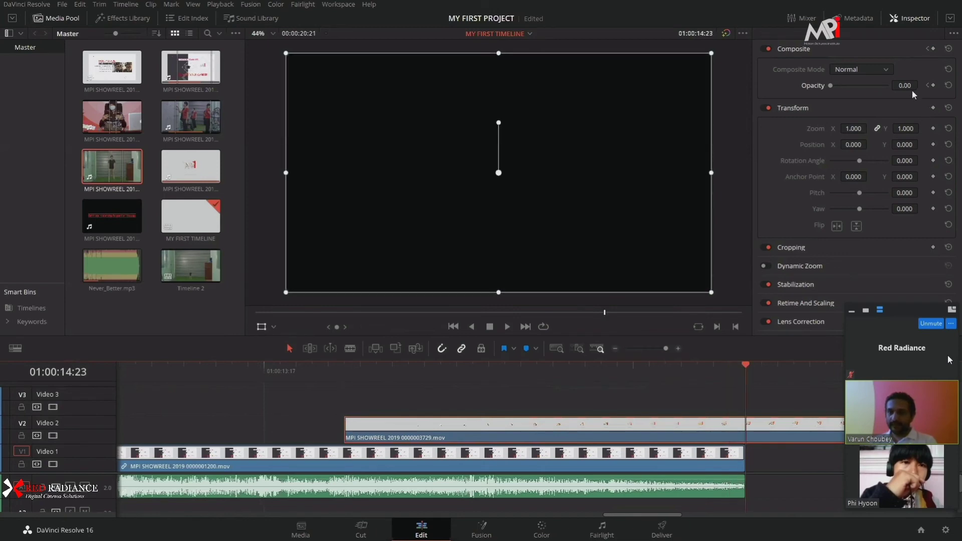
left_click(905, 85)
type("100")
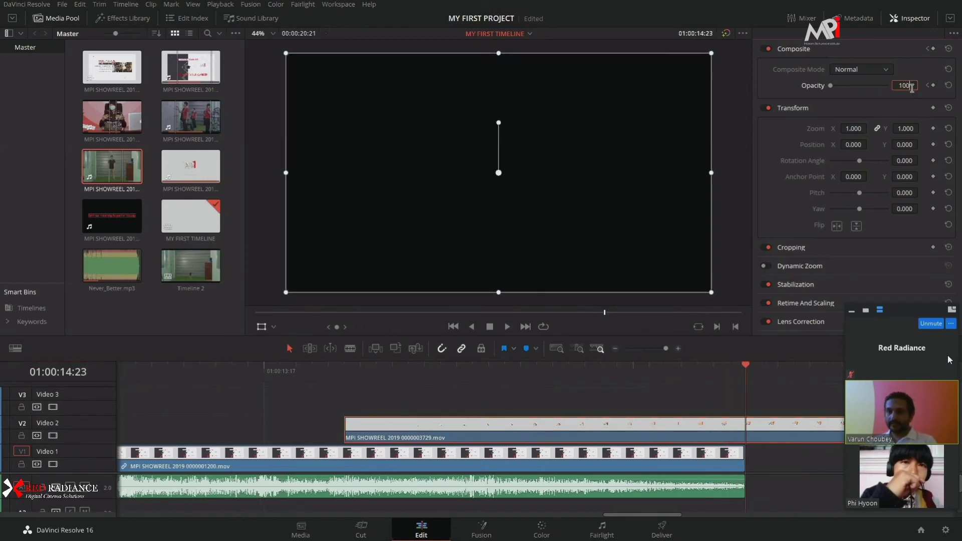
key("Return")
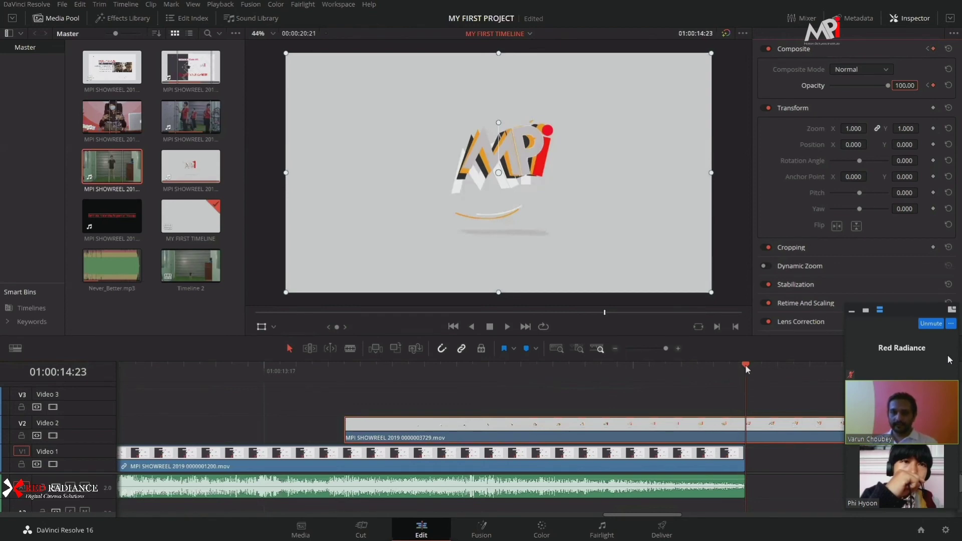
Step back and forth through the frames between the two Opacity keyframes to examine the fade-in over the Video 1 clip.
left_click_drag(746, 367, 618, 366)
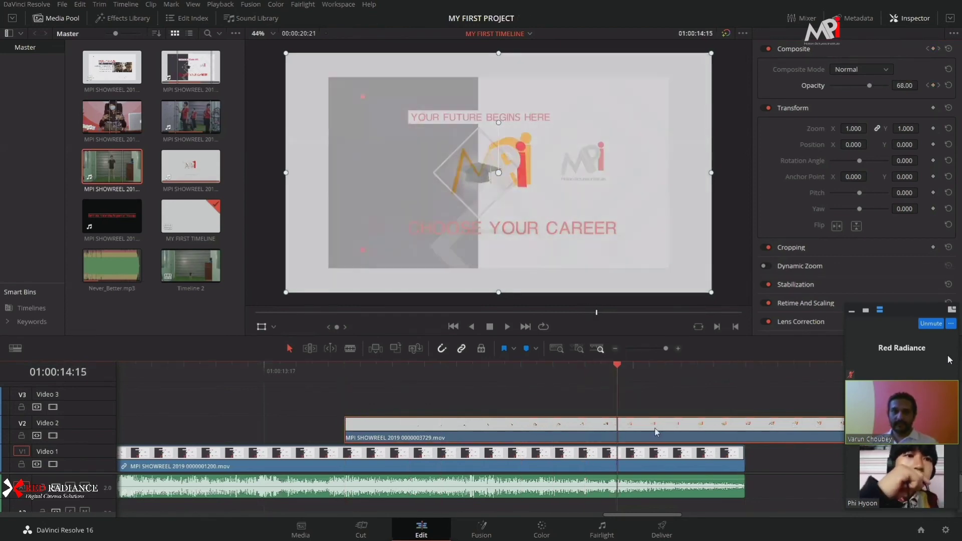
key("Right")
key("Right")
key("Right")
key("Right")
key("Right")
key("Left")
key("Left")
key("Left")
key("Left")
key("Left")
key("Left")
key("Left")
key("Left")
key("Left")
key("Left")
key("Left")
key("Left")
key("Left")
key("Left")
key("Left")
key("Left")
key("Left")
key("Left")
key("Left")
key("Left")
key("Right")
key("Right")
key("Right")
key("Right")
key("Right")
key("Right")
key("Right")
key("Right")
key("Right")
key("Right")
key("Right")
key("Right")
key("Right")
key("Right")
key("Right")
key("Right")
key("Right")
key("Right")
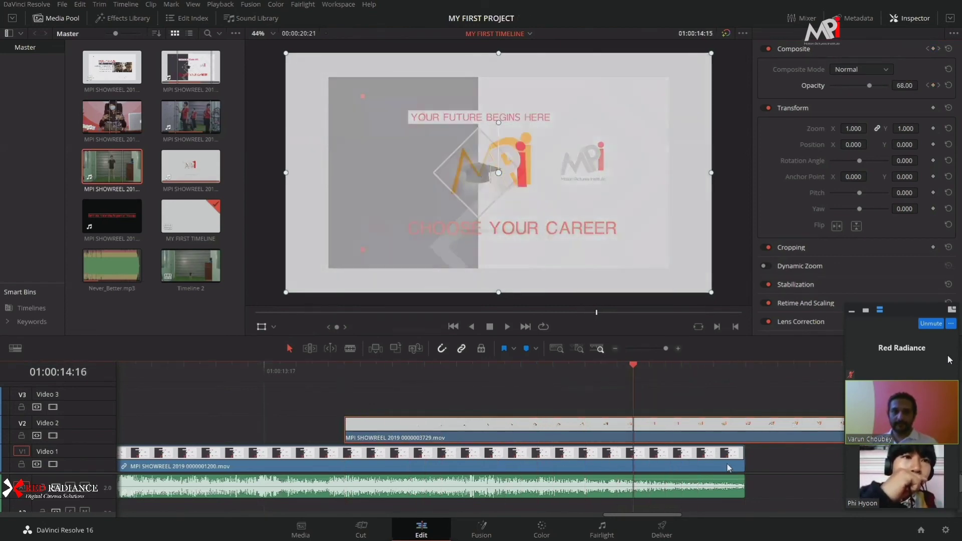
key("Right")
key("Right")
key("Right")
key("Left")
key("Left")
key("Left")
key("Left")
key("Left")
key("Left")
key("Left")
key("Left")
key("Left")
key("Left")
key("Left")
key("Left")
key("Left")
key("Left")
key("Left")
key("Right")
key("Right")
key("Right")
key("Right")
key("Right")
key("Right")
key("Right")
key("Right")
key("Left")
key("Left")
key("Left")
key("Left")
key("Left")
key("Left")
key("Left")
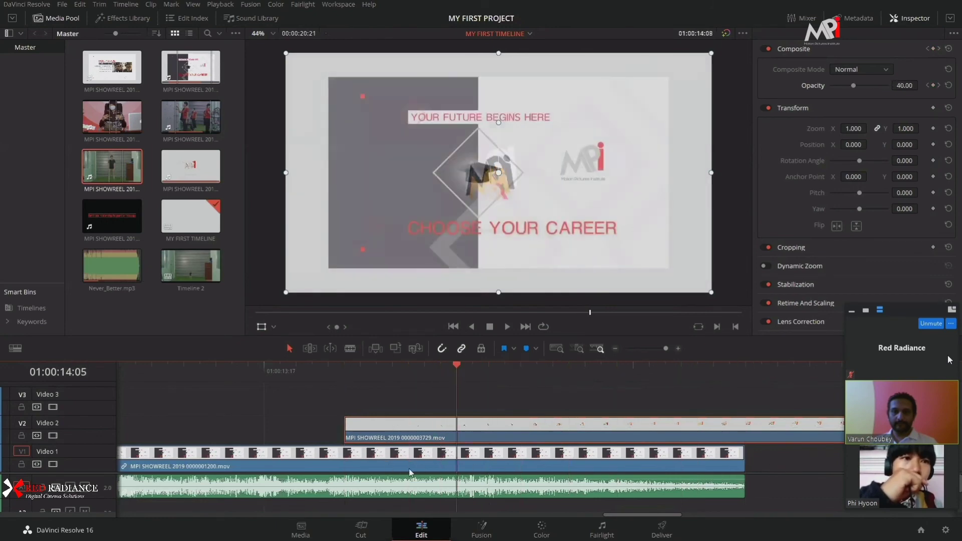
key("Right")
key("Right")
key("Right")
key("Right")
key("Right")
key("Right")
key("Right")
key("Right")
key("Right")
key("Right")
key("Right")
key("Right")
key("Right")
key("Right")
key("Right")
key("Right")
key("Right")
key("Right")
key("Left")
key("Left")
key("Left")
key("Left")
key("Left")
key("Left")
key("Left")
key("Left")
key("Left")
key("Left")
key("Left")
key("Left")
key("Left")
key("Left")
key("Left")
key("Left")
key("Left")
key("Left")
key("Left")
key("Left")
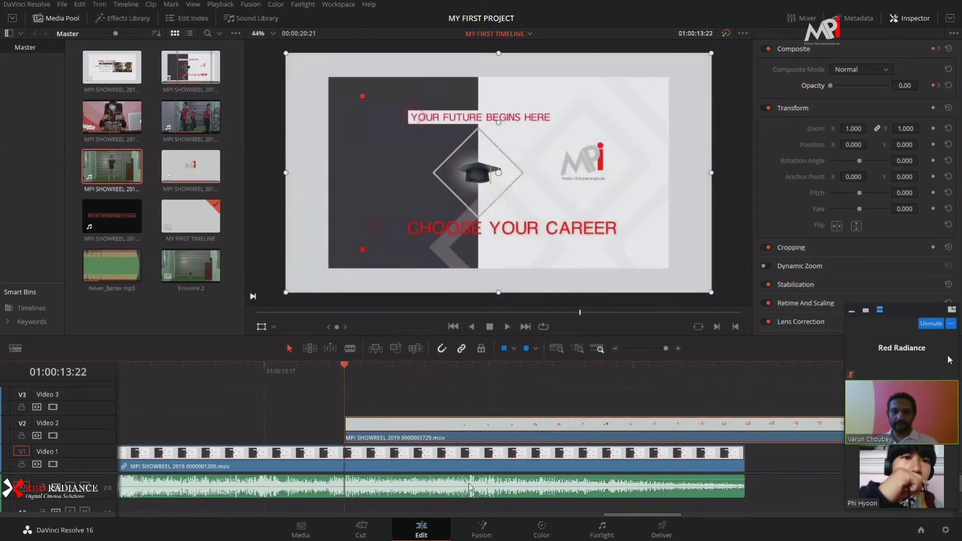
Step forward through the last Video 2 clip's fade-in and back again to review it frame by frame.
key("Right")
key("Right")
key("Right")
key("Right")
key("Right")
key("Right")
key("Right")
key("Right")
key("Right")
key("Right")
key("Right")
key("Right")
key("Right")
key("Right")
key("Right")
key("Right")
key("Right")
key("Right")
key("Right")
key("Right")
key("Left")
key("Left")
key("Left")
key("Left")
key("Left")
key("Left")
key("Left")
key("Left")
key("Left")
key("Left")
key("Left")
key("Left")
key("Left")
key("Left")
key("Left")
key("Left")
key("Left")
key("Left")
key("Left")
key("Left")
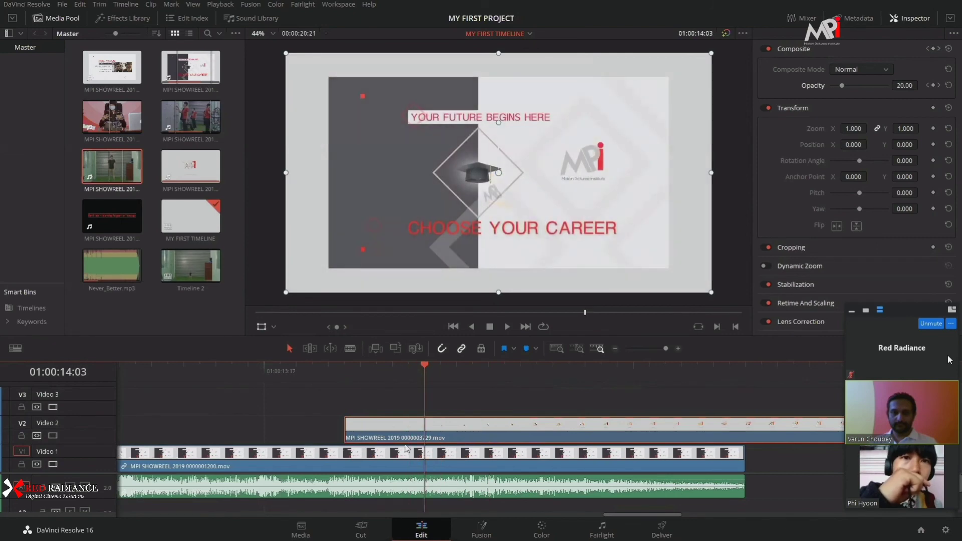
Show the last Video 2 clip's keyframe track and Opacity curve in an enlarged timeline, with the playhead at 01:00:14:11.
key("ctrl+minus")
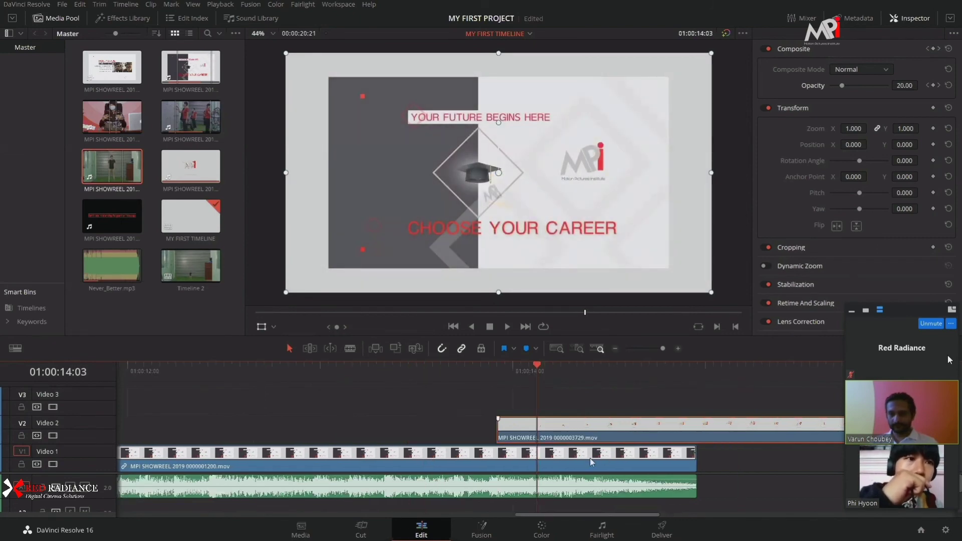
key("ctrl+minus")
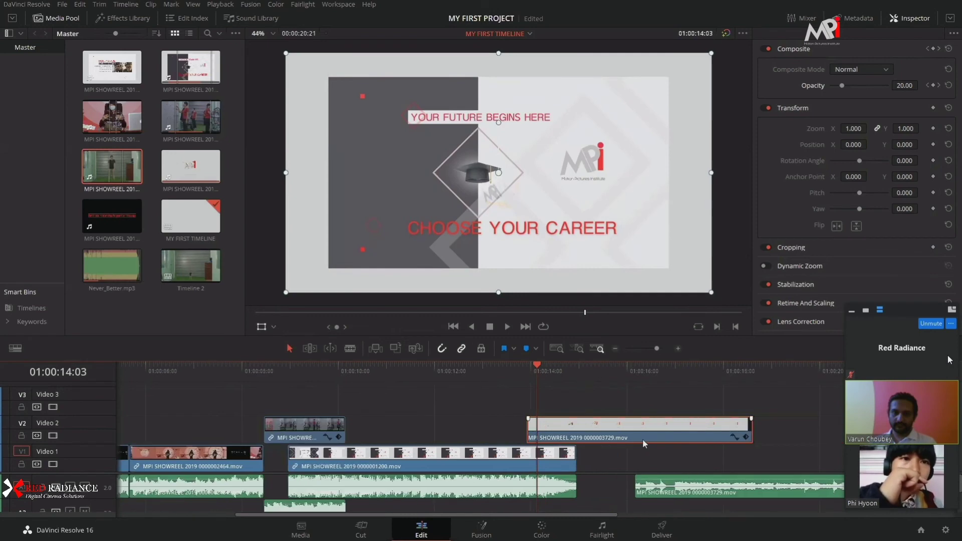
left_click_drag(538, 367, 554, 380)
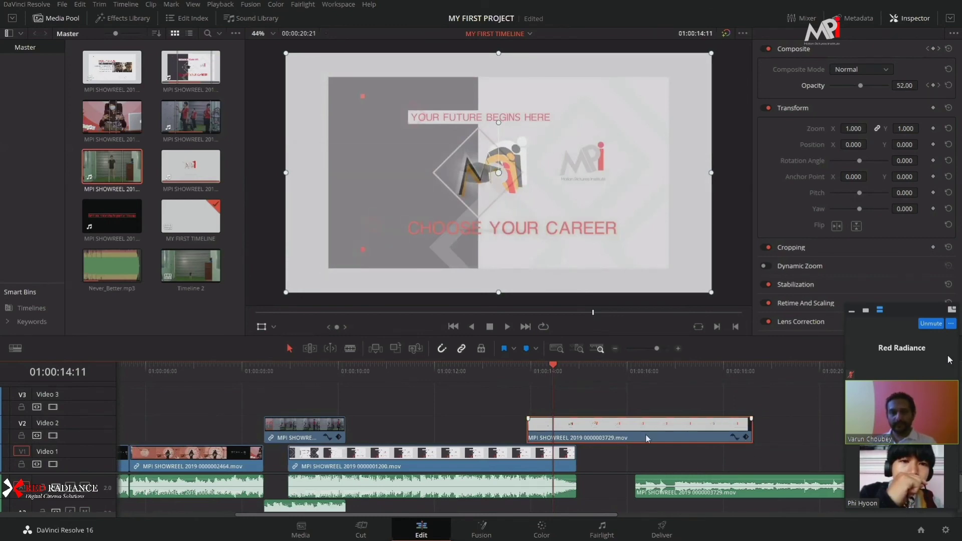
left_click(747, 438)
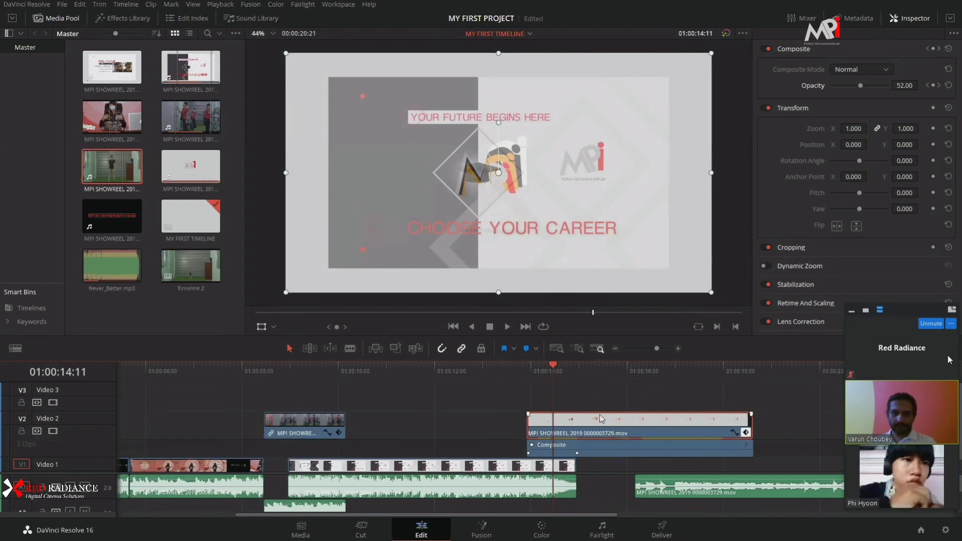
scroll(543, 435, "right", 2)
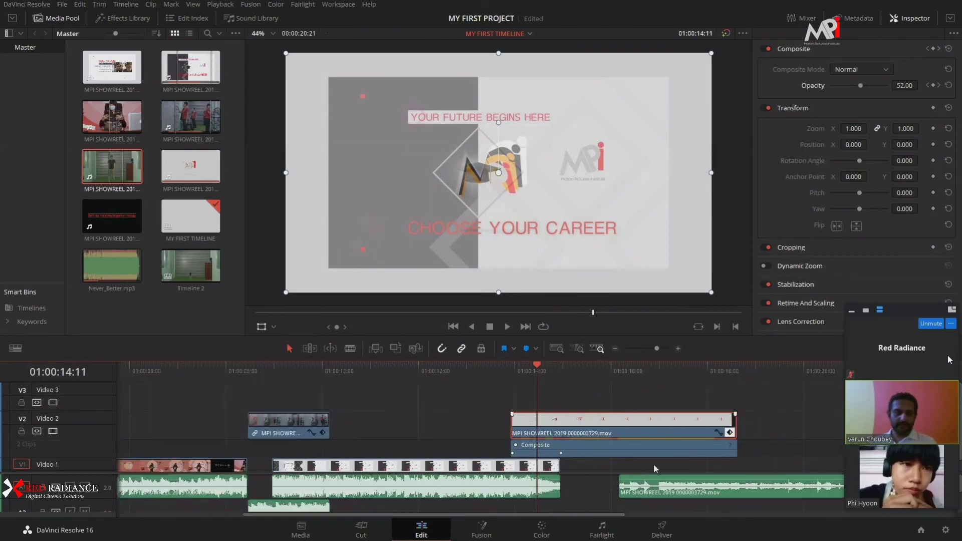
scroll(748, 462, "up", 2)
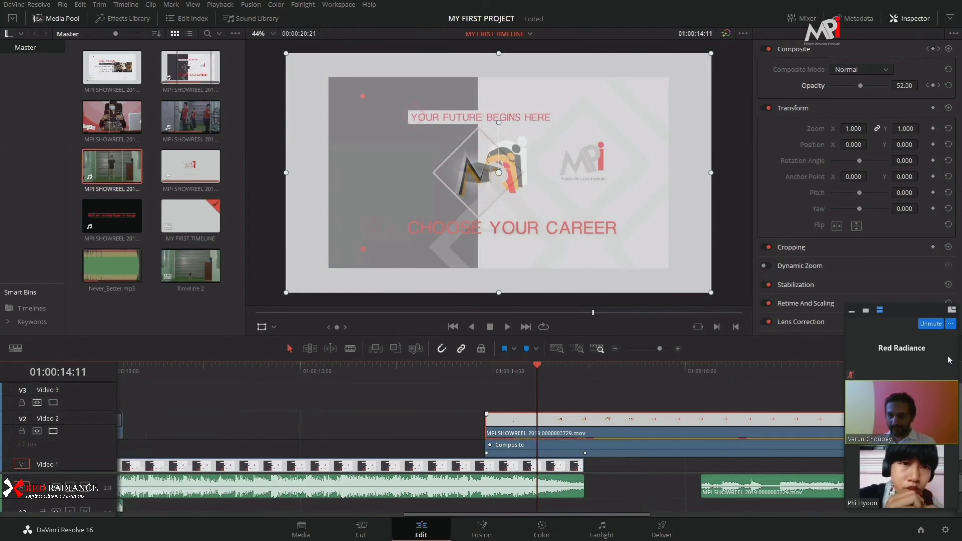
key("shift+c")
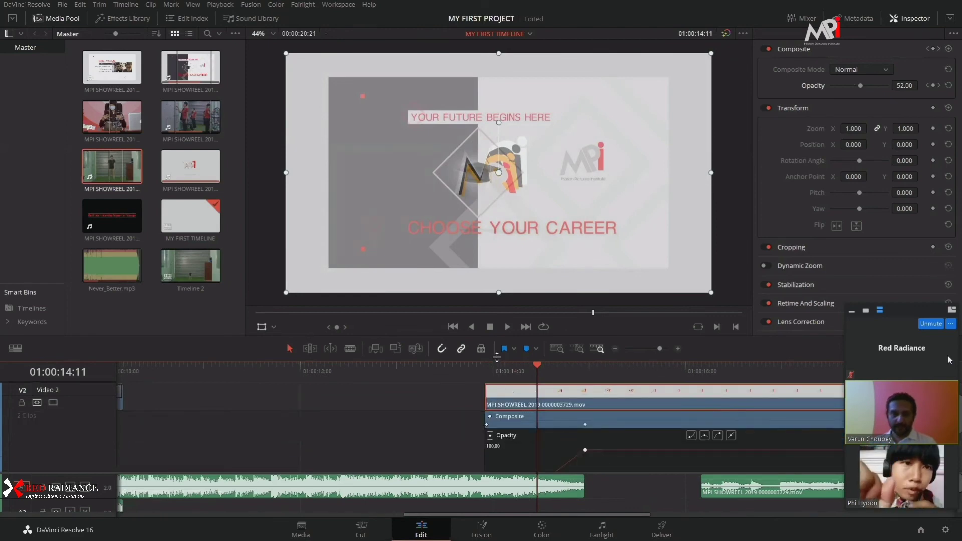
left_click_drag(499, 360, 498, 253)
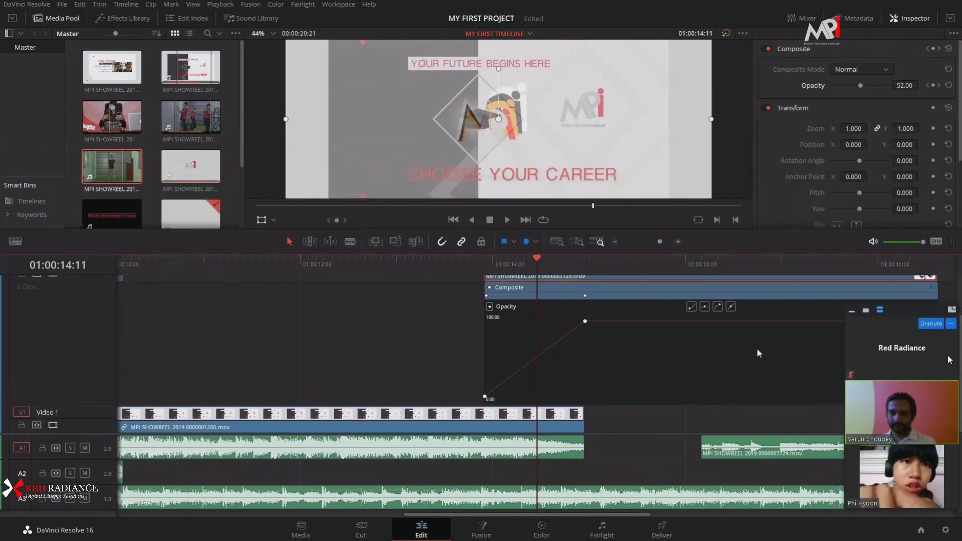
scroll(758, 351, "up", 2)
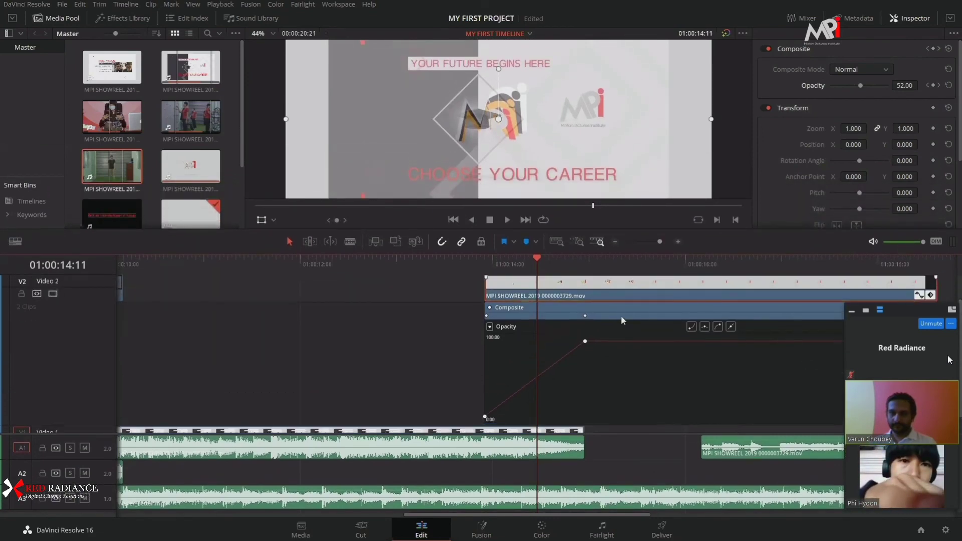
Move the second Opacity keyframe about two frames along and smooth the curve leading into it with a lengthened Bezier handle.
left_click(585, 342)
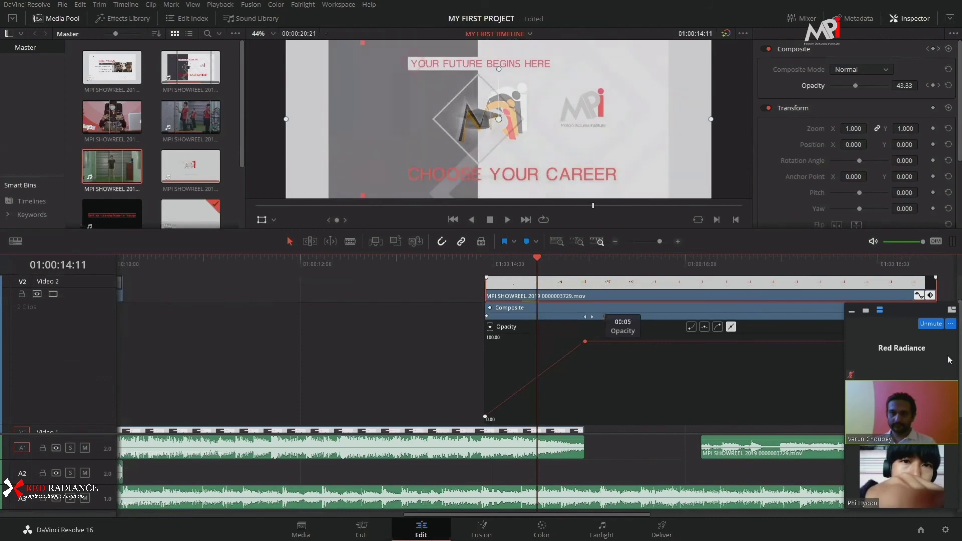
left_click_drag(585, 341, 594, 343)
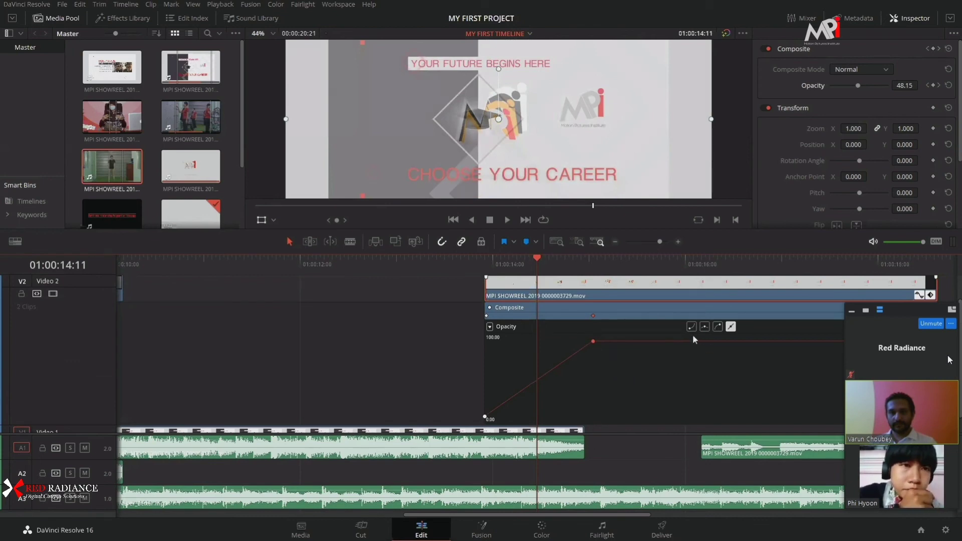
left_click(718, 327)
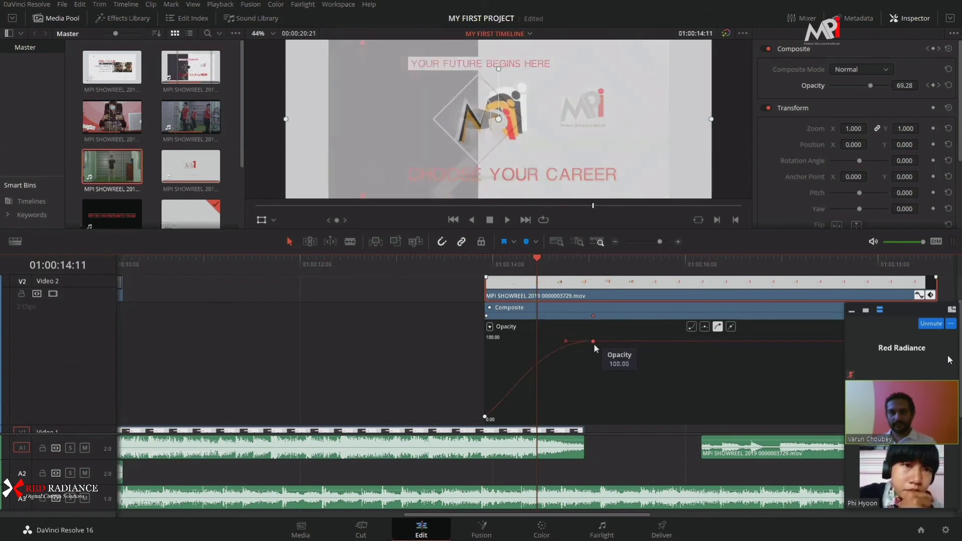
key("ctrl+s")
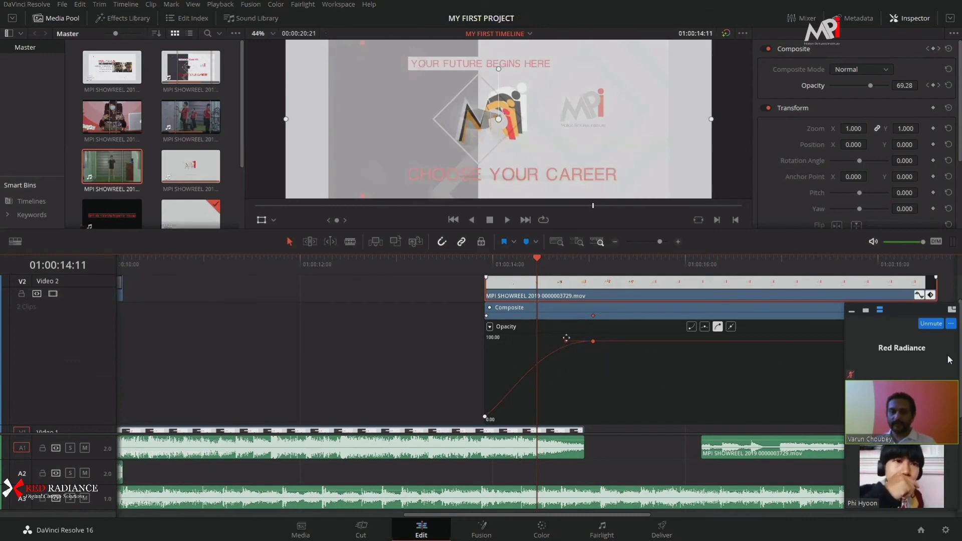
left_click_drag(566, 341, 550, 345)
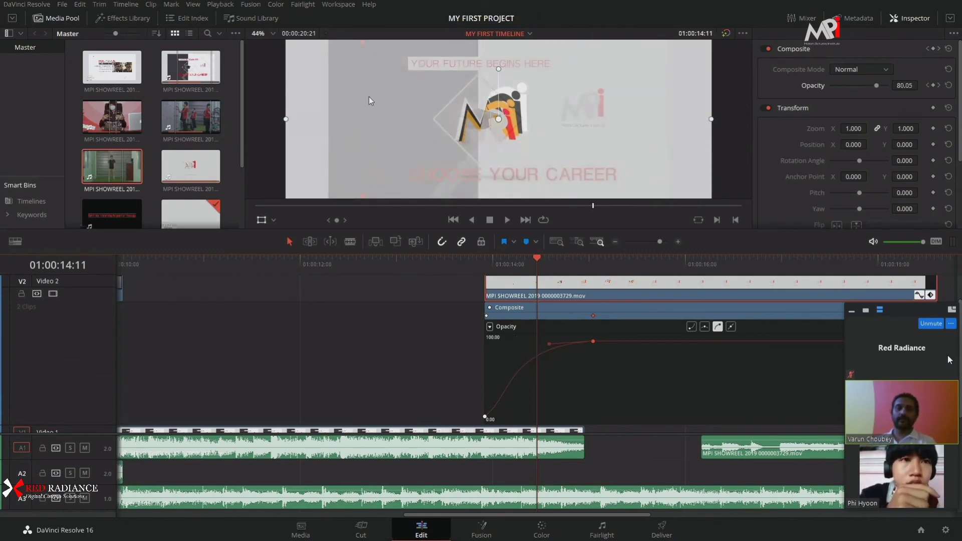
Hide the keyframe track and the Opacity curve of the last Video 2 clip in the timeline.
left_click(931, 296)
left_click(921, 297)
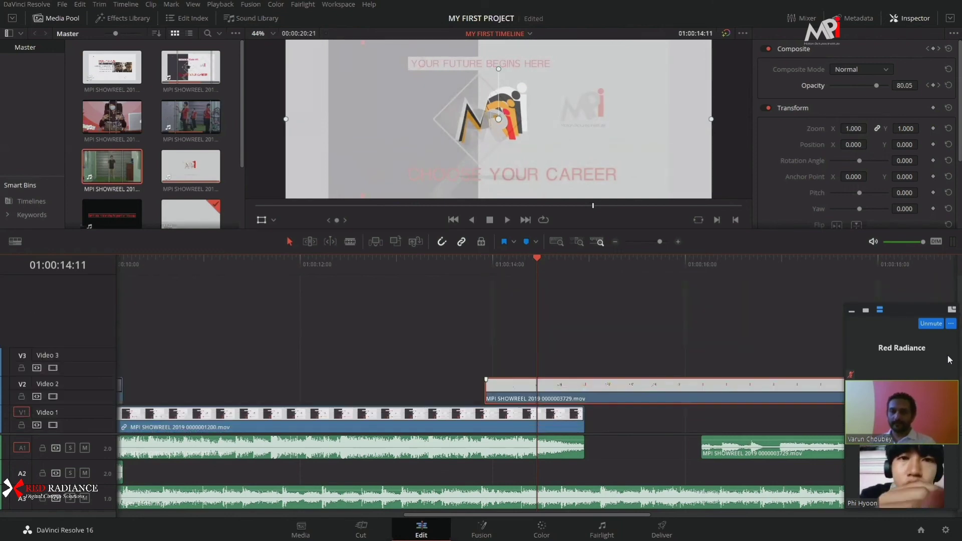
left_click(930, 398)
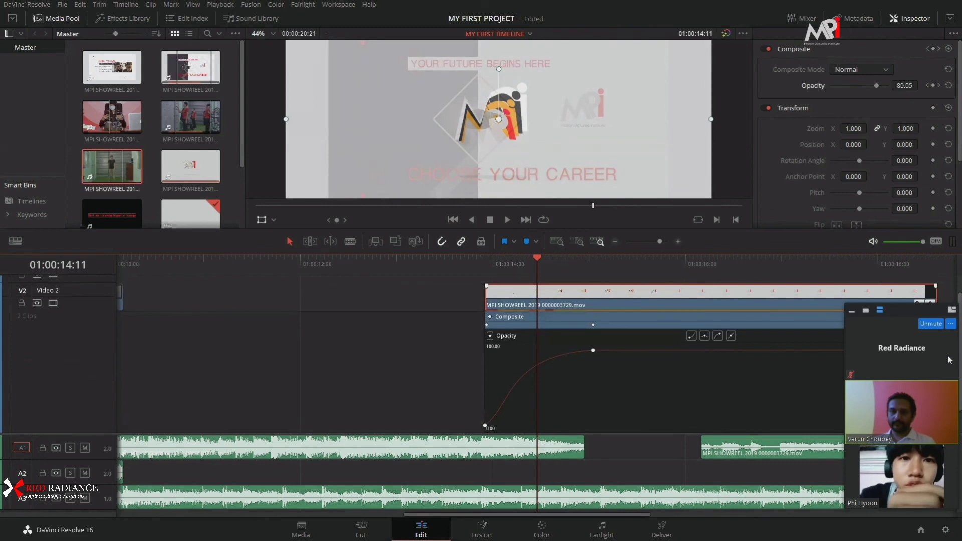
key("shift+c")
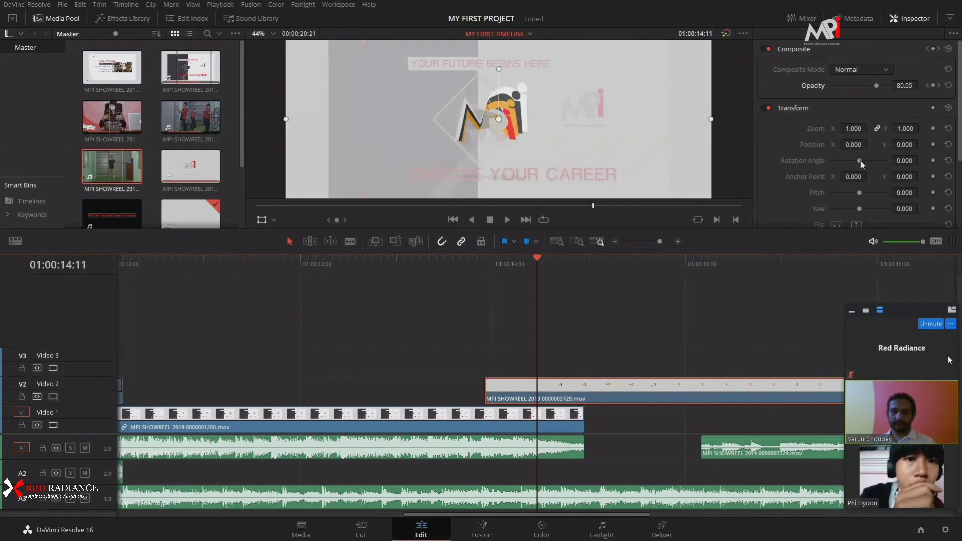
Expand the Video 2 clip's Cropping settings and show its frame at 01:00:16:04 in an enlarged viewer.
scroll(858, 186, "down", 3)
scroll(858, 187, "up", 2)
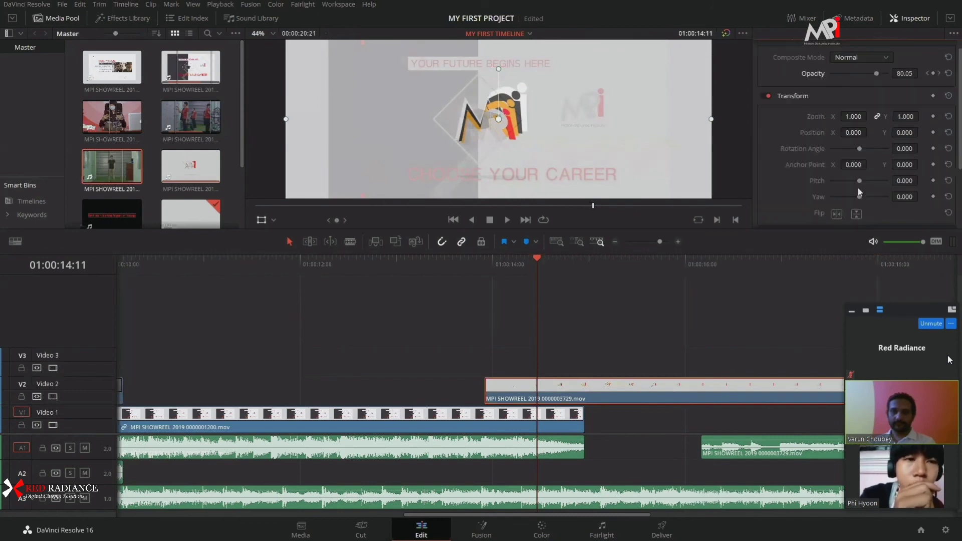
scroll(859, 191, "down", 3)
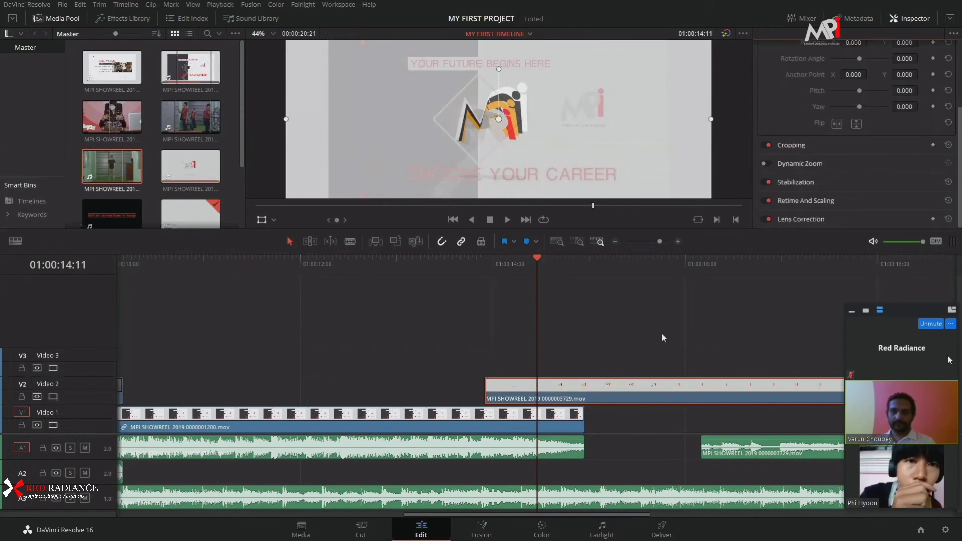
scroll(662, 332, "down", 3)
scroll(614, 346, "down", 3)
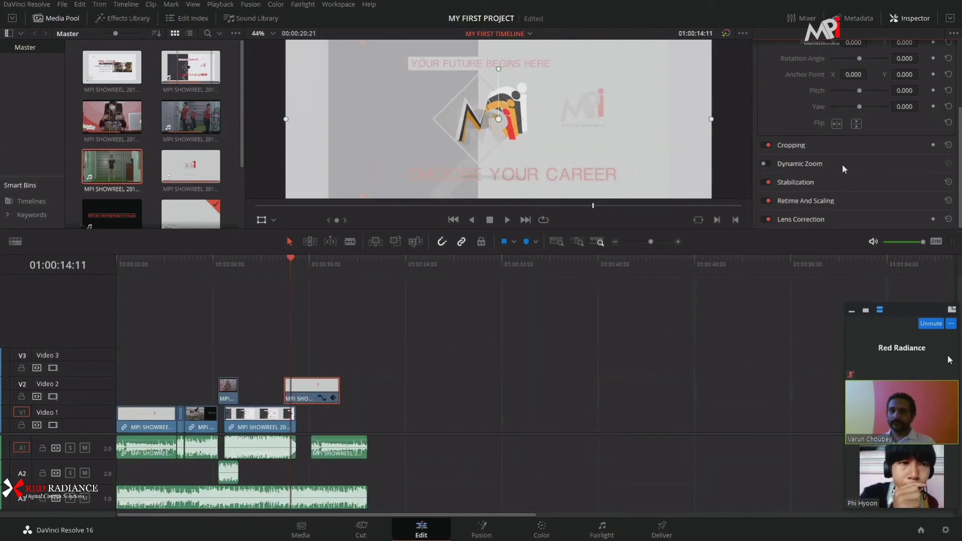
scroll(846, 166, "up", 3)
scroll(846, 167, "down", 3)
left_click(793, 147)
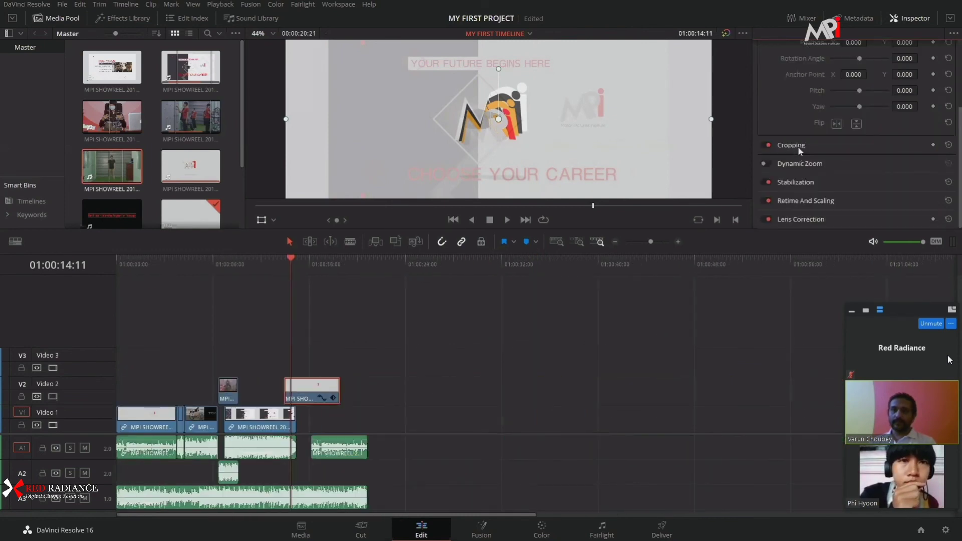
left_click_drag(325, 267, 312, 266)
scroll(386, 337, "up", 3)
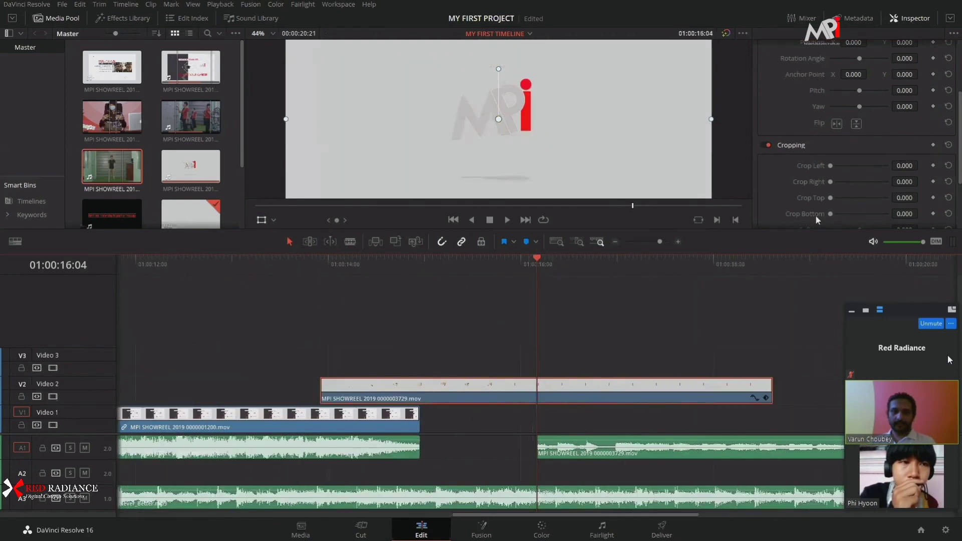
left_click_drag(616, 232, 634, 289)
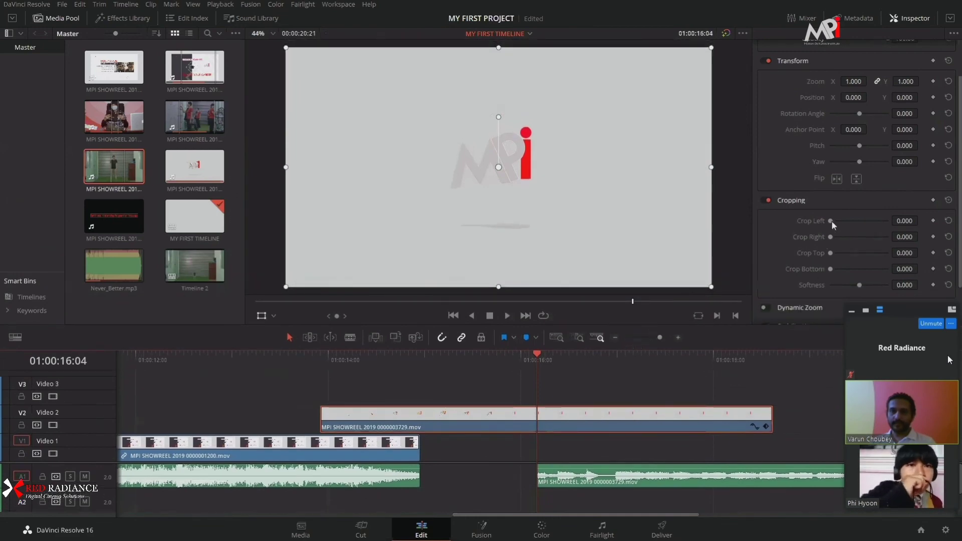
Crop the last Video 2 clip 617.7 left, 684.5 right, 244.2 top and 263 bottom, and set Softness to 49.57.
left_click_drag(832, 222, 845, 270)
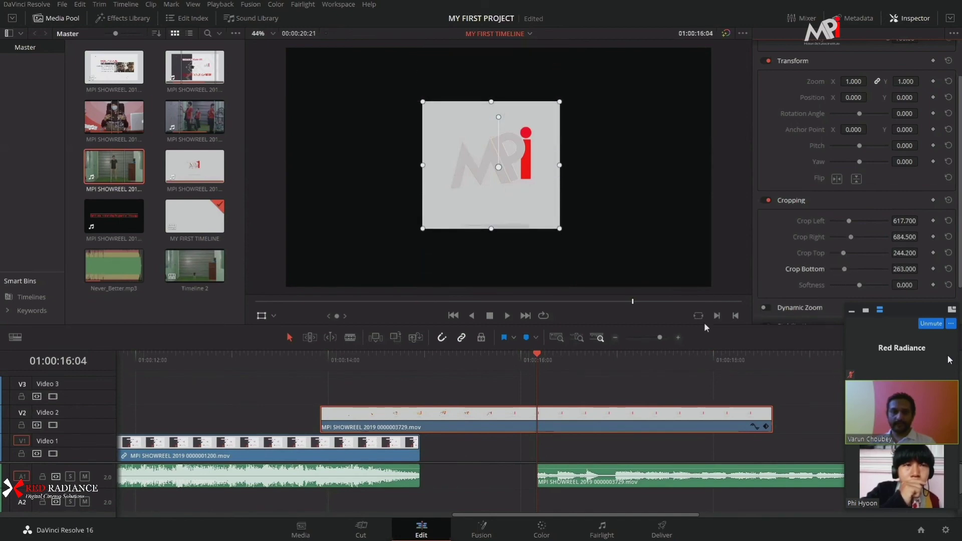
left_click_drag(406, 371, 457, 399)
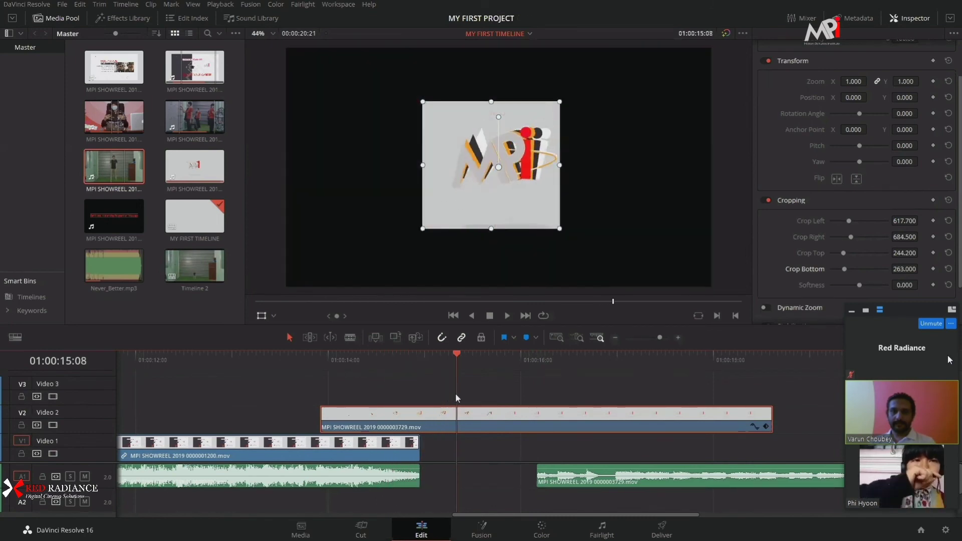
left_click(645, 385)
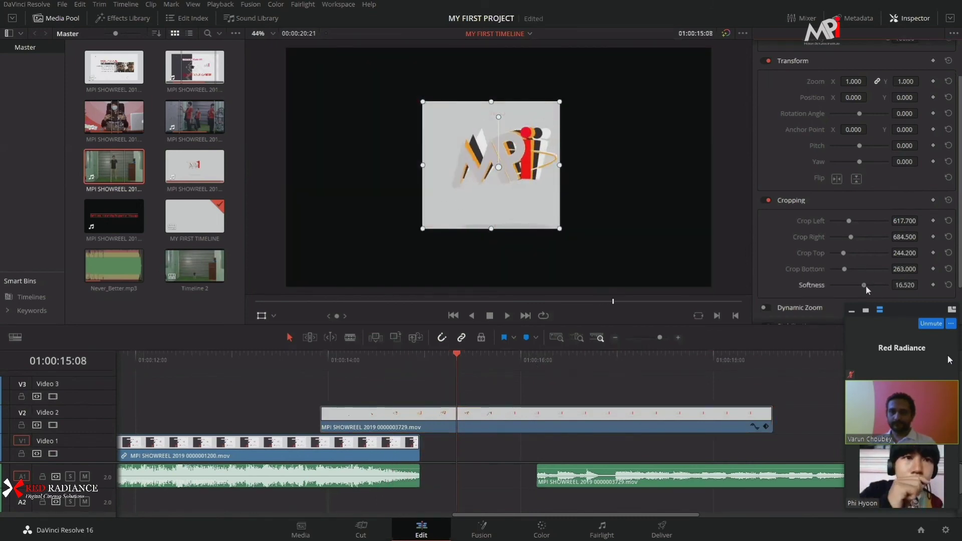
left_click_drag(866, 287, 874, 291)
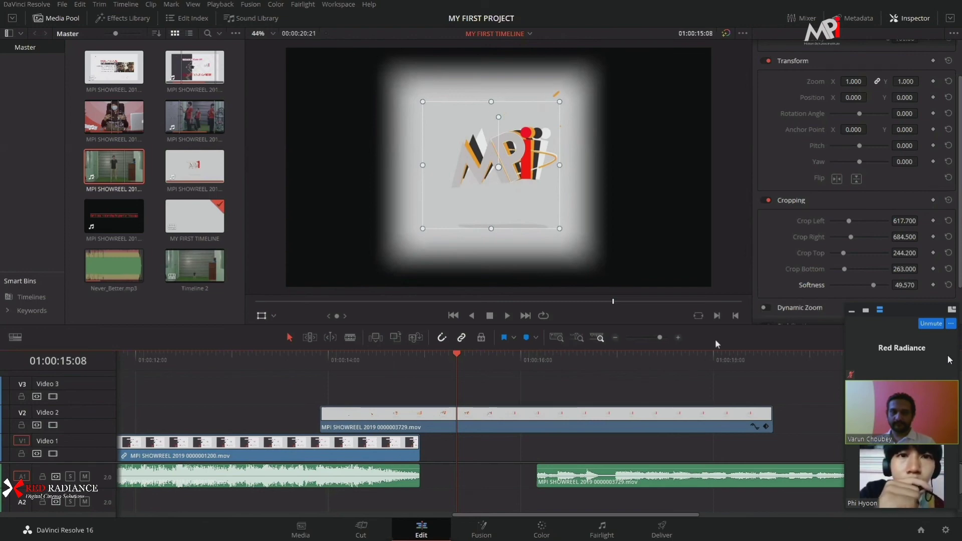
Expand the clip's Stabilization settings to examine their options, and move the playhead to 01:00:15:17.
scroll(834, 270, "down", 2)
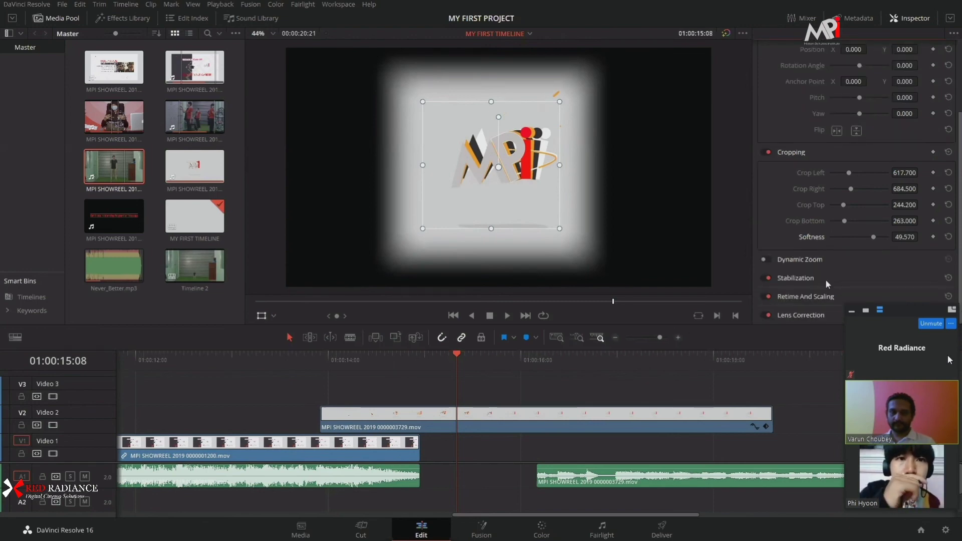
left_click(802, 279)
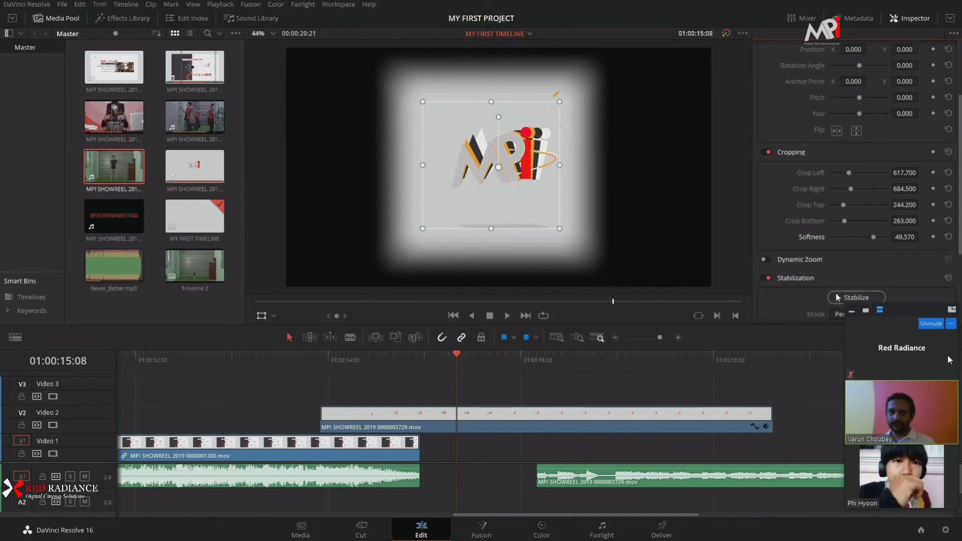
scroll(909, 150, "down", 5)
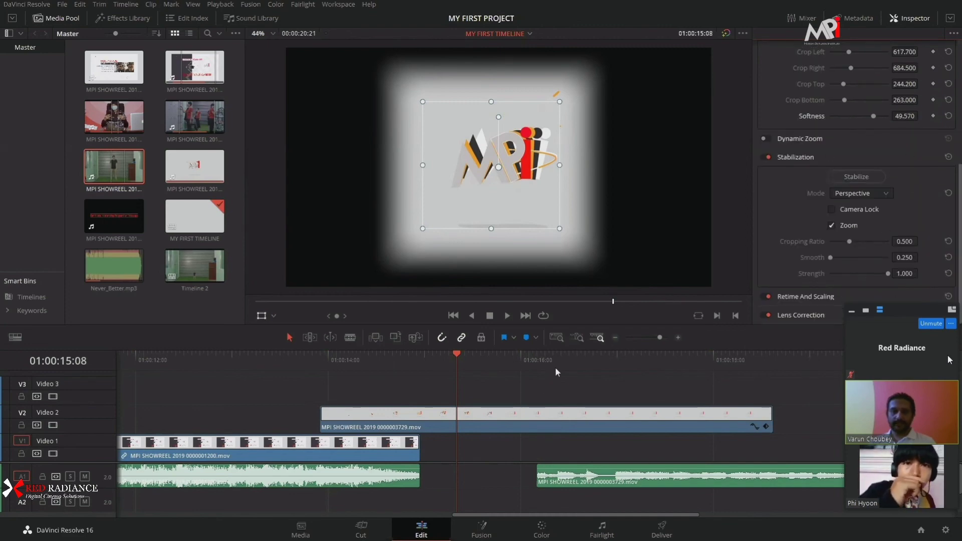
left_click_drag(555, 372, 493, 378)
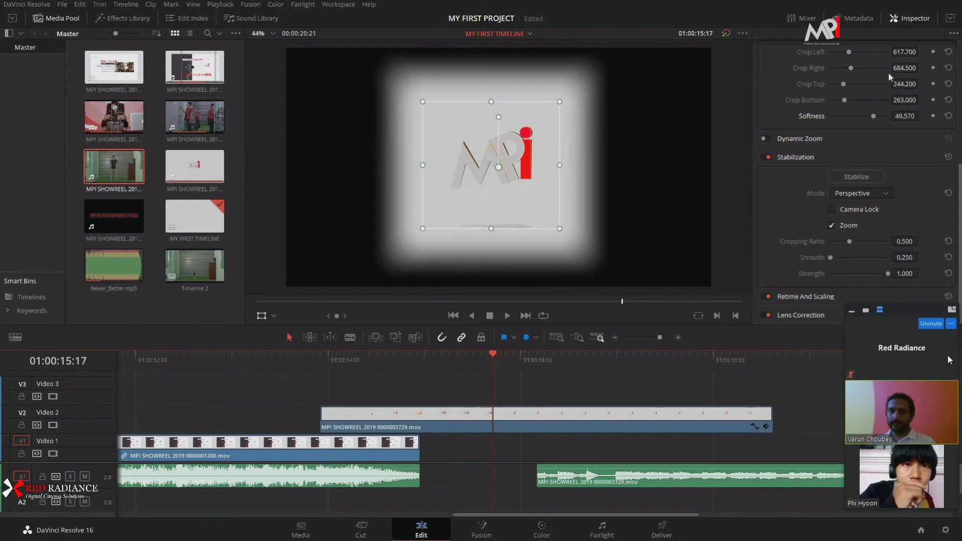
Expand the last Video 2 clip's Dynamic Zoom settings, turn Dynamic Zoom on, and play the clip from 01:00:13:22.
left_click(801, 139)
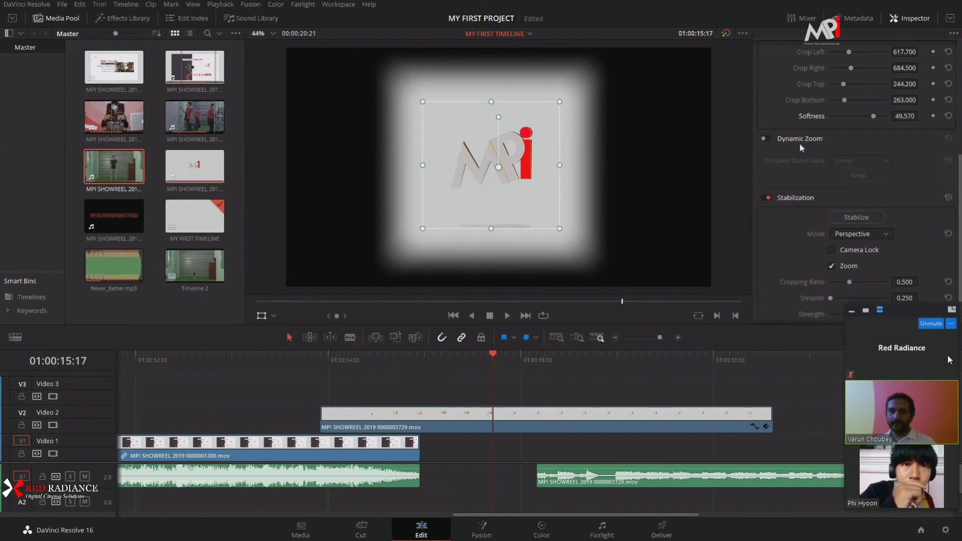
left_click_drag(451, 360, 325, 379)
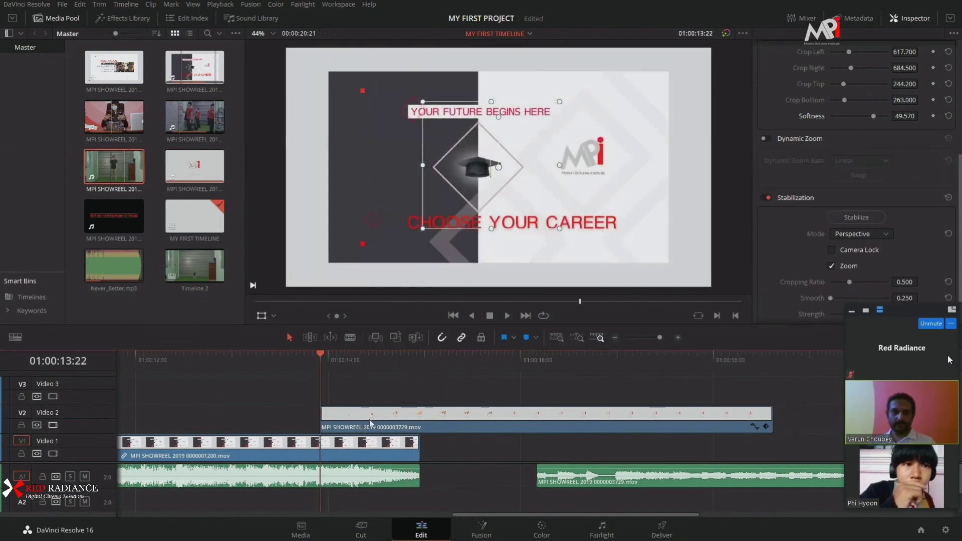
left_click(372, 424)
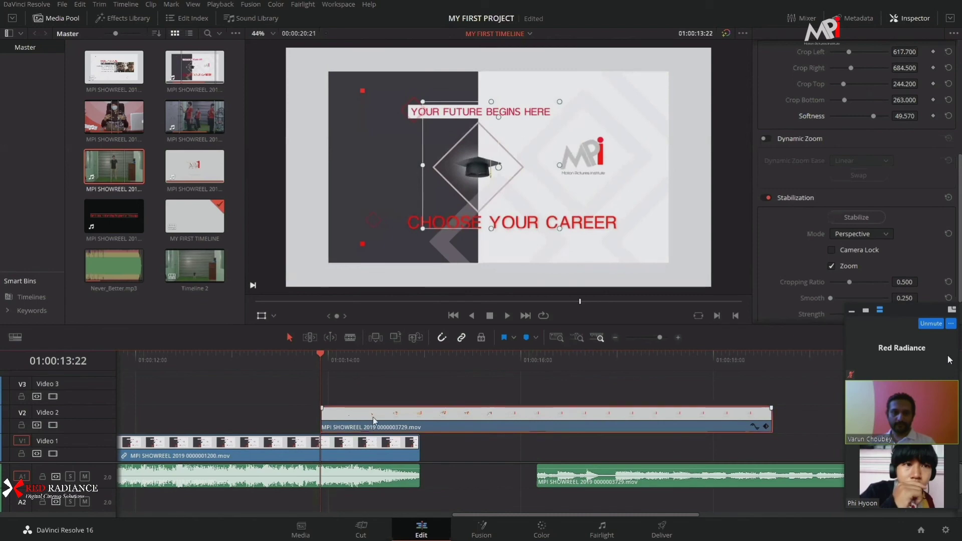
left_click(766, 138)
key("space")
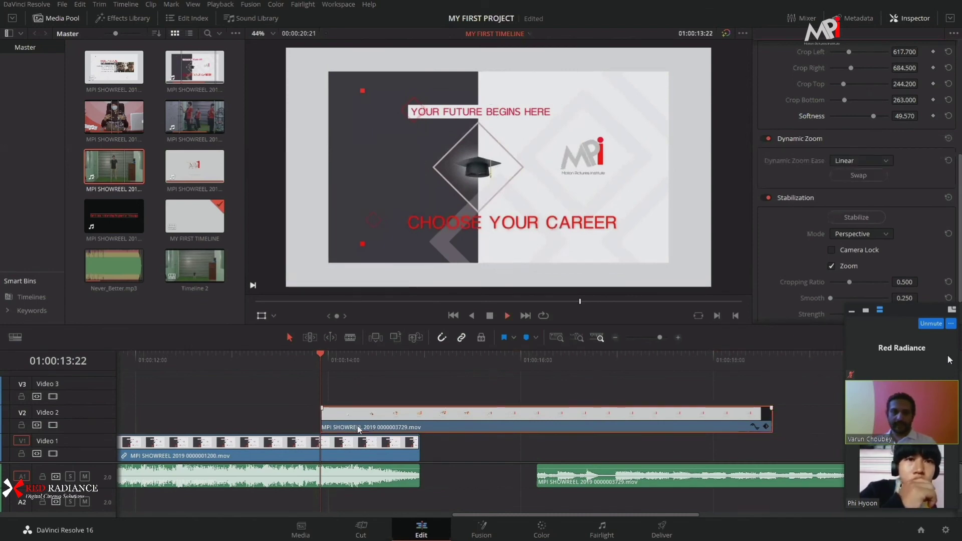
key("space")
Move the playhead to the start of the short TEAM-B title clip on Video 1, at 01:00:05:01.
left_click_drag(337, 365, 255, 365)
scroll(361, 392, "down", 3)
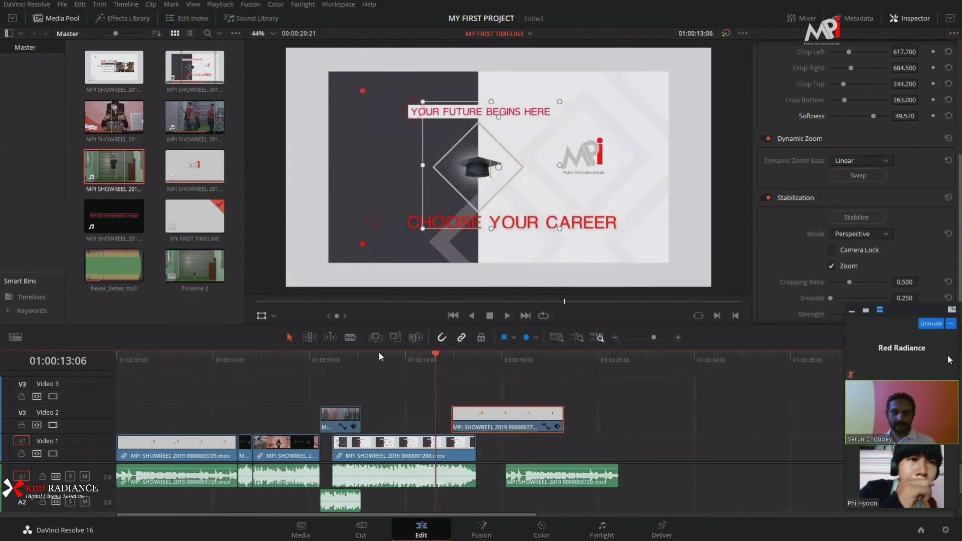
key("space")
left_click(253, 356)
scroll(372, 399, "up", 3)
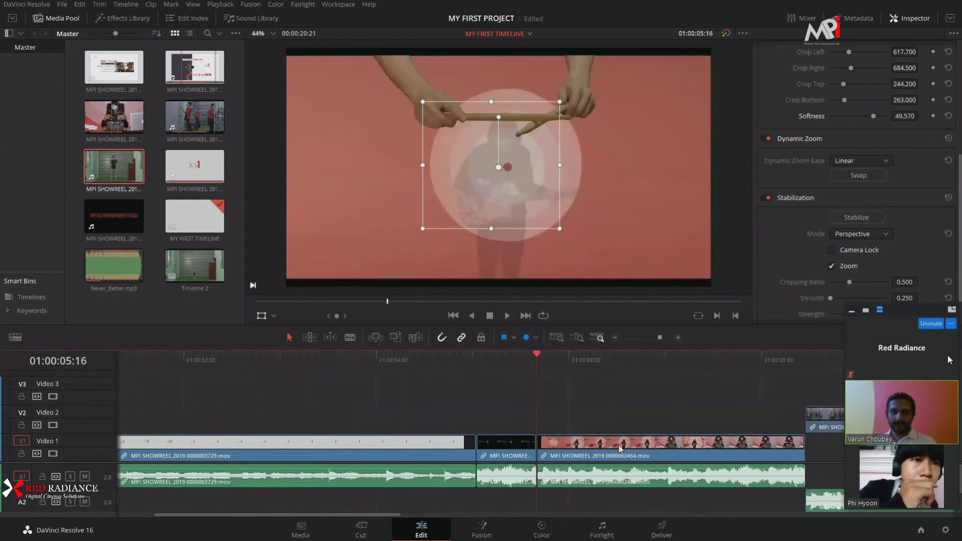
left_click(498, 392)
key("Up")
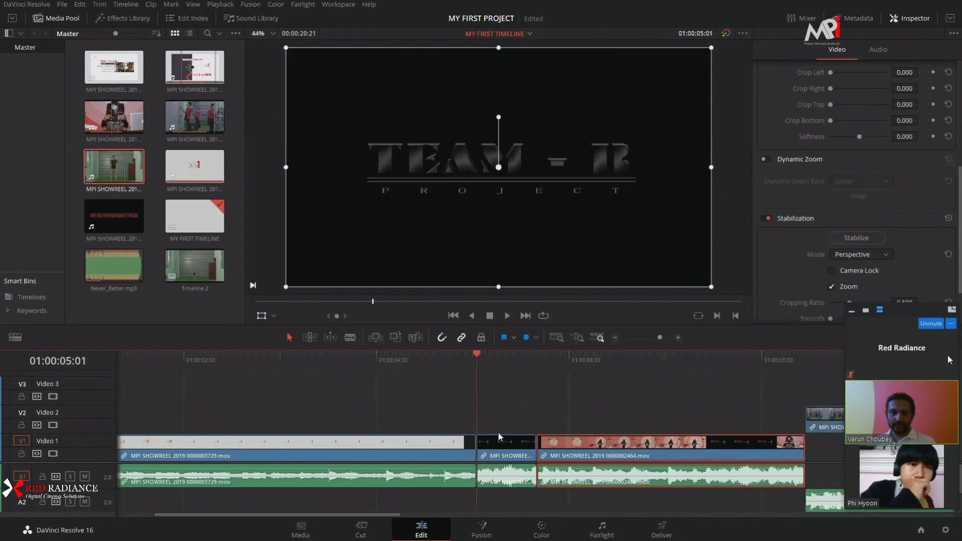
Select the TEAM-B title clip on Video 1 and turn on Dynamic Zoom for it.
key("Right")
key("Right")
key("Right")
left_click(510, 441)
scroll(595, 386, "up", 3)
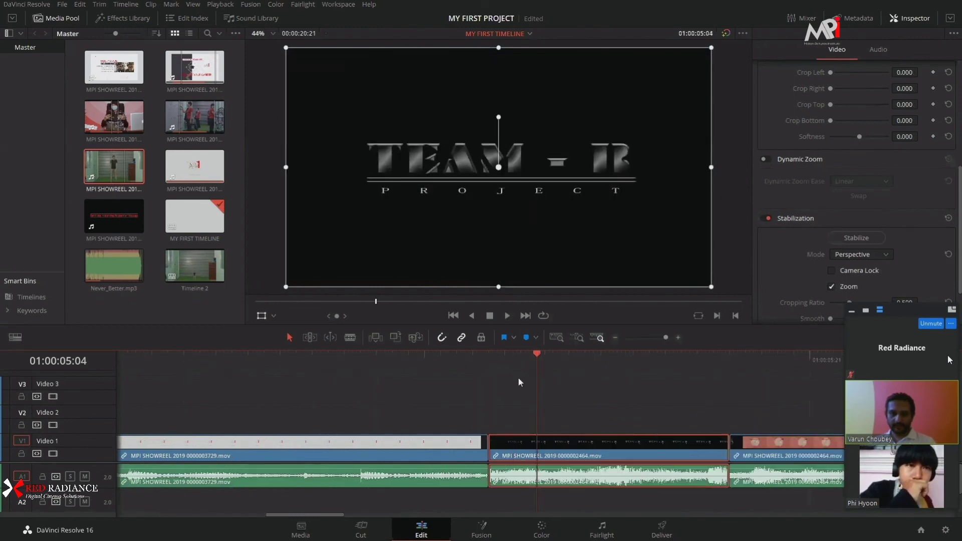
key("Up")
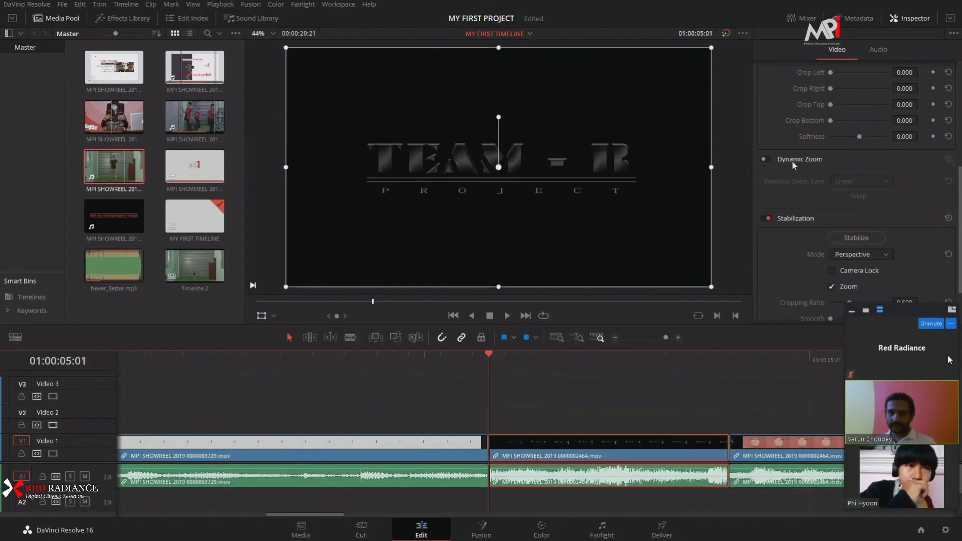
left_click(765, 159)
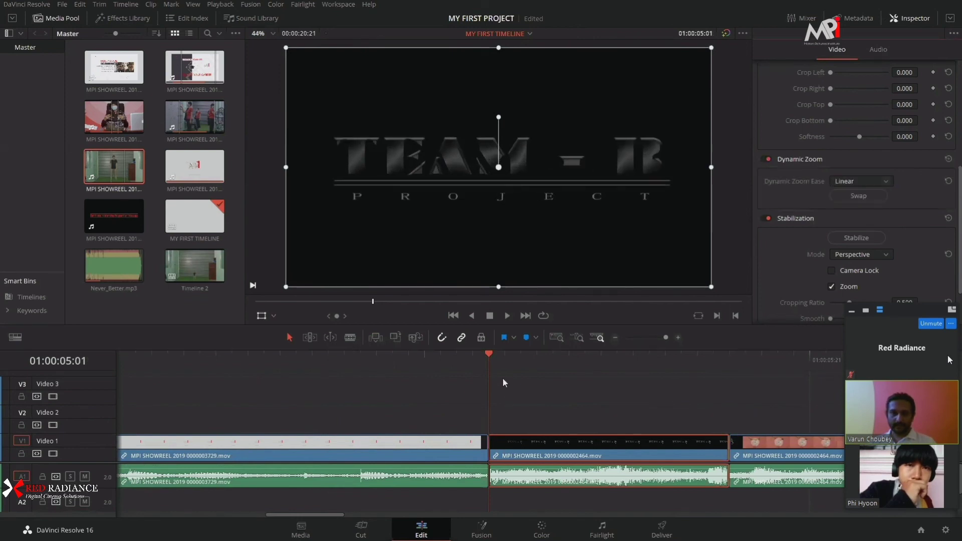
Save the project and mute the Audio 1 track.
key("ctrl+s")
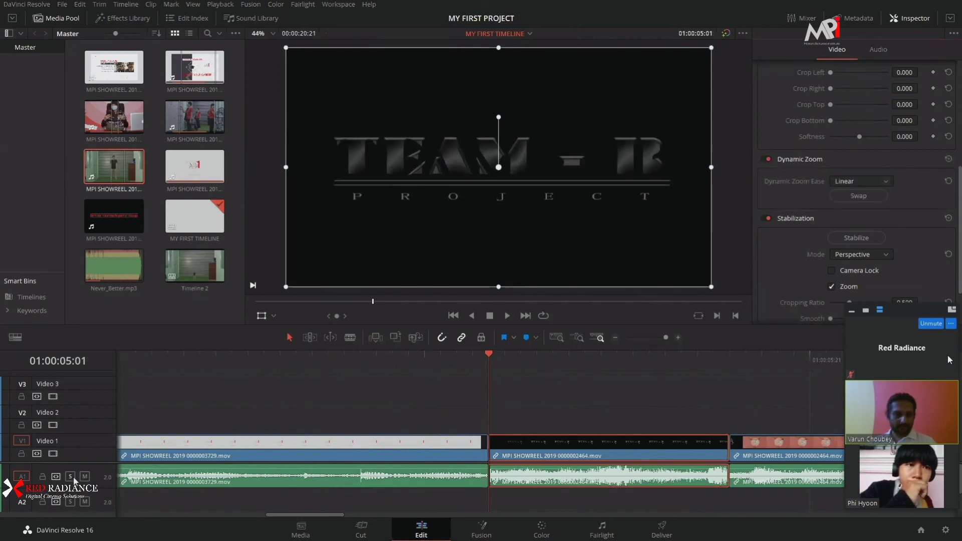
scroll(524, 492, "down", 2)
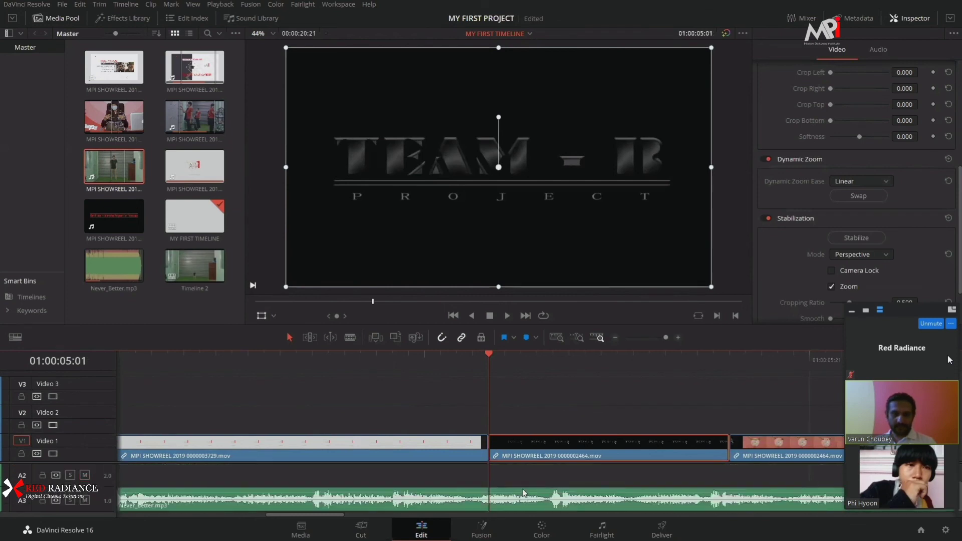
scroll(351, 489, "up", 2)
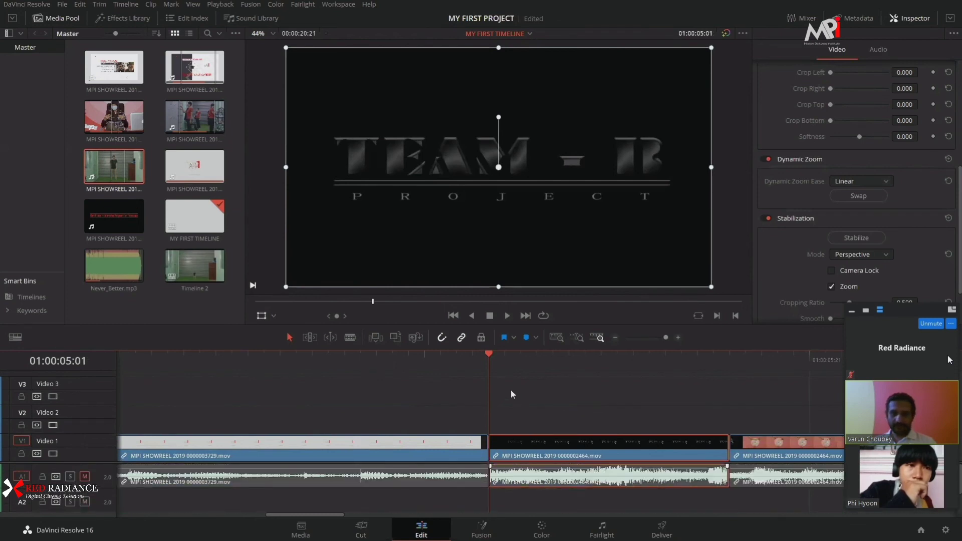
Play the TEAM-B clip's Dynamic Zoom in both directions, swapping the direction and swapping it back.
key("space")
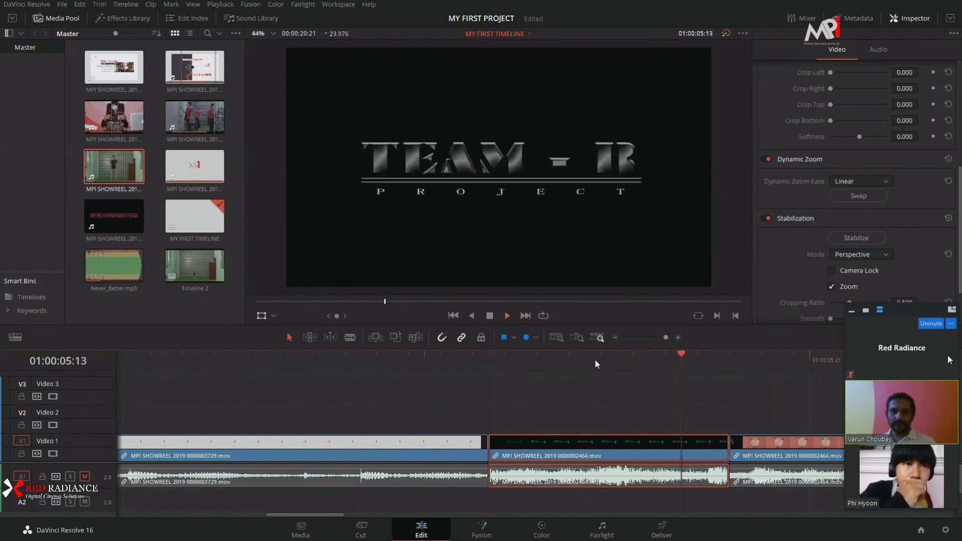
left_click(858, 196)
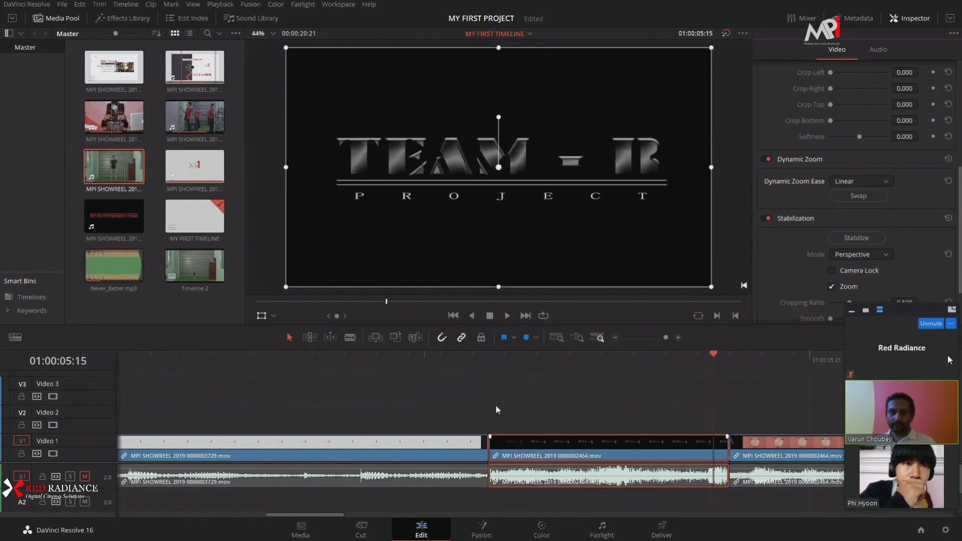
key("space")
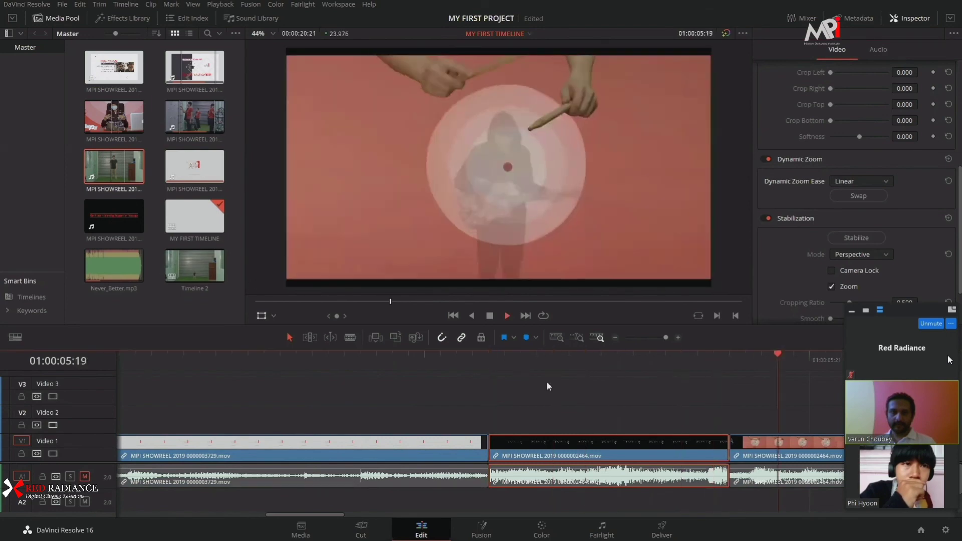
scroll(492, 375, "down", 3)
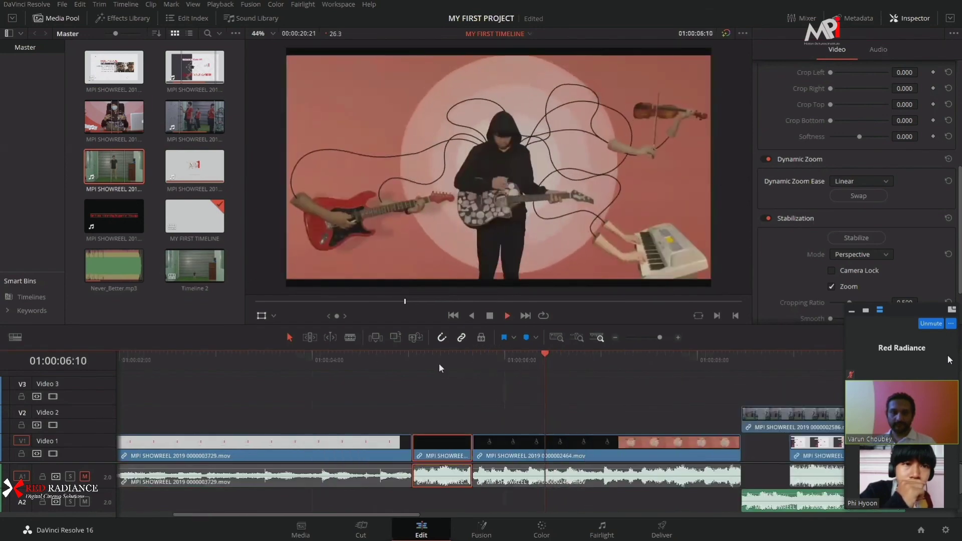
left_click(448, 368)
left_click(422, 369)
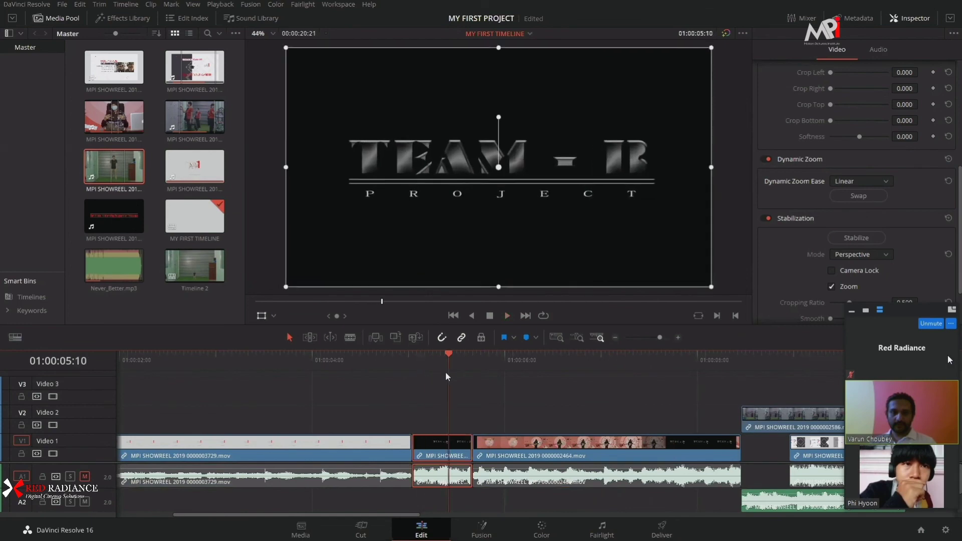
left_click(420, 368)
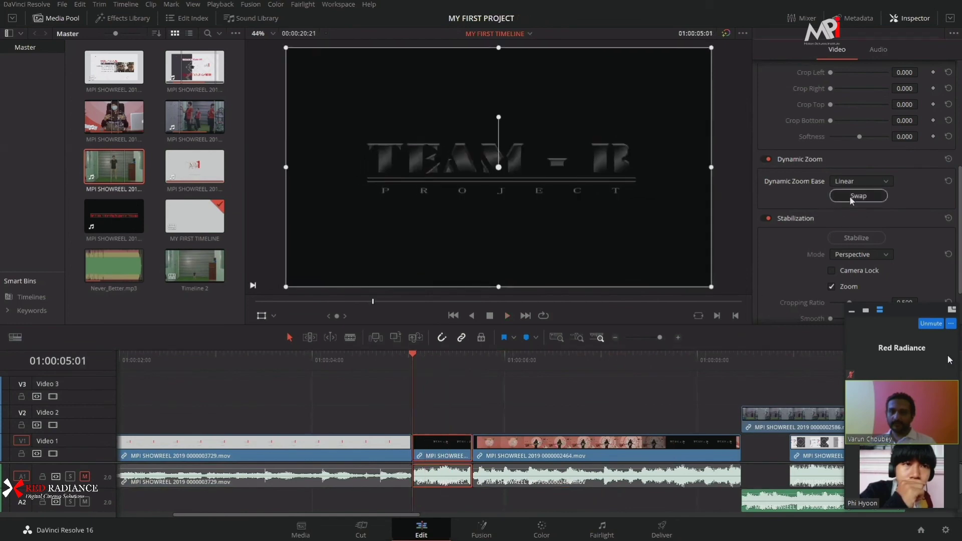
key("space")
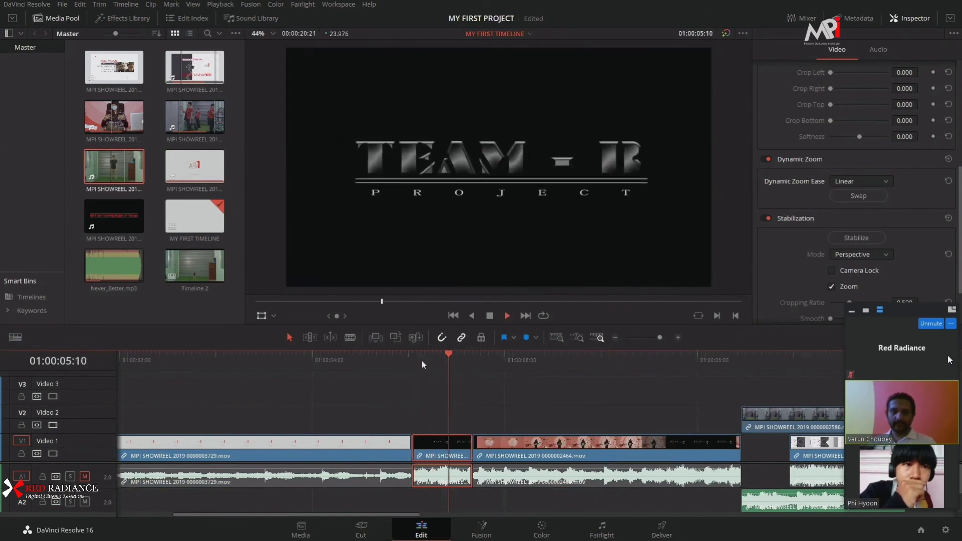
left_click(424, 369)
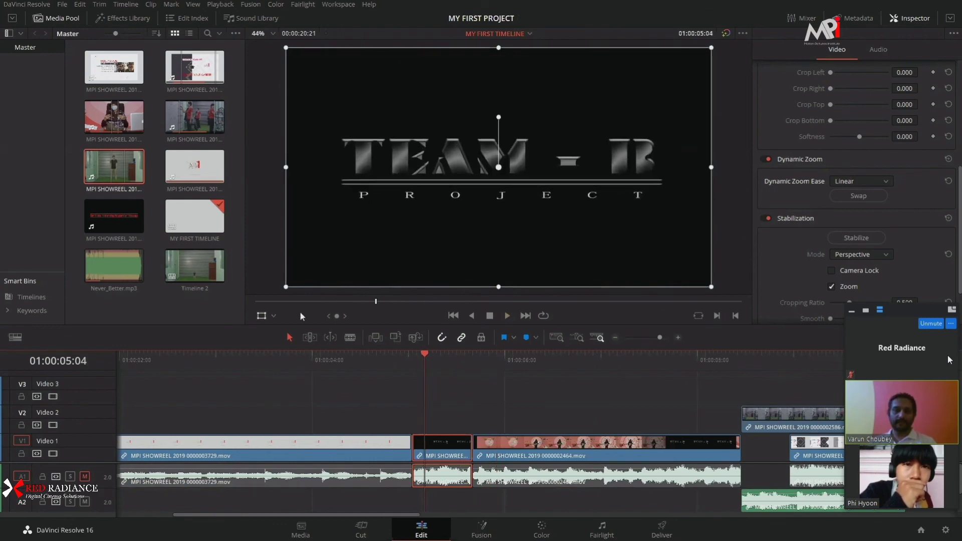
Show the Dynamic Zoom overlay on the TEAM-B clip, play the clip, and return the playhead to 01:00:05:01.
left_click(274, 316)
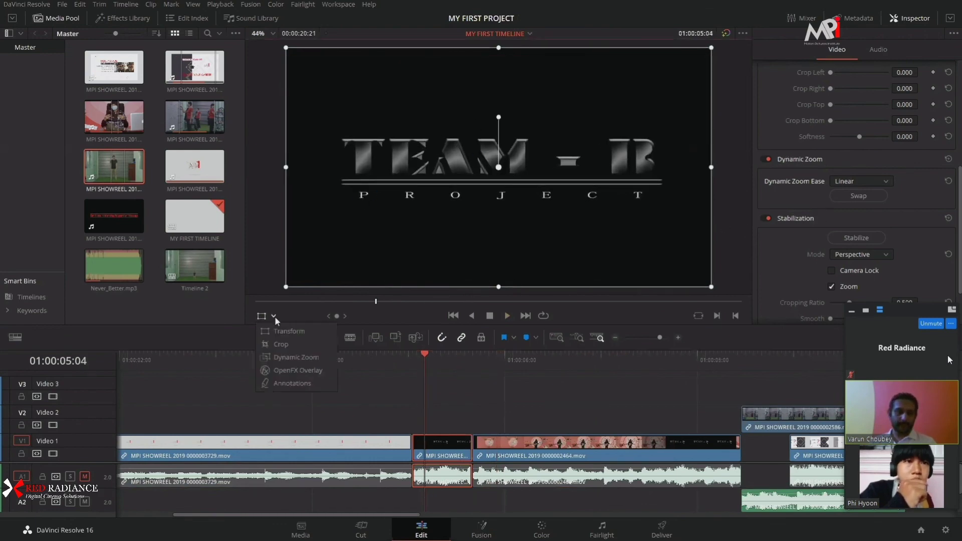
left_click(292, 358)
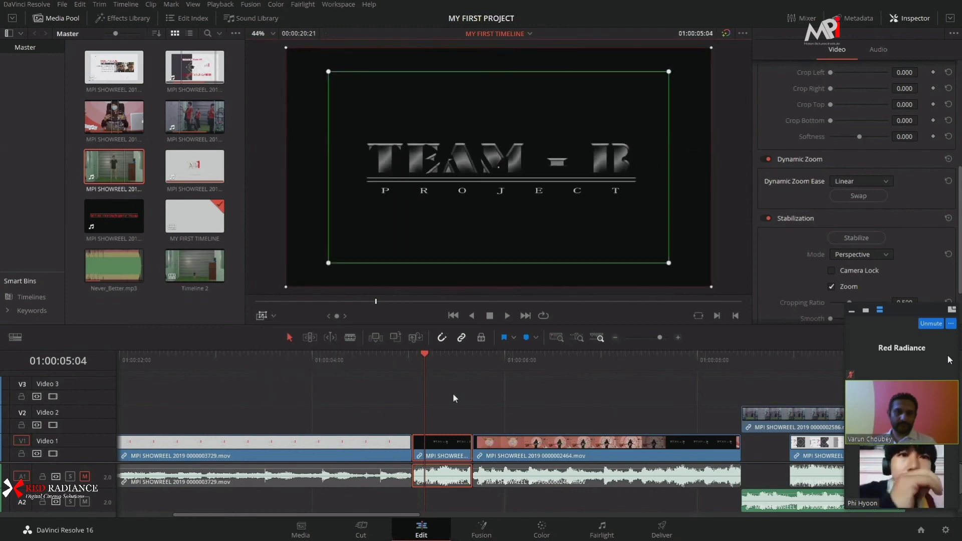
left_click(416, 360)
key("space")
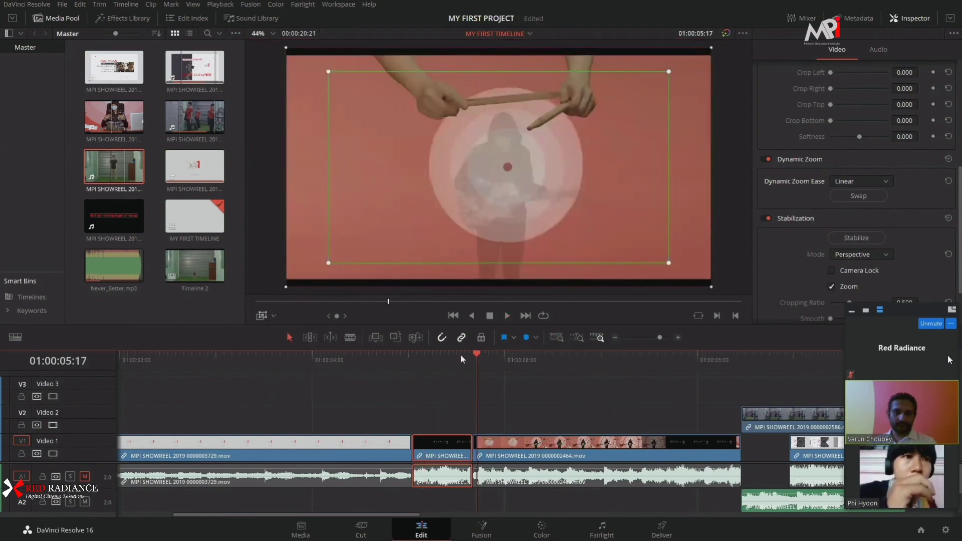
left_click_drag(461, 359, 416, 408)
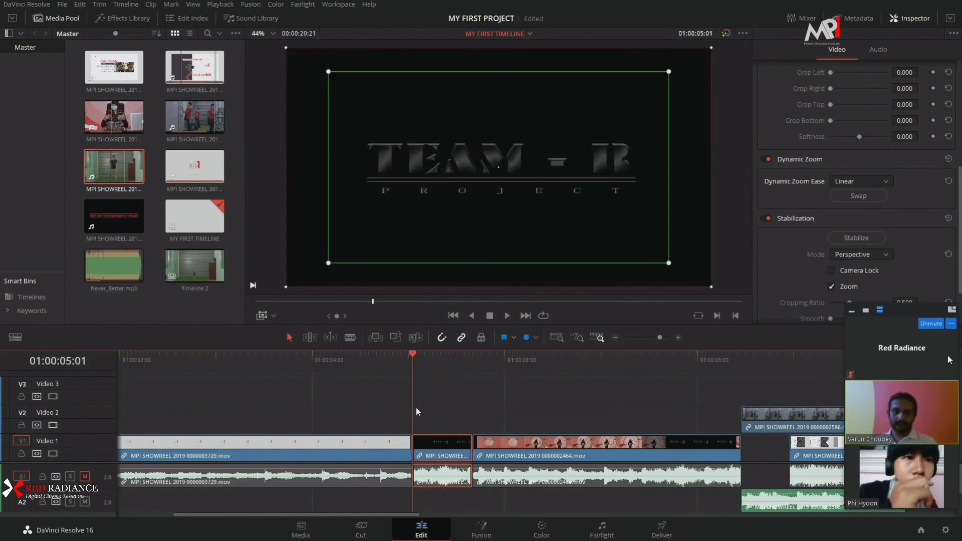
Examine the viewer's overlay options and the Dynamic Zoom start and end frames while scrubbing the TEAM-B clip.
left_click(275, 316)
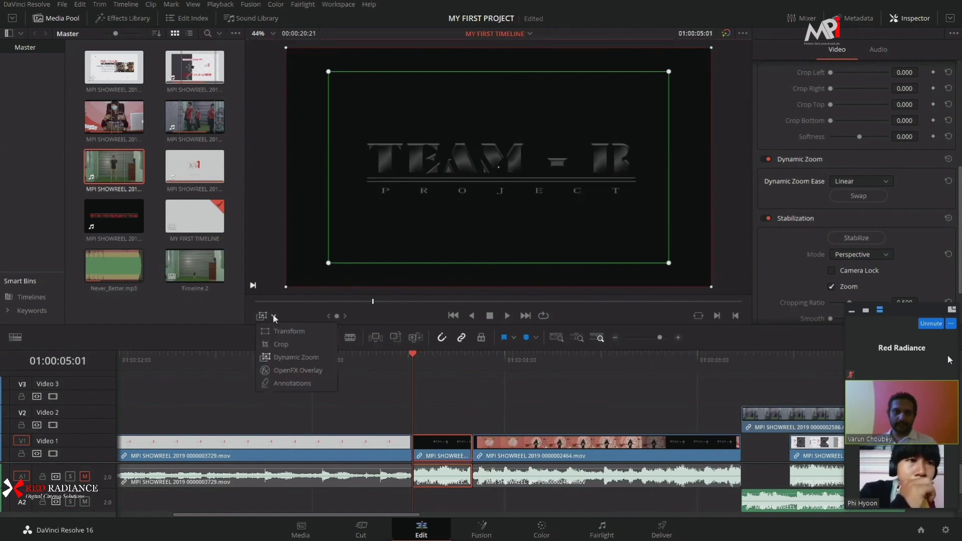
left_click(288, 358)
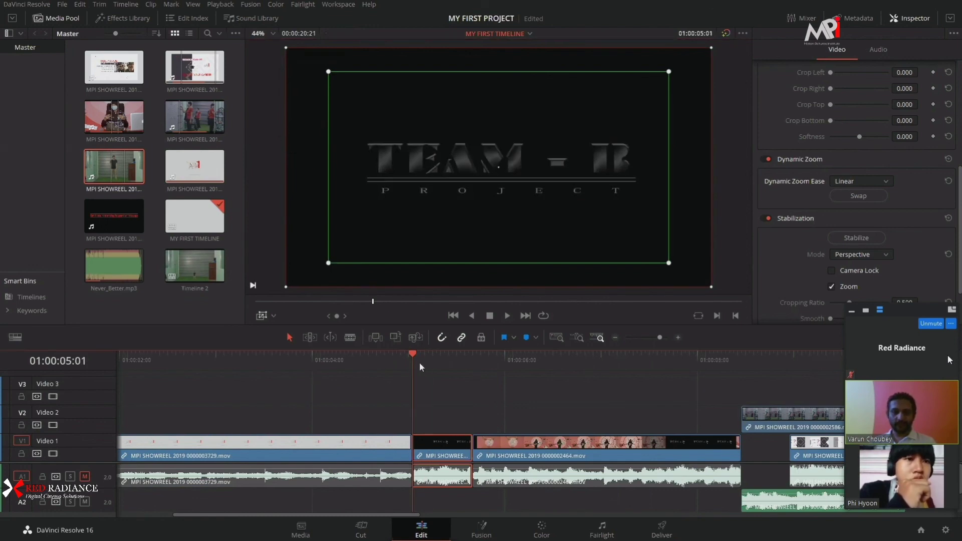
left_click(433, 359)
mouse_move(441, 365)
left_mouse_down()
mouse_move(467, 368)
mouse_move(418, 368)
mouse_move(466, 373)
mouse_move(438, 377)
left_mouse_up()
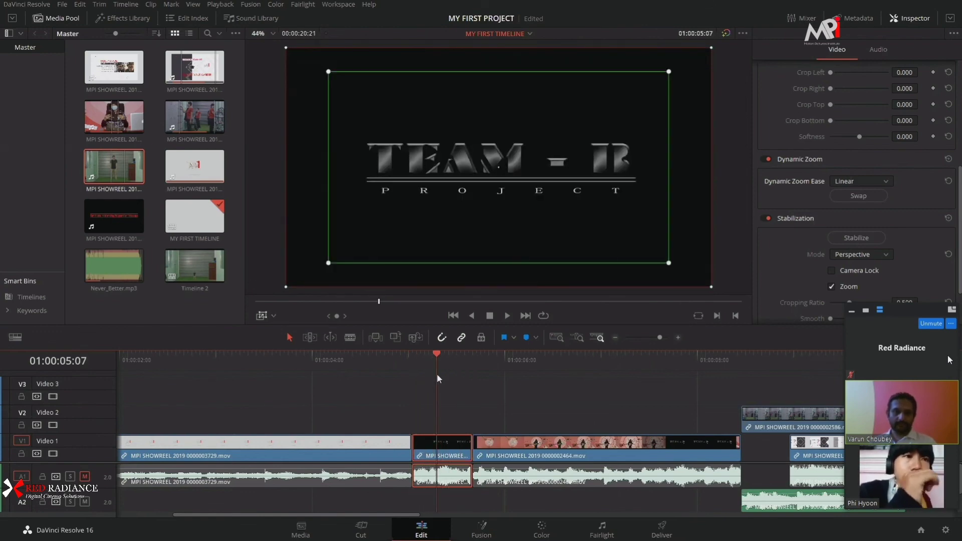
left_click(273, 316)
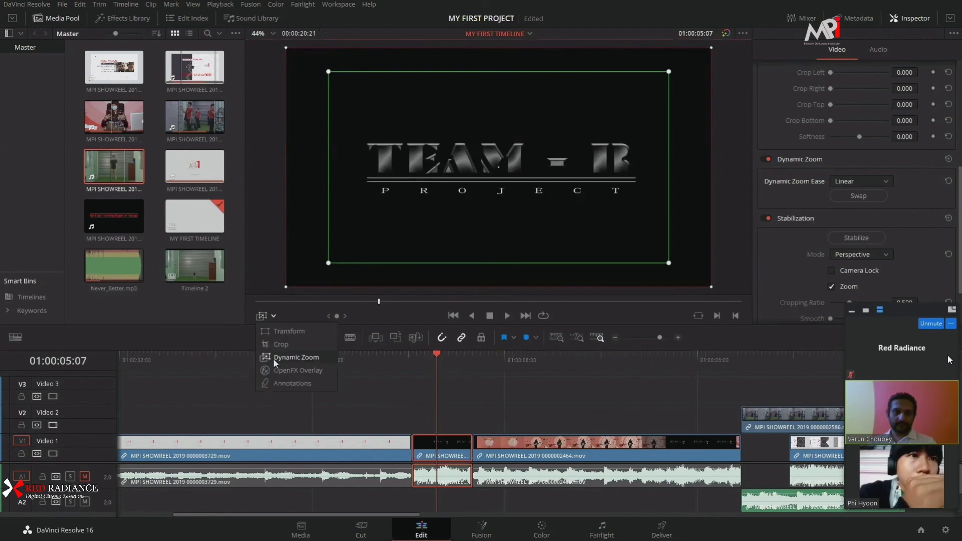
left_click(310, 315)
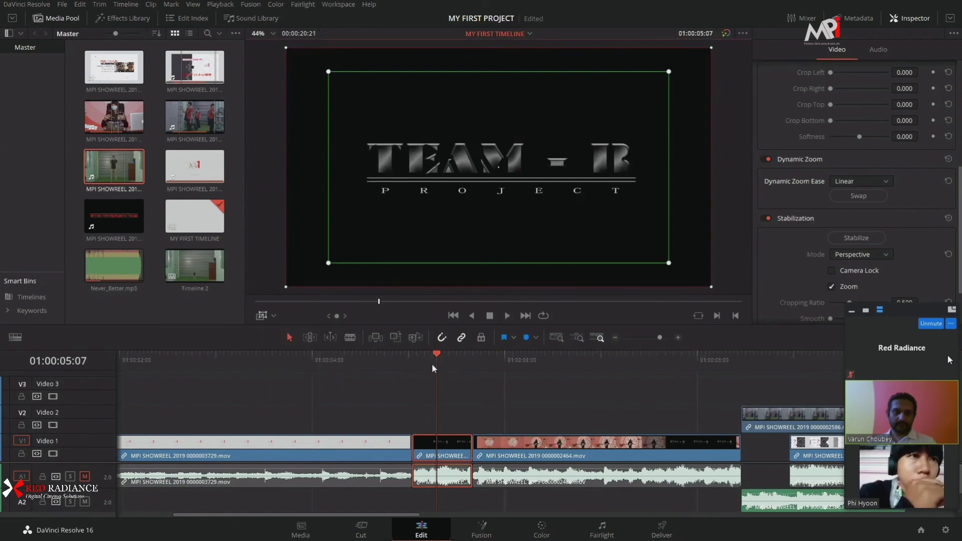
left_click_drag(432, 365, 416, 365)
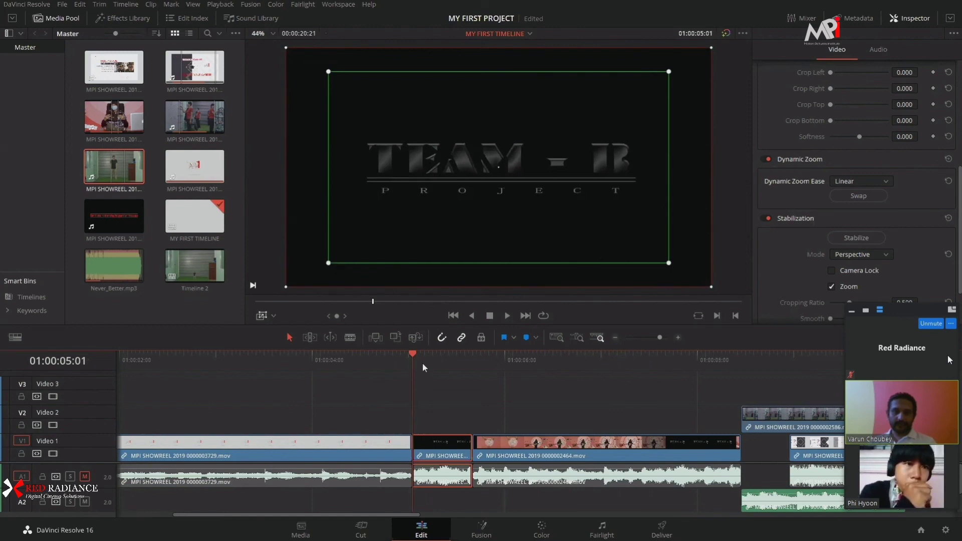
mouse_move(422, 362)
left_mouse_down()
mouse_move(457, 366)
mouse_move(410, 372)
left_mouse_up()
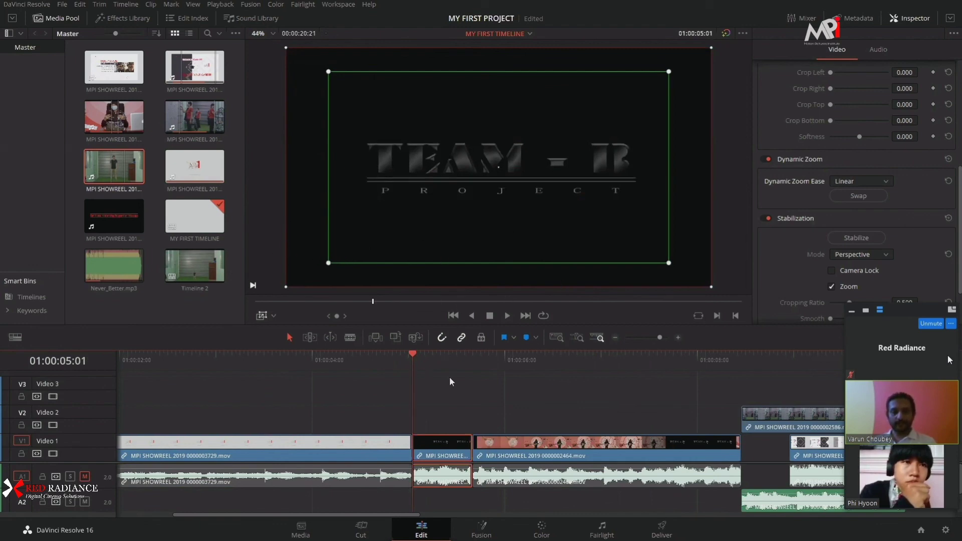
Mark an In point at 01:00:05:01 and an Out point at 01:00:05:16 around the TEAM-B clip.
left_click_drag(453, 372, 420, 397)
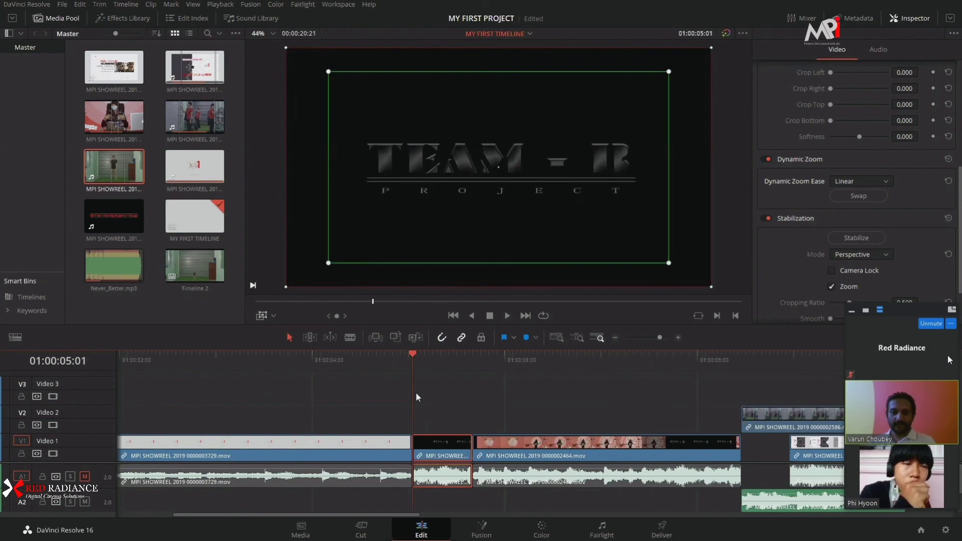
left_click(473, 358)
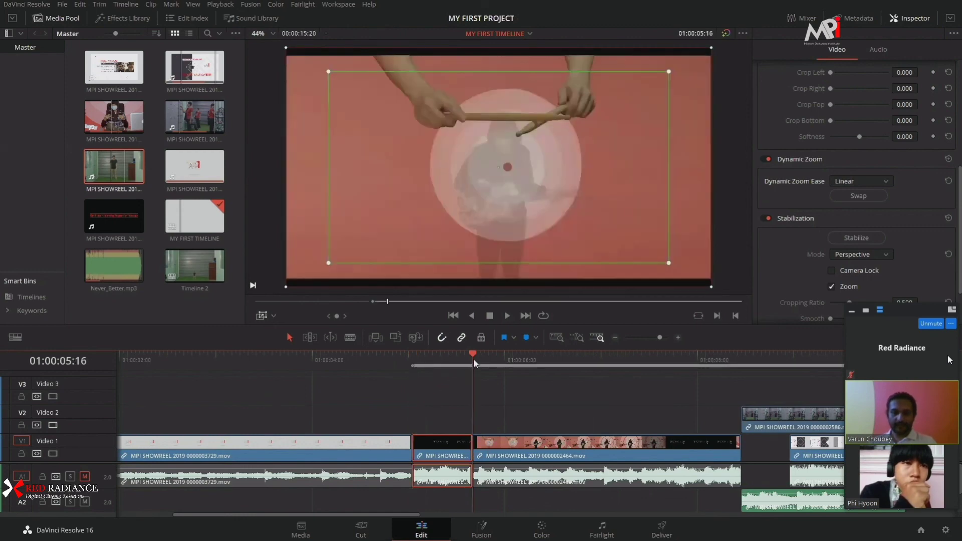
key("o")
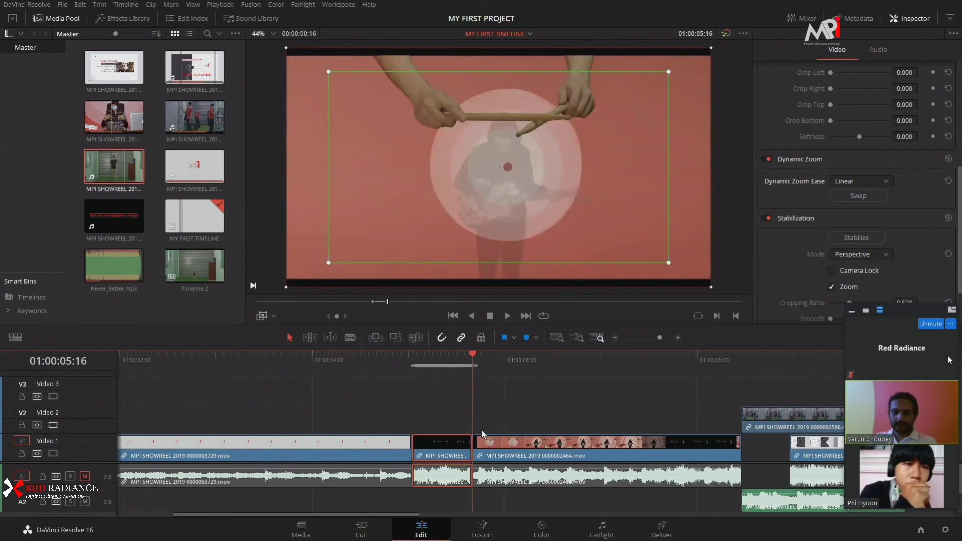
Play the TEAM-B clip from 01:00:05:01 with its Dynamic Zoom overlay shown, and move the playhead to 01:00:05:07.
key("Left")
key("Right")
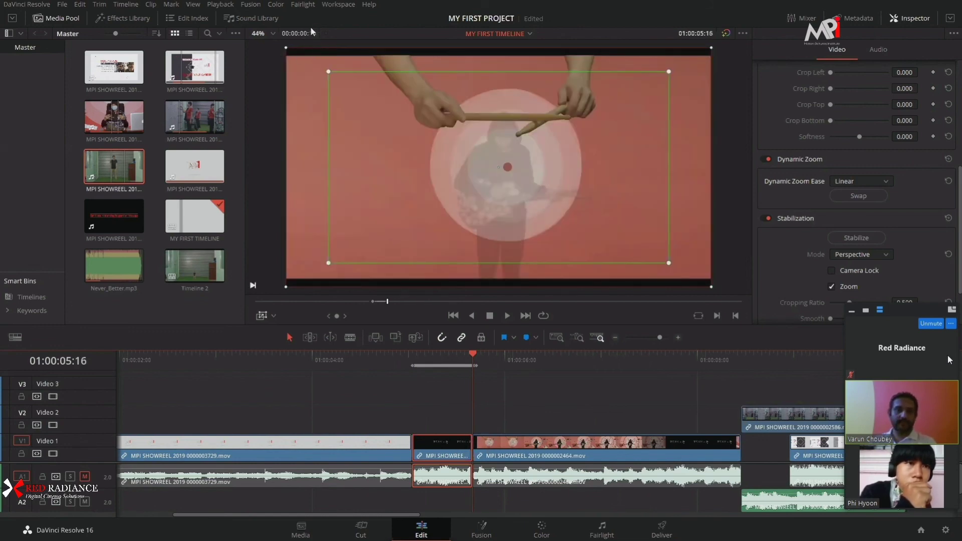
left_click_drag(465, 360, 426, 356)
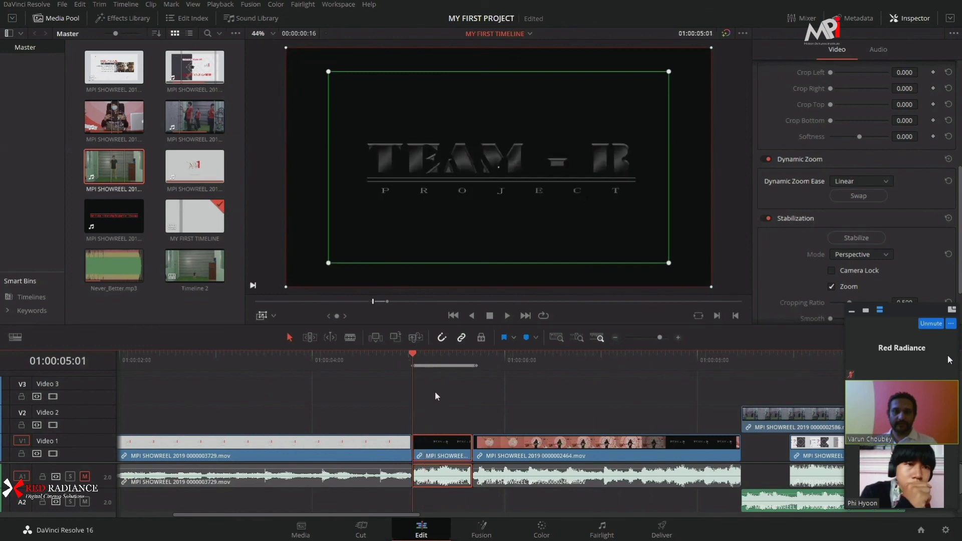
key("space")
key("space")
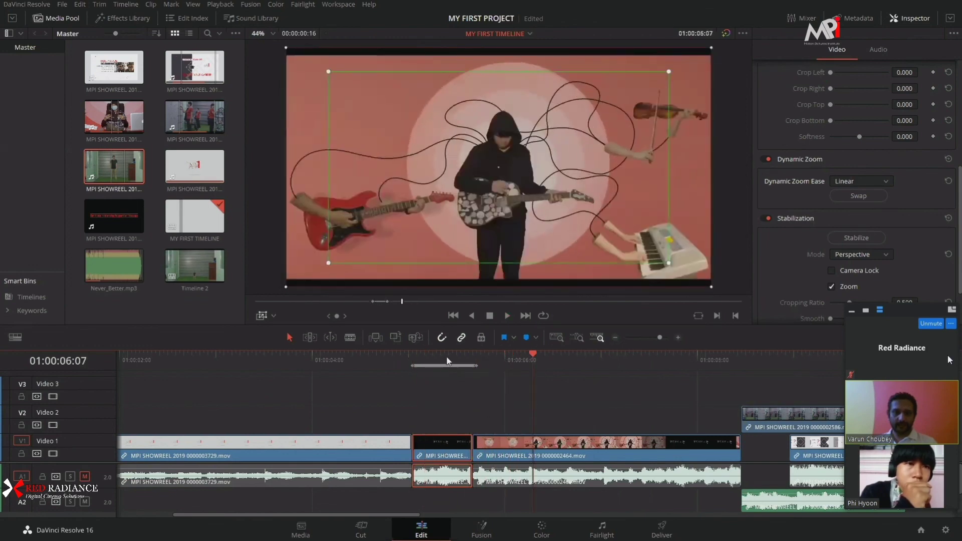
mouse_move(446, 357)
left_mouse_down()
mouse_move(426, 365)
mouse_move(435, 366)
mouse_move(416, 359)
mouse_move(449, 362)
mouse_move(440, 362)
left_mouse_up()
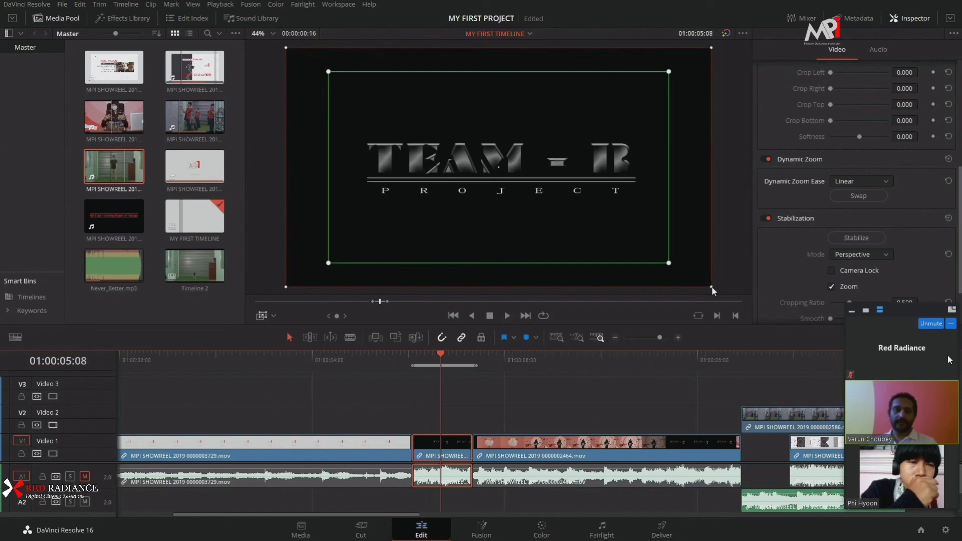
mouse_move(442, 359)
left_mouse_down()
mouse_move(416, 360)
mouse_move(437, 367)
left_mouse_up()
key("space")
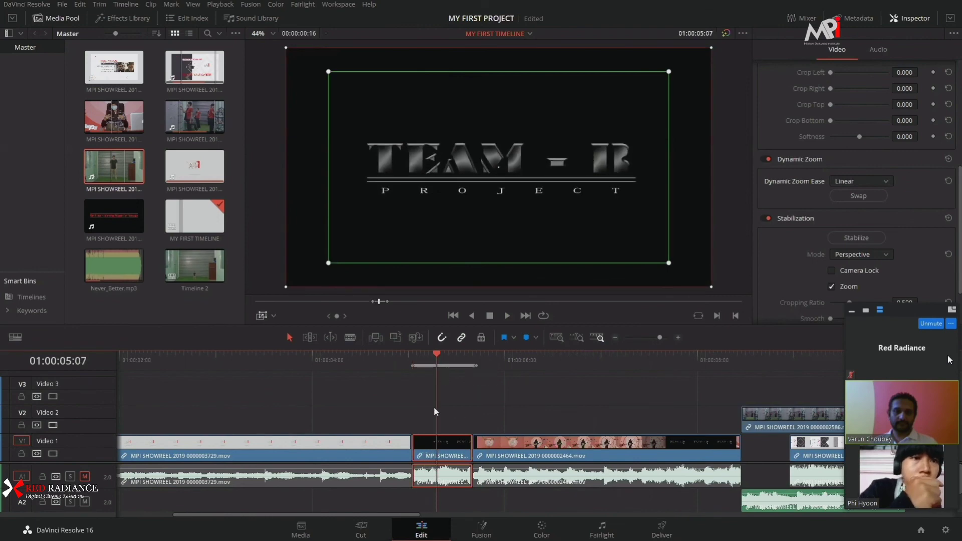
Shrink the inner Dynamic Zoom frame tightly around the TEAM-B title, playing the clip from 01:00:05:01 to check the zoom.
left_click_drag(669, 265, 640, 242)
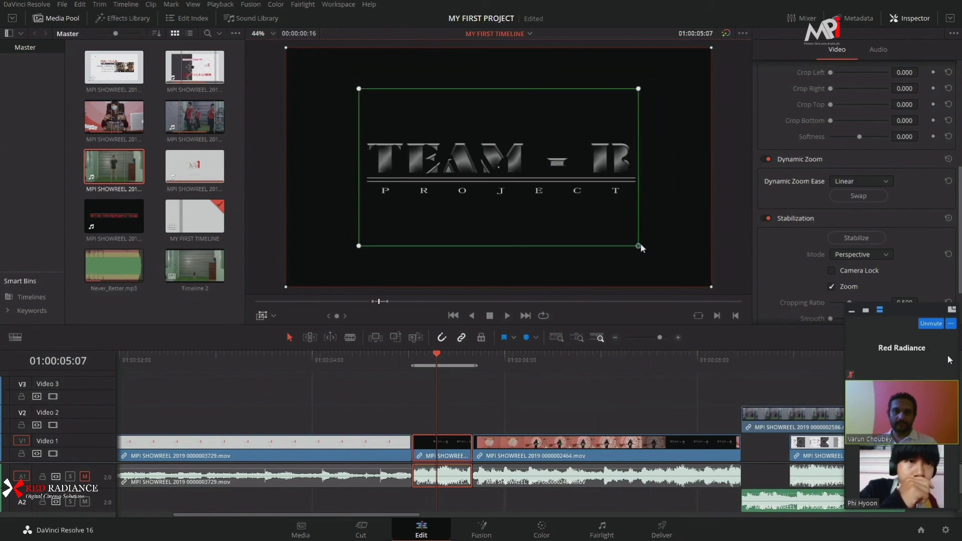
left_click(421, 362)
key("space")
key("space")
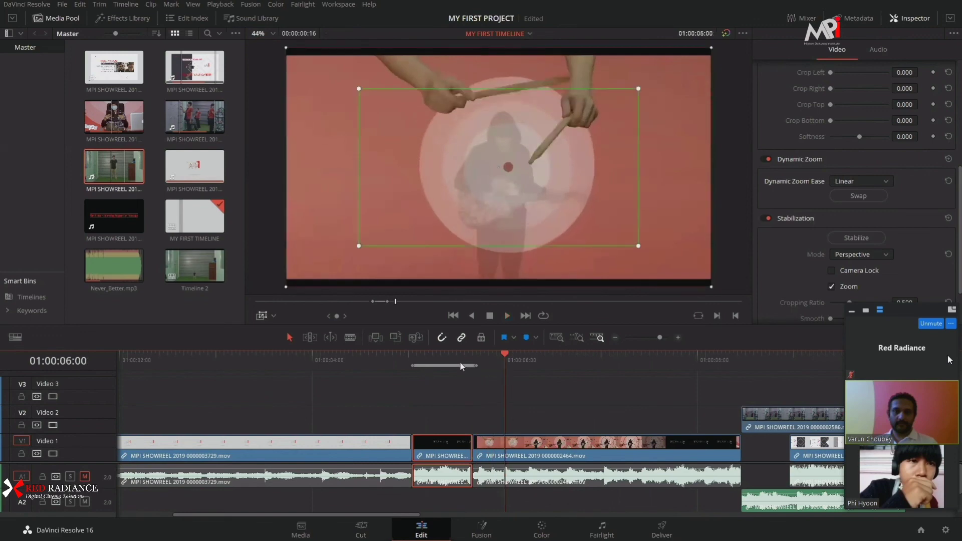
left_click(419, 362)
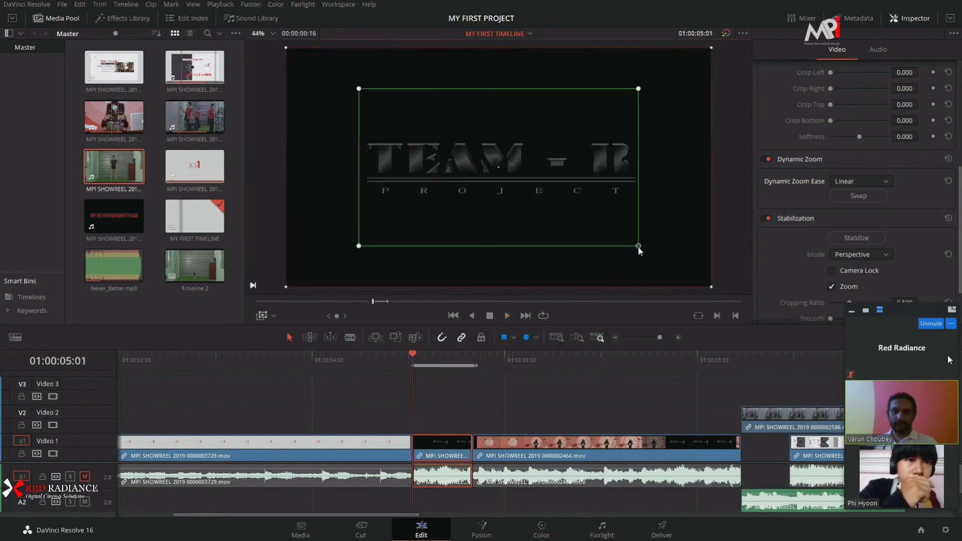
left_click_drag(638, 247, 634, 244)
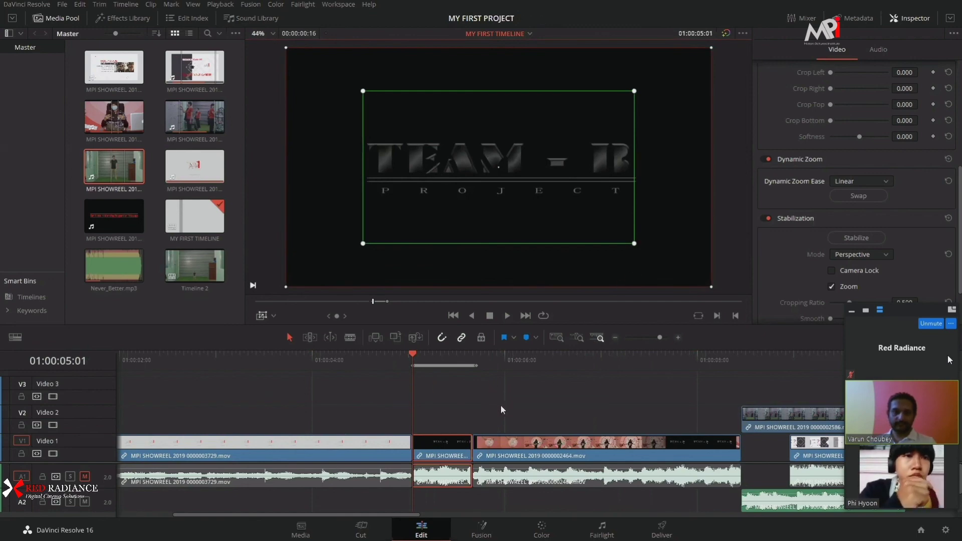
Hide the Dynamic Zoom overlay, play through the TEAM-B clip, and return to 01:00:05:01.
left_click(271, 315)
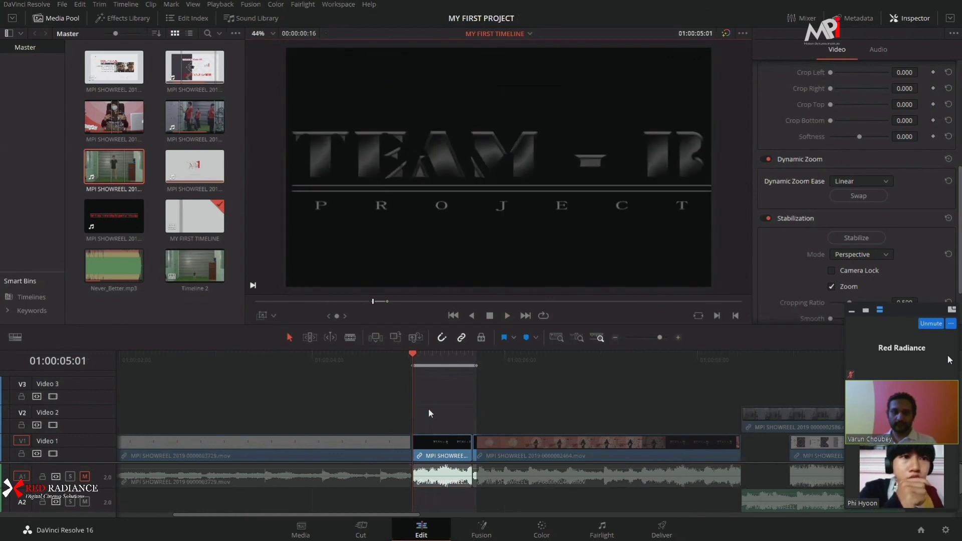
key("space")
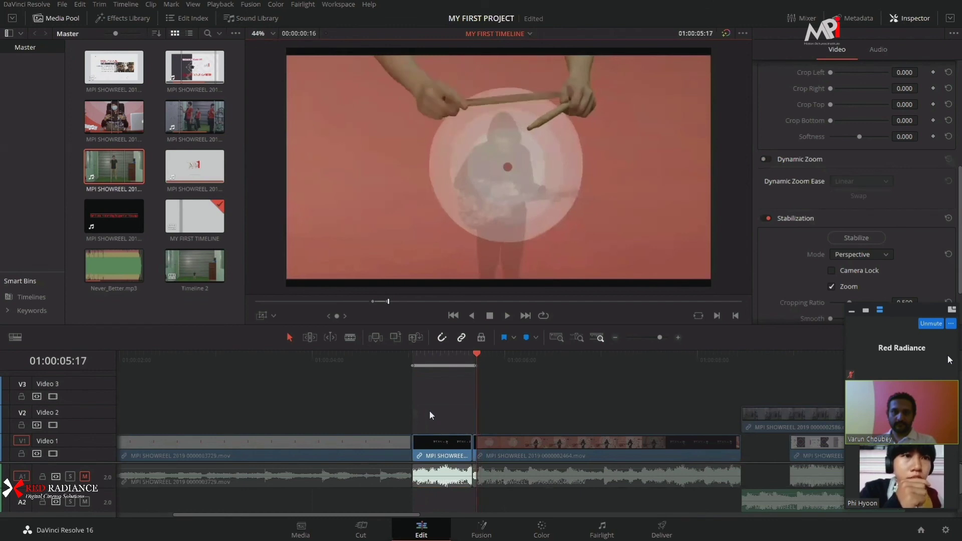
key("j")
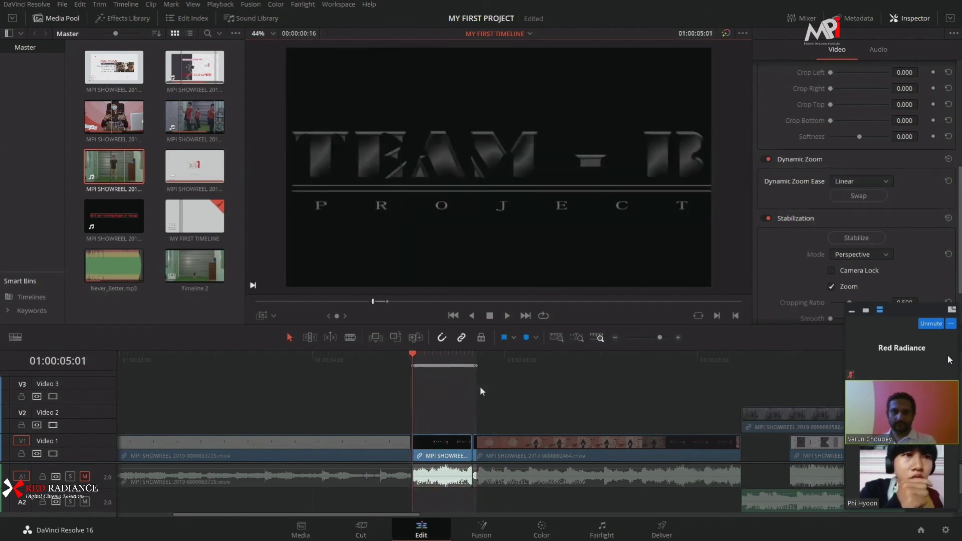
Select the TEAM-B clip, show its Dynamic Zoom overlay, and enlarge the inner frame well beyond the title.
left_click(441, 447)
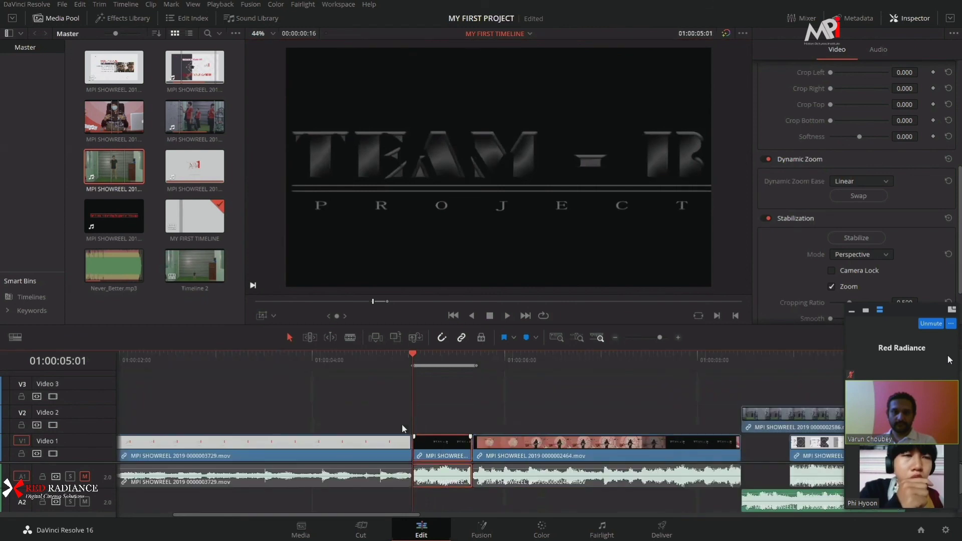
left_click(269, 317)
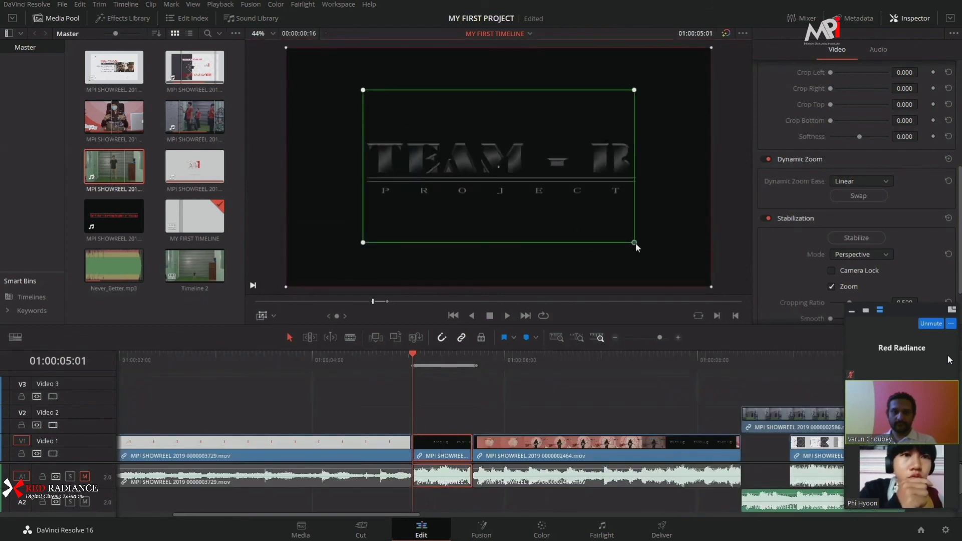
left_click_drag(636, 243, 674, 264)
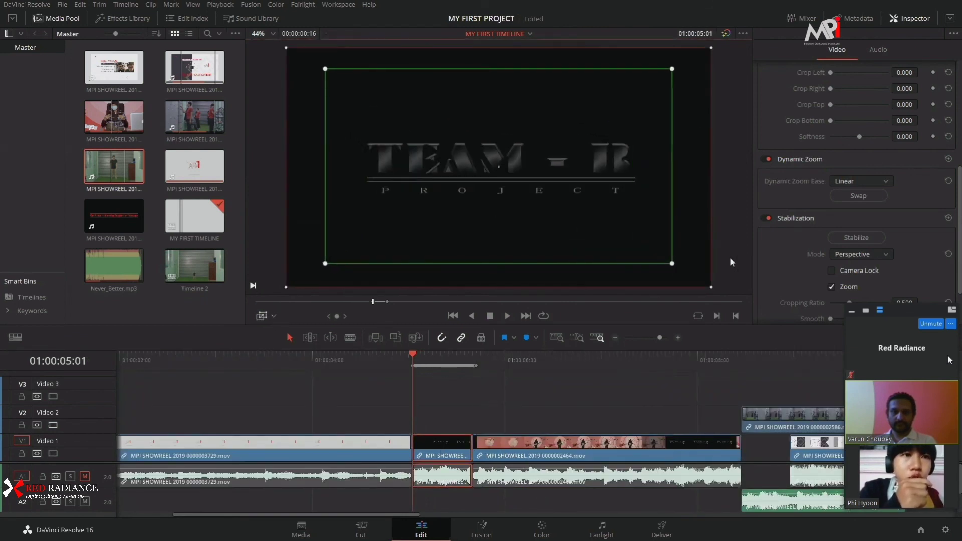
Switch the viewer overlay to Transform and play the TEAM-B clip from 01:00:05:01 to check its zoom.
left_click_drag(452, 366, 437, 361)
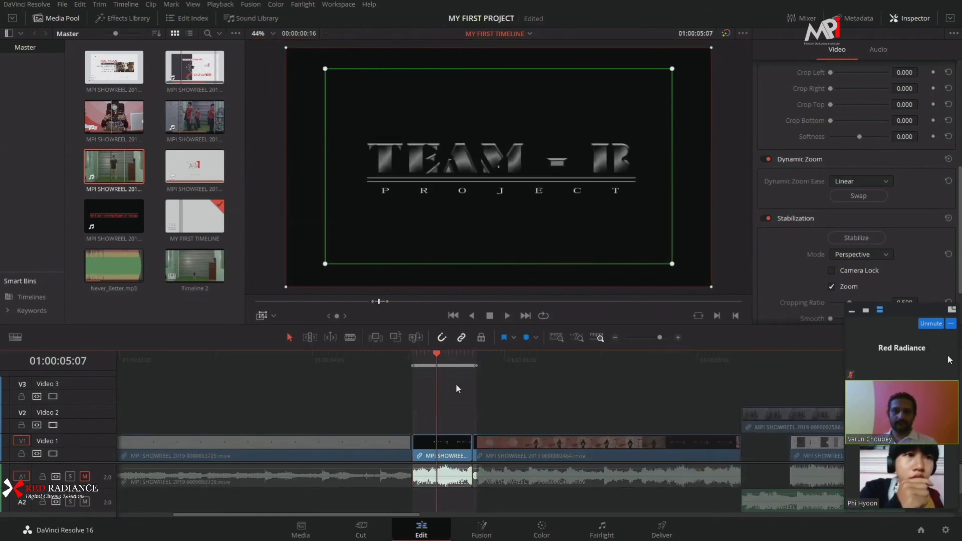
key("space")
left_click_drag(451, 365, 412, 356)
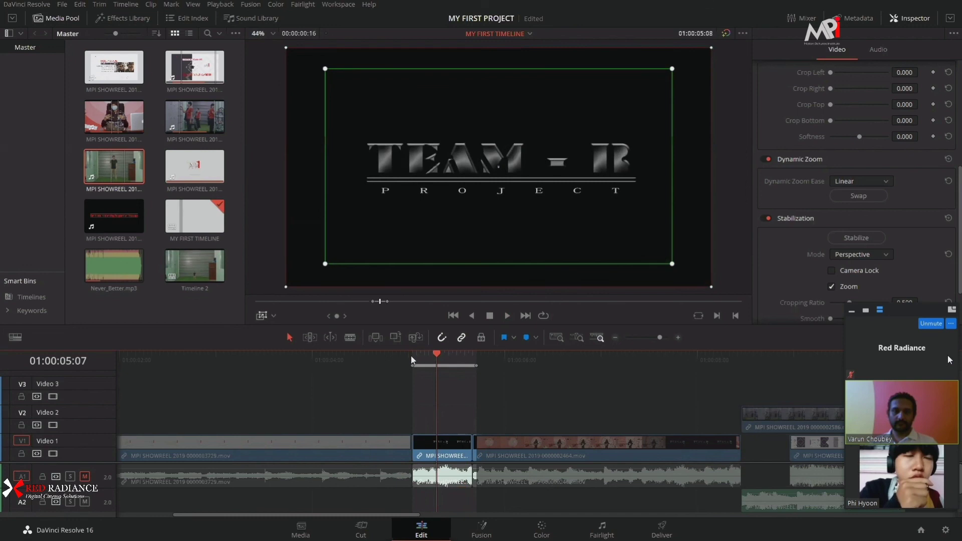
left_click(268, 316)
left_click(287, 331)
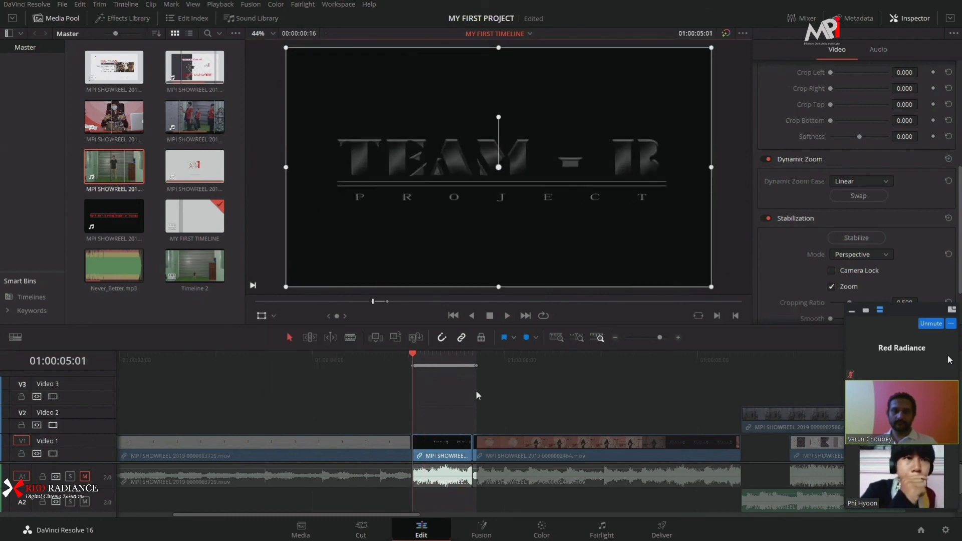
key("space")
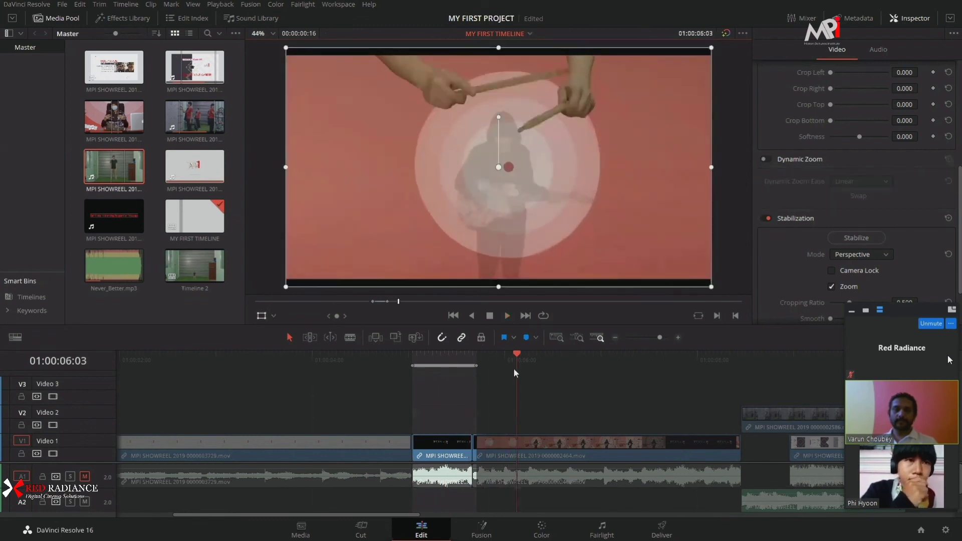
left_click(408, 362)
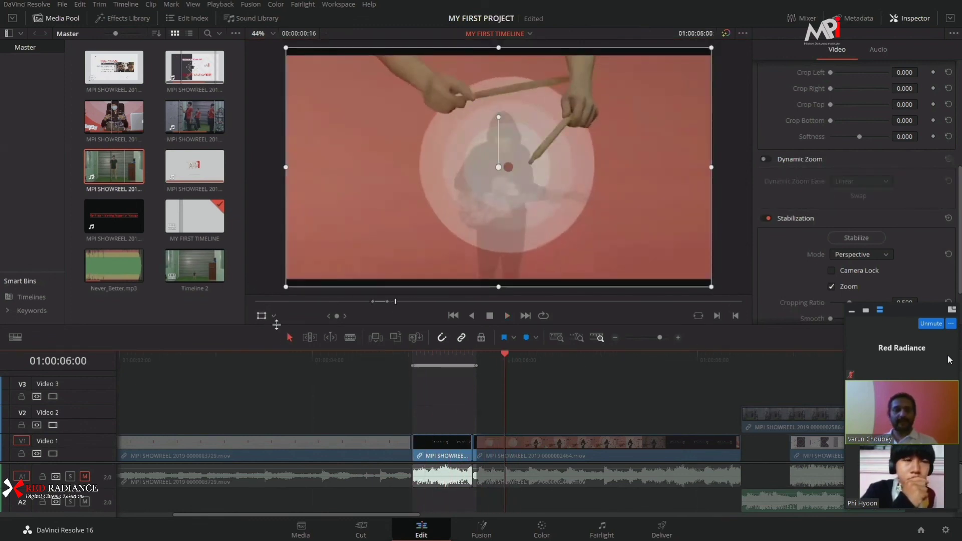
Move the playhead to 01:00:05:08 on the TEAM-B clip and switch the viewer overlay to Dynamic Zoom.
scroll(790, 255, "down", 3)
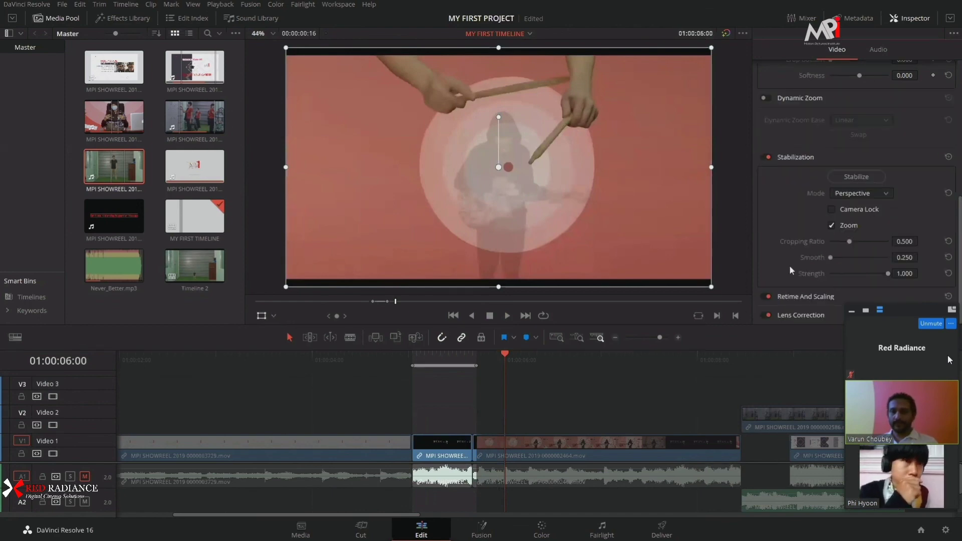
scroll(804, 210, "up", 4)
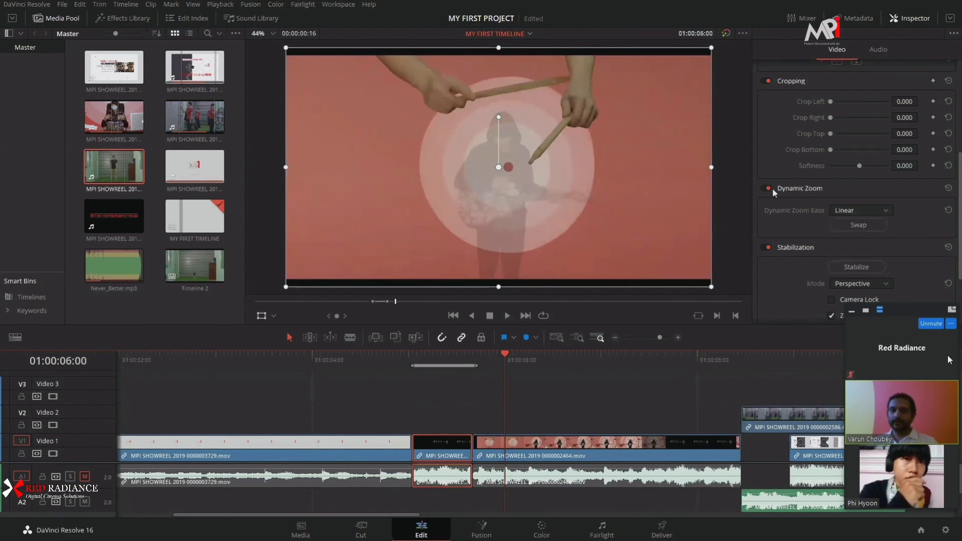
left_click(441, 364)
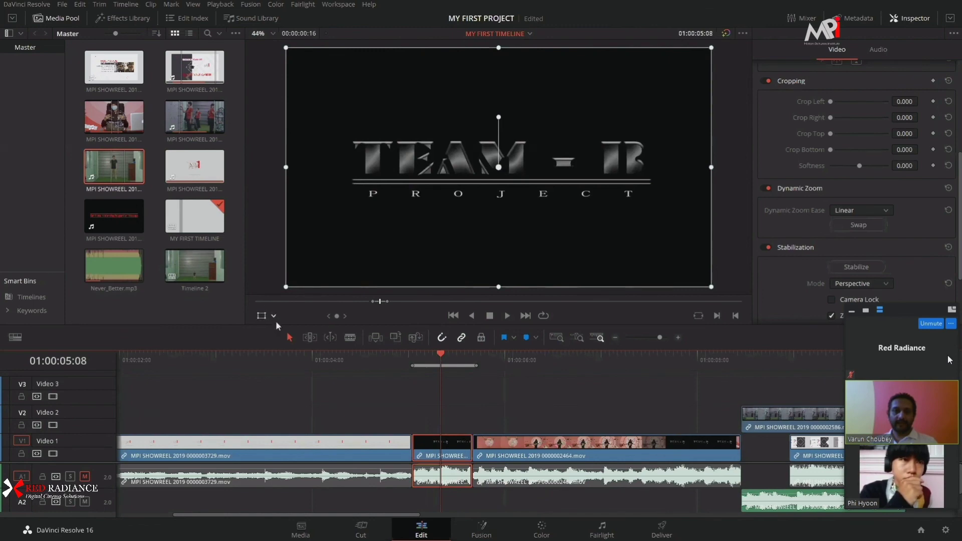
left_click(274, 316)
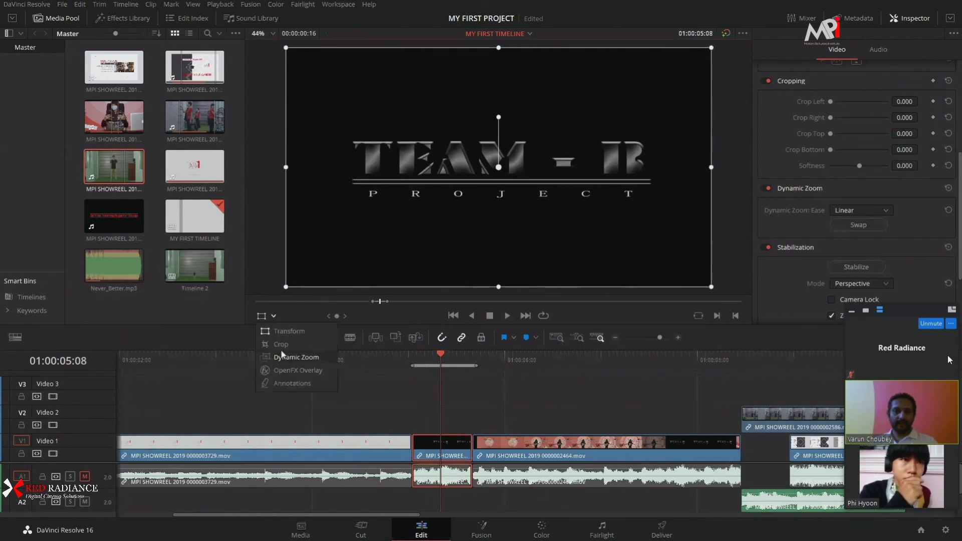
left_click(307, 357)
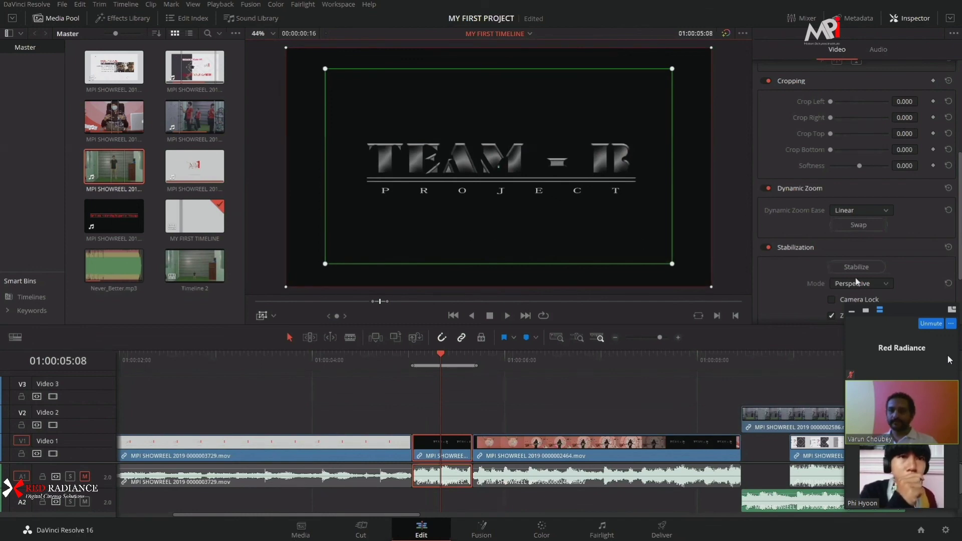
Examine the TEAM-B clip's remaining video settings and its audio settings in the Inspector.
scroll(856, 277, "down", 3)
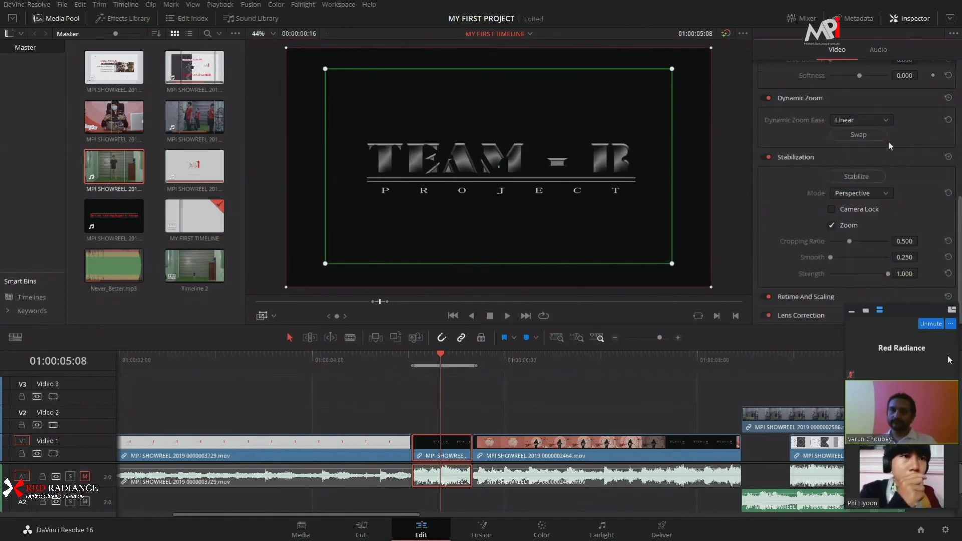
scroll(889, 142, "up", 10)
left_click(886, 48)
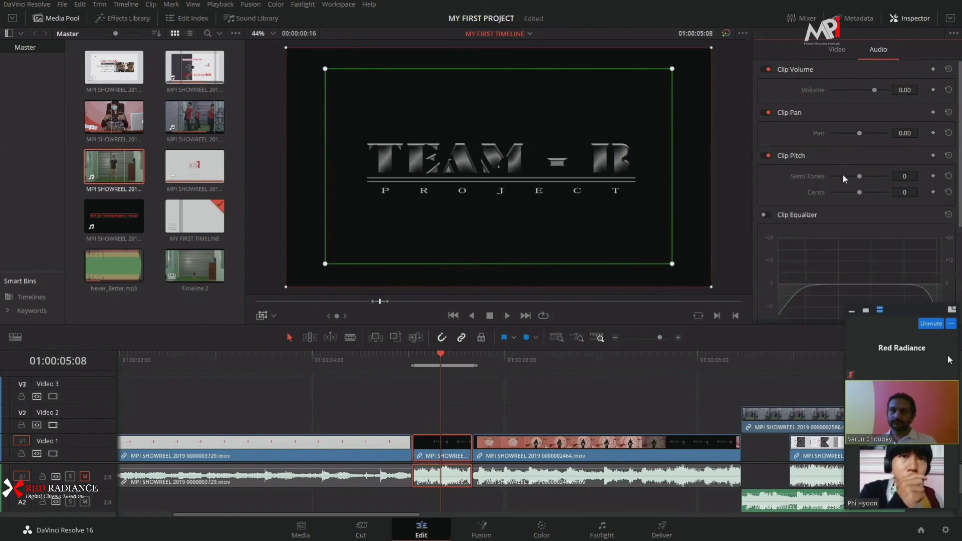
scroll(832, 130, "down", 5)
left_click(836, 52)
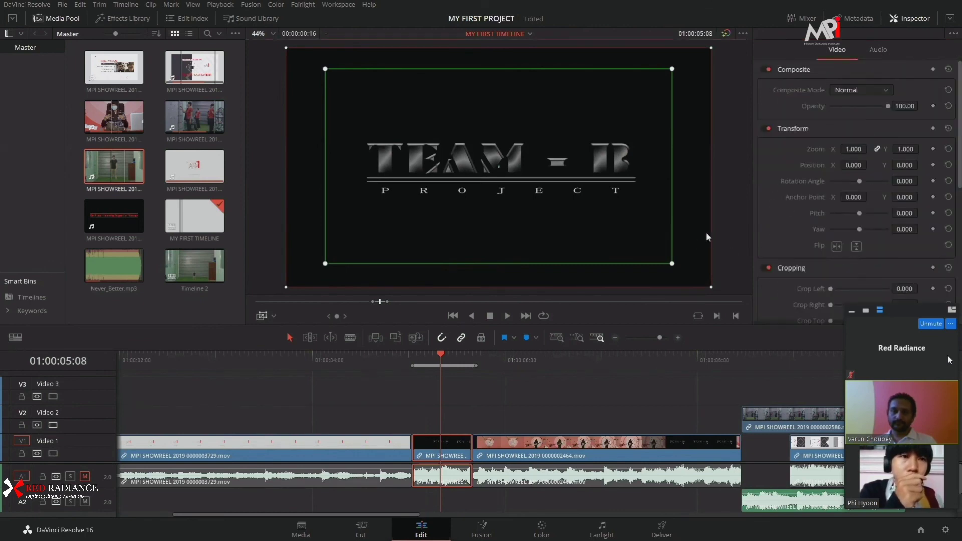
Fit the entire timeline in view with no clip selected and hide the viewer's Dynamic Zoom overlay.
scroll(543, 207, "down", 3)
scroll(544, 208, "up", 1)
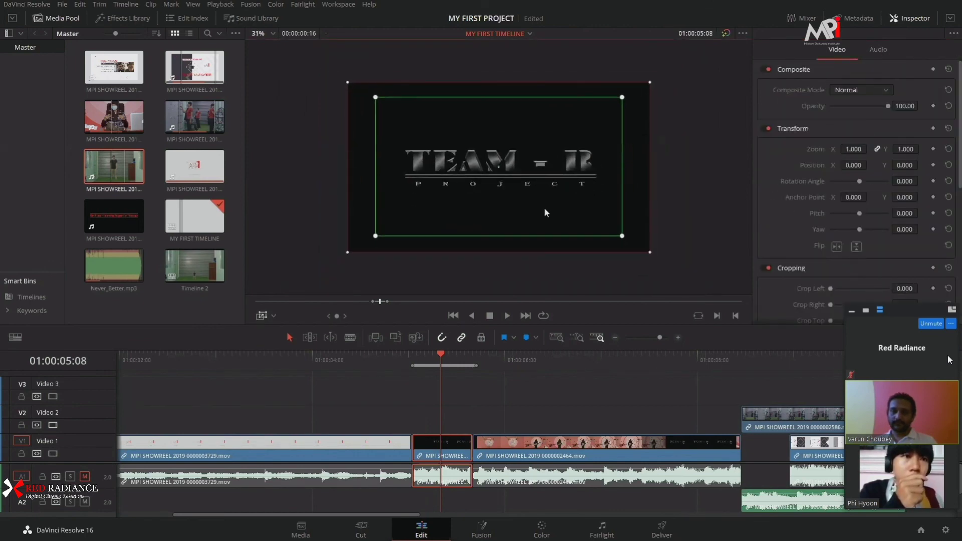
left_click(519, 417)
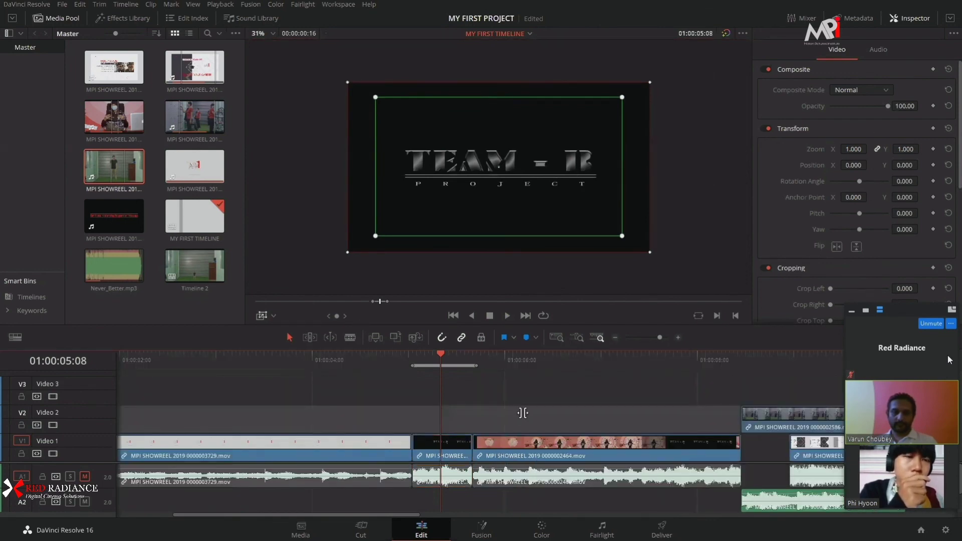
key("shift+z")
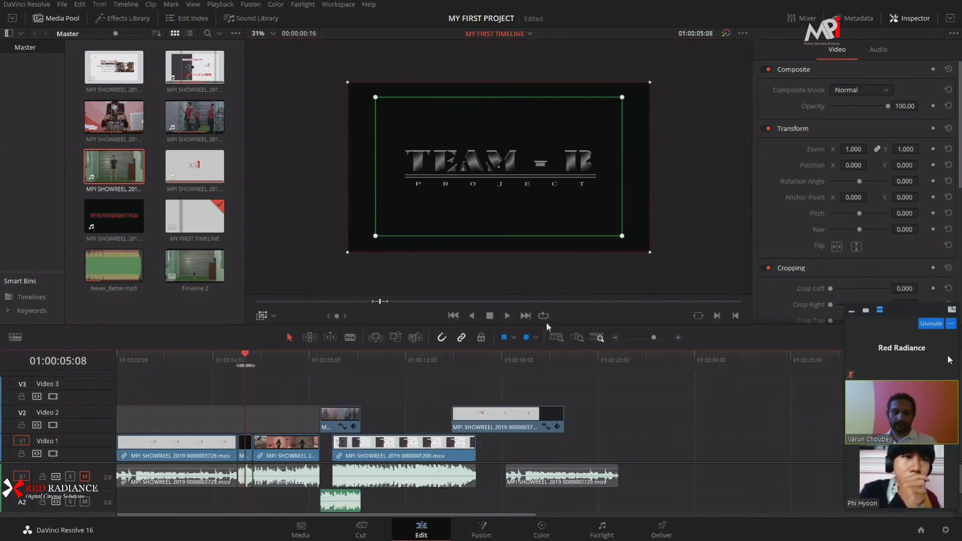
left_click(276, 315)
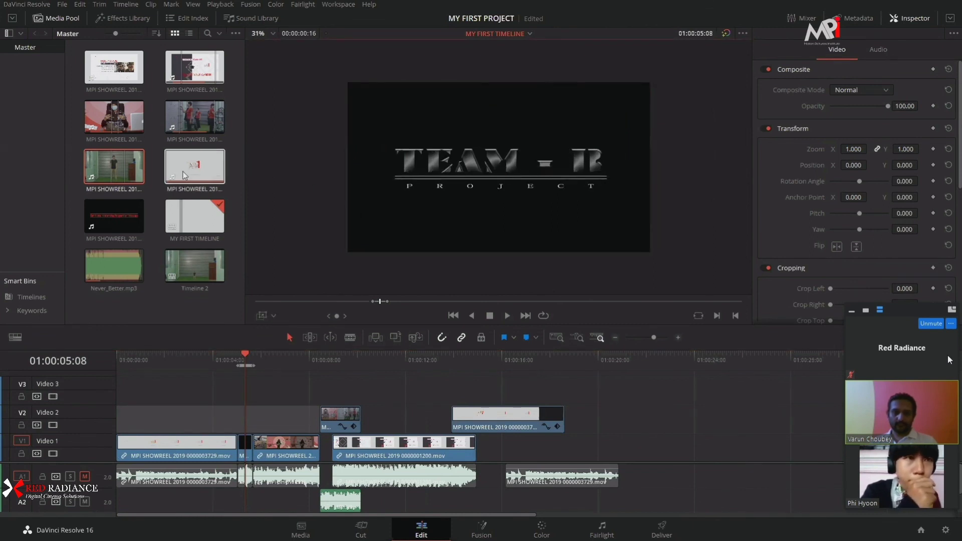
Move the playhead to 01:00:11:11 and clear the media pool selection.
left_click(494, 371)
left_click(385, 390)
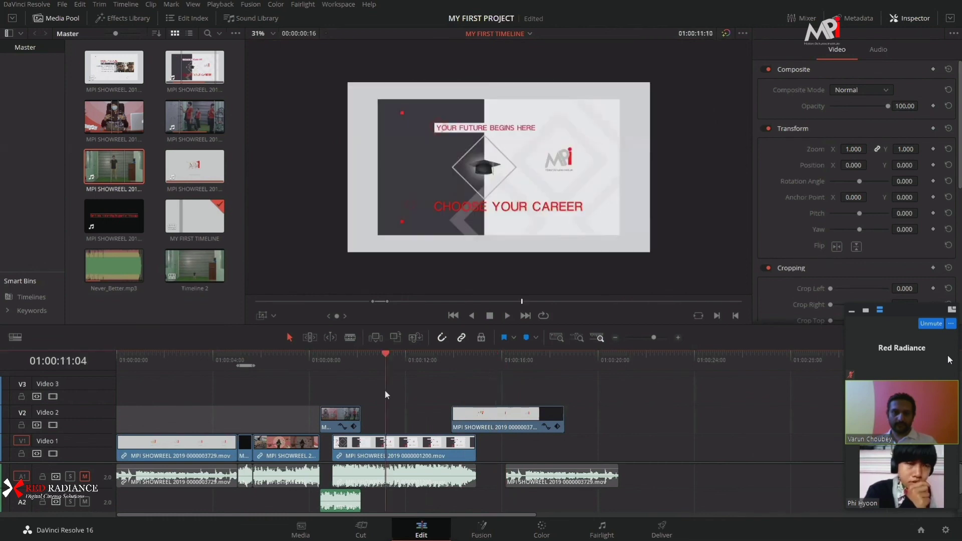
left_click_drag(385, 391, 392, 391)
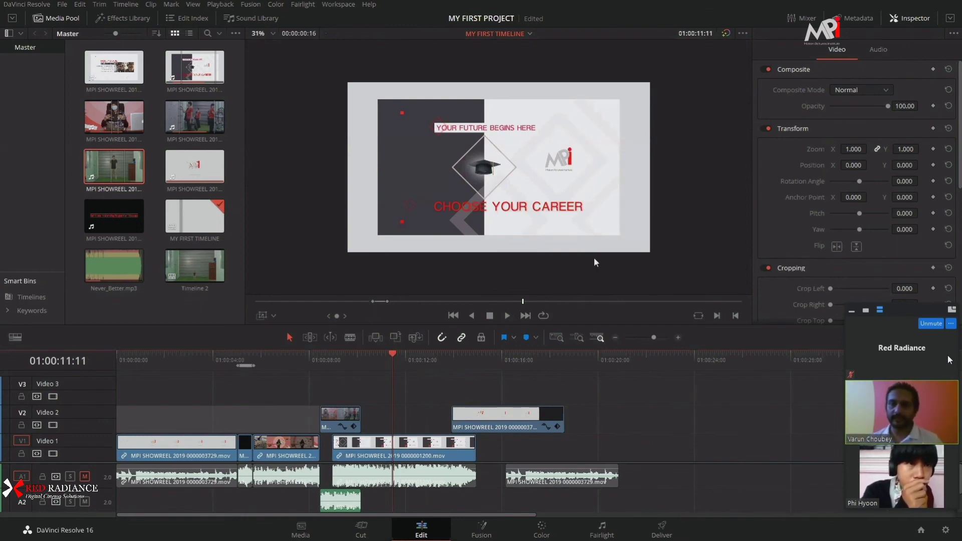
left_click(208, 309)
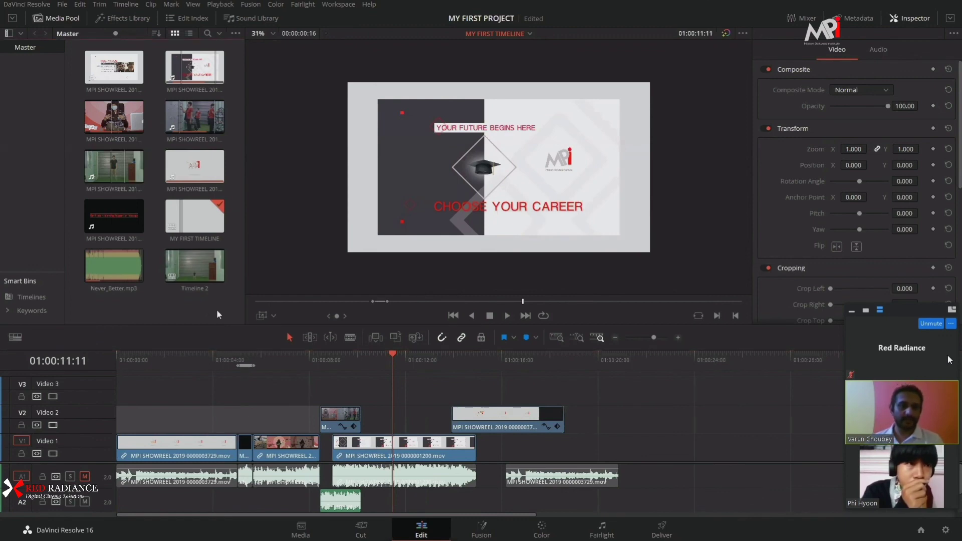
Scrub the timeline and leave the playhead at 01:00:14:08, where the last Video 2 clip overlaps the Video 1 clip.
left_click_drag(471, 363, 526, 362)
left_click_drag(180, 377, 202, 385)
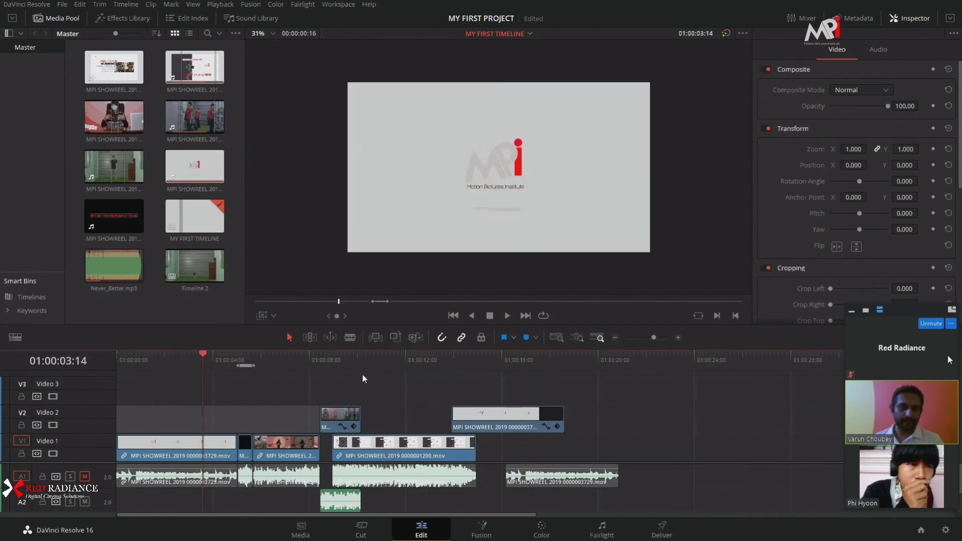
scroll(285, 395, "down", 4)
scroll(272, 382, "up", 4)
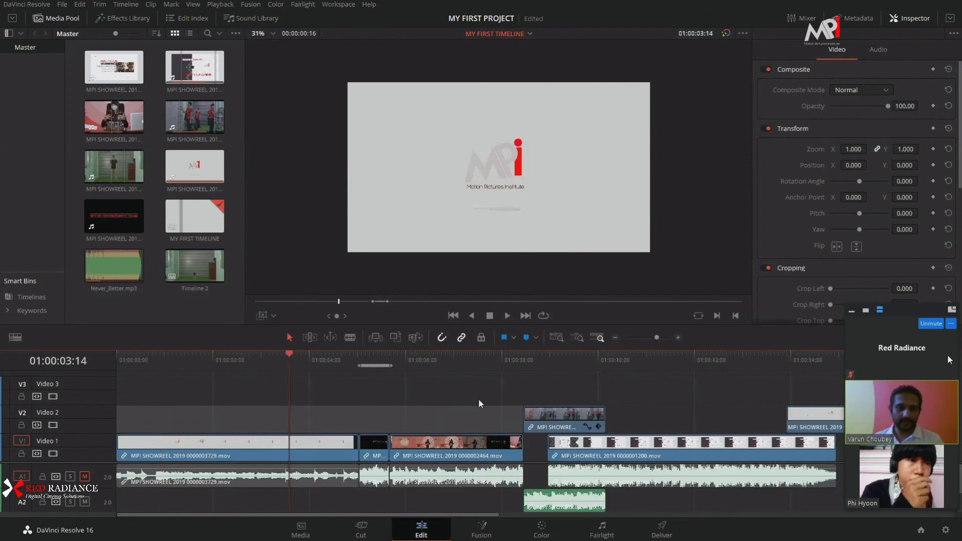
left_click_drag(511, 362, 463, 405)
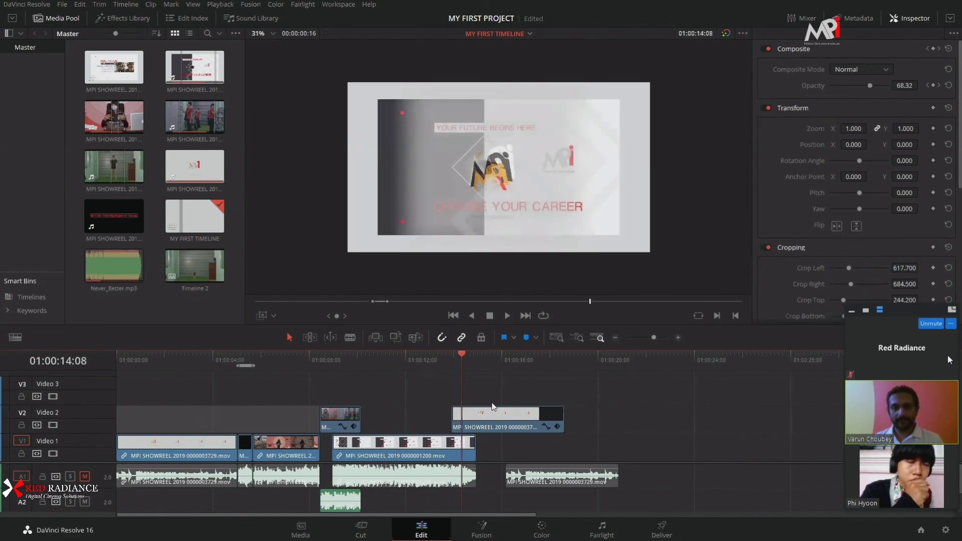
scroll(462, 405, "up", 6)
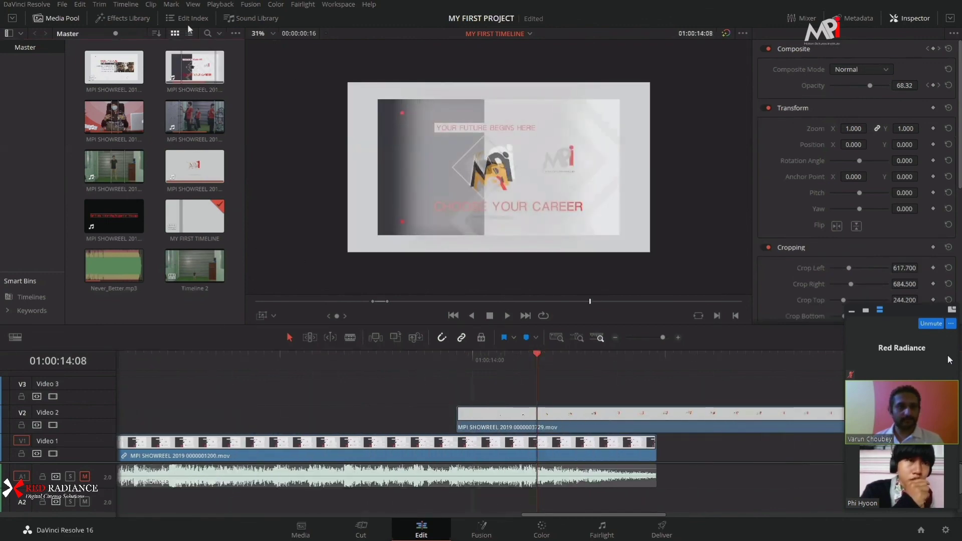
Place a Solid Color generator on Video 1 at 01:00:20:21, directly after the end of the existing clips.
left_click(132, 20)
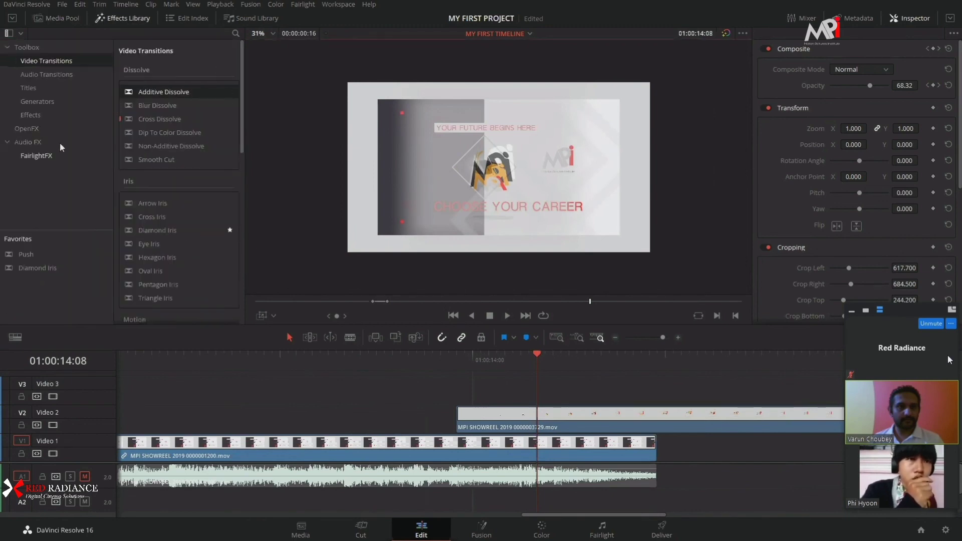
left_click(49, 101)
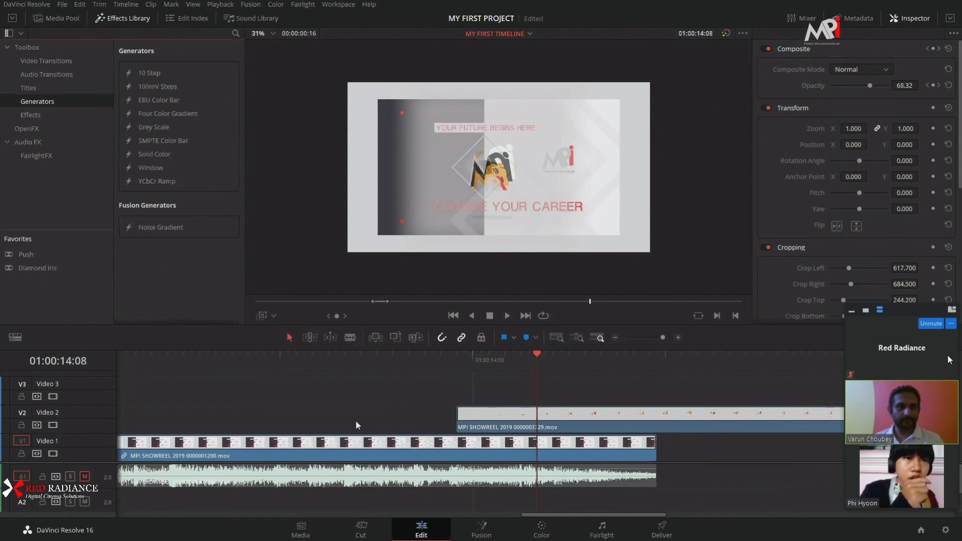
scroll(356, 425, "down", 1)
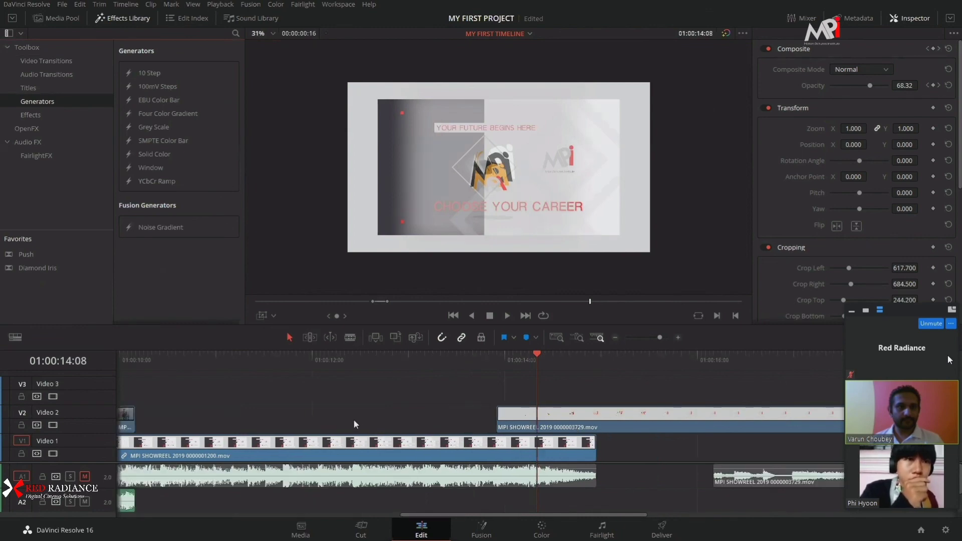
scroll(354, 419, "down", 1)
scroll(465, 413, "down", 1)
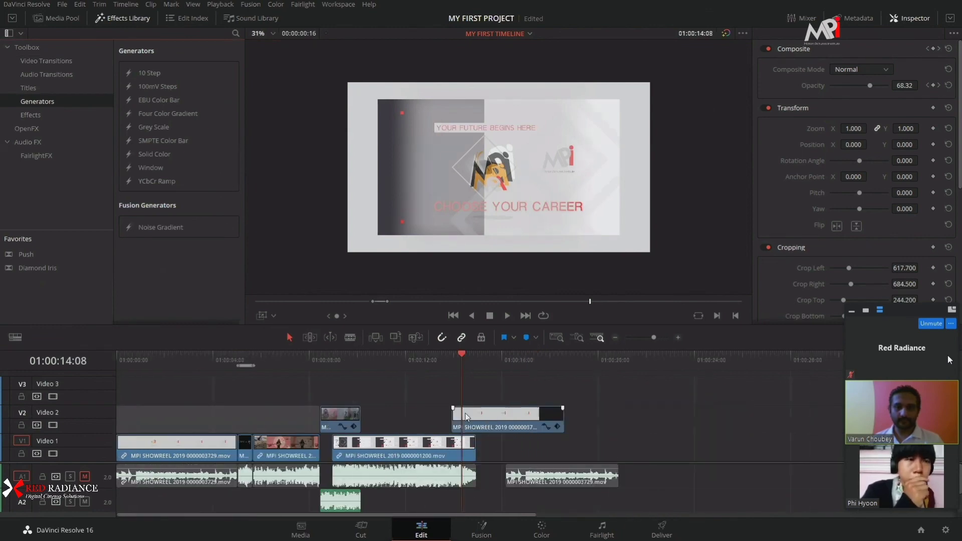
scroll(470, 414, "down", 1)
left_click_drag(424, 371, 369, 370)
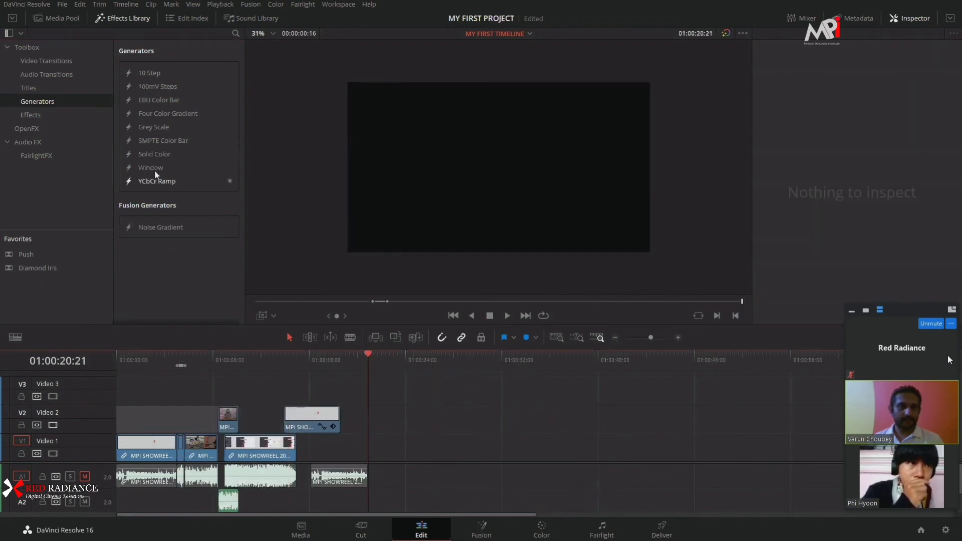
left_click_drag(155, 155, 374, 450)
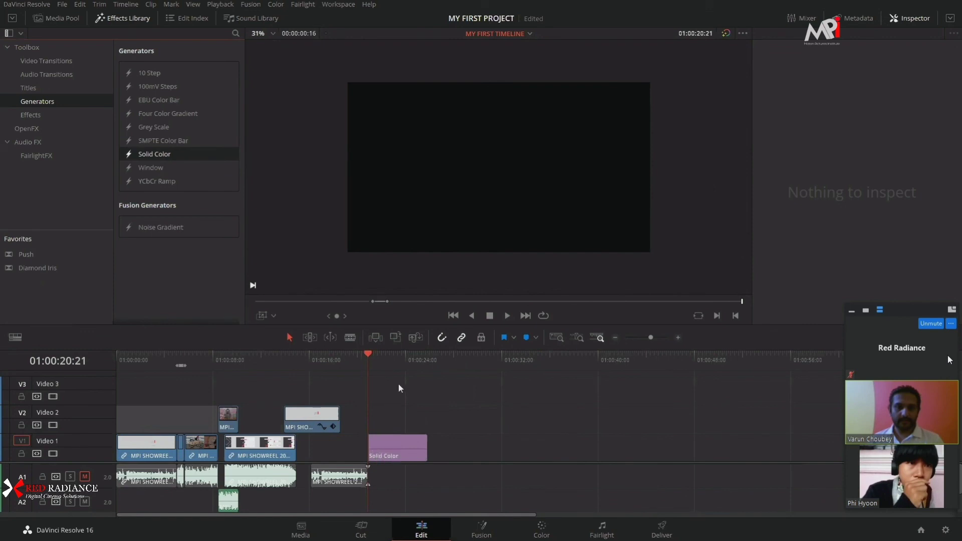
Set the Solid Color clip's color to red #c30003 with the playhead at 01:00:23:08.
left_click(397, 370)
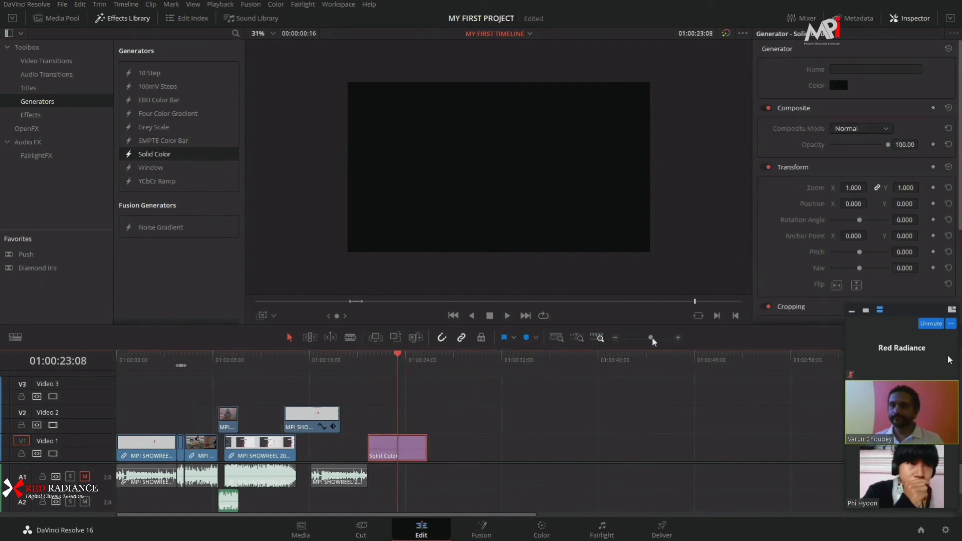
left_click(839, 85)
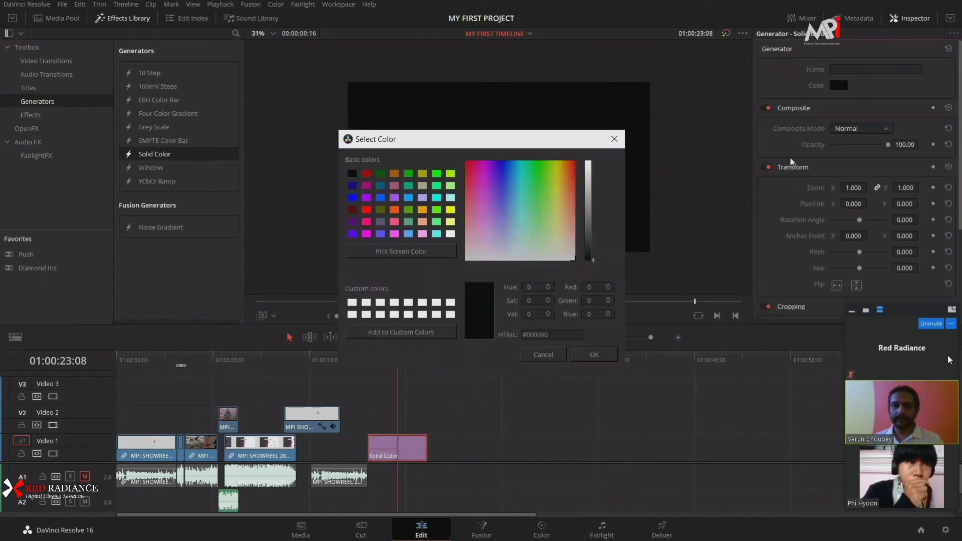
left_click(466, 162)
left_click_drag(588, 240, 589, 184)
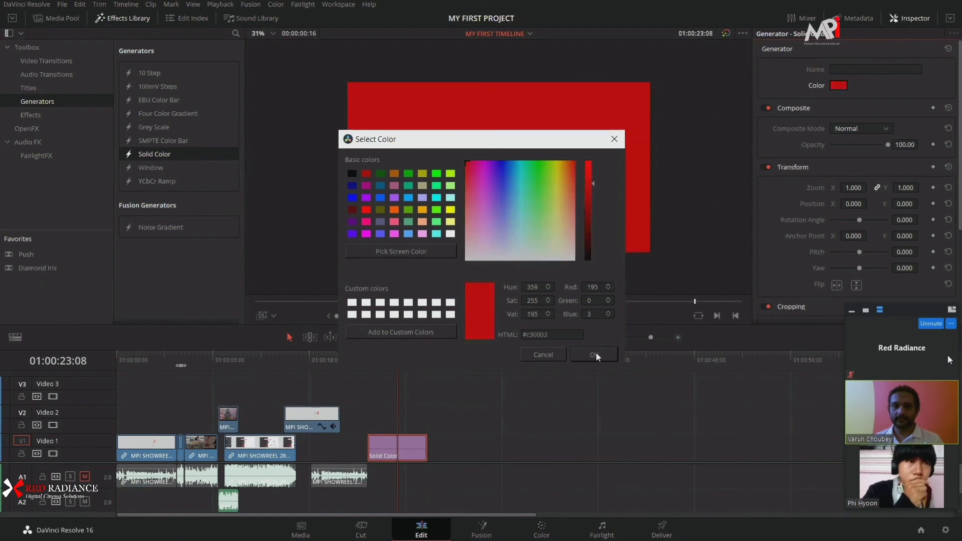
left_click(594, 355)
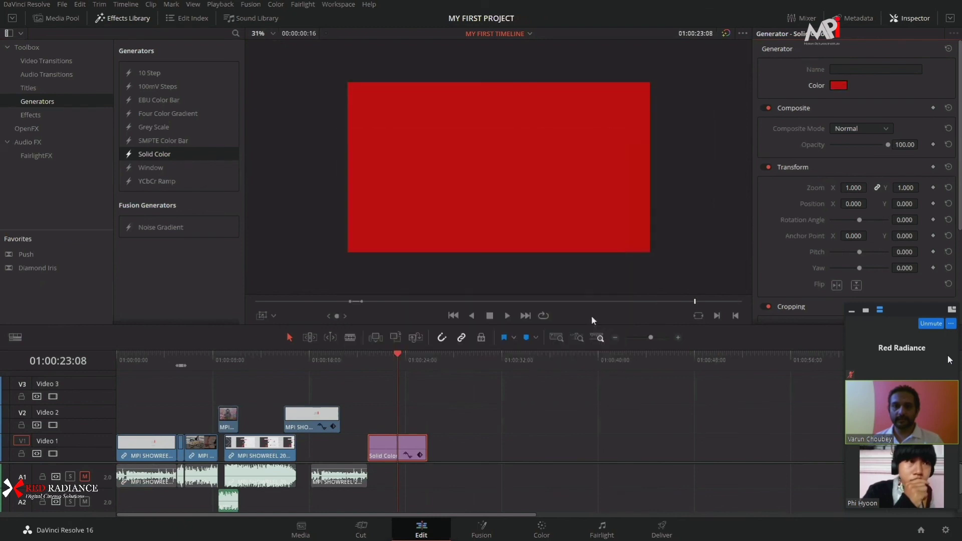
Add a Text title on Video 2 above the Solid Color clip and scrub to 01:00:22:16.
left_click(29, 88)
left_click_drag(145, 128, 372, 420)
left_click(393, 357)
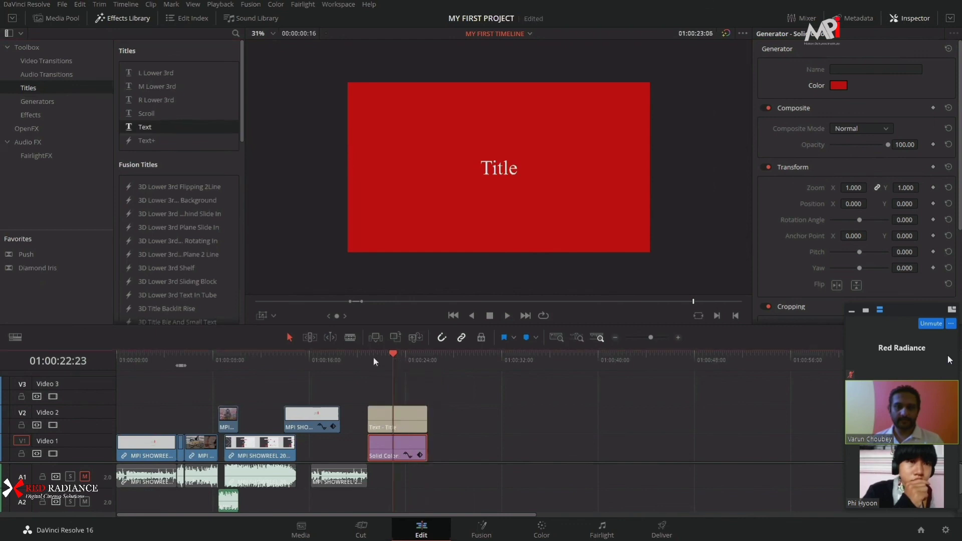
left_click_drag(374, 357, 390, 359)
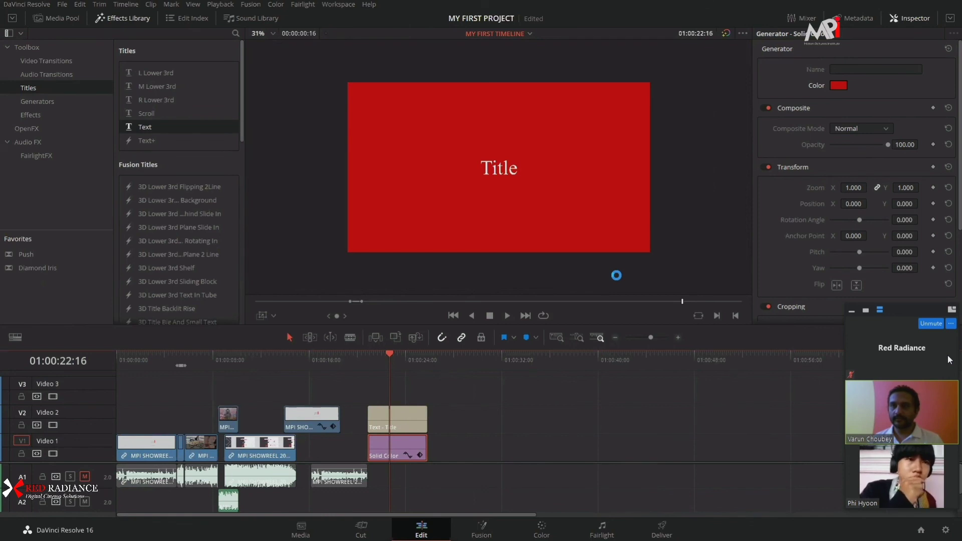
Enable Dynamic Zoom on the Text title above the red clip and play back the animation.
left_click(397, 419)
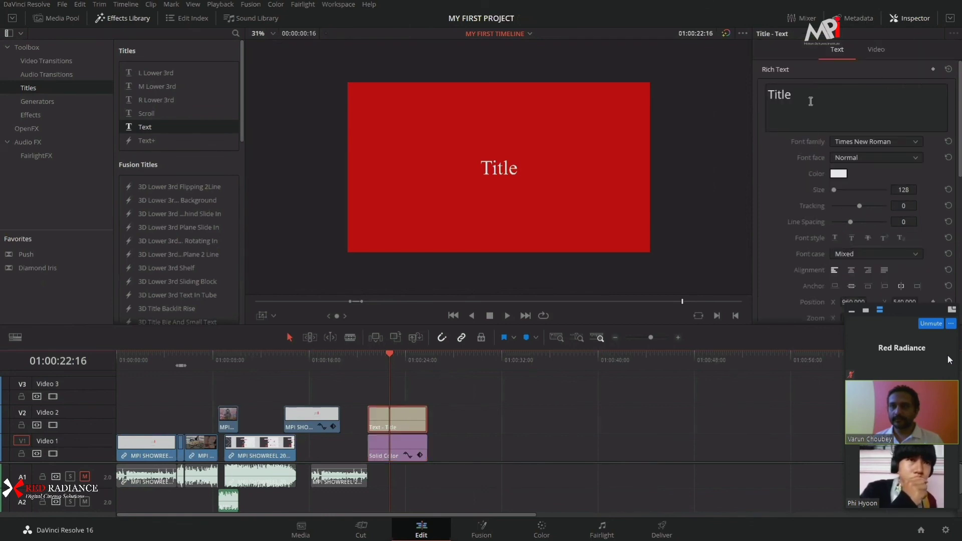
left_click(876, 51)
scroll(797, 286, "down", 4)
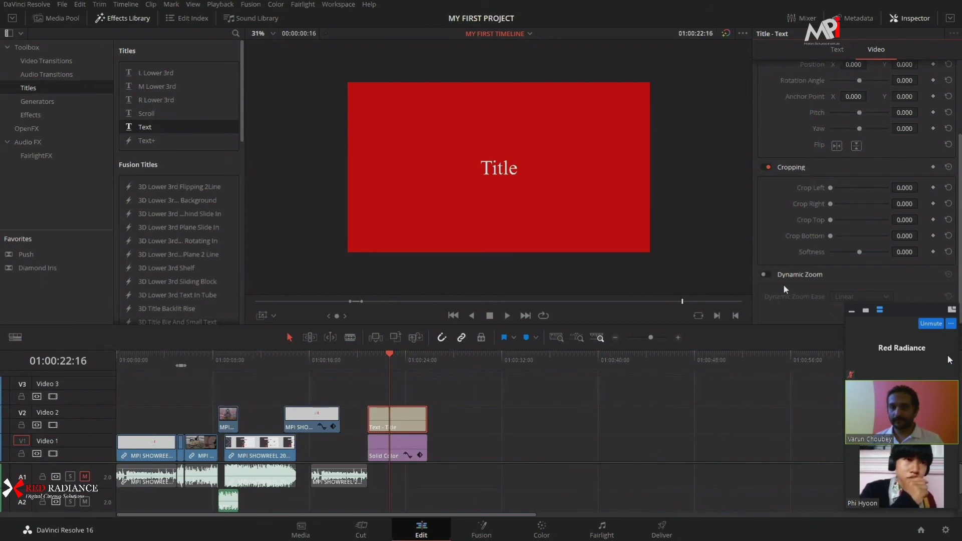
left_click(764, 275)
key("j")
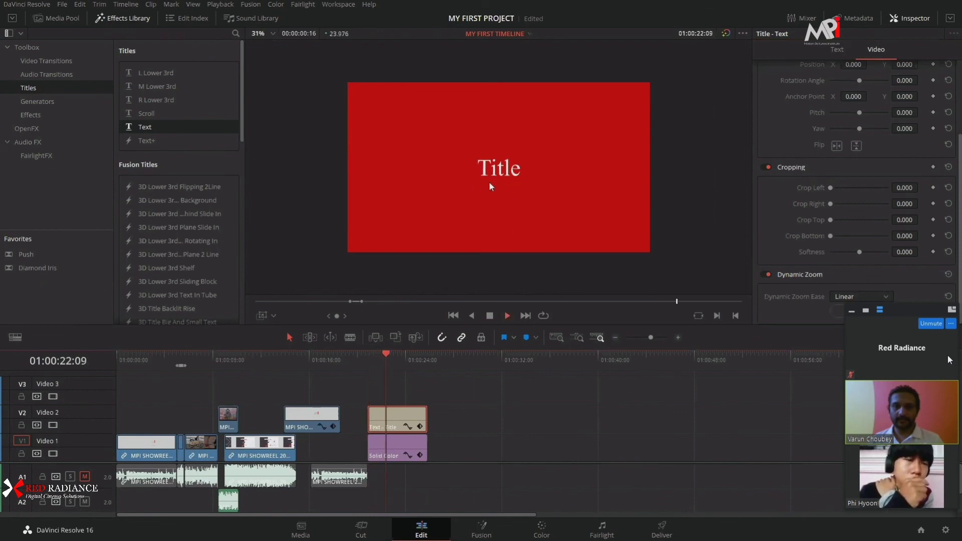
key("space")
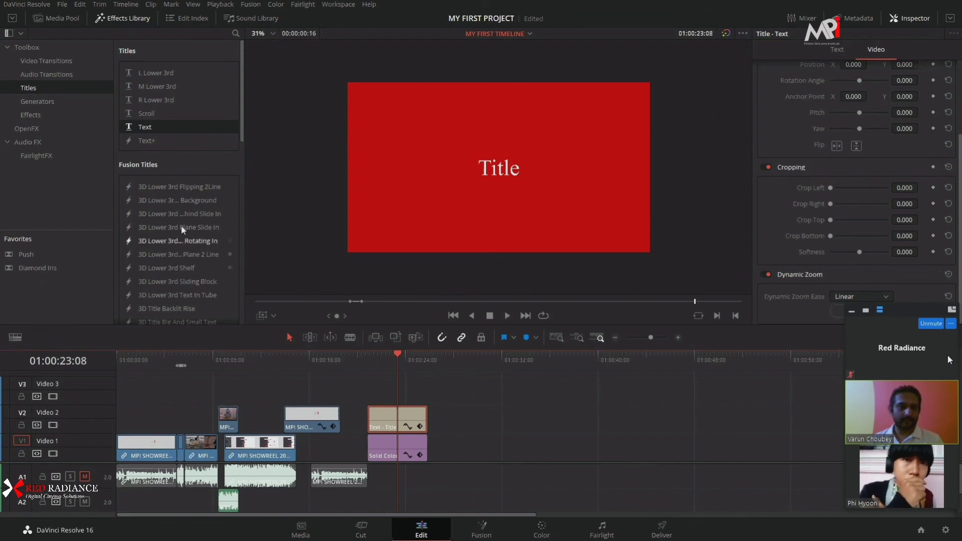
Place an Adjustment Clip effect on Video 3 above the soft-edged cropped logo clip on Video 2.
left_click_drag(149, 142, 410, 411)
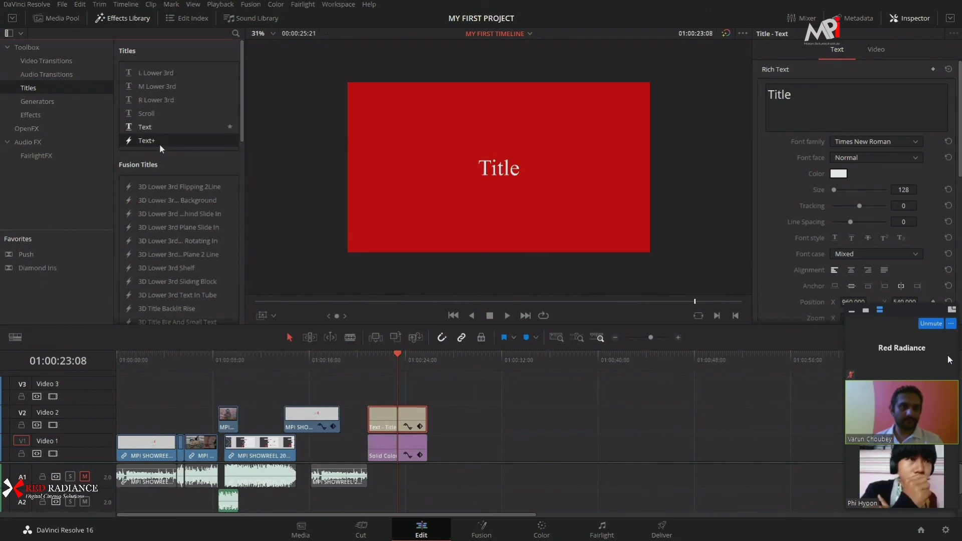
scroll(169, 158, "down", 2)
left_click(35, 115)
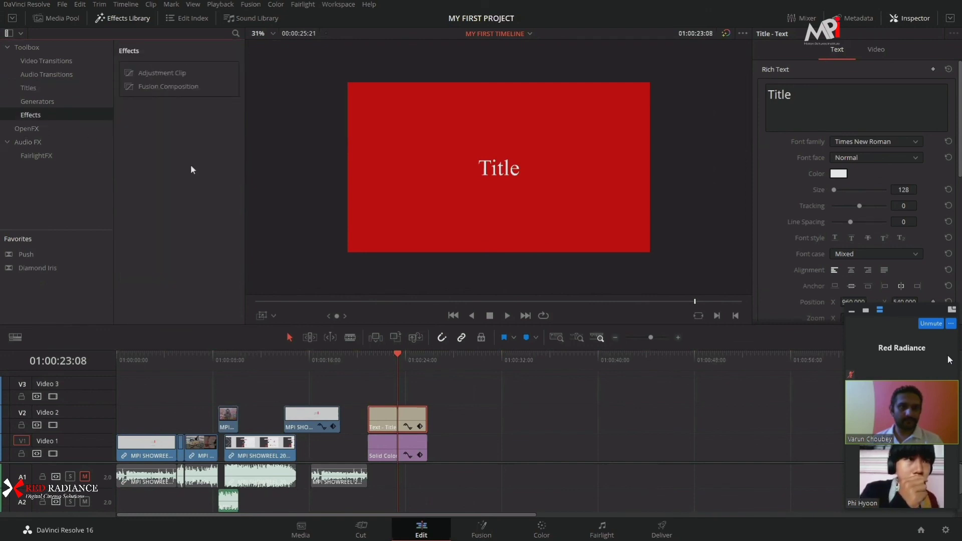
left_click_drag(374, 378, 284, 374)
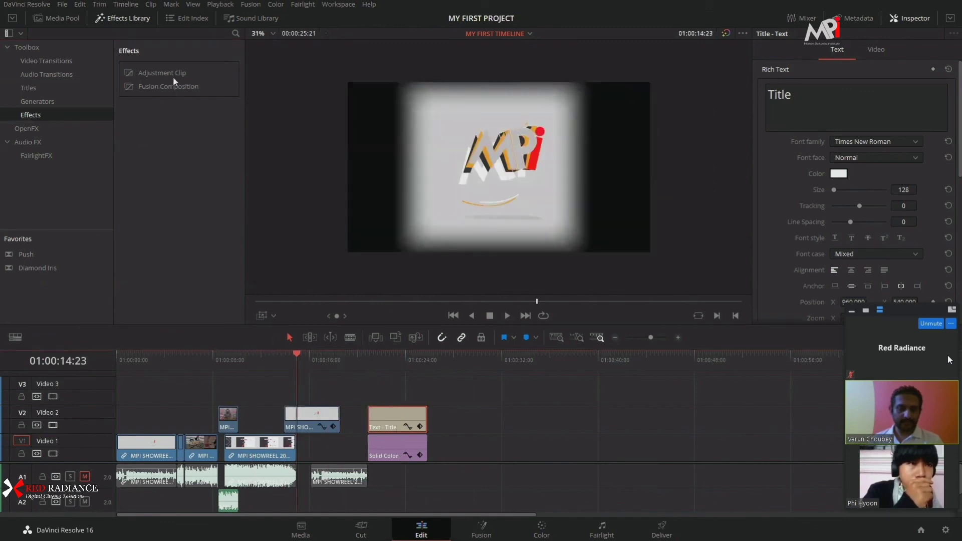
left_click_drag(171, 72, 143, 65)
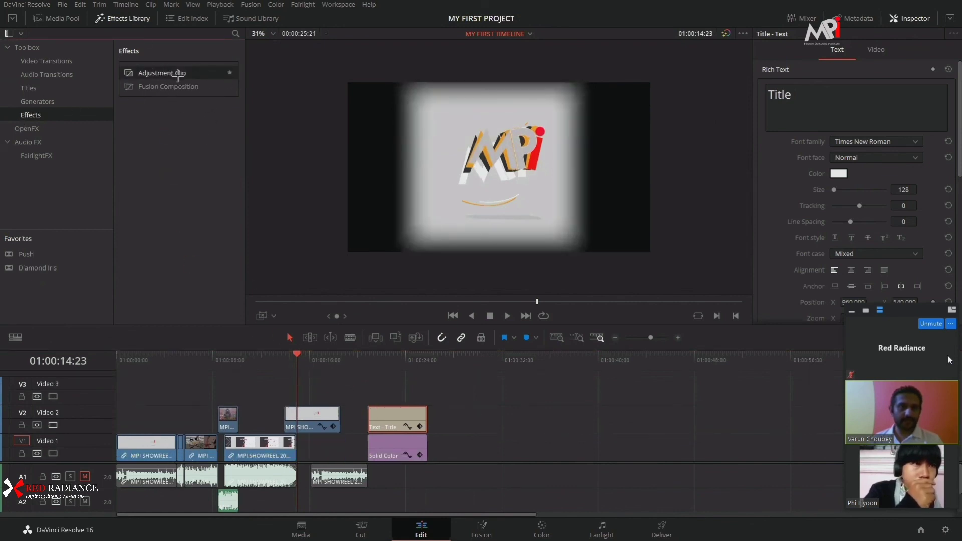
left_click_drag(168, 74, 286, 386)
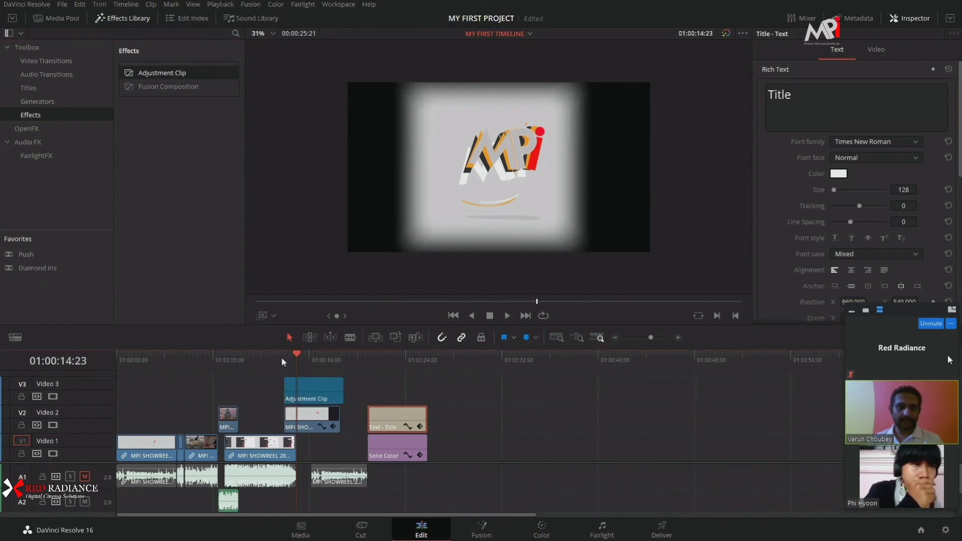
Move the Adjustment Clip above the earlier, scaled-down Video 2 clip and trim its end to match that clip's end.
left_click(225, 359)
scroll(312, 386, "up", 4)
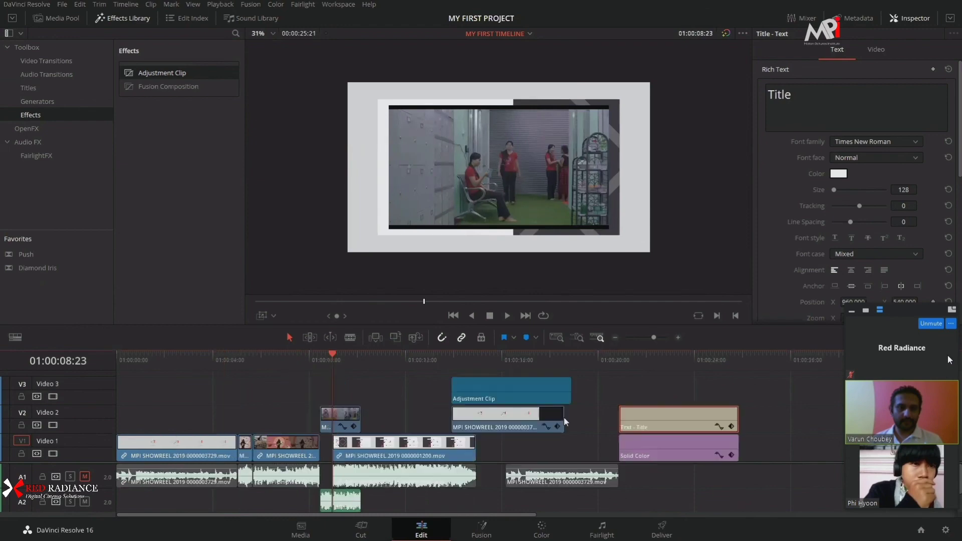
left_click_drag(585, 390, 563, 365)
left_click(567, 359)
left_click_drag(771, 390, 594, 391)
left_click(554, 419)
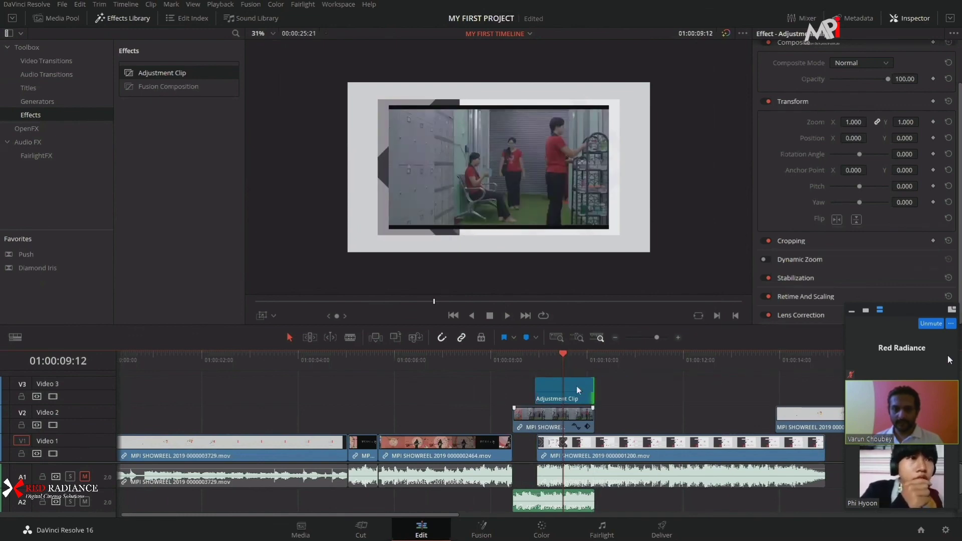
Select the Adjustment Clip on Video 3 and position the playhead within it at 01:00:09:14.
left_click_drag(546, 361, 559, 362)
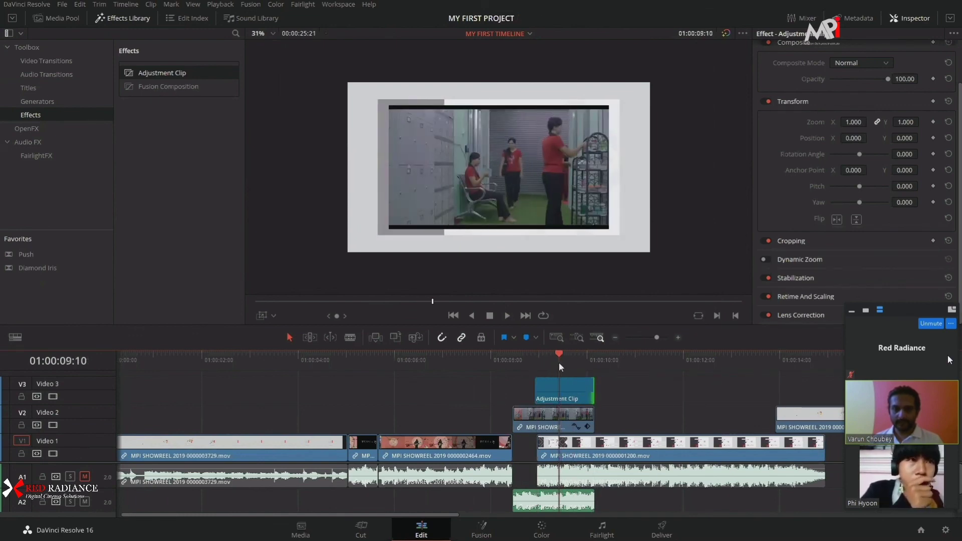
left_click(577, 383)
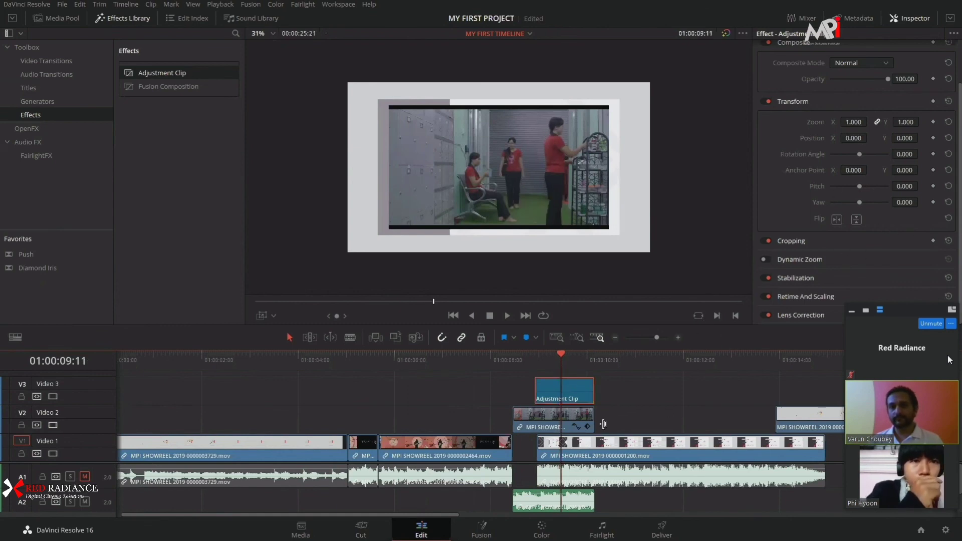
mouse_move(576, 363)
left_mouse_down()
mouse_move(550, 361)
mouse_move(567, 363)
left_mouse_up()
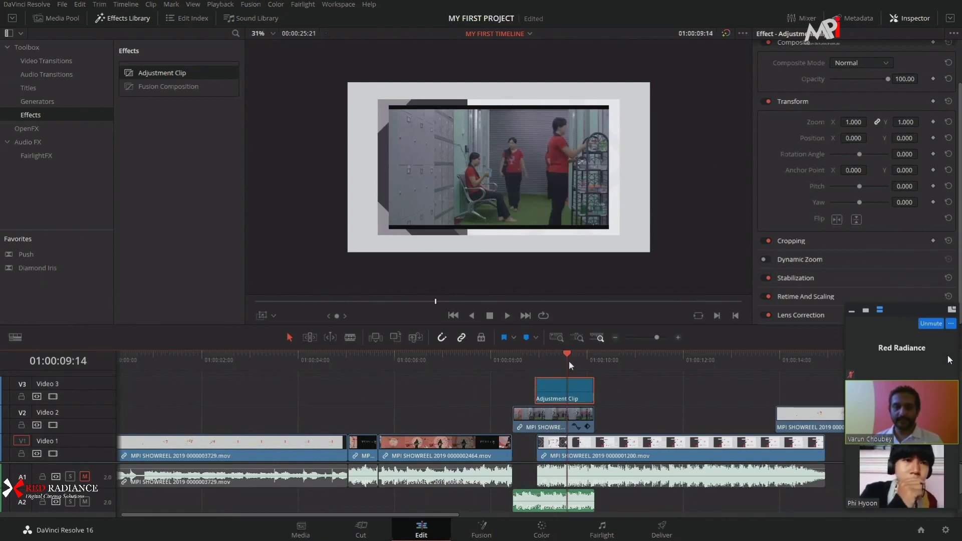
left_click_drag(570, 361, 563, 361)
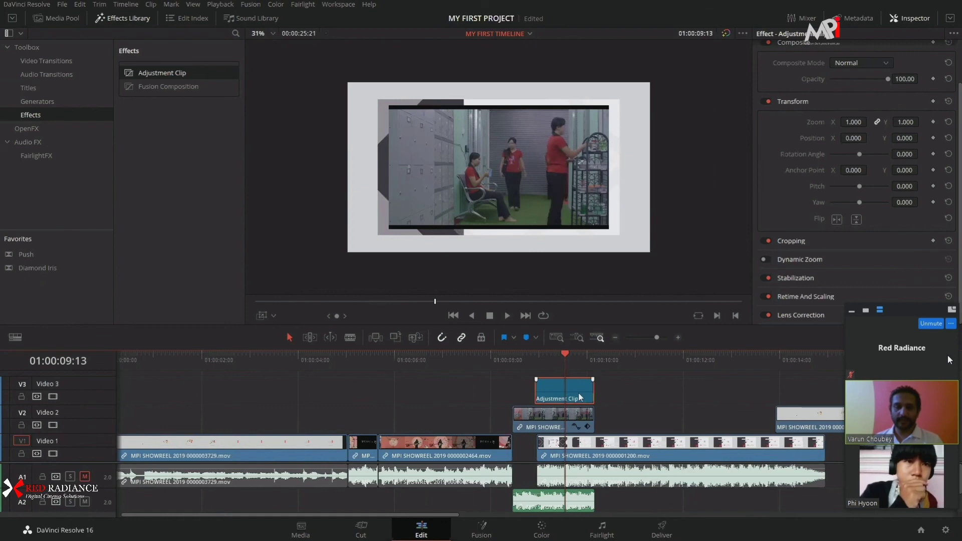
left_click(569, 361)
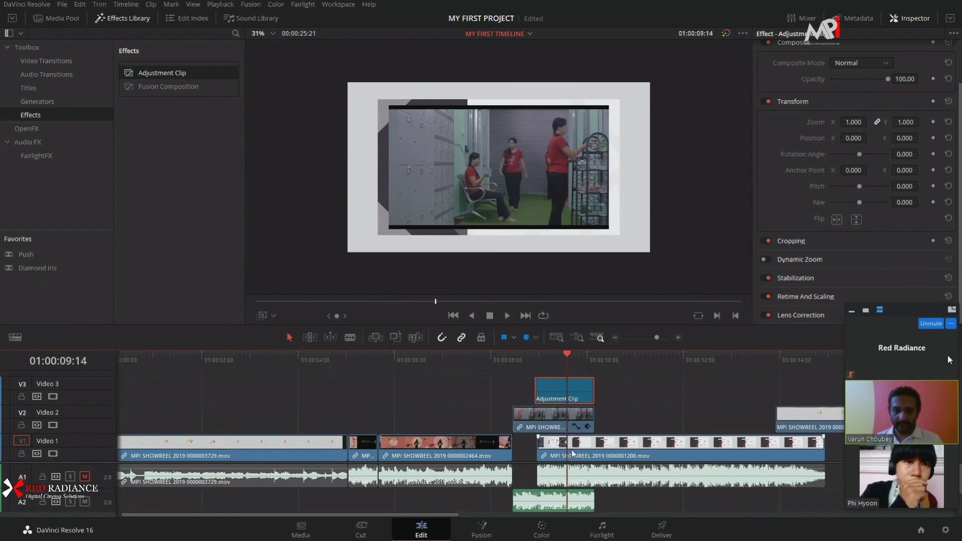
Display the OpenFX filters and select the Video 2 clip beneath the Adjustment Clip.
left_click(167, 178)
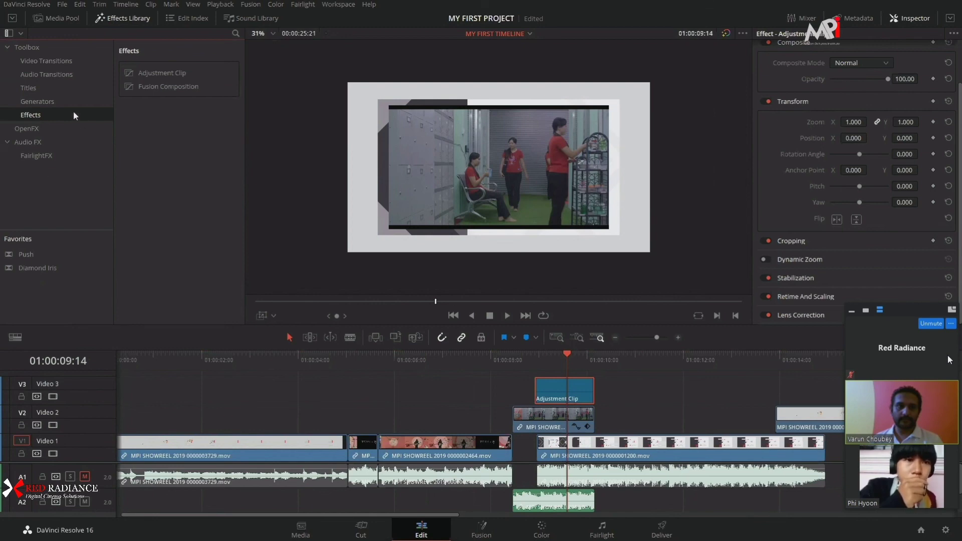
left_click(35, 126)
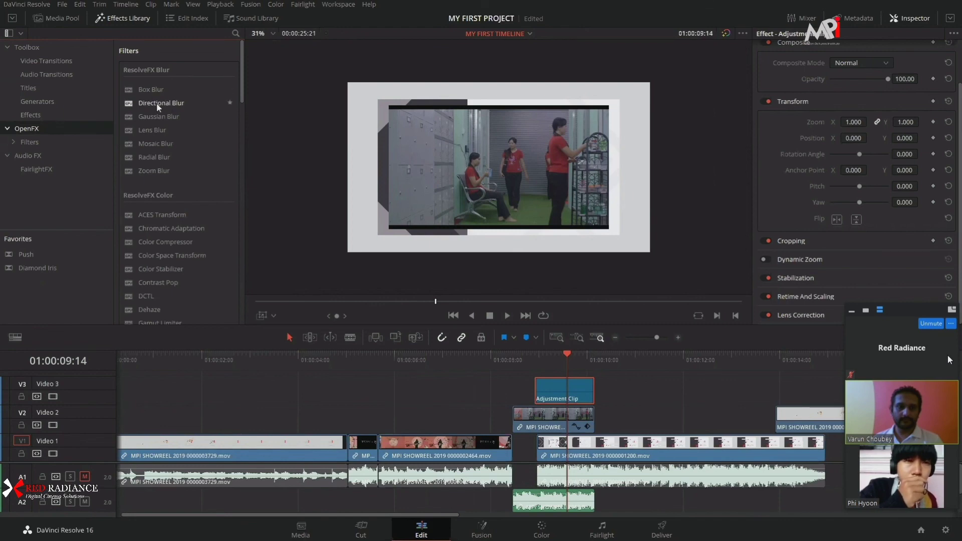
left_click(553, 414)
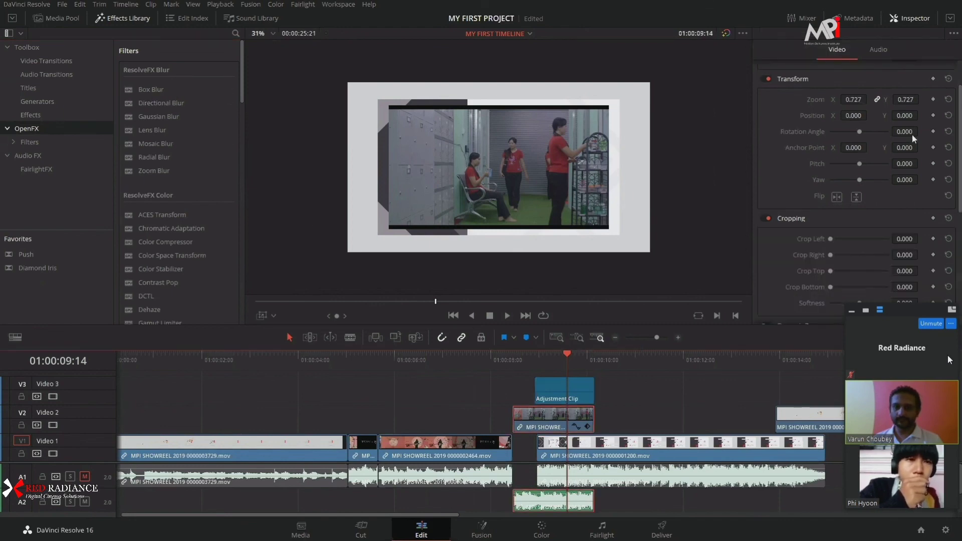
Set the Video 2 clip's zoom to 0.627 and select the Adjustment Clip above it.
left_click_drag(853, 99, 844, 99)
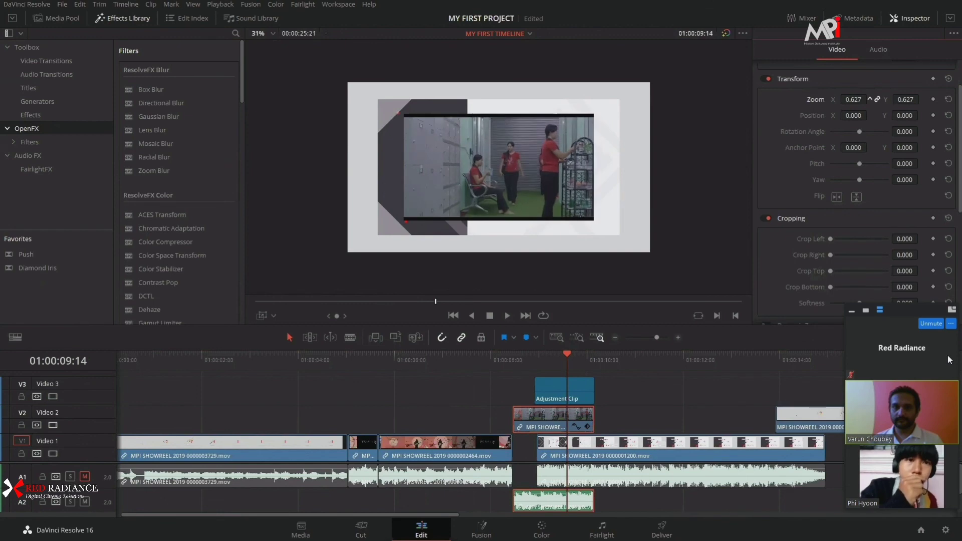
left_click(565, 395)
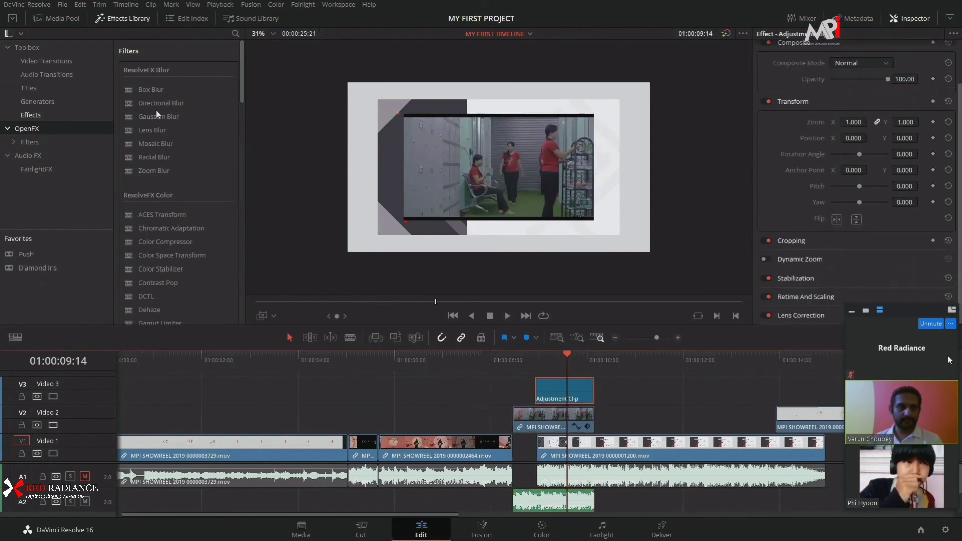
Try a Box Blur filter on the Adjustment Clip with horizontal and vertical strength at 0.339, and remove the filter.
left_click_drag(150, 89, 551, 390)
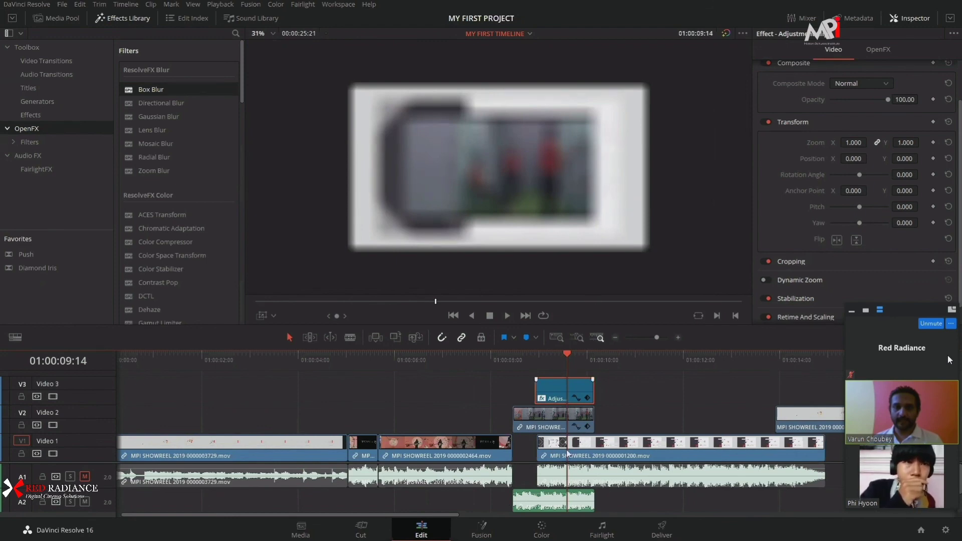
left_click(875, 49)
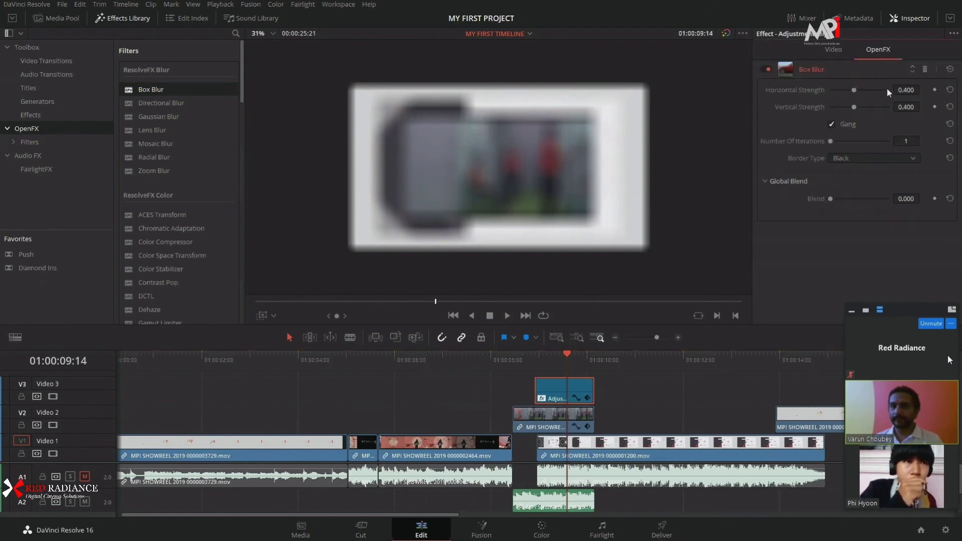
mouse_move(854, 90)
left_mouse_down()
mouse_move(841, 92)
mouse_move(850, 99)
left_mouse_up()
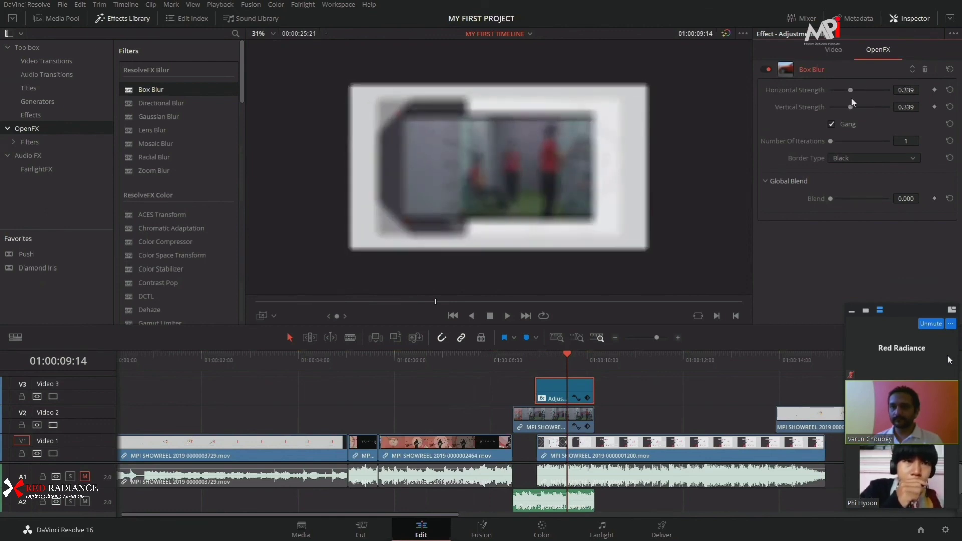
left_click(925, 70)
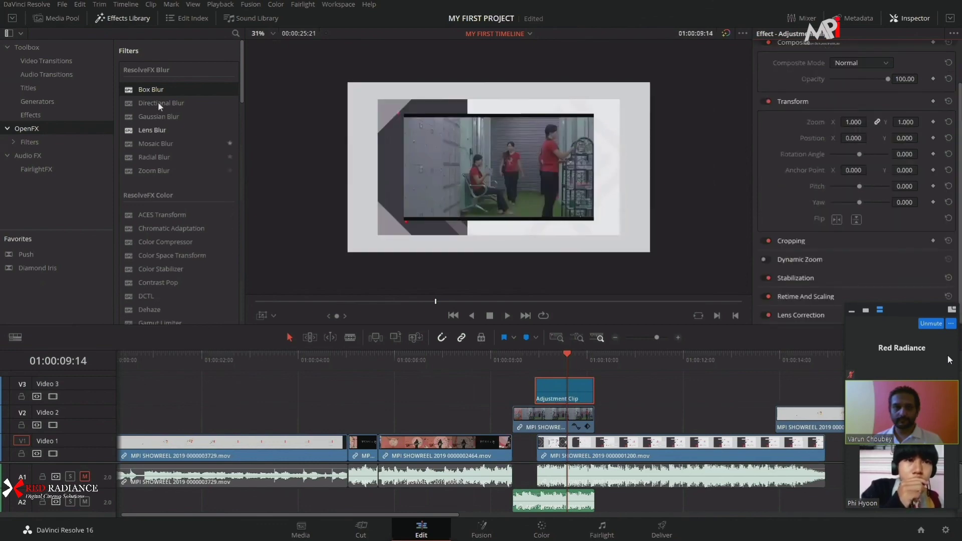
Reapply Box Blur to the Adjustment Clip, display its default settings and remove the filter again.
left_click_drag(155, 91, 561, 386)
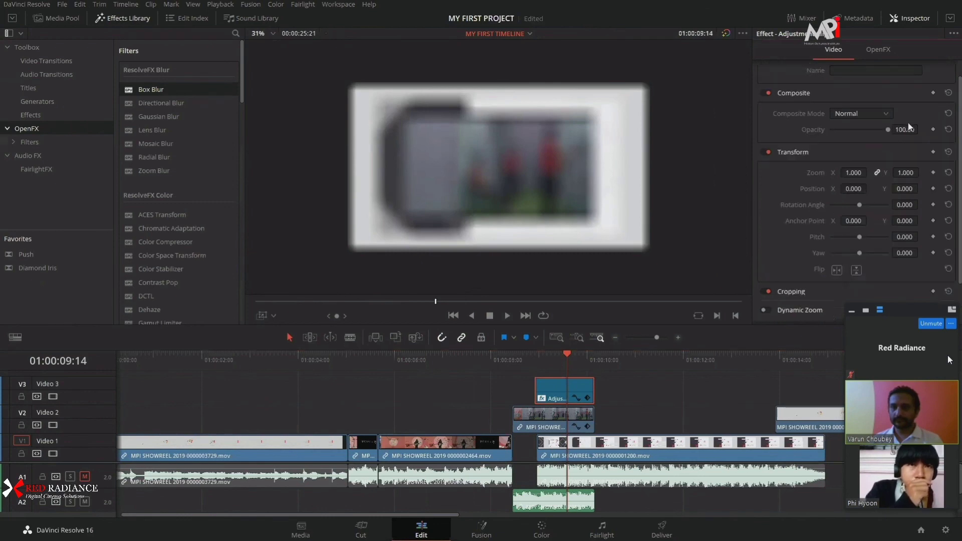
left_click(878, 51)
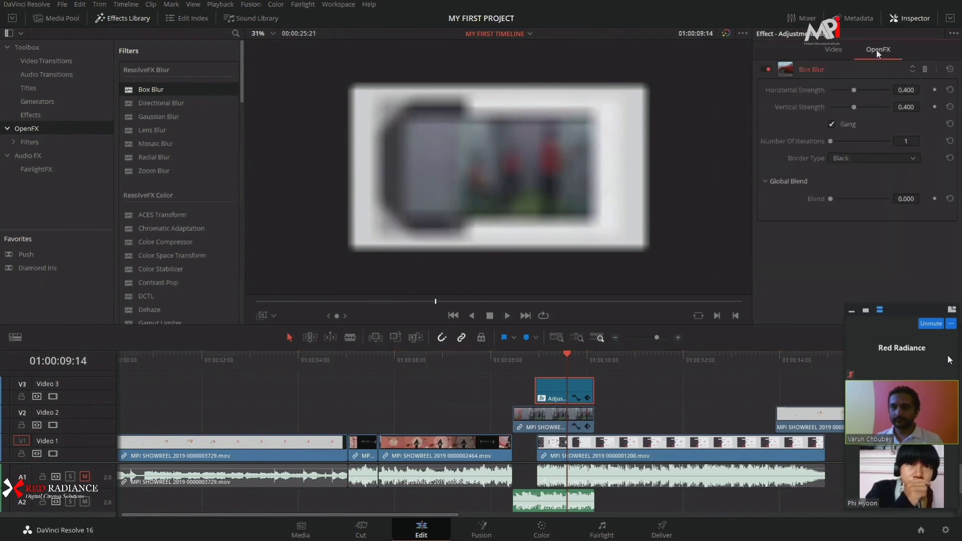
left_click(926, 69)
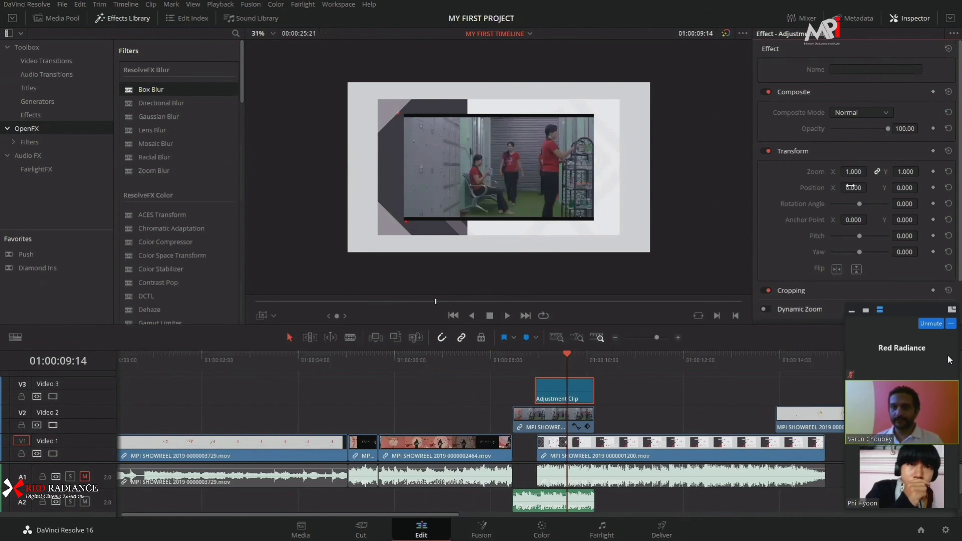
Set the Adjustment Clip's position X to 12.000 and its zoom to 1.710.
left_click_drag(853, 187, 878, 188)
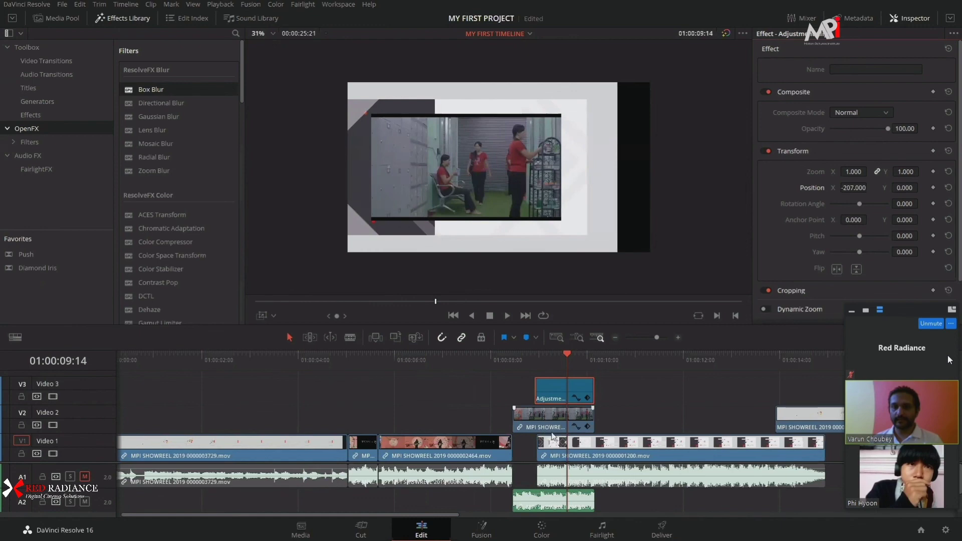
left_click_drag(854, 172, 961, 189)
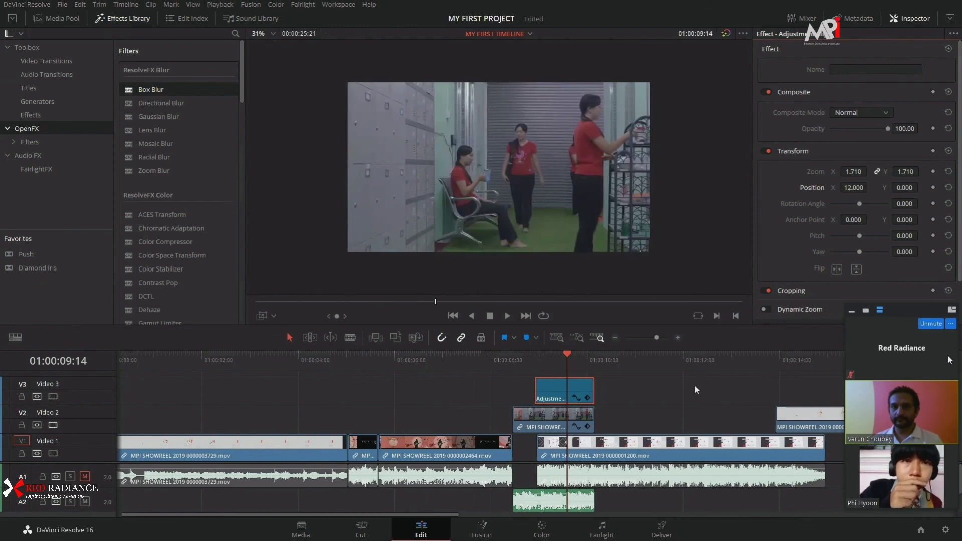
Store the zoomed Adjustment Clip from Video 3 in the Media Pool's Master bin for reuse.
key("ctrl+minus")
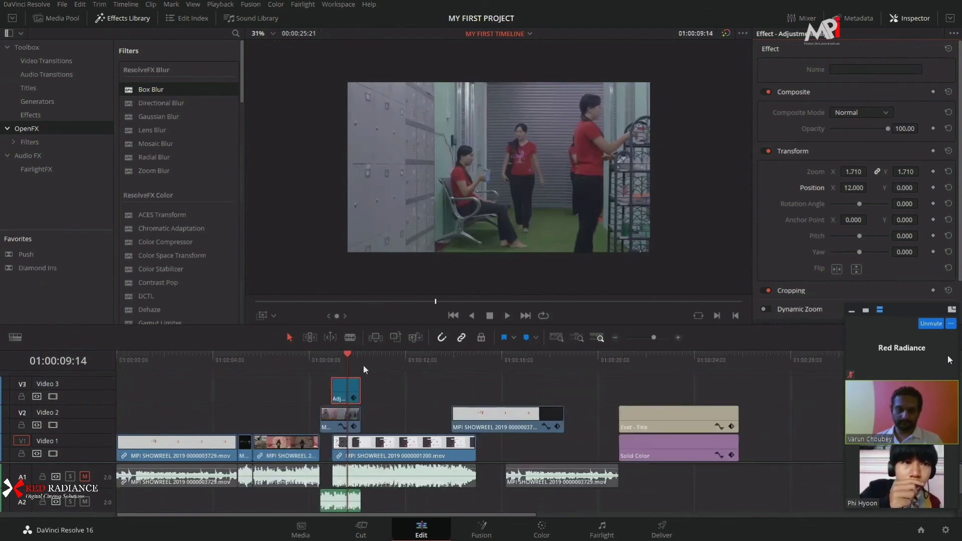
left_click_drag(364, 367, 346, 365)
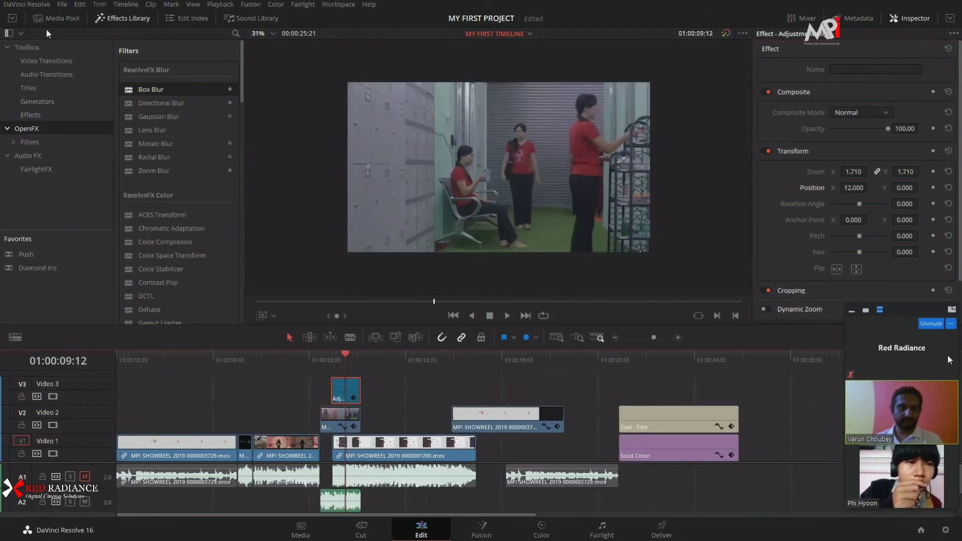
left_click(56, 18)
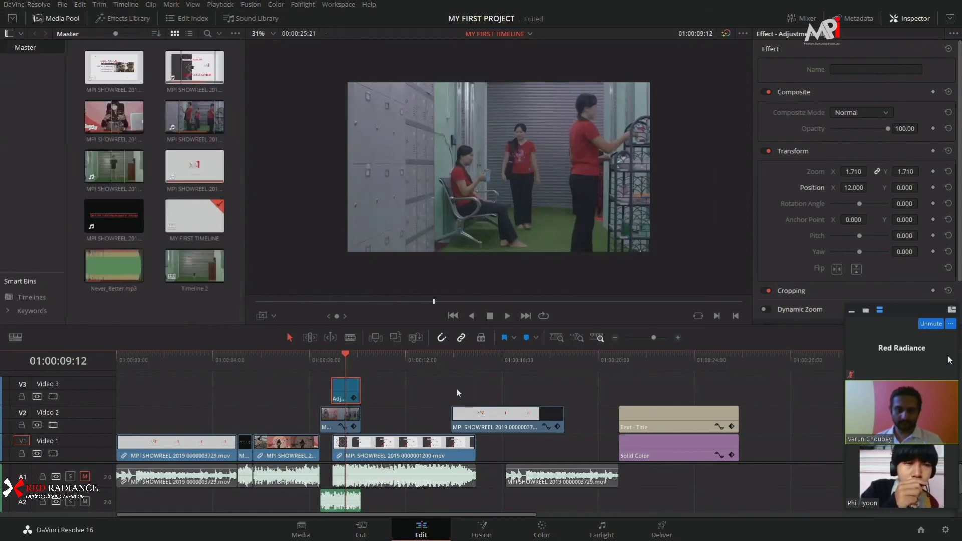
key("ctrl+equal")
right_click(528, 387)
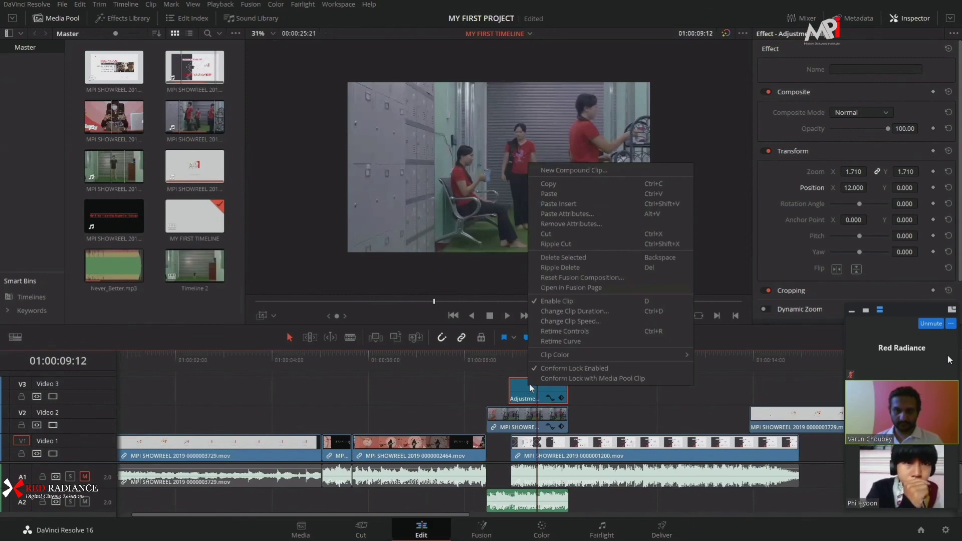
left_click(474, 393)
left_click(475, 394)
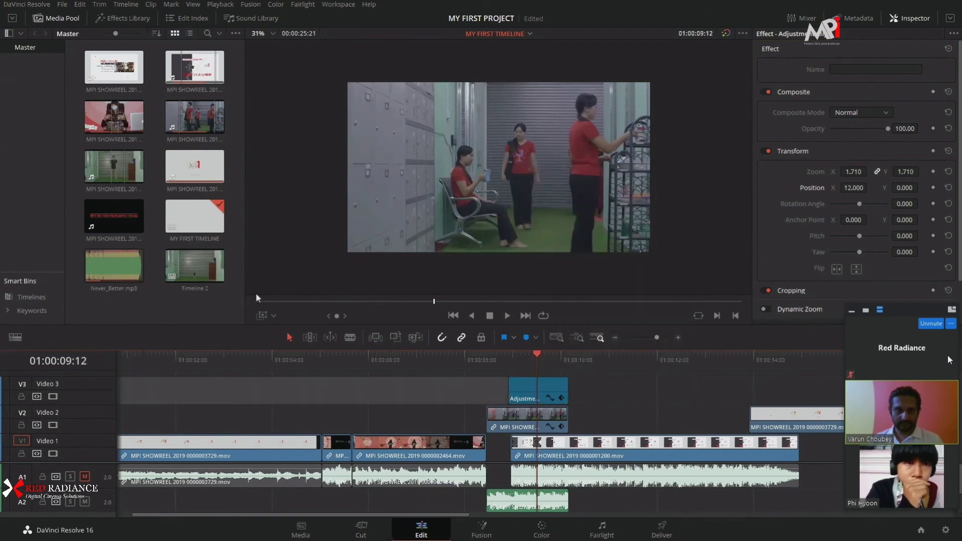
left_click_drag(228, 312, 145, 314)
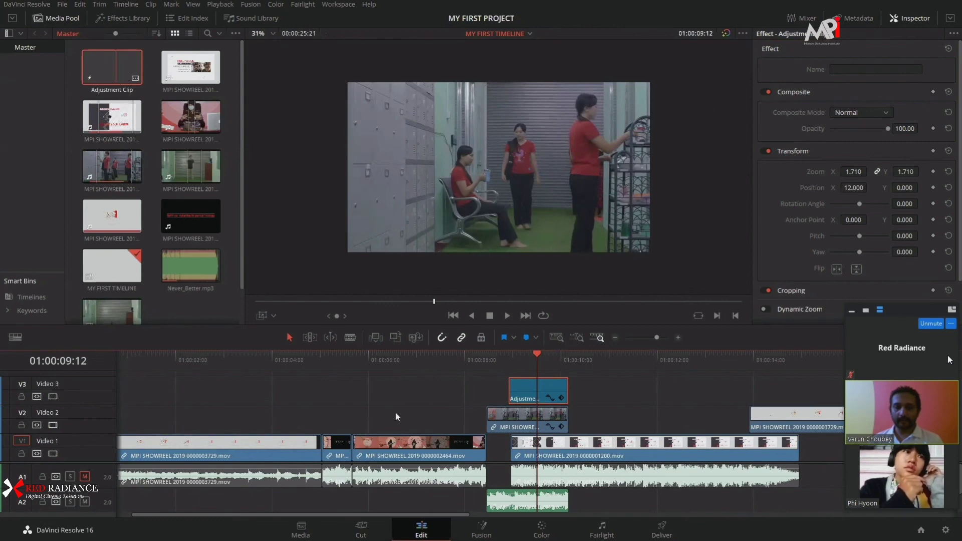
Place a copy of the stored Adjustment Clip on Video 2 over the opening logo clip at 01:00:01:23.
scroll(383, 404, "down", 3)
scroll(335, 397, "up", 3)
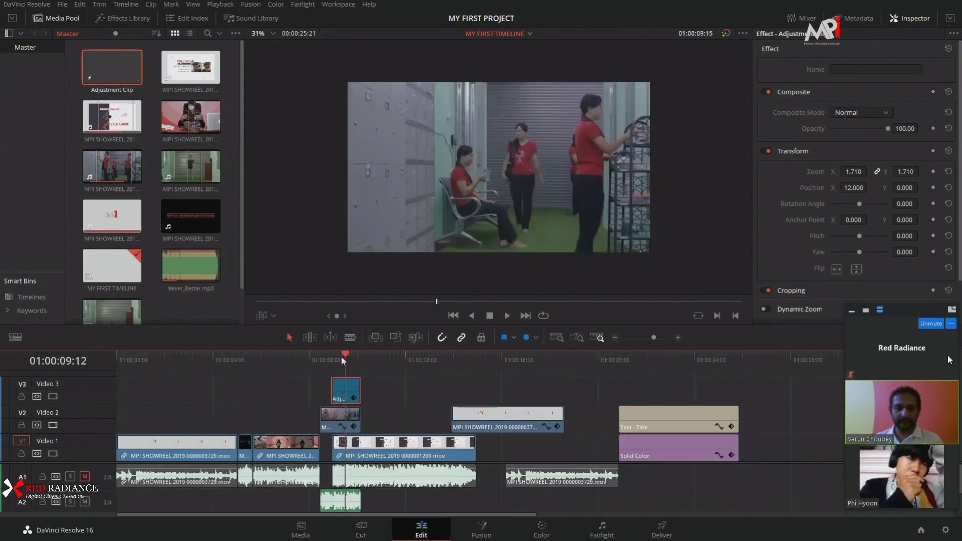
left_click(150, 360)
left_click(164, 357)
left_click_drag(112, 70, 161, 422)
scroll(250, 393, "up", 4)
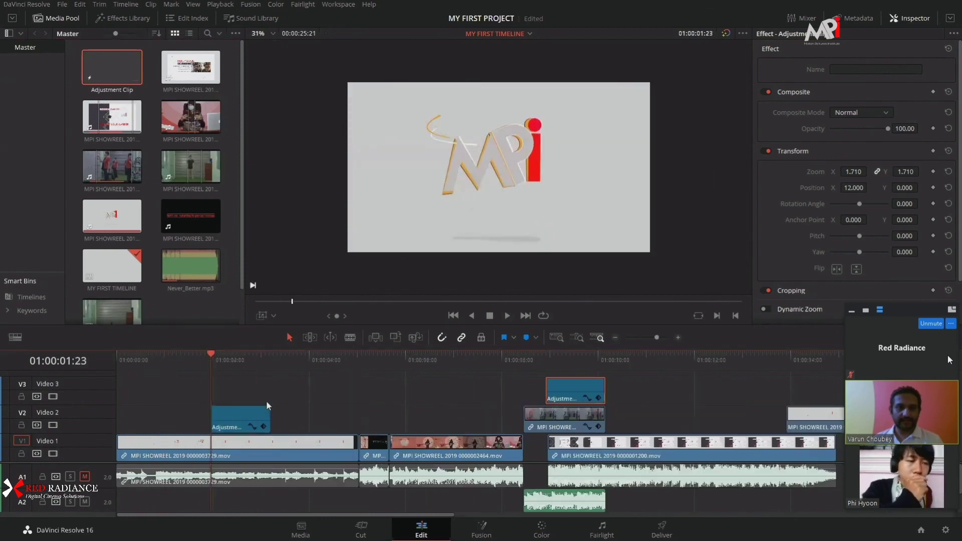
left_click(325, 360)
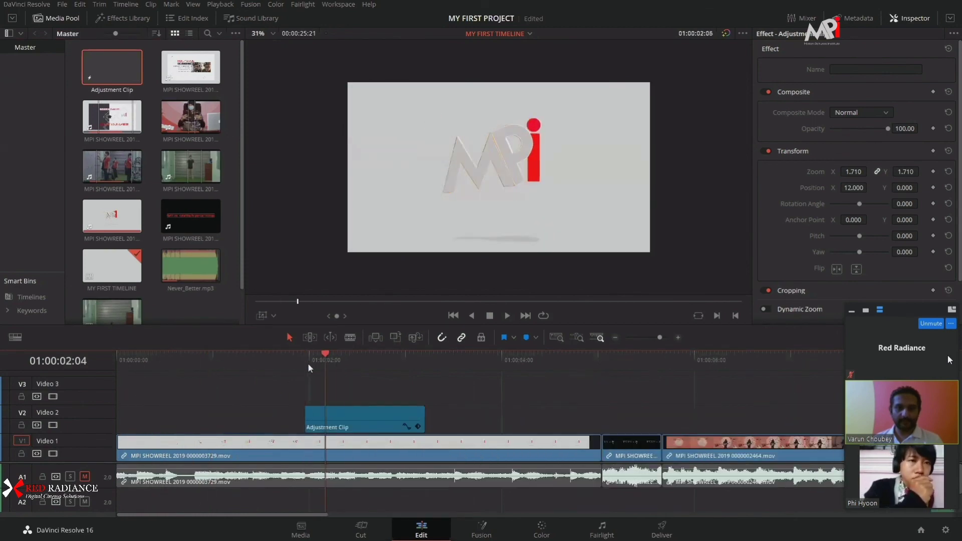
Place another copy of the stored Adjustment Clip on Video 2, starting at the beginning of the TEAM - R title clip.
left_click(342, 386)
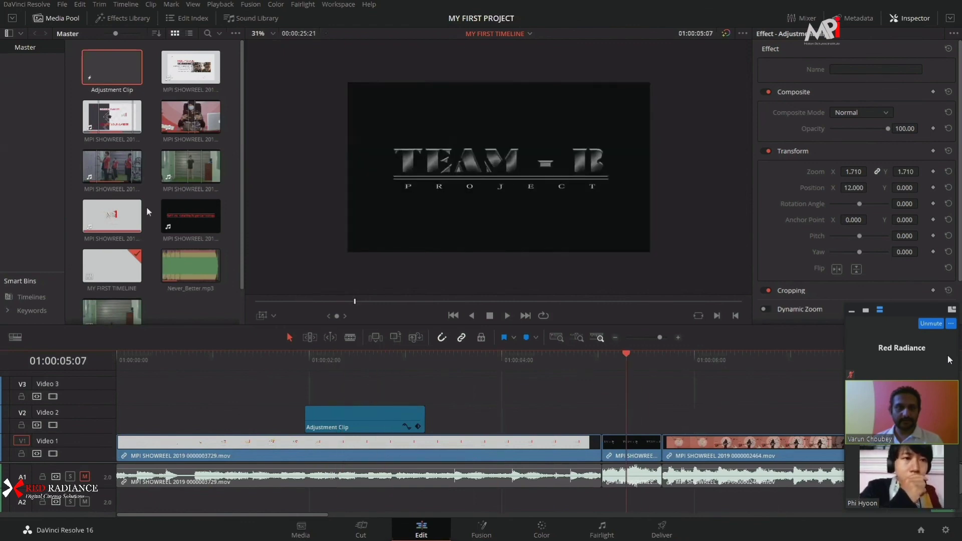
left_click_drag(112, 68, 599, 423)
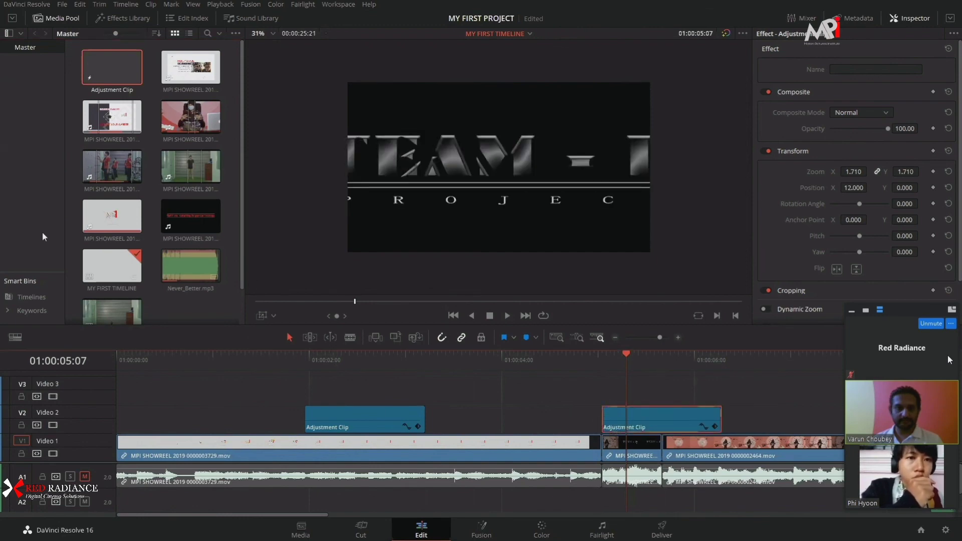
scroll(489, 423, "down", 3)
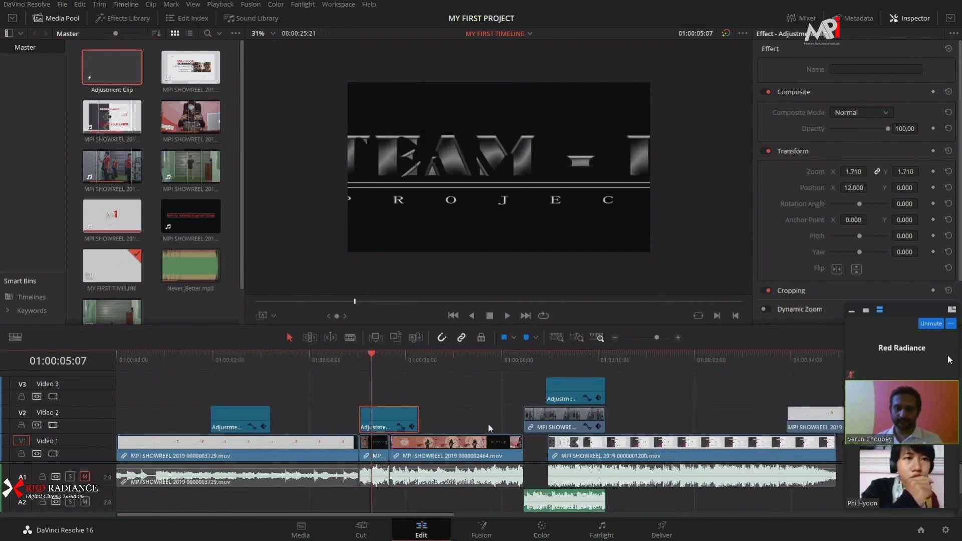
Position the playhead at 01:00:09:10 within the Video 3 Adjustment Clip and enlarge the timeline area to show more tracks.
left_click(573, 368)
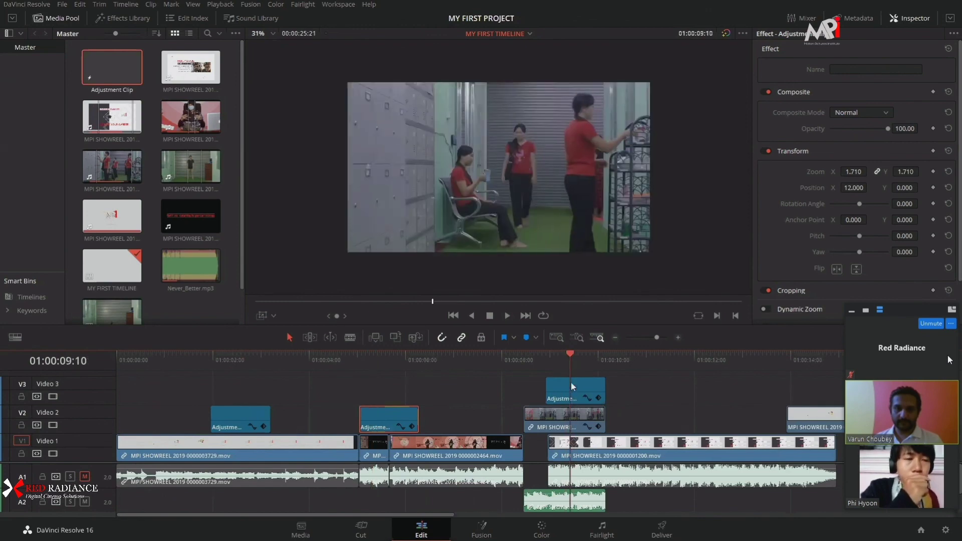
scroll(569, 414, "down", 2)
scroll(561, 412, "up", 2)
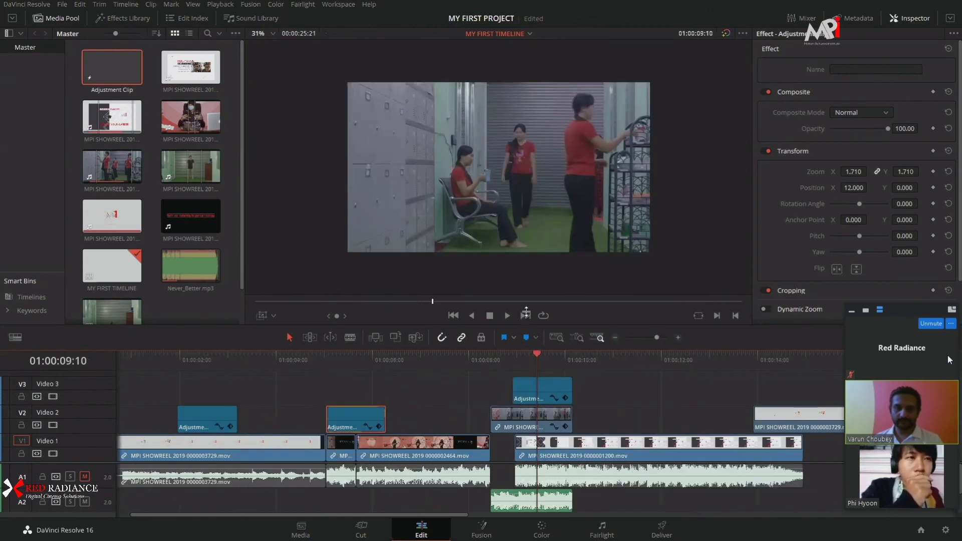
left_click_drag(526, 325, 524, 262)
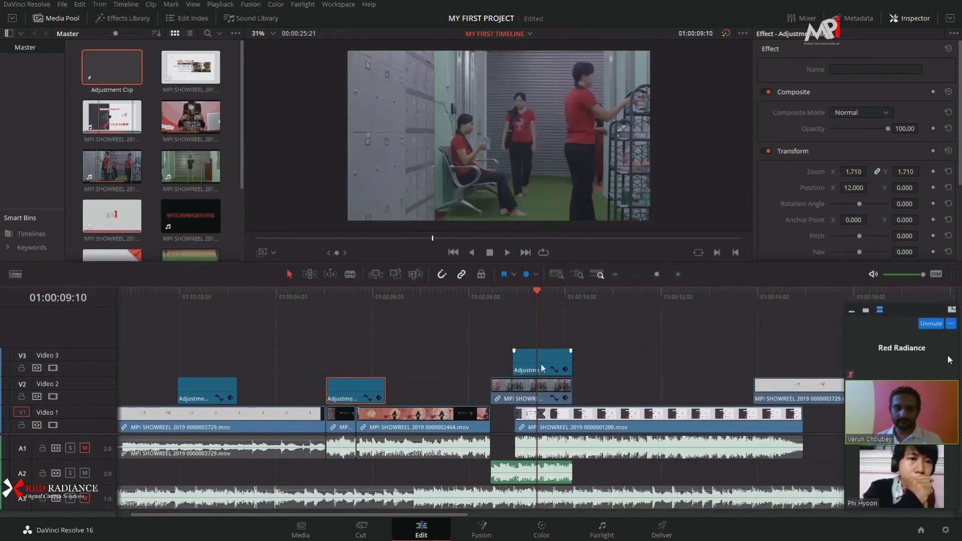
Position the playhead at 01:00:05:22 within the second Video 2 Adjustment Clip and switch to the Color page.
left_click(366, 302)
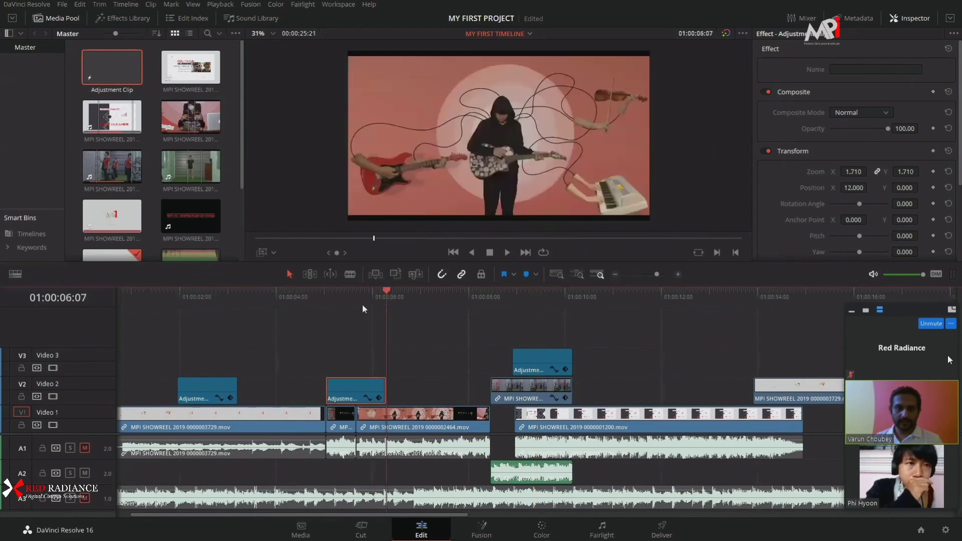
left_click_drag(370, 307, 369, 311)
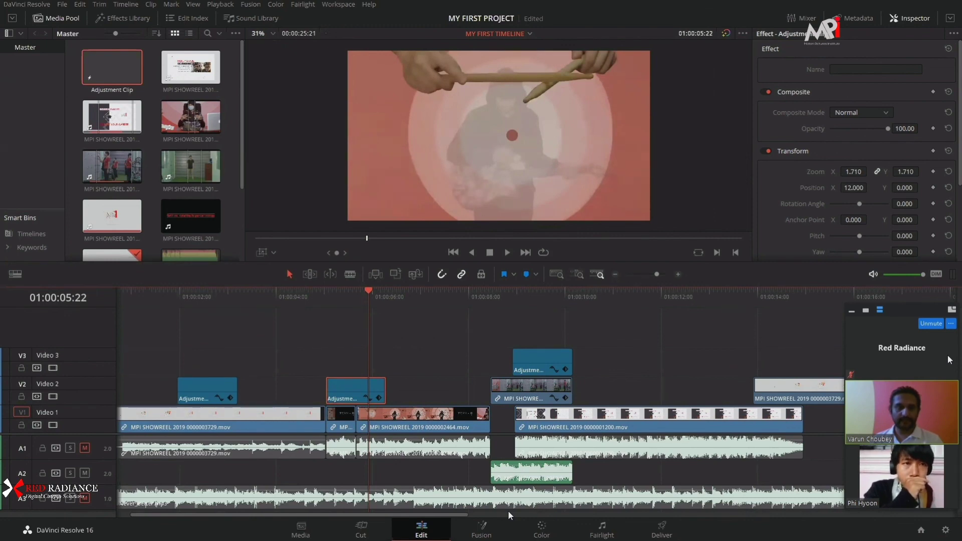
left_click(542, 531)
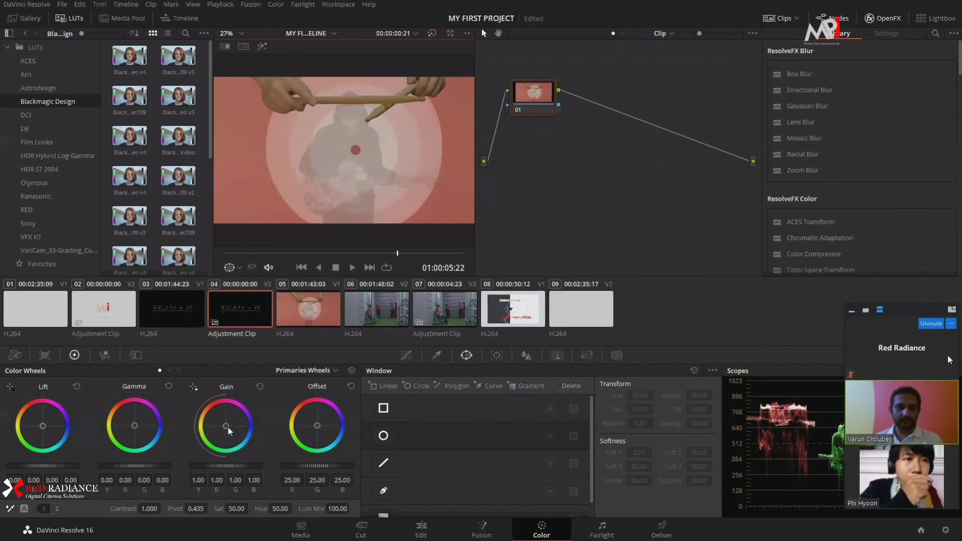
Try tinting the Adjustment Clip with Gain shifted to blue and Gamma shifted to a warm tone, and reset Gamma.
left_click_drag(225, 426, 231, 426)
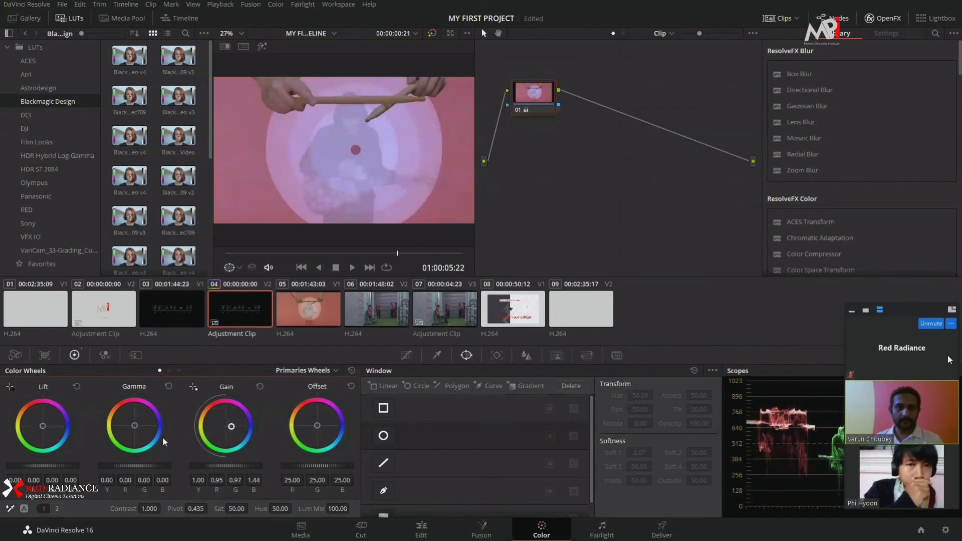
left_click_drag(134, 426, 118, 417)
mouse_move(231, 426)
left_mouse_down()
mouse_move(245, 429)
mouse_move(236, 427)
left_mouse_up()
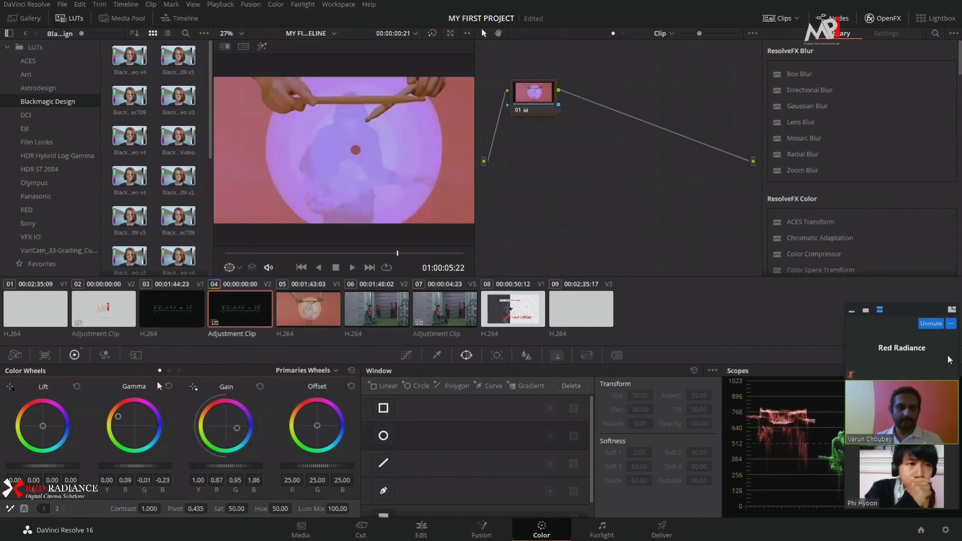
left_click(168, 387)
Set the Adjustment Clip's contrast to 1.532 with Gain reset to neutral, and return to the Edit page.
left_click_drag(149, 509, 269, 522)
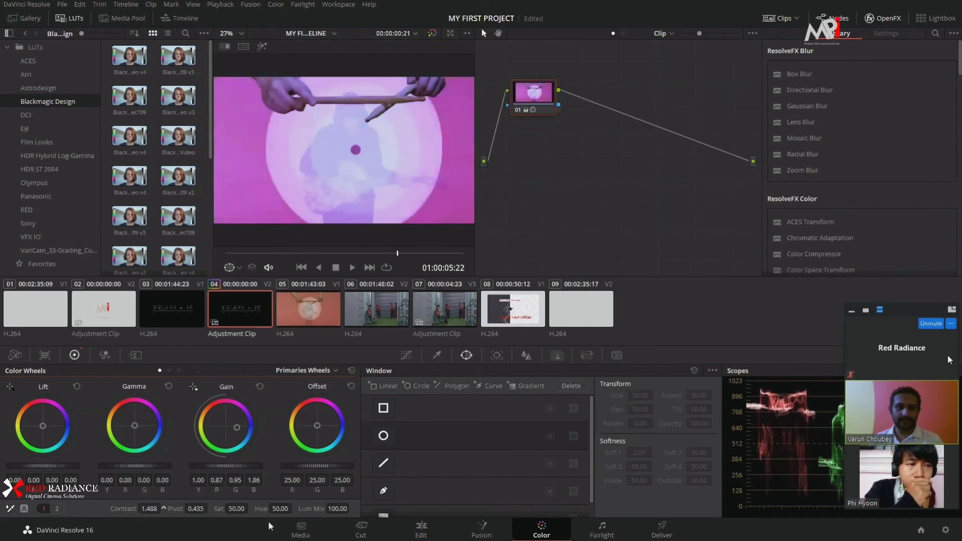
left_click(259, 387)
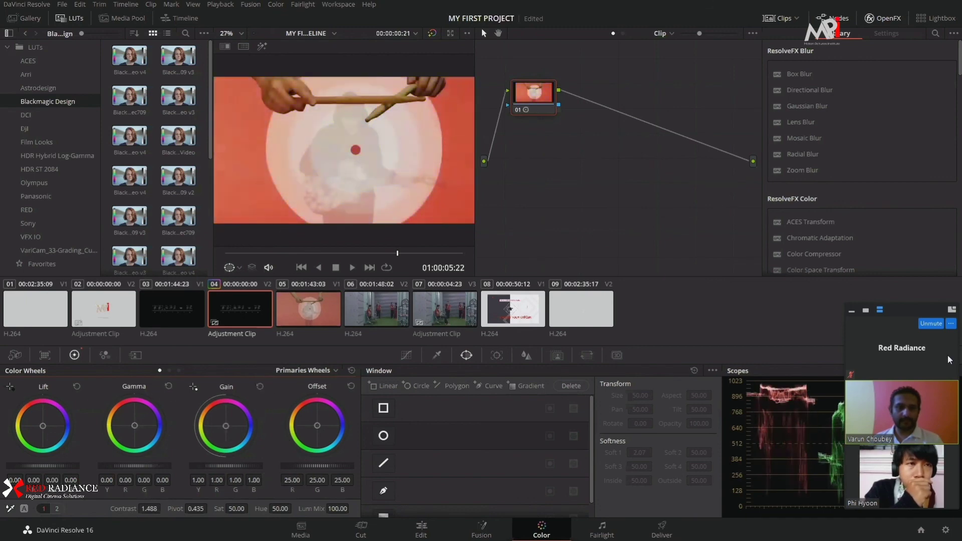
left_click_drag(149, 509, 158, 509)
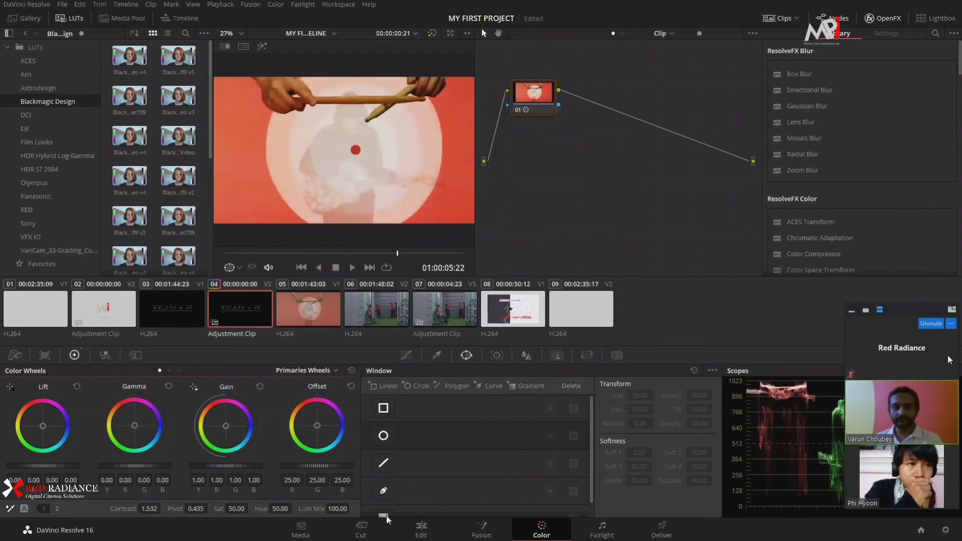
left_click(420, 532)
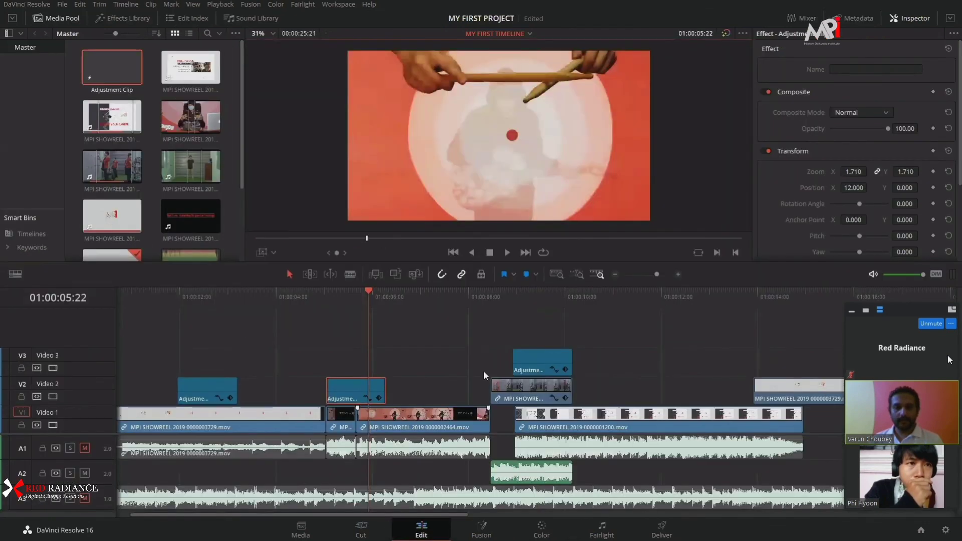
Try shifting the second Video 2 Adjustment Clip 15 frames earlier, play the section, and shift the clip back by 15 frames.
left_click_drag(346, 394, 324, 397)
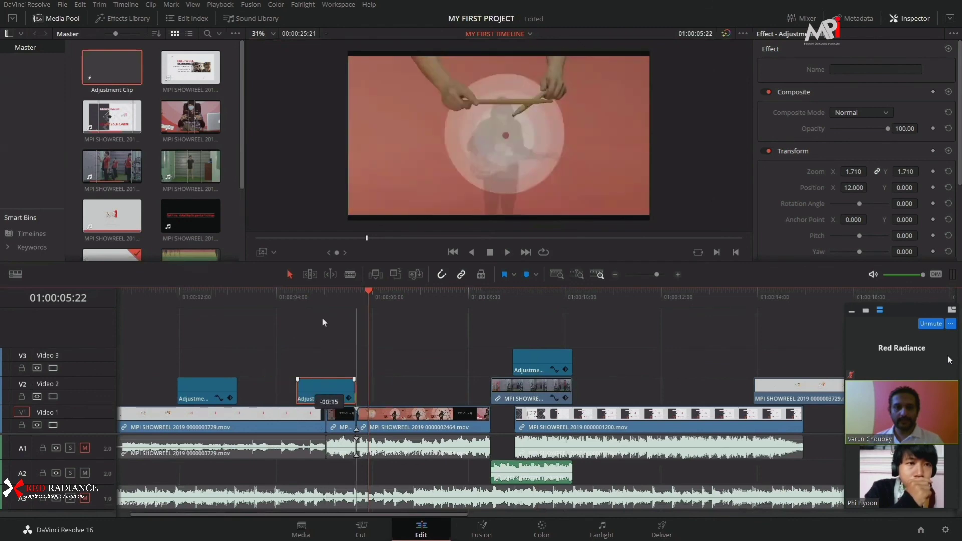
key("Up")
key("Up")
key("/")
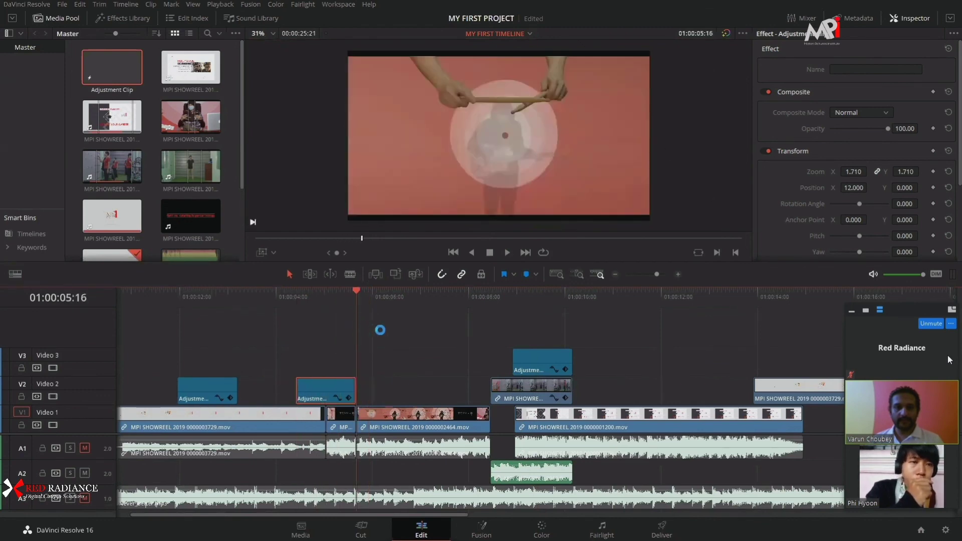
key("/")
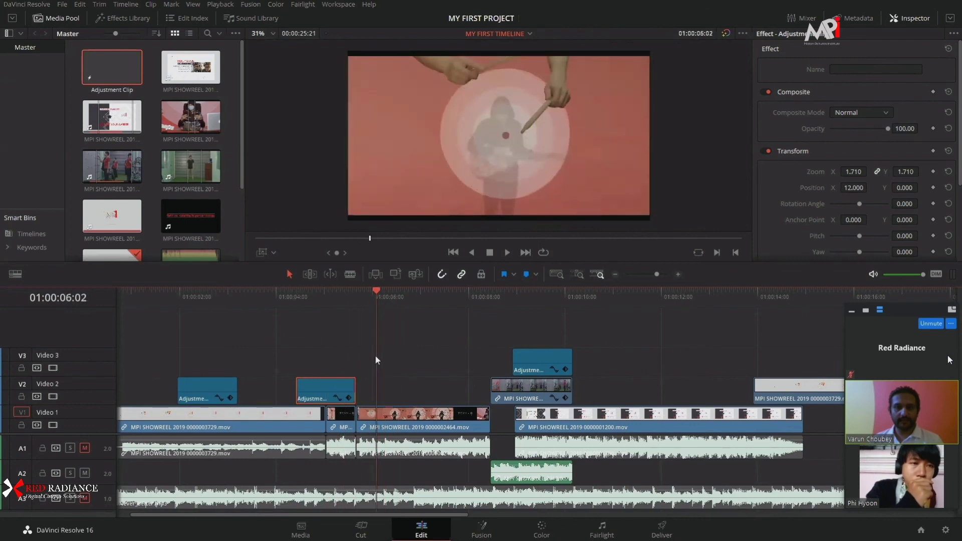
left_click_drag(327, 387, 346, 386)
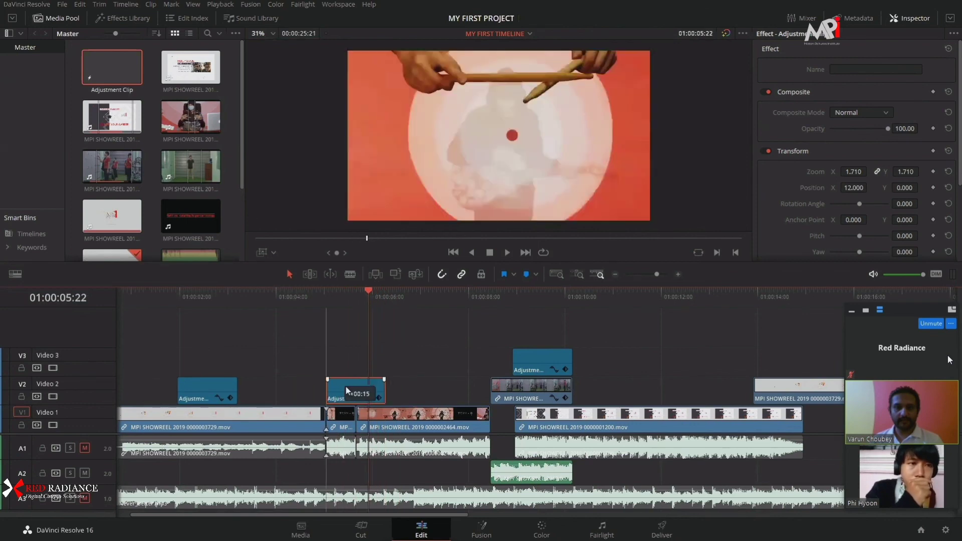
Move the second Video 2 Adjustment Clip so it starts with the MPI SHOWREEL 2019 0000002464.mov clip on Video 1.
left_click(342, 300)
left_click(369, 300)
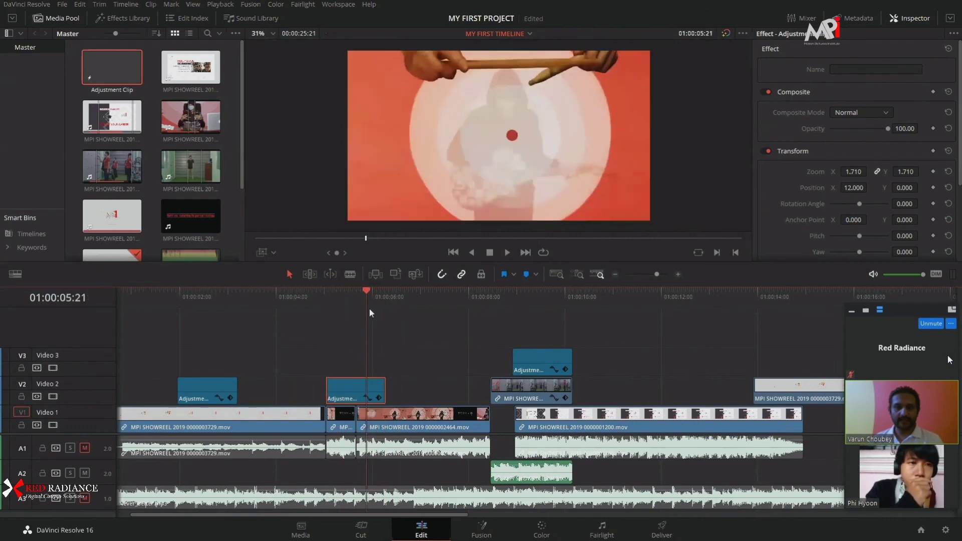
left_click_drag(351, 393, 378, 393)
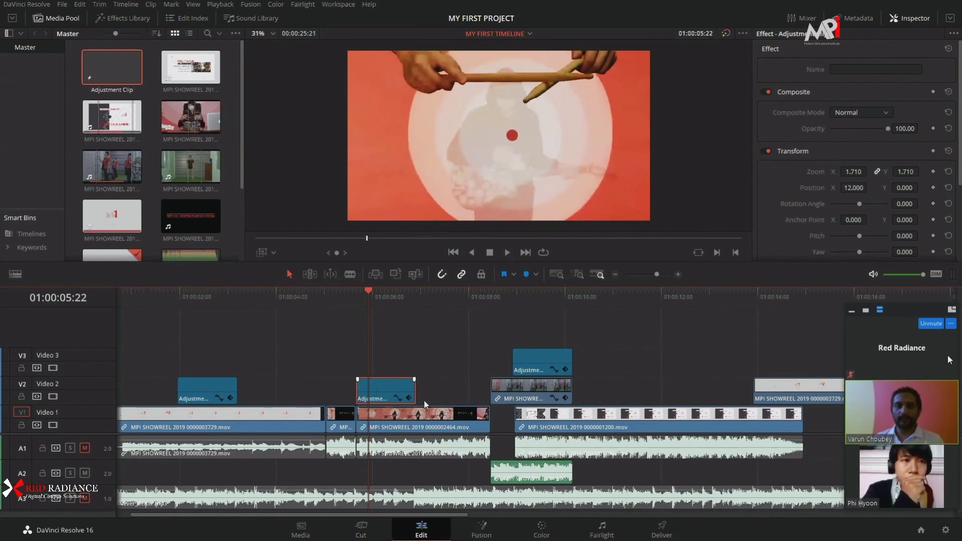
Scrub through the moved Adjustment Clip and position the playhead at 01:00:06:05 within it.
key("shift+z")
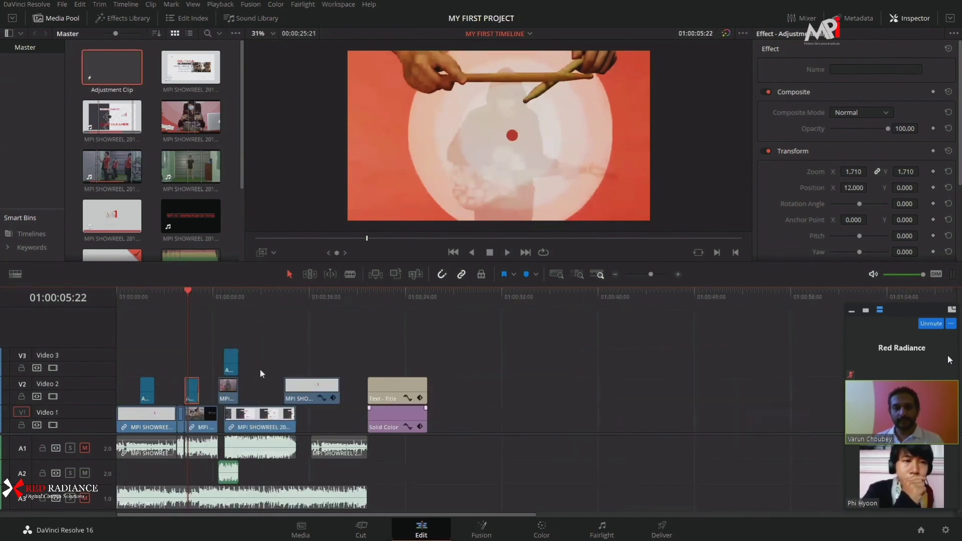
left_click_drag(245, 301, 200, 316)
key("shift+z")
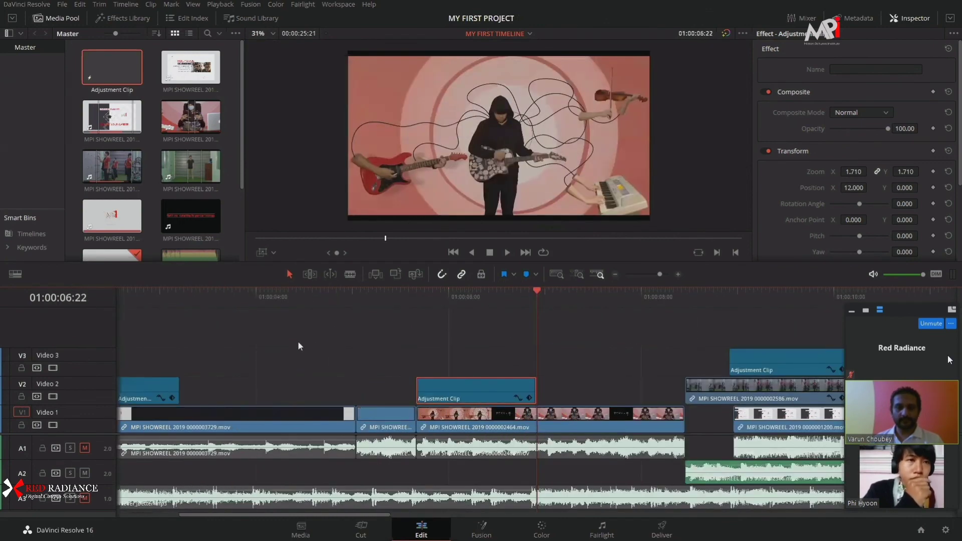
key("shift+z")
left_click(266, 299)
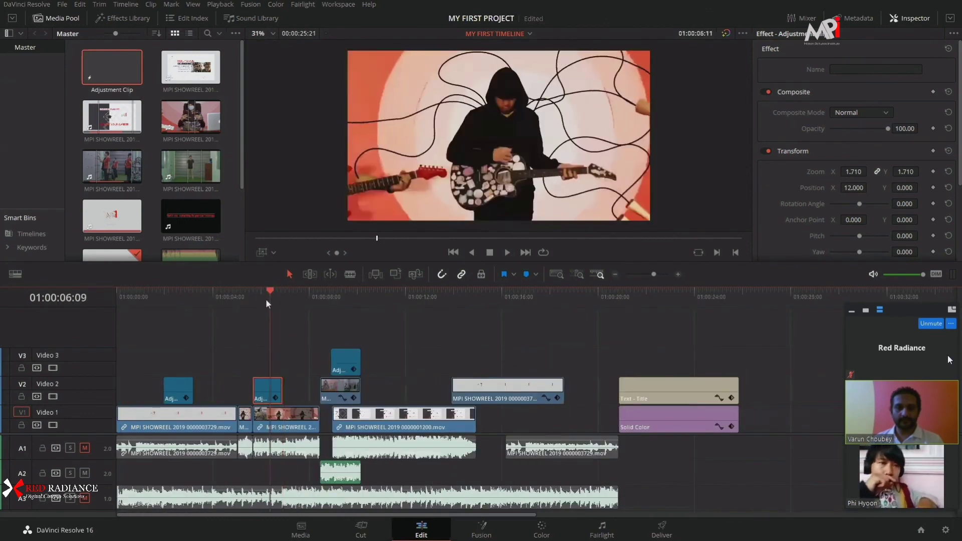
key("shift+z")
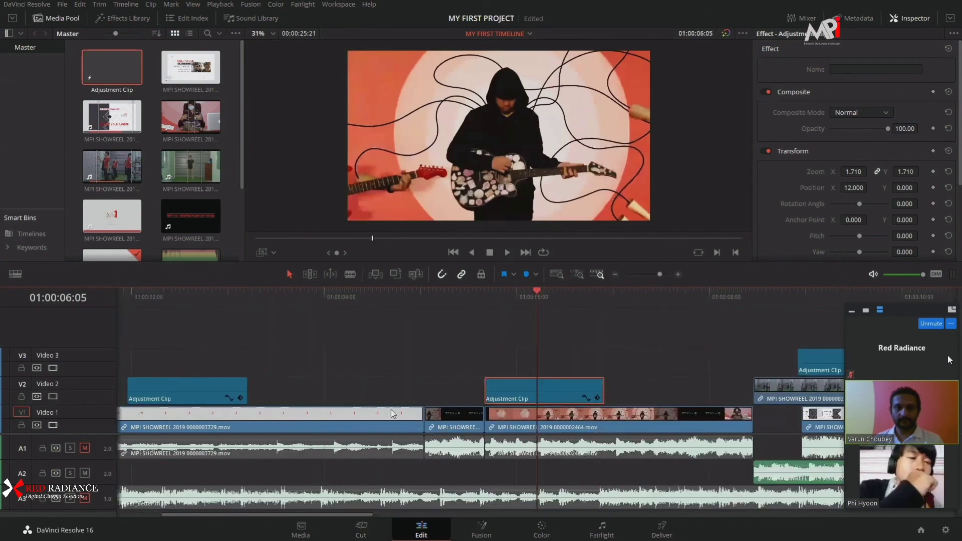
Check the moved Adjustment Clip's grade on the Color page, and return to the full timeline on the Edit page.
left_click(542, 529)
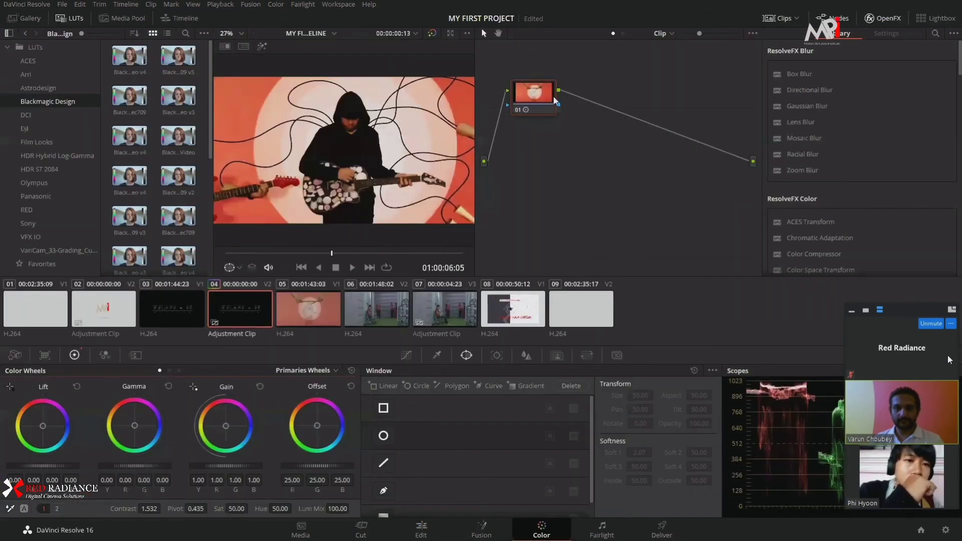
left_click(424, 523)
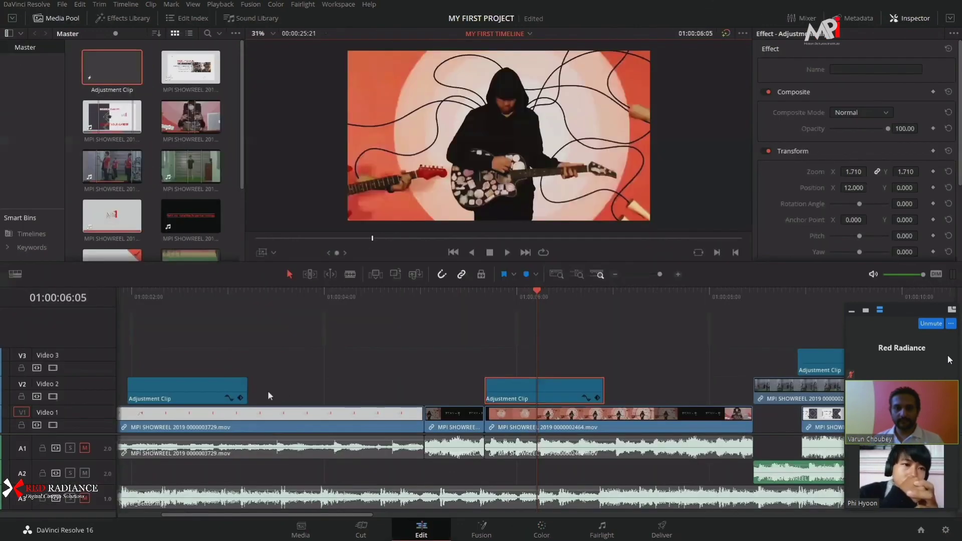
scroll(413, 335, "down", 5)
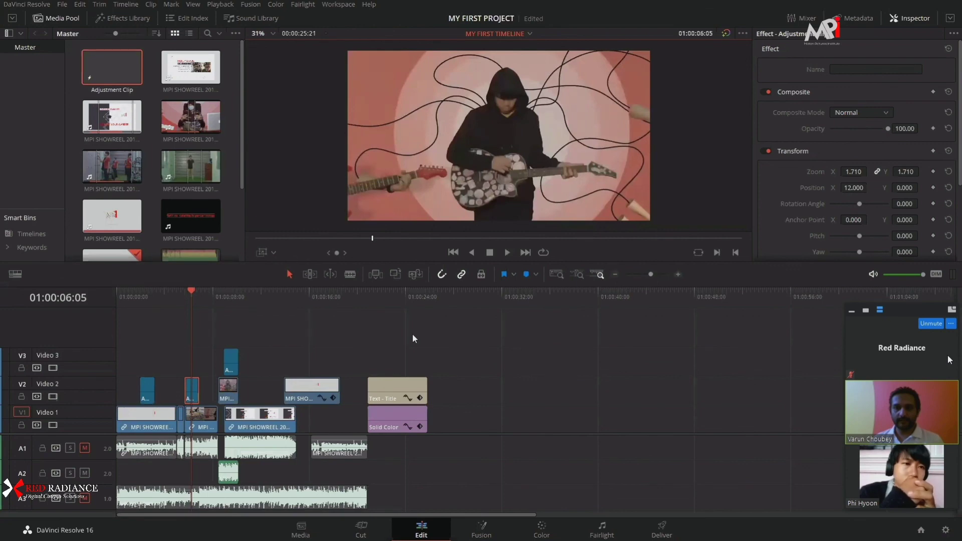
Switch to the Cut page and examine the Quick Export options for H.264, YouTube and Vimeo without exporting.
left_click(362, 528)
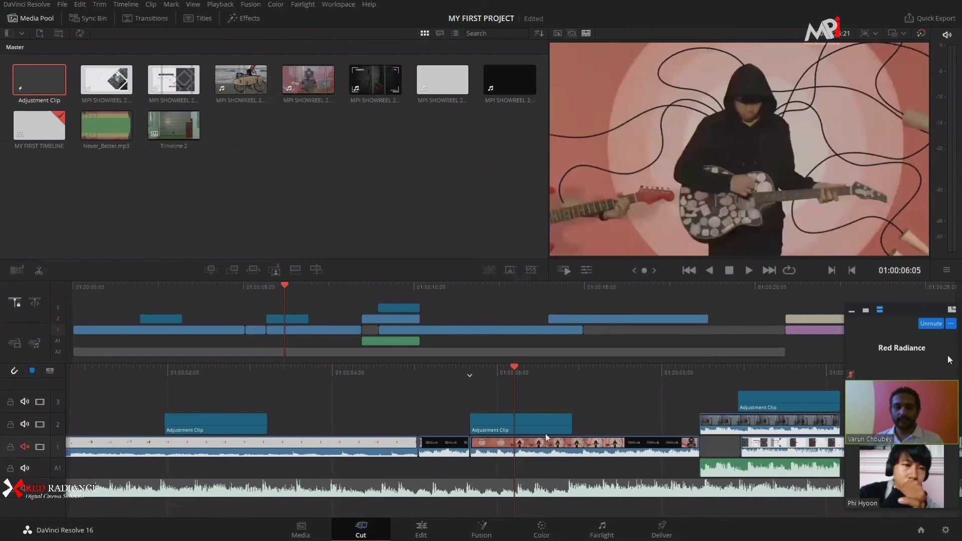
left_click(930, 19)
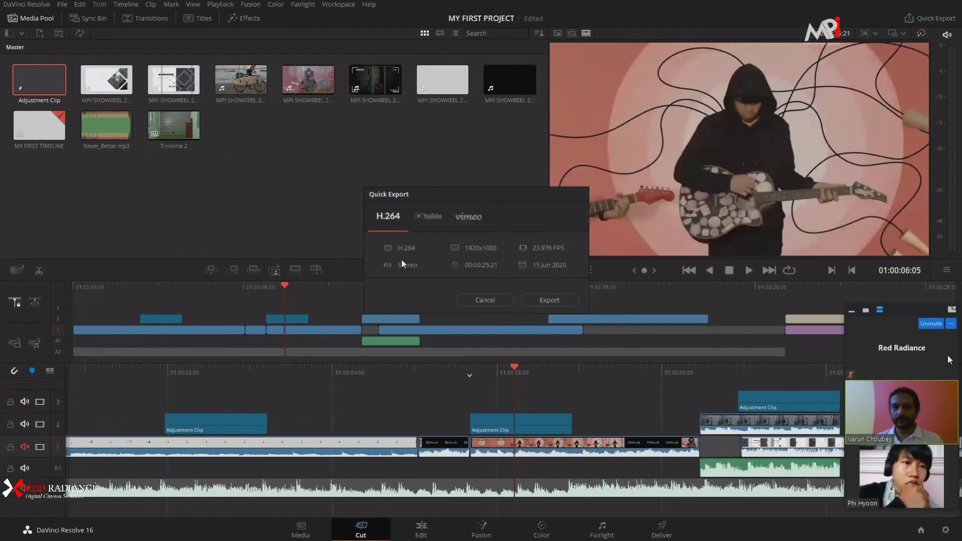
left_click(485, 300)
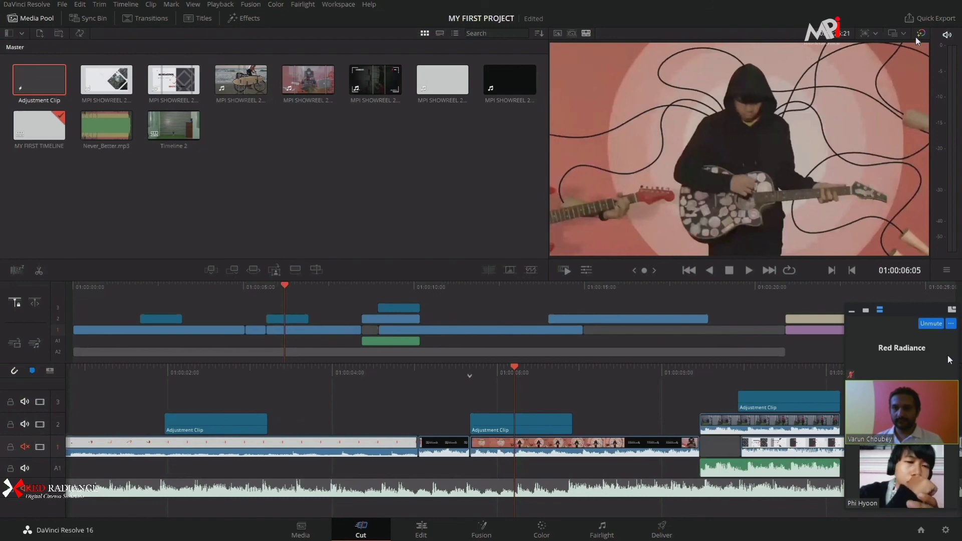
left_click(931, 18)
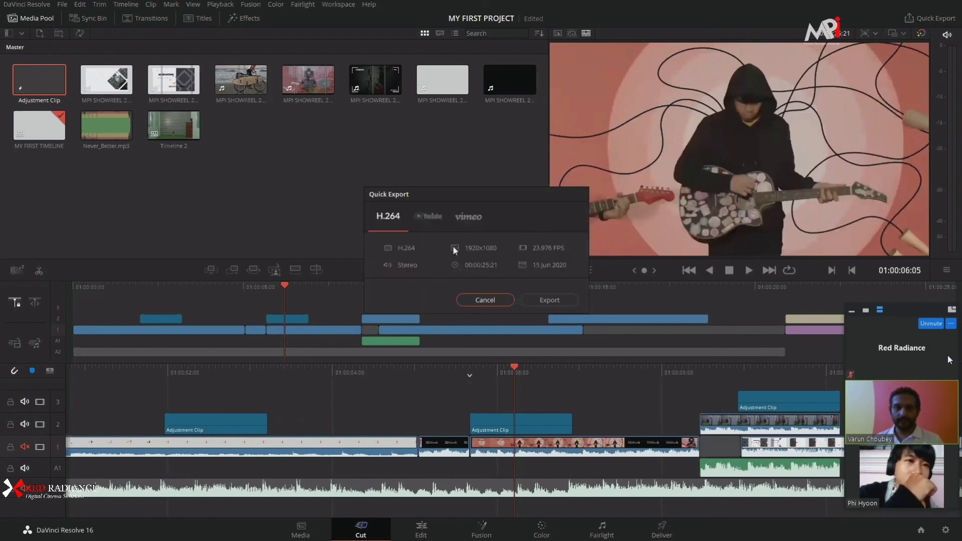
left_click(426, 217)
left_click(456, 218)
left_click(387, 218)
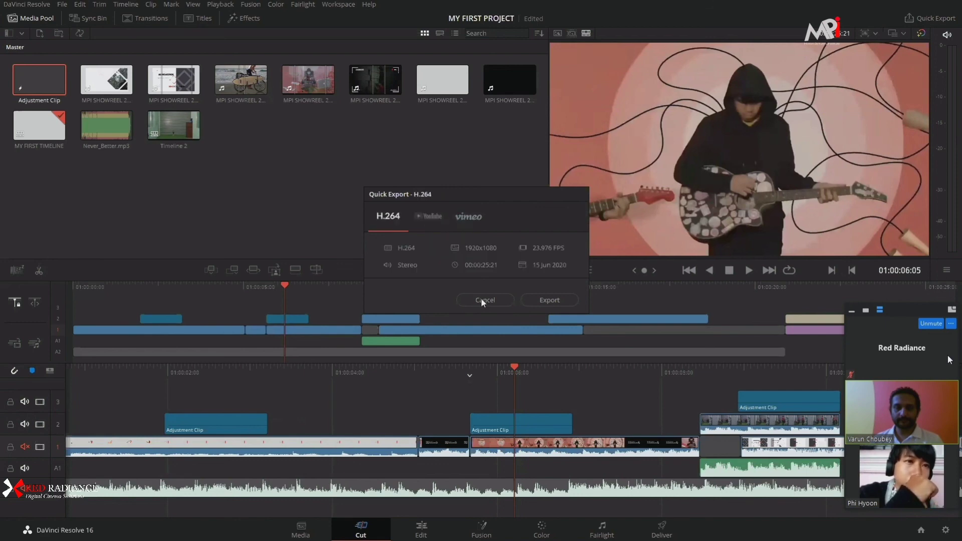
left_click(481, 299)
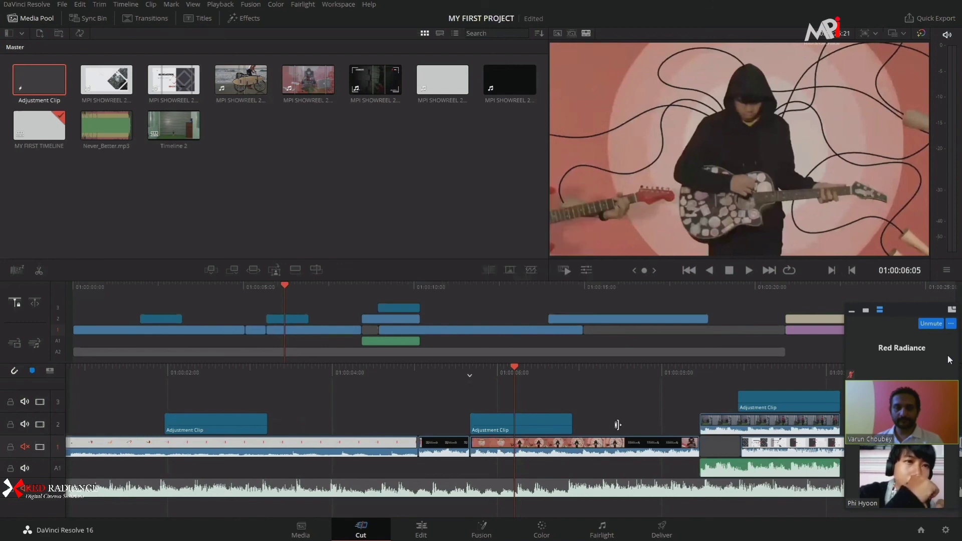
Switch to the Deliver page and examine the Custom render settings.
left_click(662, 531)
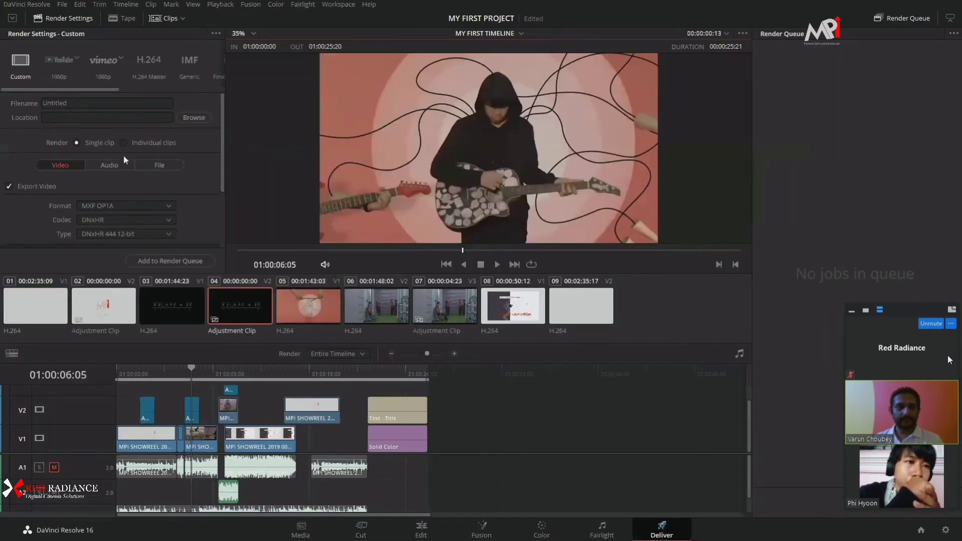
scroll(127, 188, "down", 5)
scroll(132, 126, "up", 5)
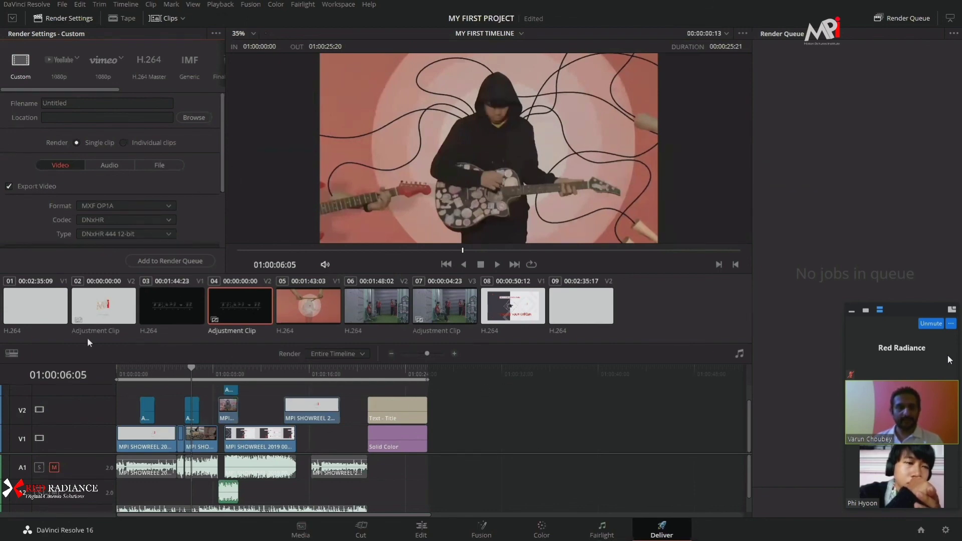
Look at the Media page, return to the Edit page, and position the playhead at 01:00:12:16 within the MPI SHOWREEL 2019 0000001200.mov clip.
left_click(301, 529)
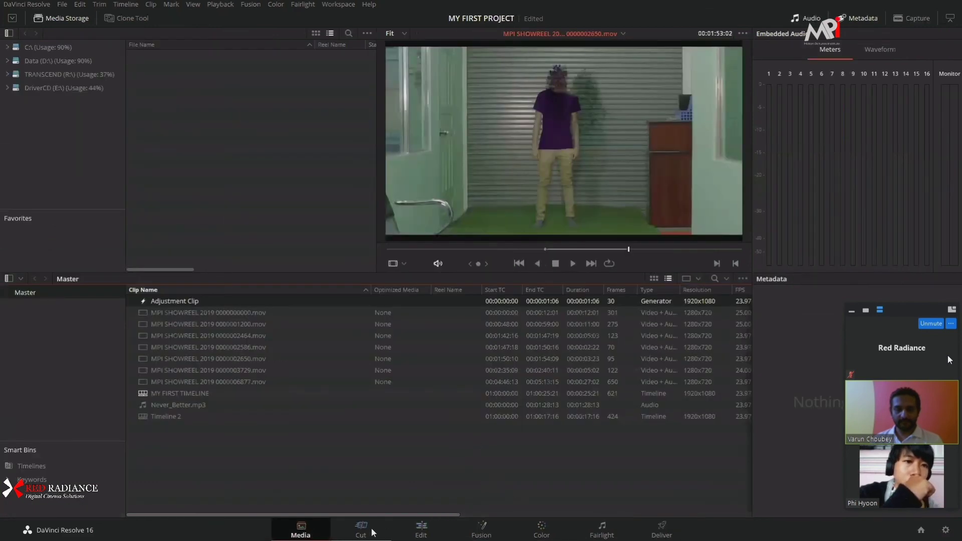
left_click(423, 529)
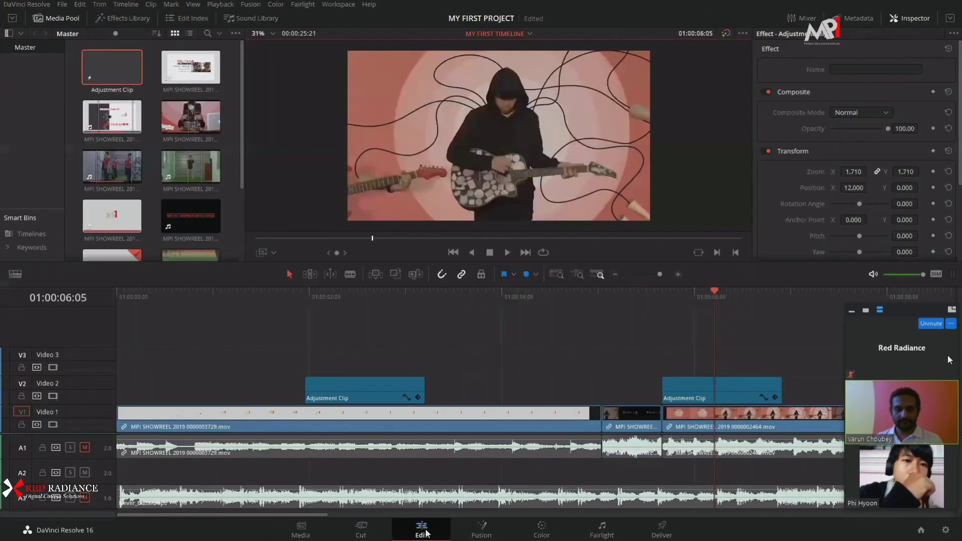
key("ctrl+minus")
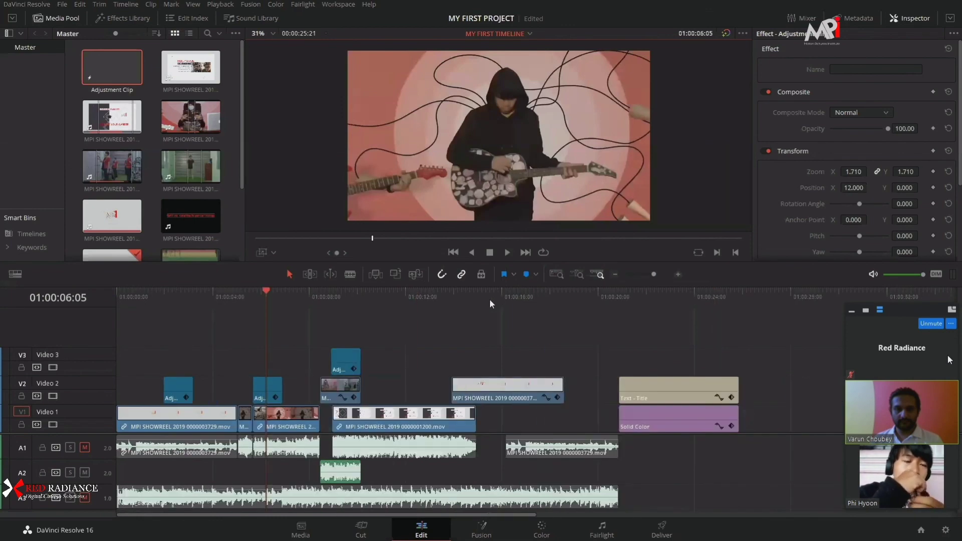
left_click_drag(490, 300, 414, 316)
key("space")
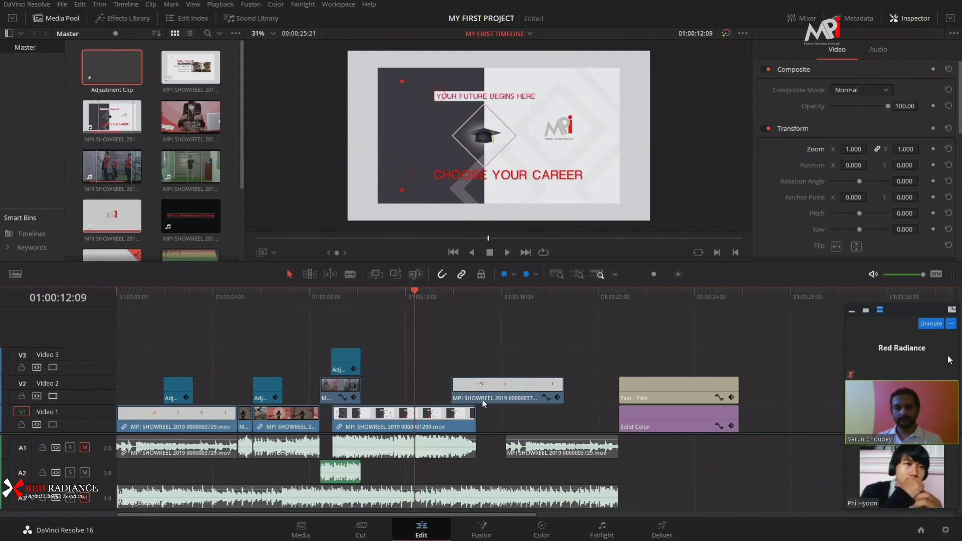
left_click_drag(489, 297, 422, 303)
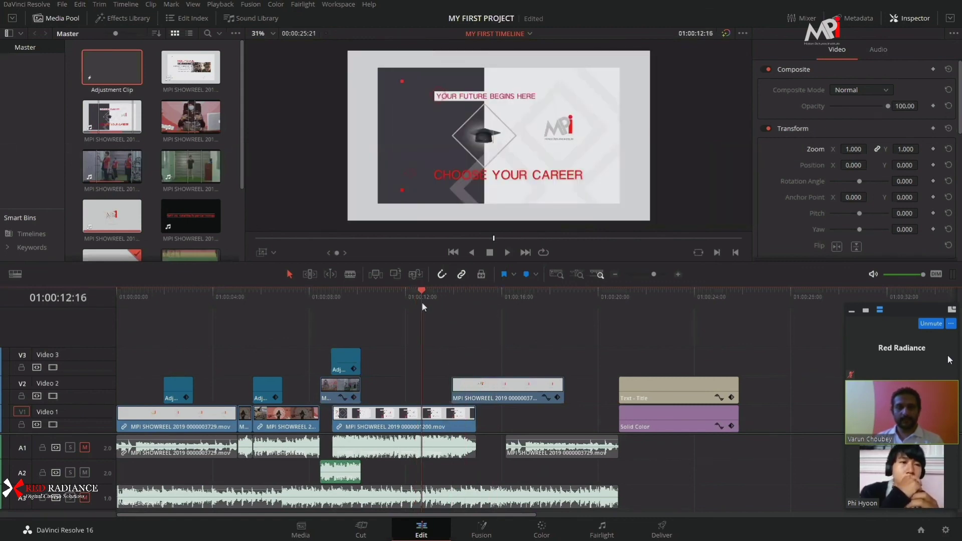